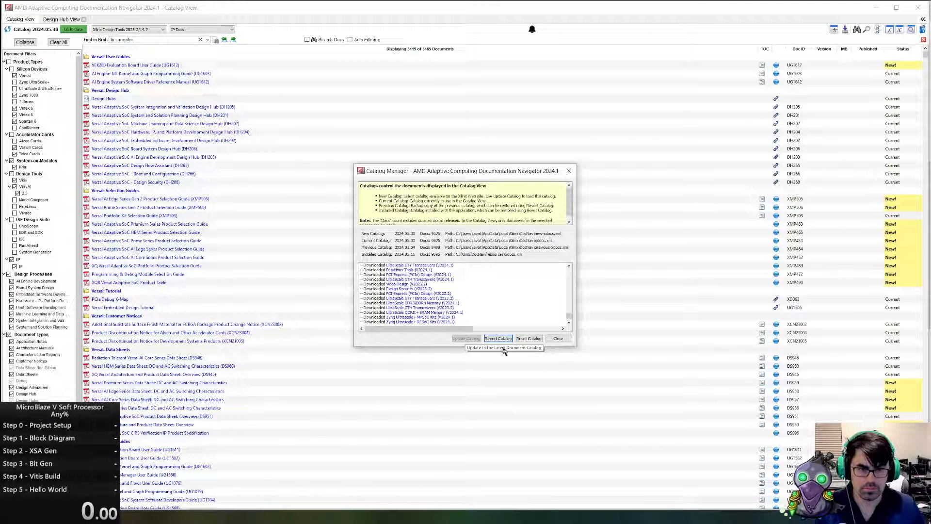
- Close the Catalog Manager and set the document catalog's tool release to Xilinx Design Tools 2024.1/14.7
{"action": "left_click", "coordinate": [558, 338]}
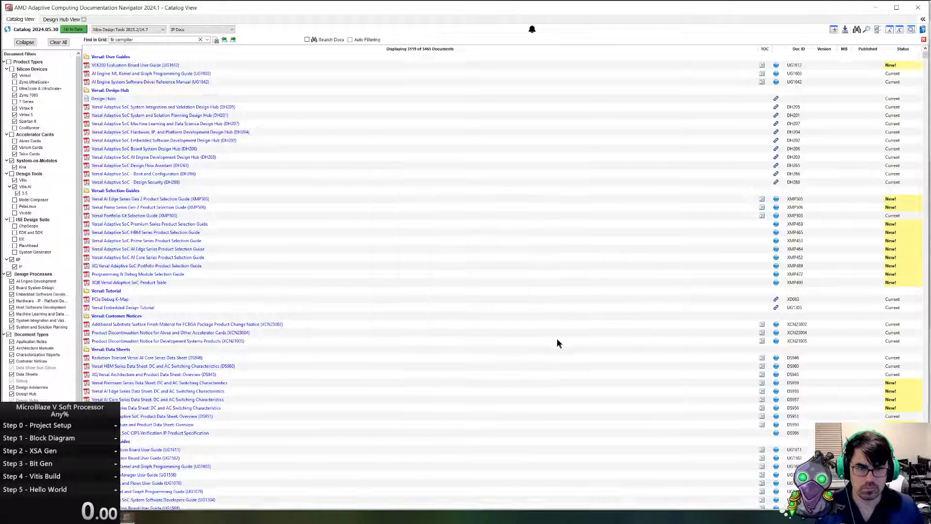
{"action": "scroll", "coordinate": [557, 343], "scroll_direction": "down", "scroll_amount": 3}
{"action": "left_click", "coordinate": [556, 341]}
{"action": "left_click", "coordinate": [150, 30]}
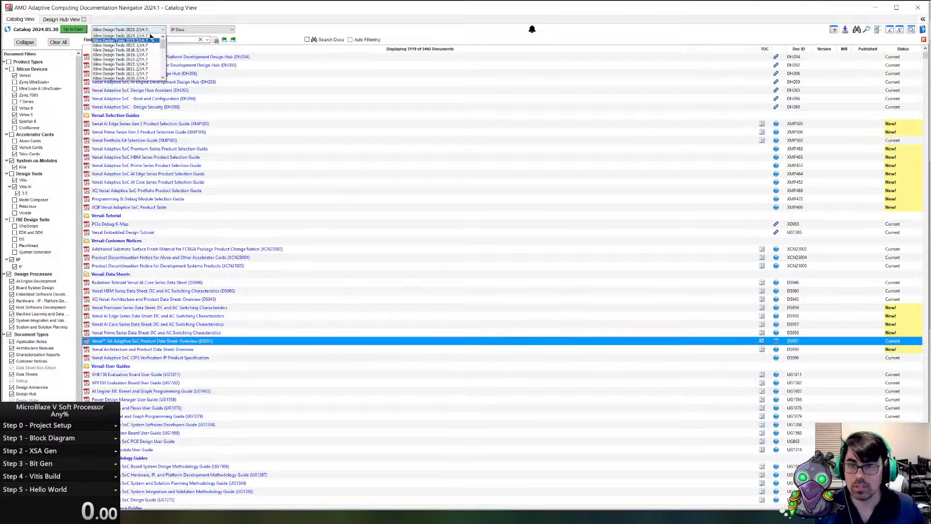
{"action": "left_click", "coordinate": [148, 39]}
- Search the document catalog for "microblaze V"
{"action": "triple_click", "coordinate": [149, 39]}
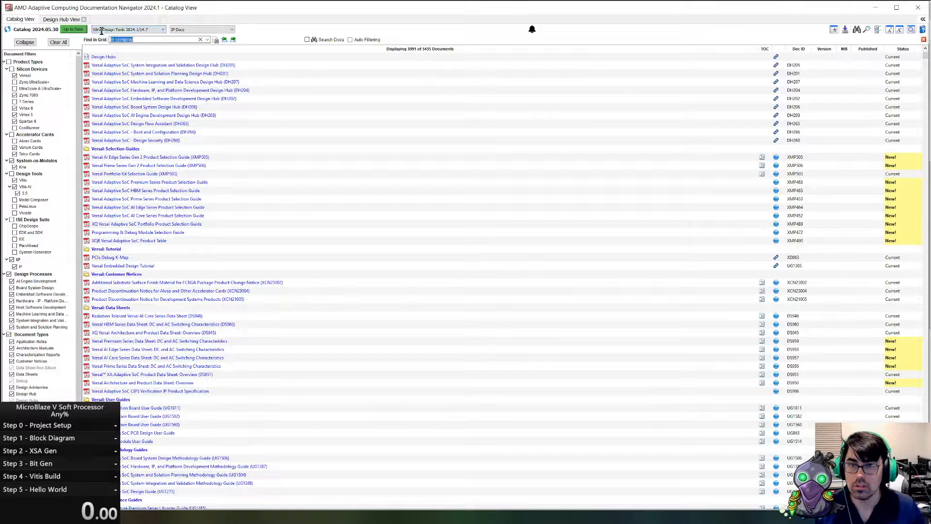
{"action": "type", "text": "microblaze V"}
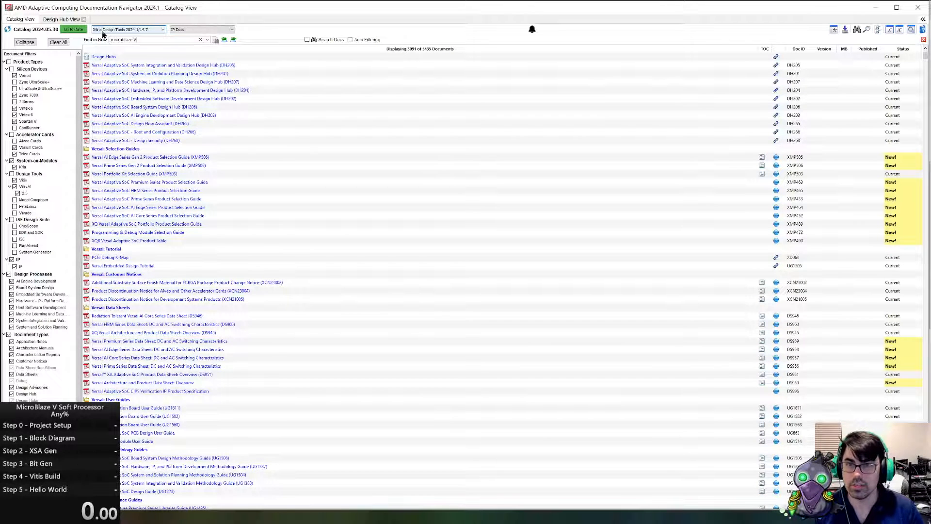
{"action": "key", "text": "Return"}
{"action": "scroll", "coordinate": [420, 485], "scroll_direction": "down", "scroll_amount": 3}
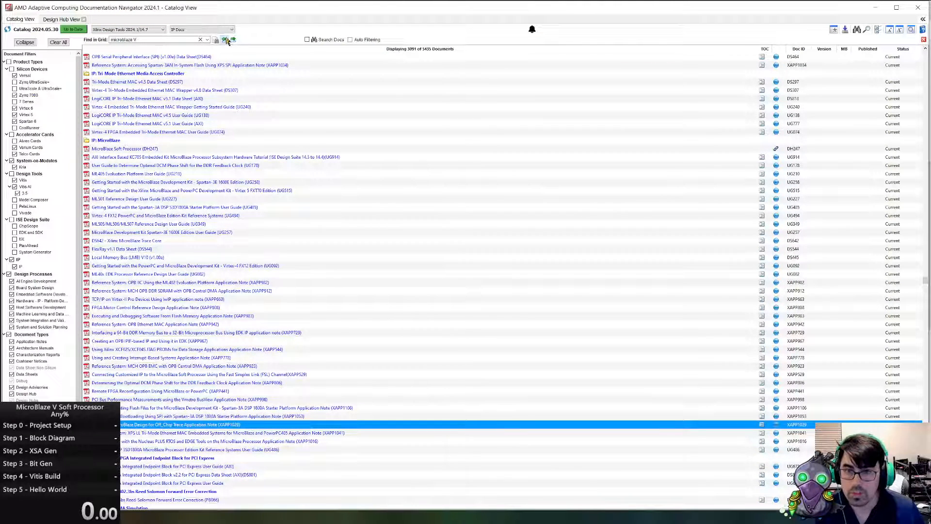
- Minimize the document catalog and review the block diagram, peripherals and example design configurations on the AMD MicroBlaze V Processor web page
{"action": "left_click", "coordinate": [876, 9]}
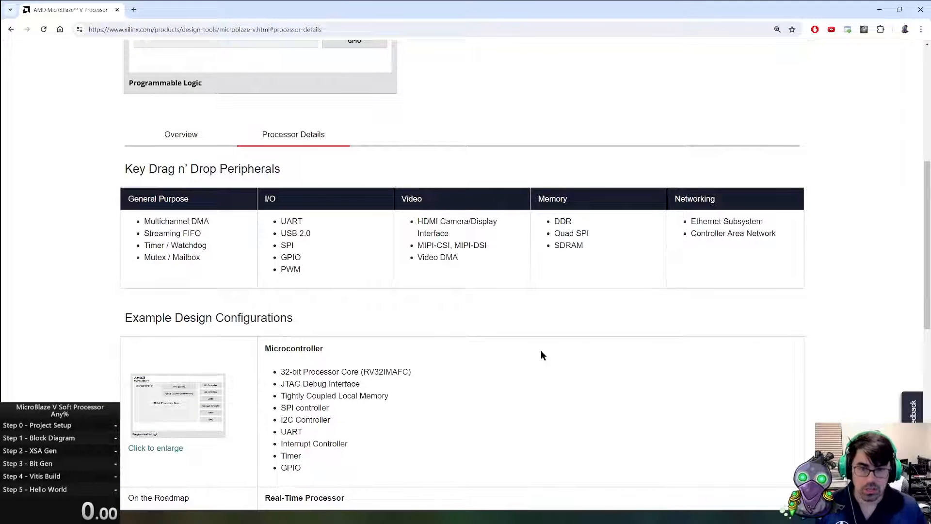
{"action": "scroll", "coordinate": [541, 356], "scroll_direction": "up", "scroll_amount": 5}
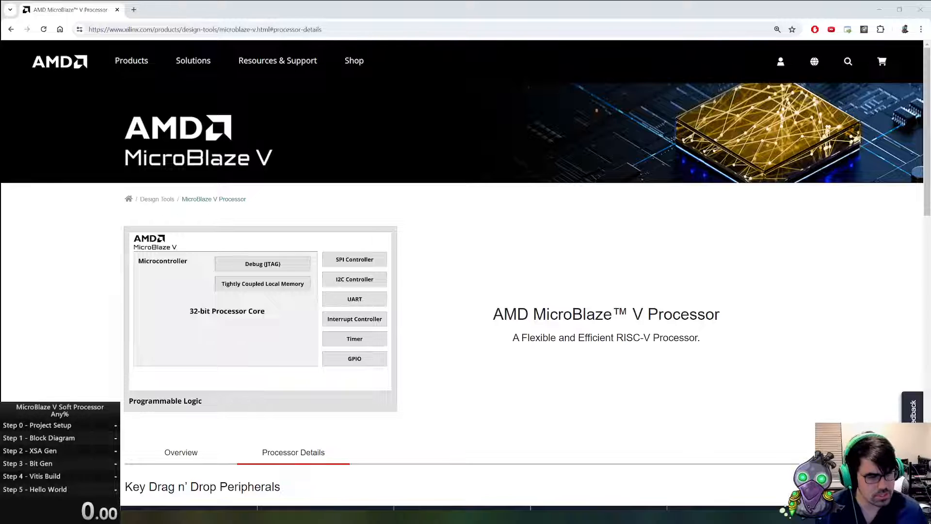
{"action": "scroll", "coordinate": [200, 167], "scroll_direction": "down", "scroll_amount": 5}
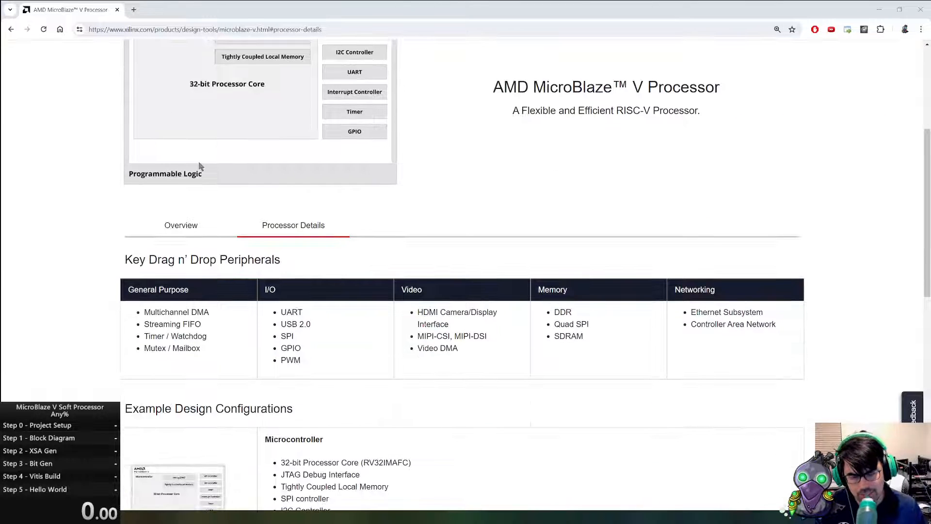
{"action": "scroll", "coordinate": [209, 163], "scroll_direction": "down", "scroll_amount": 3}
{"action": "scroll", "coordinate": [213, 174], "scroll_direction": "up", "scroll_amount": 4}
{"action": "scroll", "coordinate": [228, 208], "scroll_direction": "down", "scroll_amount": 5}
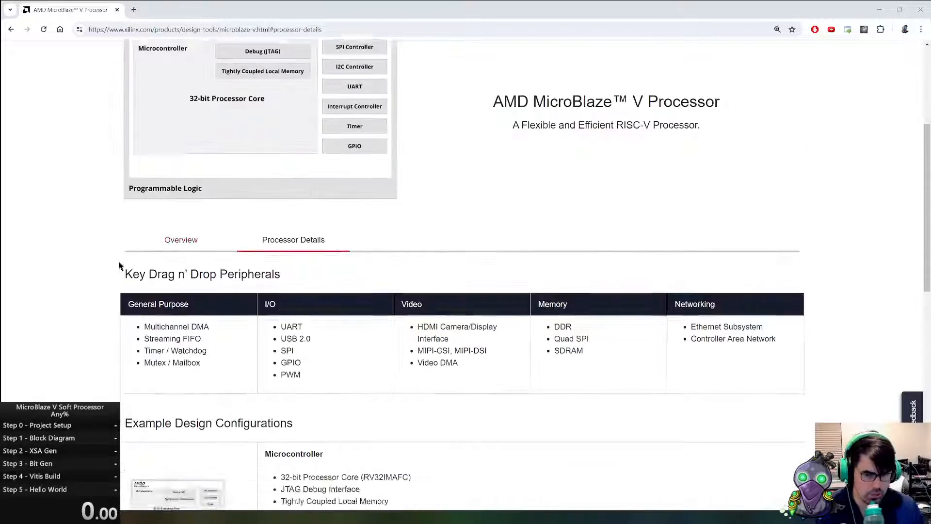
{"action": "scroll", "coordinate": [251, 219], "scroll_direction": "up", "scroll_amount": 5}
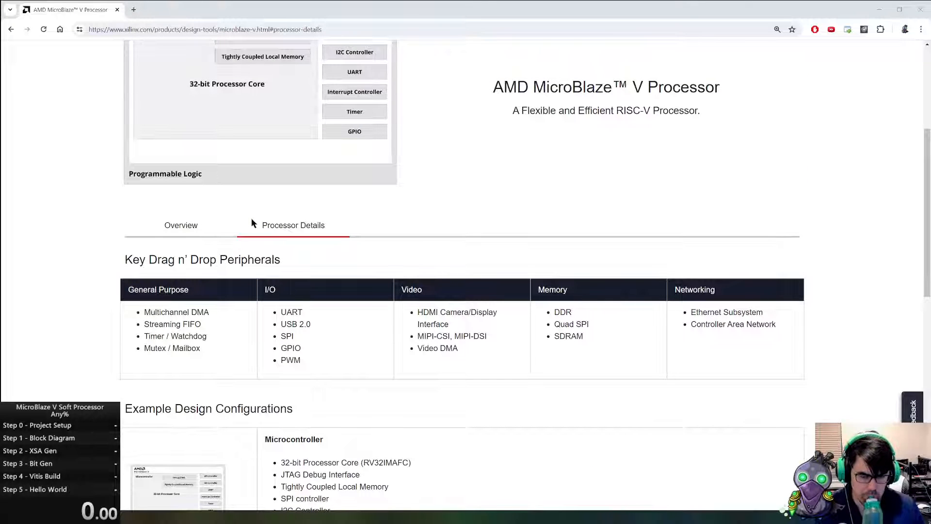
{"action": "scroll", "coordinate": [252, 220], "scroll_direction": "down", "scroll_amount": 4}
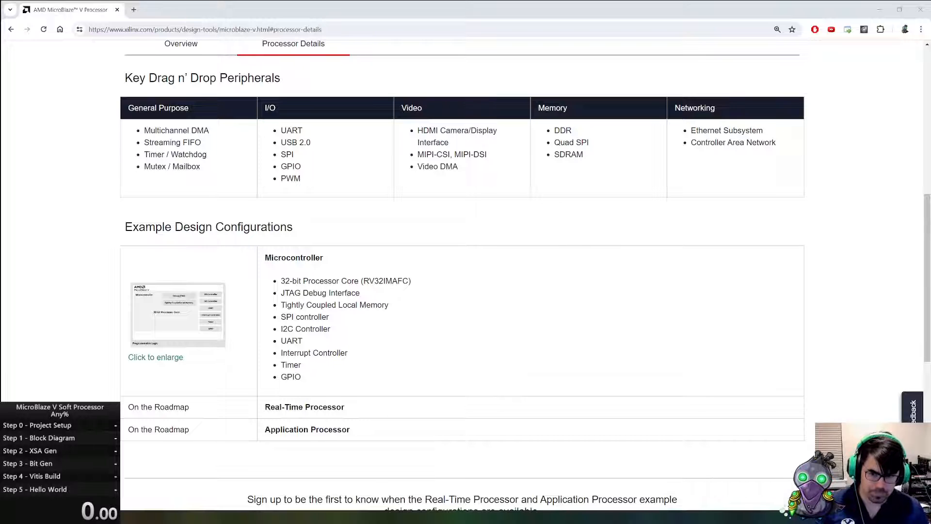
- Switch past the MicroBlaze V Speedrun slide to Vivado 2024.1 and start the speedrun timer
{"action": "key", "text": "alt+Tab"}
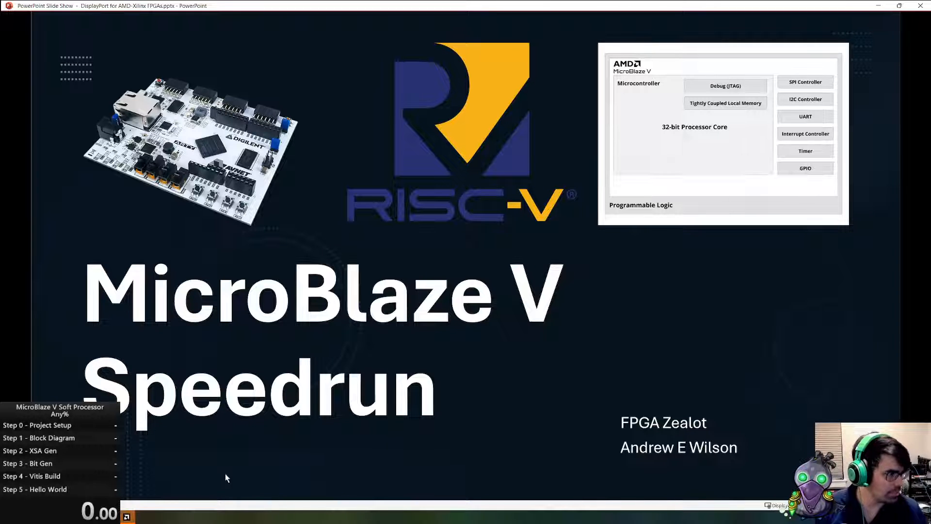
{"action": "left_click", "coordinate": [127, 516]}
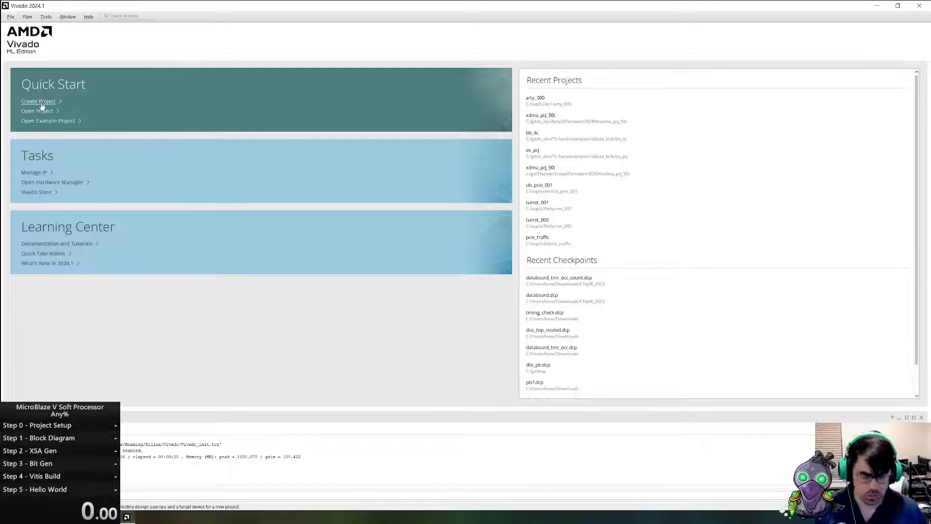
{"action": "key", "text": "KP_1"}
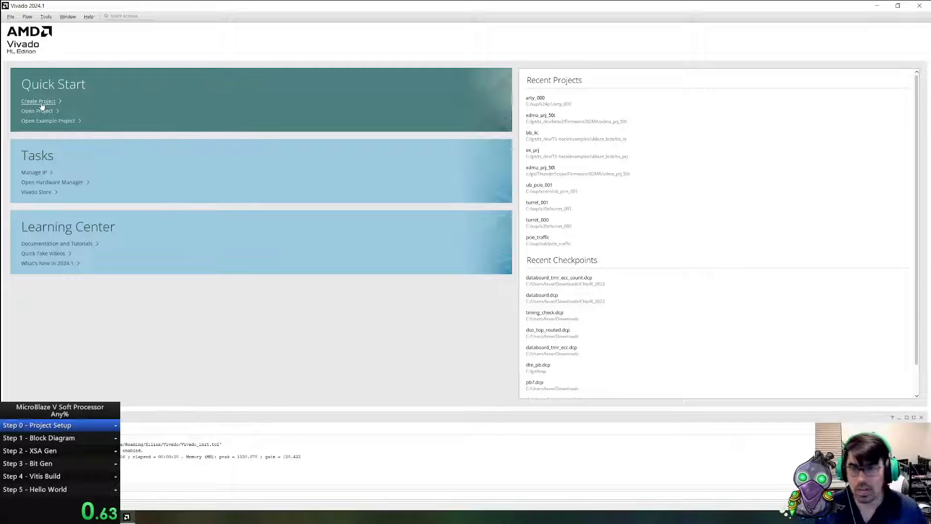
- Start a new Vivado project named arty_001 in the existing C:/xup/v24p1 location
{"action": "left_click", "coordinate": [41, 104]}
{"action": "left_click", "coordinate": [568, 368]}
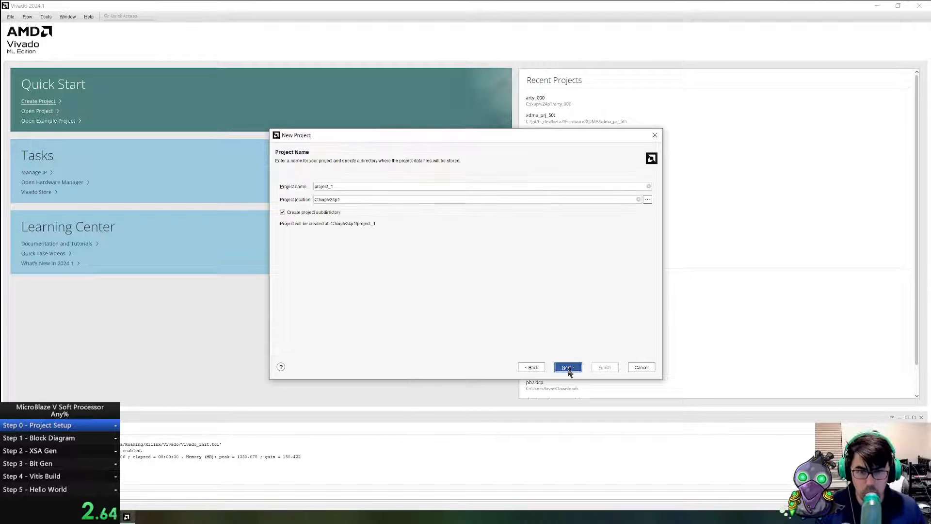
{"action": "left_click_drag", "start_coordinate": [334, 186], "coordinate": [316, 186]}
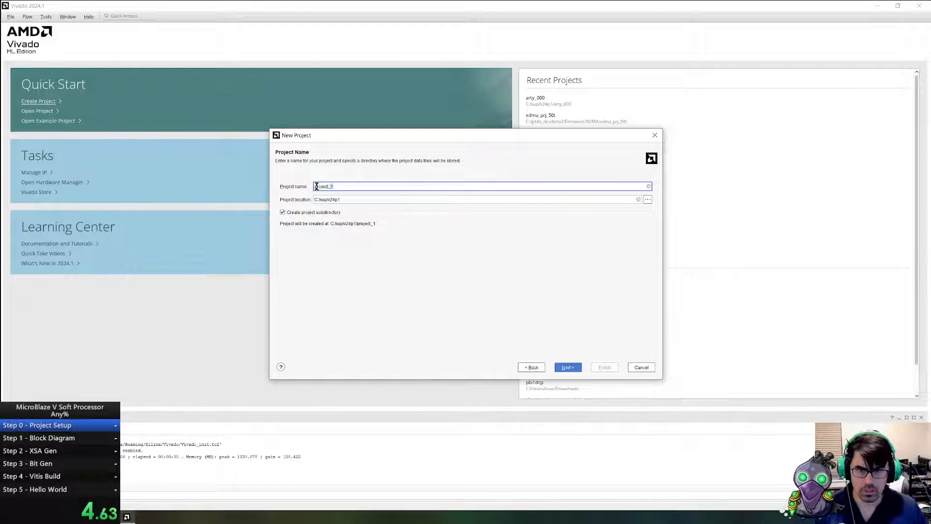
{"action": "type", "text": "arty"}
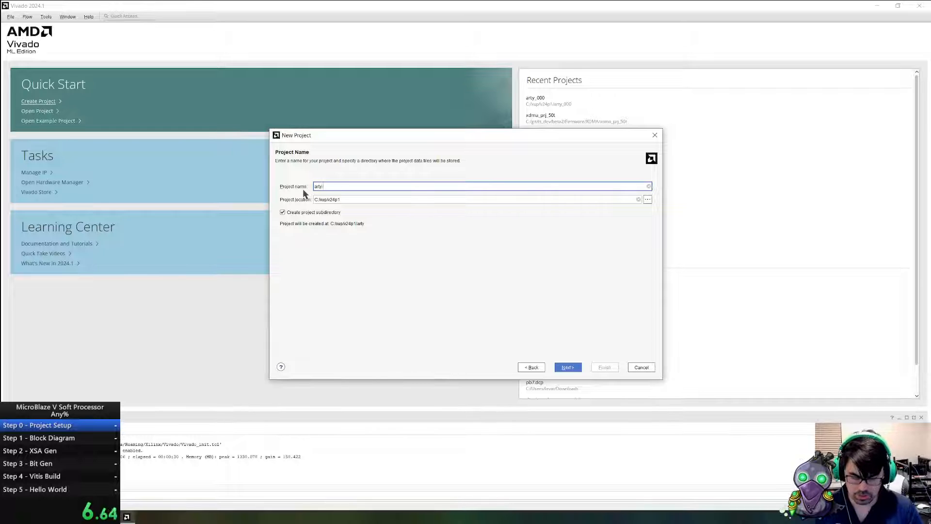
{"action": "type", "text": "-001"}
{"action": "key", "text": "Left"}
{"action": "key", "text": "Left"}
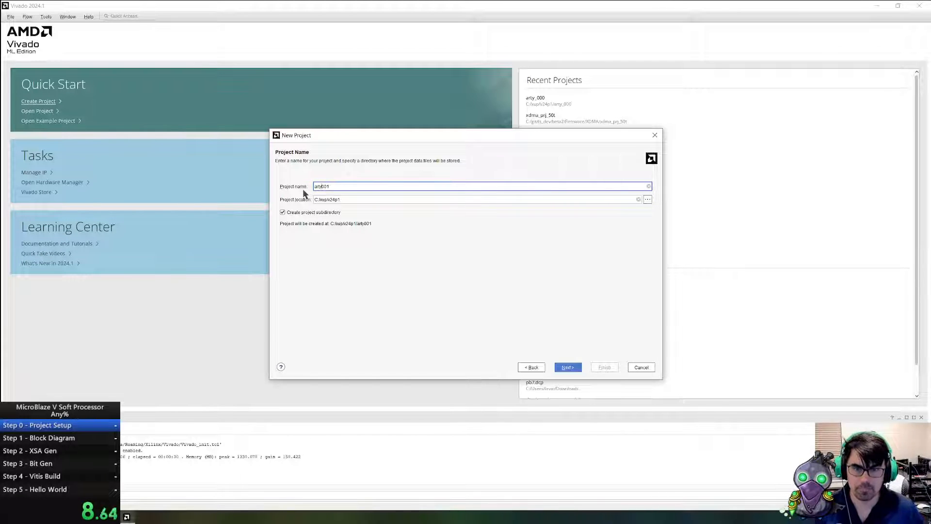
{"action": "type", "text": "_"}
{"action": "key", "text": "Return"}
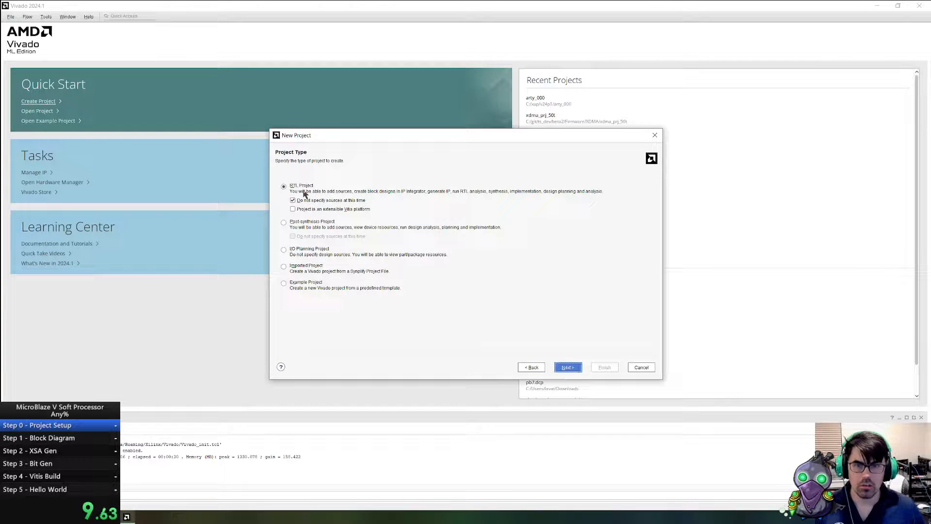
- Accept the RTL project type without sources, choose the Digilent Arty board as the default part, and finish creating the project
{"action": "left_click", "coordinate": [570, 369]}
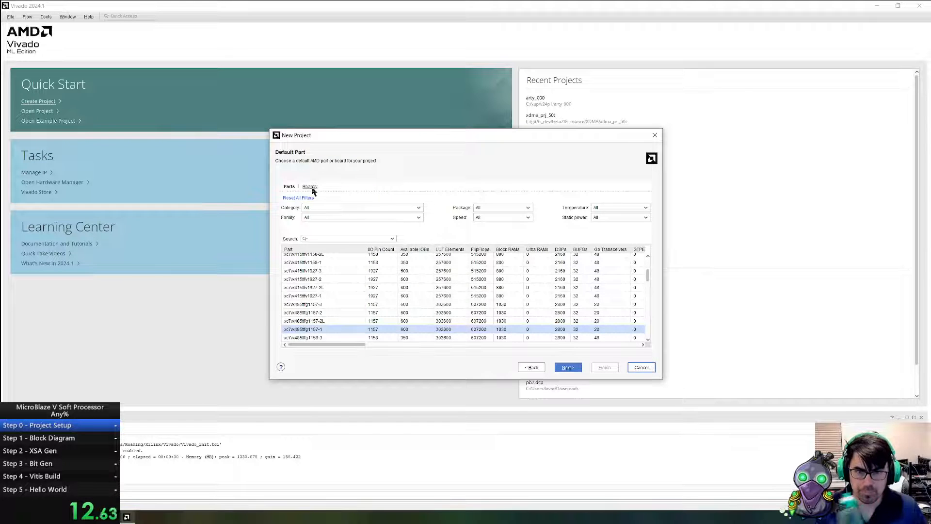
{"action": "left_click", "coordinate": [310, 187]}
{"action": "type", "text": "ar"}
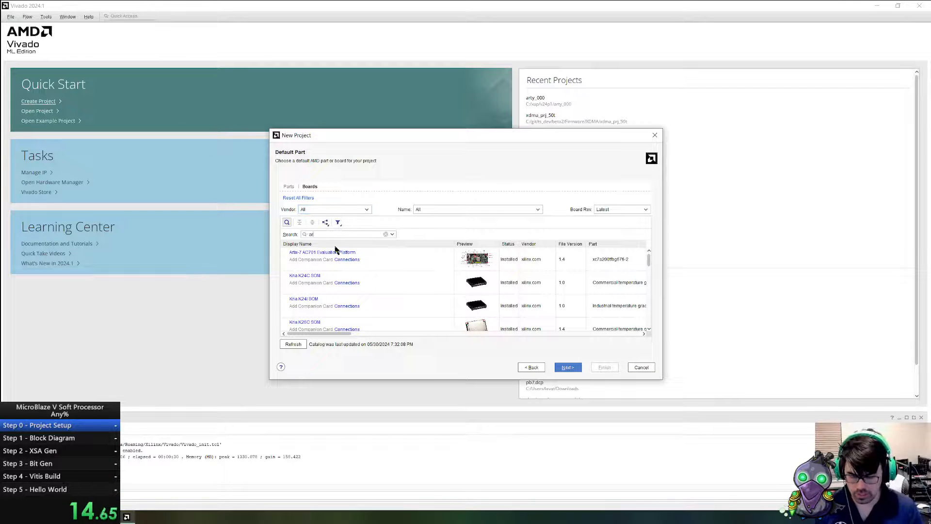
{"action": "type", "text": "ty"}
{"action": "left_click", "coordinate": [373, 262]}
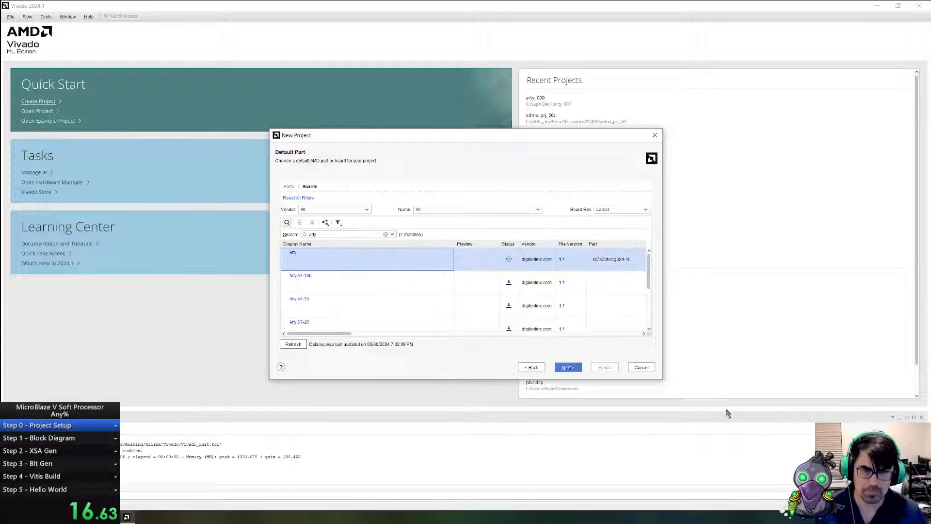
{"action": "left_click", "coordinate": [568, 367]}
{"action": "left_click", "coordinate": [603, 367]}
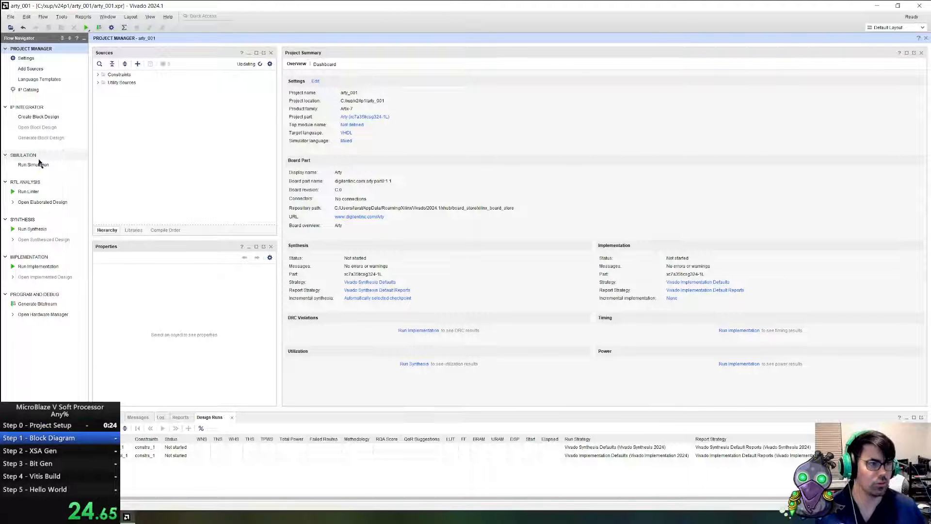
- Create a block design named top
{"action": "left_click", "coordinate": [53, 117]}
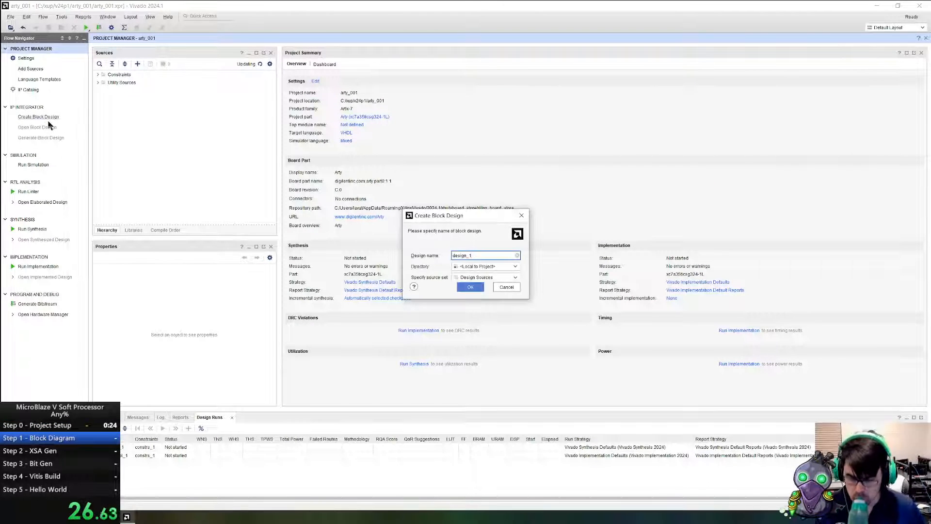
{"action": "key", "text": "ctrl+a"}
{"action": "type", "text": "top"}
{"action": "key", "text": "Return"}
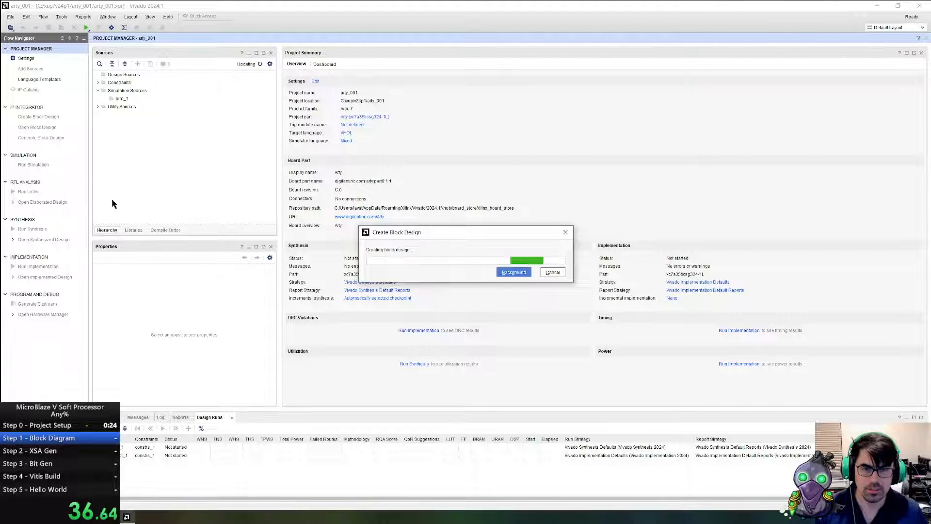
- Add the MicroBlaze V IP to the empty block design
{"action": "left_click", "coordinate": [602, 227]}
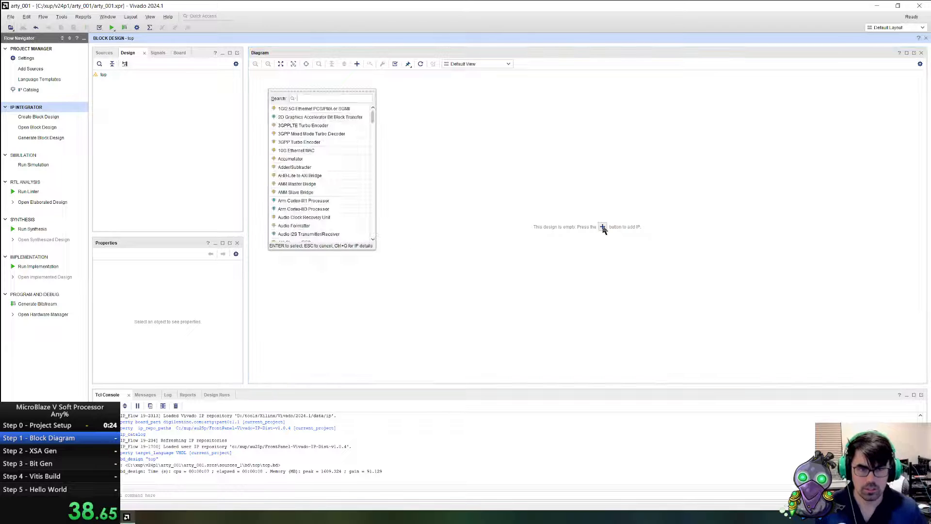
{"action": "type", "text": "mic"}
{"action": "key", "text": "Down"}
{"action": "key", "text": "Down"}
{"action": "key", "text": "Down"}
{"action": "key", "text": "Down"}
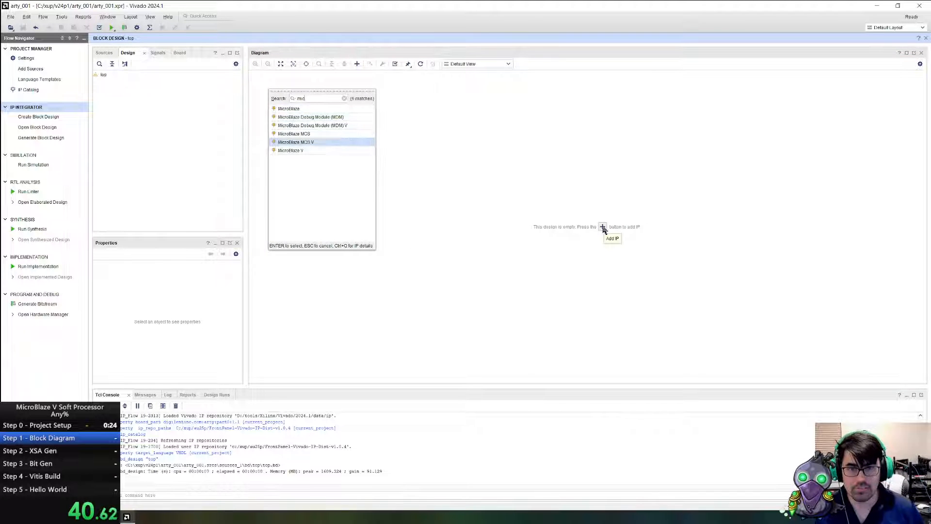
{"action": "key", "text": "Down"}
{"action": "key", "text": "Return"}
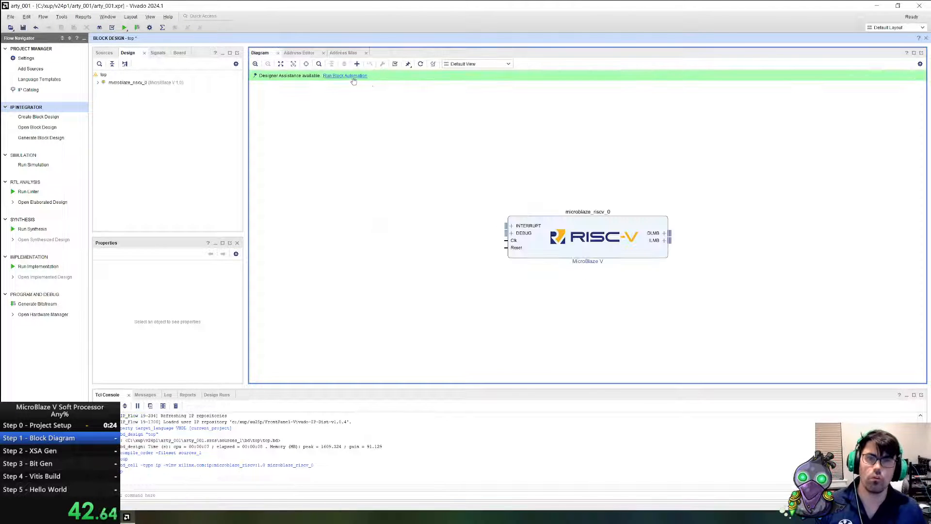
- Run Block Automation on the MicroBlaze V with 32KB local memory, Debug Enabled and a New Clocking Wizard for the clock connection
{"action": "left_click", "coordinate": [352, 76]}
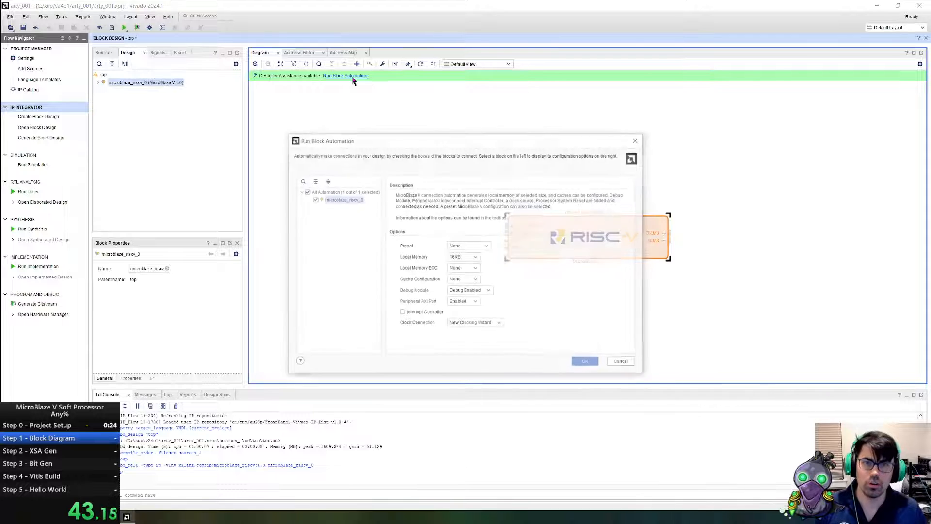
{"action": "left_click", "coordinate": [467, 256]}
{"action": "left_click", "coordinate": [463, 299]}
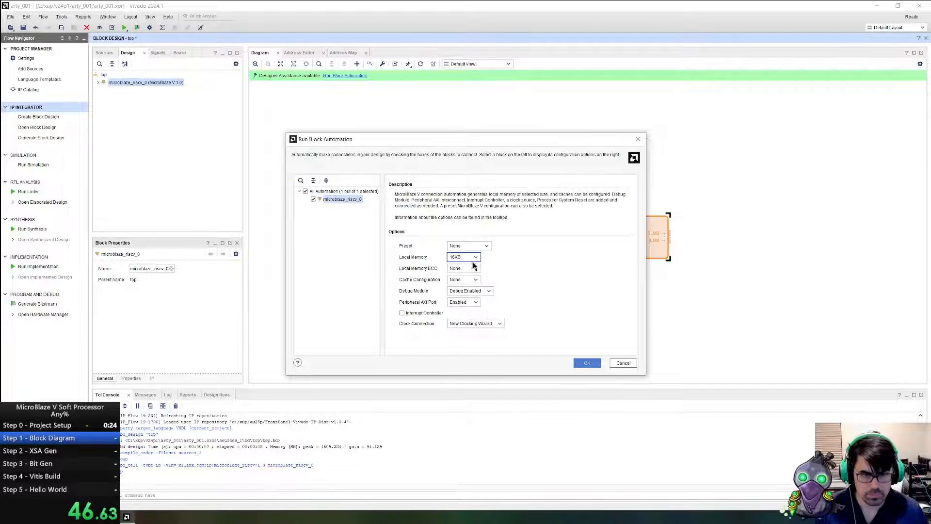
{"action": "left_click", "coordinate": [475, 257]}
{"action": "left_click", "coordinate": [465, 303]}
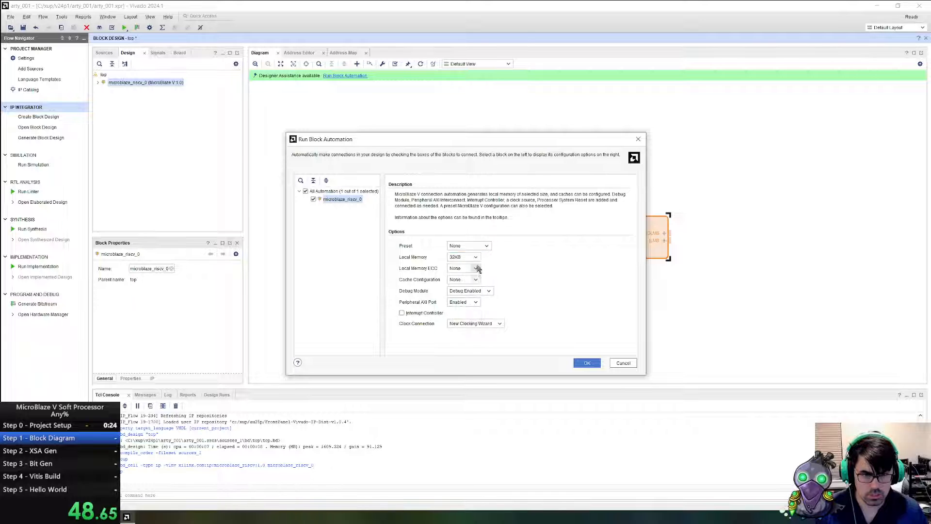
{"action": "left_click", "coordinate": [485, 291]}
{"action": "left_click", "coordinate": [473, 311]}
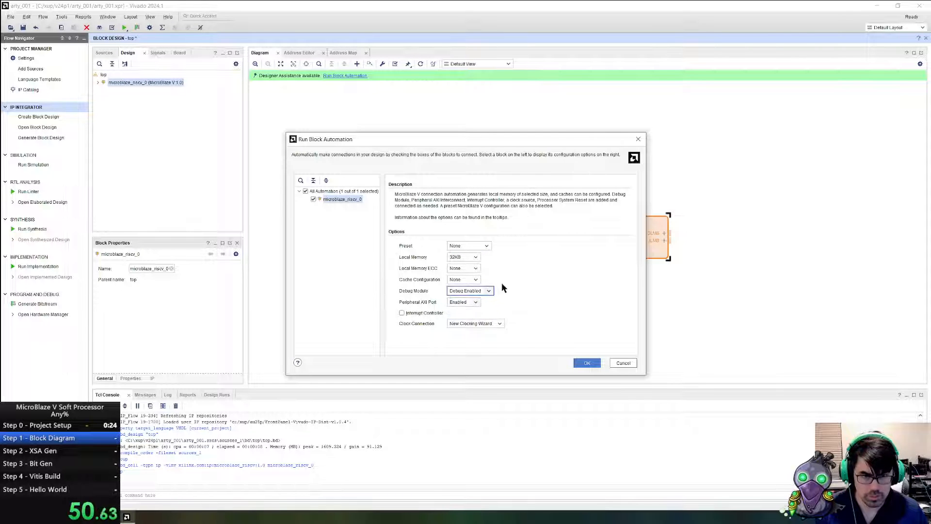
{"action": "left_click", "coordinate": [478, 324]}
{"action": "left_click", "coordinate": [471, 334]}
{"action": "left_click", "coordinate": [587, 364]}
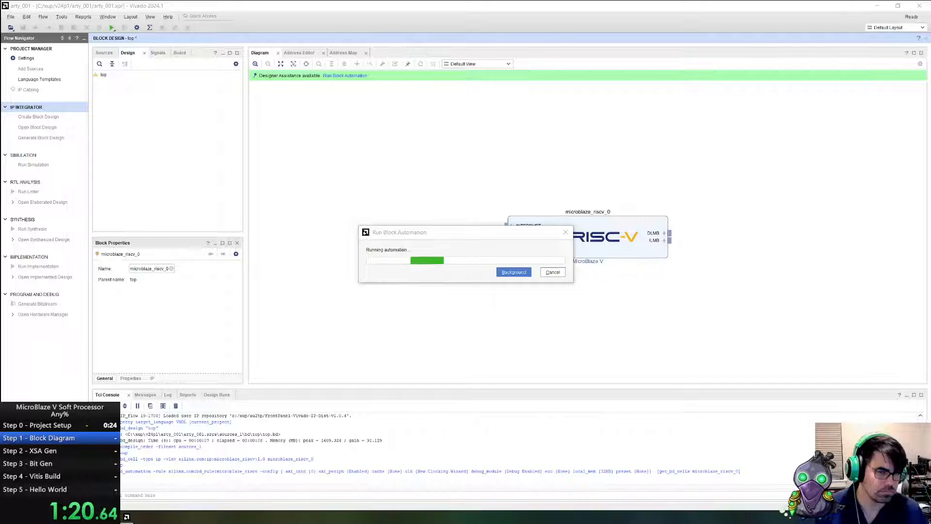
{"action": "left_click_drag", "start_coordinate": [449, 231], "coordinate": [568, 143]}
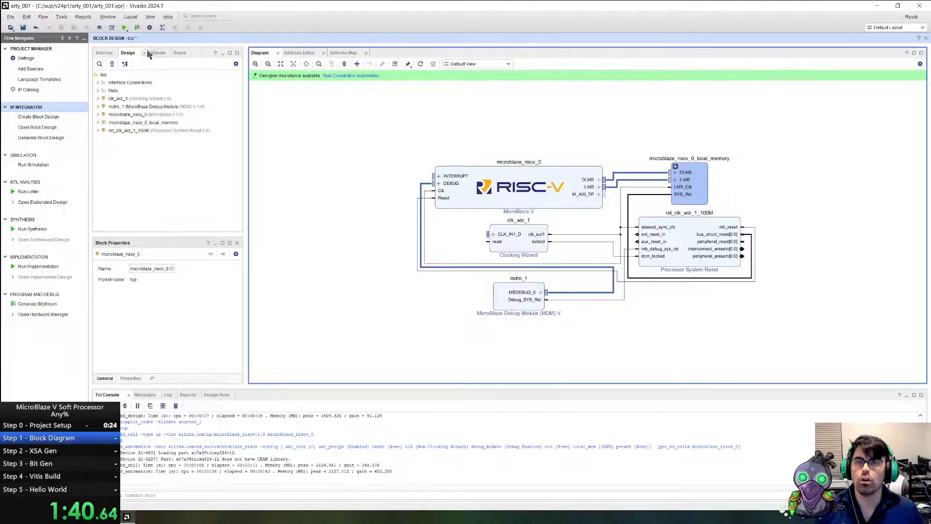
- Associate the Clocking Wizard's CLK_IN1 interface with the board's sys clock and apply the customization
{"action": "left_click", "coordinate": [180, 53]}
{"action": "left_click", "coordinate": [132, 91]}
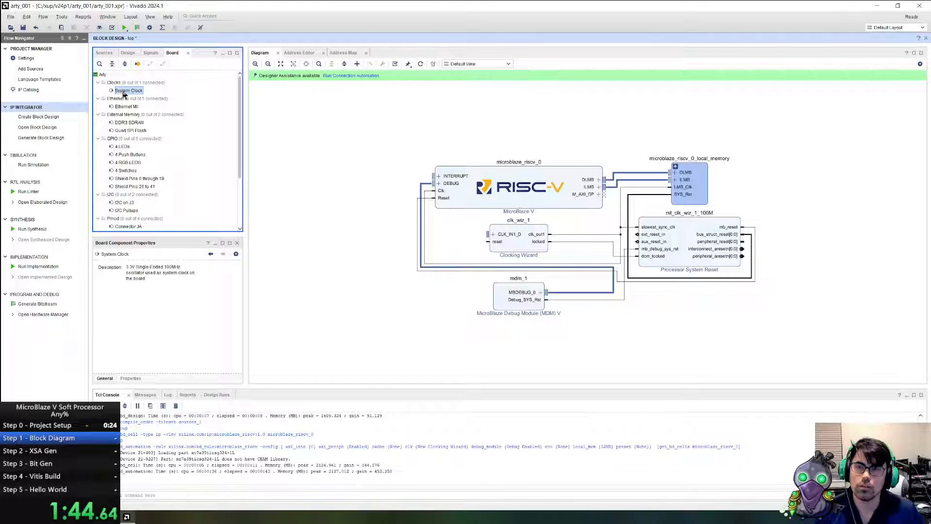
{"action": "double_click", "coordinate": [507, 253]}
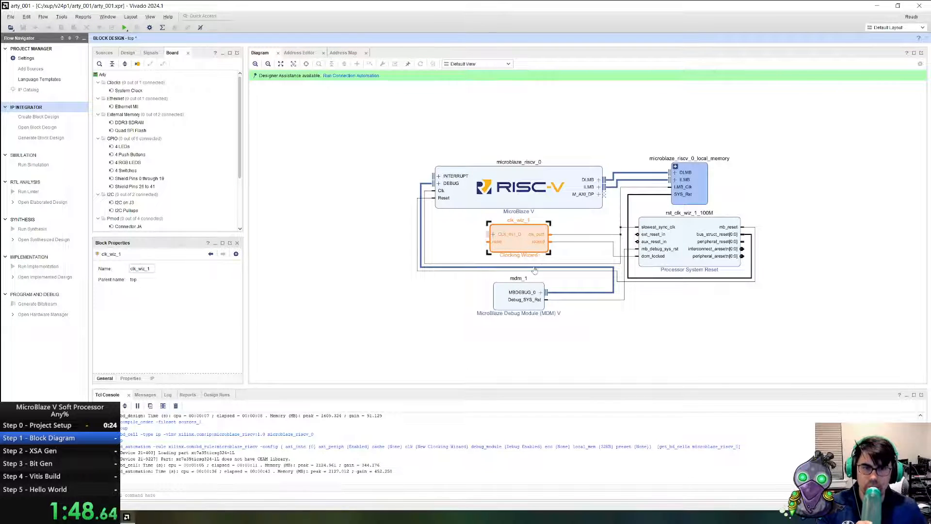
{"action": "left_click", "coordinate": [624, 129]}
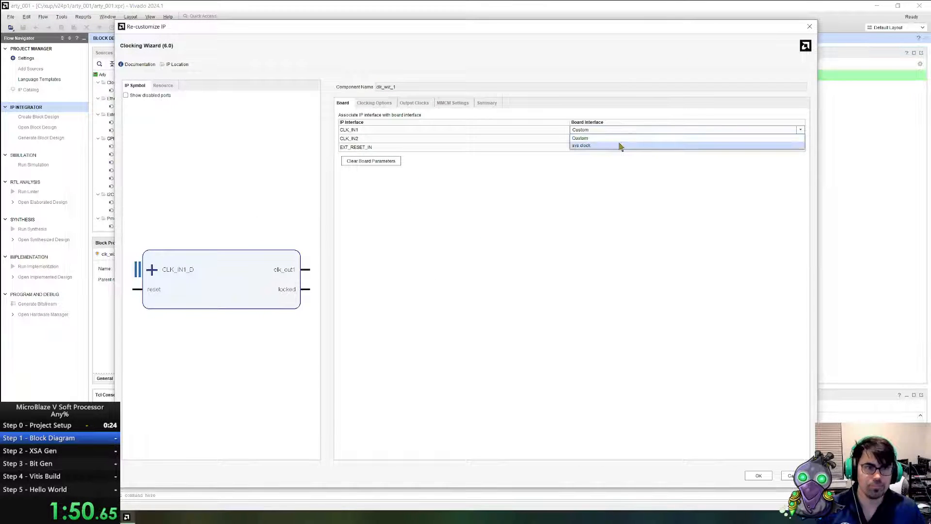
{"action": "left_click", "coordinate": [758, 476]}
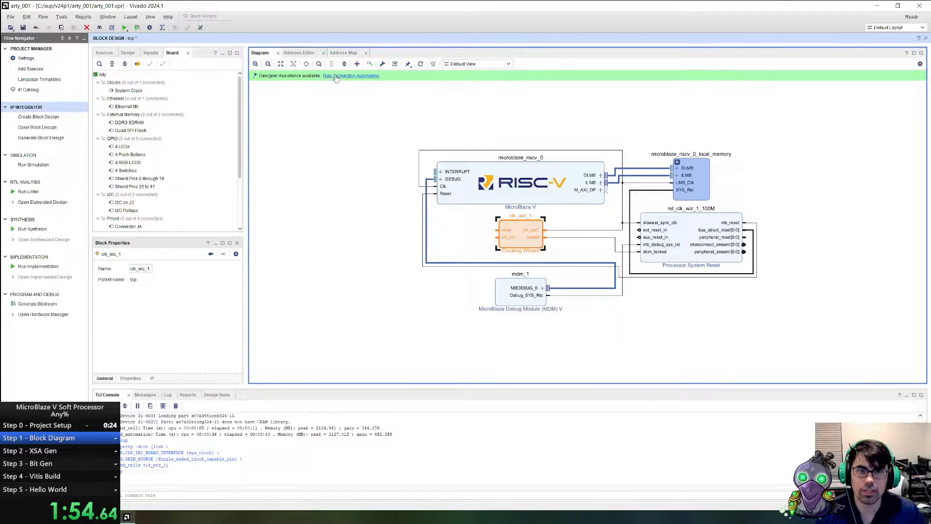
- Run Connection Automation on only clk_in1 of the Clocking Wizard, using the sys_clock board part interface
{"action": "left_click", "coordinate": [335, 77]}
{"action": "left_click", "coordinate": [321, 204]}
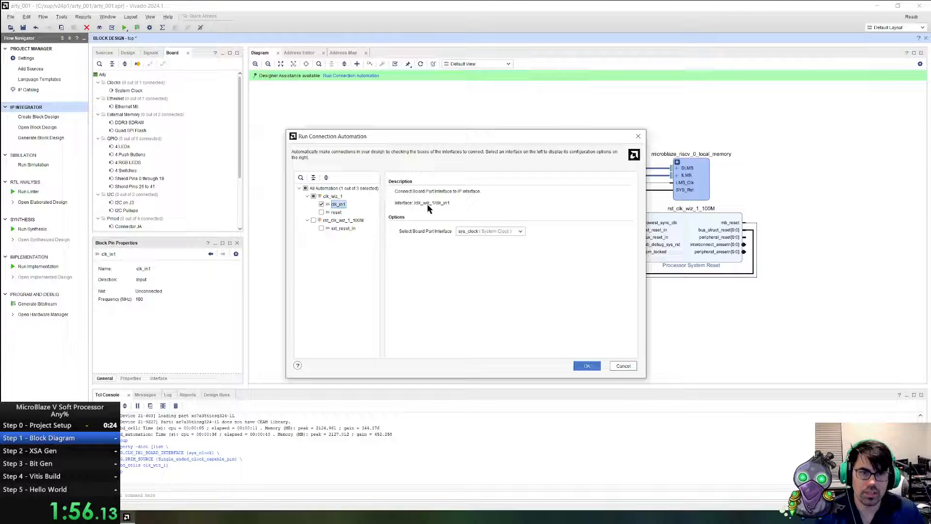
{"action": "left_click", "coordinate": [586, 366]}
- Disable the Clocking Wizard's optional reset input and connect its locked output to ext_reset_in of the Processor System Reset
{"action": "left_click", "coordinate": [536, 248]}
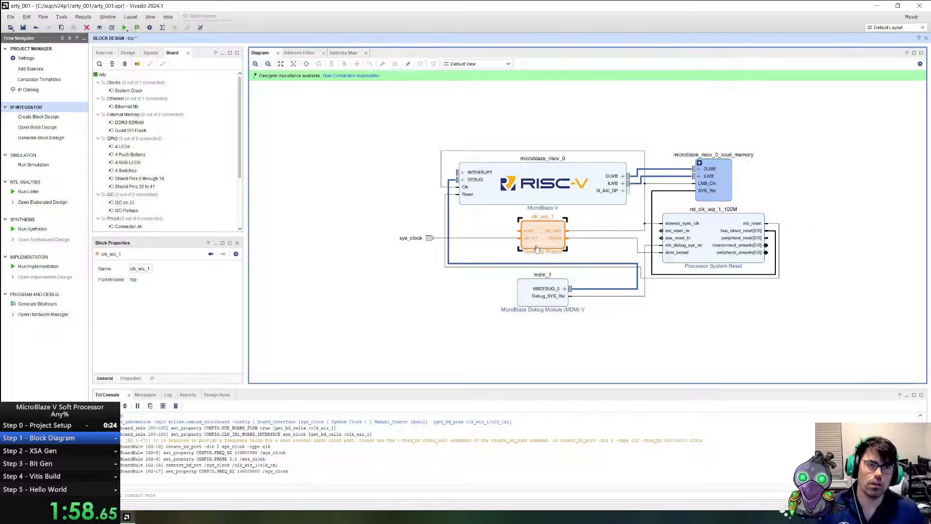
{"action": "double_click", "coordinate": [536, 249]}
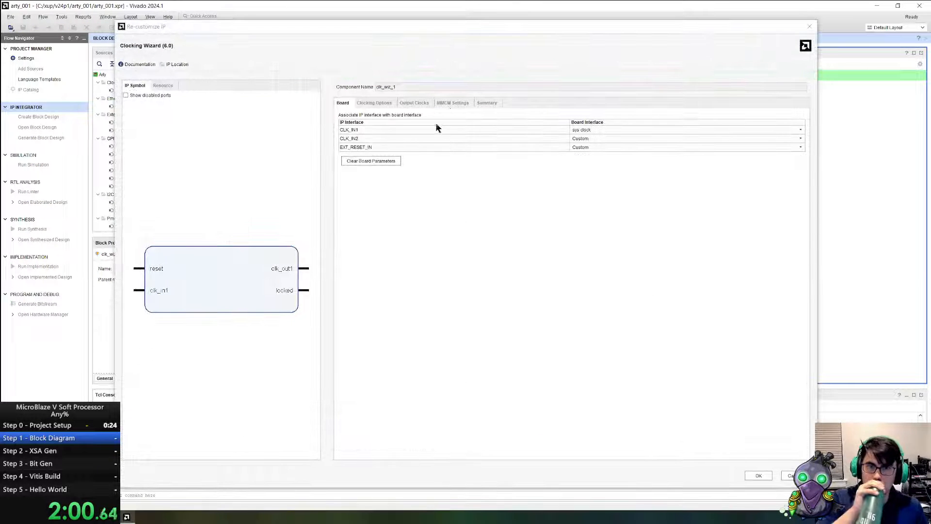
{"action": "left_click", "coordinate": [414, 102]}
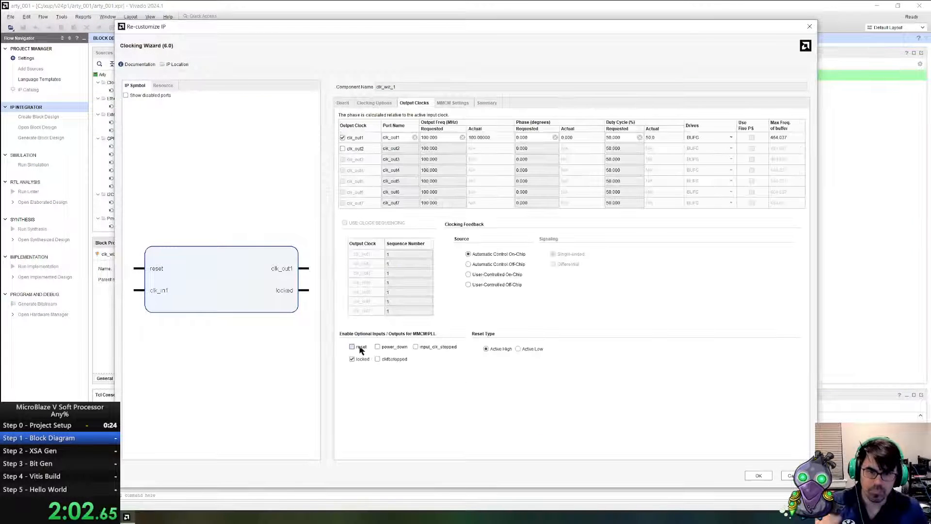
{"action": "left_click", "coordinate": [759, 476]}
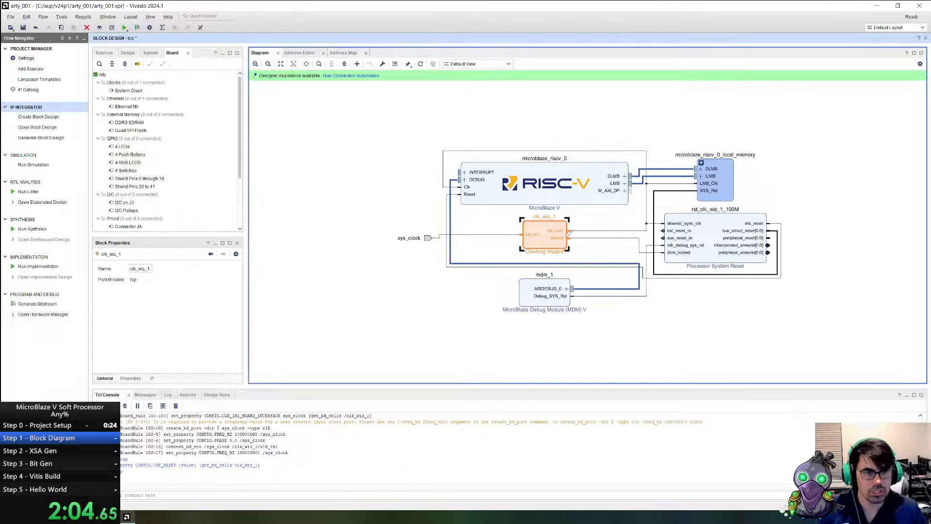
{"action": "left_click_drag", "start_coordinate": [567, 237], "coordinate": [664, 231]}
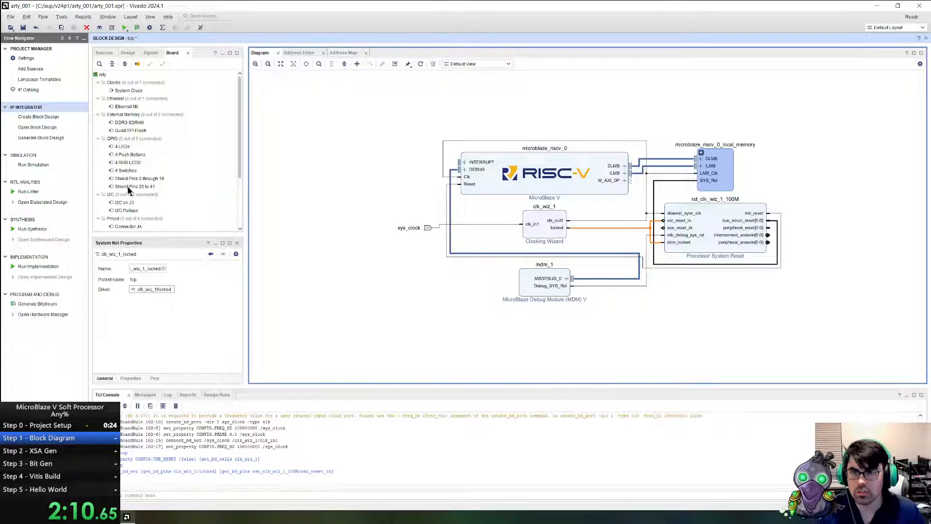
- Add the board's USB UART component to the design through the UART interface of an AXI Uartlite
{"action": "scroll", "coordinate": [136, 153], "scroll_direction": "down", "scroll_amount": 3}
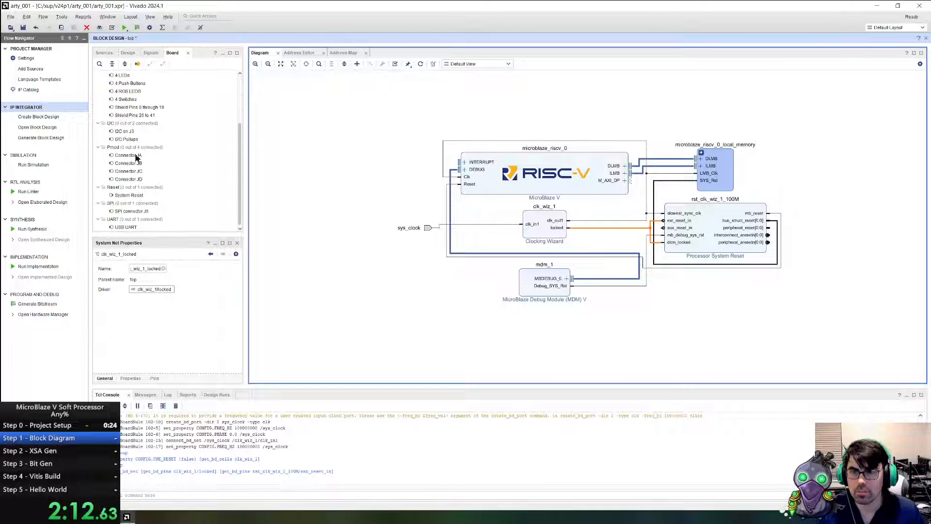
{"action": "double_click", "coordinate": [125, 227]}
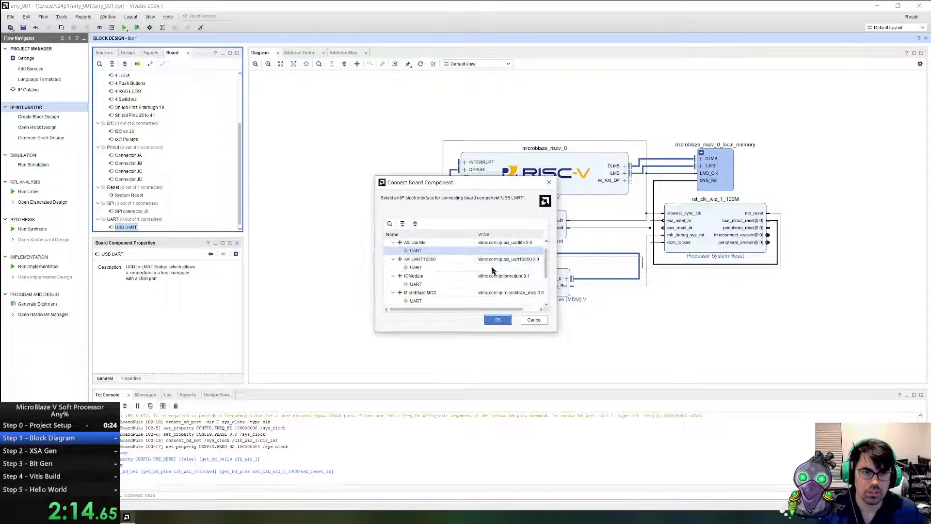
{"action": "left_click", "coordinate": [509, 320]}
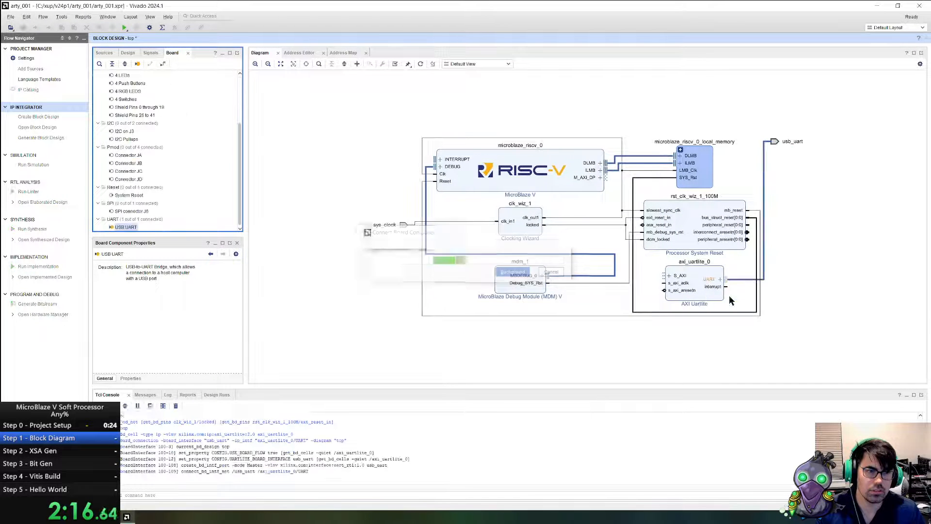
- Set the AXI Uartlite baud rate to 115200 and apply the IP customization
{"action": "double_click", "coordinate": [703, 291]}
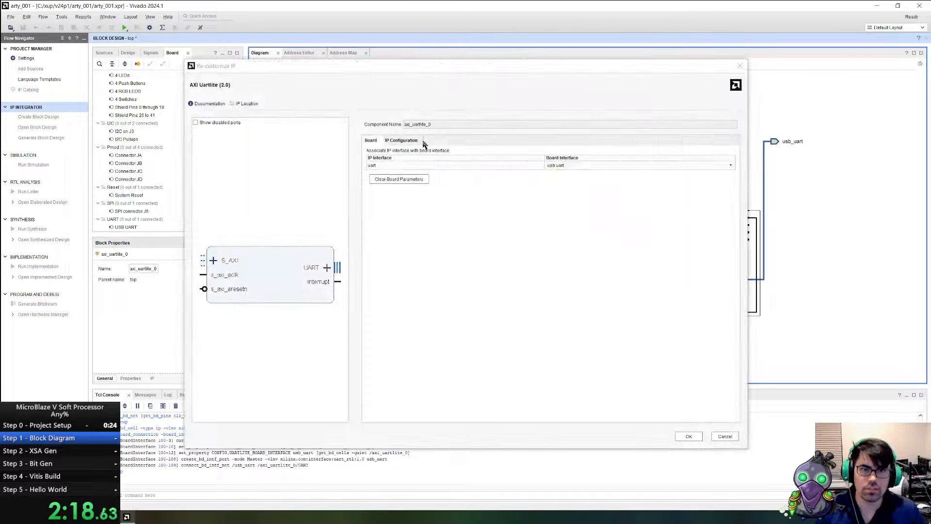
{"action": "left_click", "coordinate": [417, 140]}
{"action": "left_click", "coordinate": [480, 163]}
{"action": "left_click", "coordinate": [467, 234]}
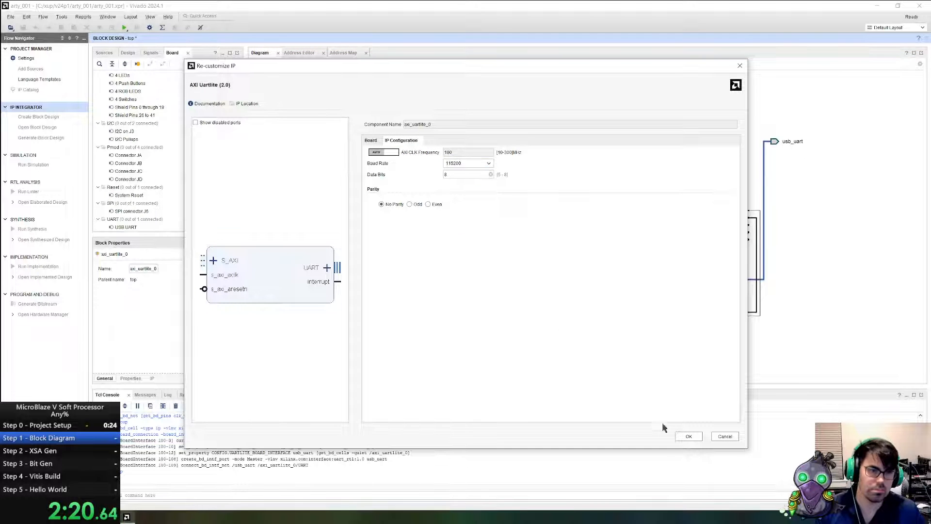
{"action": "left_click", "coordinate": [688, 436]}
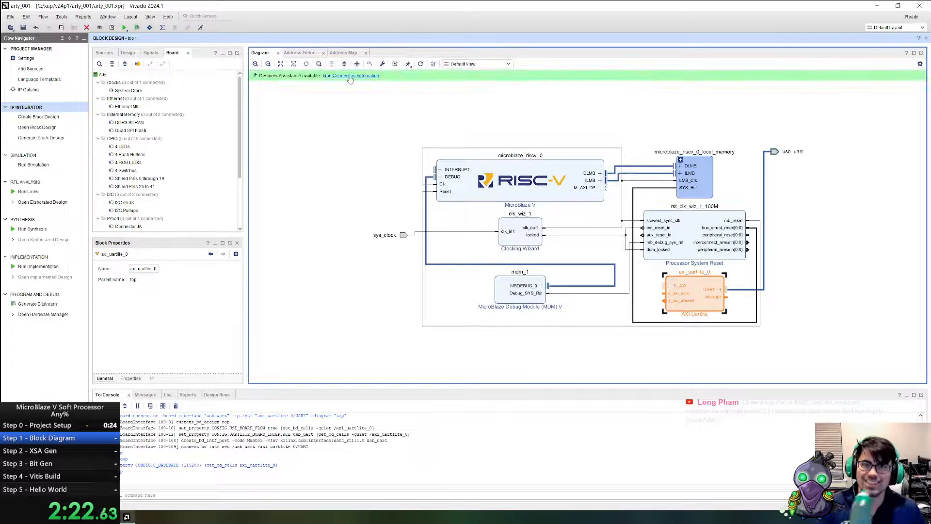
- Run Connection Automation to connect the AXI Uartlite to the MicroBlaze V, and regenerate the diagram layout
{"action": "left_click", "coordinate": [351, 76]}
{"action": "left_click", "coordinate": [585, 366]}
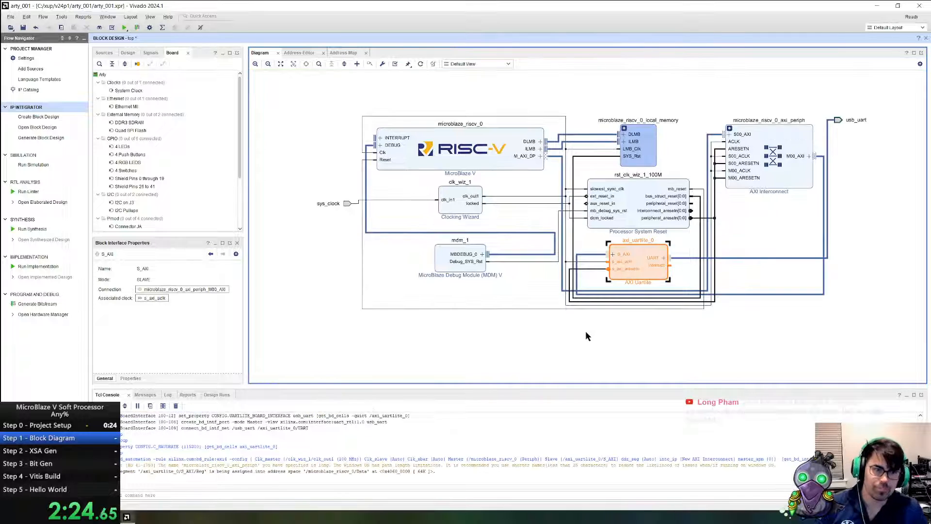
{"action": "left_click", "coordinate": [420, 64]}
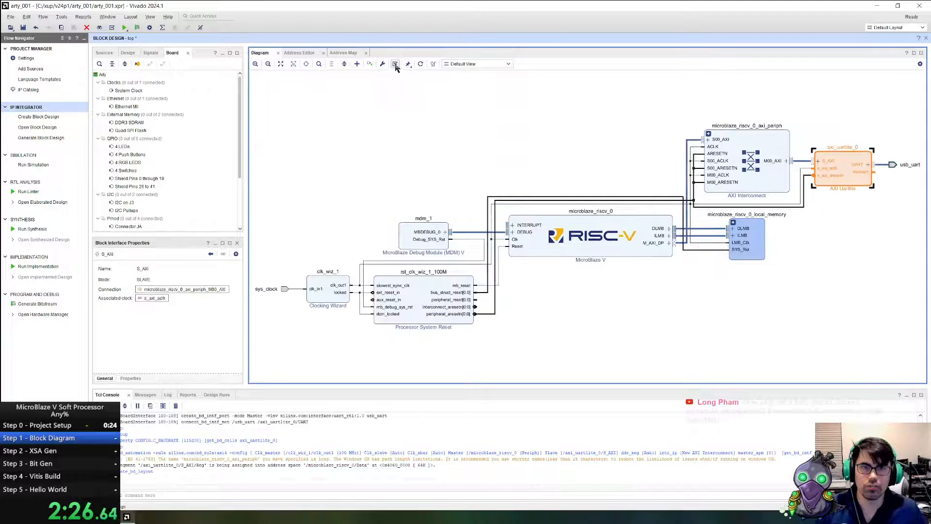
- Validate the block design and save it
{"action": "left_click", "coordinate": [395, 64]}
{"action": "left_click", "coordinate": [467, 272]}
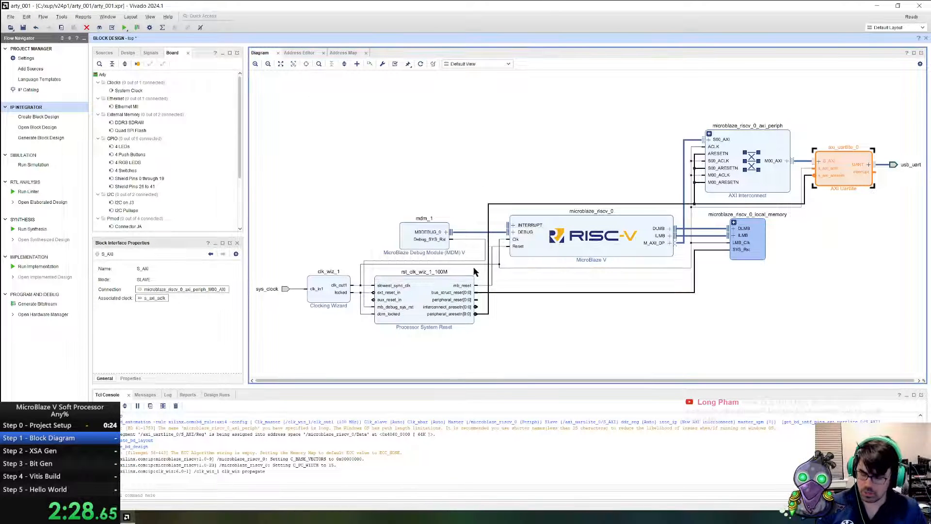
{"action": "key", "text": "ctrl+s"}
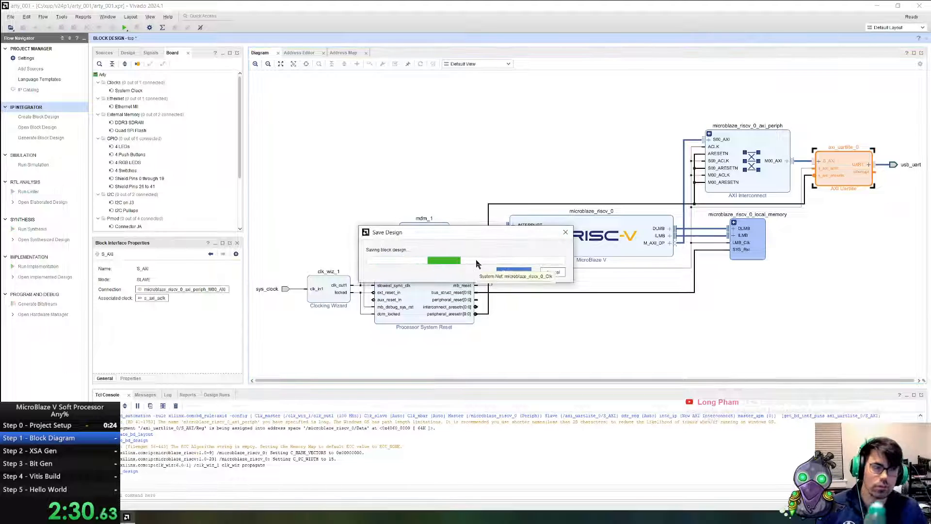
- Create an HDL wrapper for the top block design in the design sources
{"action": "left_click", "coordinate": [104, 52]}
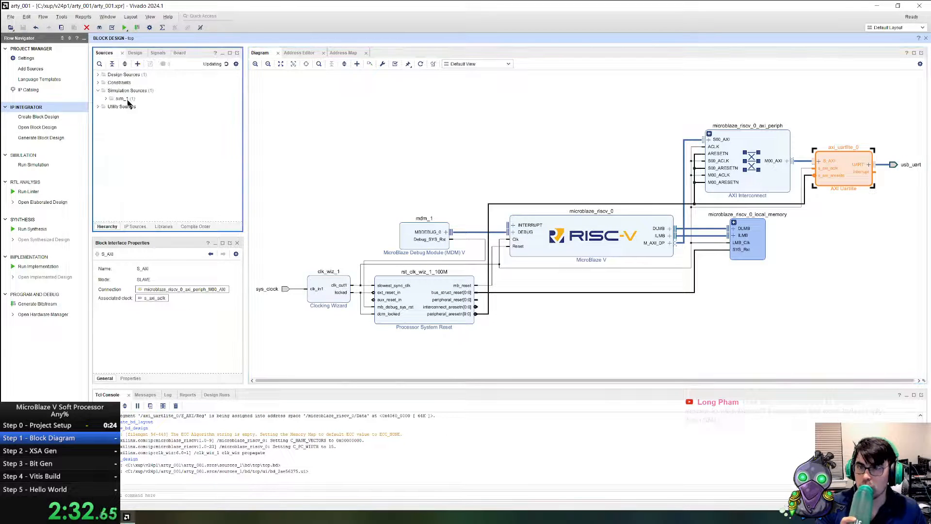
{"action": "right_click", "coordinate": [120, 85]}
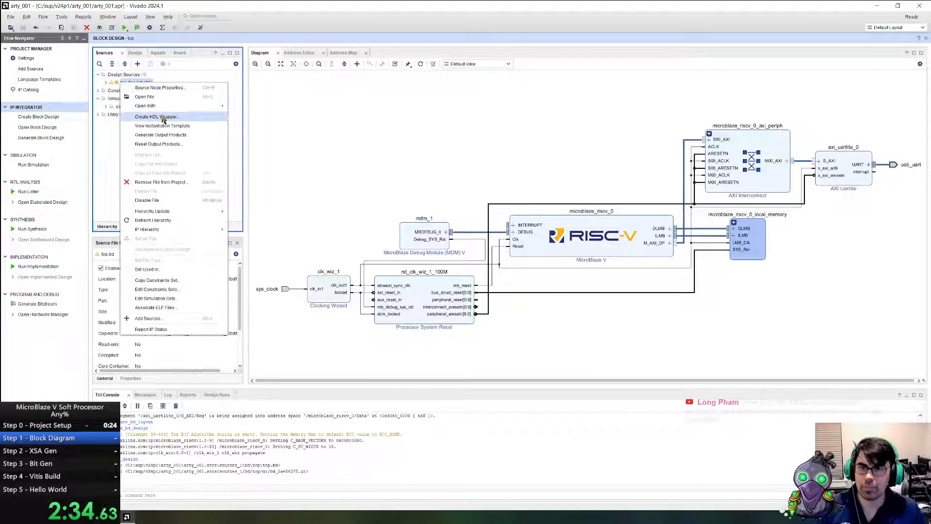
{"action": "left_click", "coordinate": [166, 119]}
{"action": "left_click", "coordinate": [500, 292]}
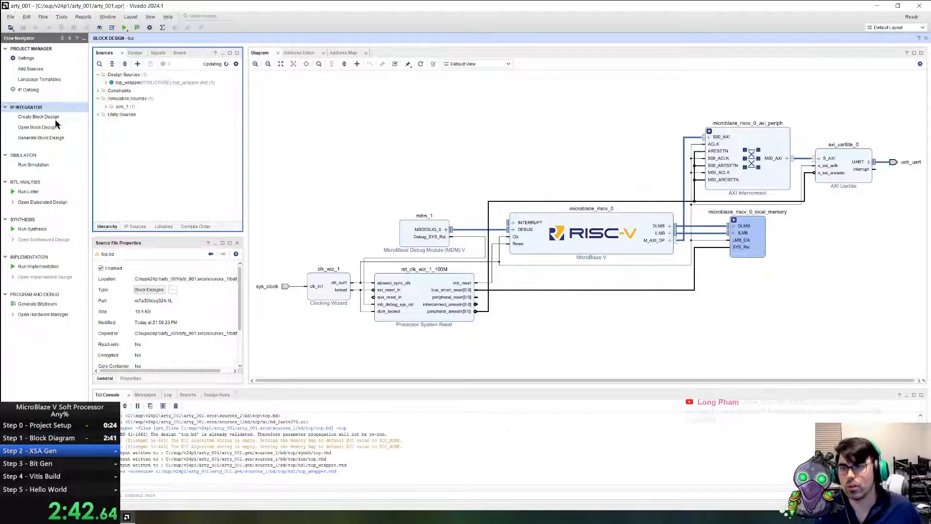
- Generate the block design's output products with Out of context per IP synthesis on the local host using 8 jobs
{"action": "left_click", "coordinate": [41, 139]}
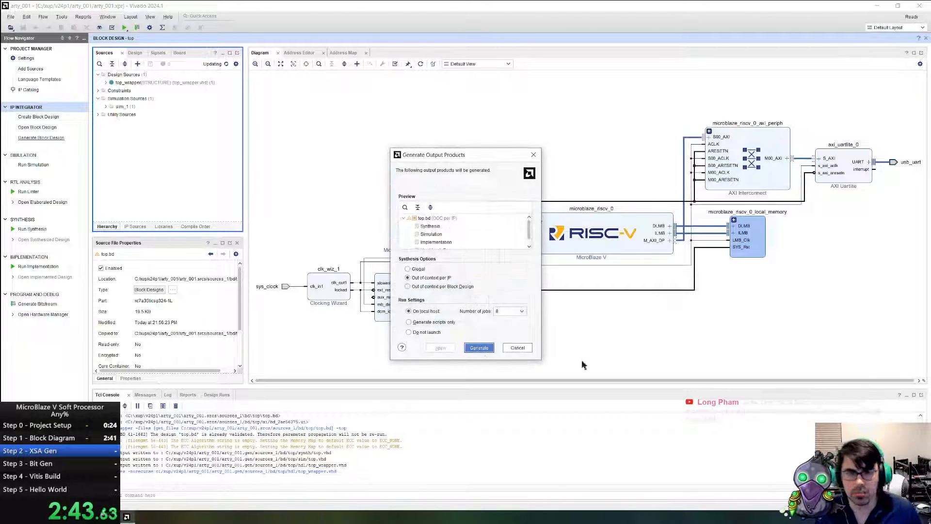
{"action": "left_click", "coordinate": [479, 347]}
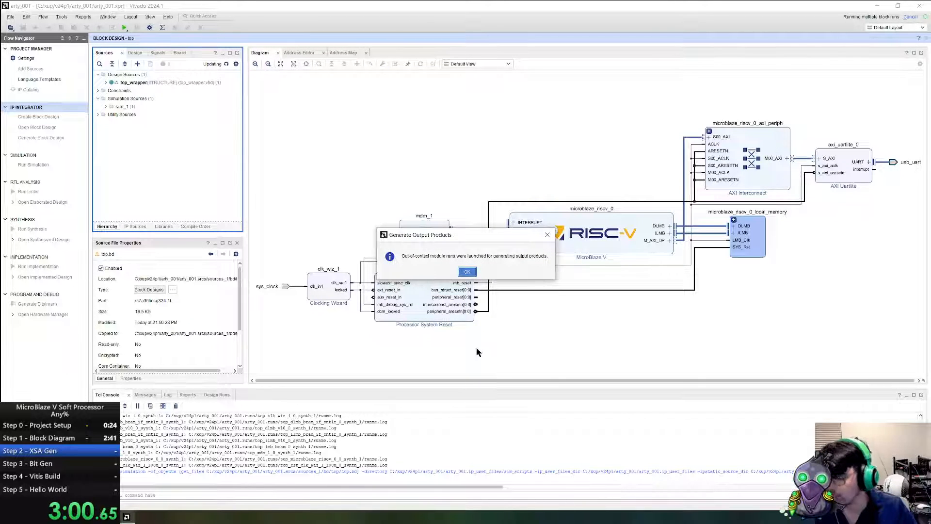
{"action": "left_click", "coordinate": [476, 273]}
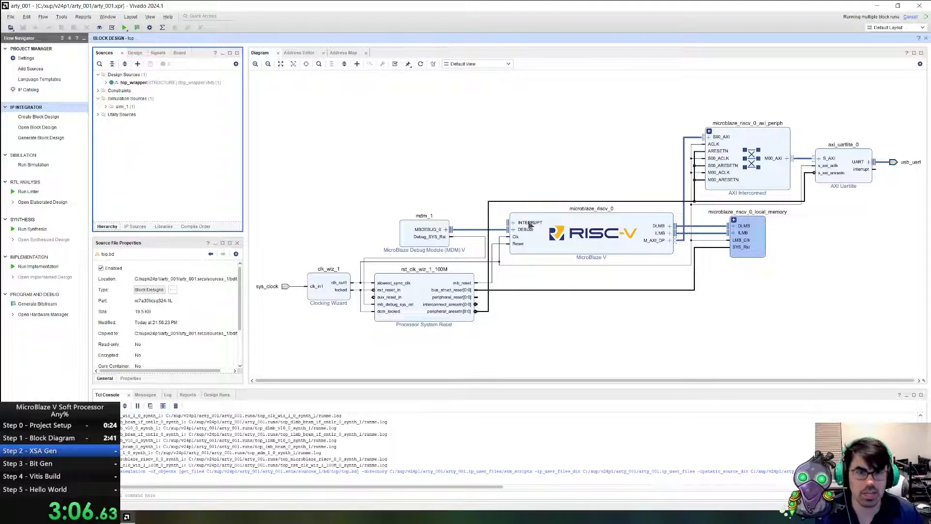
- Export the hardware platform as an XSA file named top in the arty_001 project folder
{"action": "left_click", "coordinate": [11, 18]}
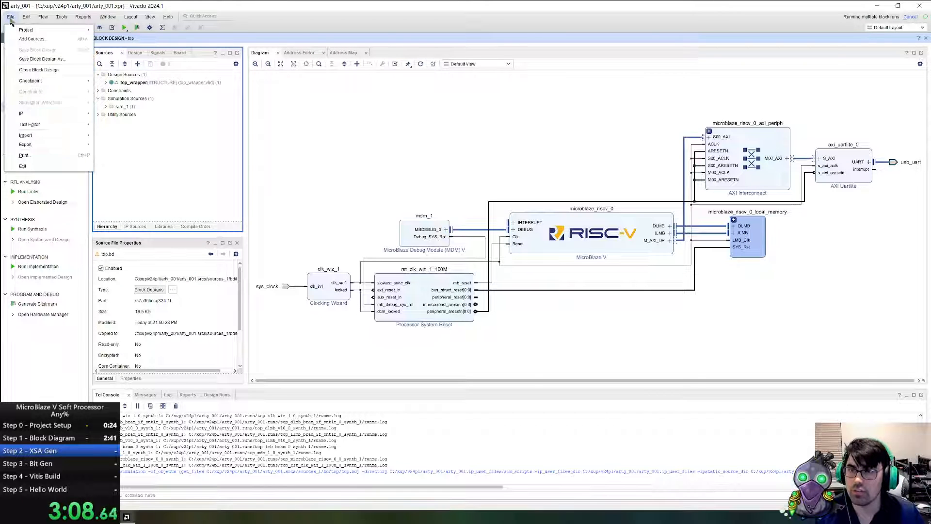
{"action": "mouse_move", "coordinate": [48, 145]}
{"action": "left_click", "coordinate": [113, 145]}
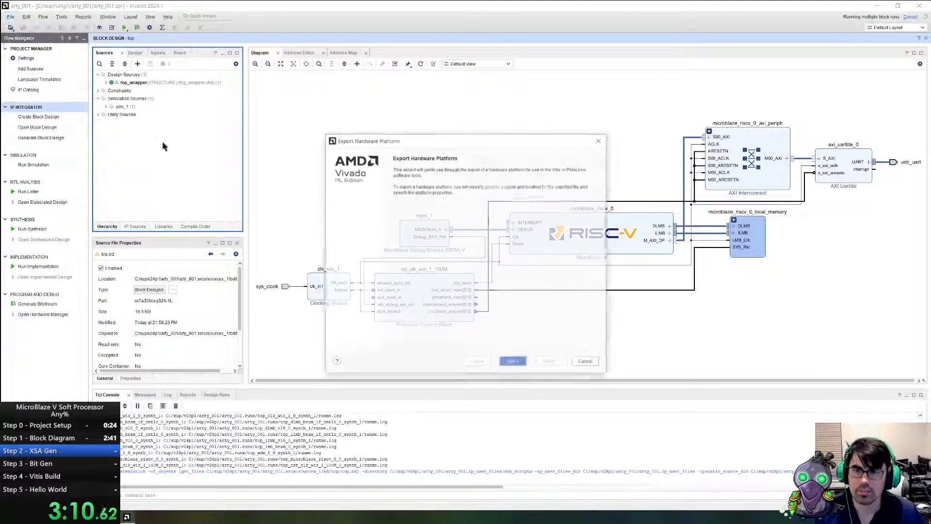
{"action": "left_click", "coordinate": [513, 361]}
{"action": "left_click", "coordinate": [511, 362]}
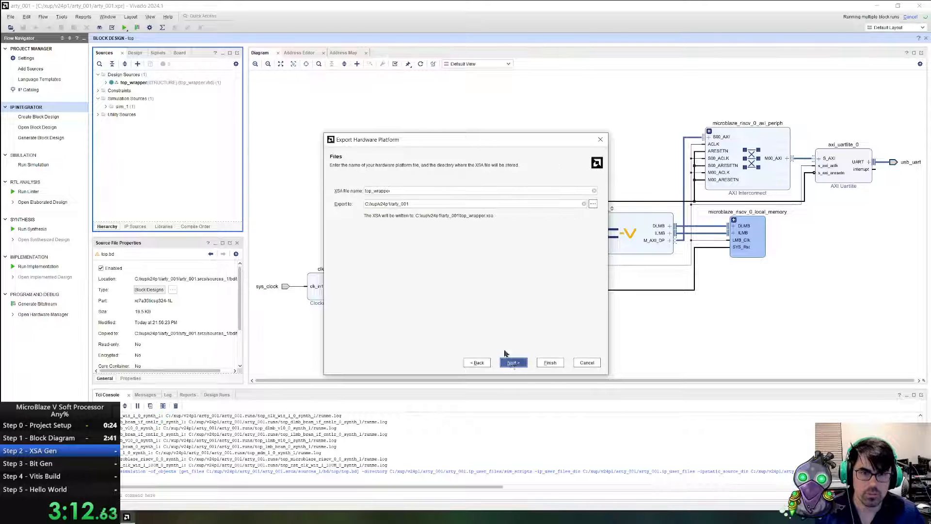
{"action": "double_click", "coordinate": [383, 190]}
{"action": "type", "text": "top"}
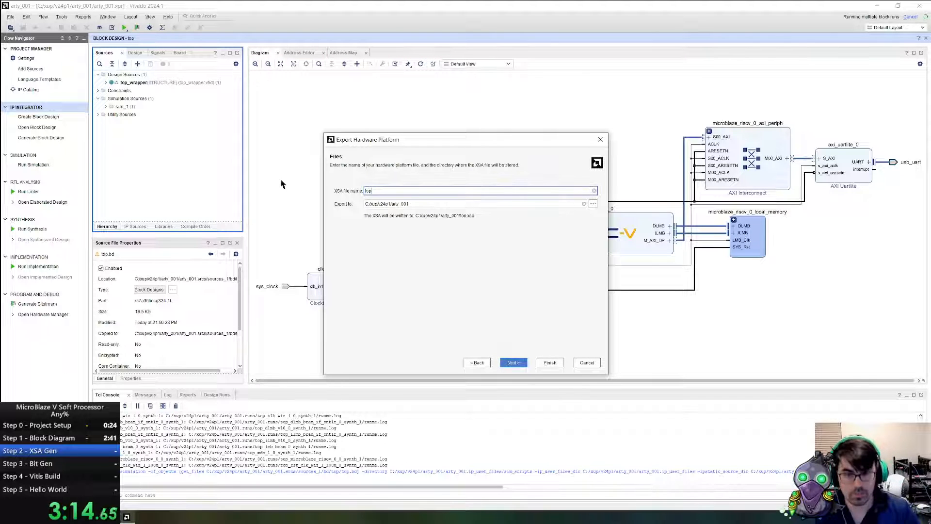
{"action": "key", "text": "Return"}
{"action": "left_click", "coordinate": [558, 362]}
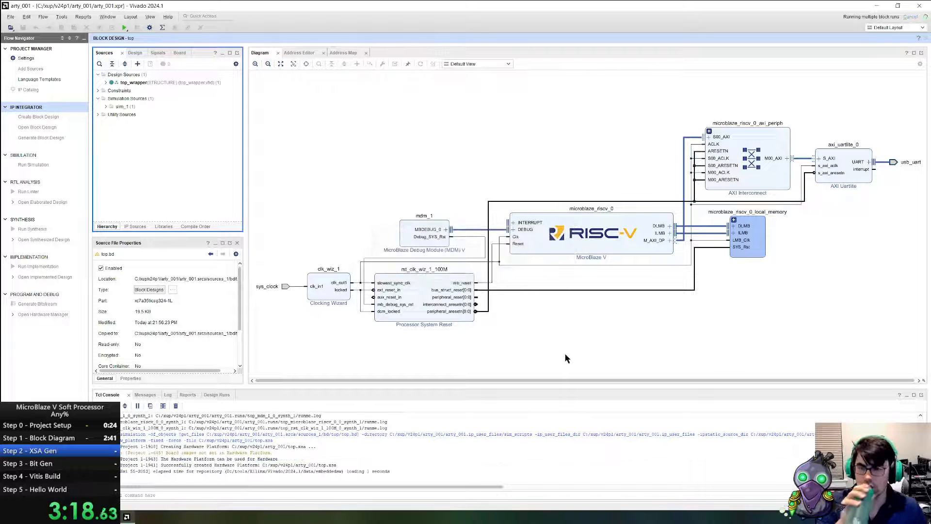
{"action": "key", "text": "KP_1"}
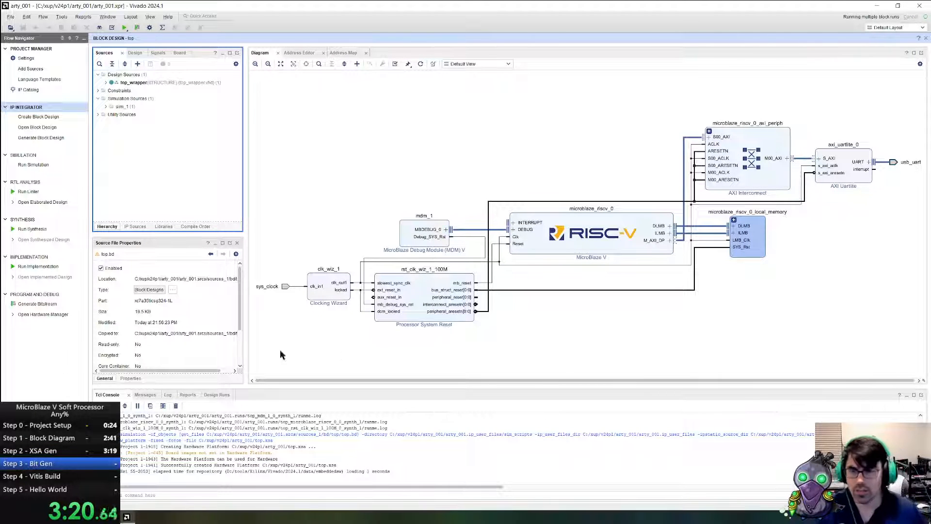
- Start bitstream generation, agreeing to launch synthesis and implementation first
{"action": "left_click", "coordinate": [38, 304]}
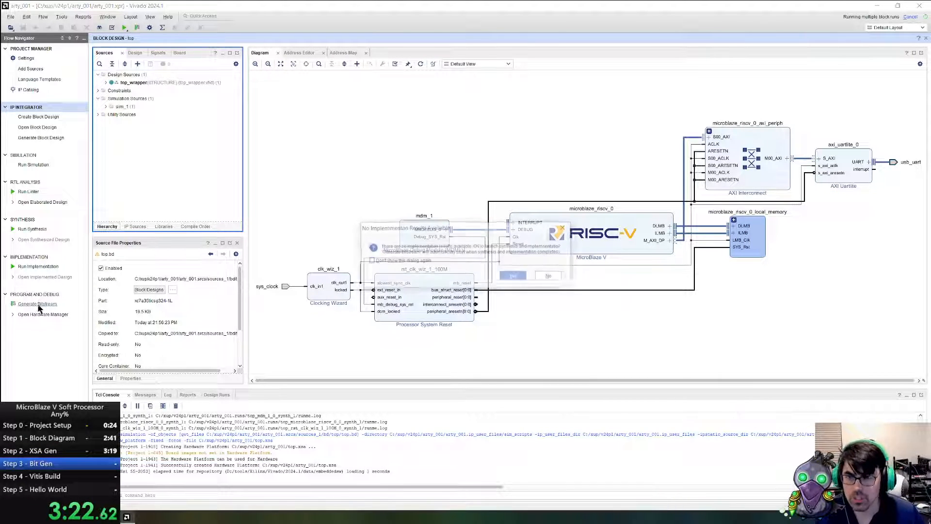
{"action": "left_click", "coordinate": [513, 275]}
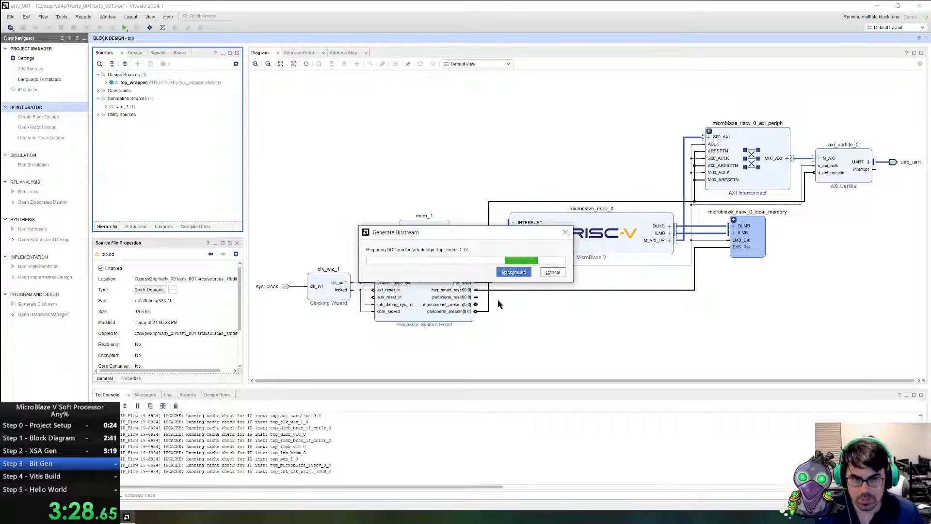
{"action": "key", "text": "super"}
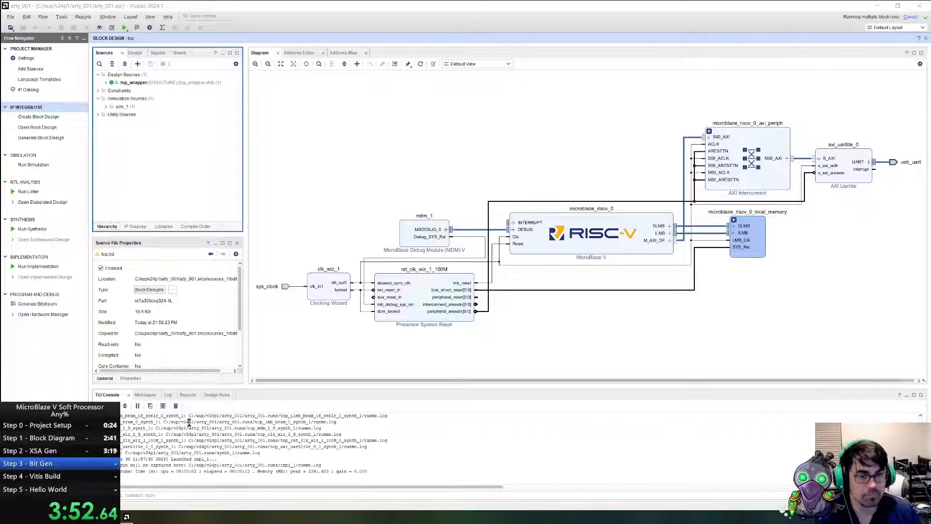
- Enlarge the console area and inspect the log of the top_dlmb_bram_if_cntlr_0_synth_1 out-of-context run
{"action": "left_click_drag", "start_coordinate": [225, 386], "coordinate": [228, 157]}
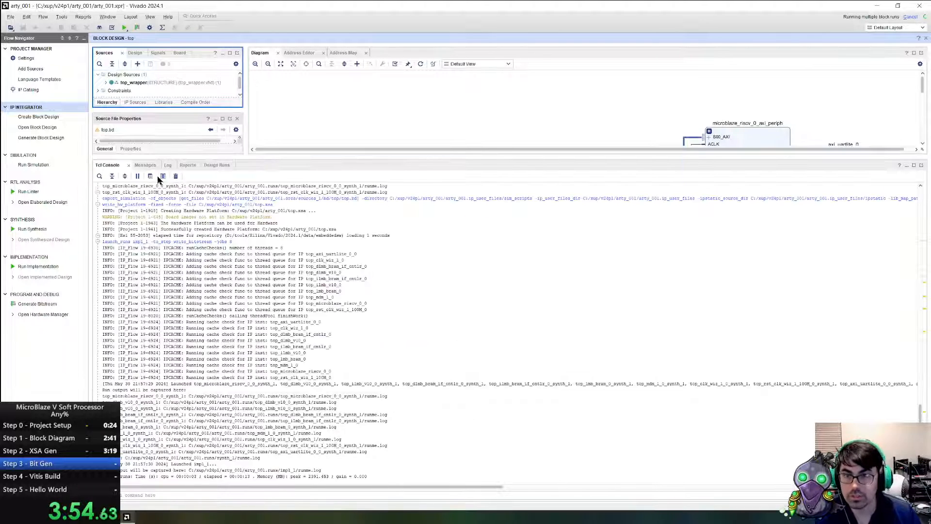
{"action": "left_click", "coordinate": [165, 165]}
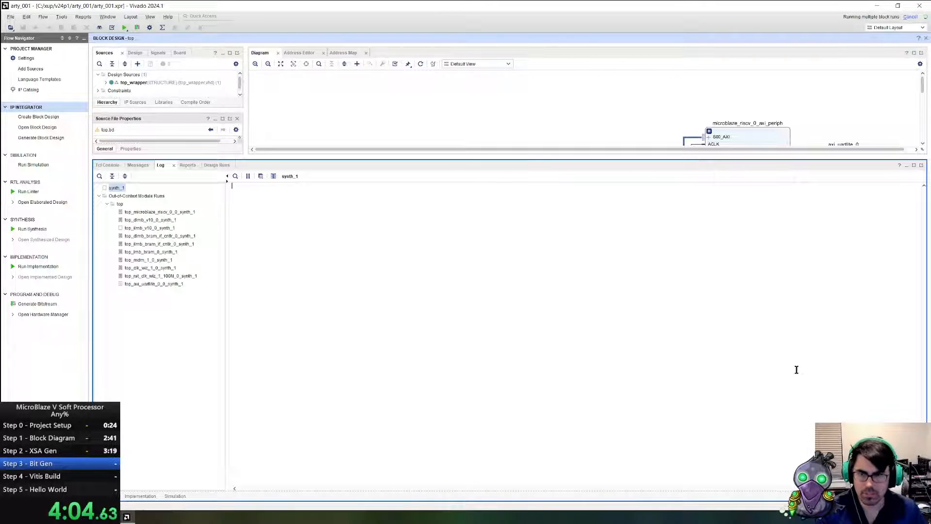
{"action": "left_click", "coordinate": [147, 237]}
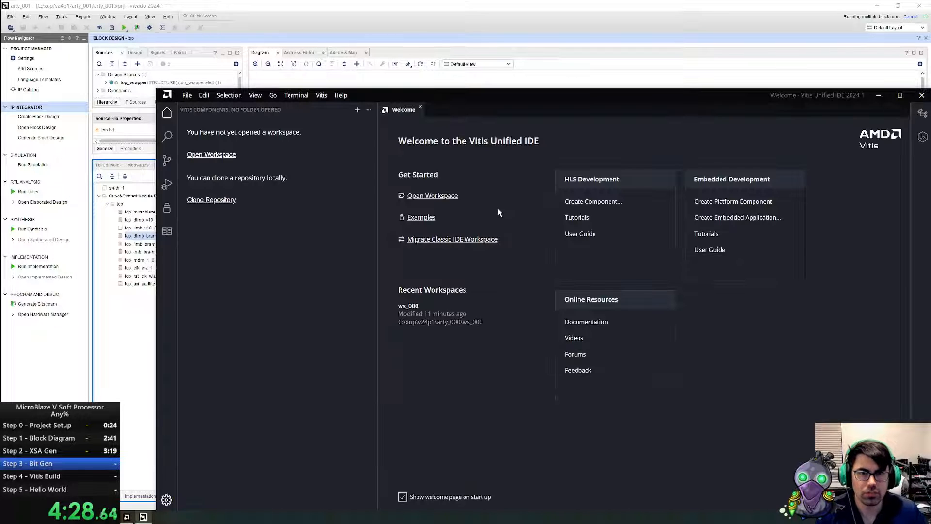
- In the Vitis Unified IDE, create a folder named ws_000 inside xup\v24p1\arty_001 and open it as the workspace
{"action": "left_click", "coordinate": [448, 195]}
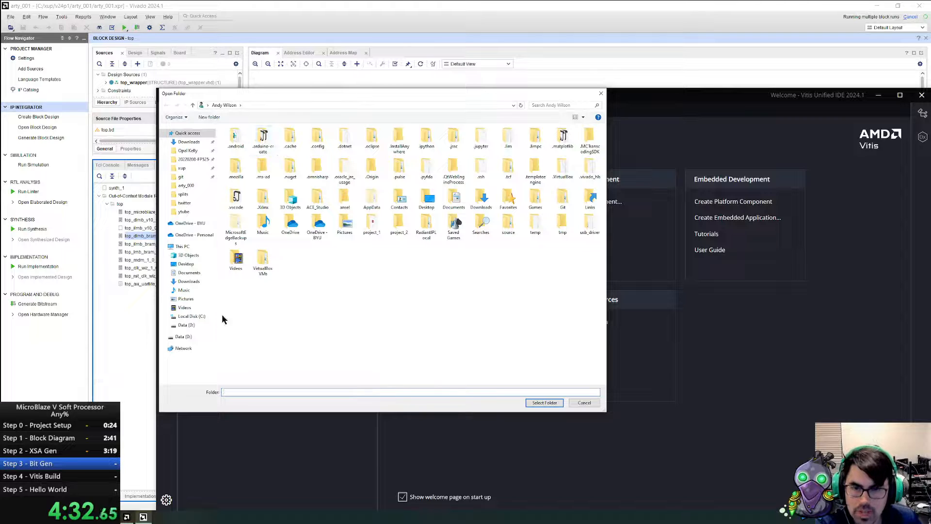
{"action": "left_click", "coordinate": [179, 167]}
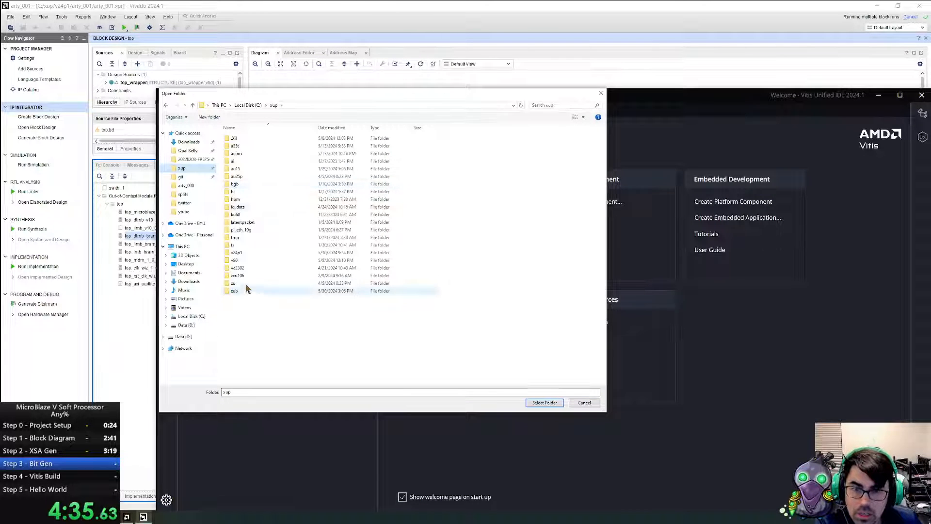
{"action": "double_click", "coordinate": [248, 253]}
{"action": "double_click", "coordinate": [246, 146]}
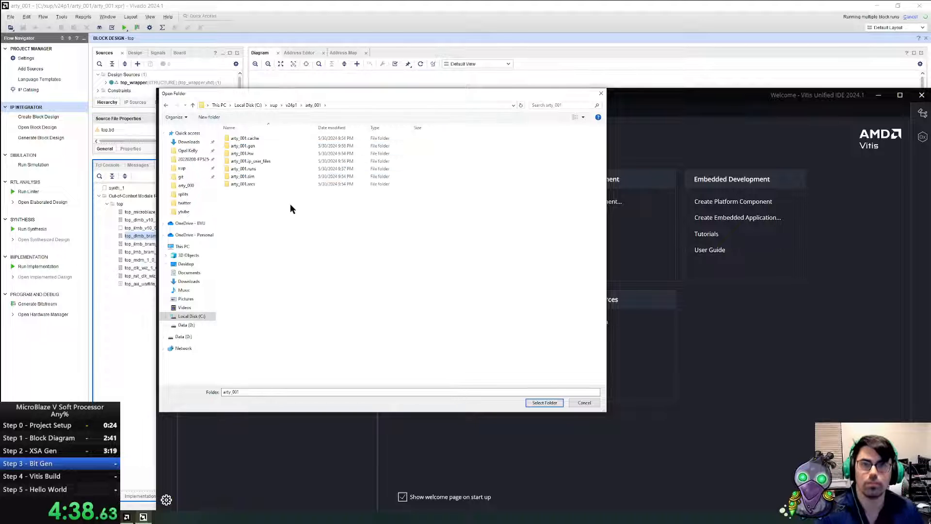
{"action": "right_click", "coordinate": [277, 215]}
{"action": "mouse_move", "coordinate": [245, 344]}
{"action": "left_click", "coordinate": [297, 347]}
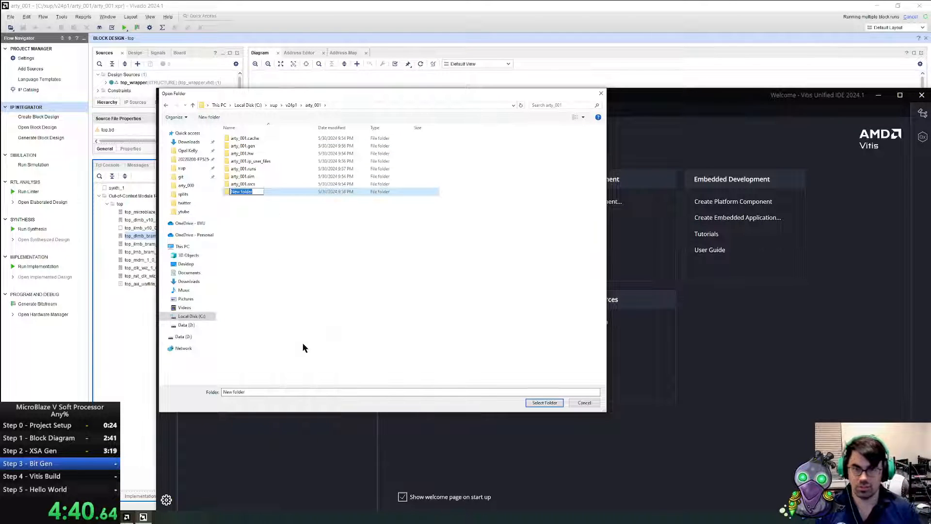
{"action": "type", "text": "ws_000"}
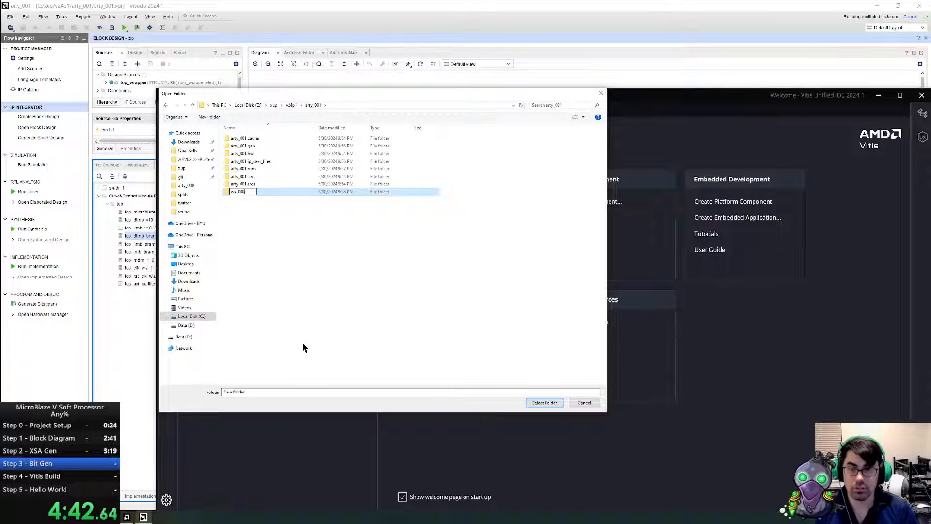
{"action": "key", "text": "Return"}
{"action": "left_click", "coordinate": [557, 402]}
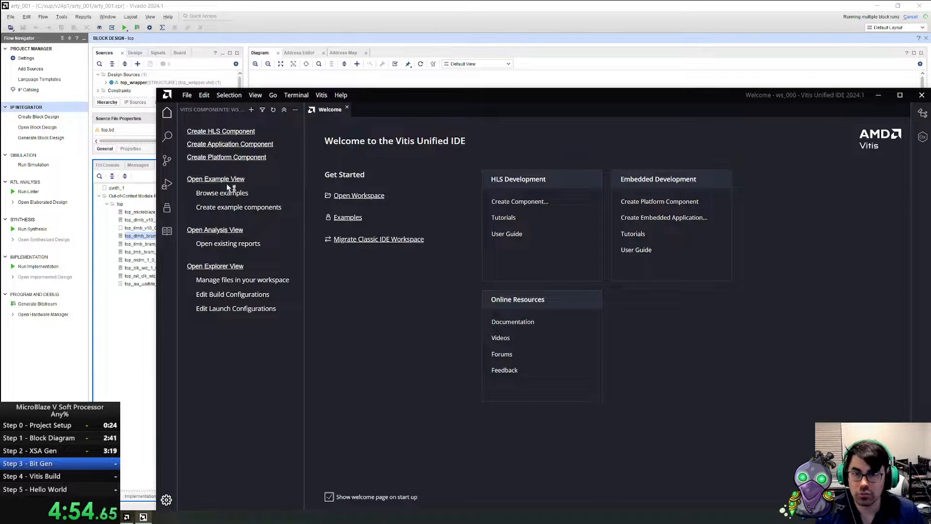
- Start a platform component named platform in ws_000, using top.xsa from the arty_001 folder as its hardware design
{"action": "left_click", "coordinate": [242, 157]}
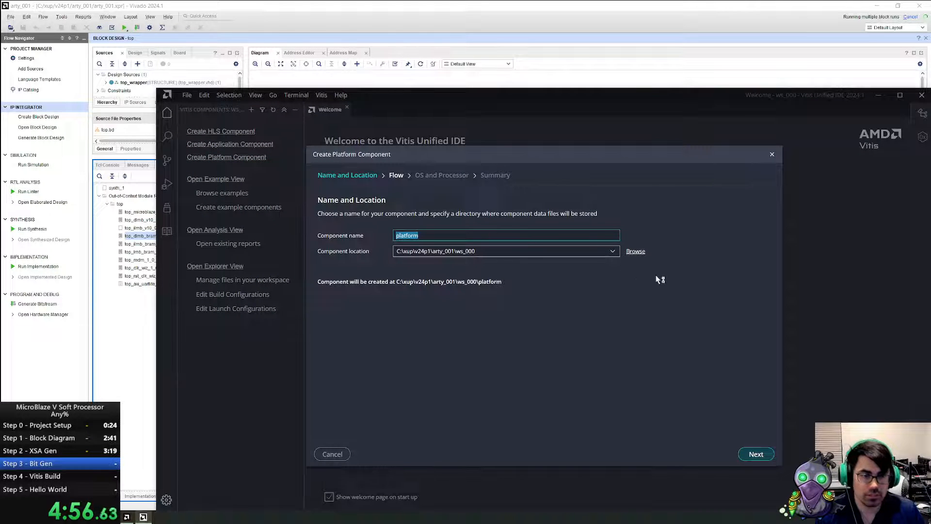
{"action": "left_click", "coordinate": [772, 454]}
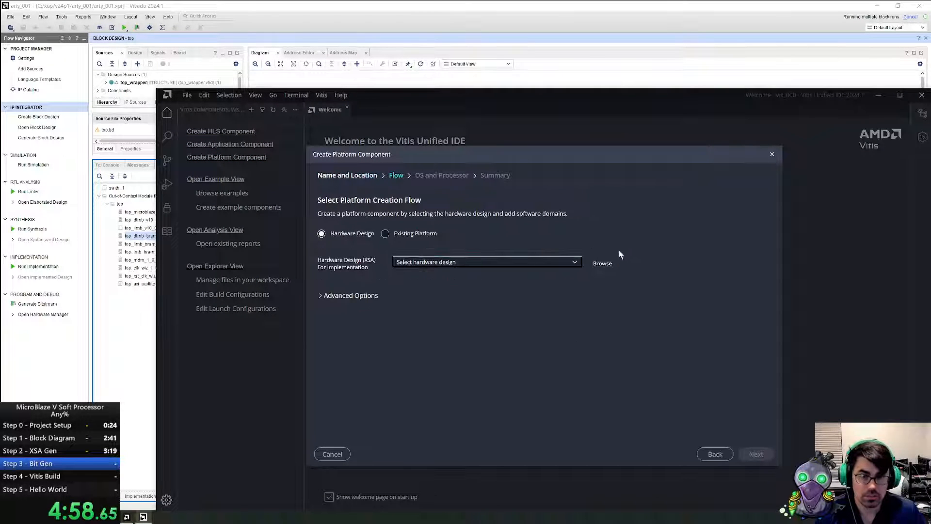
{"action": "left_click", "coordinate": [599, 263]}
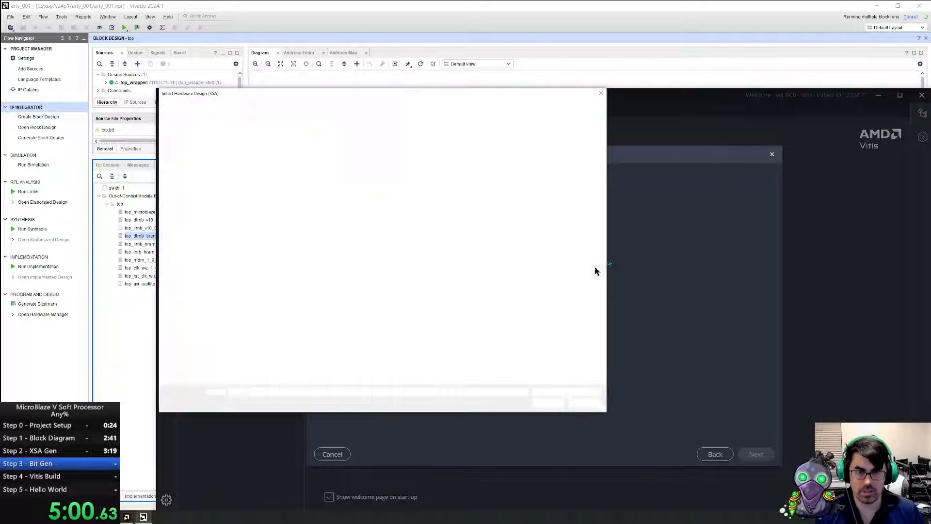
{"action": "left_click", "coordinate": [182, 168]}
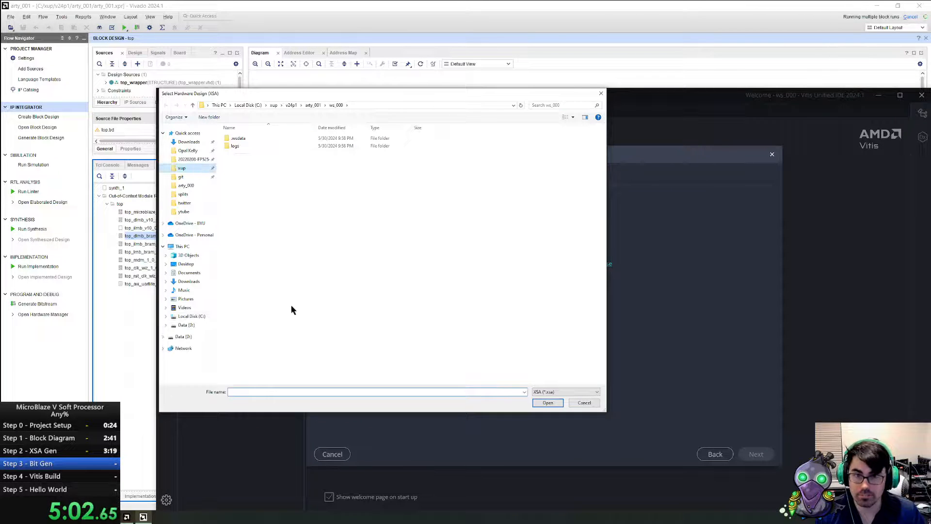
{"action": "double_click", "coordinate": [242, 253]}
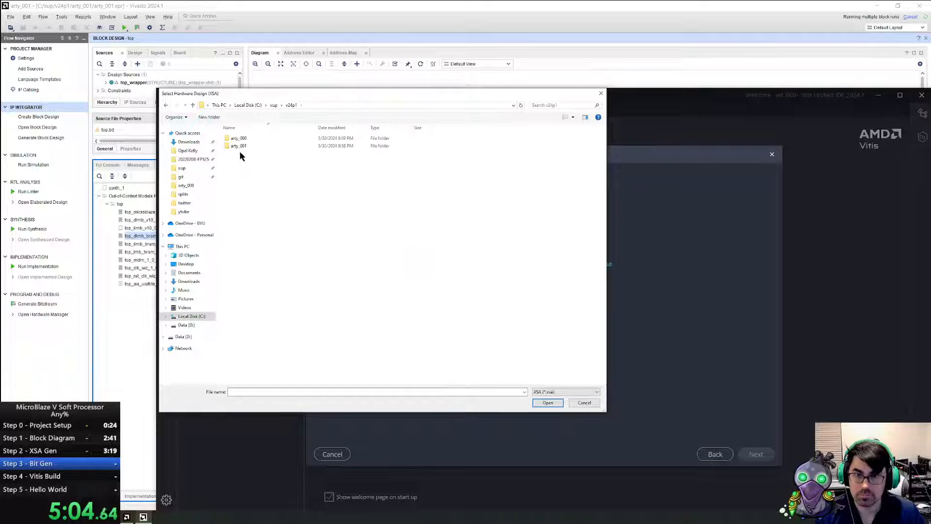
{"action": "double_click", "coordinate": [239, 146]}
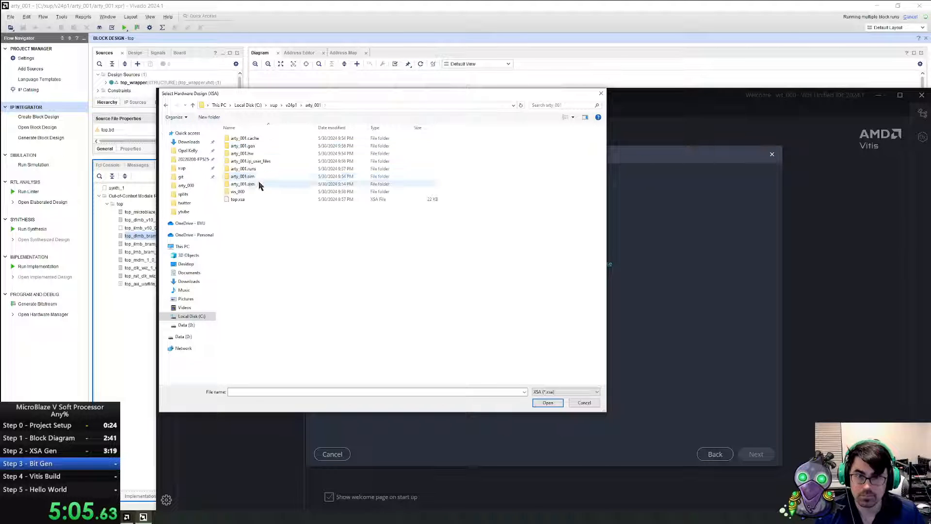
{"action": "double_click", "coordinate": [238, 198]}
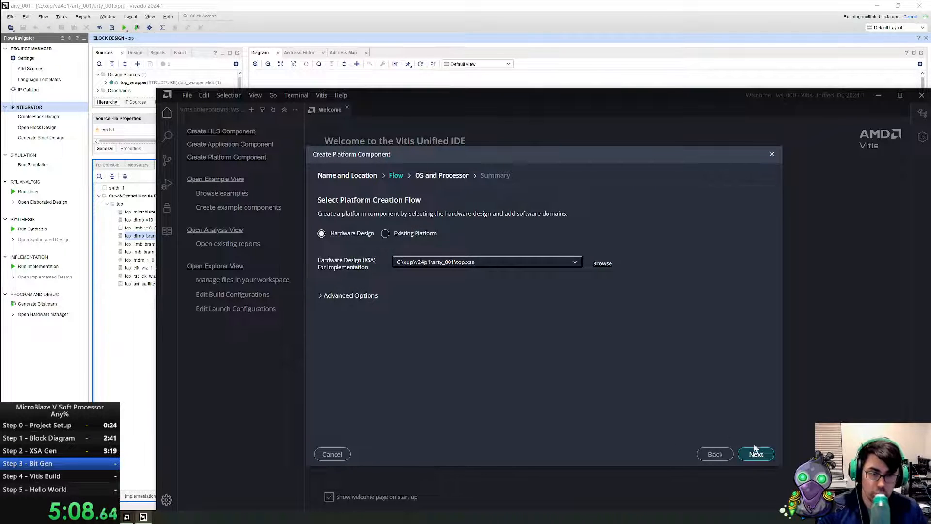
- Finish creating the platform component with the standalone operating system and the microblaze_riscv_0 processor
{"action": "left_click", "coordinate": [756, 452]}
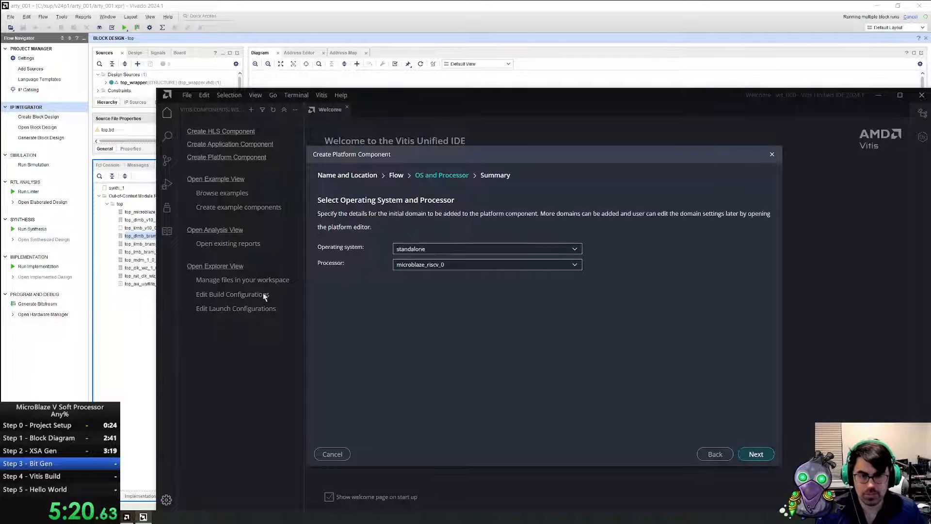
{"action": "left_click", "coordinate": [755, 454]}
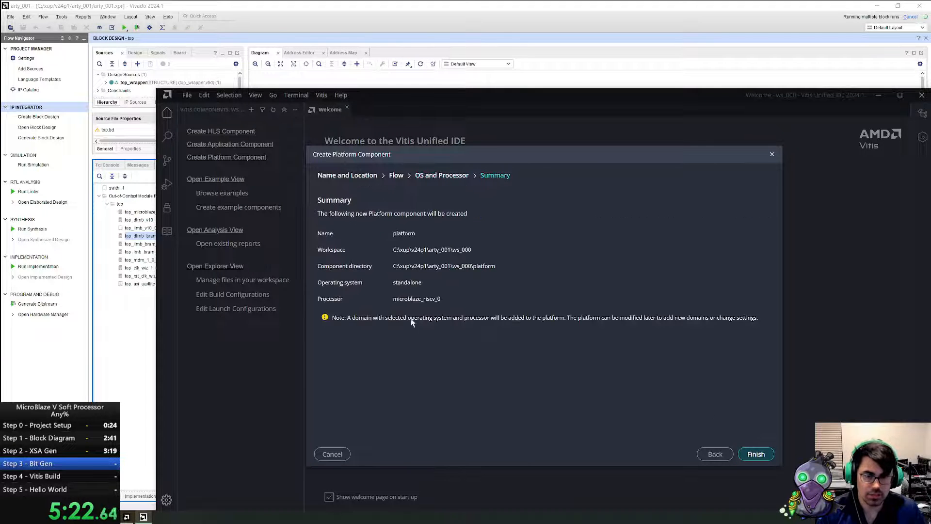
{"action": "left_click", "coordinate": [755, 454]}
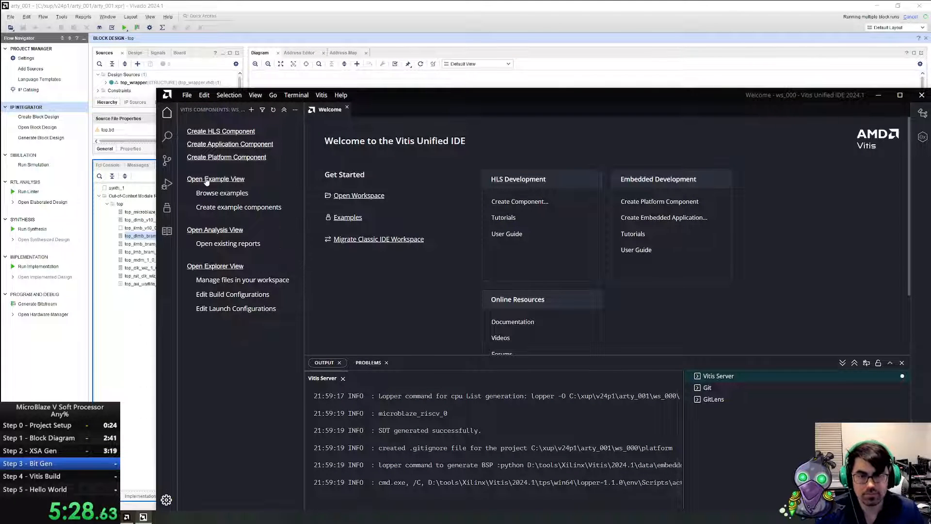
- Move the Vitis window aside and check the logs of the out-of-context synthesis runs in Vivado for progress
{"action": "left_click_drag", "start_coordinate": [470, 92], "coordinate": [765, 89]}
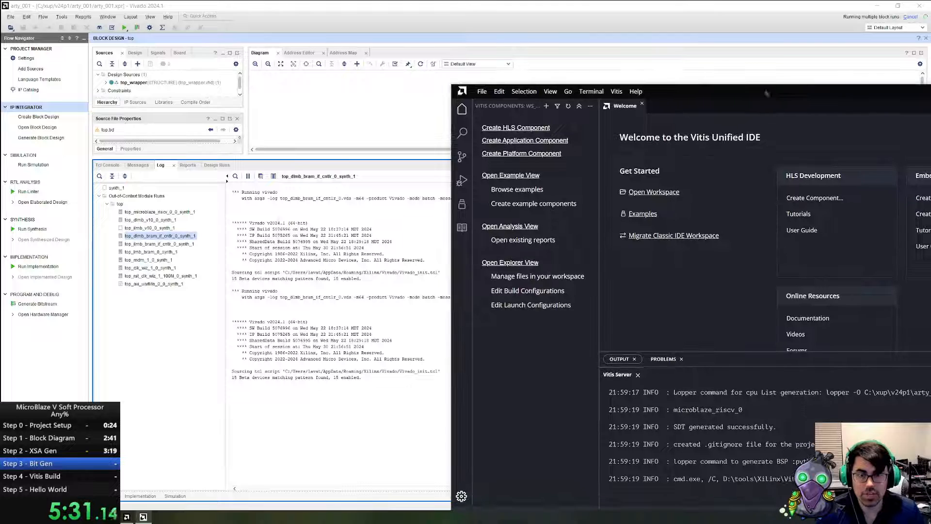
{"action": "left_click", "coordinate": [140, 212]}
{"action": "left_click", "coordinate": [142, 220]}
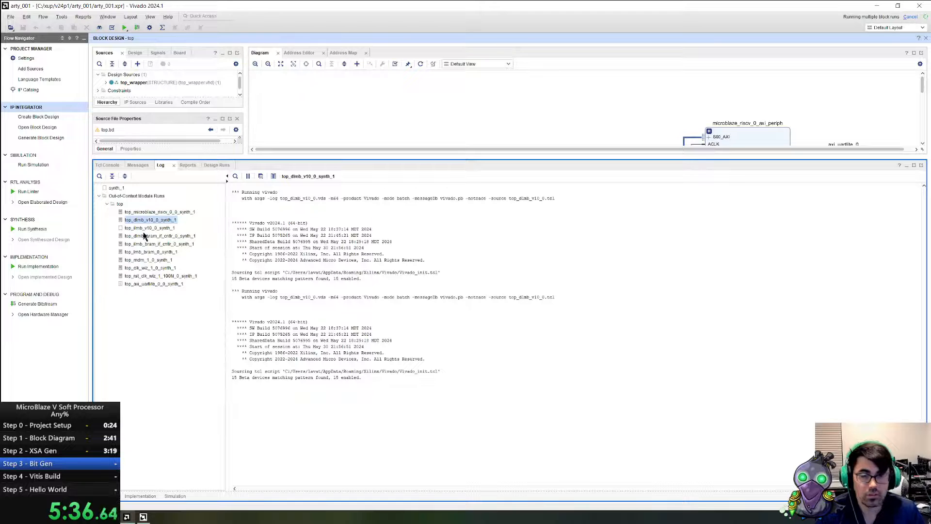
{"action": "left_click", "coordinate": [143, 236]}
{"action": "left_click", "coordinate": [141, 243]}
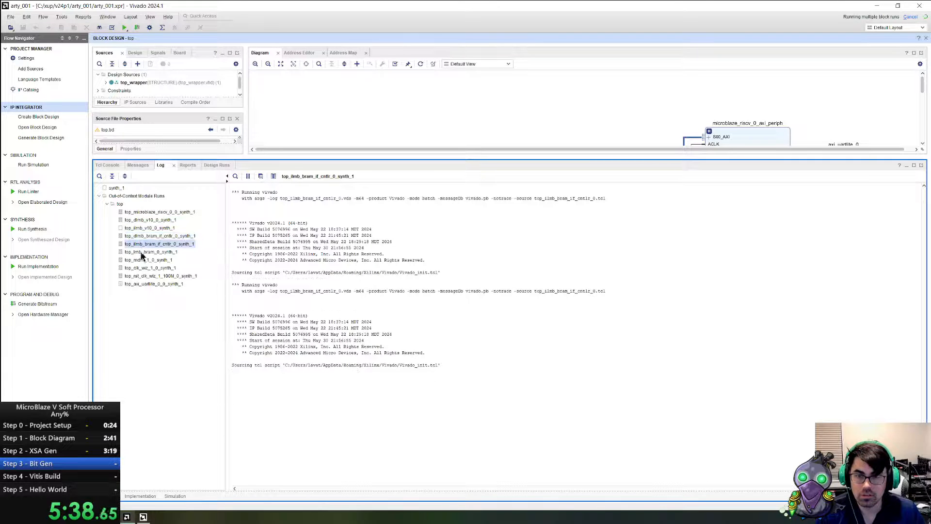
{"action": "left_click", "coordinate": [141, 252]}
{"action": "left_click", "coordinate": [142, 268]}
{"action": "left_click", "coordinate": [142, 275]}
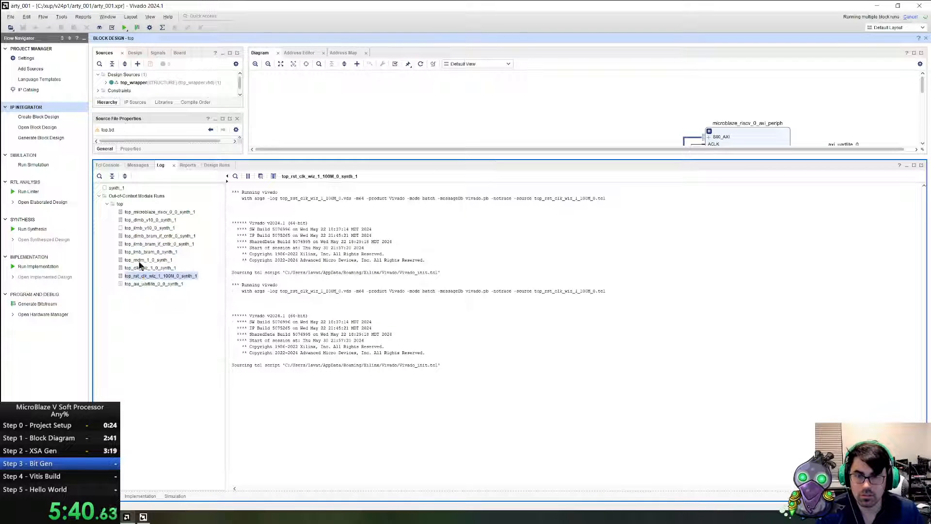
{"action": "left_click", "coordinate": [141, 260]}
{"action": "left_click", "coordinate": [141, 285]}
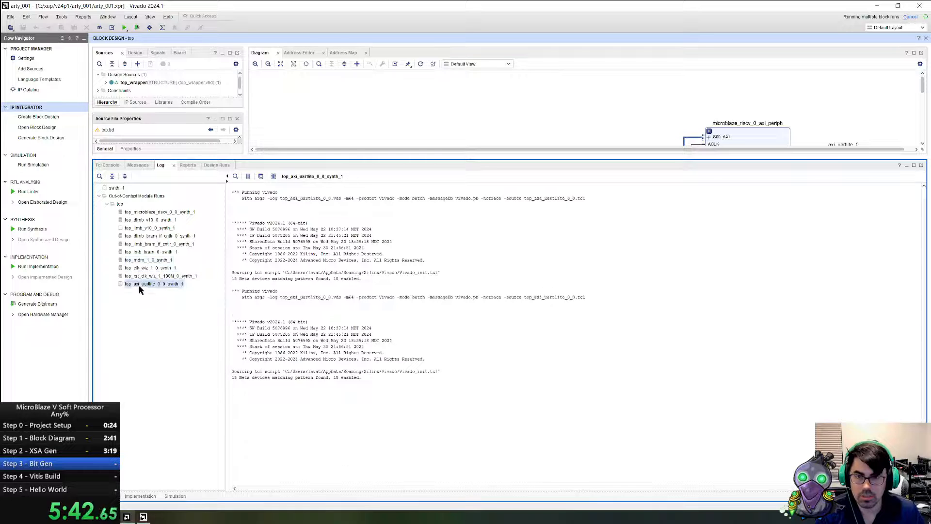
{"action": "left_click", "coordinate": [148, 244]}
{"action": "left_click", "coordinate": [145, 236]}
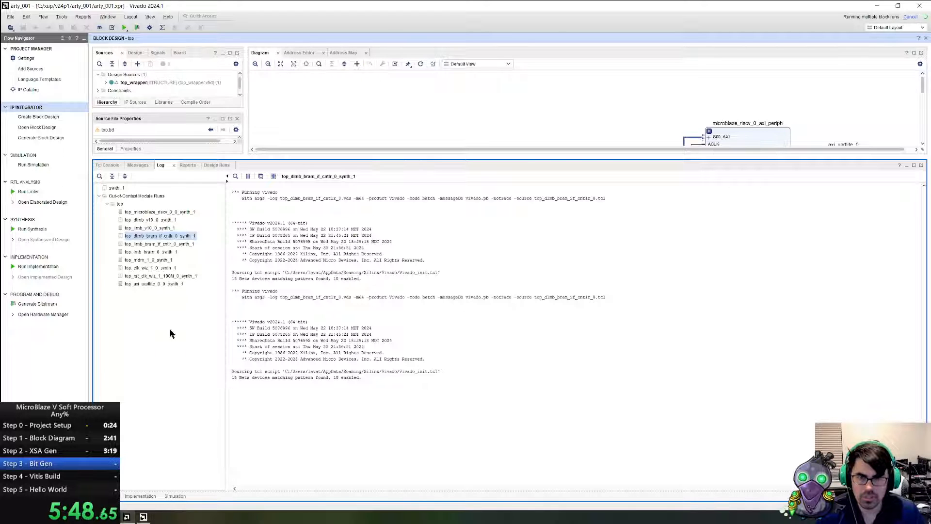
{"action": "left_click", "coordinate": [140, 244]}
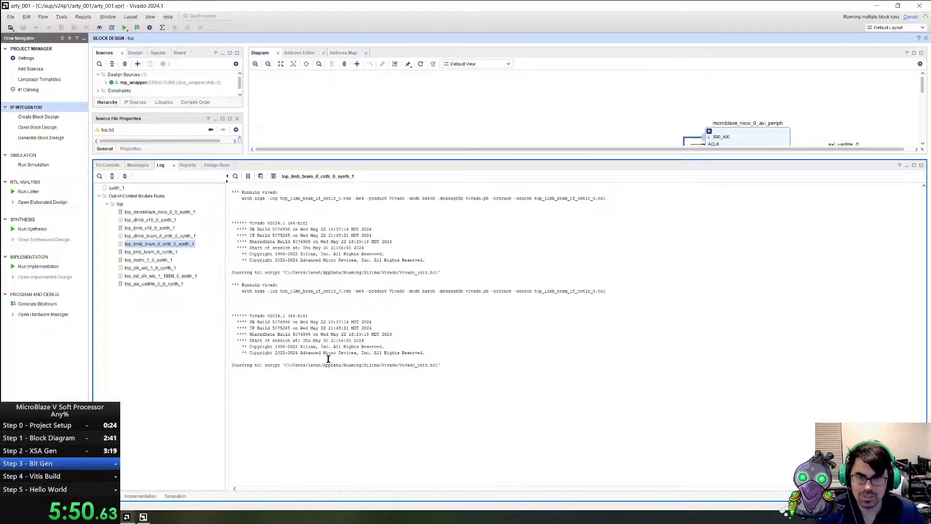
{"action": "left_click", "coordinate": [151, 267]}
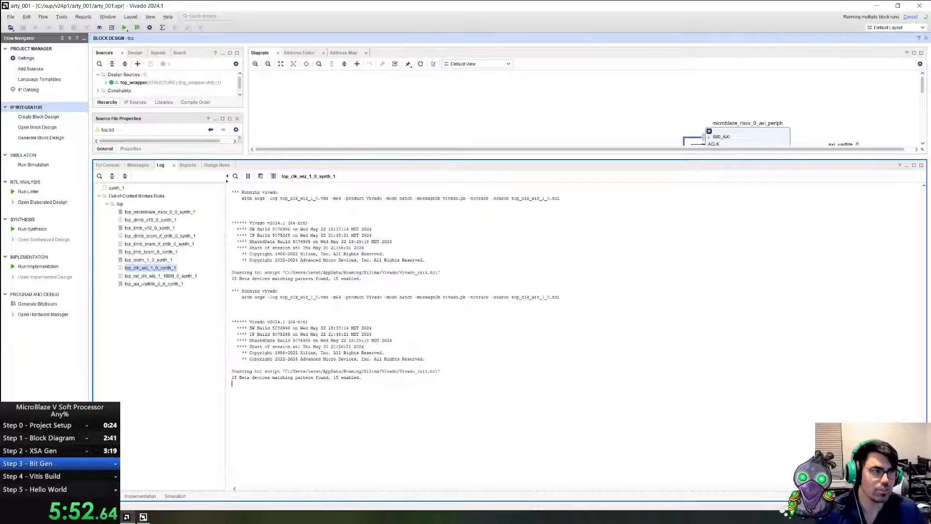
- Switch back to Vitis and build the platform component
{"action": "key", "text": "alt+Tab"}
{"action": "left_click", "coordinate": [505, 136]}
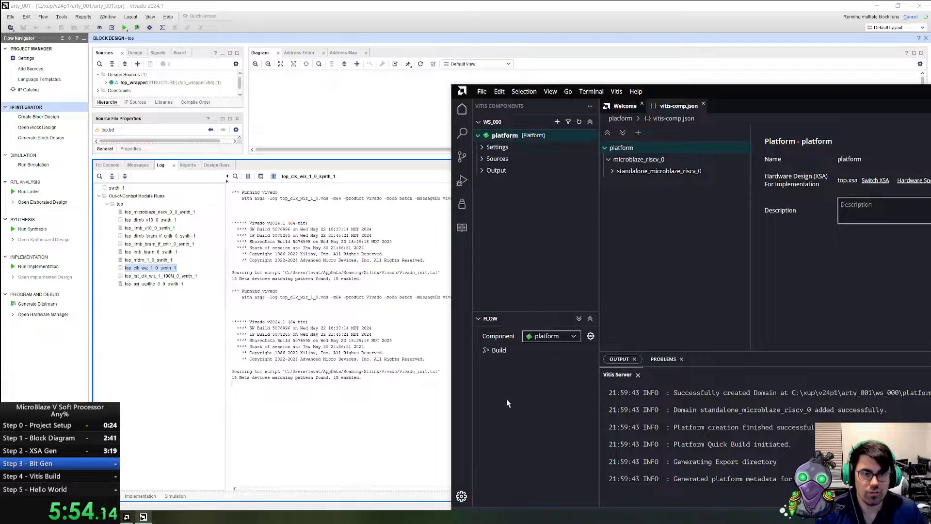
{"action": "left_click", "coordinate": [495, 350]}
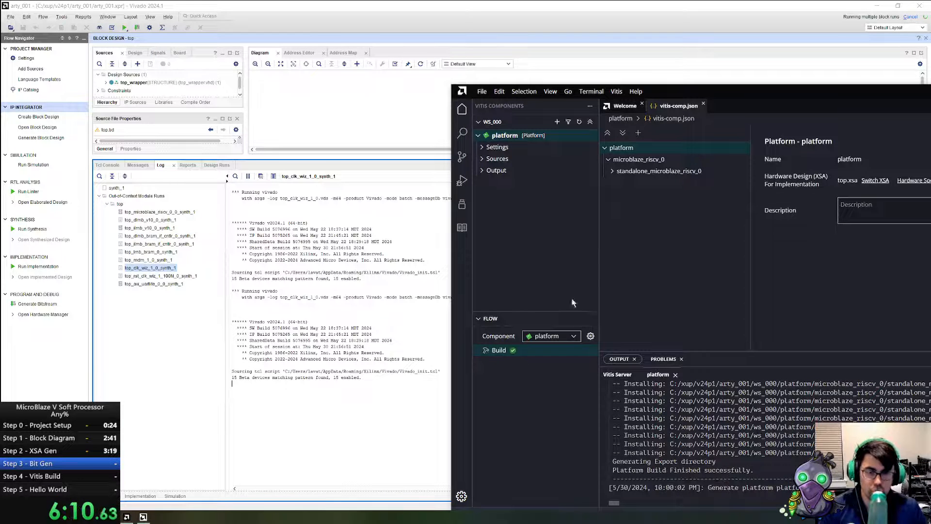
- Examine the standalone OS configuration in the board support package of the standalone_microblaze_riscv_0 domain
{"action": "left_click", "coordinate": [626, 171]}
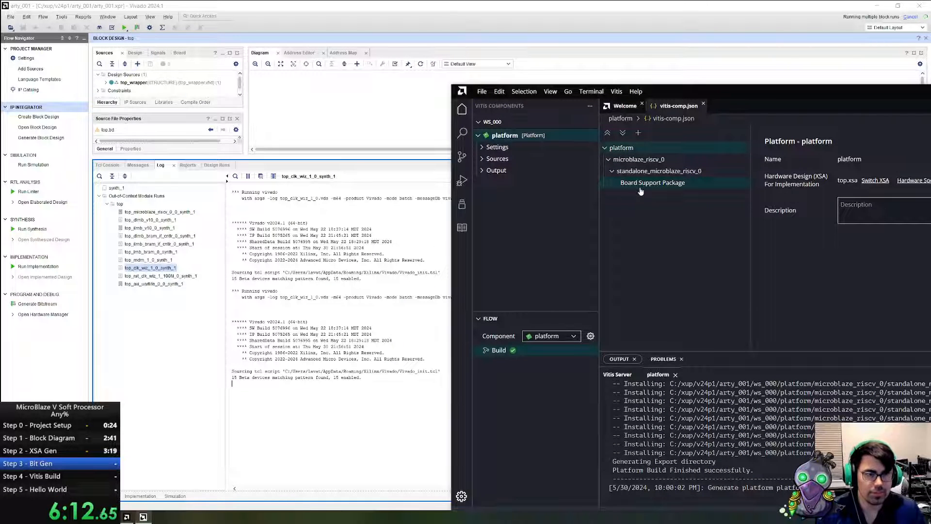
{"action": "left_click", "coordinate": [639, 185]}
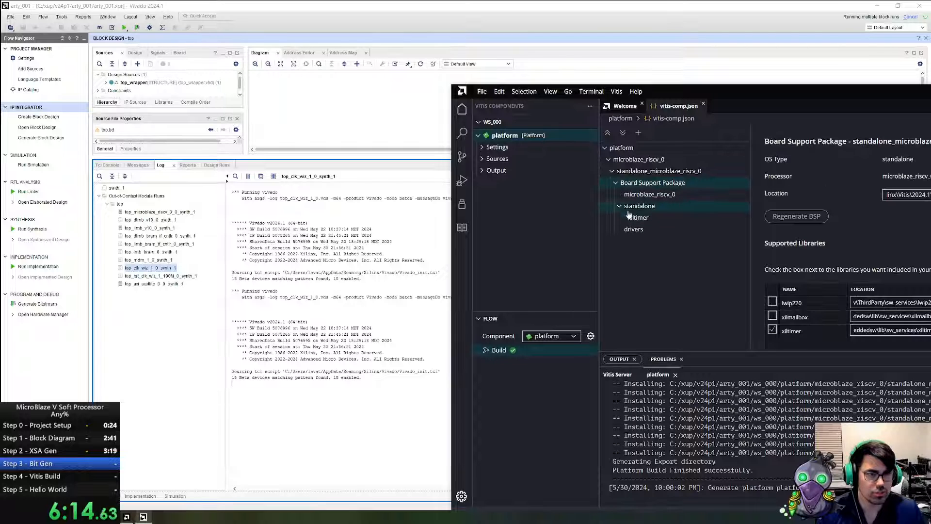
{"action": "left_click", "coordinate": [630, 206]}
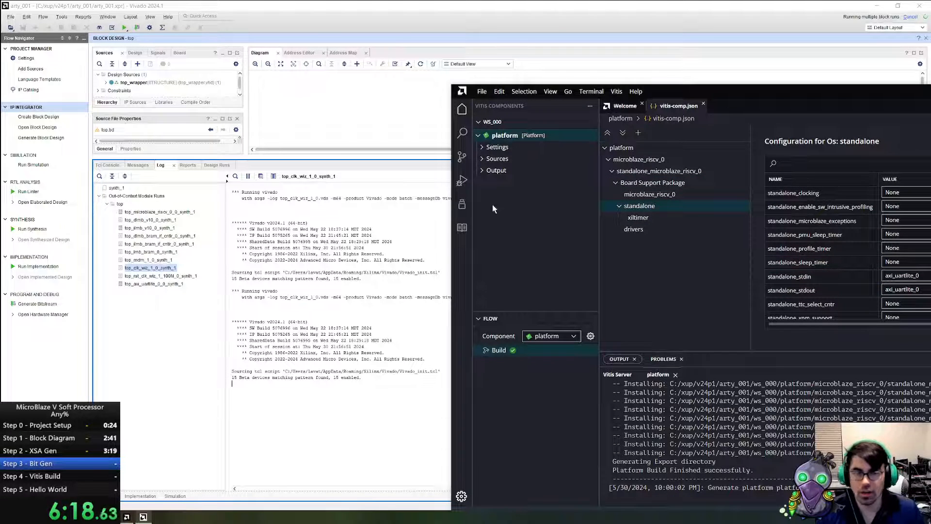
- Create the hello_world application component from the Hello World example, using the existing platform and the standalone_microblaze_riscv_0 domain
{"action": "left_click", "coordinate": [461, 204]}
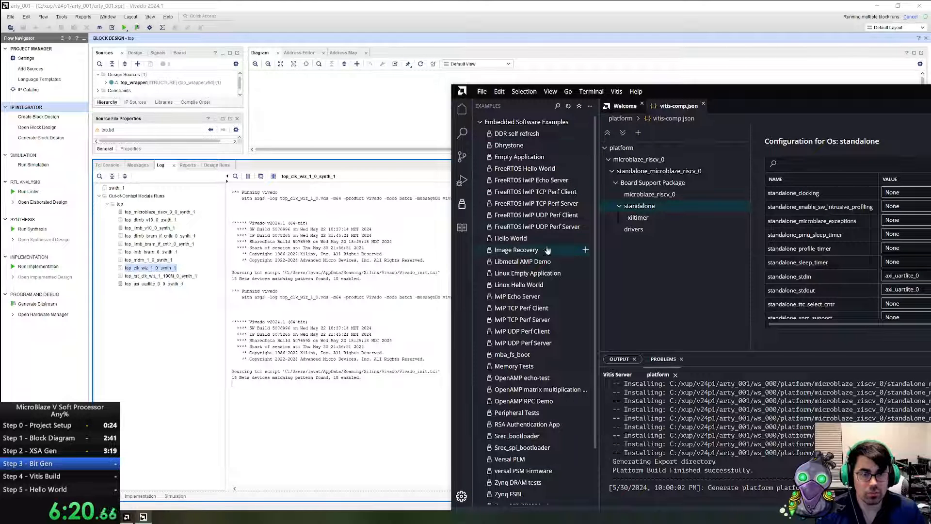
{"action": "left_click", "coordinate": [514, 238]}
{"action": "left_click", "coordinate": [703, 131]}
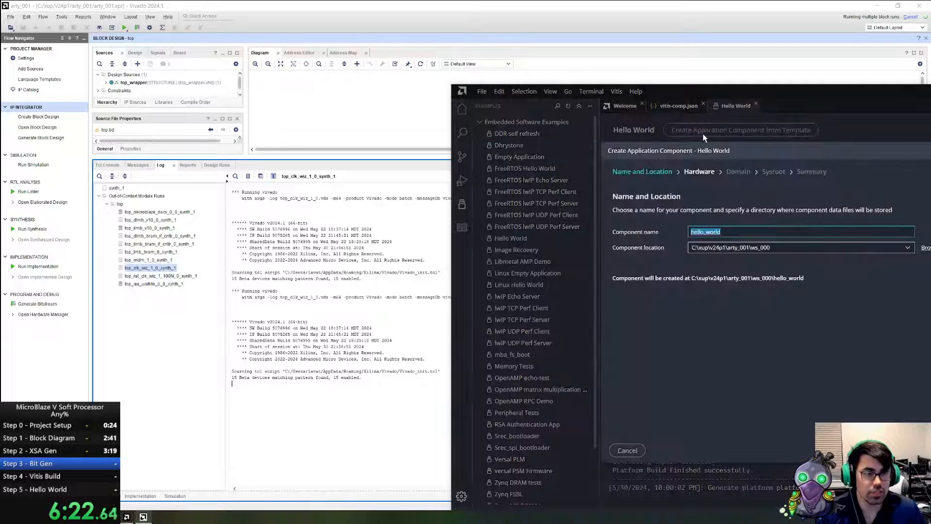
{"action": "left_click", "coordinate": [740, 155]}
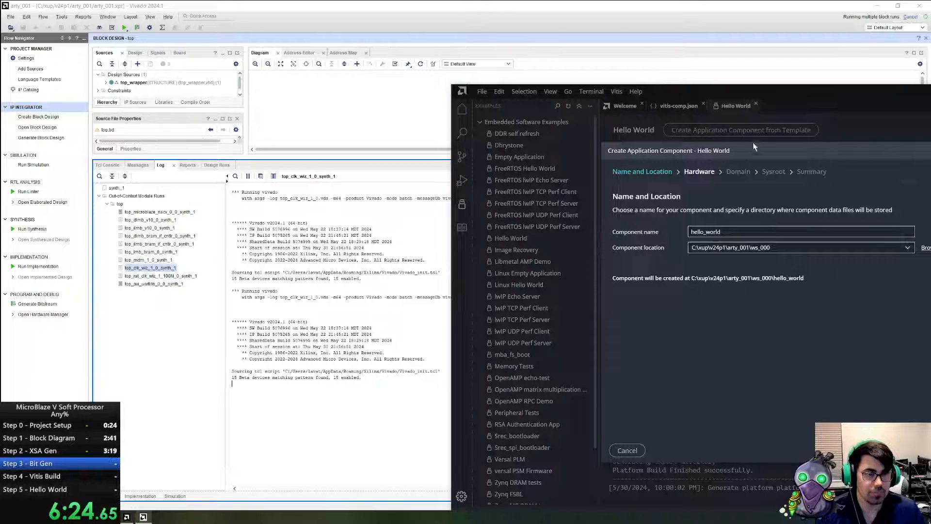
{"action": "left_click_drag", "start_coordinate": [735, 90], "coordinate": [374, 54]}
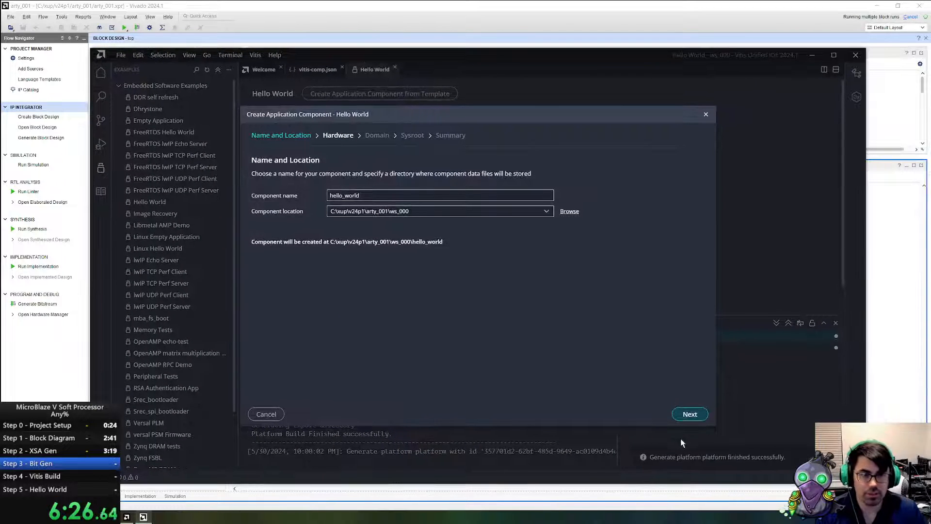
{"action": "left_click", "coordinate": [689, 414]}
{"action": "left_click", "coordinate": [299, 261]}
{"action": "left_click", "coordinate": [686, 414]}
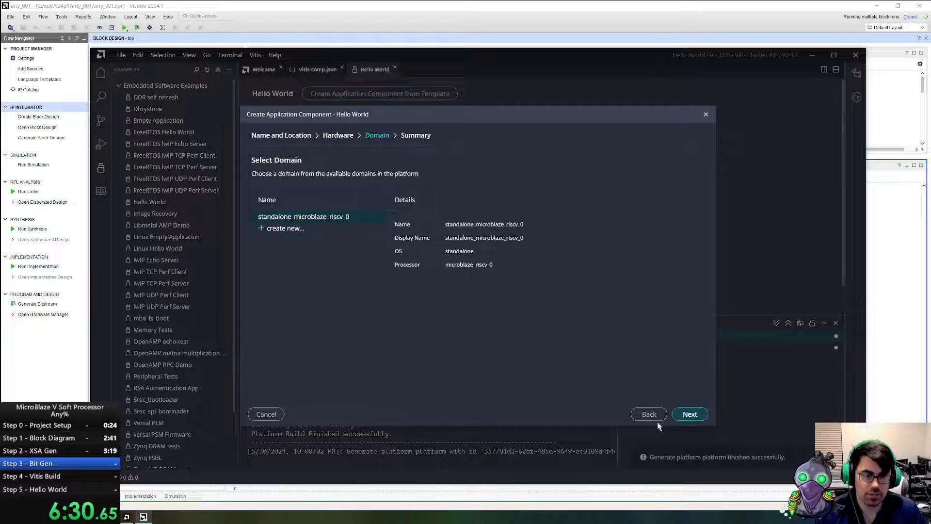
{"action": "left_click", "coordinate": [704, 413]}
{"action": "left_click", "coordinate": [703, 413]}
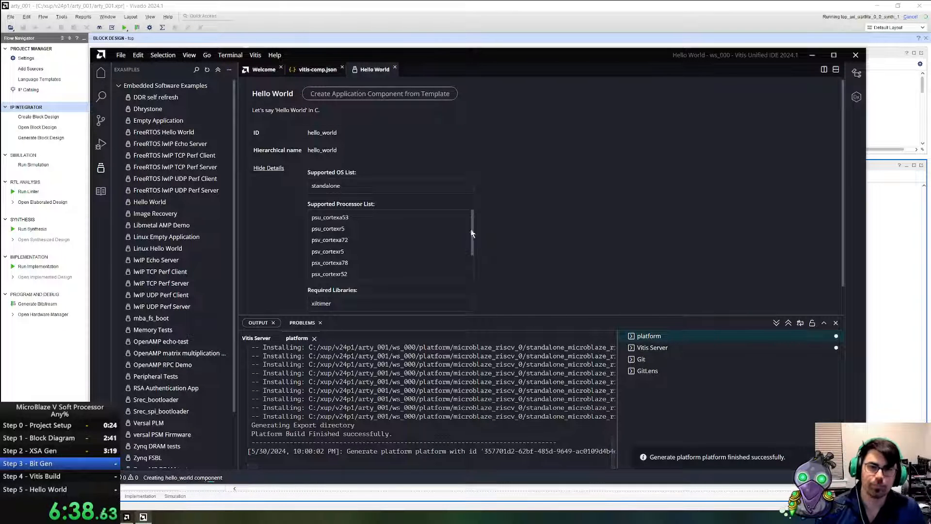
- Switch to Vivado and check the logs of the individual out-of-context synthesis runs for progress
{"action": "left_click_drag", "start_coordinate": [467, 54], "coordinate": [595, 54]}
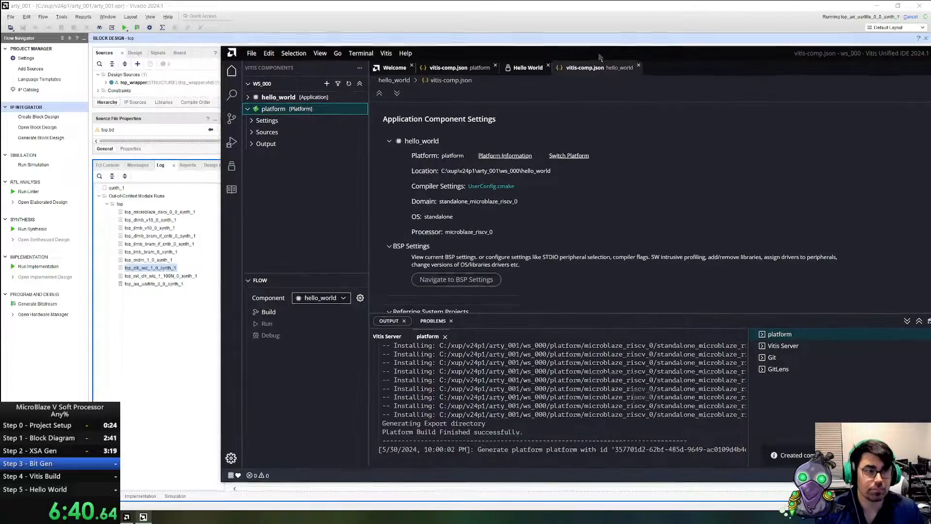
{"action": "left_click", "coordinate": [154, 404]}
{"action": "left_click", "coordinate": [155, 283]}
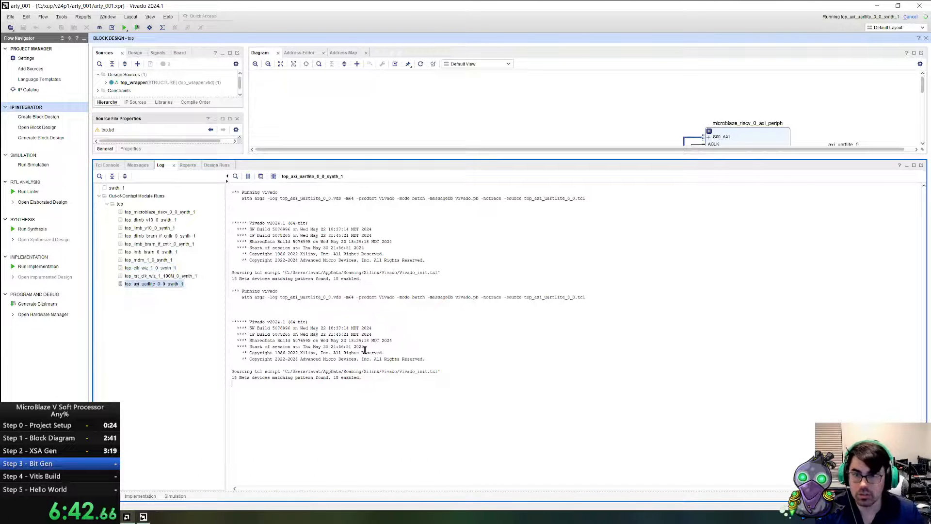
{"action": "left_click", "coordinate": [167, 275]}
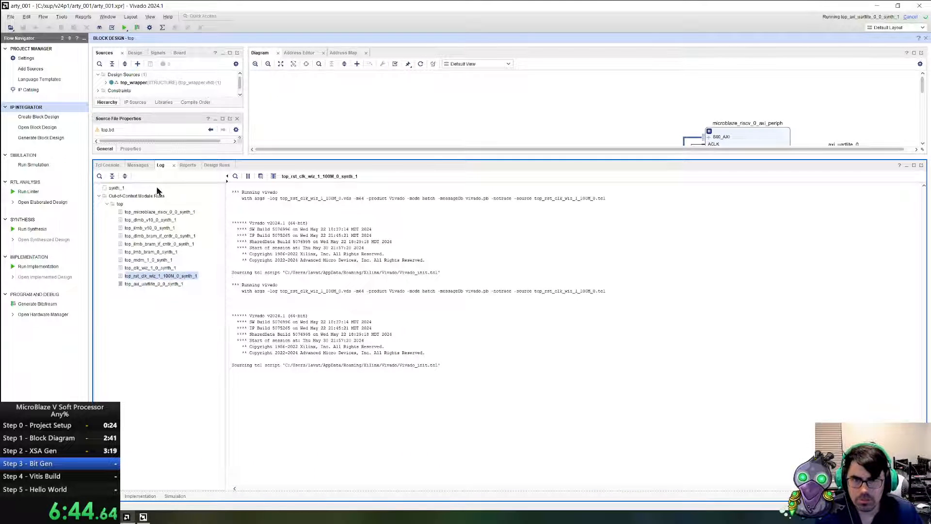
{"action": "left_click", "coordinate": [145, 283]}
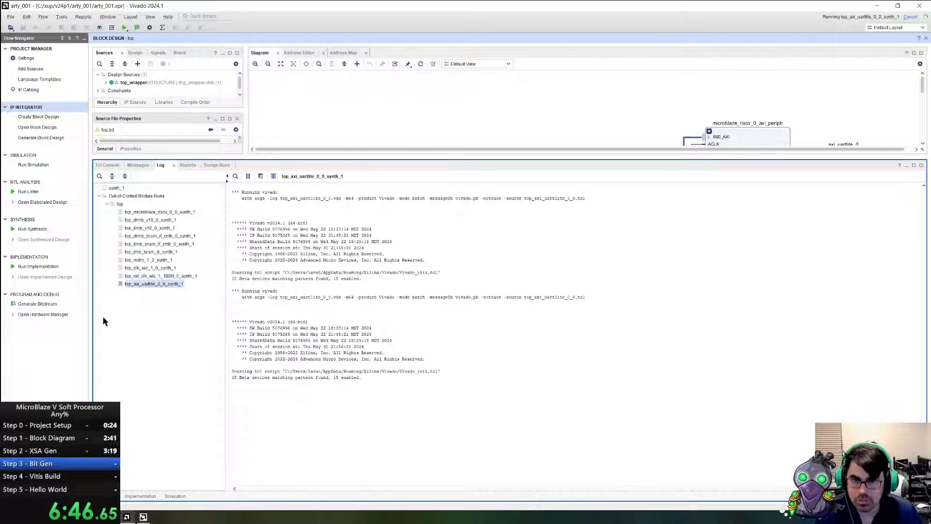
{"action": "left_click", "coordinate": [146, 251]}
{"action": "left_click", "coordinate": [134, 220]}
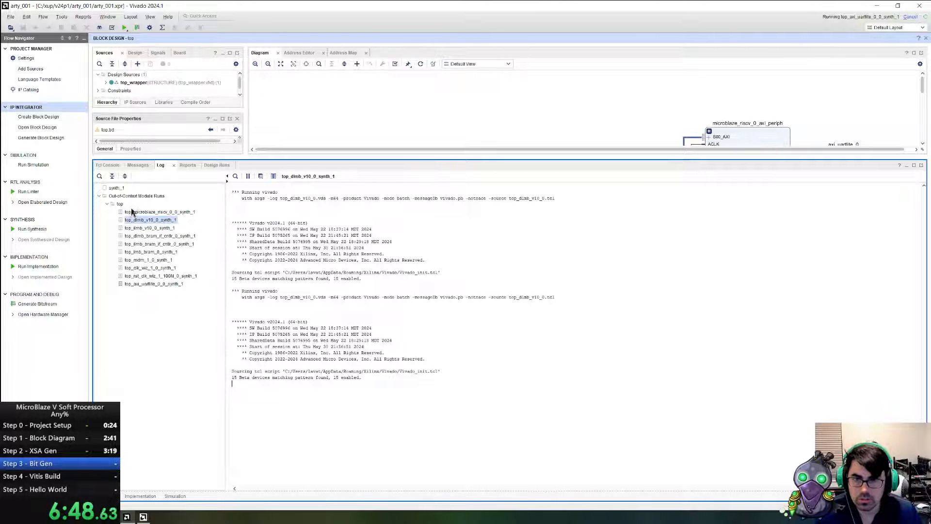
{"action": "left_click", "coordinate": [132, 212]}
{"action": "left_click", "coordinate": [135, 228]}
{"action": "left_click", "coordinate": [140, 267]}
{"action": "left_click", "coordinate": [142, 236]}
{"action": "left_click", "coordinate": [143, 213]}
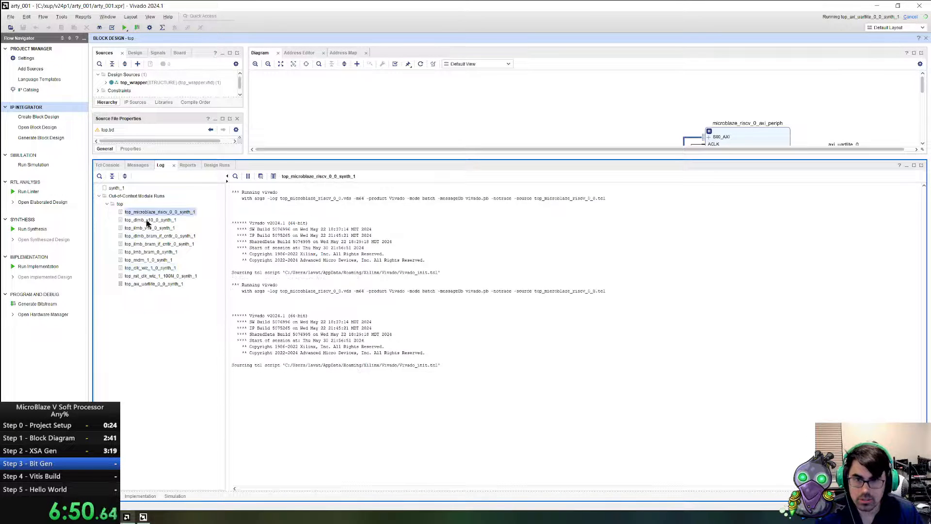
{"action": "left_click", "coordinate": [148, 221]}
- Examine the IP cache messages in the top_ilmb_v10_0_synth_1 log and recheck the top_axi_uartlite_0_0_synth_1 log
{"action": "left_click", "coordinate": [147, 228]}
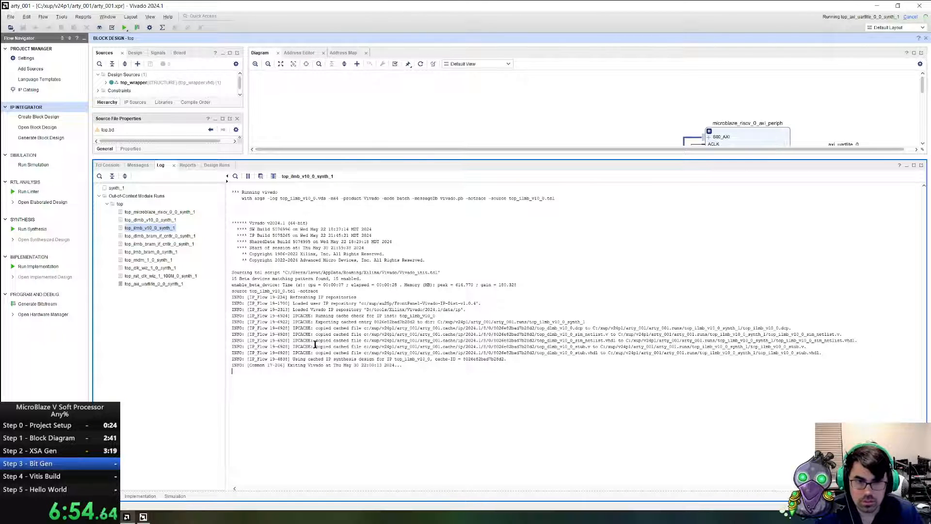
{"action": "left_click_drag", "start_coordinate": [315, 343], "coordinate": [881, 339]}
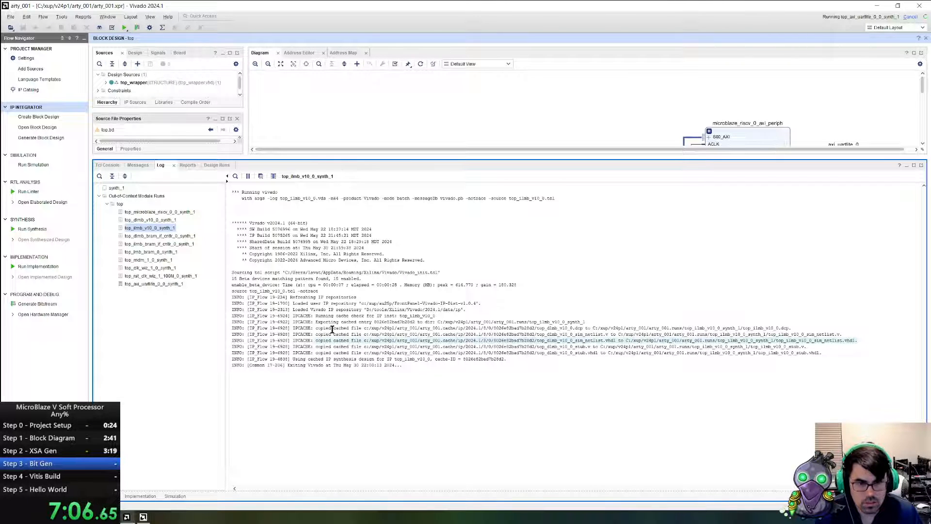
{"action": "left_click_drag", "start_coordinate": [312, 324], "coordinate": [599, 323]}
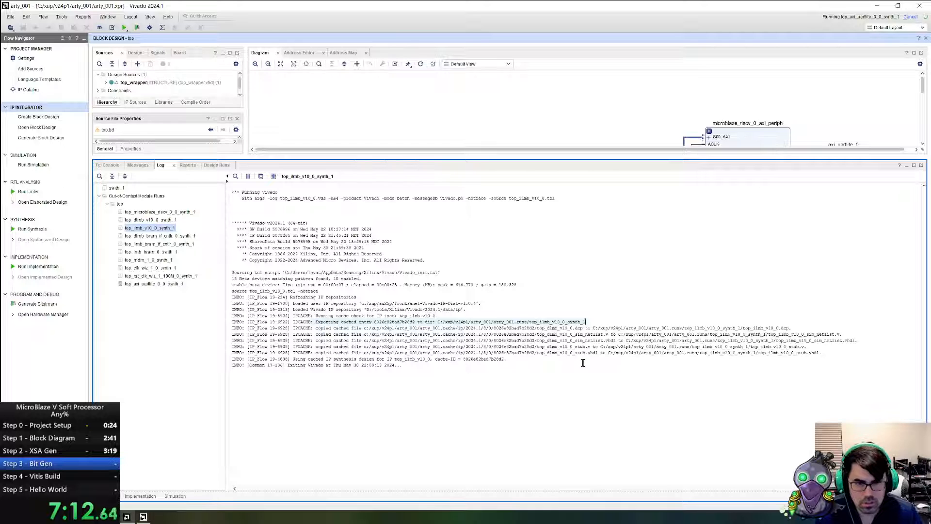
{"action": "left_click", "coordinate": [146, 284]}
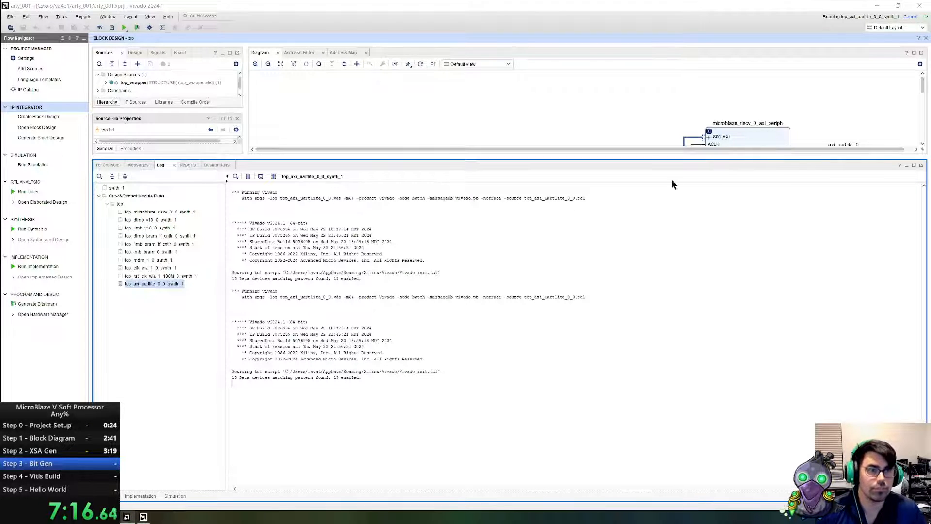
- Switch back to Vitis and build the hello_world application component
{"action": "key", "text": "alt+Tab"}
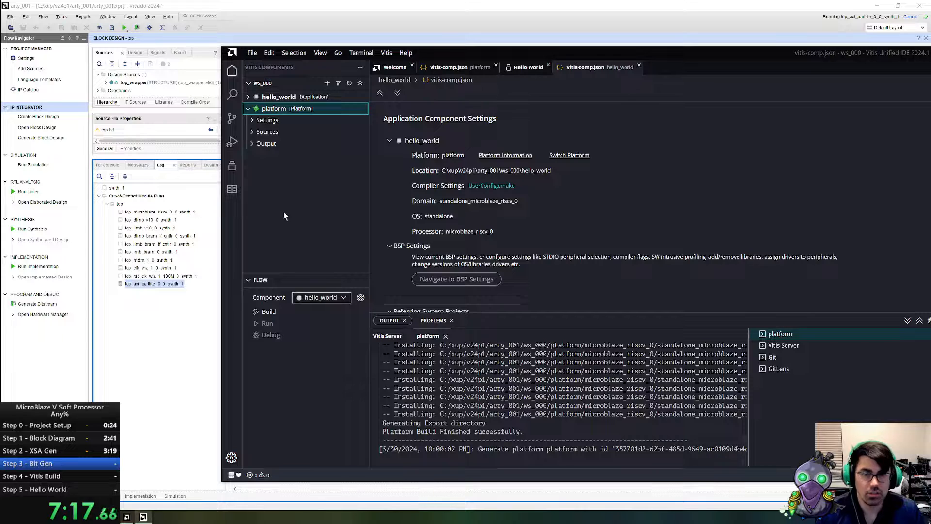
{"action": "left_click", "coordinate": [272, 97]}
{"action": "left_click", "coordinate": [265, 314]}
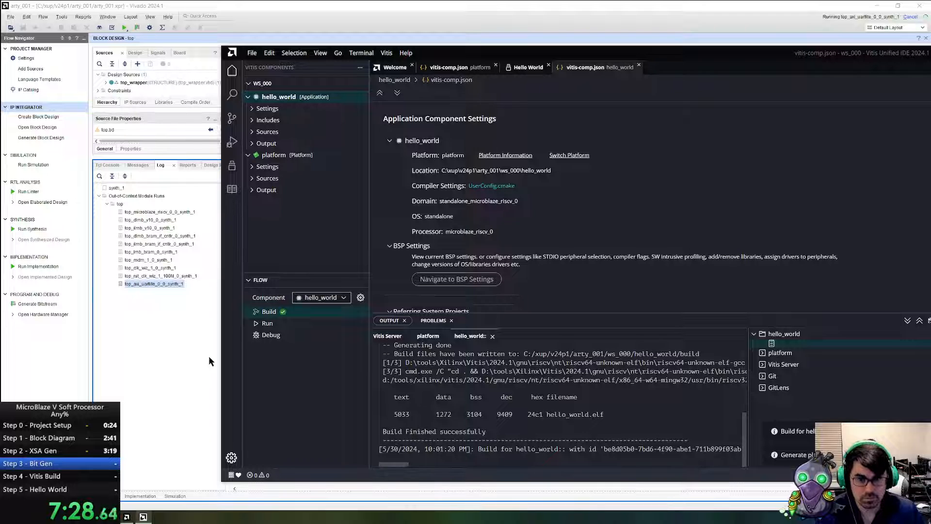
- Open the hello_world launch configuration and browse for its bitstream file in the arty_001.runs\impl_1 folder
{"action": "left_click", "coordinate": [361, 323]}
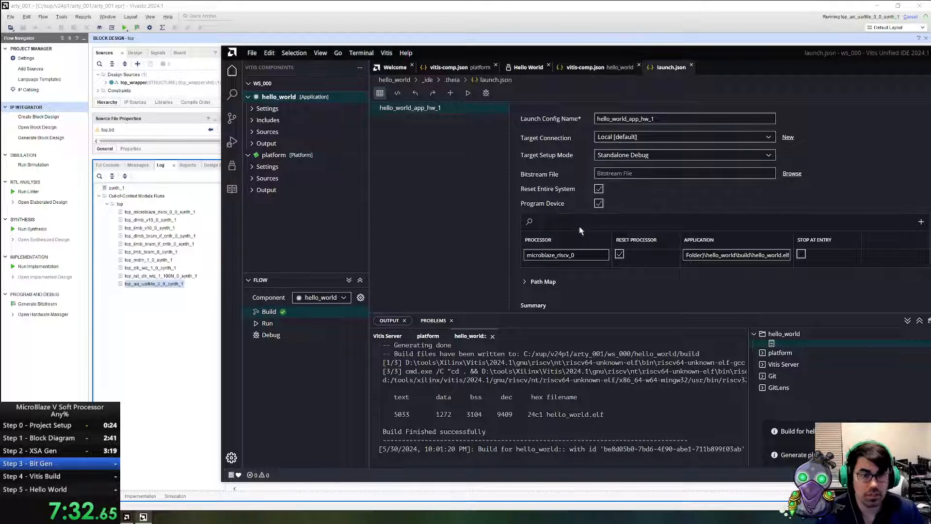
{"action": "left_click", "coordinate": [793, 174]}
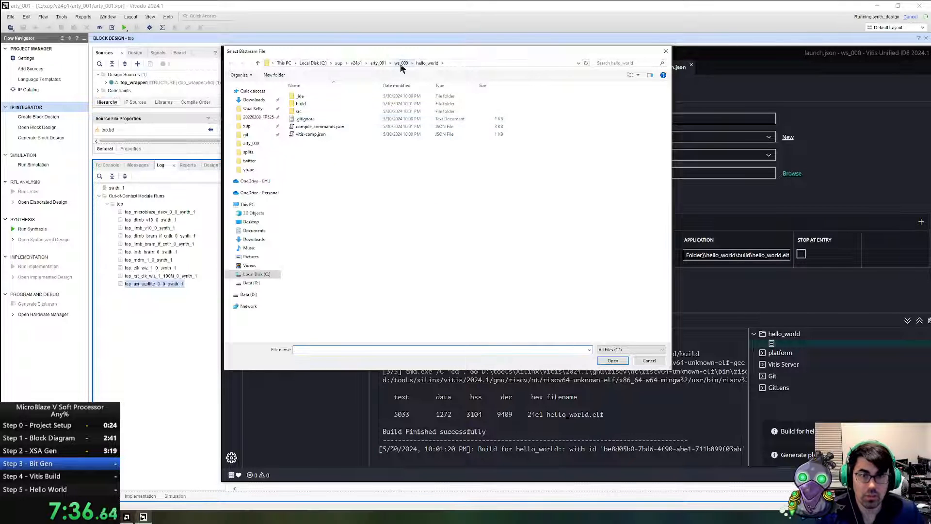
{"action": "left_click", "coordinate": [401, 63]}
{"action": "left_click", "coordinate": [378, 63]}
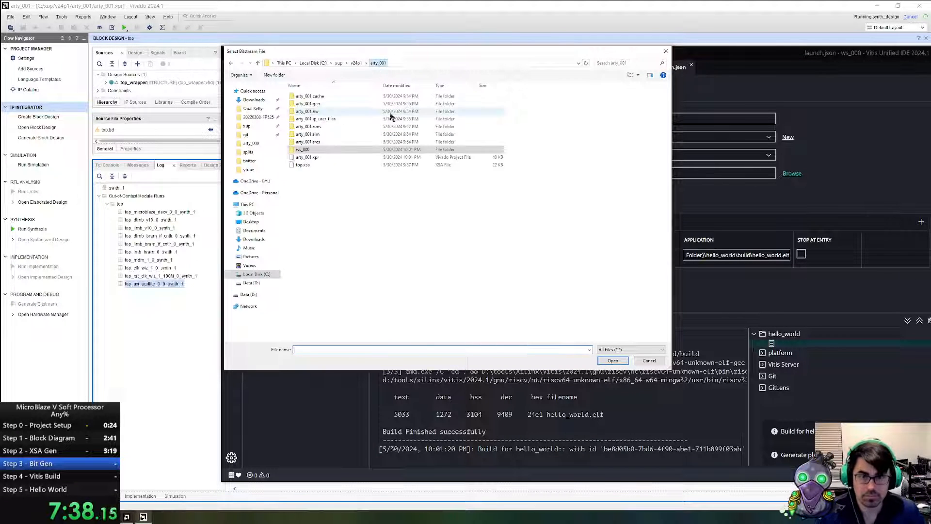
{"action": "left_click", "coordinate": [323, 127]}
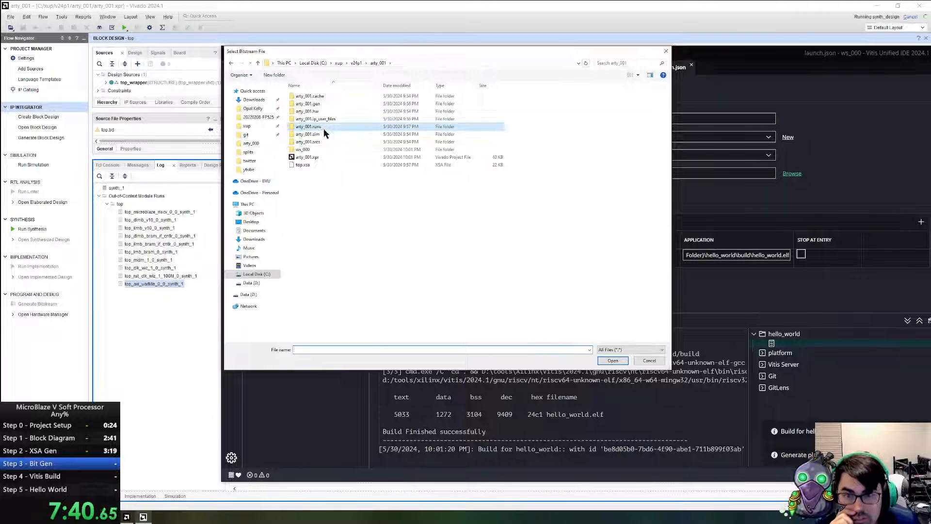
{"action": "double_click", "coordinate": [323, 128]}
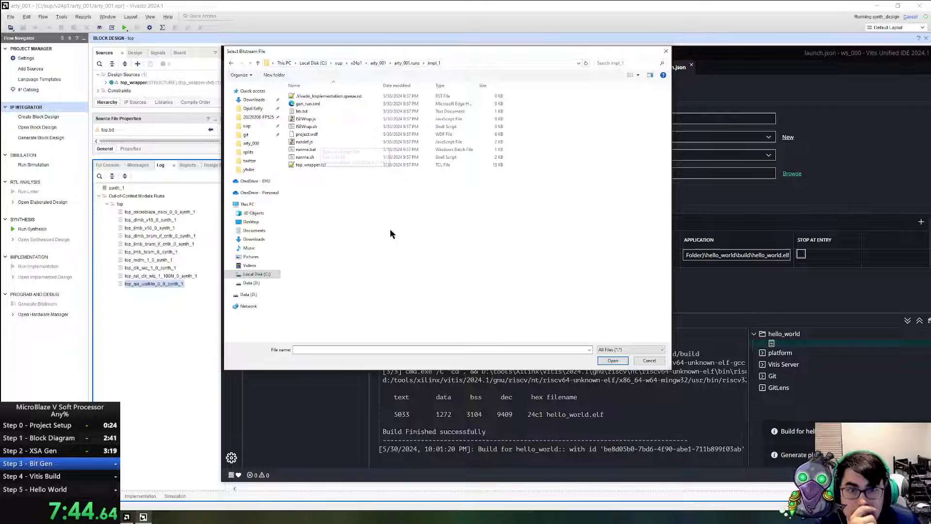
- Switch to Vivado and check the progress of the synth_1 run in its log and in the design runs
{"action": "left_click", "coordinate": [146, 341]}
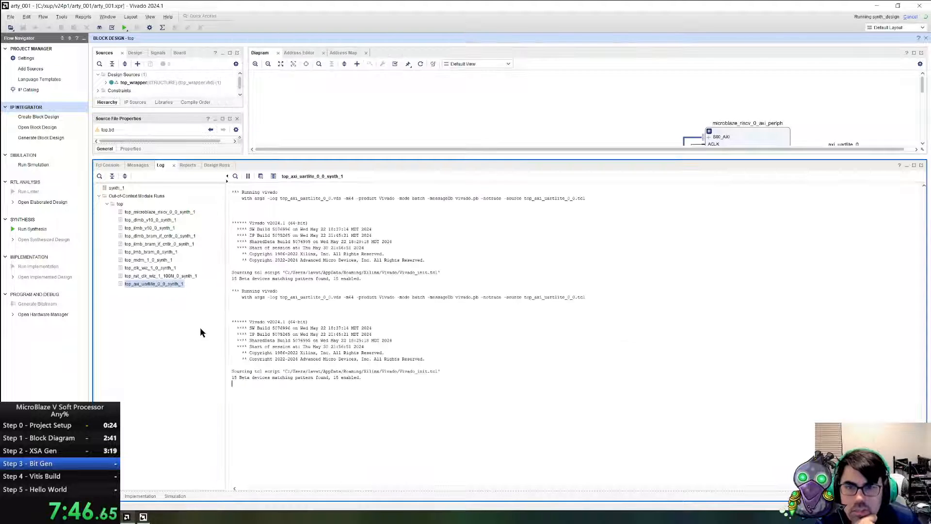
{"action": "left_click", "coordinate": [114, 189]}
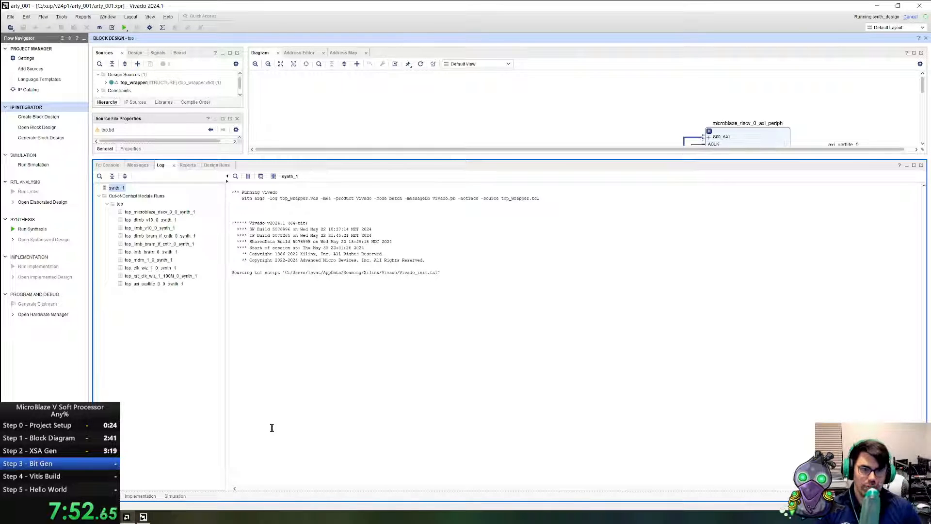
{"action": "left_click", "coordinate": [218, 165]}
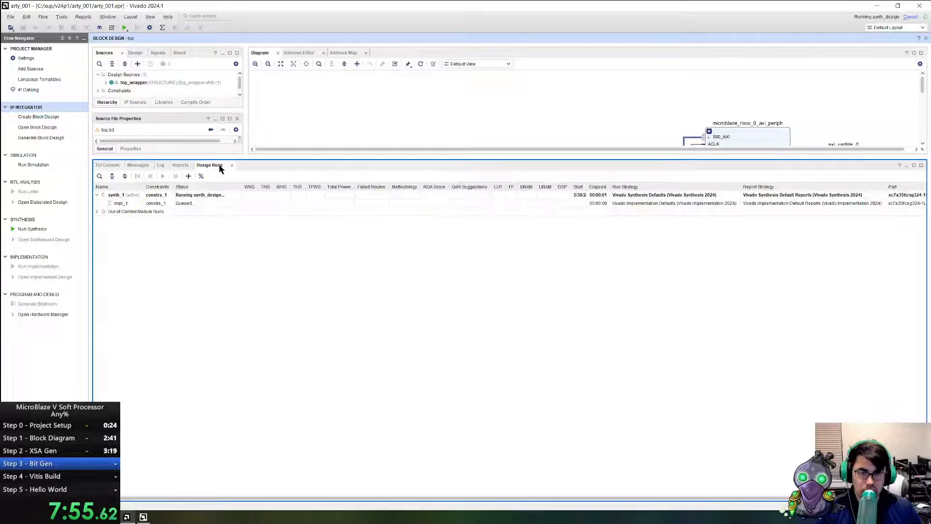
{"action": "left_click", "coordinate": [160, 166]}
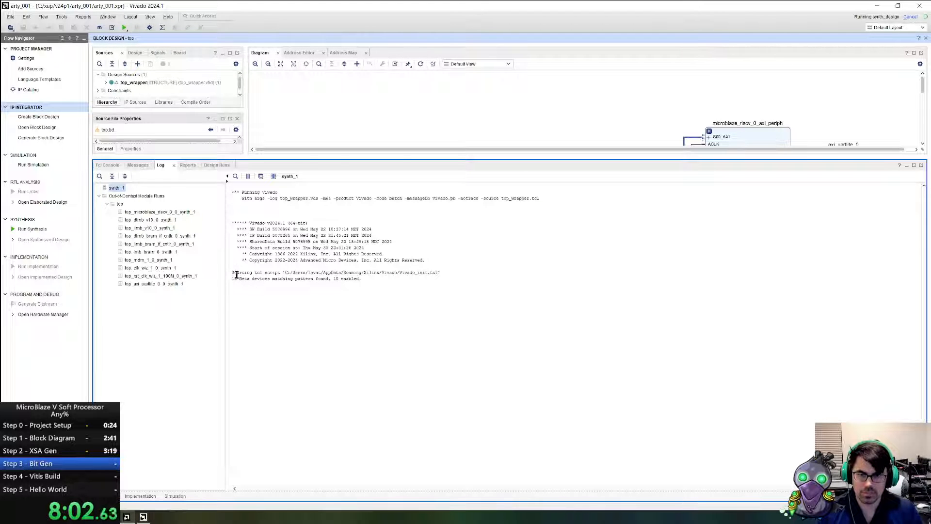
{"action": "left_click_drag", "start_coordinate": [236, 275], "coordinate": [361, 279]}
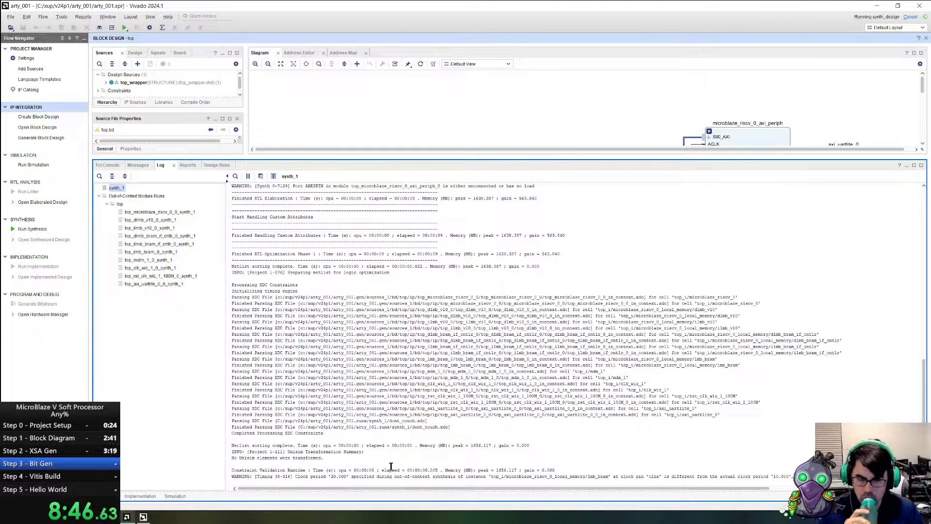
- Read through the synth_1 log from RTL elaboration to the final synthesis report
{"action": "scroll", "coordinate": [363, 411], "scroll_direction": "up", "scroll_amount": 5}
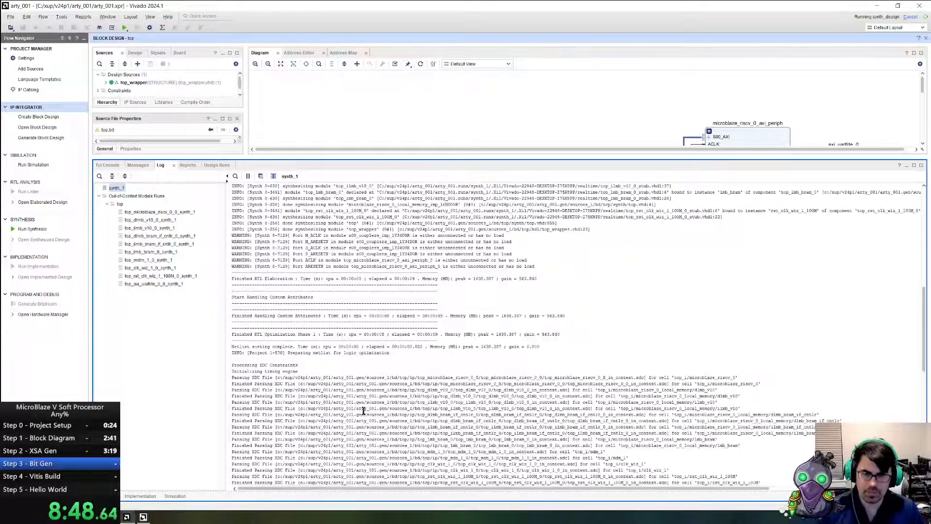
{"action": "scroll", "coordinate": [363, 411], "scroll_direction": "down", "scroll_amount": 13}
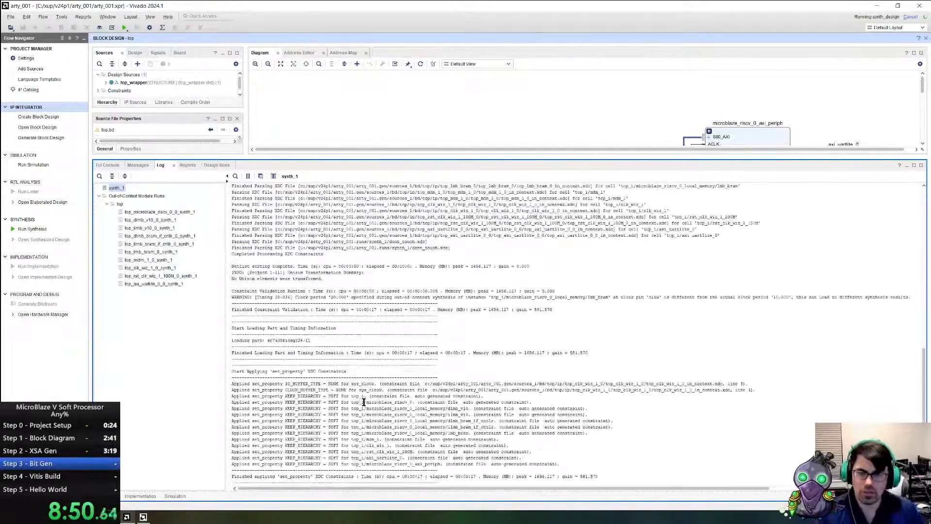
{"action": "scroll", "coordinate": [364, 402], "scroll_direction": "down", "scroll_amount": 11}
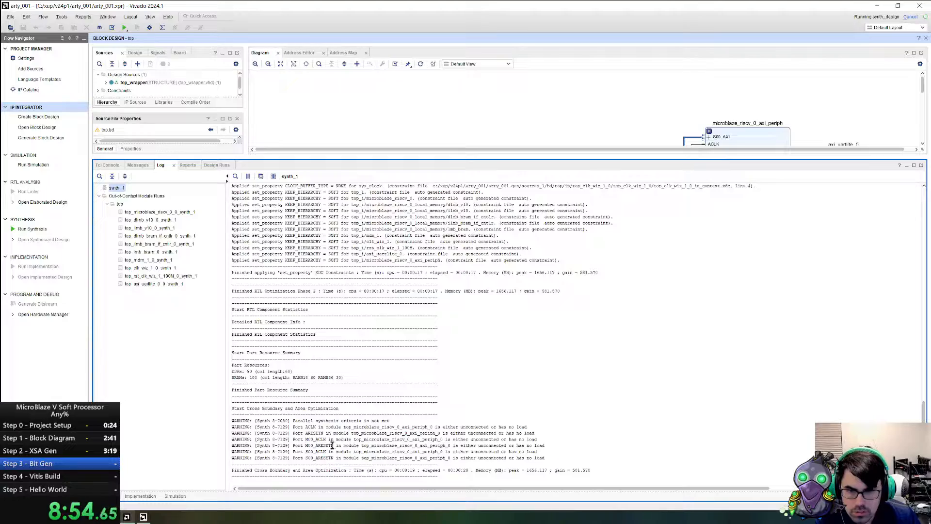
{"action": "scroll", "coordinate": [320, 392], "scroll_direction": "down", "scroll_amount": 20}
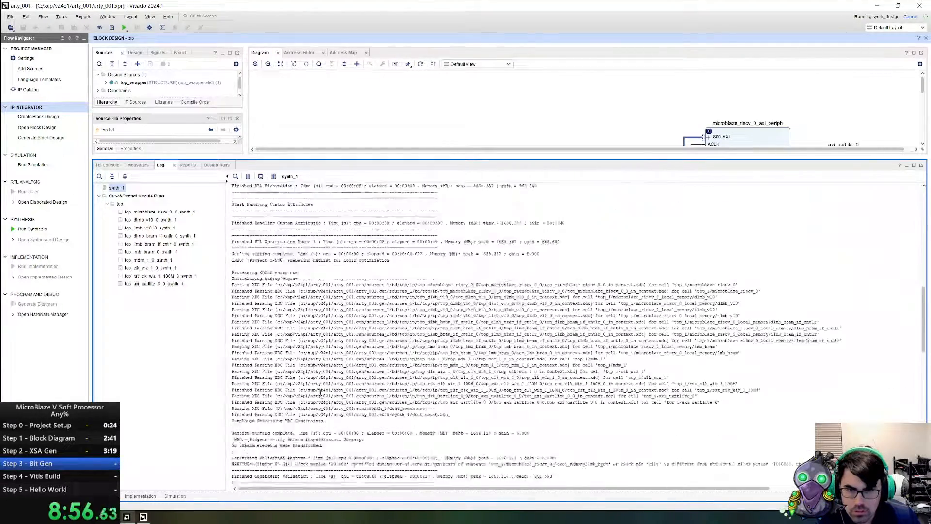
{"action": "scroll", "coordinate": [320, 391], "scroll_direction": "down", "scroll_amount": 3}
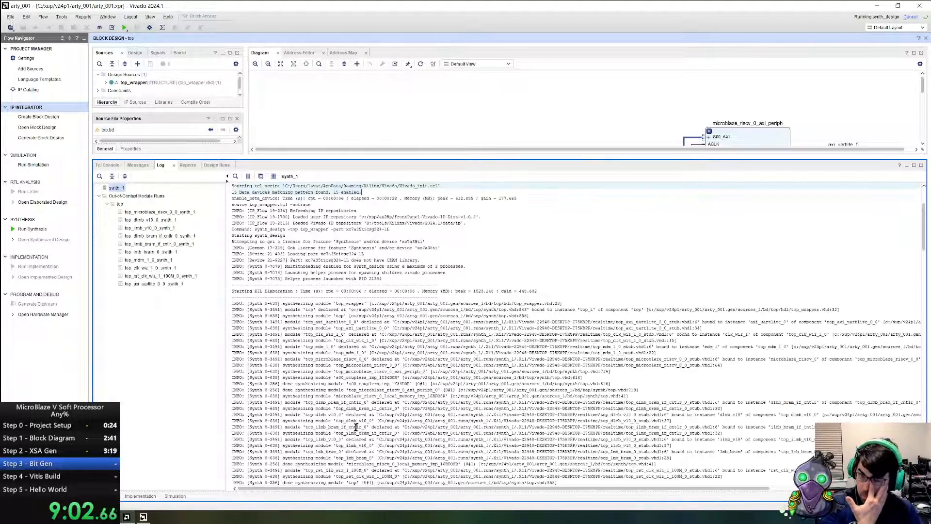
{"action": "scroll", "coordinate": [358, 417], "scroll_direction": "down", "scroll_amount": 15}
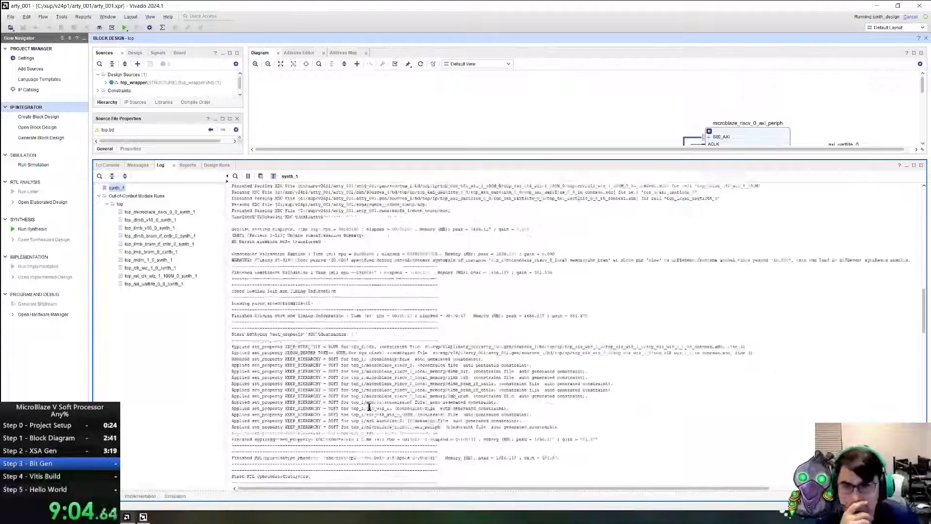
{"action": "scroll", "coordinate": [369, 407], "scroll_direction": "down", "scroll_amount": 20}
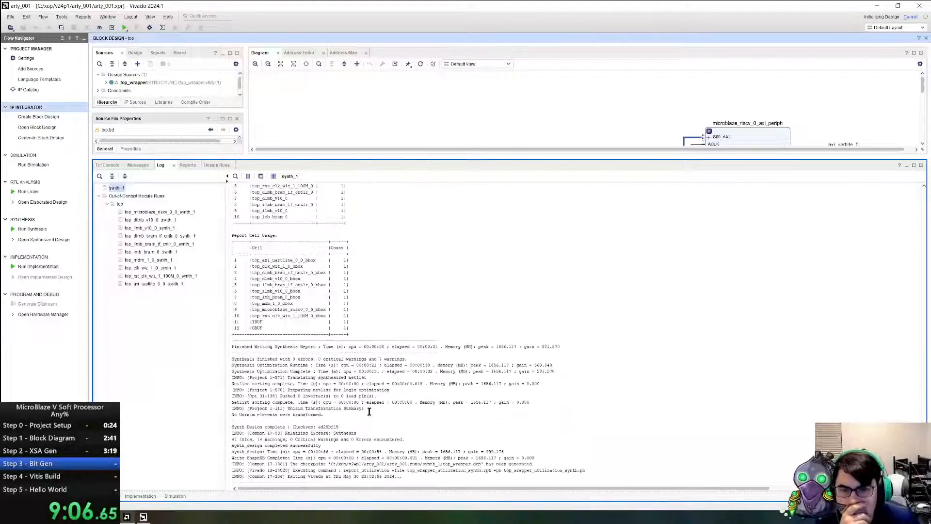
- Check the progress of the implementation run in its log and in the design runs
{"action": "left_click", "coordinate": [152, 497]}
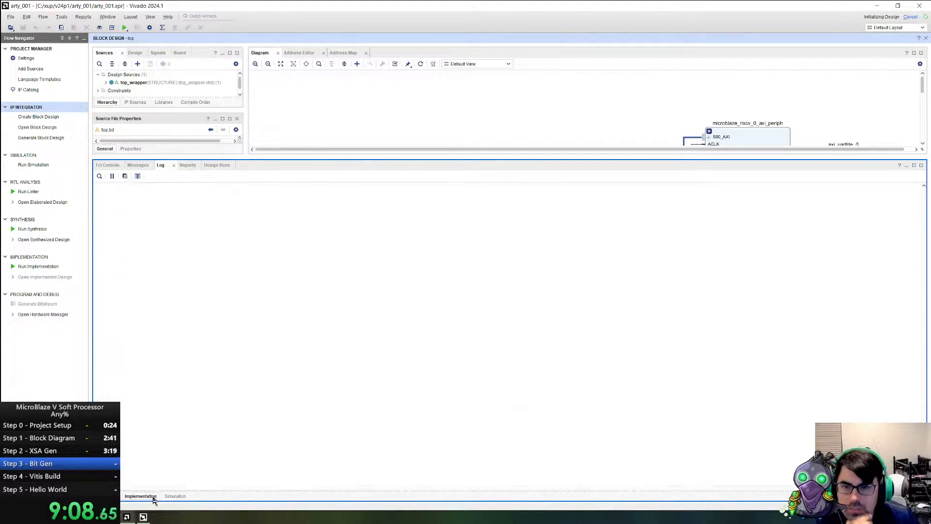
{"action": "left_click", "coordinate": [217, 166]}
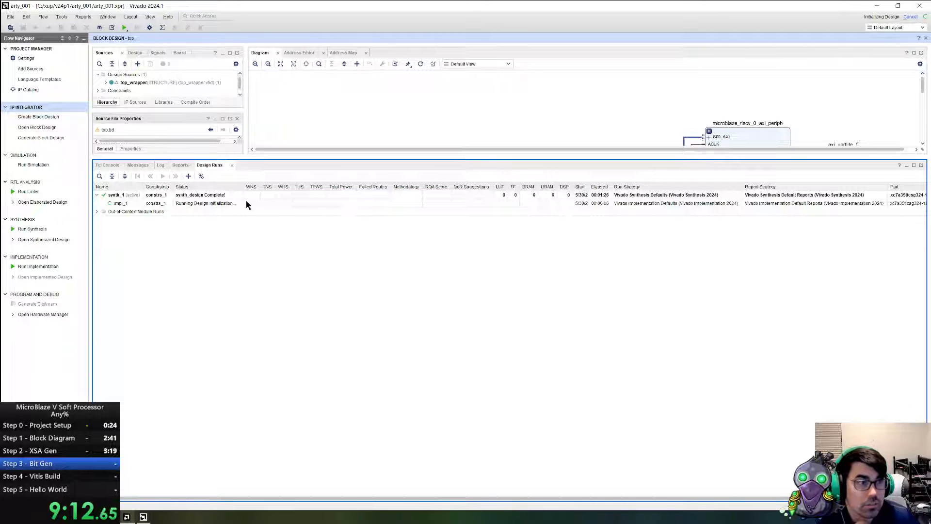
{"action": "left_click", "coordinate": [160, 166]}
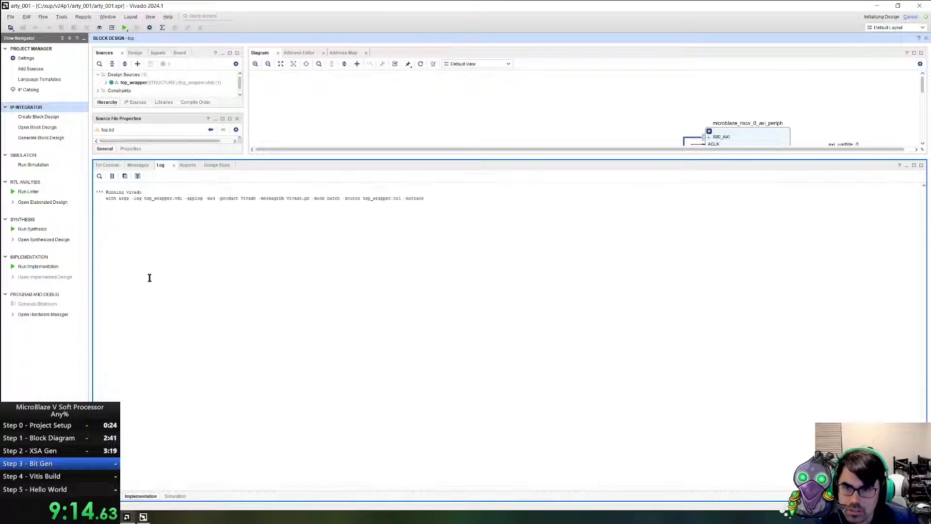
- Maximize the log pane, hide the Flow Navigator, and display the implementation log after a look at the synthesis log
{"action": "double_click", "coordinate": [161, 166]}
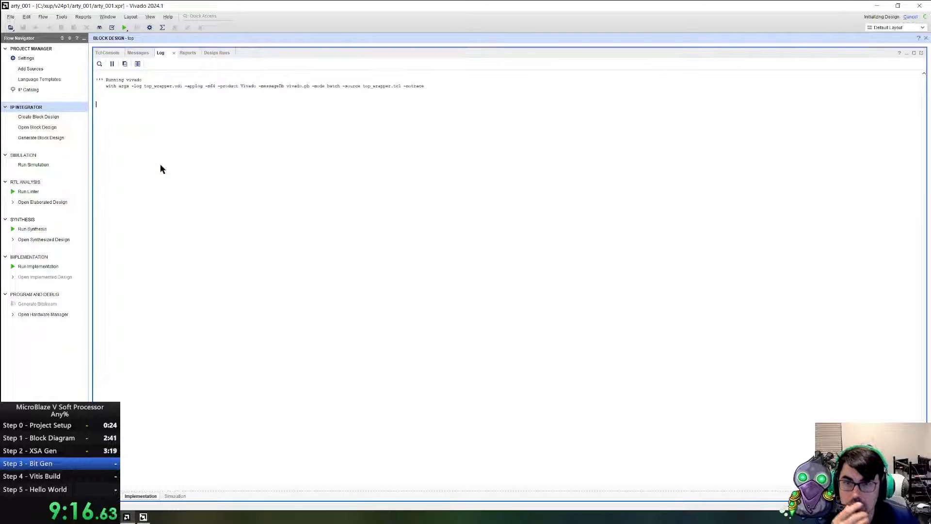
{"action": "left_click", "coordinate": [84, 38]}
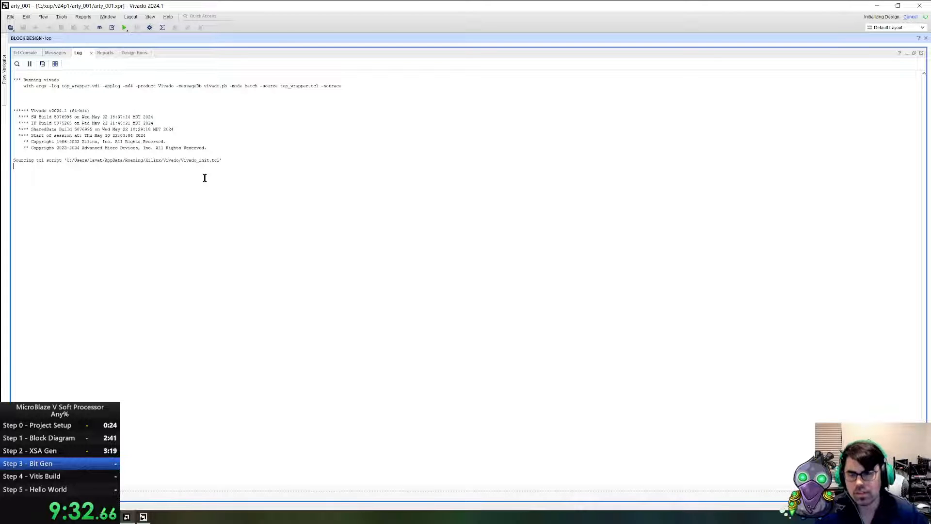
{"action": "left_click", "coordinate": [26, 496]}
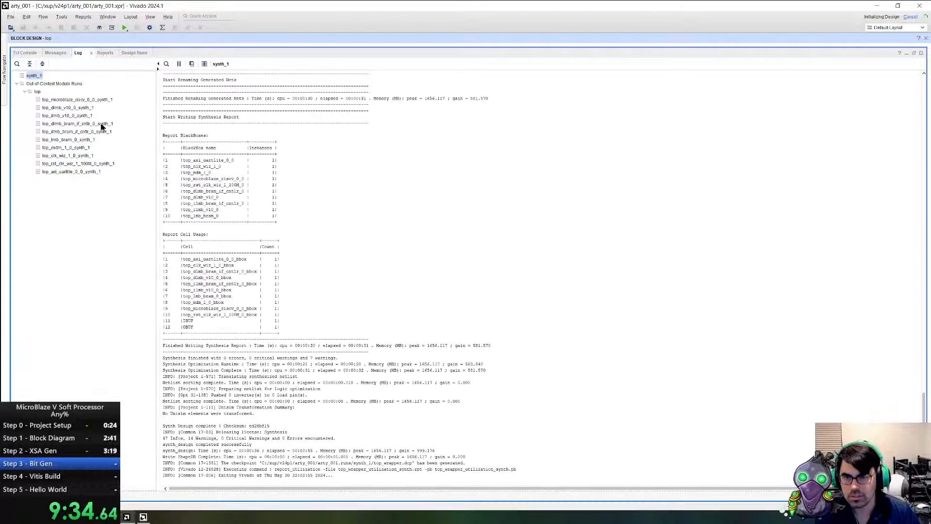
{"action": "left_click", "coordinate": [59, 495]}
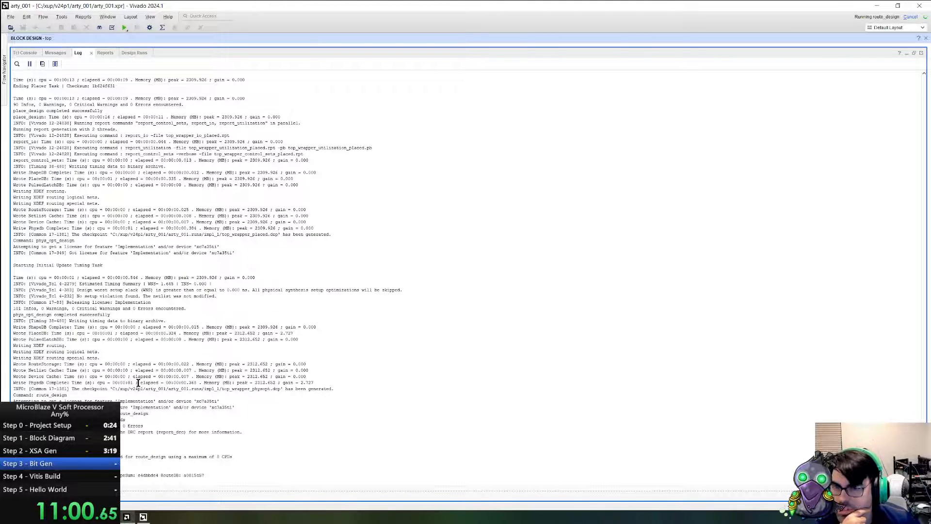
- Examine the placement phases, estimated timing summary and congestion table in the implementation log
{"action": "scroll", "coordinate": [138, 383], "scroll_direction": "up", "scroll_amount": 15}
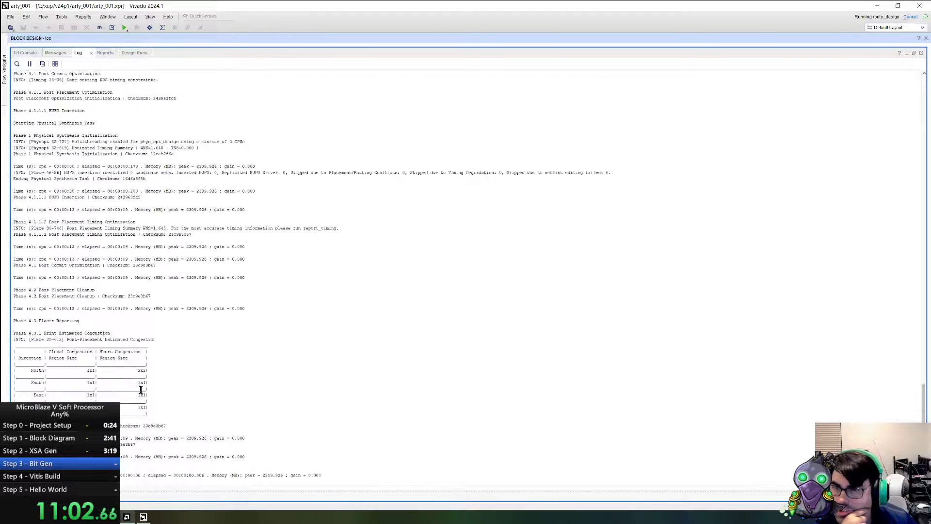
{"action": "scroll", "coordinate": [139, 412], "scroll_direction": "up", "scroll_amount": 7}
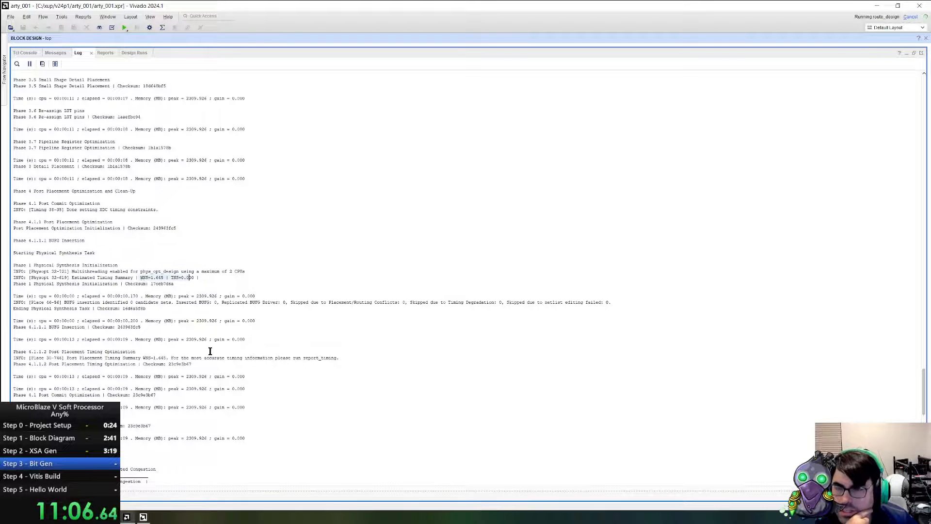
{"action": "scroll", "coordinate": [210, 350], "scroll_direction": "up", "scroll_amount": 7}
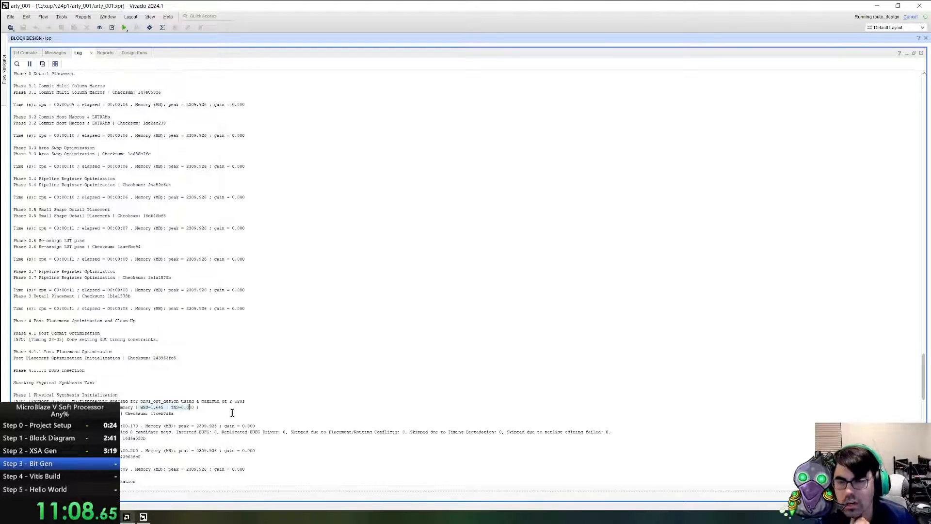
{"action": "scroll", "coordinate": [170, 402], "scroll_direction": "up", "scroll_amount": 7}
{"action": "scroll", "coordinate": [144, 359], "scroll_direction": "down", "scroll_amount": 18}
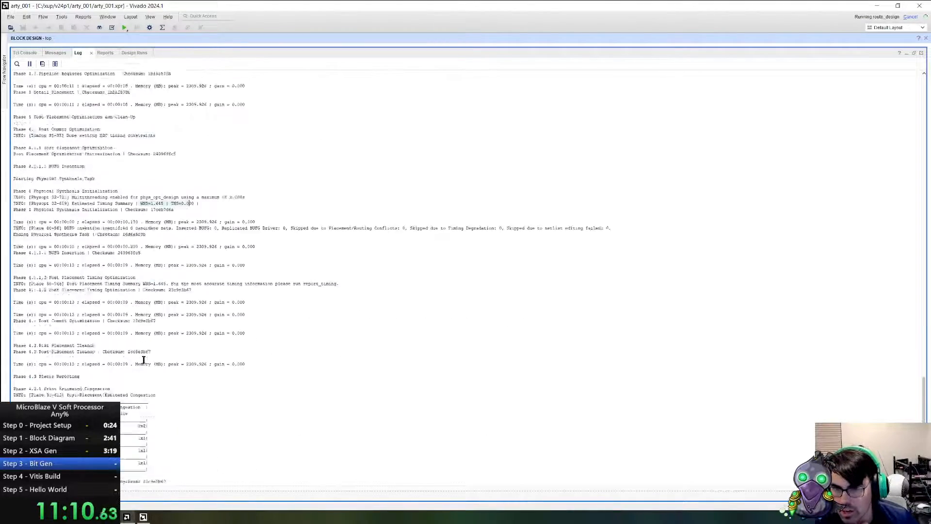
{"action": "scroll", "coordinate": [143, 359], "scroll_direction": "down", "scroll_amount": 20}
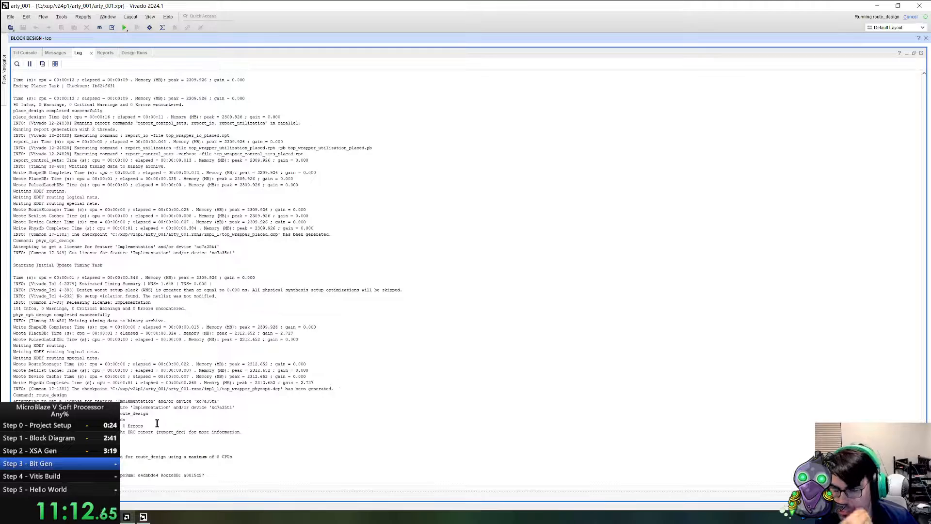
{"action": "scroll", "coordinate": [156, 421], "scroll_direction": "up", "scroll_amount": 15}
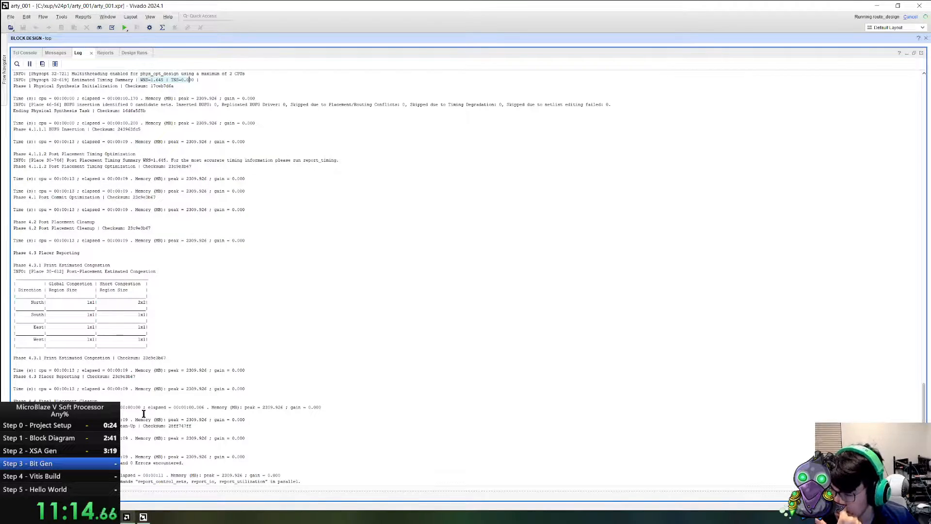
{"action": "scroll", "coordinate": [143, 412], "scroll_direction": "down", "scroll_amount": 15}
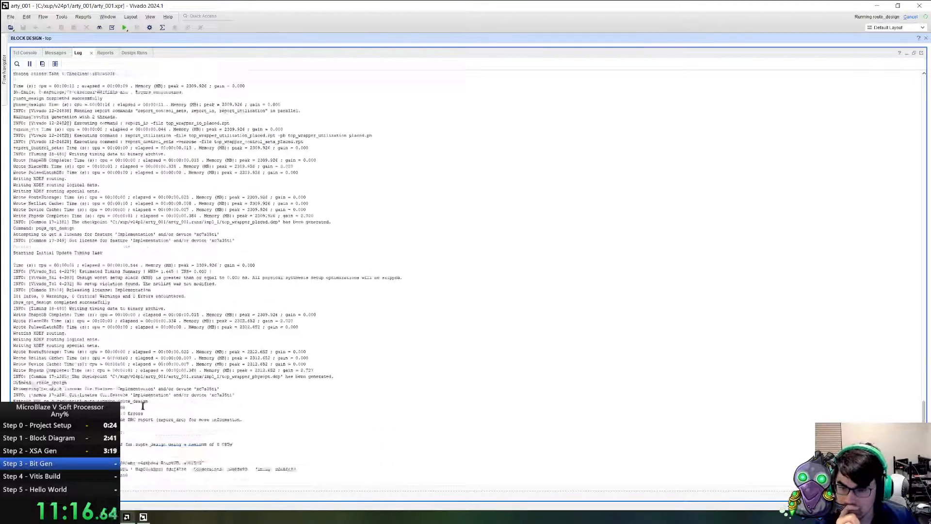
- Follow the implementation log from phys_opt_design through the routing phases
{"action": "scroll", "coordinate": [143, 410], "scroll_direction": "up", "scroll_amount": 15}
{"action": "scroll", "coordinate": [143, 407], "scroll_direction": "down", "scroll_amount": 7}
{"action": "scroll", "coordinate": [143, 403], "scroll_direction": "down", "scroll_amount": 8}
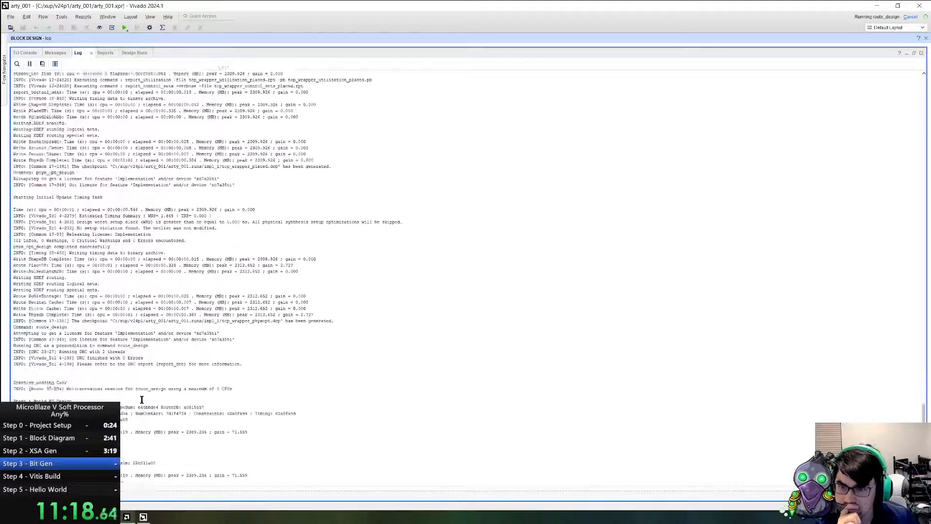
{"action": "scroll", "coordinate": [141, 398], "scroll_direction": "up", "scroll_amount": 8}
{"action": "scroll", "coordinate": [100, 233], "scroll_direction": "down", "scroll_amount": 10}
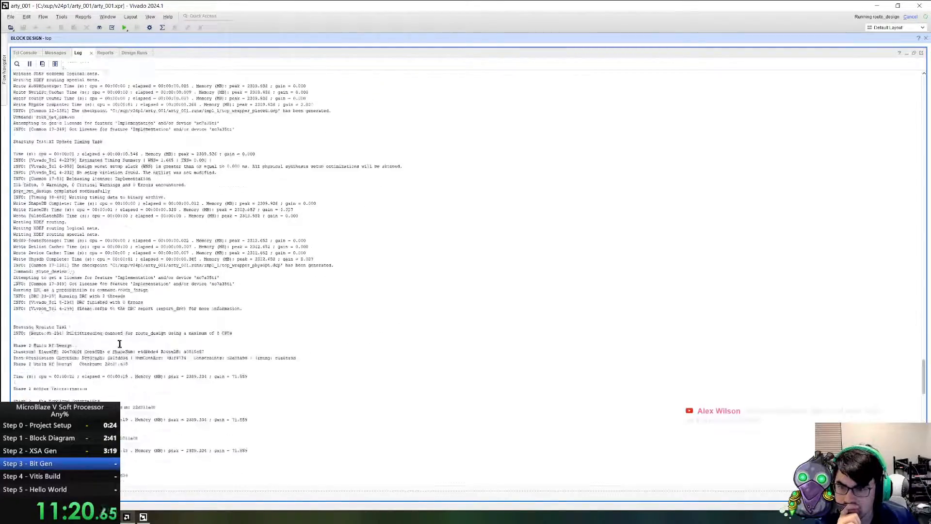
{"action": "scroll", "coordinate": [116, 378], "scroll_direction": "up", "scroll_amount": 7}
{"action": "scroll", "coordinate": [118, 391], "scroll_direction": "down", "scroll_amount": 12}
{"action": "scroll", "coordinate": [339, 403], "scroll_direction": "up", "scroll_amount": 20}
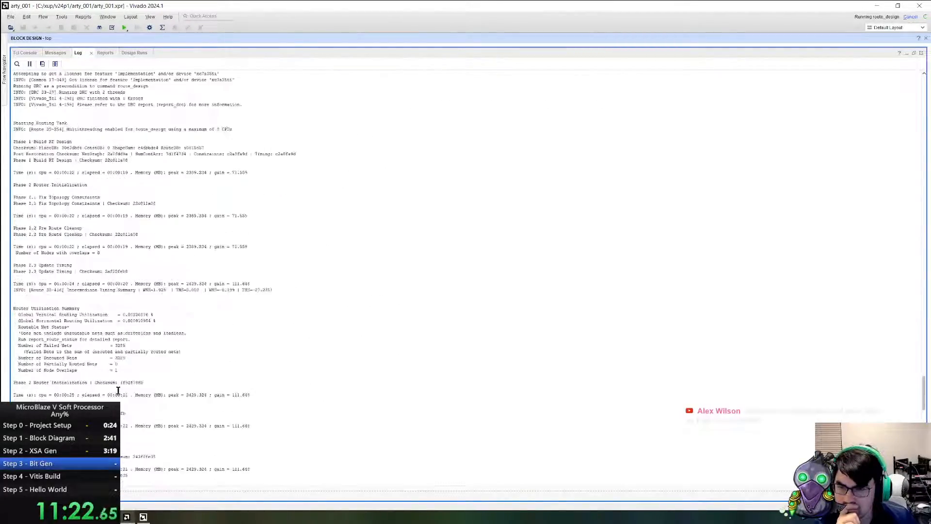
{"action": "scroll", "coordinate": [586, 412], "scroll_direction": "down", "scroll_amount": 9}
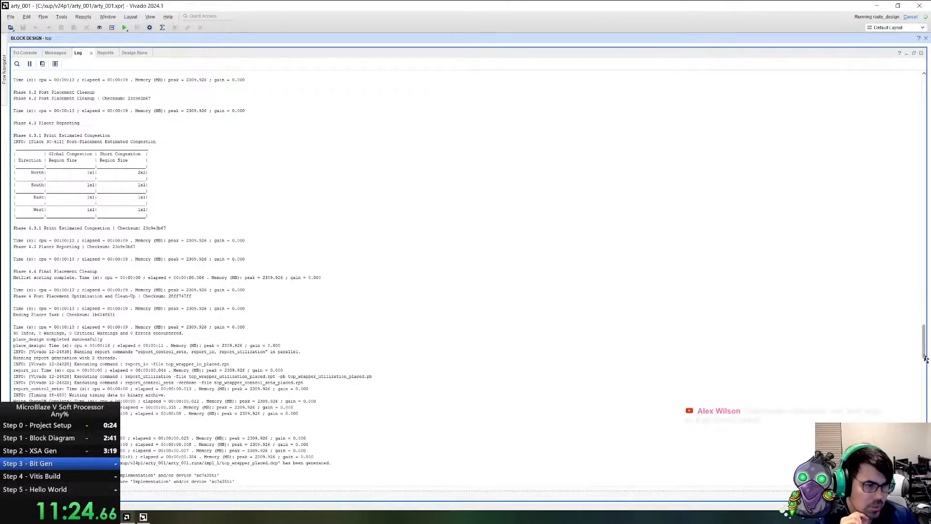
{"action": "left_click_drag", "start_coordinate": [924, 341], "coordinate": [921, 432]}
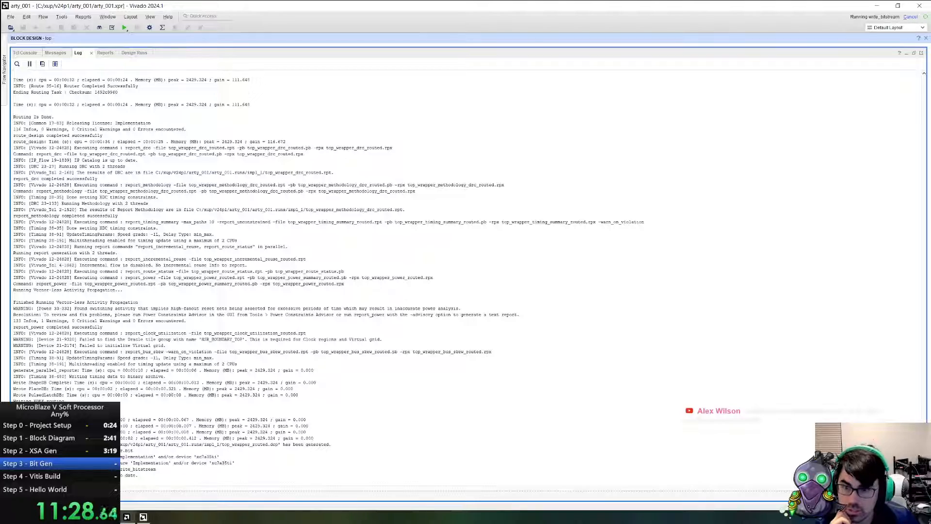
- Review the placement, routing and write_bitstream messages in the implementation log while the bitstream is generated
{"action": "scroll", "coordinate": [719, 443], "scroll_direction": "down", "scroll_amount": 1}
{"action": "scroll", "coordinate": [693, 426], "scroll_direction": "down", "scroll_amount": 20}
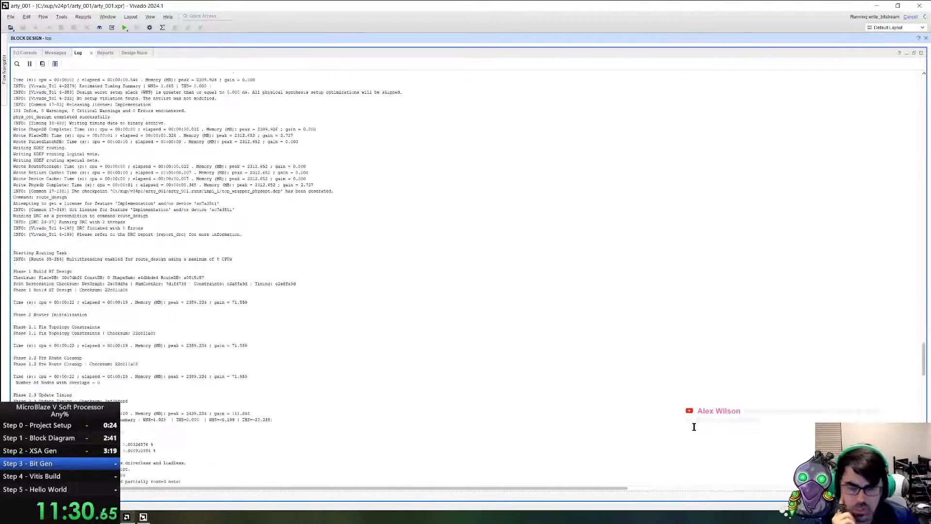
{"action": "scroll", "coordinate": [693, 427], "scroll_direction": "up", "scroll_amount": 20}
{"action": "scroll", "coordinate": [694, 426], "scroll_direction": "down", "scroll_amount": 1}
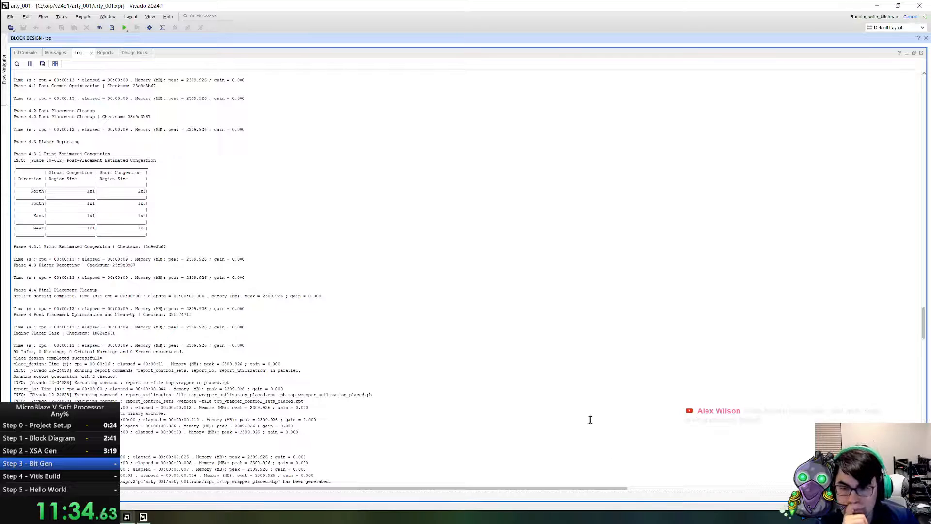
{"action": "scroll", "coordinate": [582, 420], "scroll_direction": "up", "scroll_amount": 6}
{"action": "scroll", "coordinate": [446, 492], "scroll_direction": "down", "scroll_amount": 7}
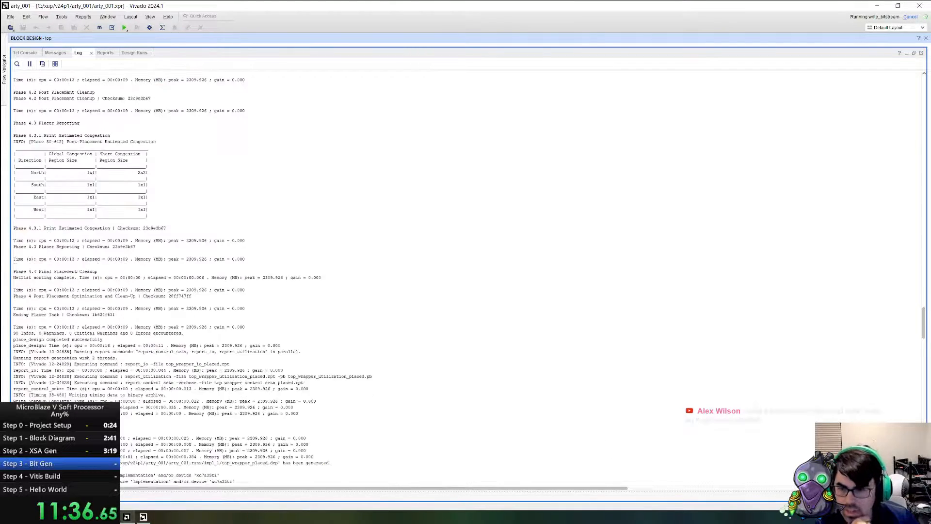
{"action": "scroll", "coordinate": [446, 492], "scroll_direction": "up", "scroll_amount": 7}
{"action": "scroll", "coordinate": [441, 463], "scroll_direction": "down", "scroll_amount": 8}
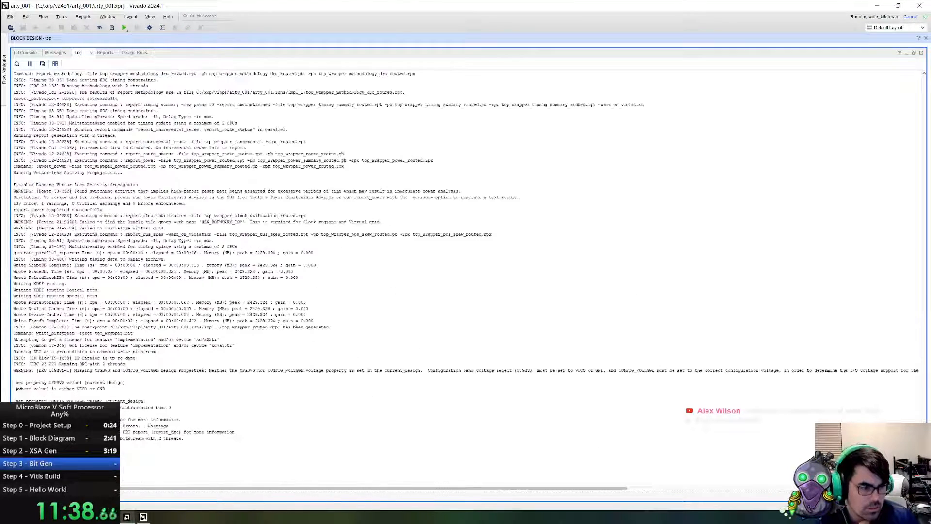
{"action": "scroll", "coordinate": [441, 463], "scroll_direction": "up", "scroll_amount": 8}
{"action": "scroll", "coordinate": [821, 396], "scroll_direction": "down", "scroll_amount": 5}
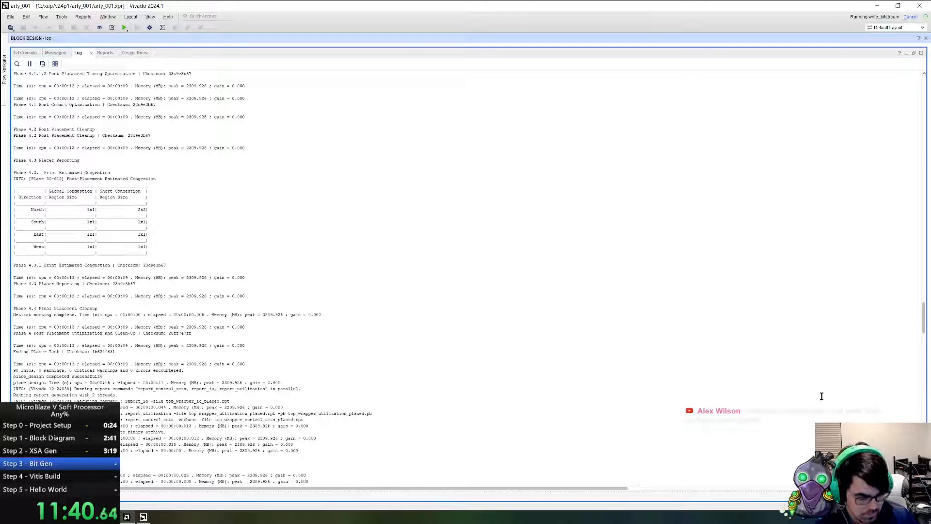
{"action": "scroll", "coordinate": [821, 395], "scroll_direction": "down", "scroll_amount": 20}
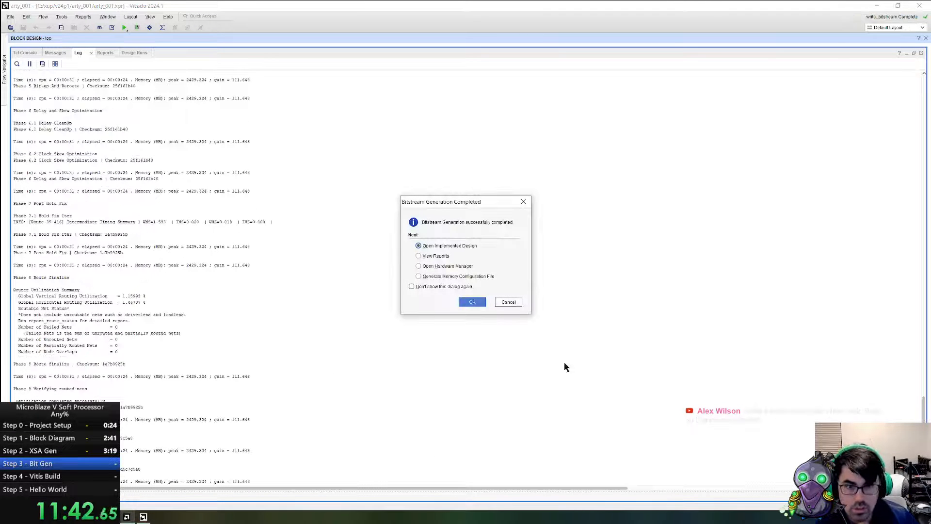
- Dismiss the bitstream completion dialog, switch to Vitis, and choose top_wrapper.bit from impl_1 as the launch configuration's bitstream file
{"action": "left_click", "coordinate": [507, 301]}
{"action": "left_click", "coordinate": [144, 516]}
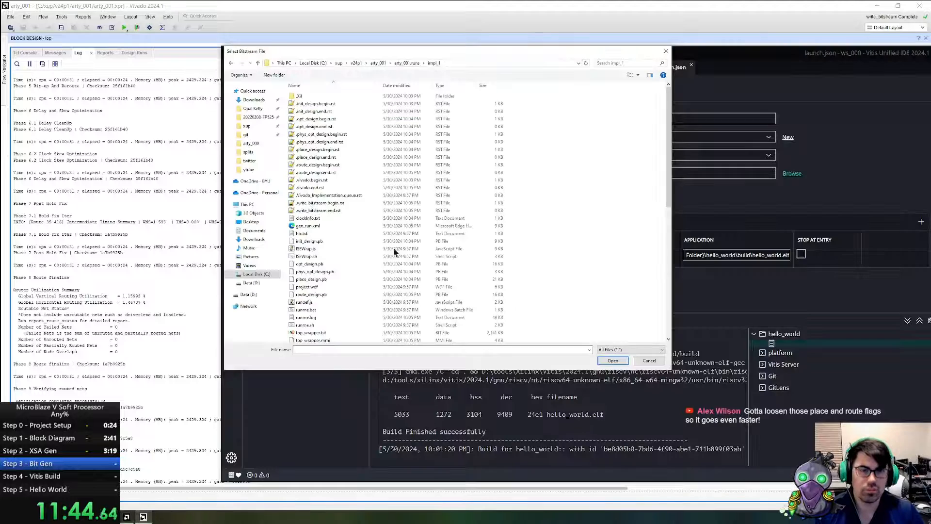
{"action": "scroll", "coordinate": [405, 242], "scroll_direction": "down", "scroll_amount": 3}
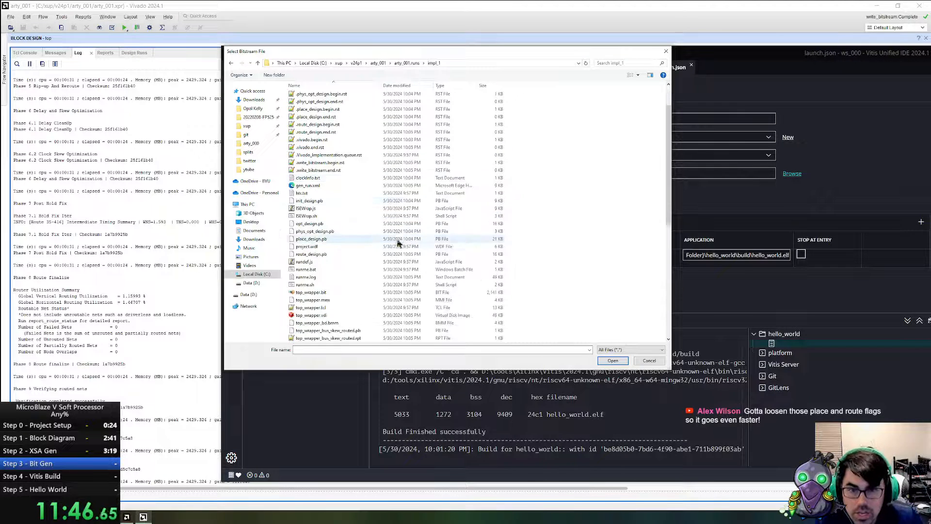
{"action": "double_click", "coordinate": [325, 271]}
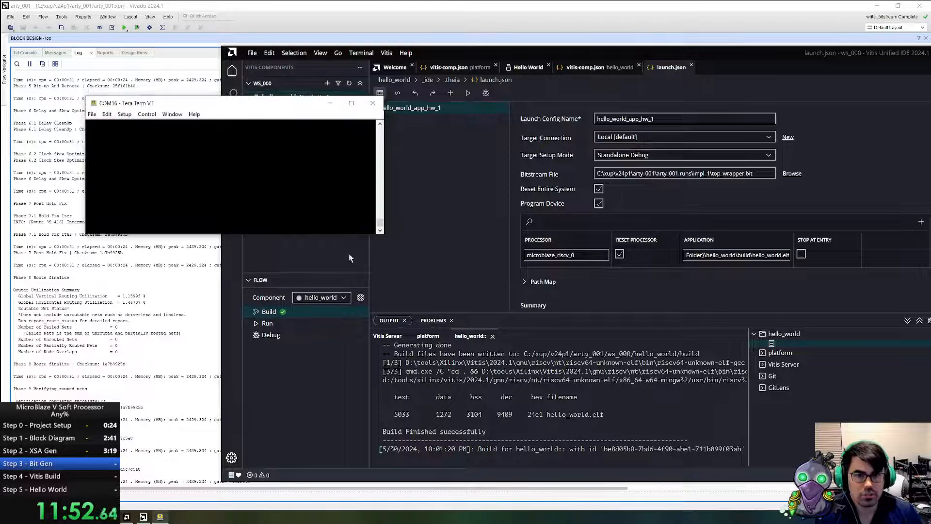
- Run the hello_world application and move the COM16 Tera Term window beside the launch configuration to watch its serial output
{"action": "left_click", "coordinate": [268, 324]}
{"action": "left_click", "coordinate": [137, 167]}
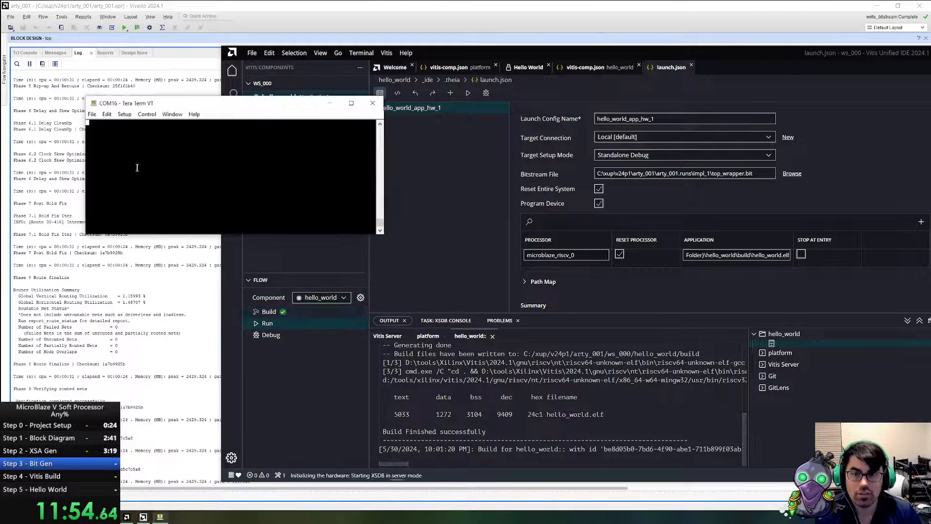
{"action": "left_click_drag", "start_coordinate": [244, 107], "coordinate": [175, 185]}
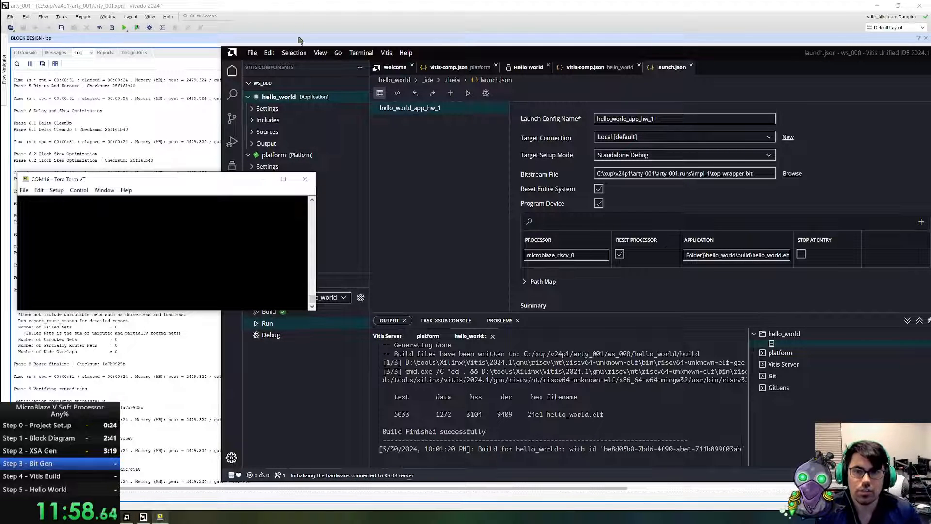
{"action": "left_click_drag", "start_coordinate": [207, 179], "coordinate": [202, 151]}
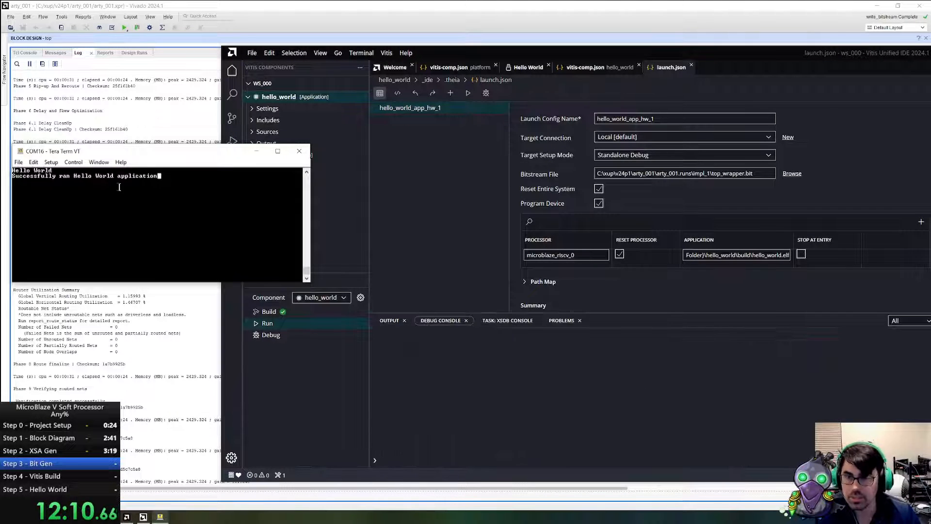
- Record the Bit Gen, Vitis Build and Hello World splits in the run timer to stop it
{"action": "key", "text": "KP_1"}
{"action": "key", "text": "KP_1"}
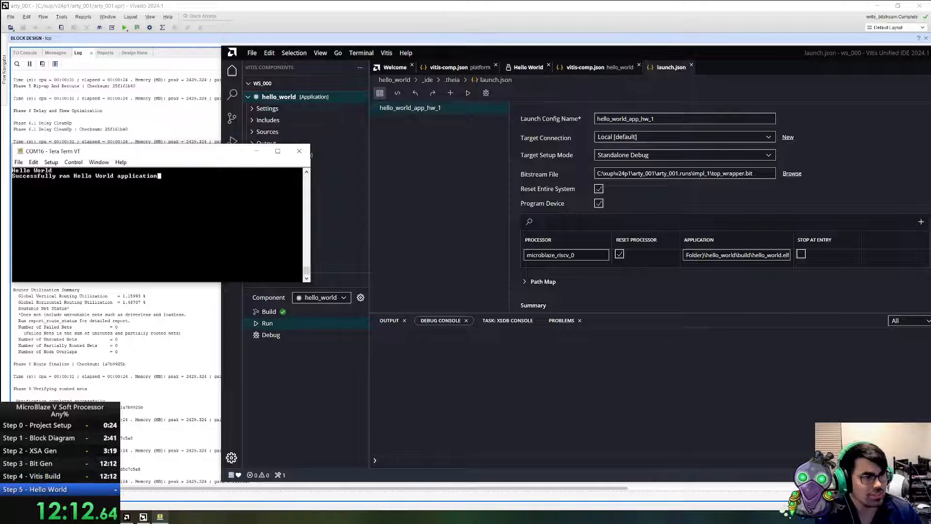
{"action": "key", "text": "KP_1"}
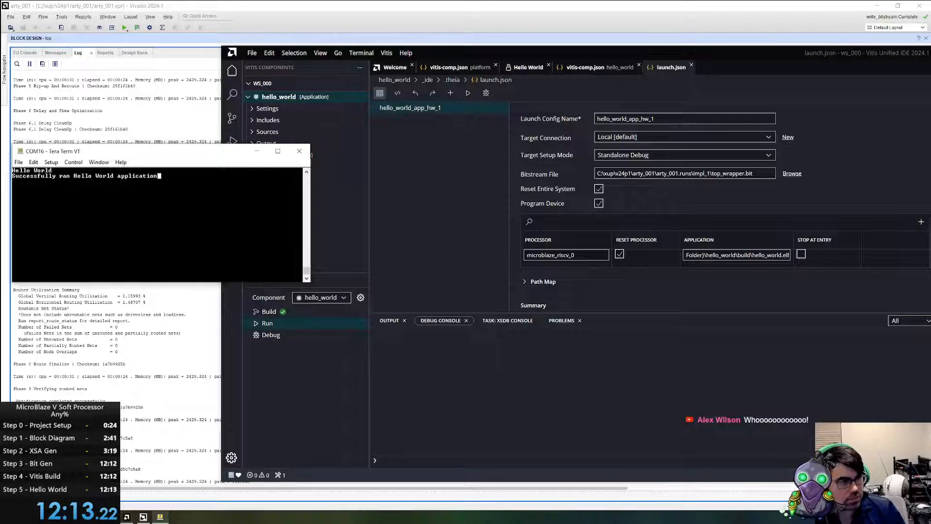
- Review the recorded split times of the MicroBlaze V Soft Processor run in the run timer's Splits Editor and close it
{"action": "left_click", "coordinate": [107, 467]}
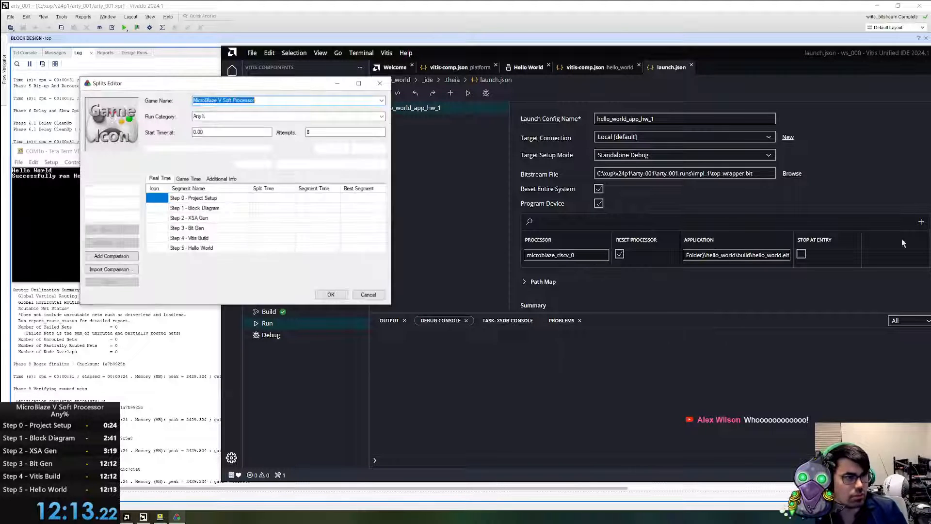
{"action": "left_click", "coordinate": [290, 219]}
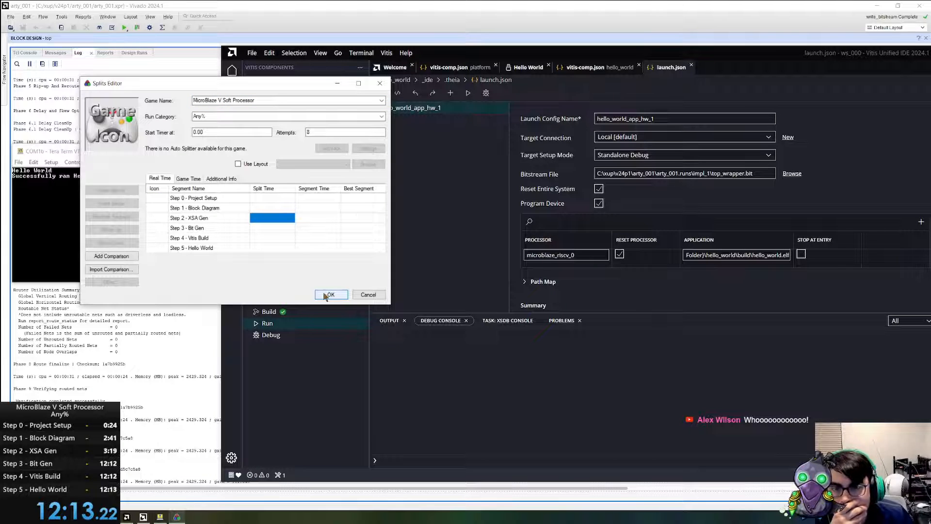
{"action": "left_click", "coordinate": [329, 295]}
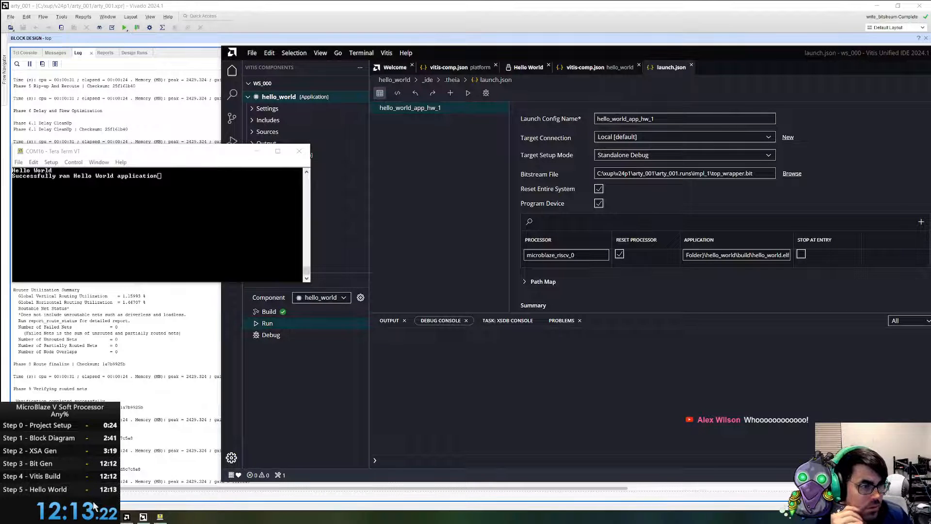
- Reset the finished run in the run timer, briefly start a new attempt, and reset it again
{"action": "key", "text": "KP_3"}
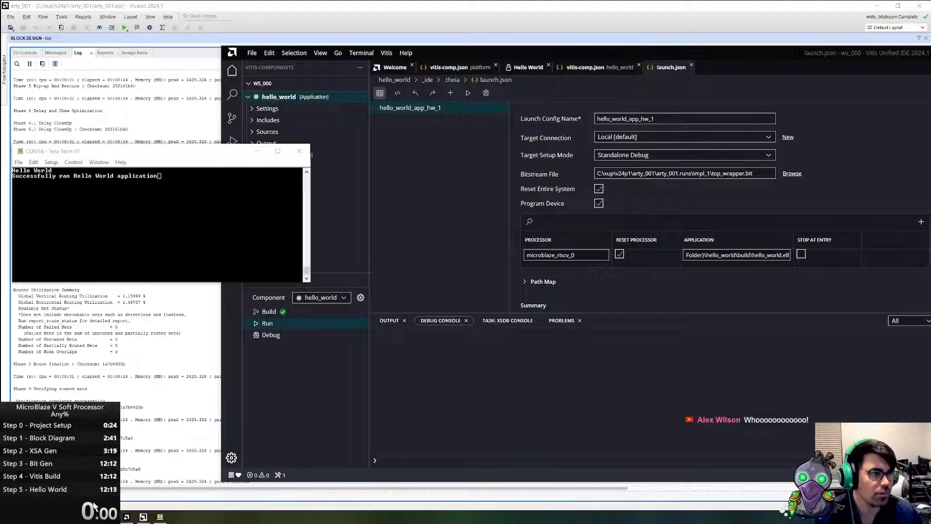
{"action": "key", "text": "KP_1"}
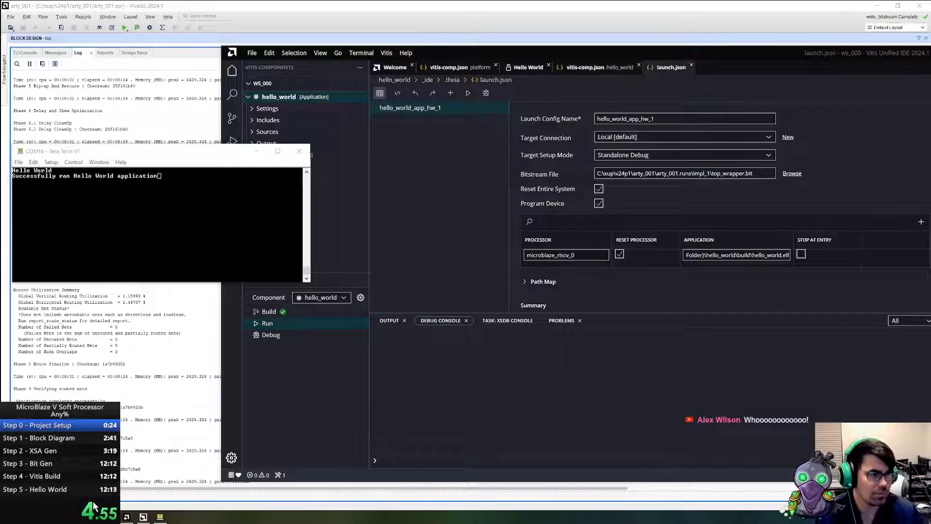
{"action": "key", "text": "KP_3"}
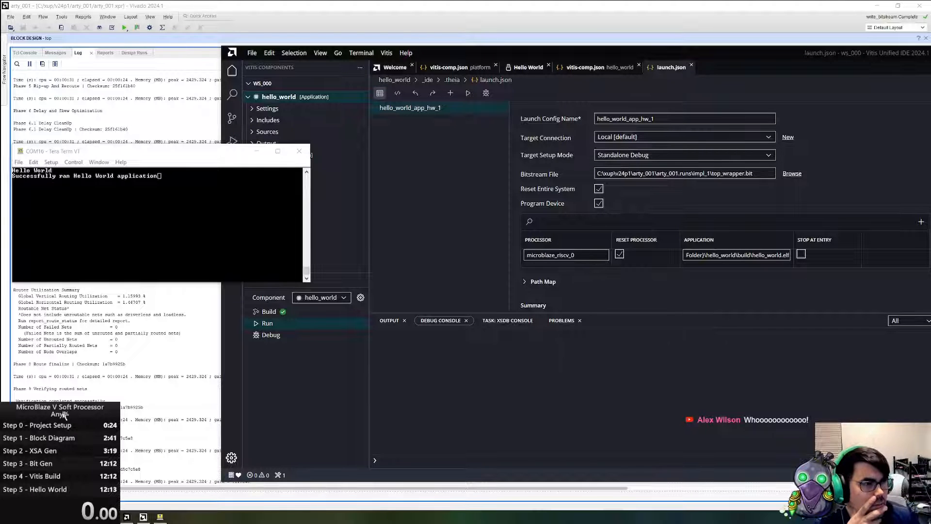
- Set the split time of Step 3 - Bit Gen to 11:45.00 in the Splits Editor
{"action": "right_click", "coordinate": [79, 416]}
{"action": "left_click", "coordinate": [81, 419]}
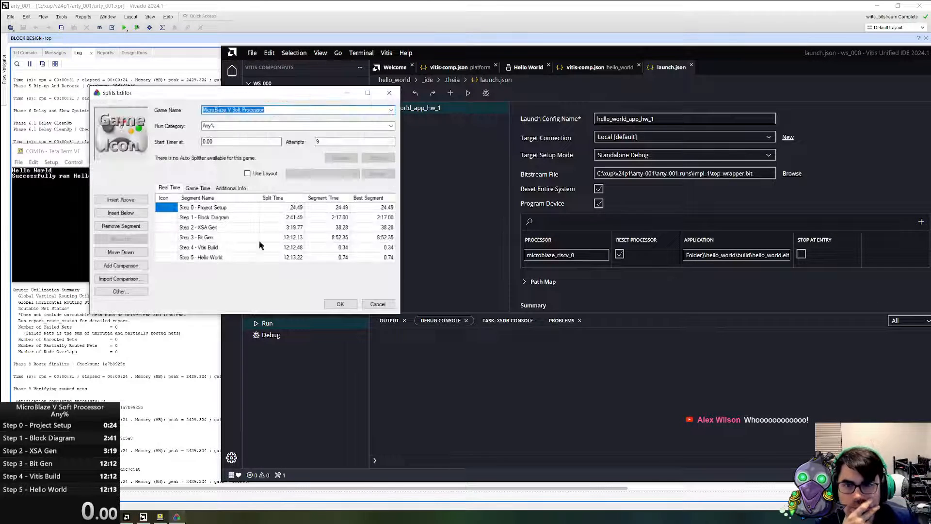
{"action": "left_click", "coordinate": [293, 239]}
{"action": "left_click", "coordinate": [289, 238]}
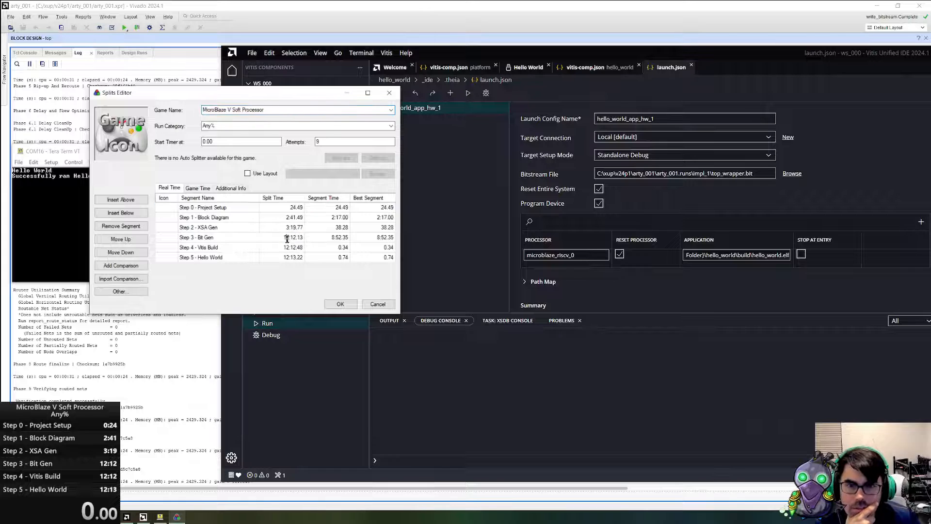
{"action": "left_click_drag", "start_coordinate": [289, 238], "coordinate": [285, 237]}
{"action": "left_click", "coordinate": [285, 237]}
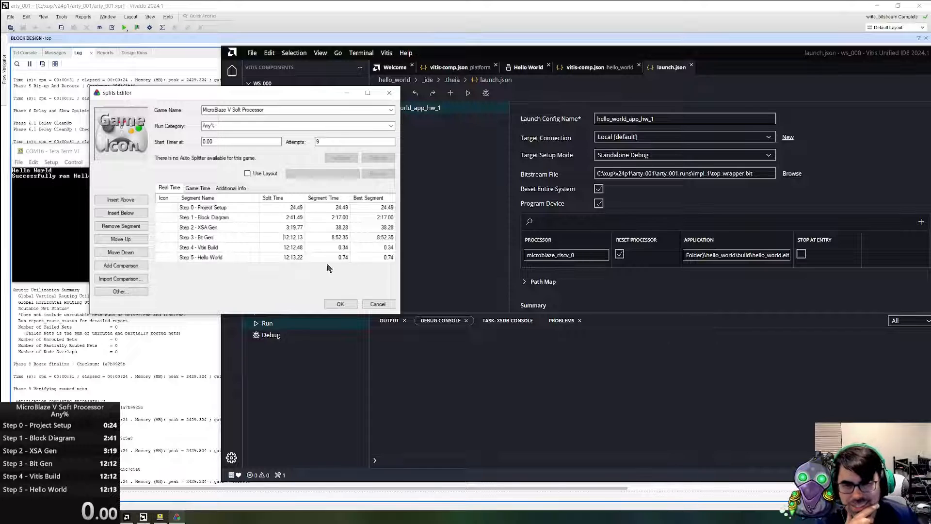
{"action": "left_click", "coordinate": [290, 248]}
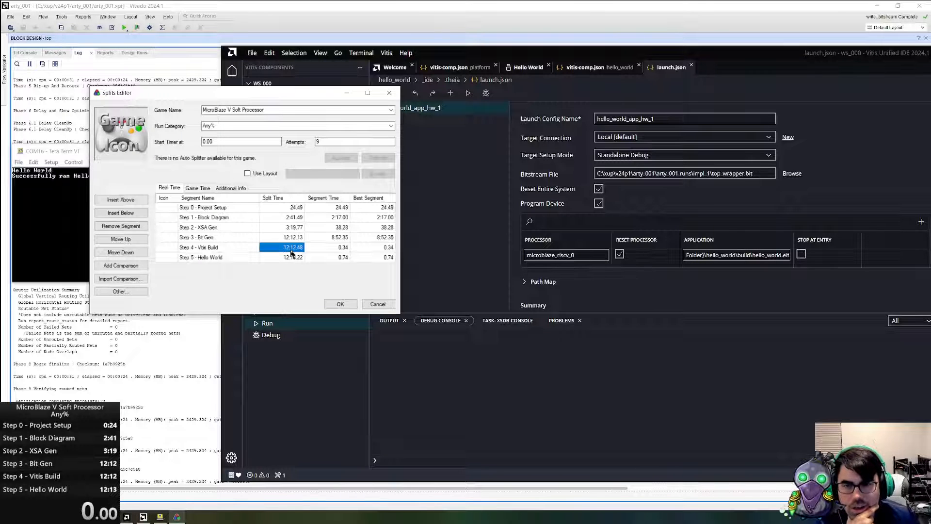
{"action": "left_click", "coordinate": [291, 249]}
{"action": "left_click", "coordinate": [291, 239]}
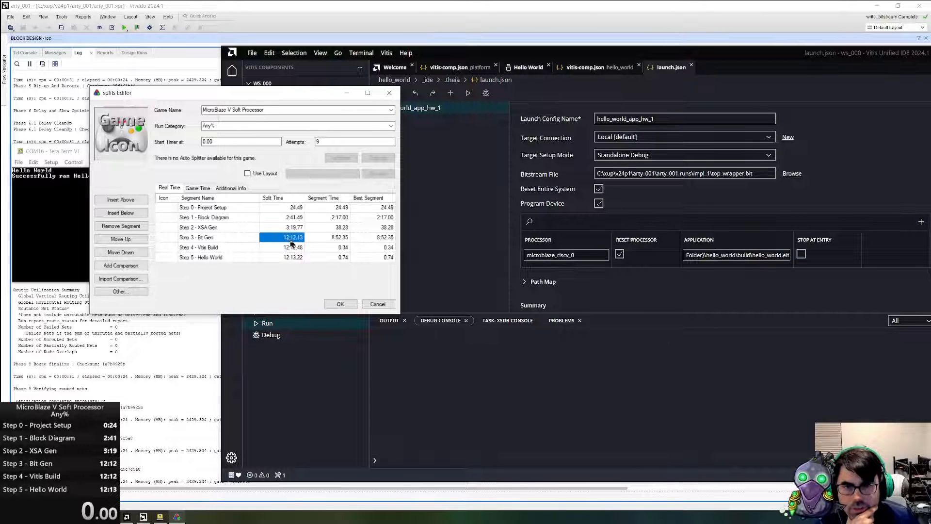
{"action": "left_click", "coordinate": [290, 238]}
{"action": "left_click", "coordinate": [291, 238]}
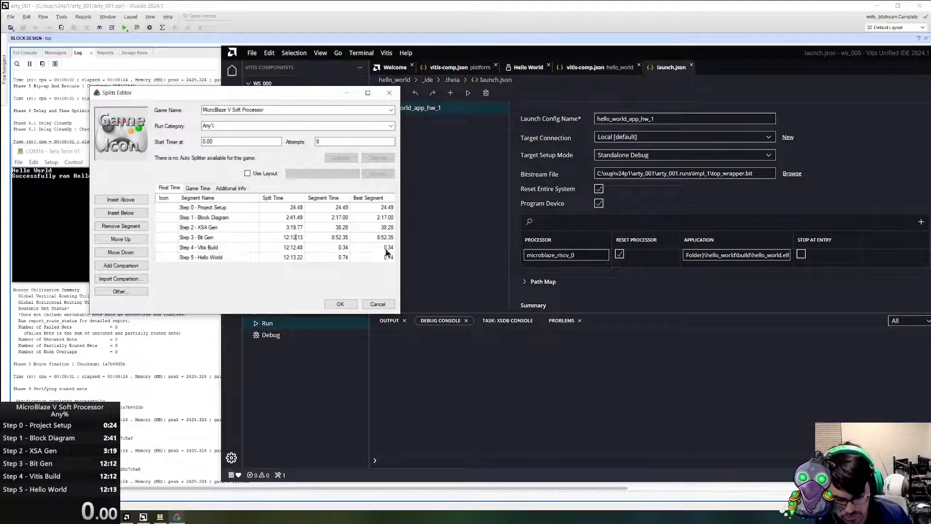
{"action": "key", "text": "BackSpace"}
{"action": "key", "text": "BackSpace"}
{"action": "type", "text": "00"}
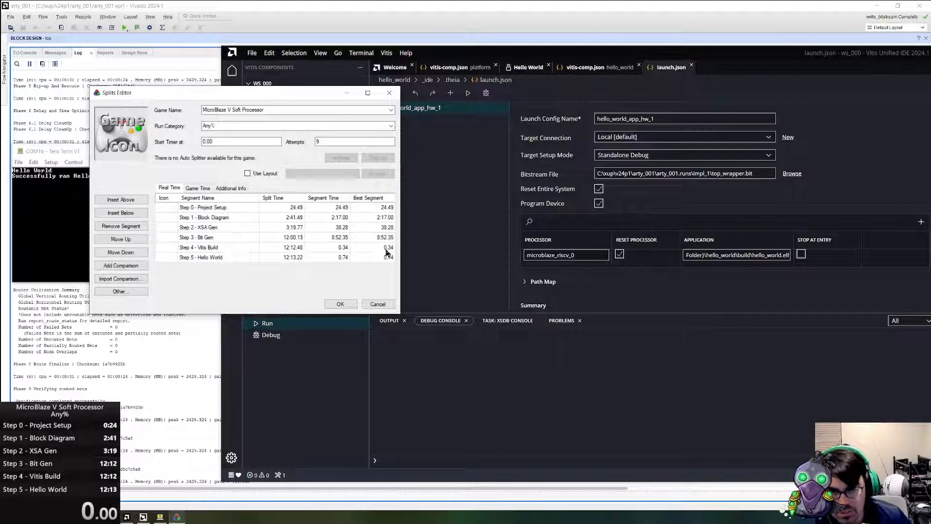
{"action": "key", "text": "BackSpace"}
{"action": "key", "text": "BackSpace"}
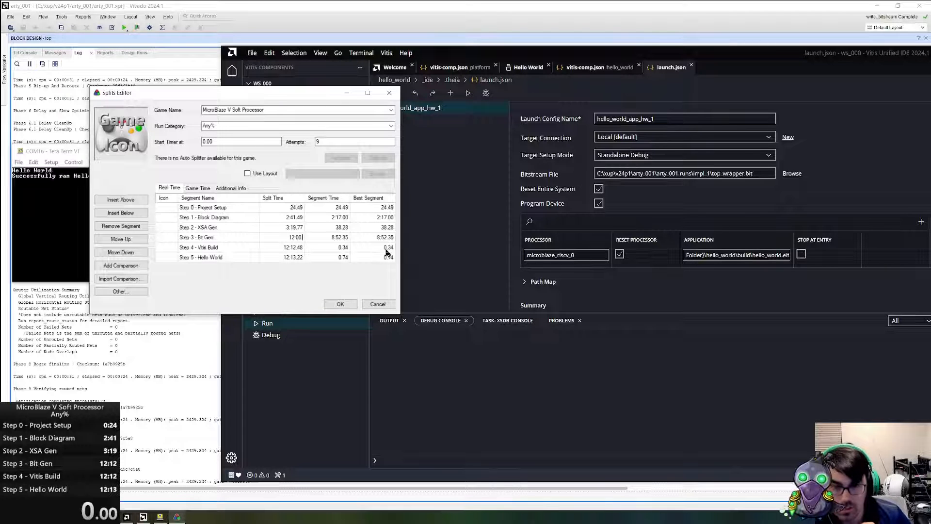
{"action": "key", "text": "BackSpace"}
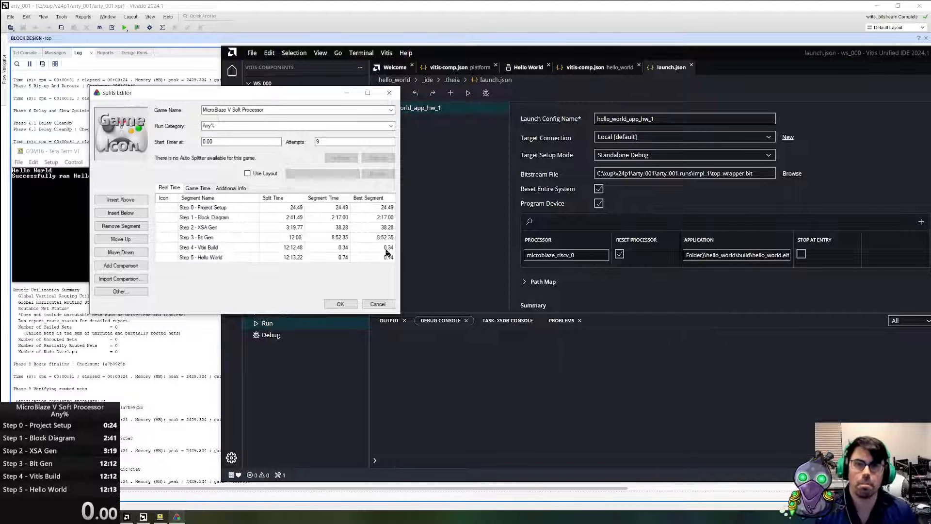
{"action": "key", "text": "Left"}
{"action": "key", "text": "Left"}
{"action": "key", "text": "BackSpace"}
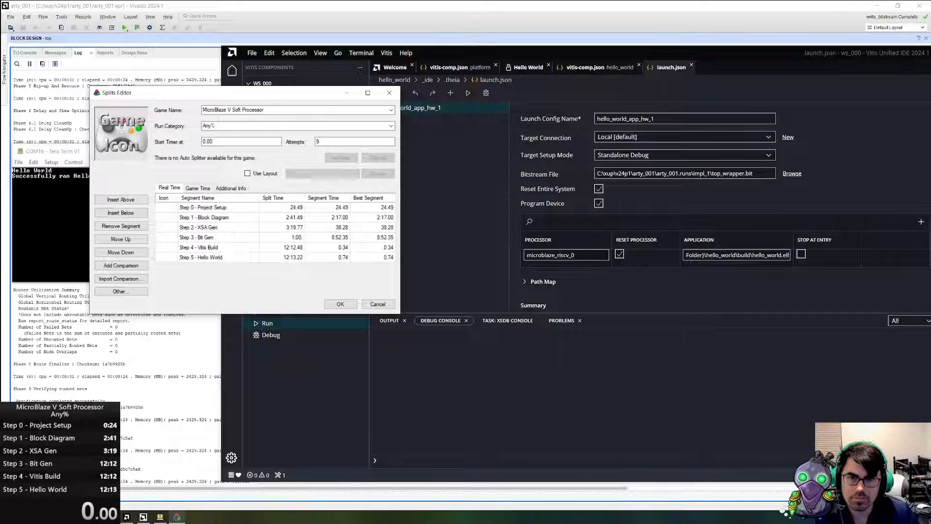
{"action": "key", "text": "End"}
{"action": "key", "text": "BackSpace"}
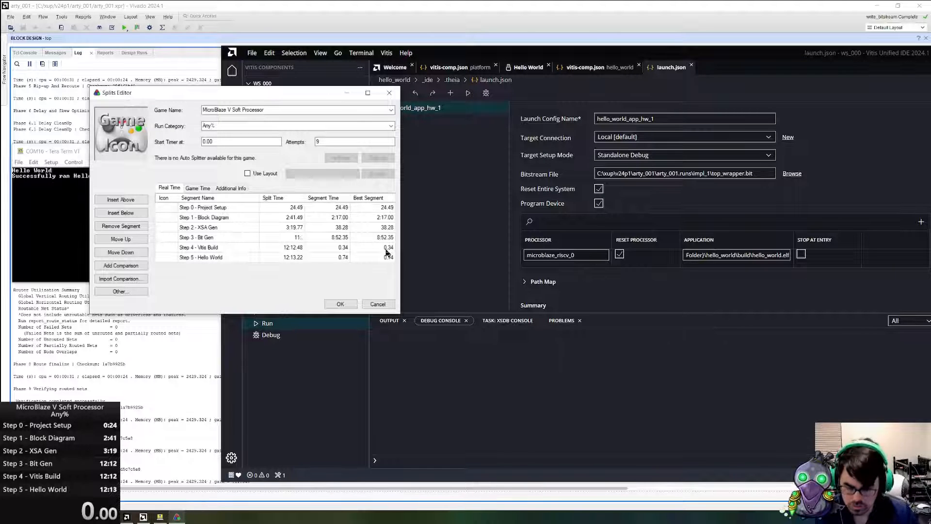
{"action": "key", "text": "BackSpace"}
{"action": "type", "text": ":45."}
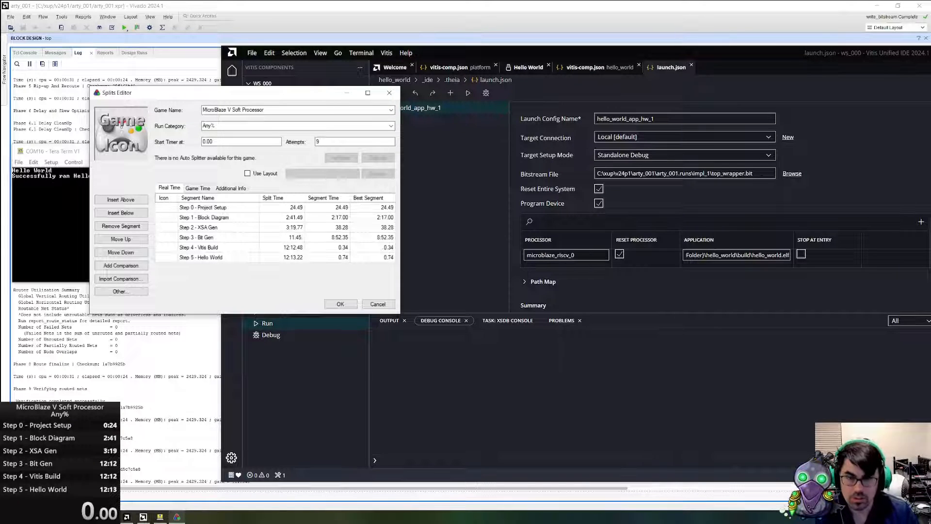
{"action": "key", "text": "Return"}
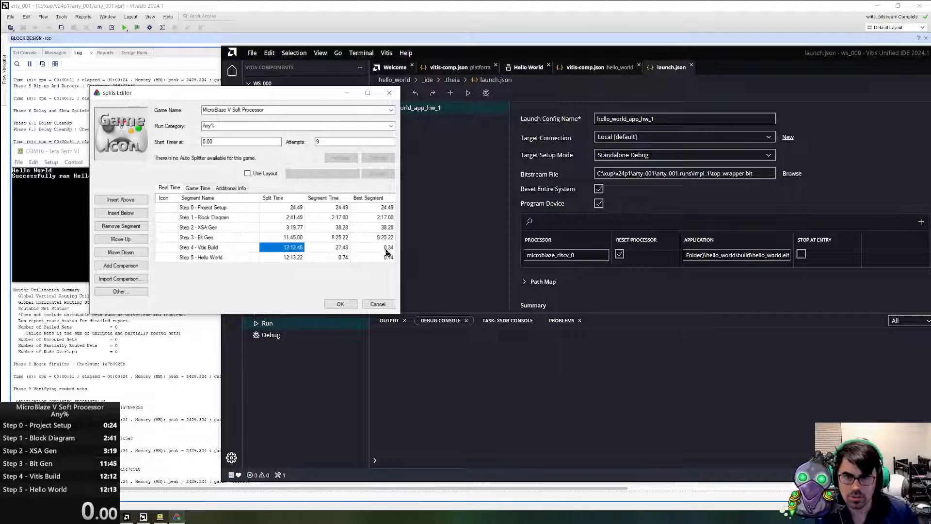
- Set the split time of Step 4 - Vitis Build to 12:00.00 and save the edited splits
{"action": "left_click", "coordinate": [298, 248]}
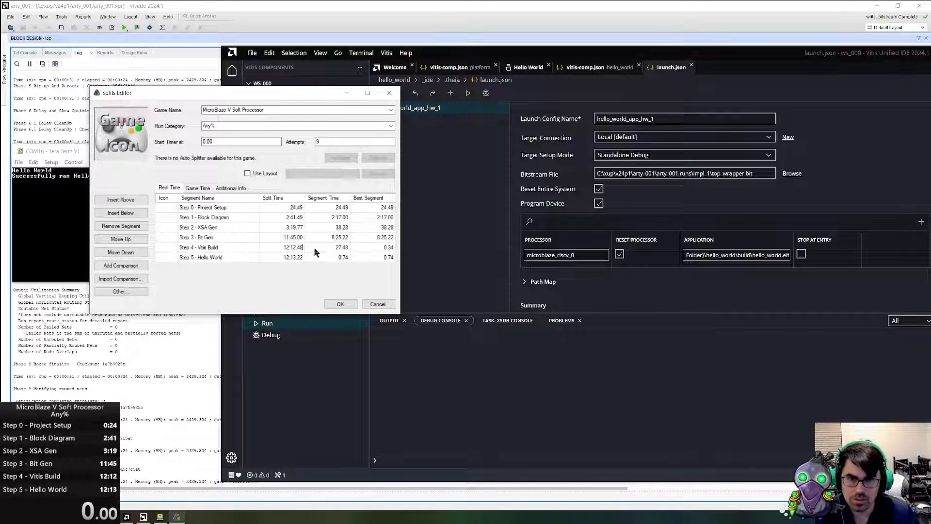
{"action": "key", "text": "BackSpace"}
{"action": "key", "text": "BackSpace"}
{"action": "type", "text": "00"}
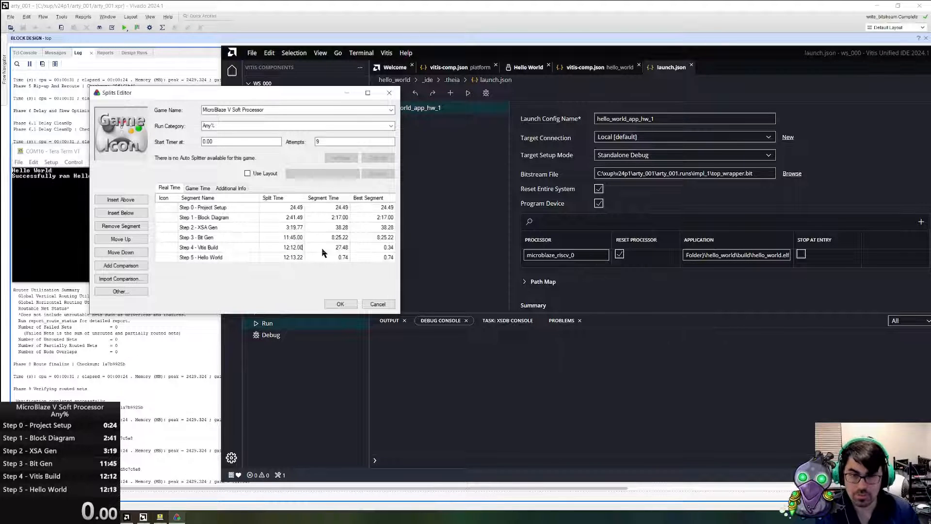
{"action": "key", "text": "BackSpace"}
{"action": "key", "text": "BackSpace"}
{"action": "type", "text": "00"}
{"action": "key", "text": "Return"}
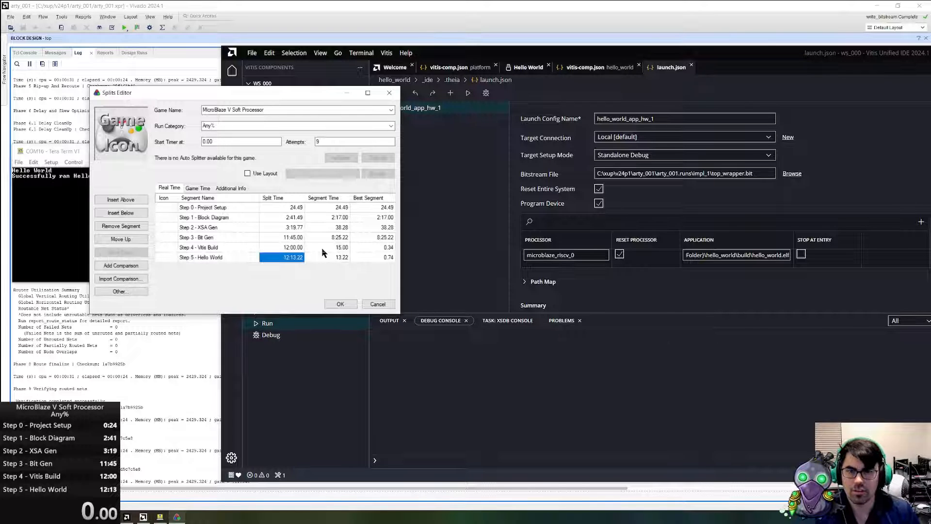
{"action": "left_click", "coordinate": [341, 304]}
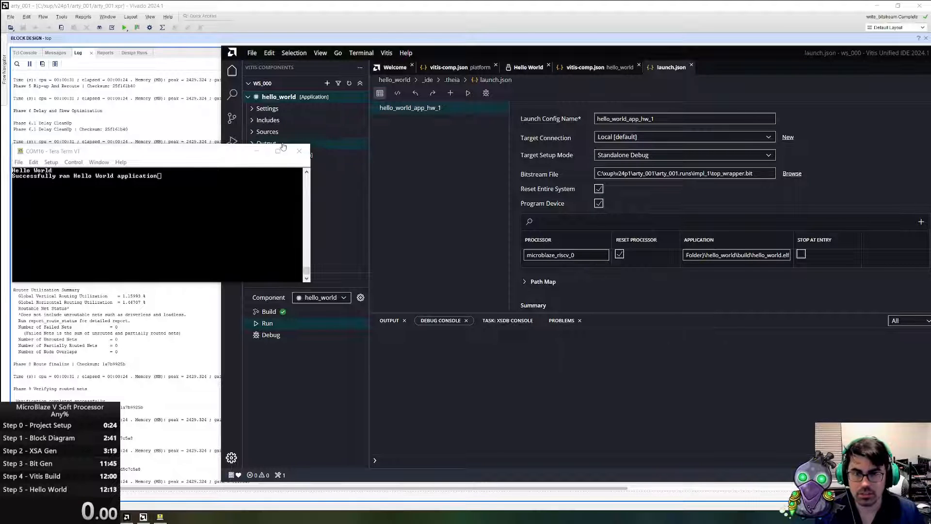
- Minimize the Tera Term window, move the Vitis window fully into view, and open the Dhrystone embedded software example
{"action": "left_click", "coordinate": [257, 152]}
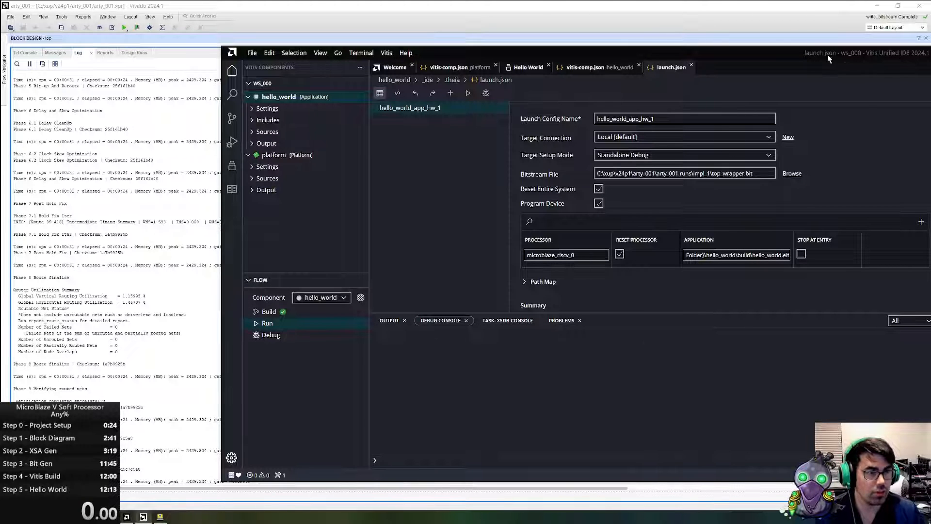
{"action": "left_click_drag", "start_coordinate": [827, 55], "coordinate": [746, 70]}
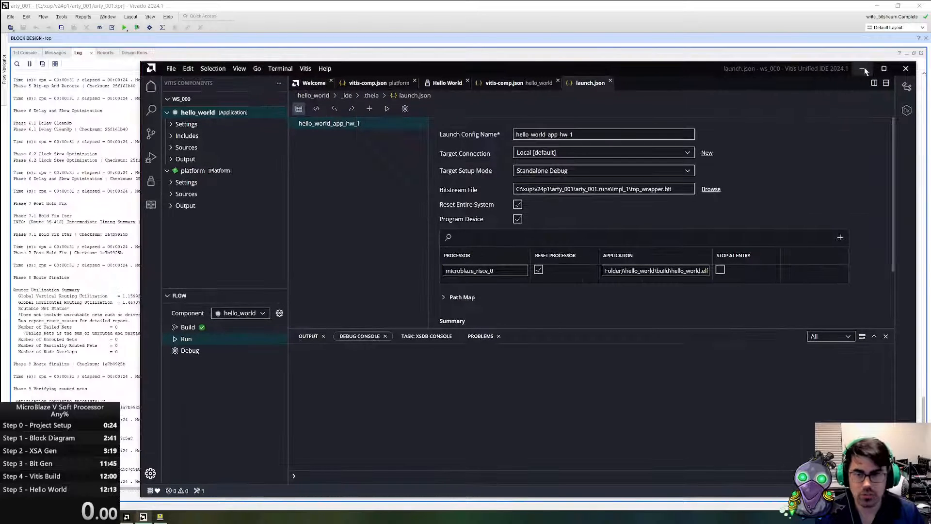
{"action": "left_click", "coordinate": [151, 180]}
{"action": "scroll", "coordinate": [246, 258], "scroll_direction": "down", "scroll_amount": 3}
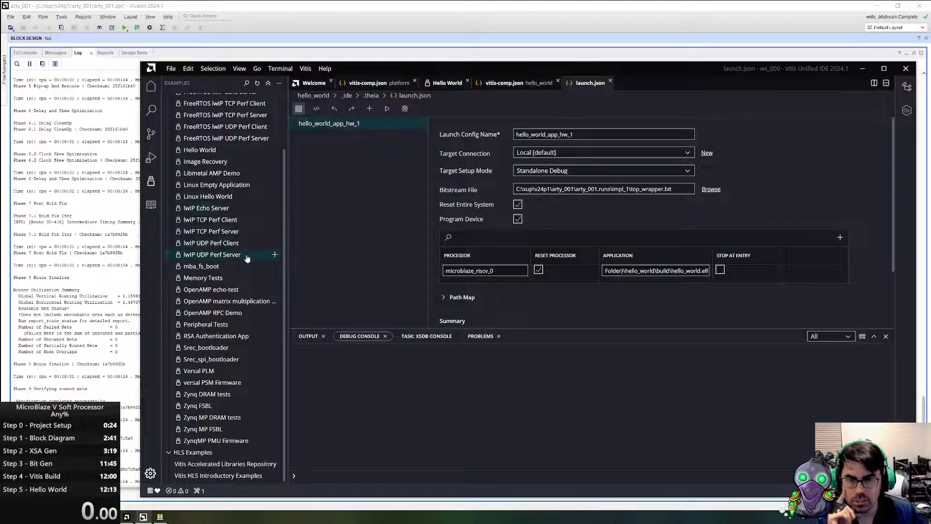
{"action": "scroll", "coordinate": [247, 259], "scroll_direction": "up", "scroll_amount": 3}
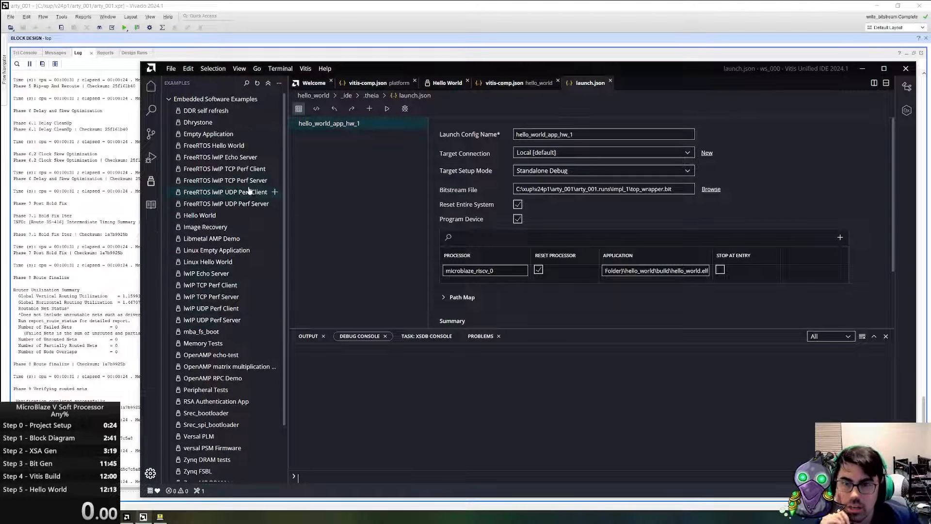
{"action": "left_click", "coordinate": [196, 122]}
- Try to create the dhrystone application component from the template using the arty platform and the standalone_microblaze_riscv_0 domain
{"action": "left_click", "coordinate": [425, 107]}
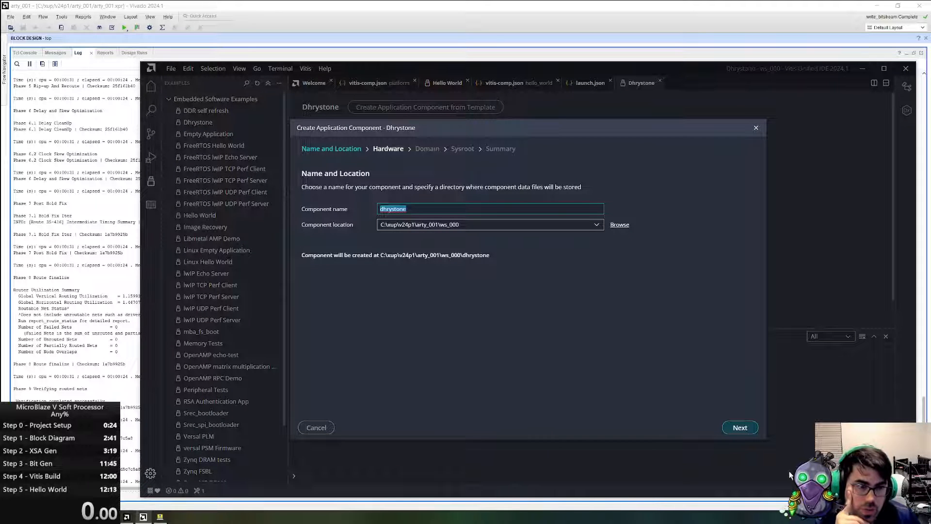
{"action": "left_click", "coordinate": [740, 427]}
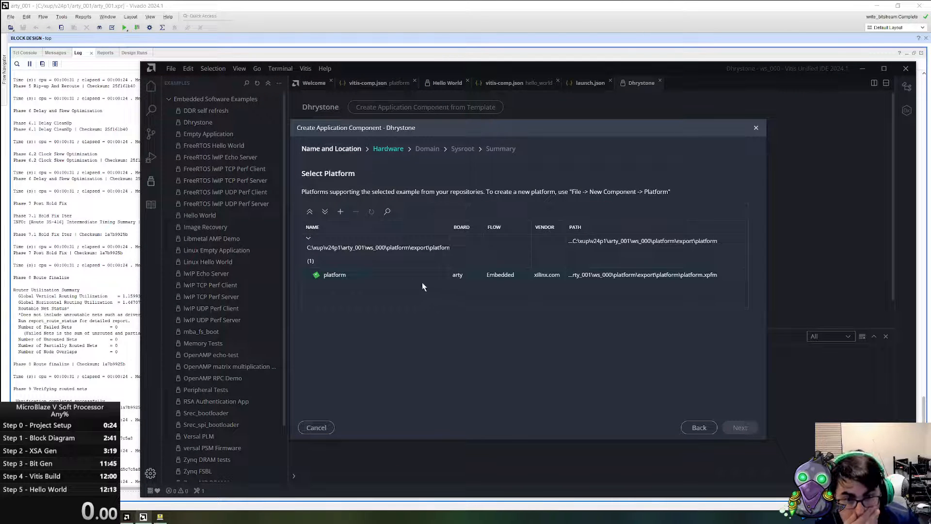
{"action": "left_click", "coordinate": [422, 280]}
{"action": "left_click", "coordinate": [740, 427]}
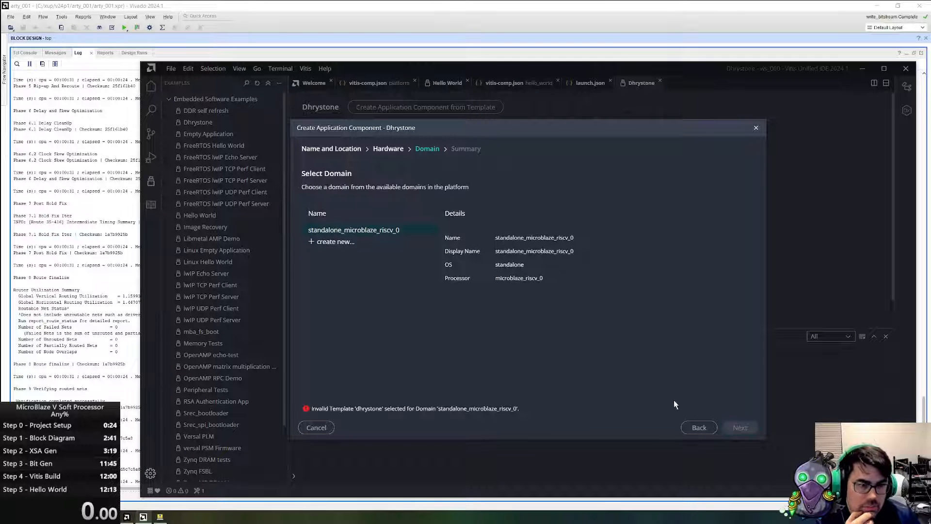
{"action": "left_click", "coordinate": [377, 228]}
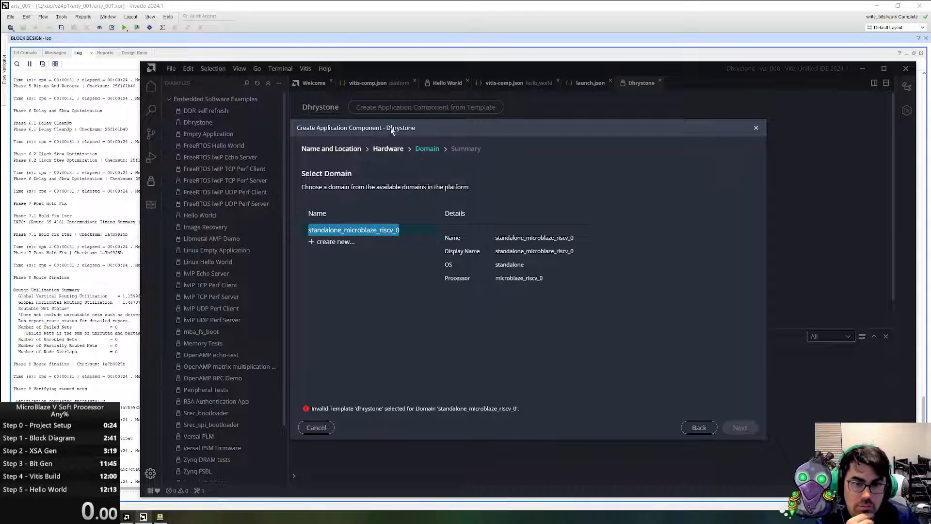
{"action": "left_click", "coordinate": [388, 149]}
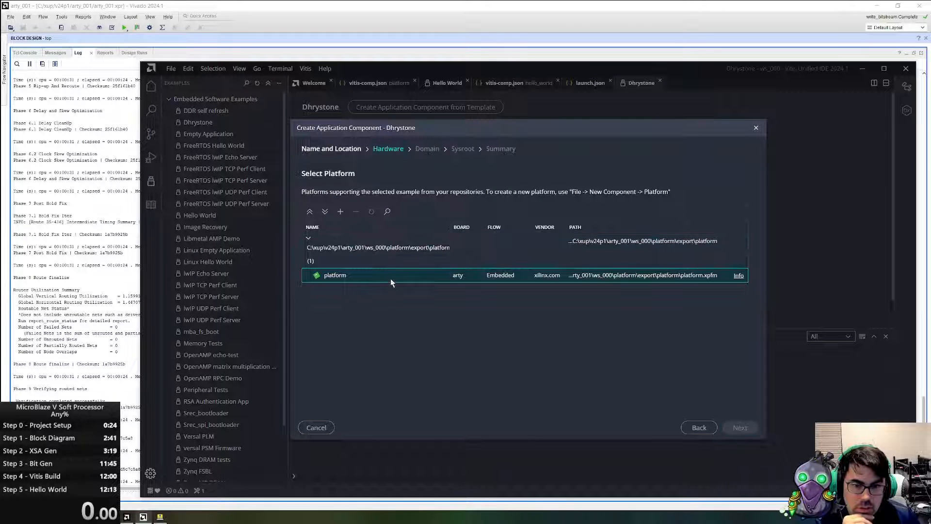
{"action": "left_click", "coordinate": [418, 150]}
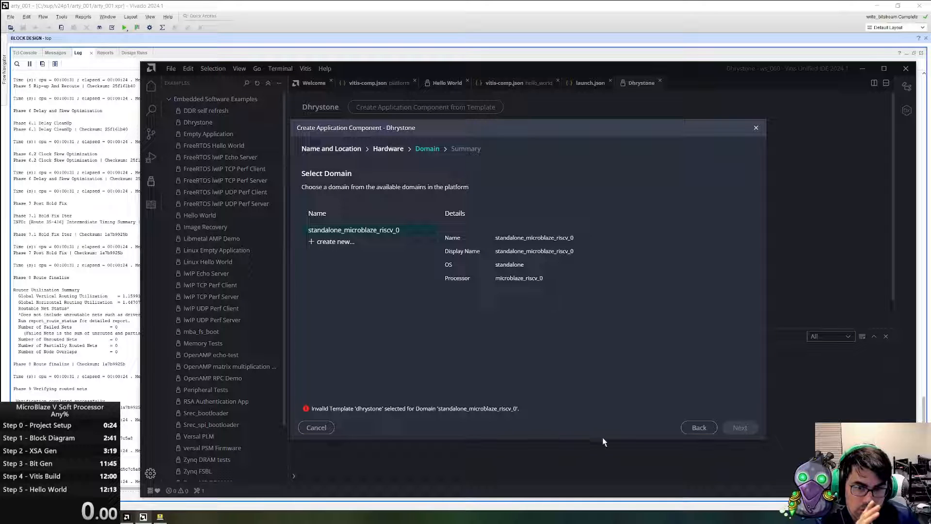
- Cancel the dhrystone component creation and check the Dhrystone example's supported processor list
{"action": "left_click", "coordinate": [699, 429]}
{"action": "left_click", "coordinate": [699, 429]}
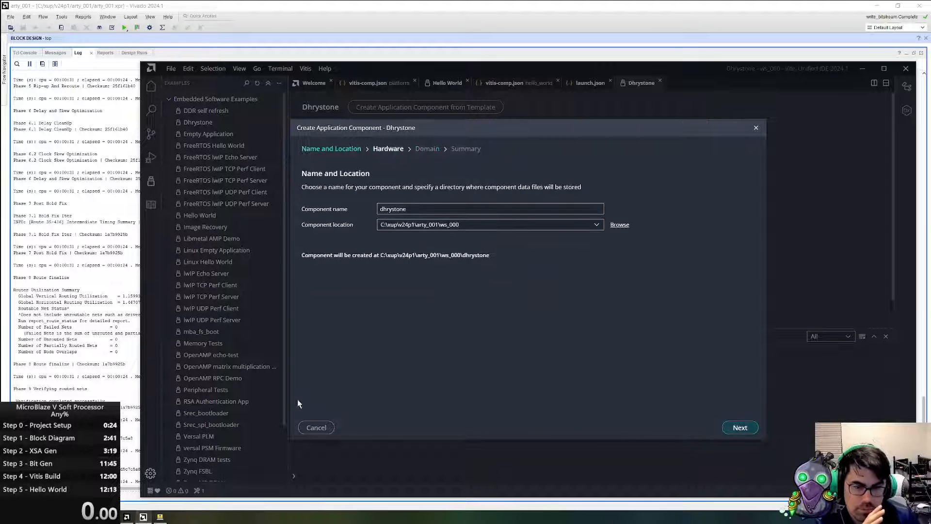
{"action": "left_click", "coordinate": [316, 427]}
{"action": "scroll", "coordinate": [388, 235], "scroll_direction": "up", "scroll_amount": 2}
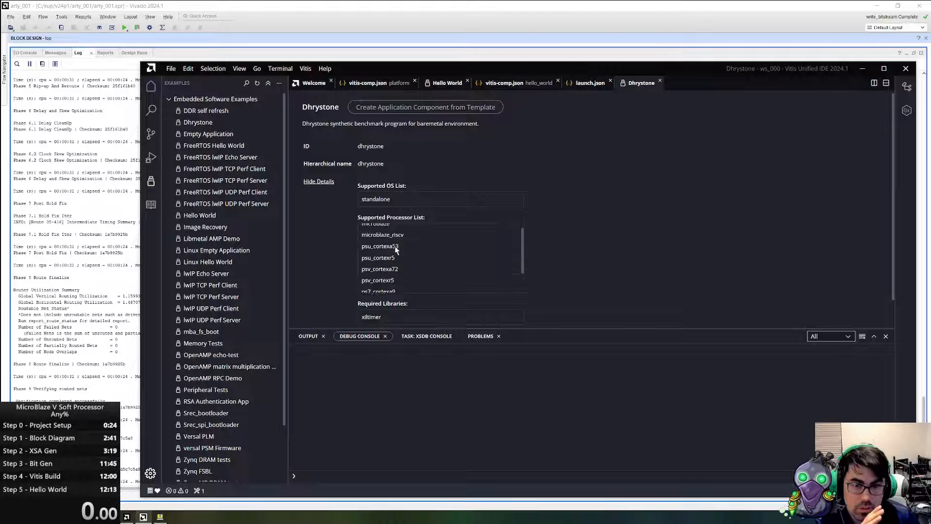
- Create the dhrystone application component from the template using the arty platform and the standalone_microblaze_riscv_0 domain
{"action": "left_click", "coordinate": [425, 107]}
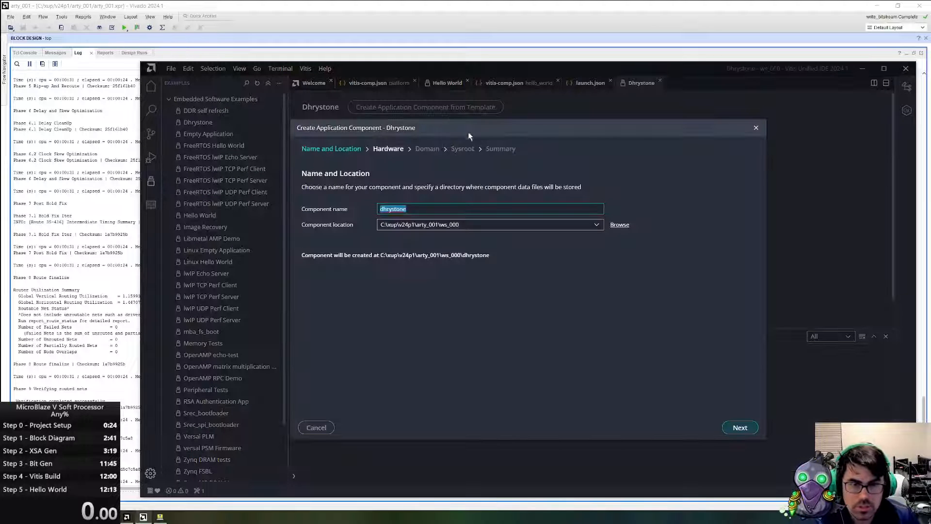
{"action": "left_click", "coordinate": [740, 427]}
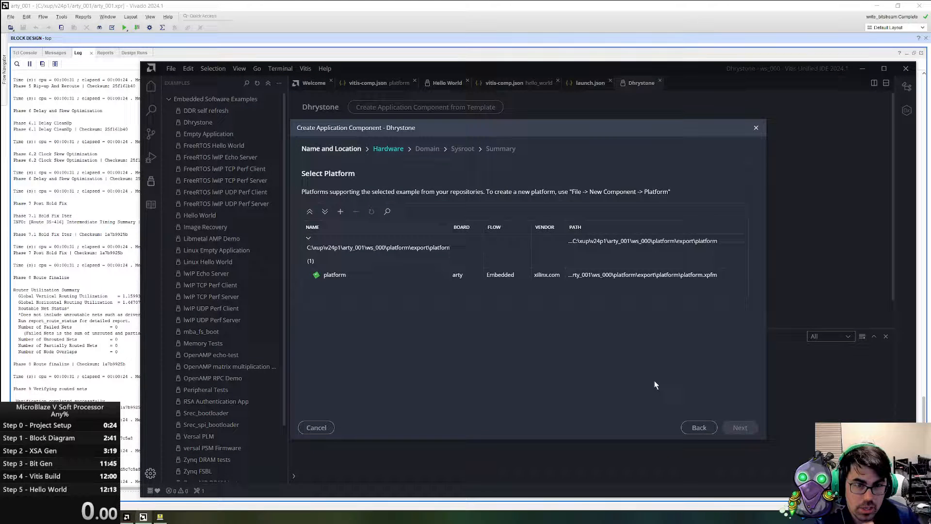
{"action": "left_click", "coordinate": [406, 275]}
{"action": "left_click", "coordinate": [739, 428]}
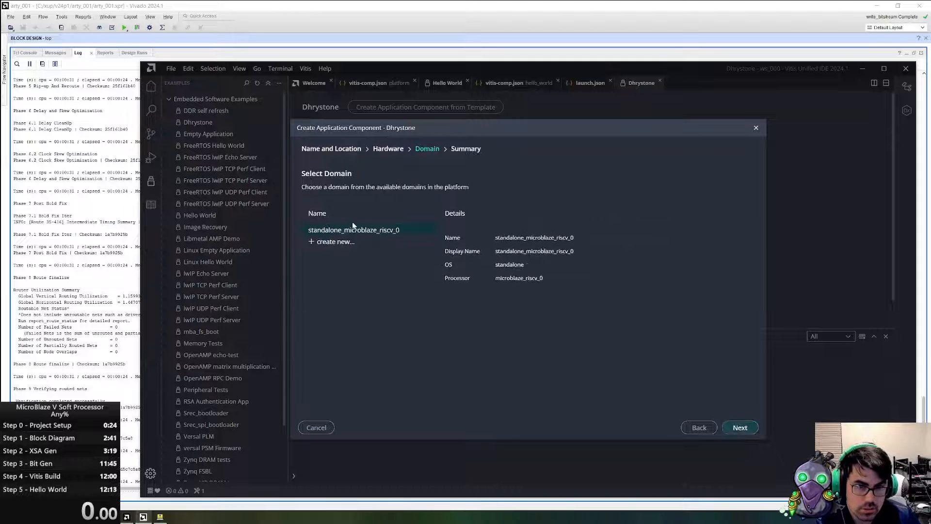
{"action": "left_click", "coordinate": [740, 427]}
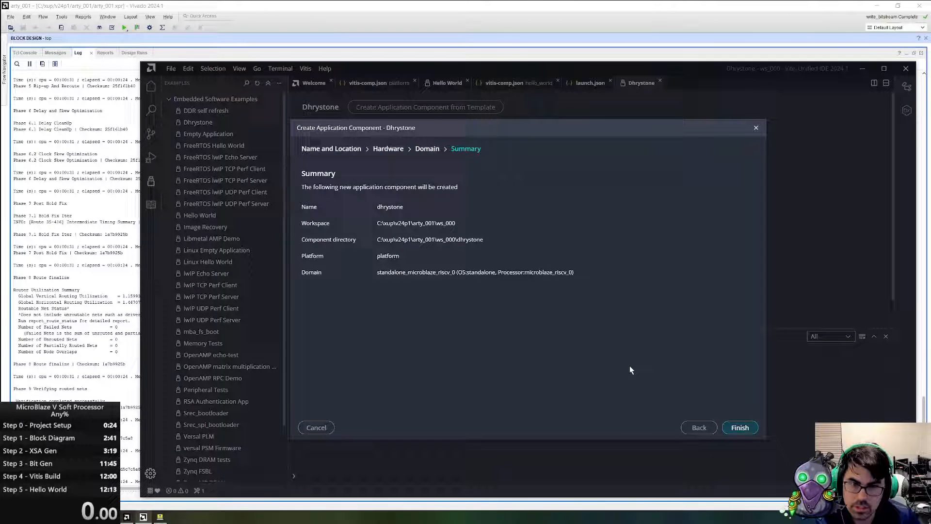
{"action": "left_click", "coordinate": [738, 426]}
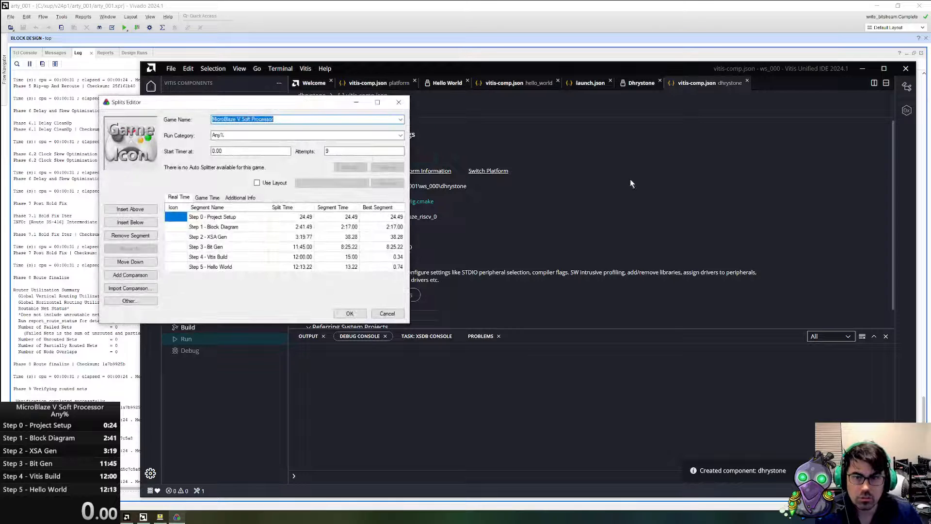
- Open the Splits Editor and move its window clear of the Vitis workspace
{"action": "left_click_drag", "start_coordinate": [267, 102], "coordinate": [561, 147]}
{"action": "left_click_drag", "start_coordinate": [545, 151], "coordinate": [930, 257]}
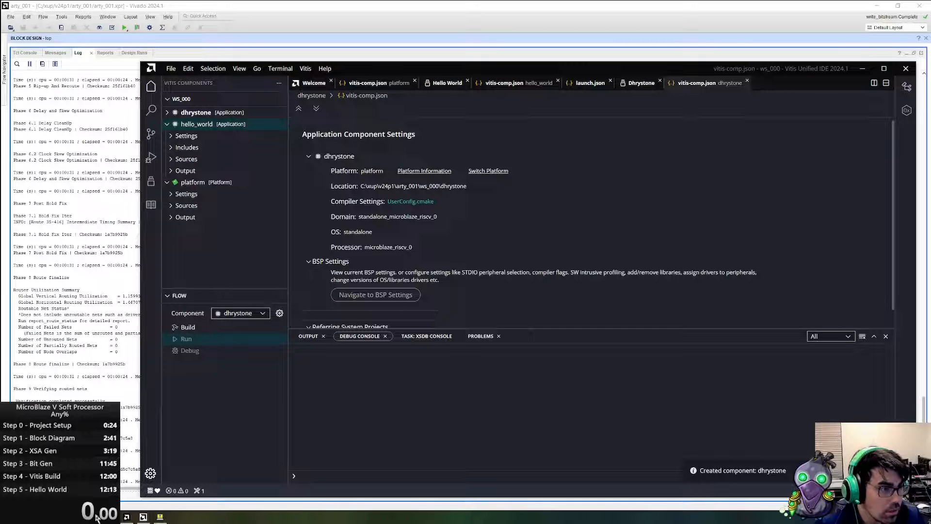
{"action": "double_click", "coordinate": [80, 424]}
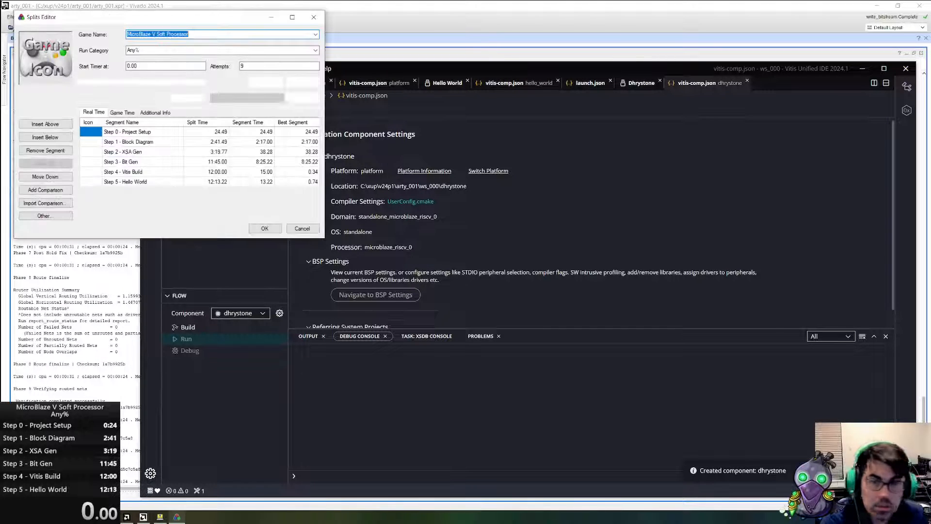
{"action": "left_click_drag", "start_coordinate": [180, 17], "coordinate": [0, 19]}
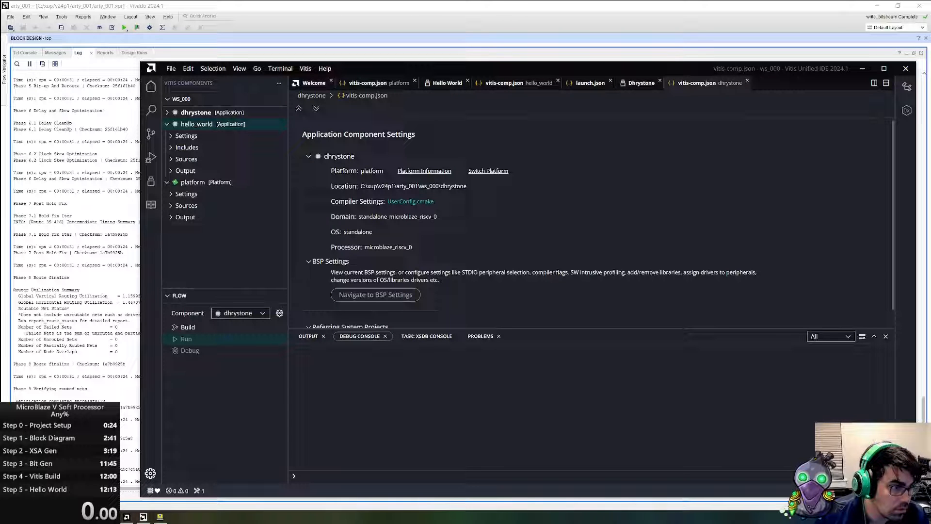
{"action": "left_click_drag", "start_coordinate": [0, 23], "coordinate": [0, 34]}
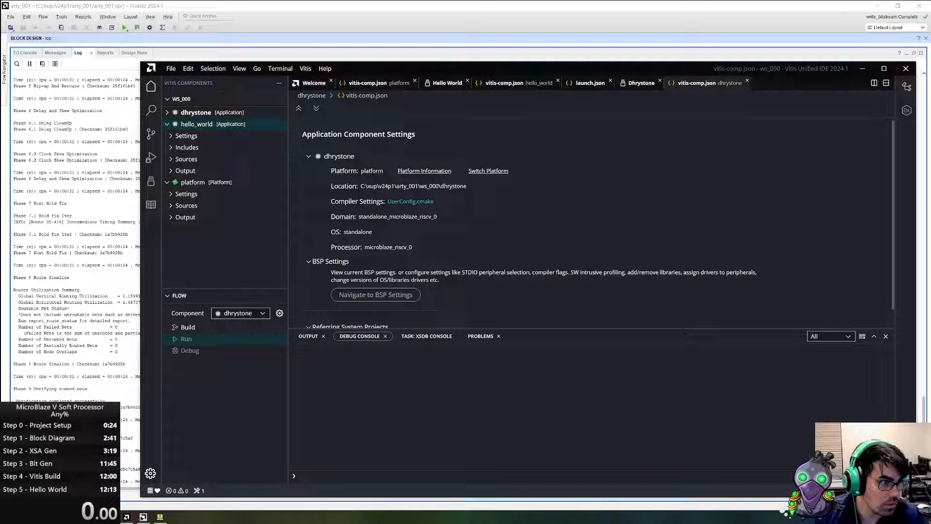
{"action": "left_click_drag", "start_coordinate": [175, 26], "coordinate": [930, 146]}
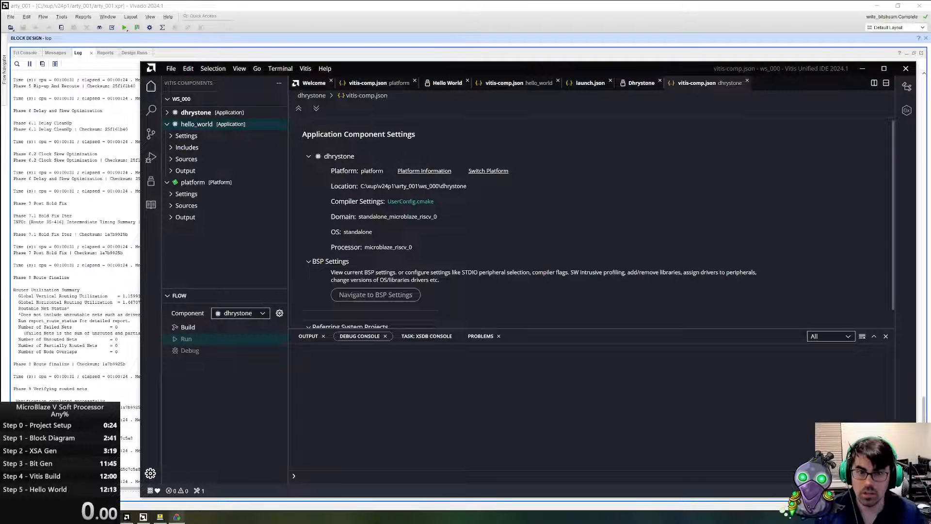
- Build the dhrystone component, then maximize Vitis and examine the errors in the build output
{"action": "left_click", "coordinate": [204, 112]}
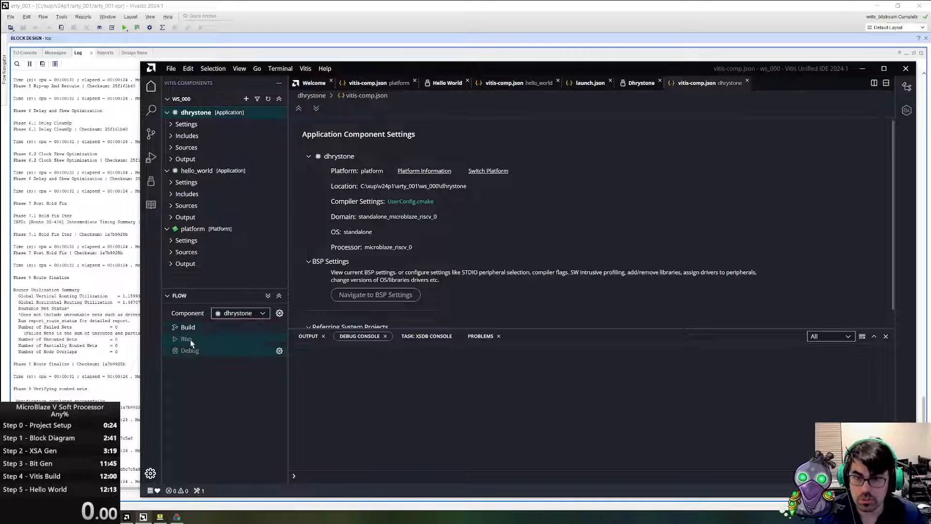
{"action": "left_click", "coordinate": [262, 328]}
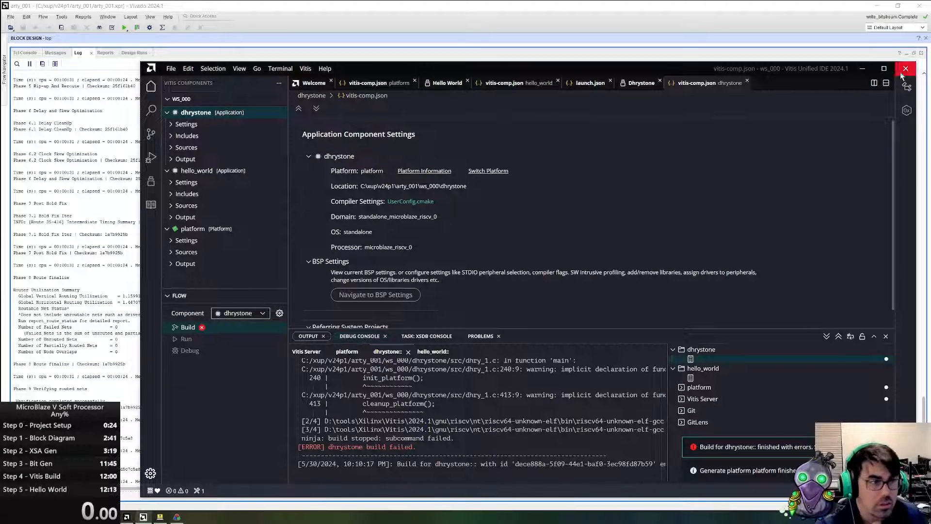
{"action": "left_click", "coordinate": [883, 69]}
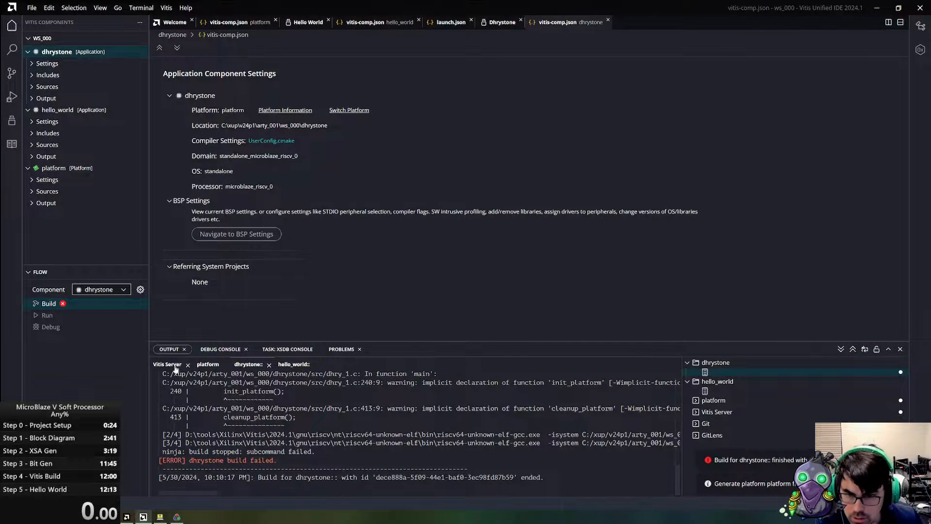
{"action": "scroll", "coordinate": [277, 455], "scroll_direction": "up", "scroll_amount": 2}
{"action": "scroll", "coordinate": [276, 455], "scroll_direction": "up", "scroll_amount": 2}
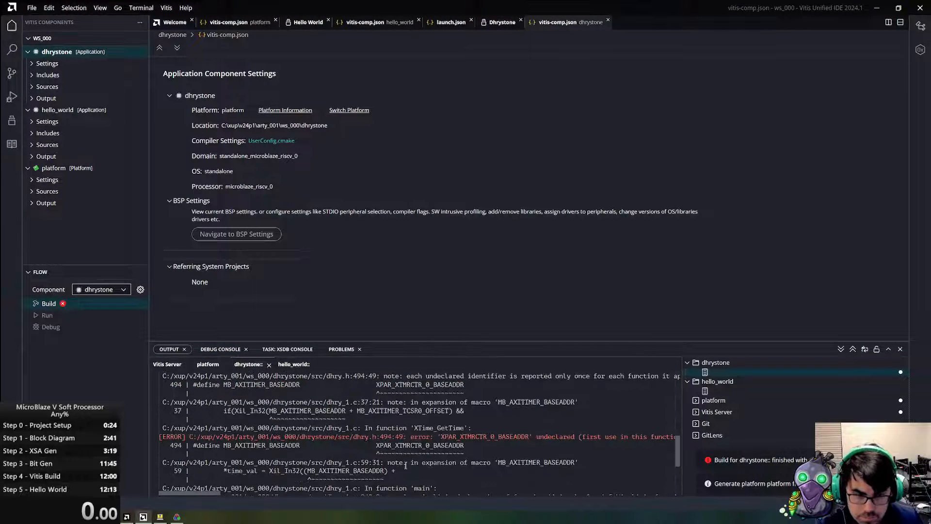
{"action": "left_click_drag", "start_coordinate": [460, 437], "coordinate": [527, 439]}
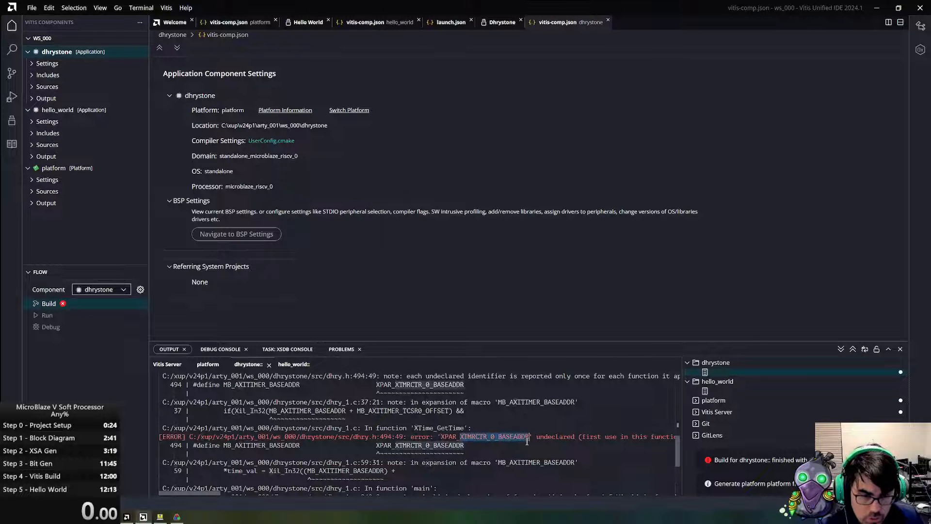
{"action": "scroll", "coordinate": [528, 494], "scroll_direction": "up", "scroll_amount": 9}
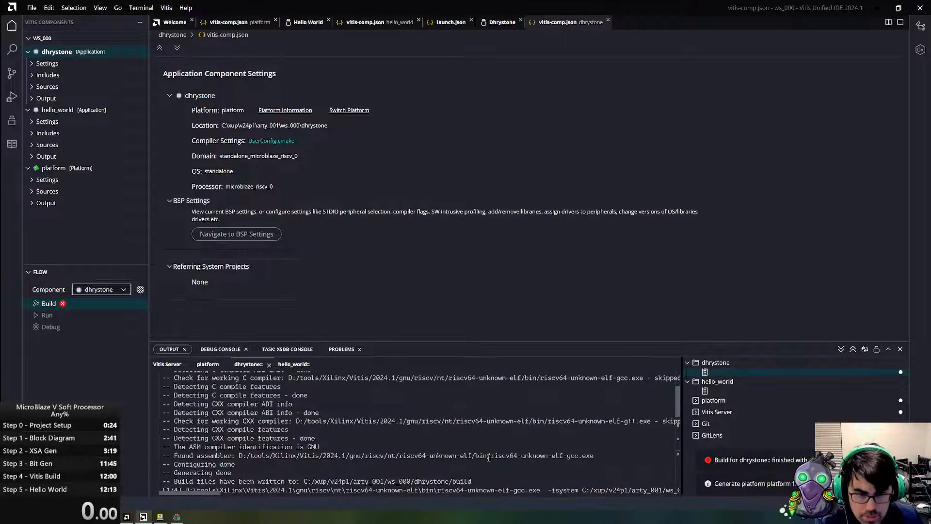
- Switch to Vivado, restore the maximized log to its normal size and enlarge the block diagram area
{"action": "key", "text": "alt+Tab"}
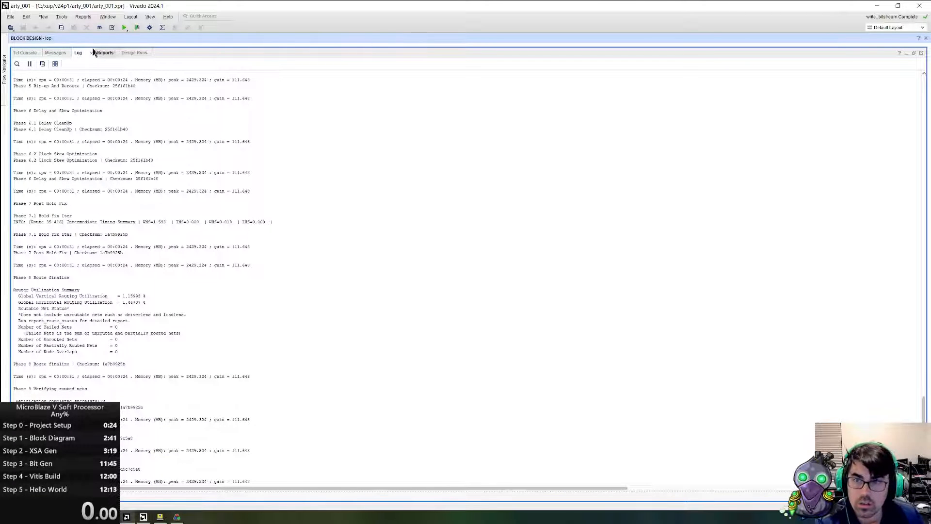
{"action": "double_click", "coordinate": [78, 53]}
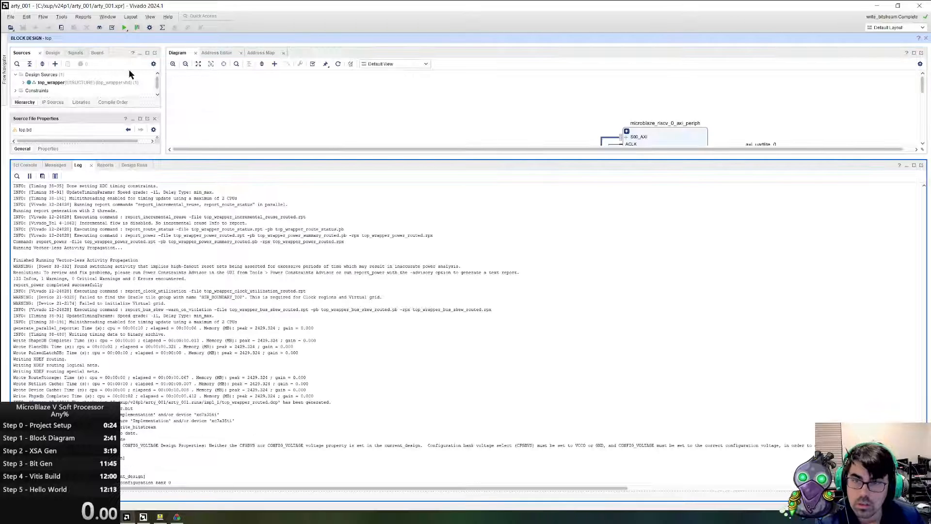
{"action": "left_click_drag", "start_coordinate": [588, 151], "coordinate": [601, 377]}
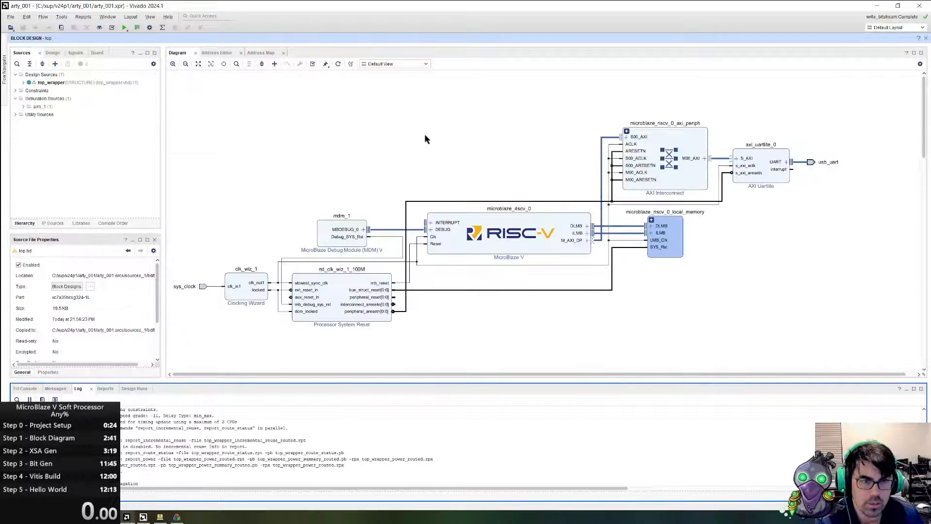
- Add an AXI Timer to the block design and connect its S_AXI interface with connection automation
{"action": "right_click", "coordinate": [427, 137]}
{"action": "left_click", "coordinate": [450, 197]}
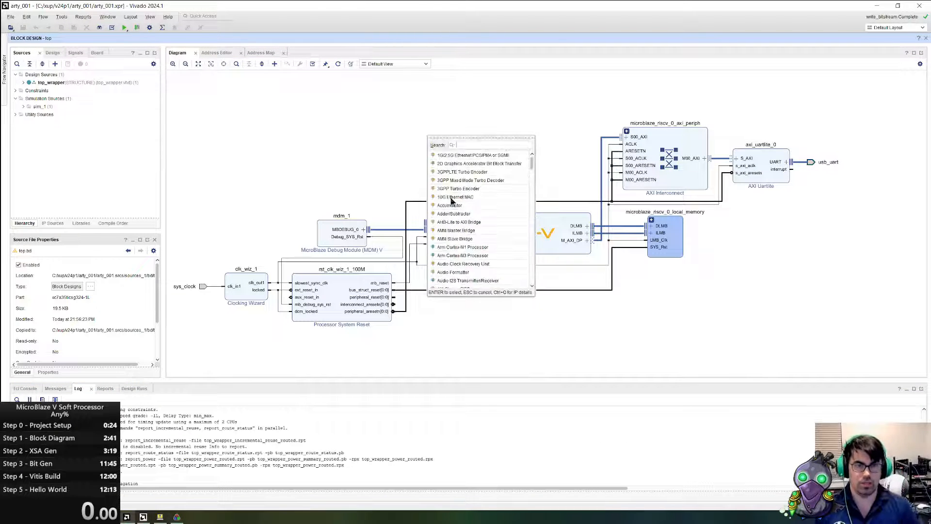
{"action": "type", "text": "timer"}
{"action": "double_click", "coordinate": [469, 165]}
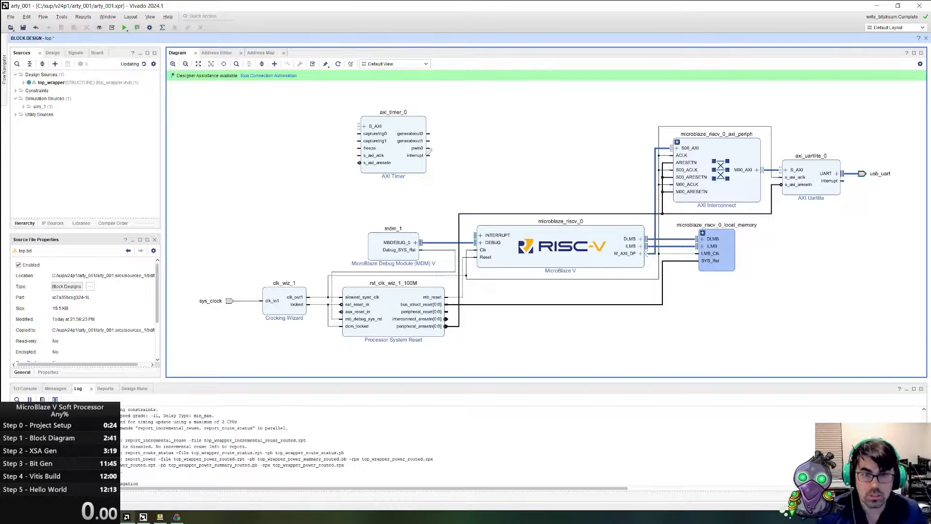
{"action": "left_click", "coordinate": [255, 75]}
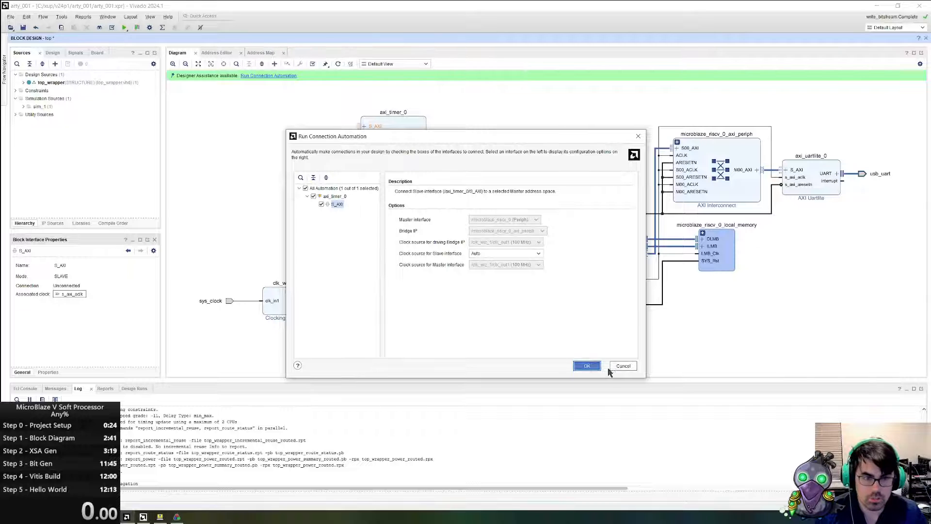
{"action": "left_click", "coordinate": [591, 367]}
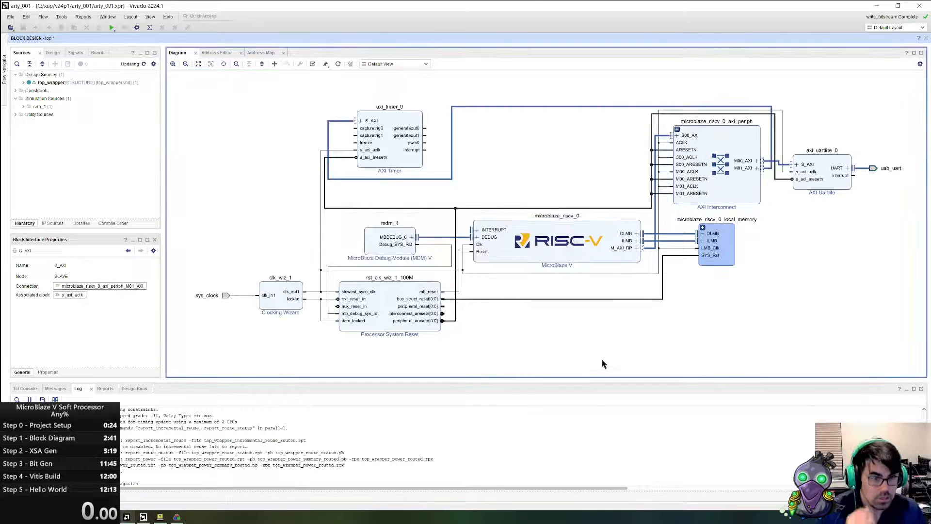
- Add an AXI Interrupt Controller to the block design
{"action": "right_click", "coordinate": [483, 188]}
{"action": "left_click", "coordinate": [509, 248]}
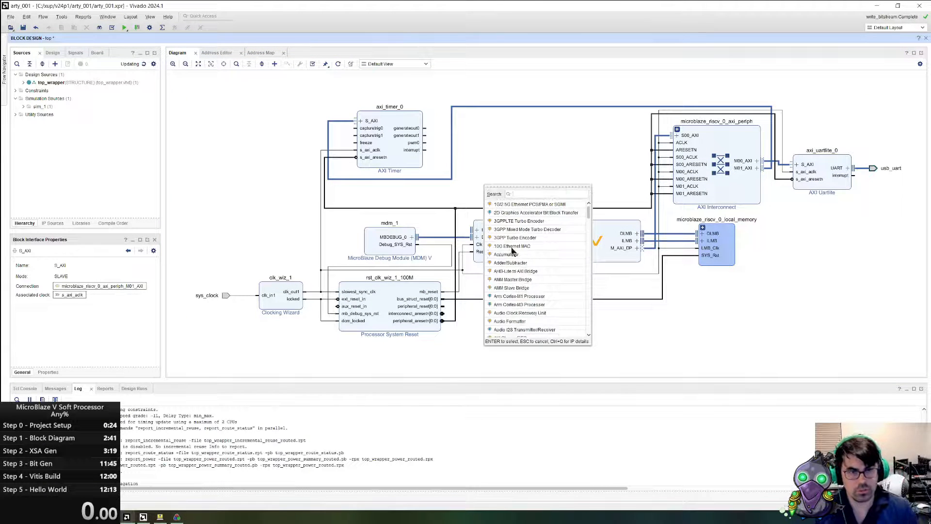
{"action": "type", "text": "inte"}
{"action": "key", "text": "Down"}
{"action": "key", "text": "Down"}
{"action": "key", "text": "Down"}
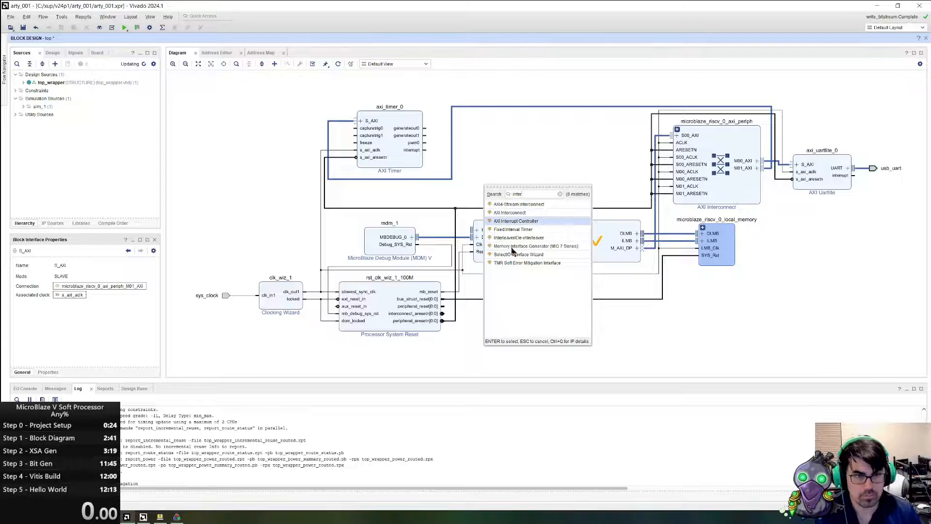
{"action": "key", "text": "Return"}
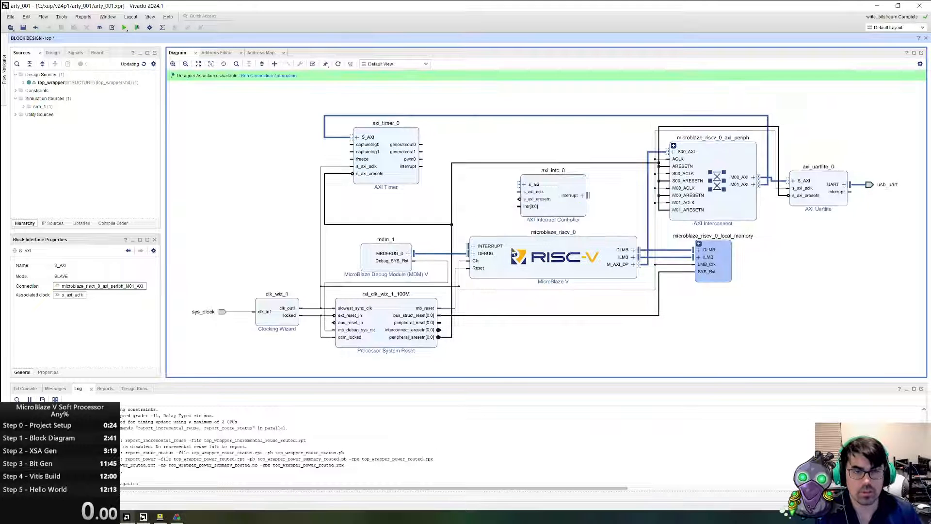
- Connect the interrupt controller's s_axi interface with connection automation and wire its interrupt output to the MicroBlaze V INTERRUPT input
{"action": "left_click", "coordinate": [274, 76]}
{"action": "left_click", "coordinate": [591, 366]}
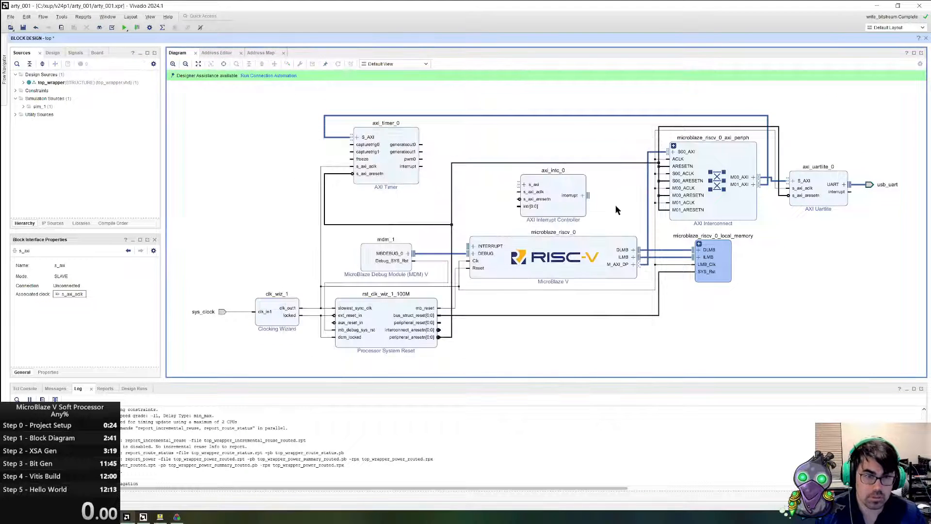
{"action": "left_click_drag", "start_coordinate": [586, 179], "coordinate": [464, 228]}
- Add a Concat block and wire the AXI Timer and AXI Uartlite interrupts through it to the interrupt controller's intr input
{"action": "right_click", "coordinate": [401, 206]}
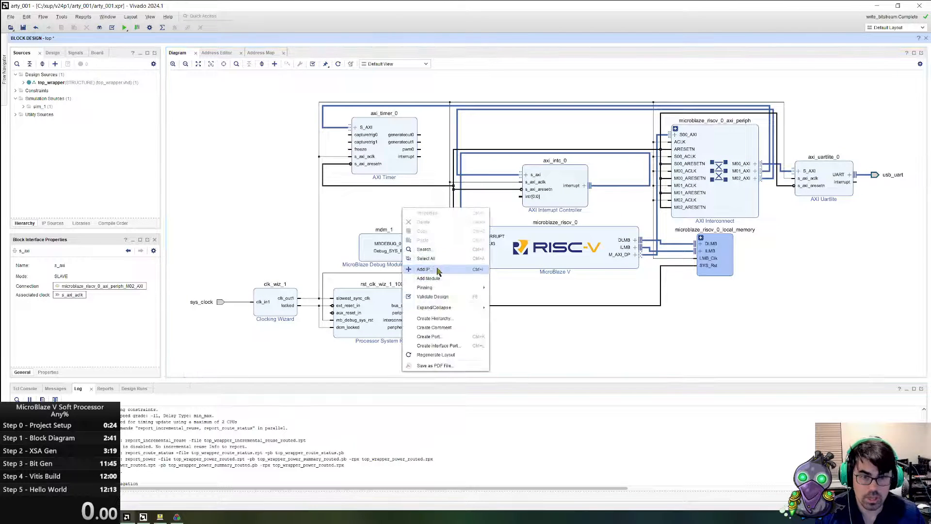
{"action": "left_click", "coordinate": [437, 269]}
{"action": "type", "text": "concat"}
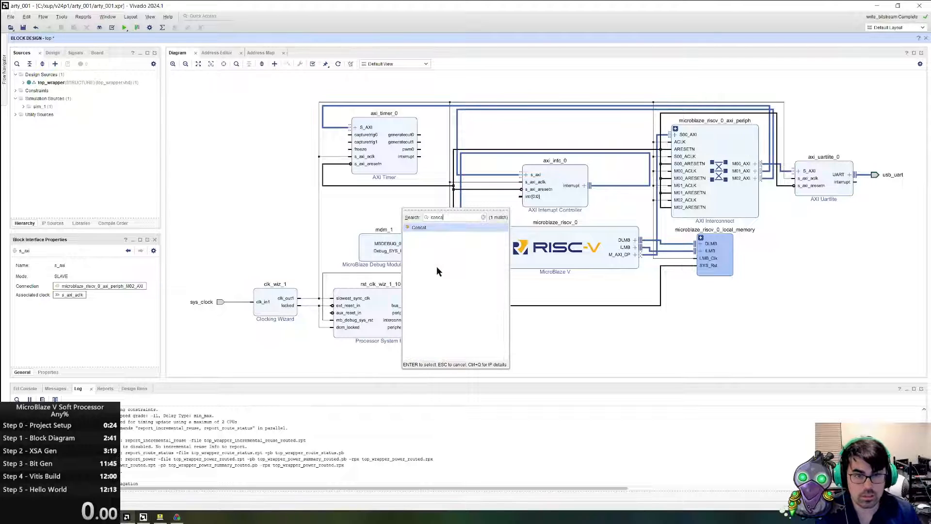
{"action": "key", "text": "Return"}
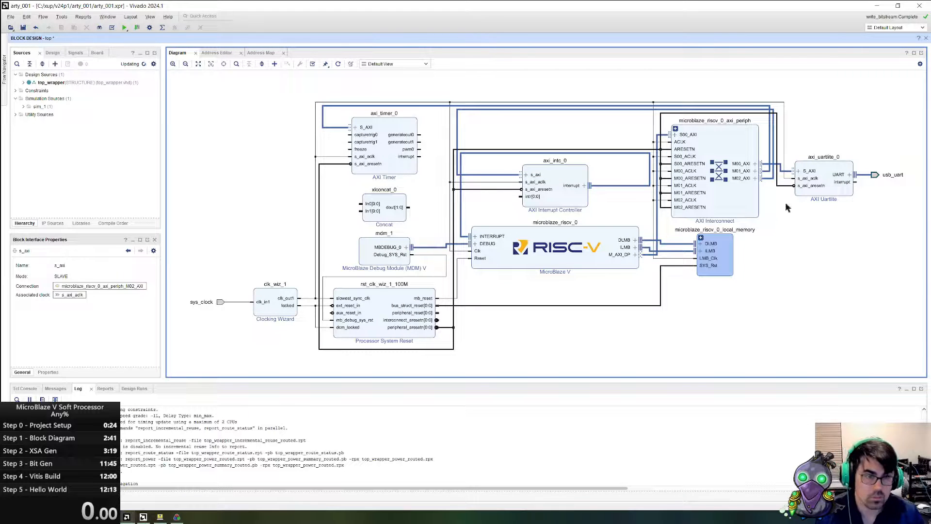
{"action": "left_click_drag", "start_coordinate": [419, 157], "coordinate": [350, 210]}
{"action": "left_click_drag", "start_coordinate": [410, 201], "coordinate": [523, 193]}
- Re-customize the MicroBlaze V processor to use 1 stream link
{"action": "left_click", "coordinate": [568, 264]}
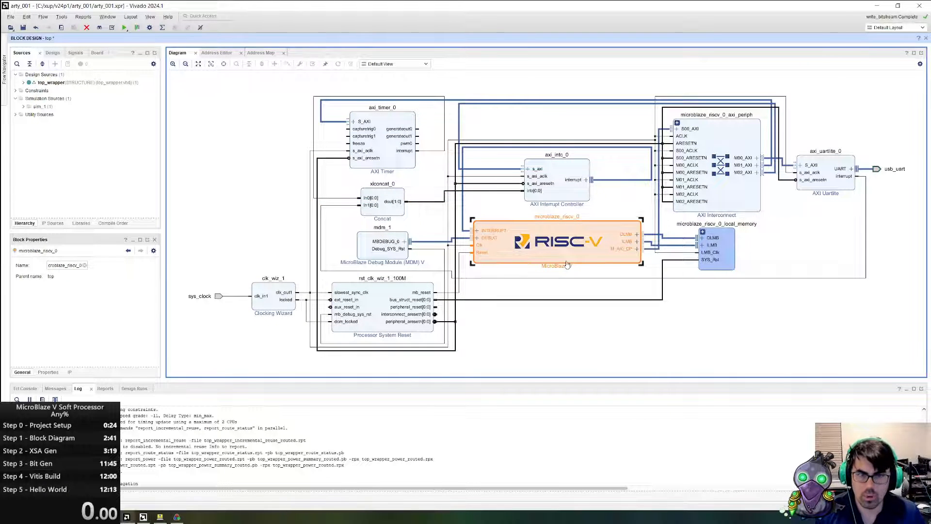
{"action": "double_click", "coordinate": [567, 265]}
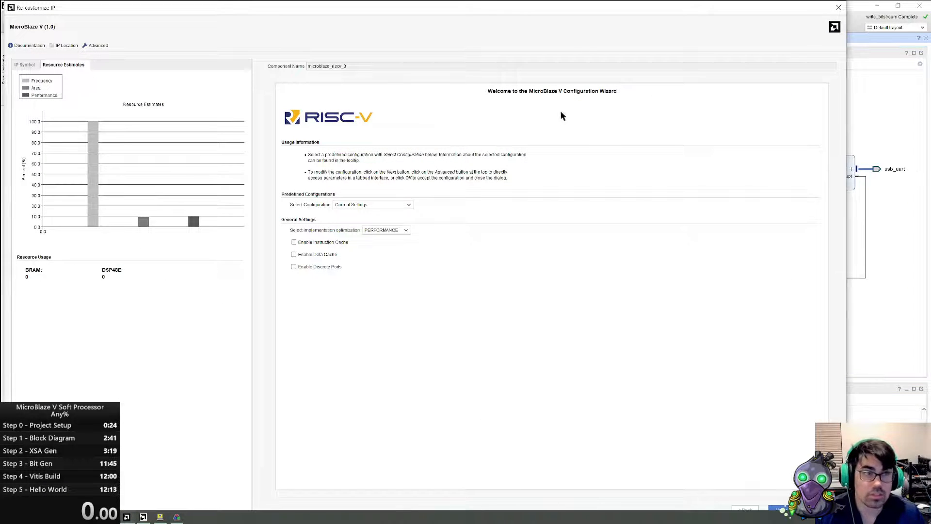
{"action": "double_click", "coordinate": [580, 7]}
{"action": "left_click_drag", "start_coordinate": [626, 7], "coordinate": [511, 28]}
{"action": "left_click", "coordinate": [798, 406]}
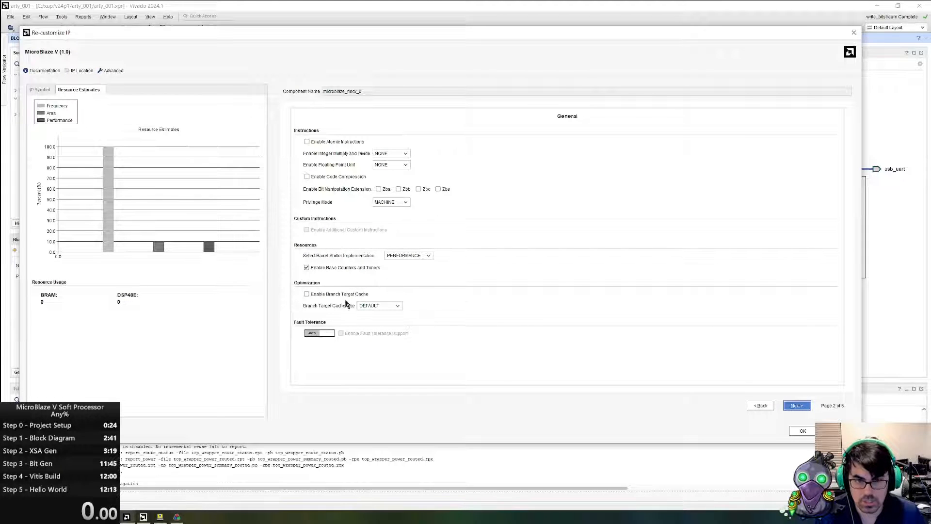
{"action": "left_click", "coordinate": [797, 405]}
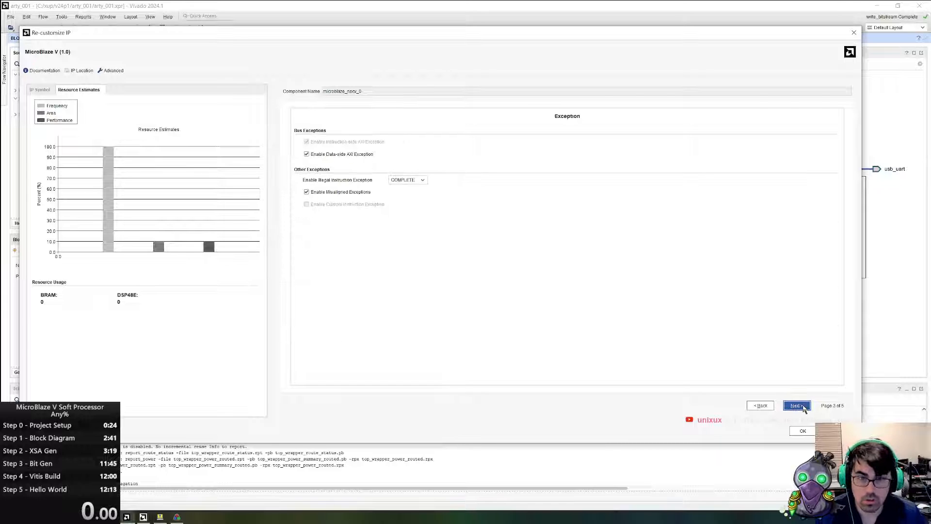
{"action": "left_click", "coordinate": [805, 406]}
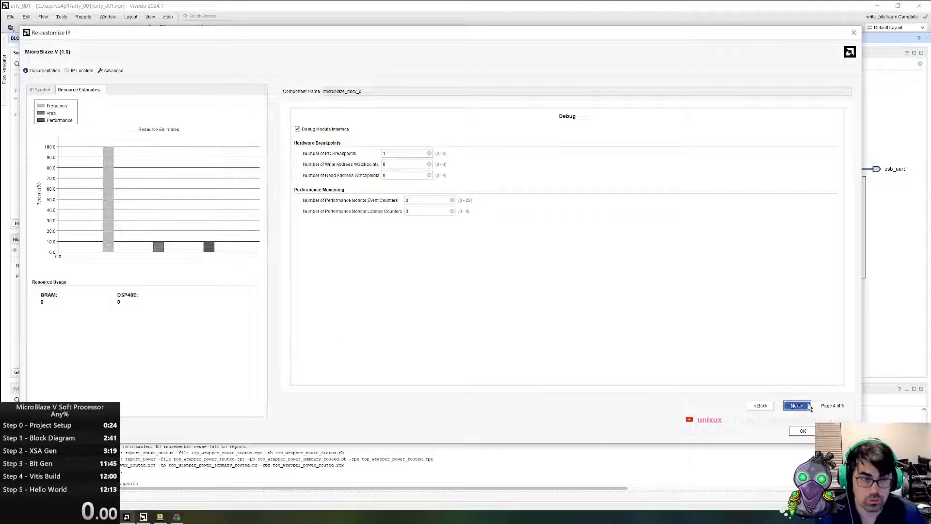
{"action": "left_click", "coordinate": [797, 405]}
{"action": "double_click", "coordinate": [368, 225]}
{"action": "type", "text": "1"}
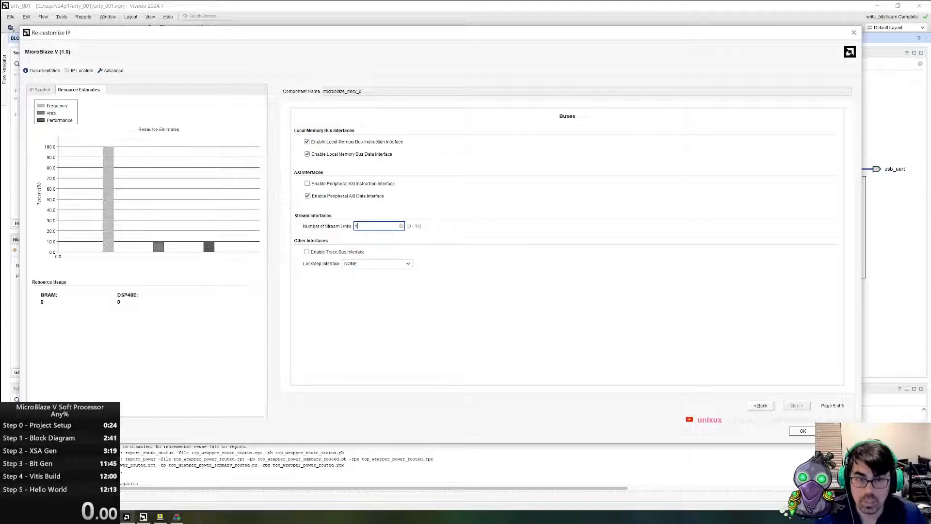
{"action": "left_click", "coordinate": [802, 431]}
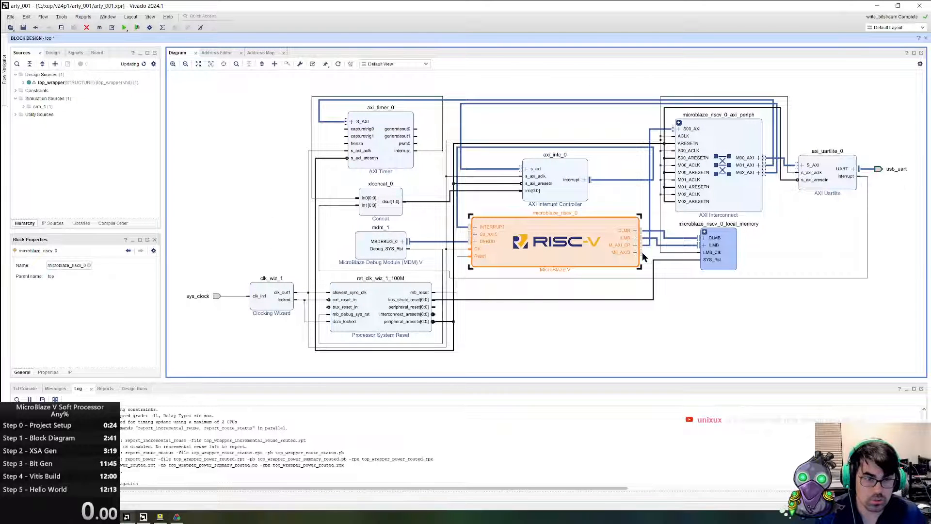
- Loop the processor's M0_AXIS port directly to its S0_AXIS port and add an AXI4-Stream Data FIFO to the block design
{"action": "left_click_drag", "start_coordinate": [639, 252], "coordinate": [475, 234]}
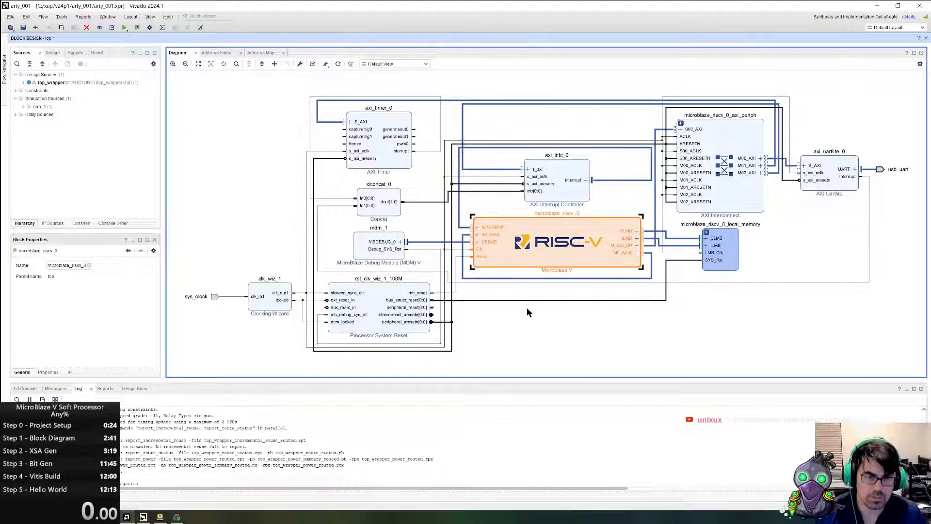
{"action": "left_click", "coordinate": [621, 407]}
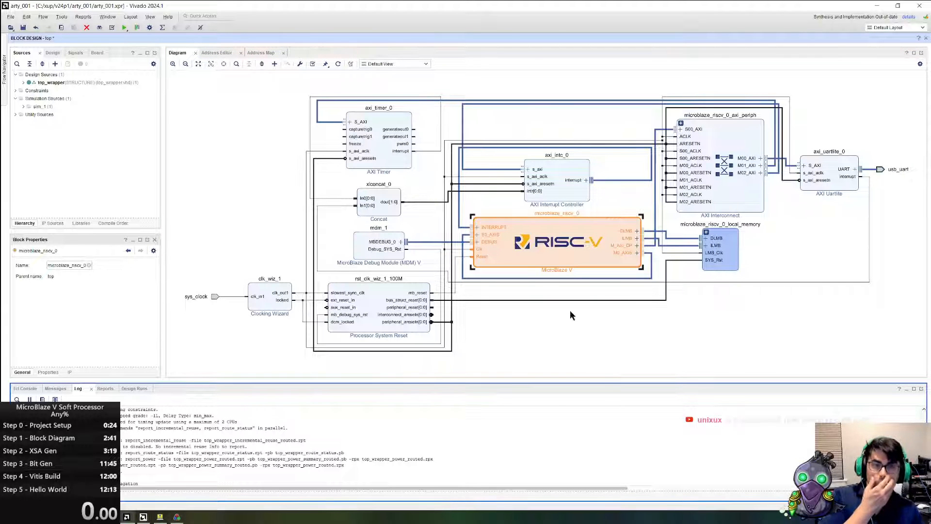
{"action": "right_click", "coordinate": [553, 293]}
{"action": "left_click", "coordinate": [586, 386]}
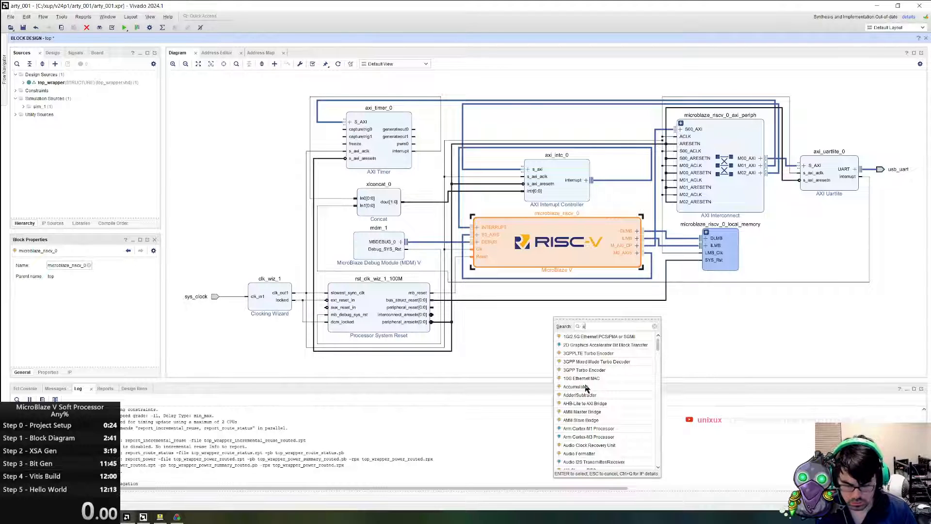
{"action": "type", "text": "stream"}
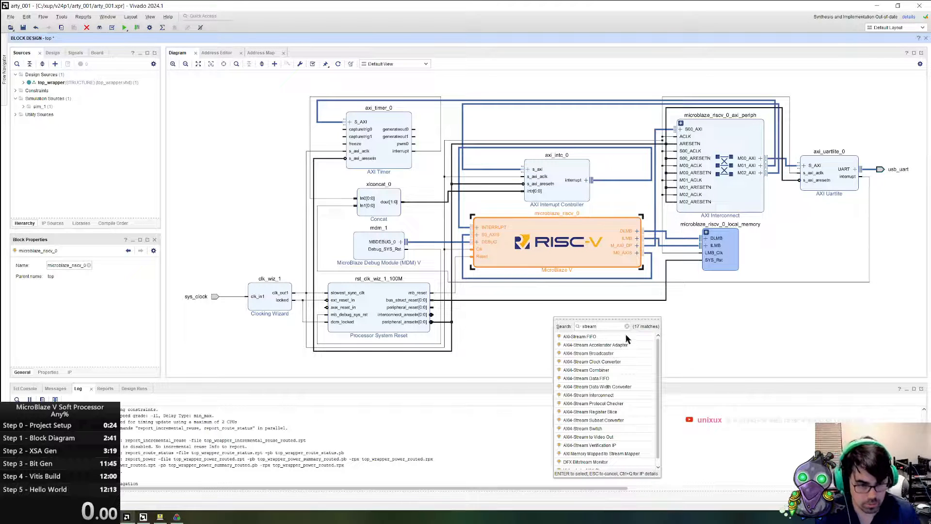
{"action": "double_click", "coordinate": [603, 379]}
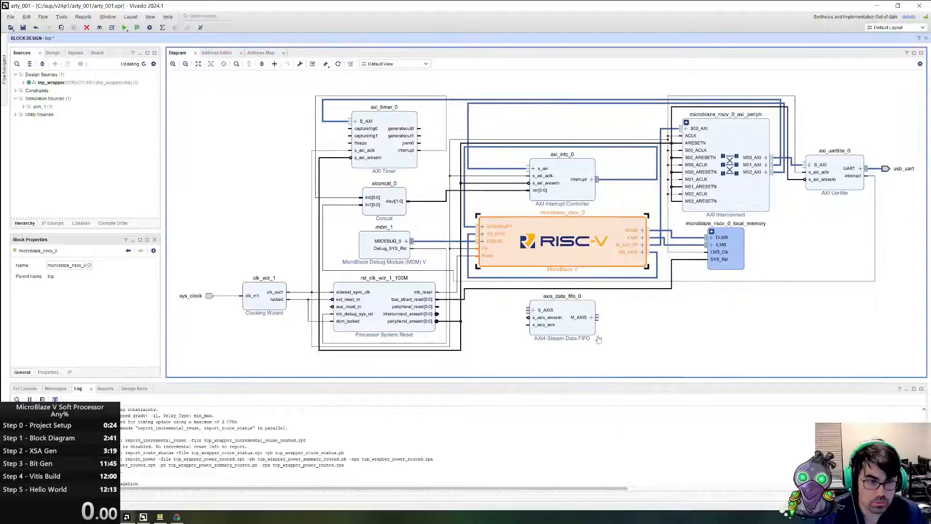
- Replace the direct stream loop by routing M0_AXIS into the FIFO's S_AXIS and the FIFO's M_AXIS into the processor's S0_AXIS
{"action": "left_click", "coordinate": [648, 277]}
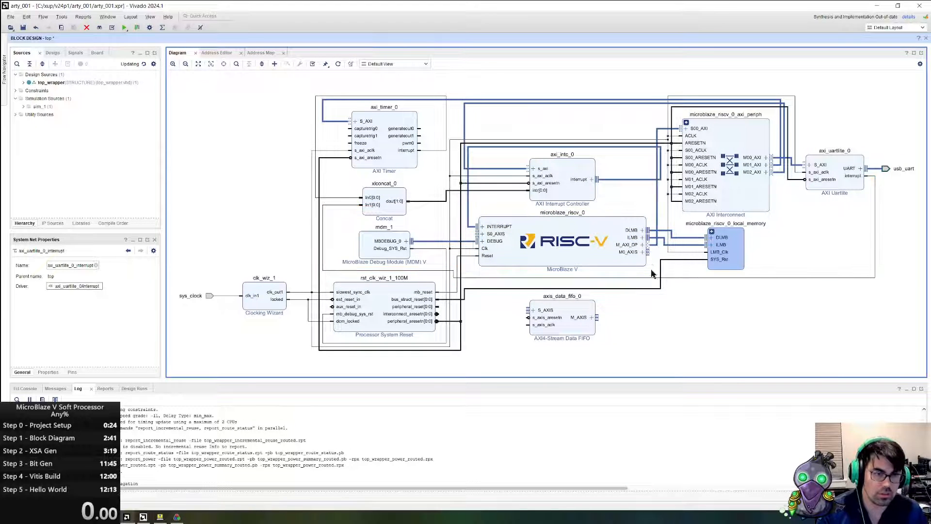
{"action": "left_click_drag", "start_coordinate": [647, 252], "coordinate": [528, 309]}
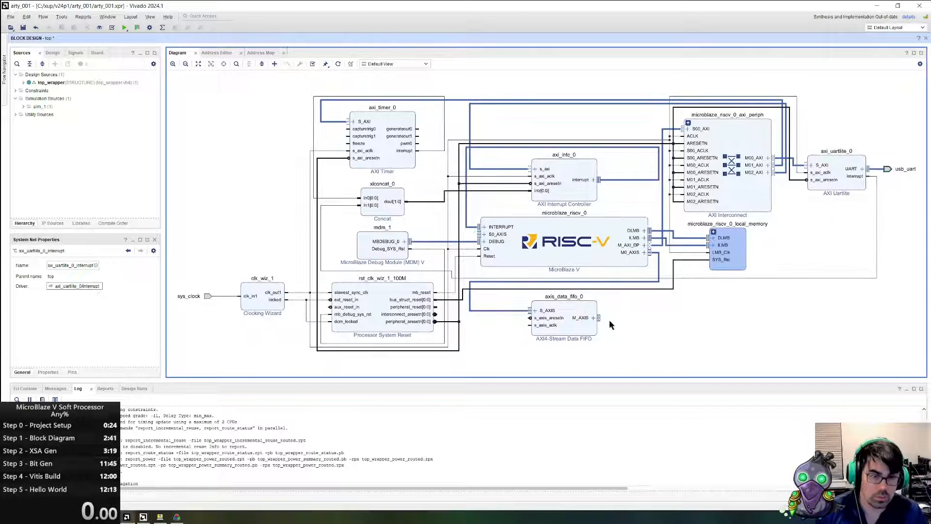
{"action": "left_click_drag", "start_coordinate": [599, 317], "coordinate": [479, 234]}
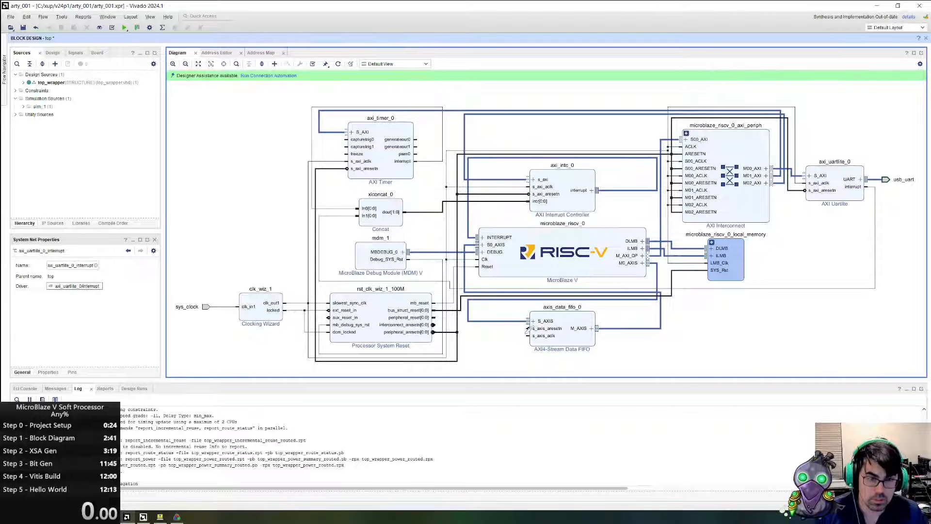
- Wire the FIFO's s_axis_aclk to the processor clock net and its s_axis_aresetn to the peripheral reset net
{"action": "left_click_drag", "start_coordinate": [530, 335], "coordinate": [481, 259]}
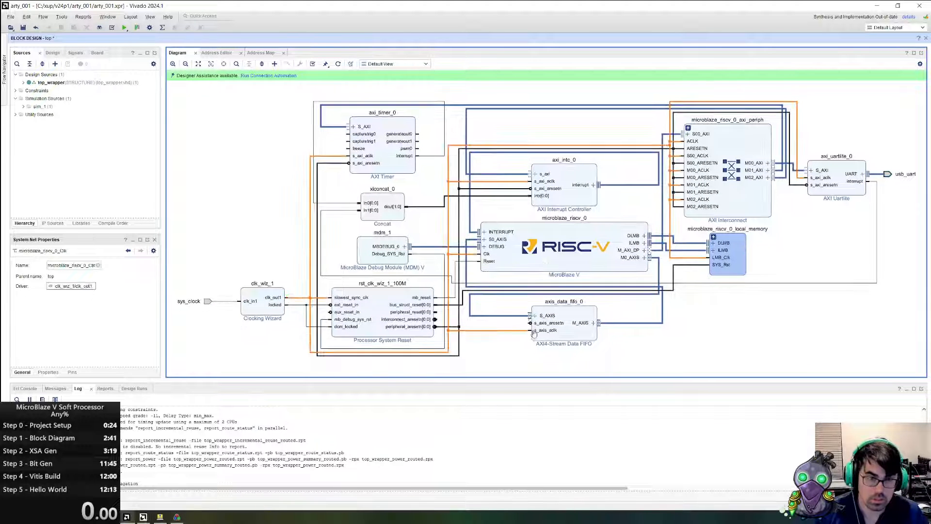
{"action": "left_click_drag", "start_coordinate": [531, 321], "coordinate": [670, 237]}
{"action": "left_click_drag", "start_coordinate": [684, 207], "coordinate": [684, 207]}
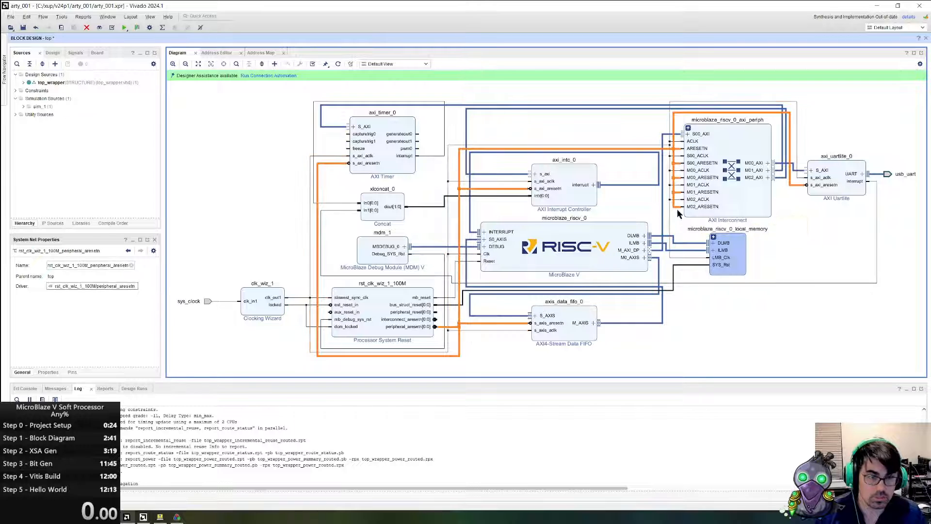
- Set the AXI4-Stream Data FIFO's depth to 16
{"action": "double_click", "coordinate": [576, 337]}
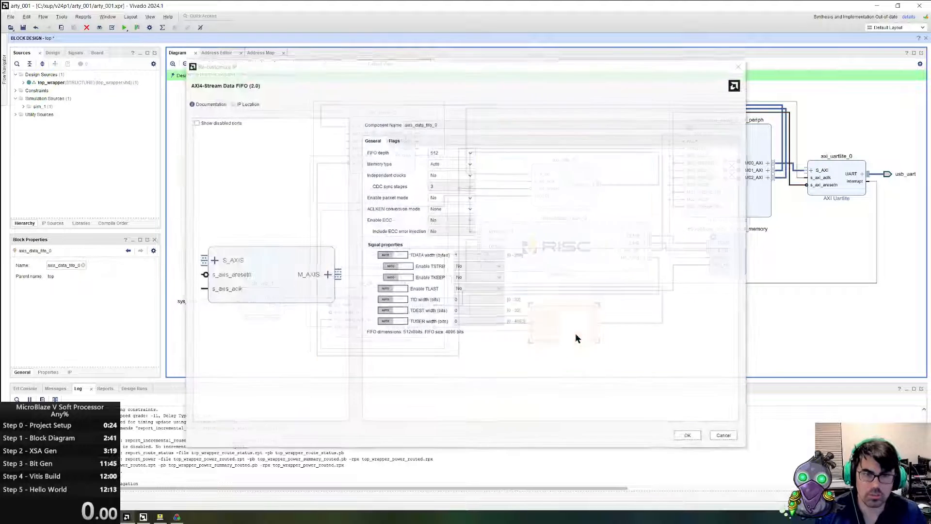
{"action": "left_click", "coordinate": [471, 152]}
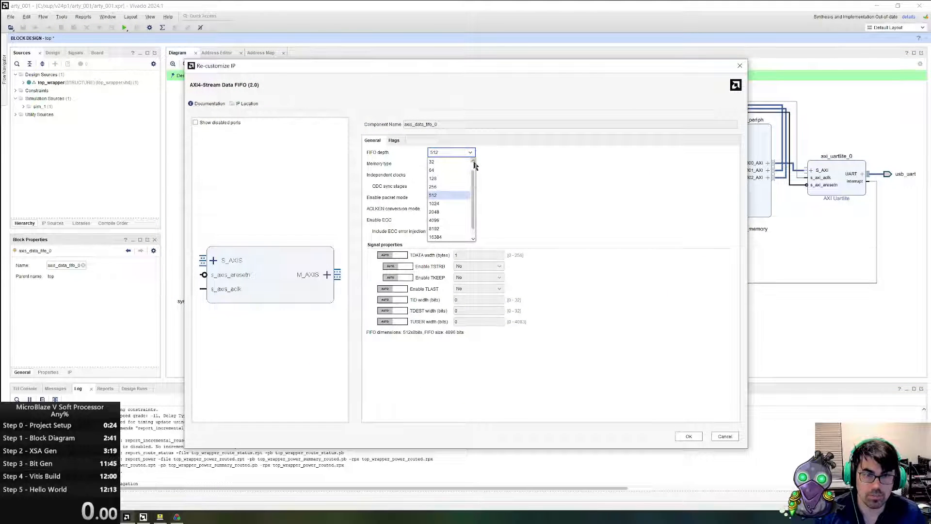
{"action": "scroll", "coordinate": [434, 168], "scroll_direction": "up", "scroll_amount": 1}
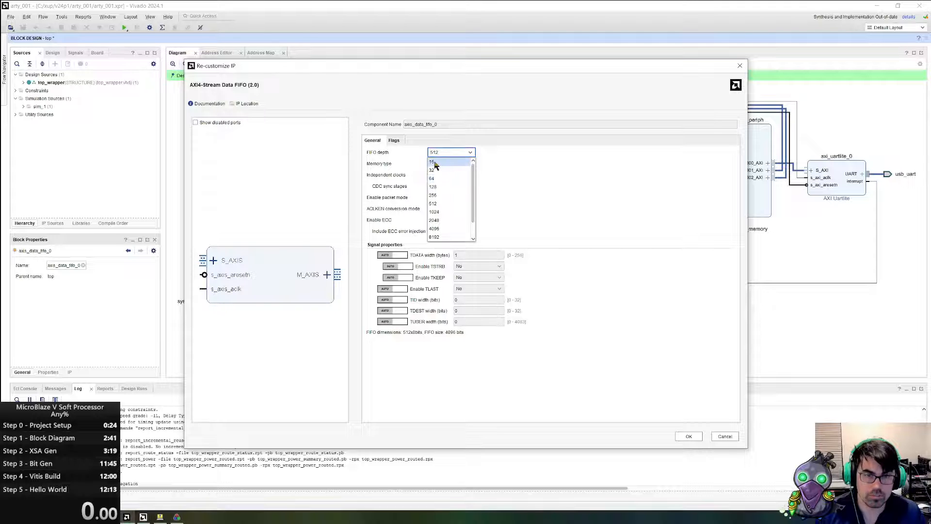
{"action": "left_click", "coordinate": [433, 162]}
{"action": "left_click", "coordinate": [689, 436]}
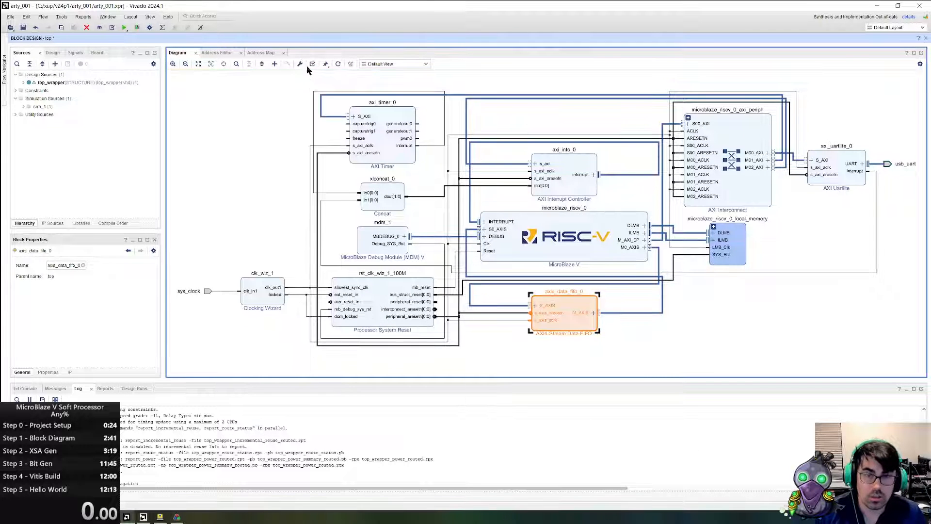
- Regenerate the block diagram layout, validate the design and save it
{"action": "left_click", "coordinate": [338, 63]}
{"action": "key", "text": "F6"}
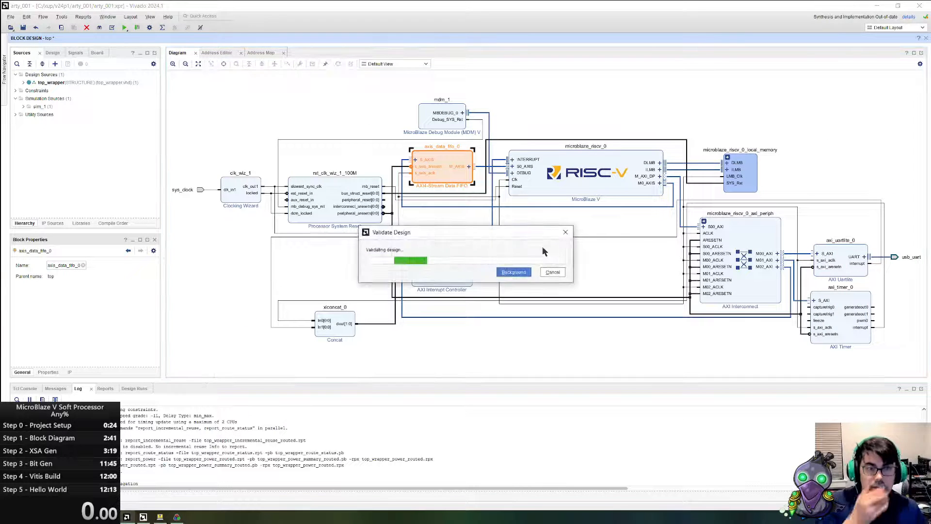
{"action": "left_click", "coordinate": [466, 271]}
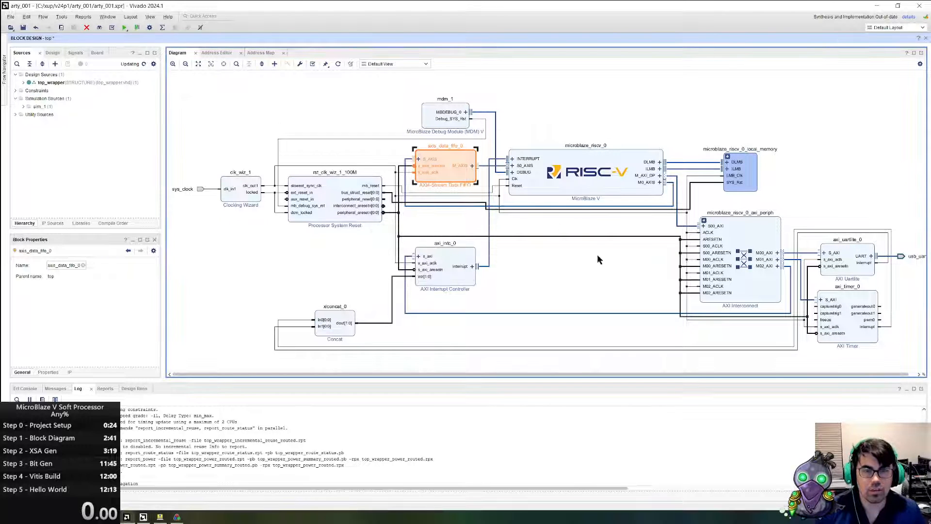
{"action": "key", "text": "ctrl+s"}
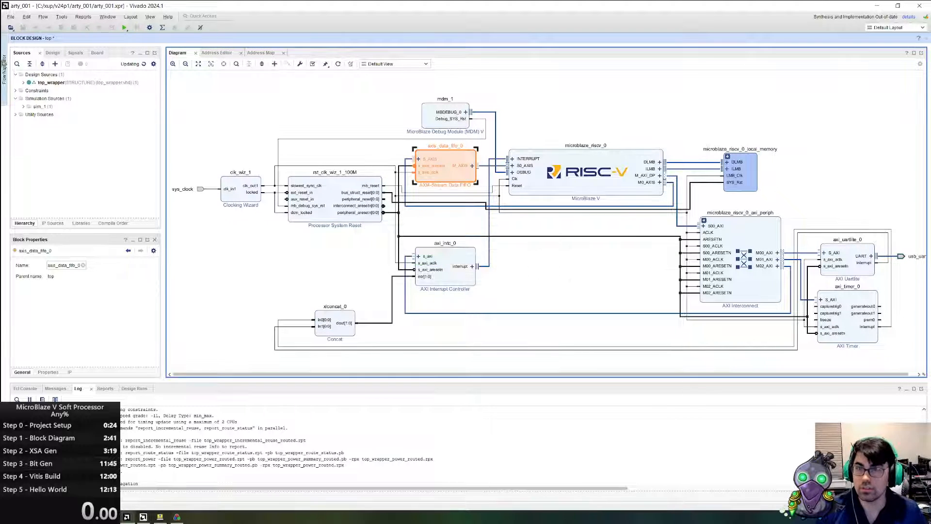
- Generate the block design's output products out of context per IP on the local host with 8 jobs
{"action": "left_click", "coordinate": [4, 68]}
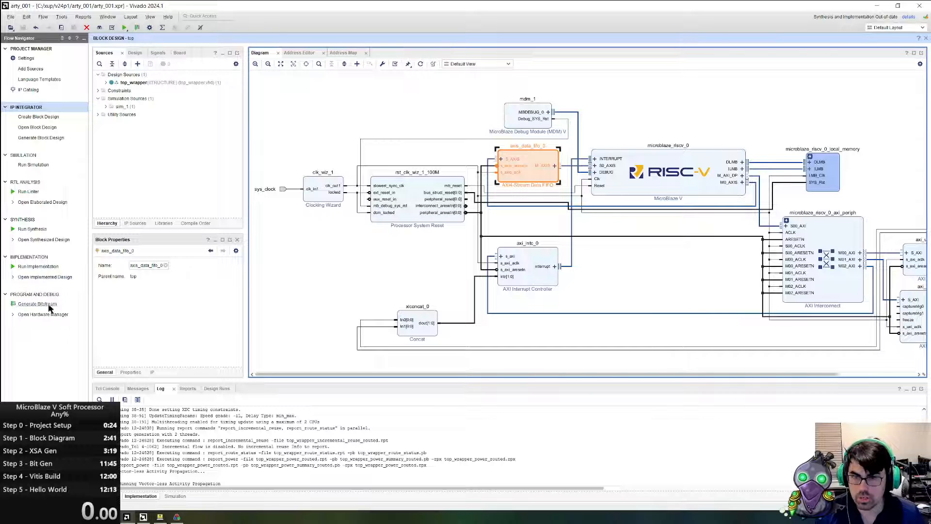
{"action": "left_click", "coordinate": [48, 140]}
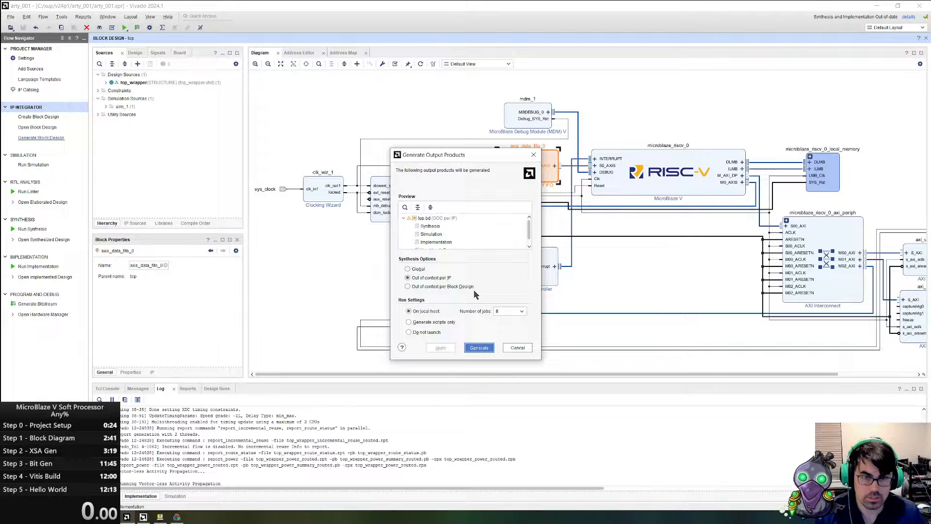
{"action": "left_click", "coordinate": [478, 347]}
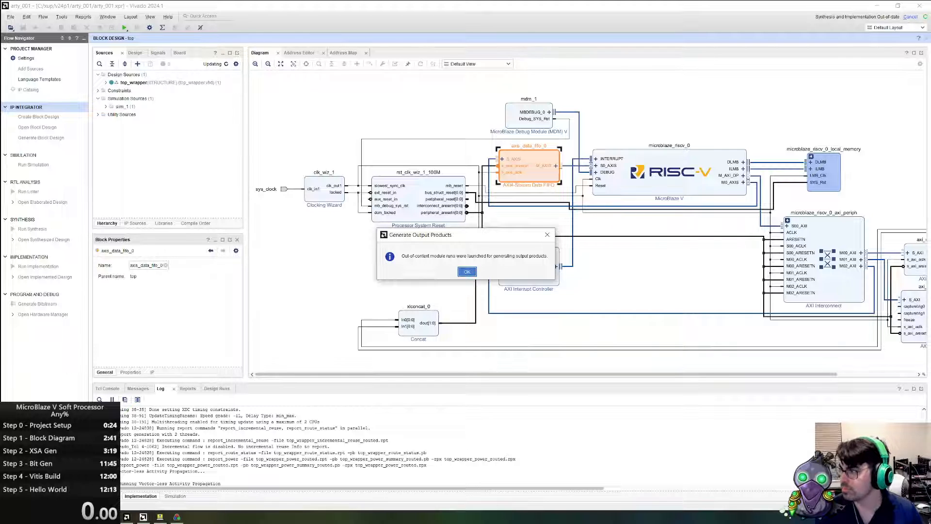
{"action": "left_click", "coordinate": [467, 271]}
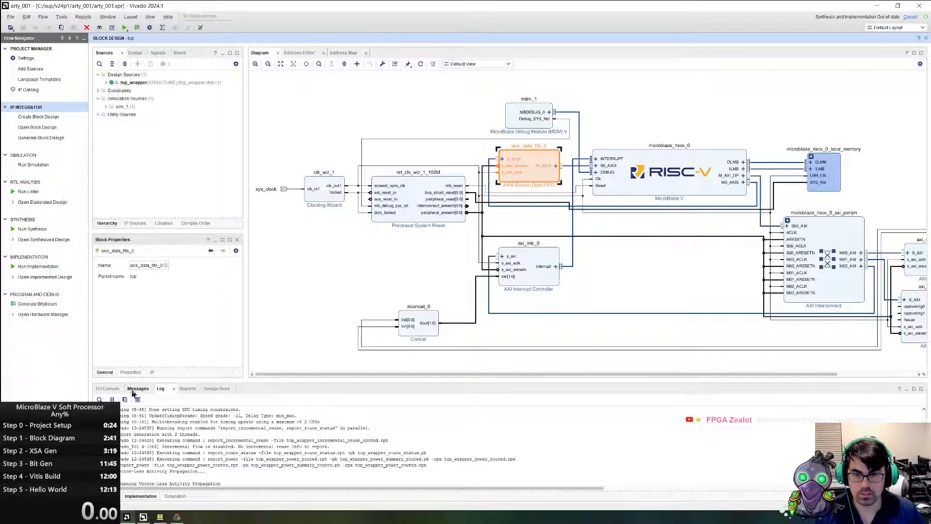
- Enlarge the log area and examine the dlmb_bram_if_cntlr and xbar out-of-context synthesis logs
{"action": "left_click_drag", "start_coordinate": [139, 381], "coordinate": [160, 243]}
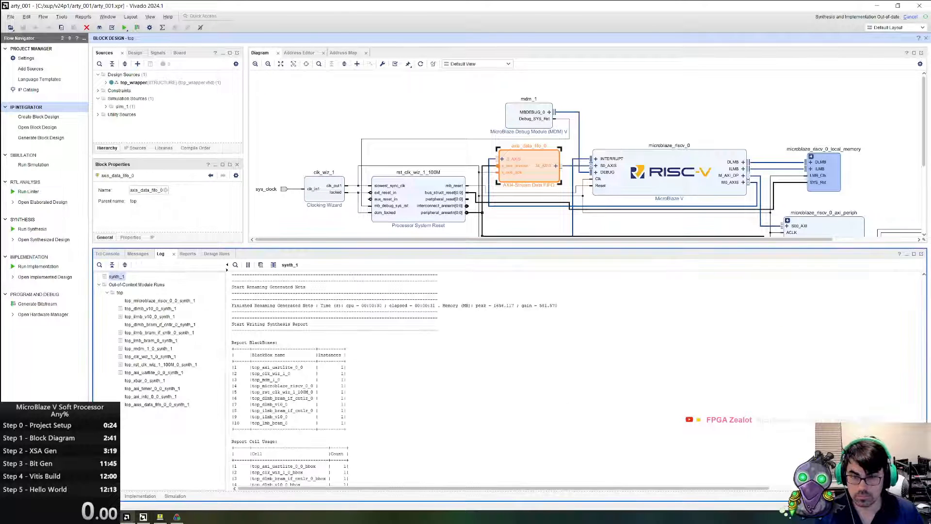
{"action": "left_click", "coordinate": [131, 325]}
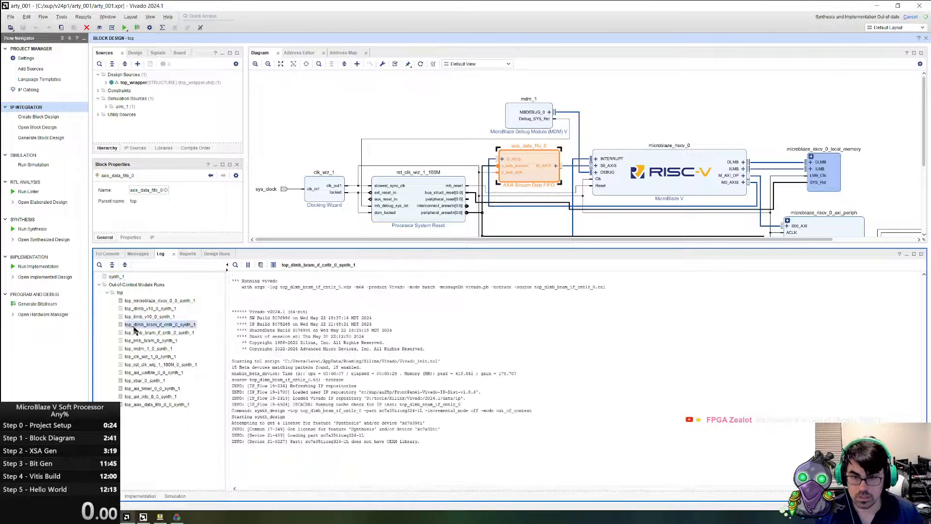
{"action": "left_click", "coordinate": [145, 381]}
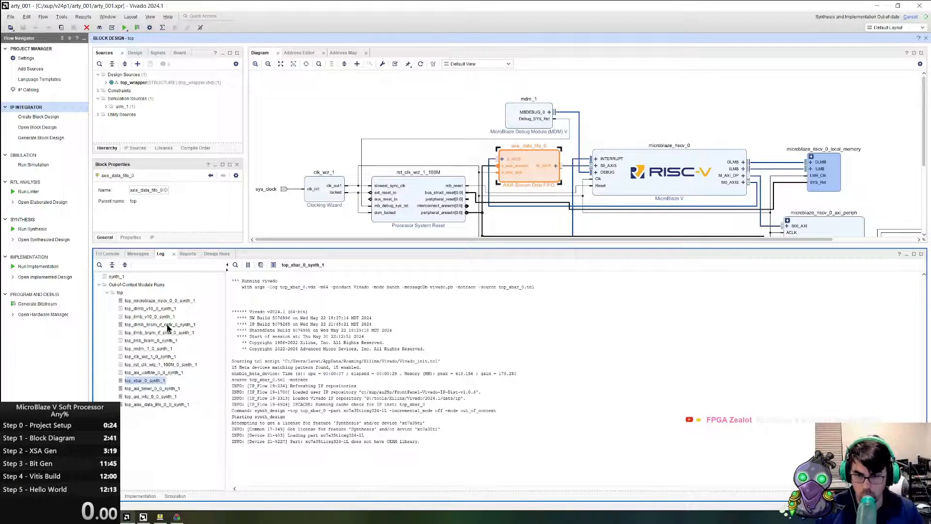
- Switch to Vitis, create a ws_001 folder inside arty_001 and open it as the workspace
{"action": "left_click", "coordinate": [144, 517]}
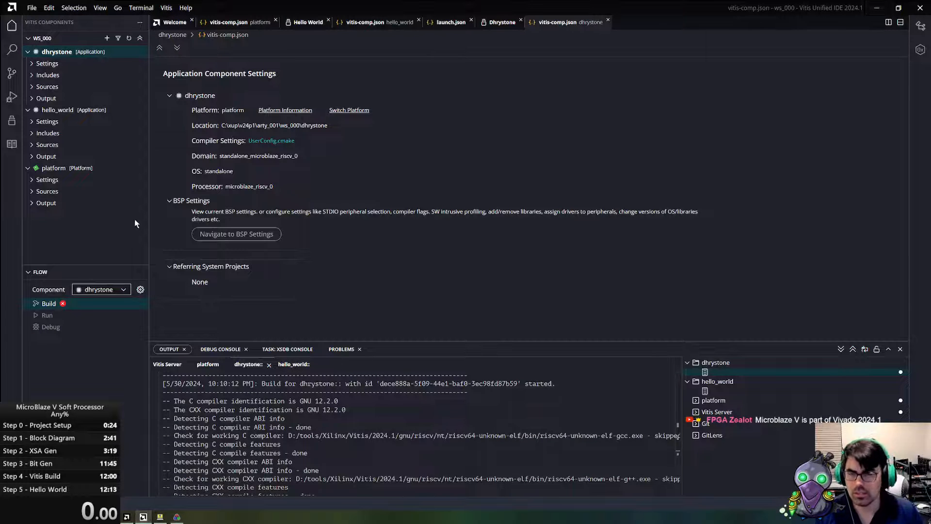
{"action": "left_click", "coordinate": [32, 8]}
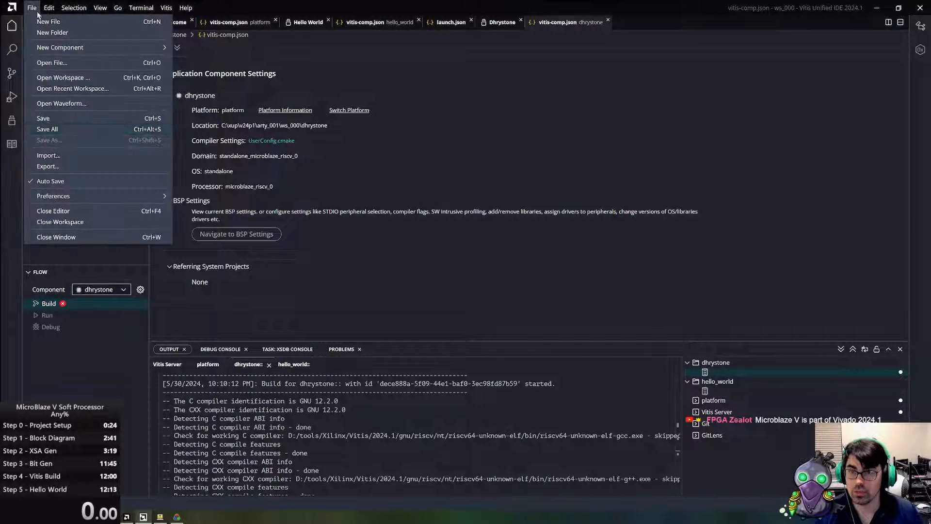
{"action": "mouse_move", "coordinate": [83, 197]}
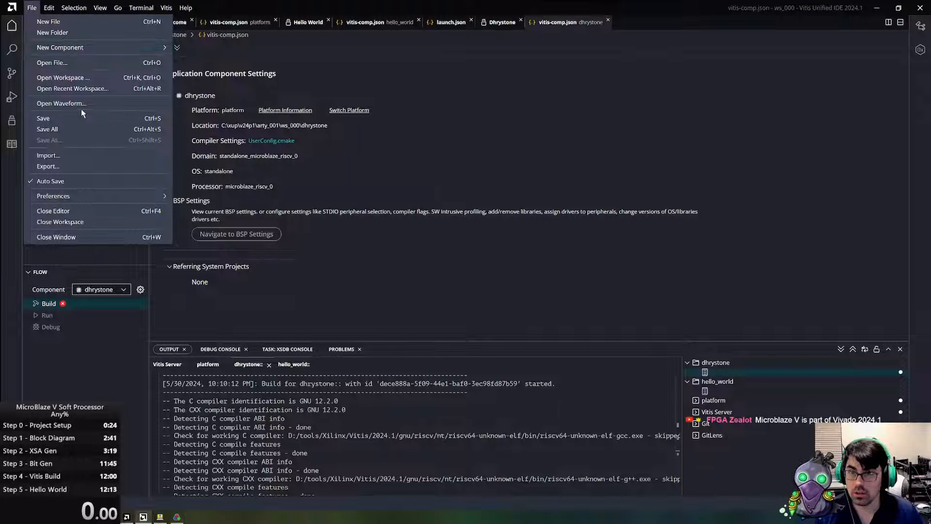
{"action": "left_click", "coordinate": [89, 80]}
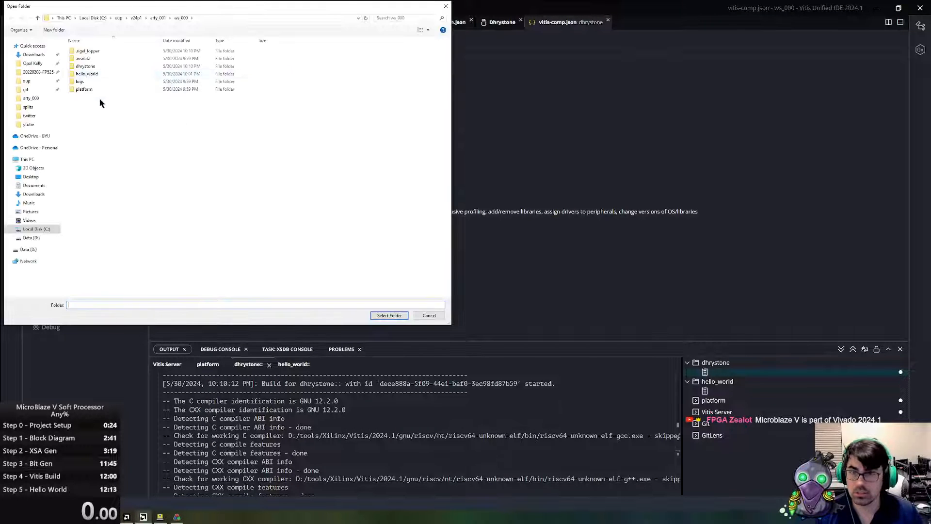
{"action": "left_click", "coordinate": [157, 17]}
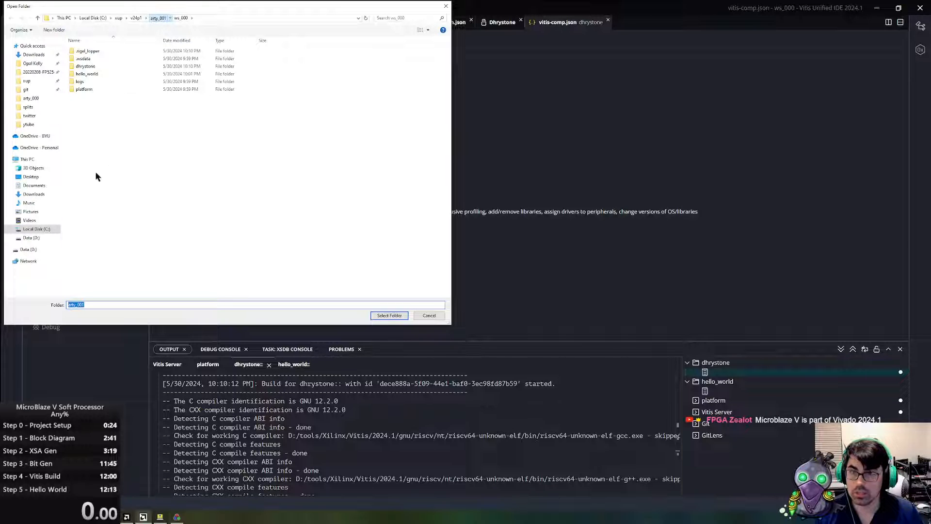
{"action": "right_click", "coordinate": [116, 155]}
{"action": "mouse_move", "coordinate": [83, 281]}
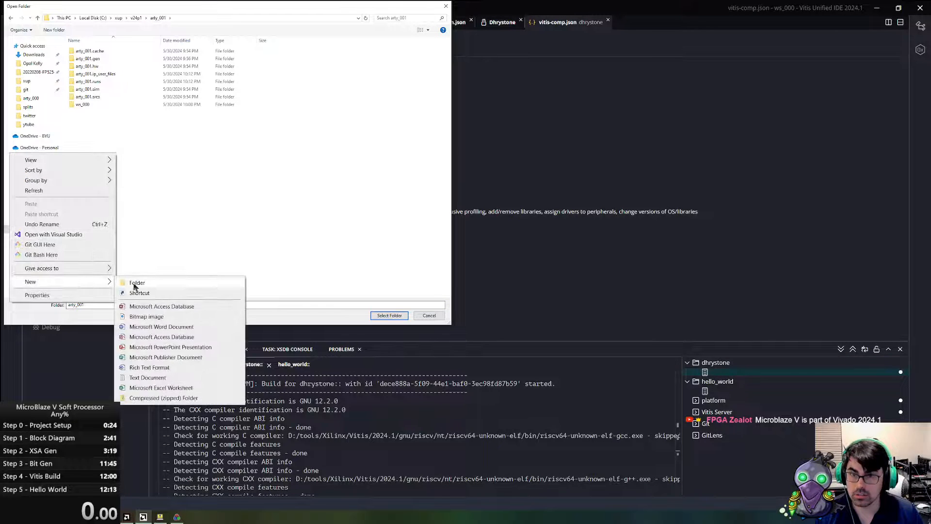
{"action": "left_click", "coordinate": [136, 289]}
{"action": "type", "text": "ws_"}
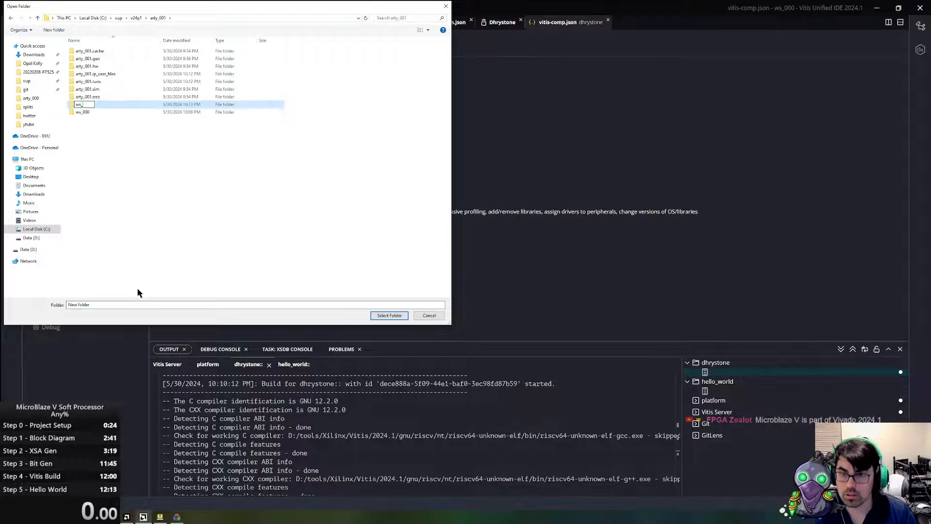
{"action": "type", "text": "001"}
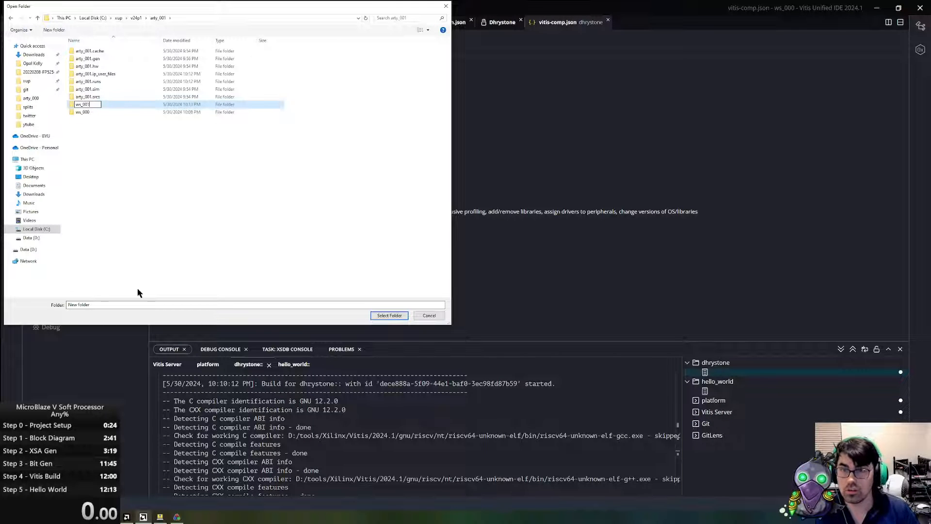
{"action": "key", "text": "Return"}
{"action": "key", "text": "Return"}
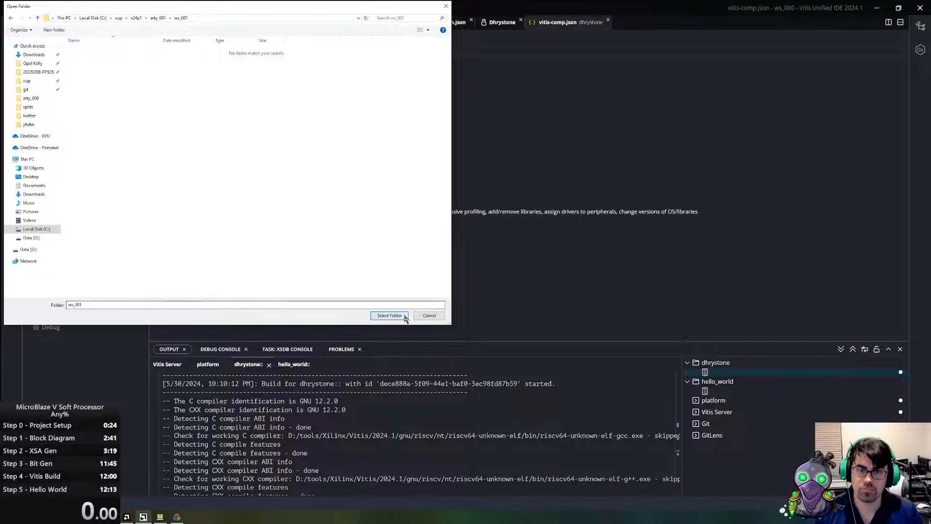
{"action": "left_click", "coordinate": [404, 316]}
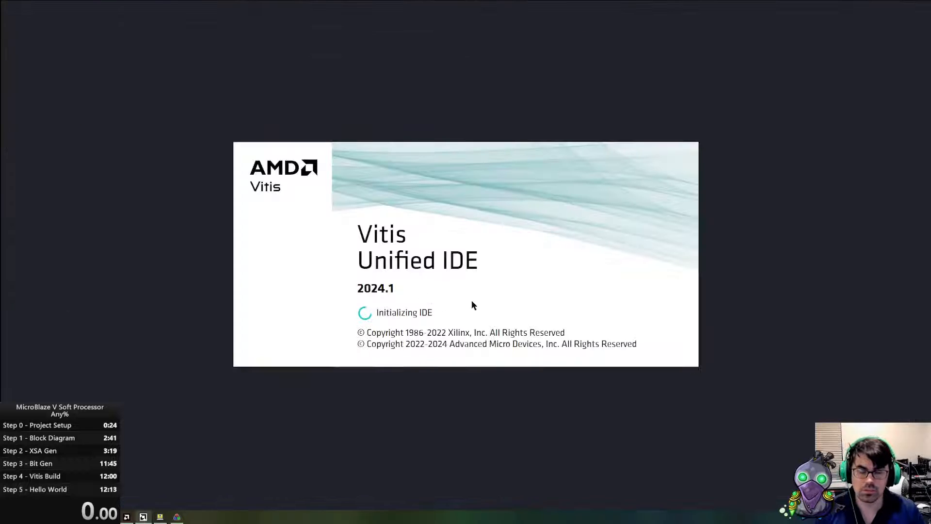
- Switch to Vivado and examine the ilmb_bram_if_cntlr, dlmb_bram_if_cntlr and xbar out-of-context synthesis logs
{"action": "left_click", "coordinate": [127, 517]}
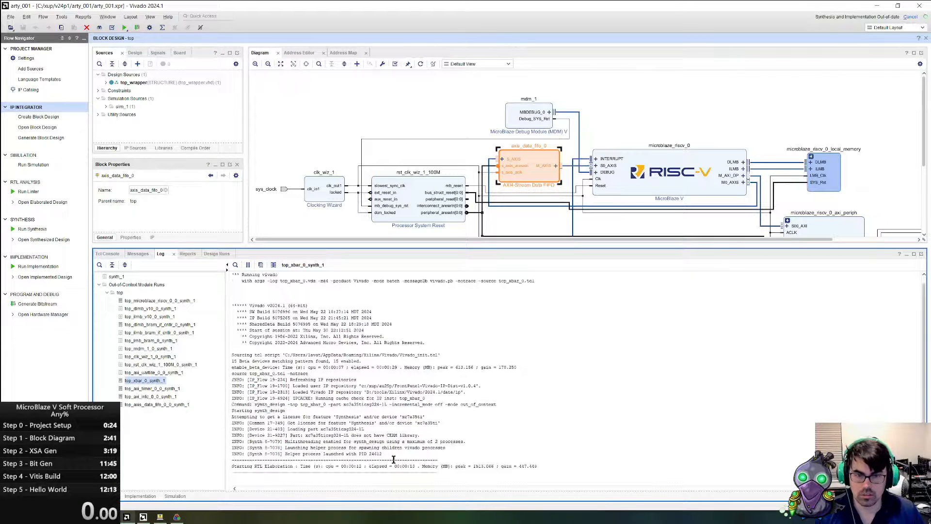
{"action": "left_click", "coordinate": [150, 332]}
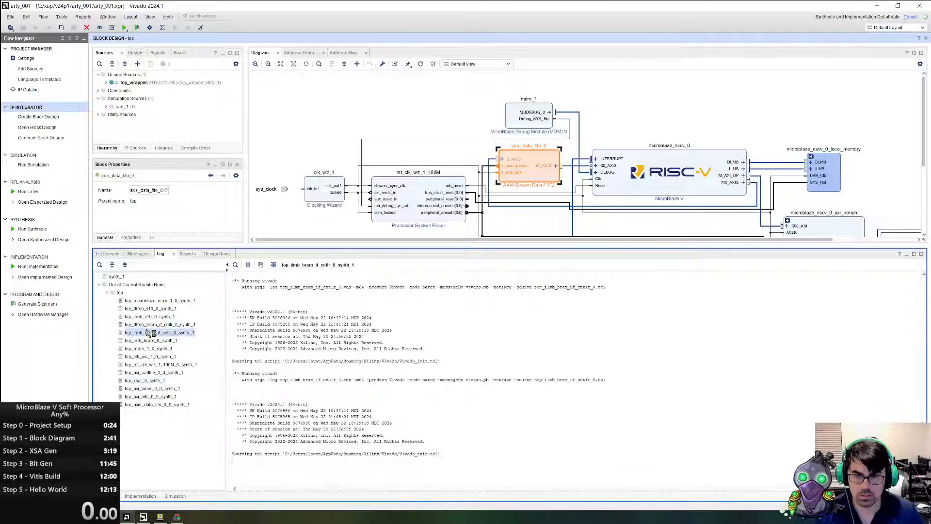
{"action": "left_click", "coordinate": [151, 324]}
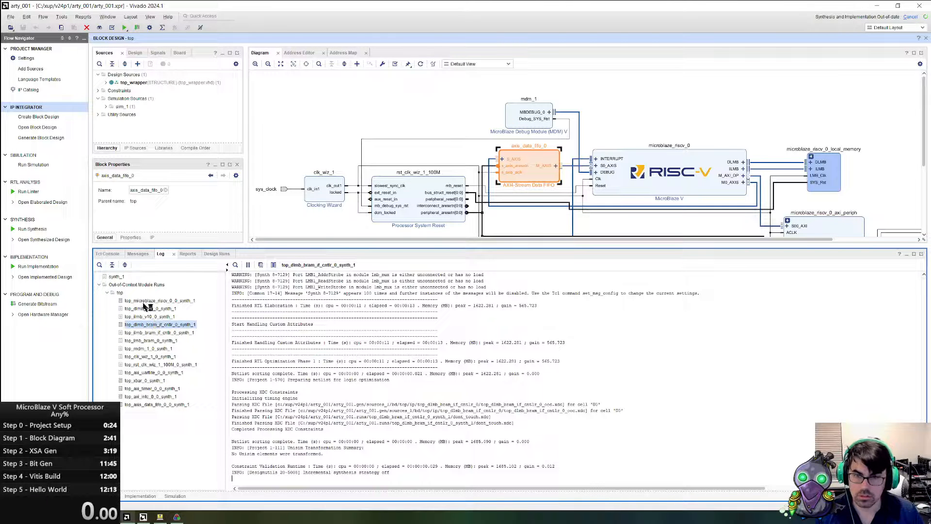
{"action": "left_click", "coordinate": [155, 381]}
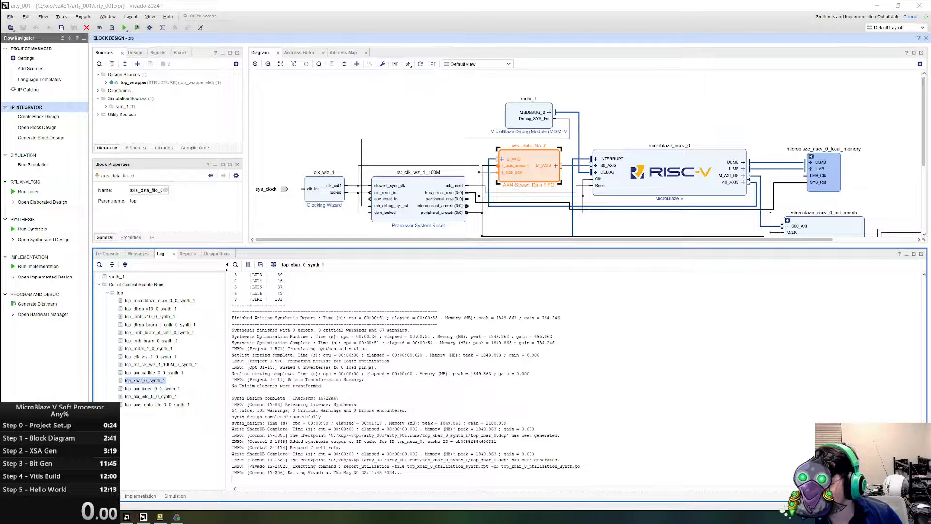
{"action": "left_click", "coordinate": [127, 517]}
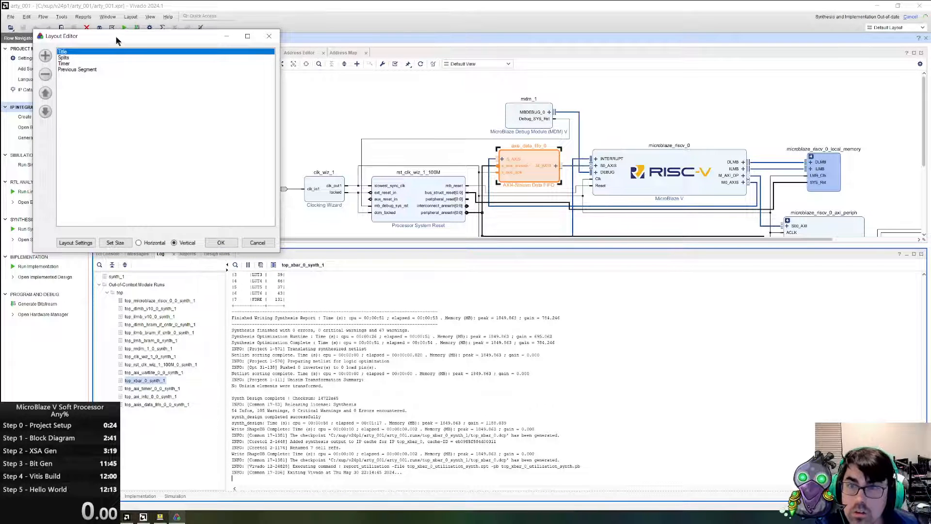
{"action": "left_click_drag", "start_coordinate": [116, 37], "coordinate": [0, 37]}
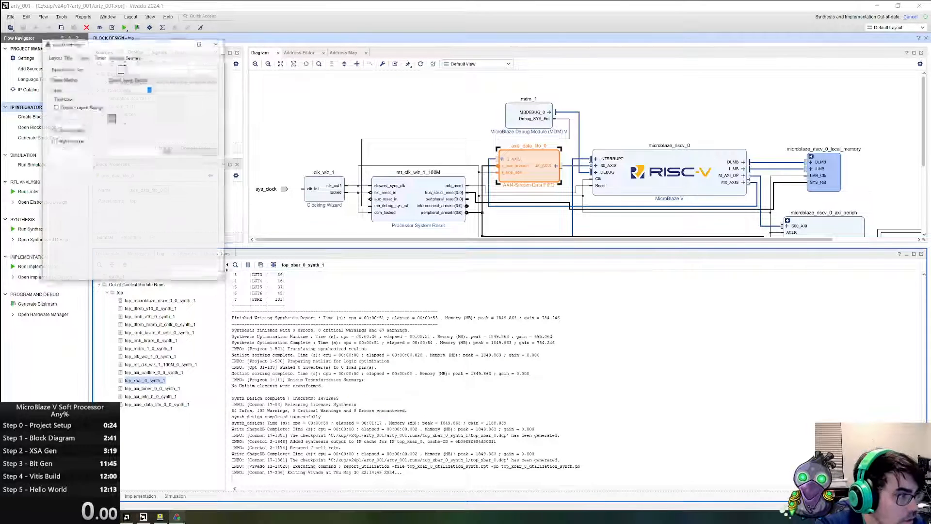
{"action": "left_click_drag", "start_coordinate": [145, 46], "coordinate": [0, 49]}
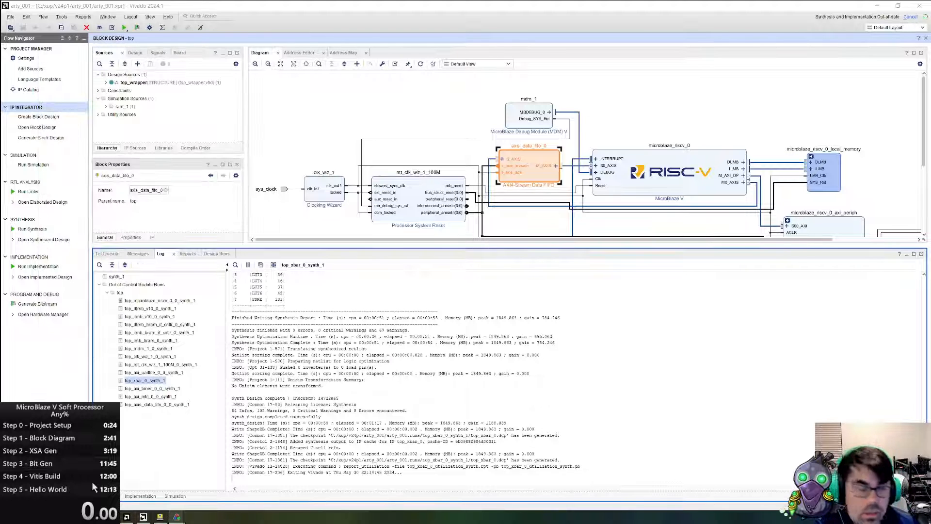
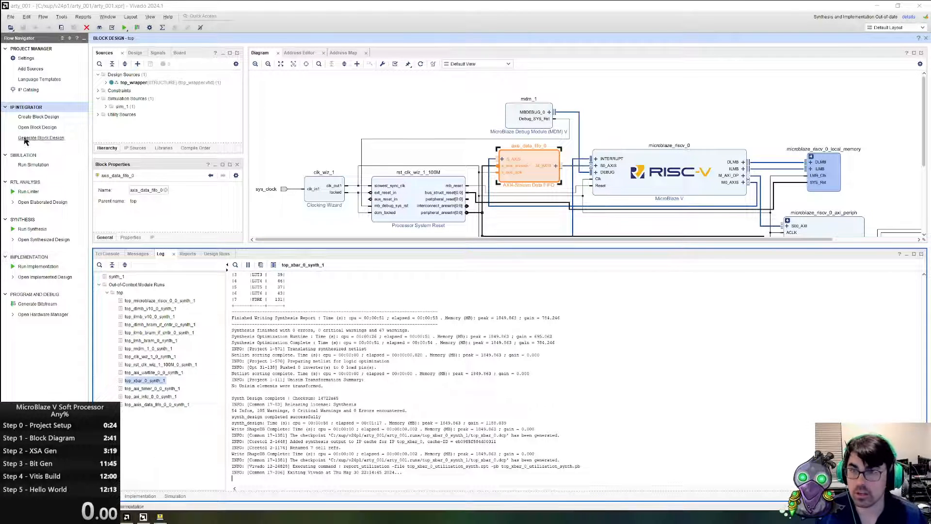
- Export the hardware platform to the arty_001 folder with the XSA file name topv2
{"action": "left_click", "coordinate": [10, 17]}
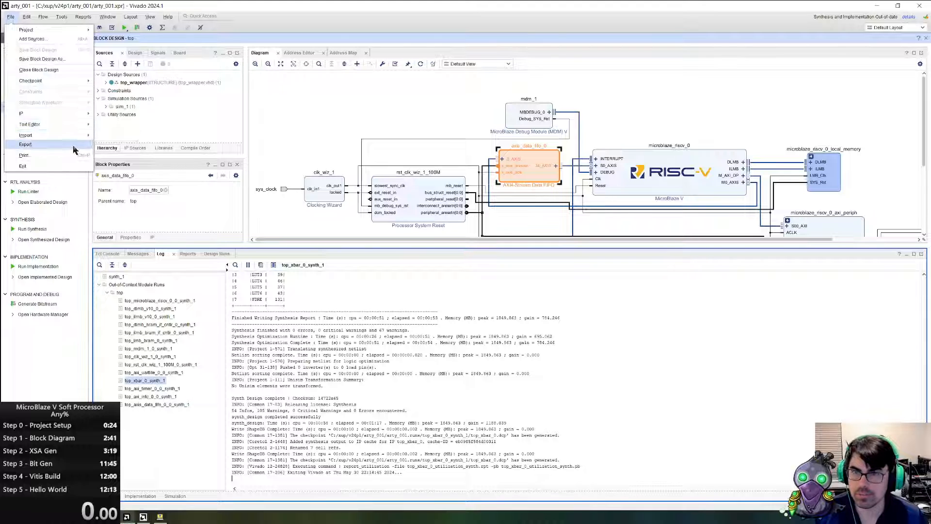
{"action": "mouse_move", "coordinate": [58, 144]}
{"action": "left_click", "coordinate": [121, 144]}
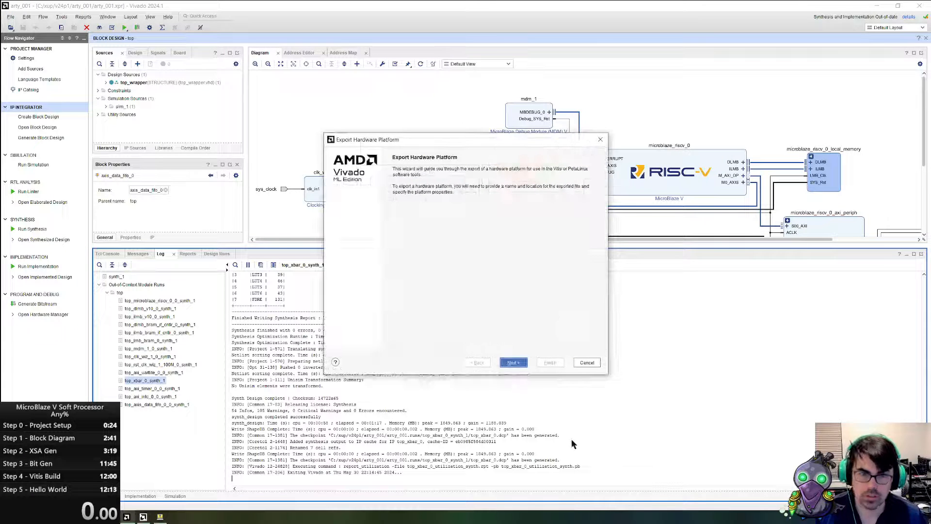
{"action": "left_click", "coordinate": [514, 366]}
{"action": "left_click", "coordinate": [510, 364]}
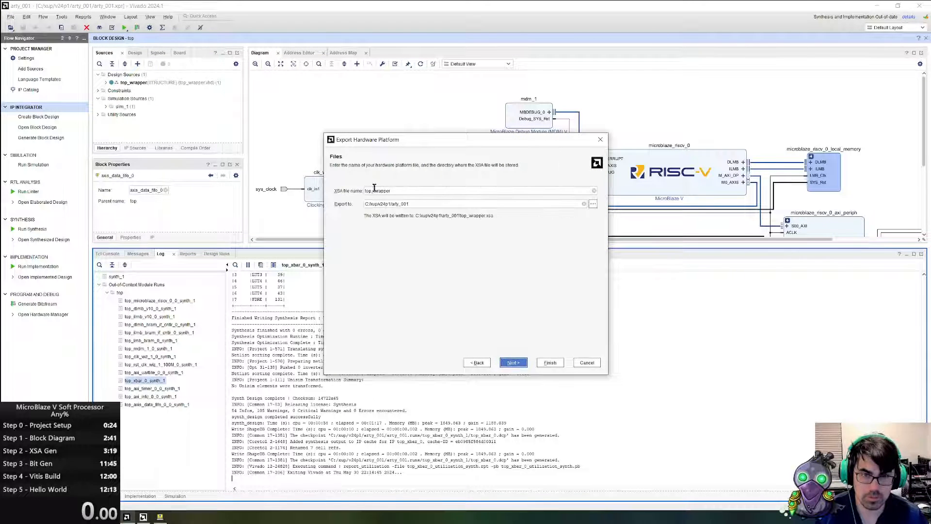
{"action": "left_click", "coordinate": [403, 190]}
{"action": "key", "text": "ctrl+a"}
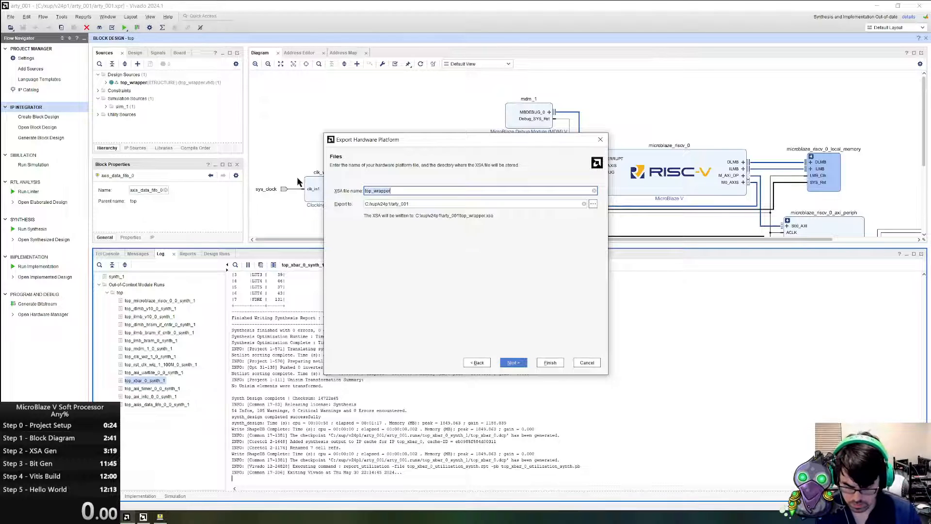
{"action": "type", "text": "topv2"}
{"action": "key", "text": "Return"}
{"action": "key", "text": "Return"}
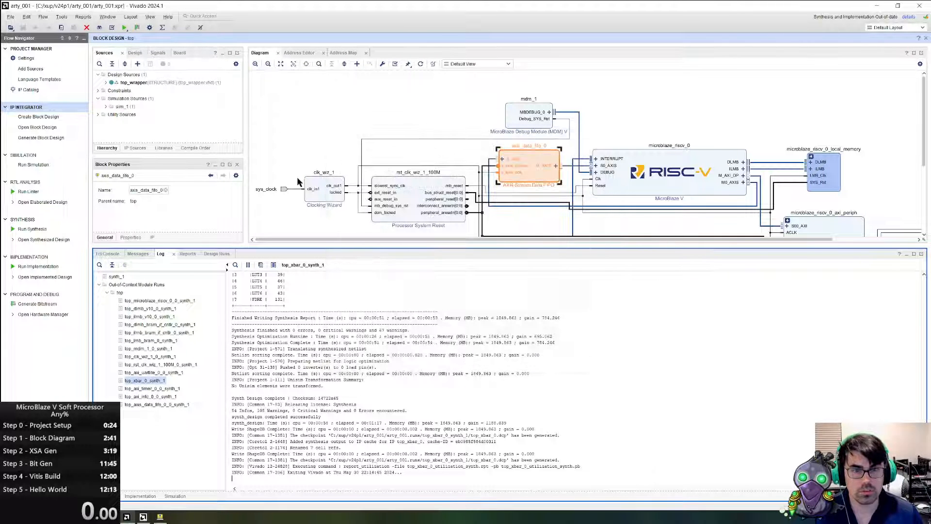
- Start bitstream generation, rerunning the out-of-date synthesis and implementation
{"action": "left_click", "coordinate": [38, 304]}
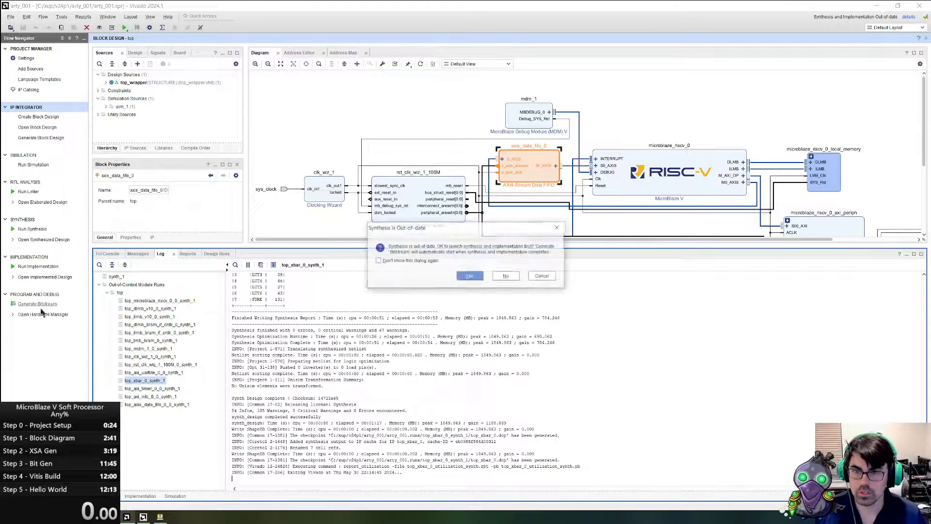
{"action": "left_click", "coordinate": [472, 274]}
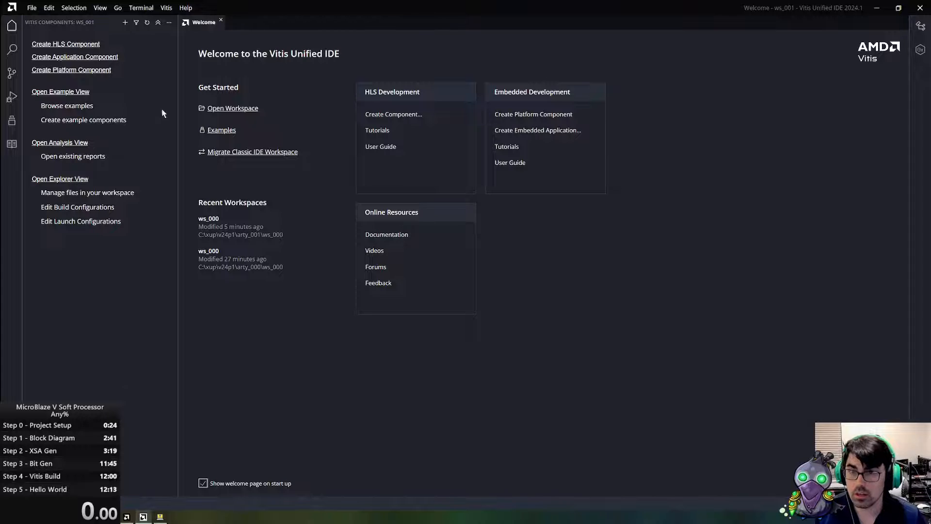
- In Vitis, create a platform component named platform from topv2.xsa, with the standalone operating system on microblaze_riscv_0
{"action": "left_click", "coordinate": [73, 69]}
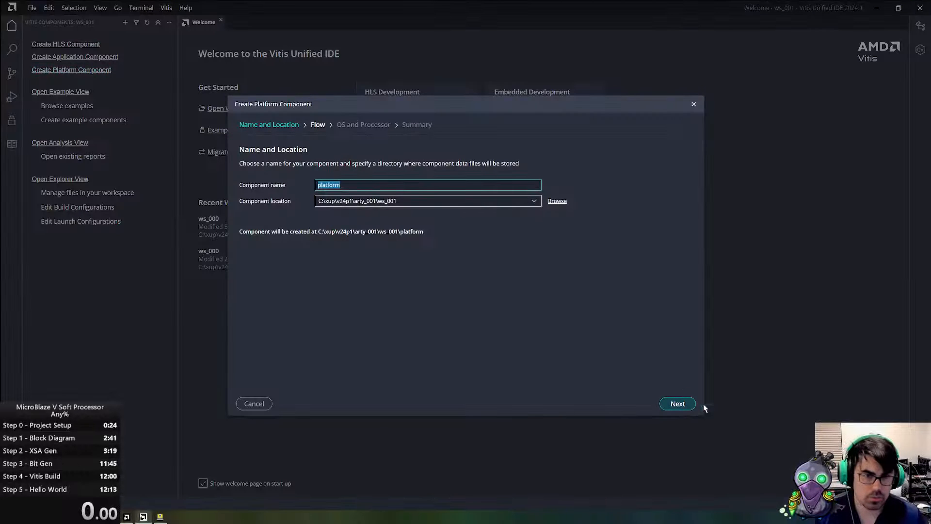
{"action": "left_click", "coordinate": [685, 404]}
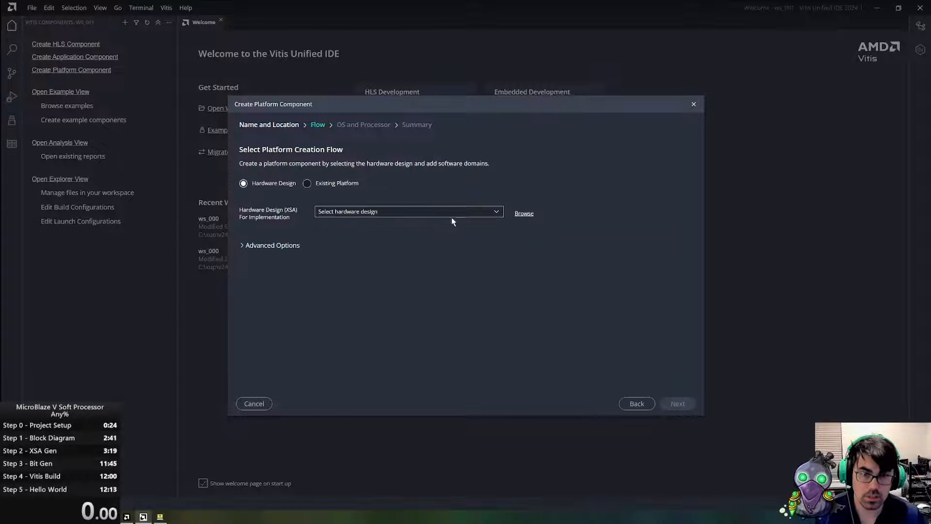
{"action": "left_click", "coordinate": [524, 213]}
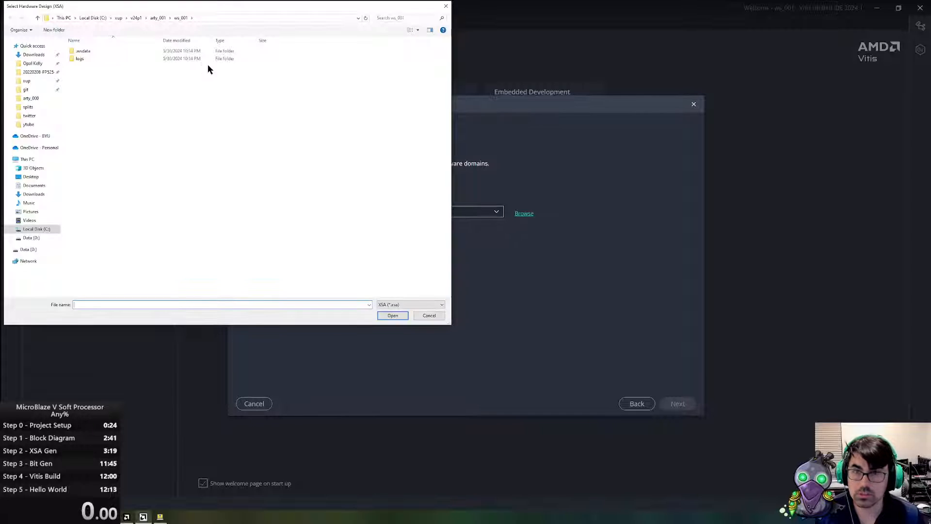
{"action": "left_click", "coordinate": [157, 18]}
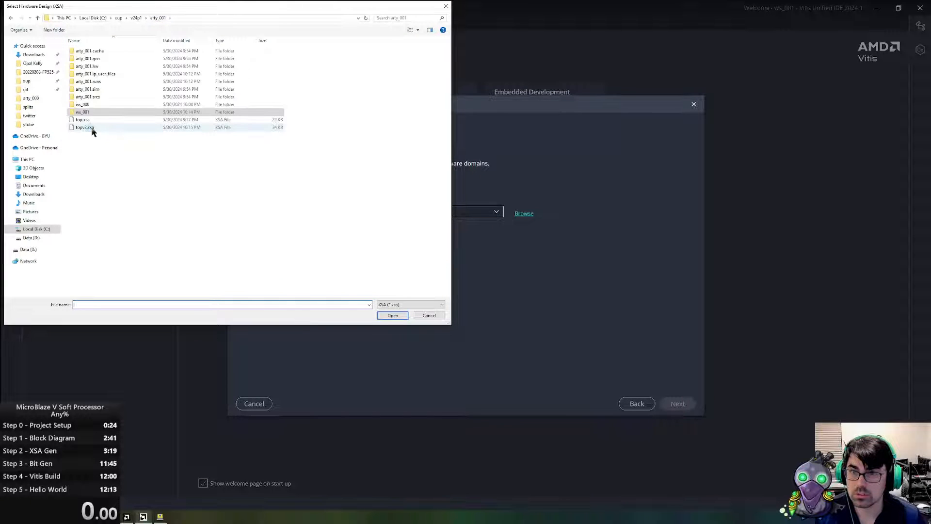
{"action": "double_click", "coordinate": [115, 129]}
{"action": "left_click", "coordinate": [678, 405]}
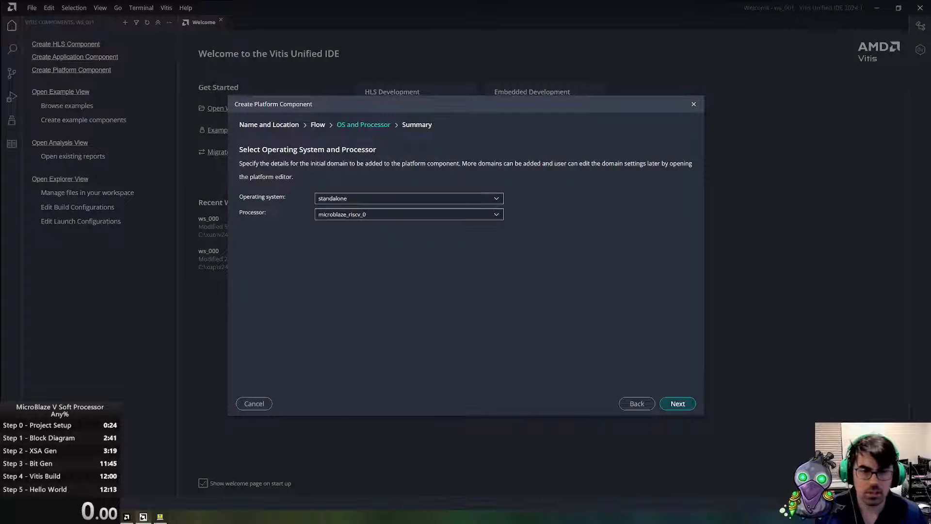
{"action": "left_click", "coordinate": [683, 403]}
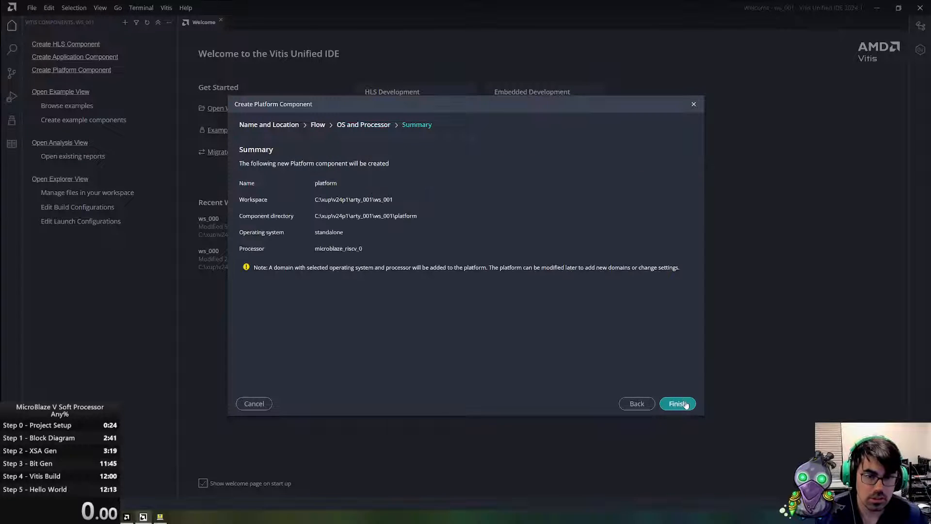
{"action": "left_click", "coordinate": [677, 403]}
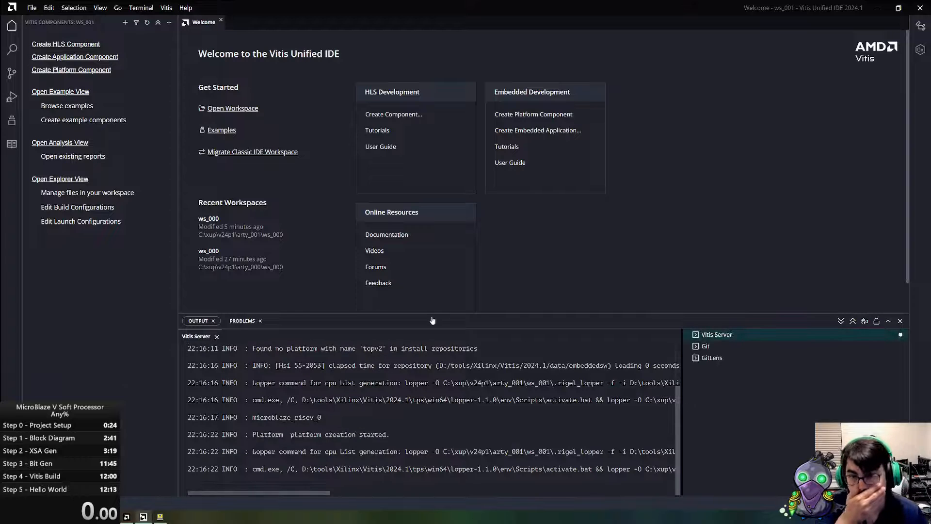
- Switch to Vivado and examine the log of the synth_1 run
{"action": "left_click", "coordinate": [127, 516]}
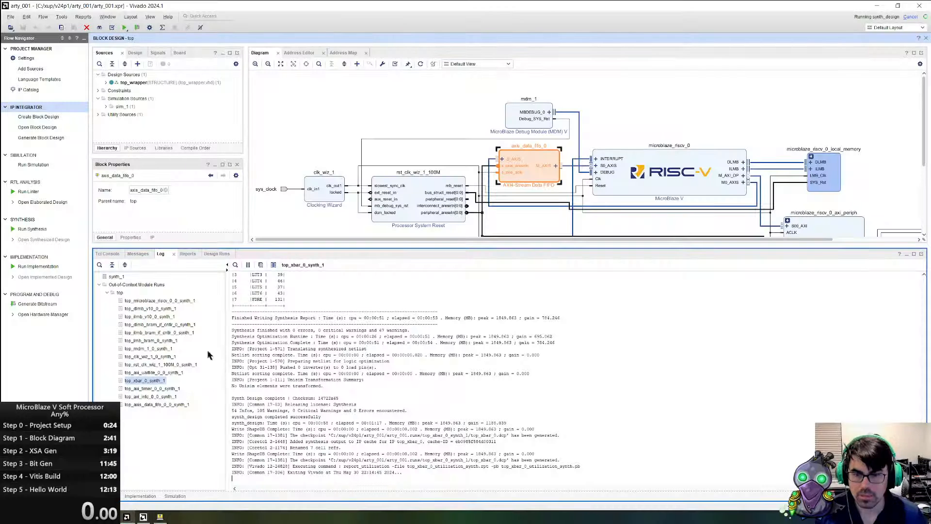
{"action": "left_click", "coordinate": [119, 277]}
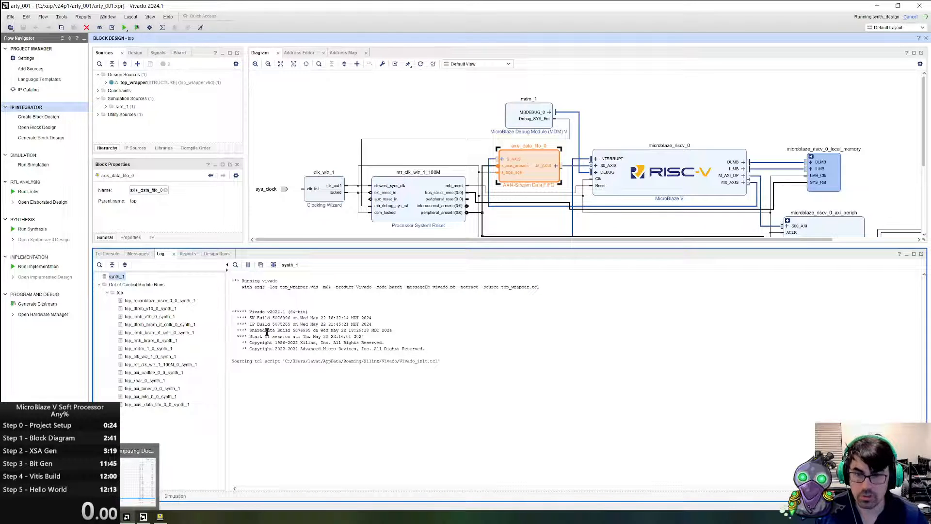
- Open the configuration of the microblaze_riscv_0 block and try to open its product guide
{"action": "double_click", "coordinate": [659, 173]}
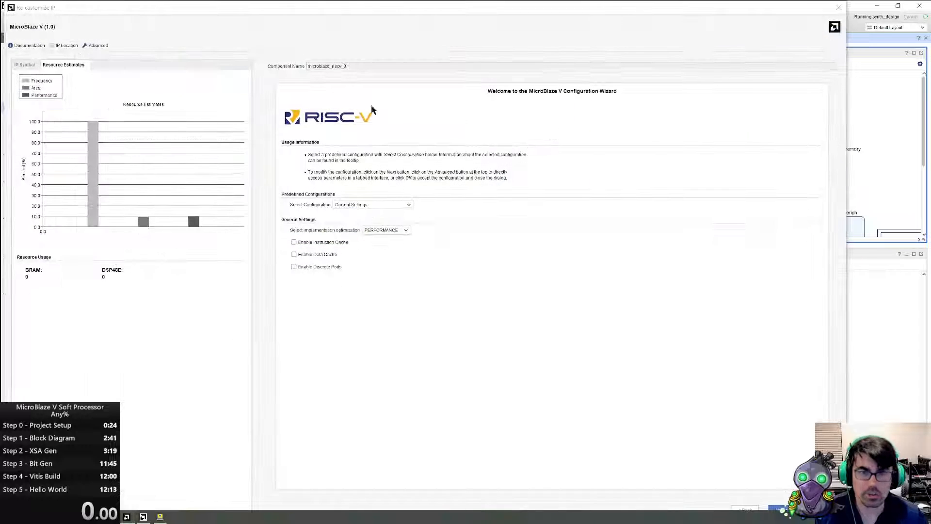
{"action": "left_click", "coordinate": [26, 45]}
{"action": "left_click", "coordinate": [29, 53]}
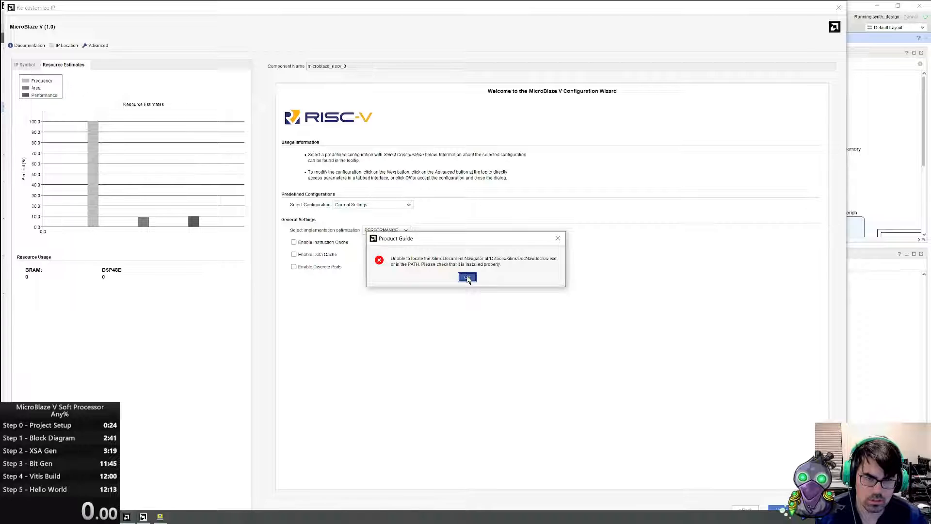
{"action": "left_click", "coordinate": [467, 277]}
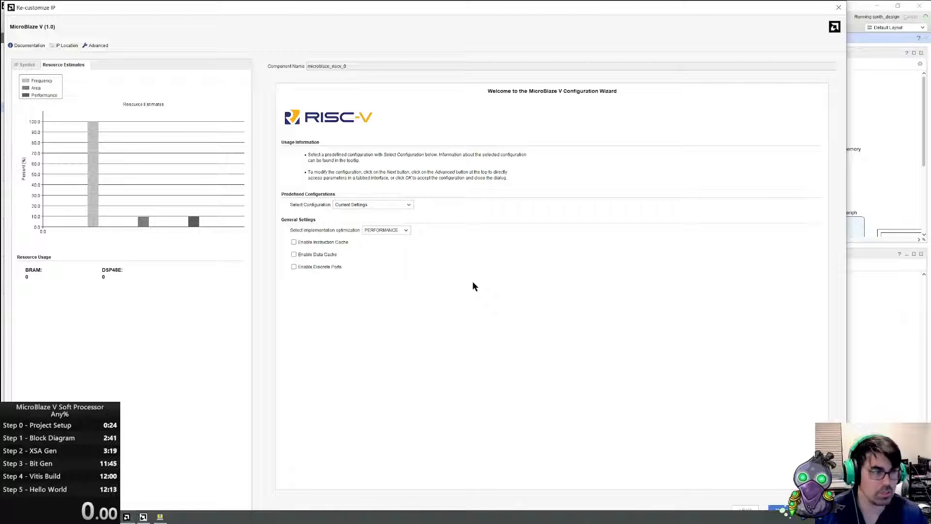
- Open a File Explorer window off to the side and review the documentation options of the MicroBlaze V IP
{"action": "key", "text": "super+e"}
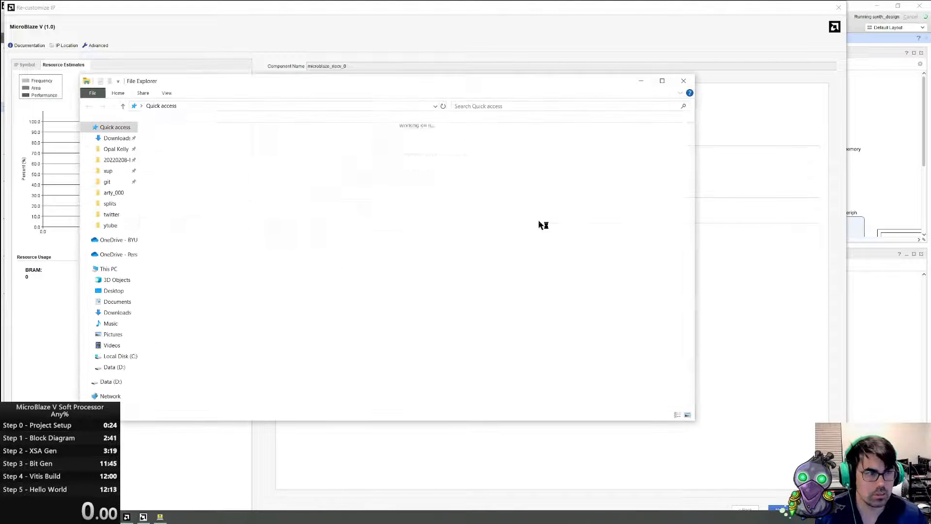
{"action": "left_click_drag", "start_coordinate": [457, 83], "coordinate": [930, 208]}
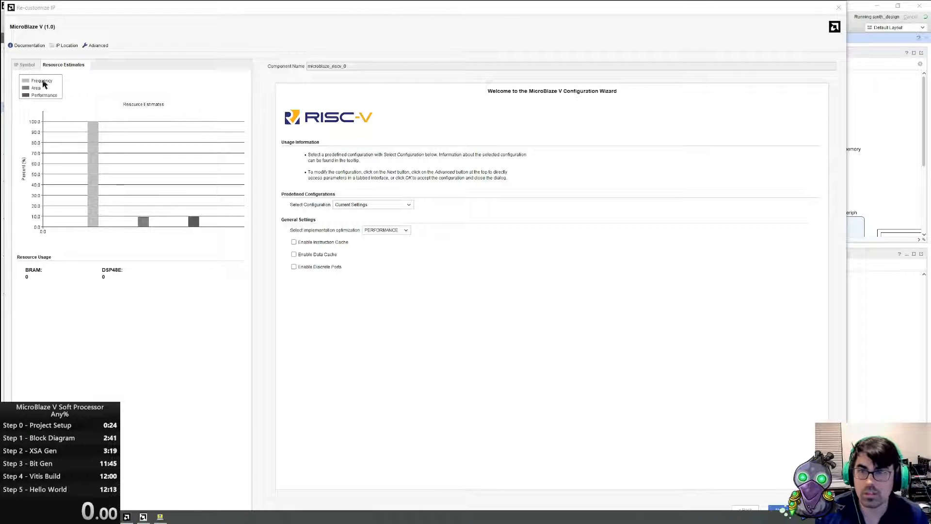
{"action": "left_click", "coordinate": [35, 29]}
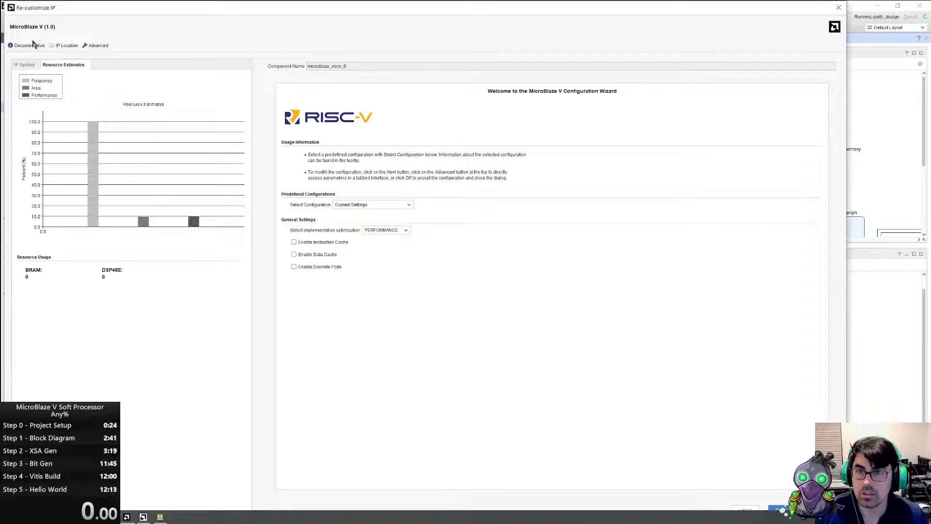
{"action": "left_click", "coordinate": [33, 45]}
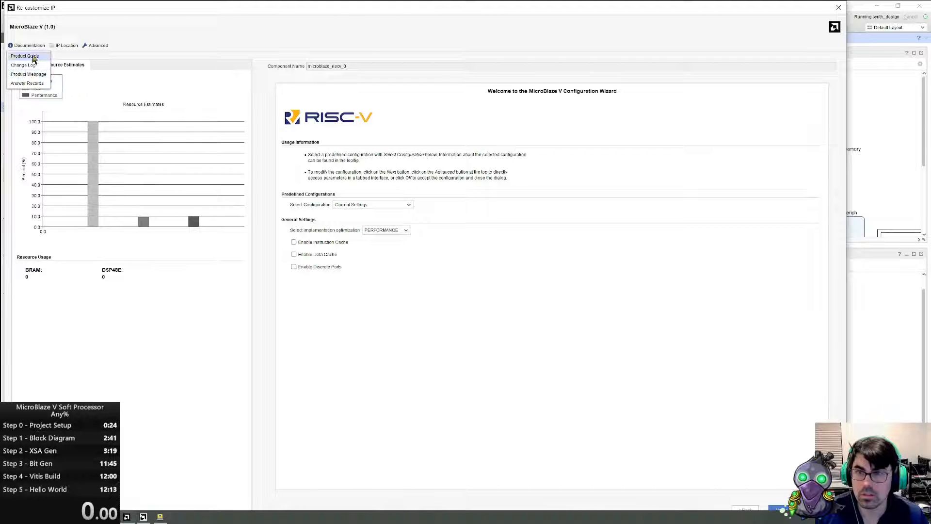
{"action": "left_click", "coordinate": [412, 31]}
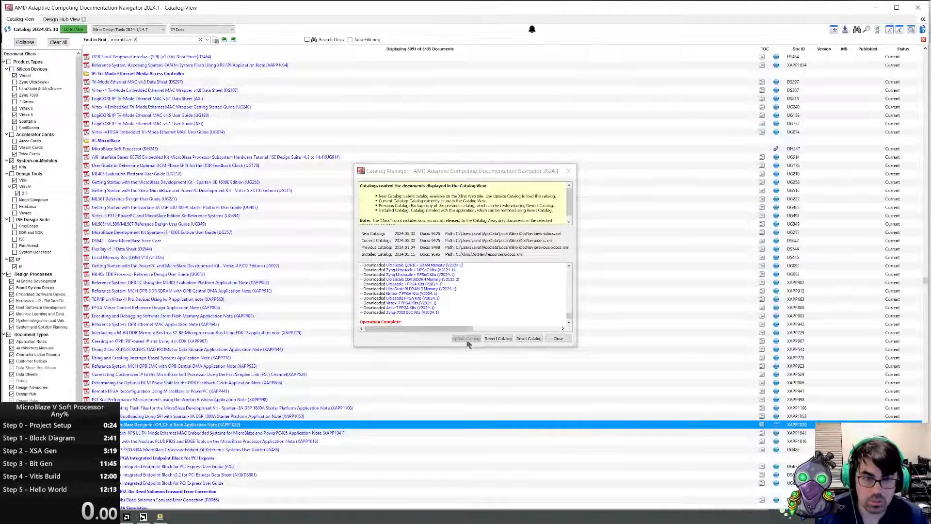
- In Documentation Navigator, accept Xilinx Design Tools 2024.1/14.7 as the design tools setting and search the catalog for "microblaze"
{"action": "left_click", "coordinate": [558, 339]}
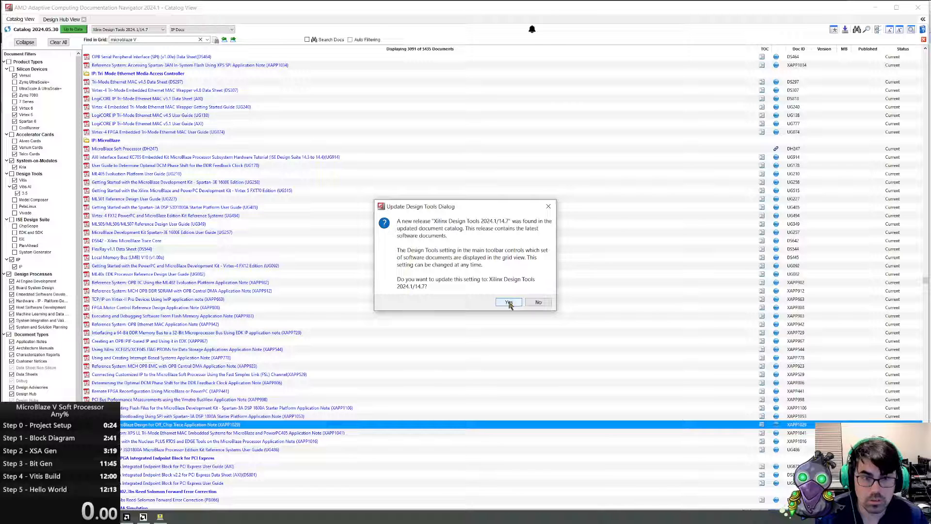
{"action": "left_click", "coordinate": [509, 302]}
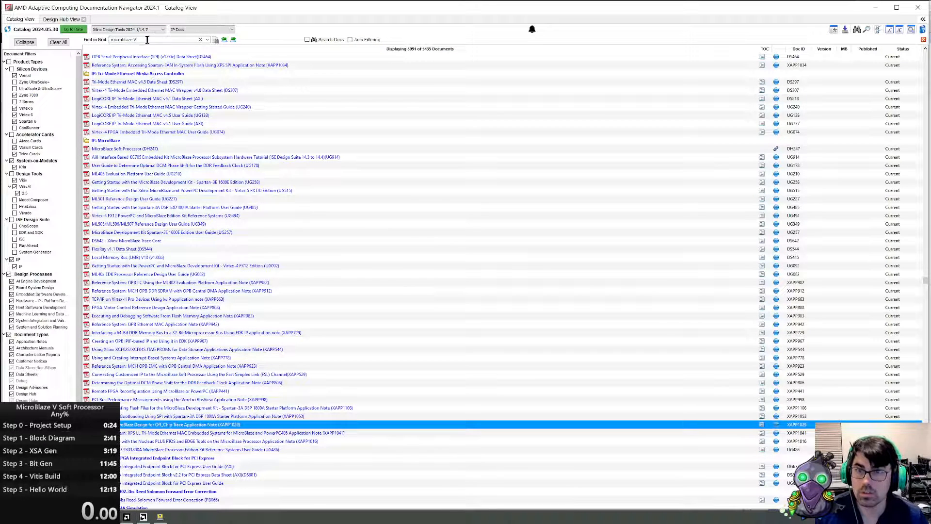
{"action": "key", "text": "BackSpace"}
{"action": "key", "text": "BackSpace"}
{"action": "key", "text": "Return"}
{"action": "key", "text": "Return"}
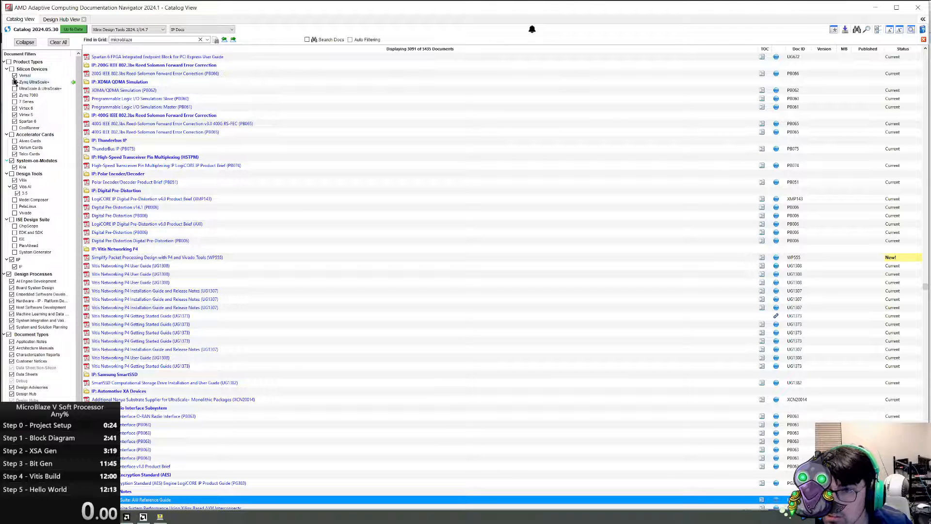
- Remove Versal, Zynq 7000, Virtex 5, Spartan 6, Virtex 6, Varium Cards and Telco Cards from the document filters, collapsing both device groups
{"action": "left_click", "coordinate": [15, 76]}
{"action": "left_click", "coordinate": [15, 95]}
{"action": "left_click", "coordinate": [15, 115]}
{"action": "left_click", "coordinate": [15, 121]}
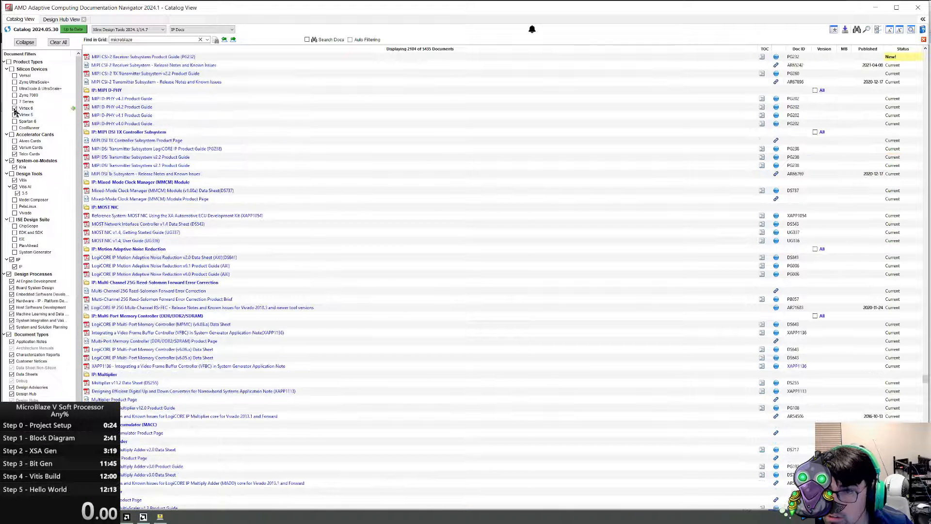
{"action": "left_click", "coordinate": [15, 109]}
{"action": "left_click", "coordinate": [7, 69]}
{"action": "left_click", "coordinate": [15, 89]}
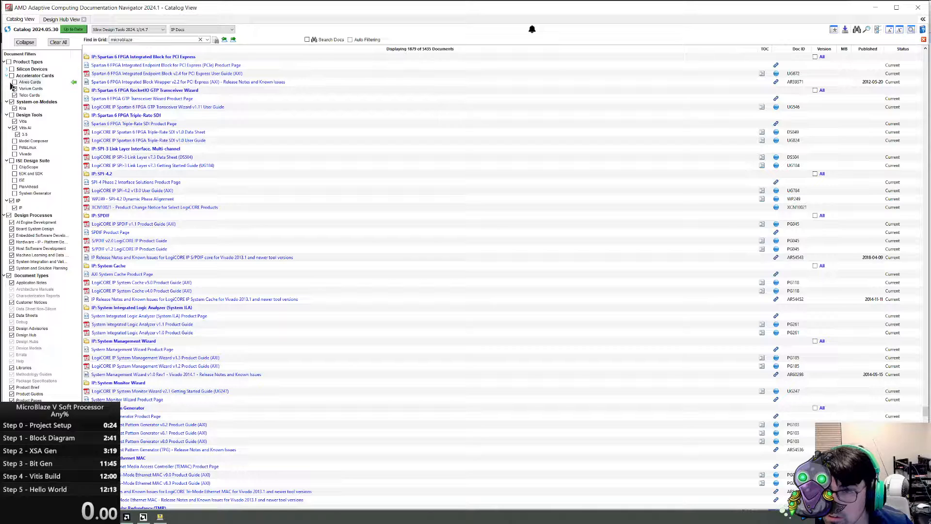
{"action": "left_click", "coordinate": [15, 95]}
{"action": "left_click", "coordinate": [7, 76]}
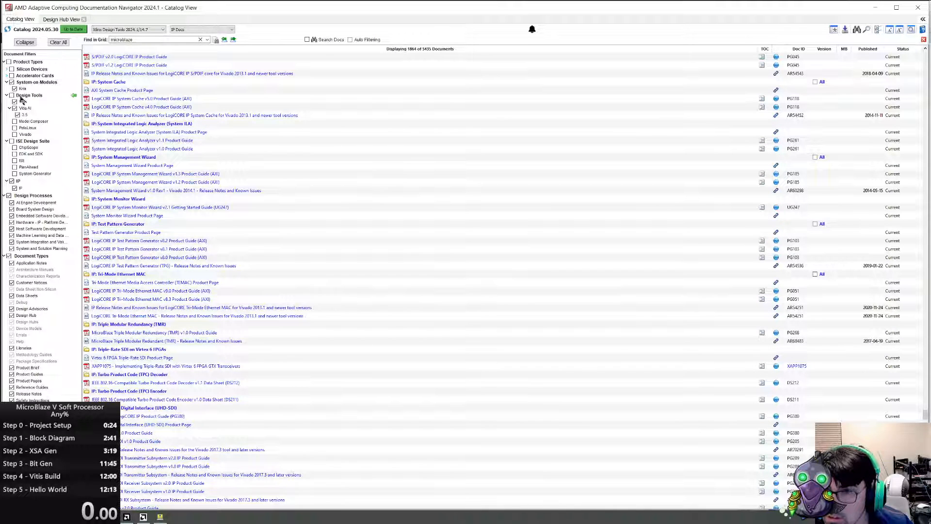
- In the Design Tools filters, exclude Vitis and Vitis AI and include Vivado
{"action": "left_click", "coordinate": [16, 101]}
{"action": "left_click", "coordinate": [15, 109]}
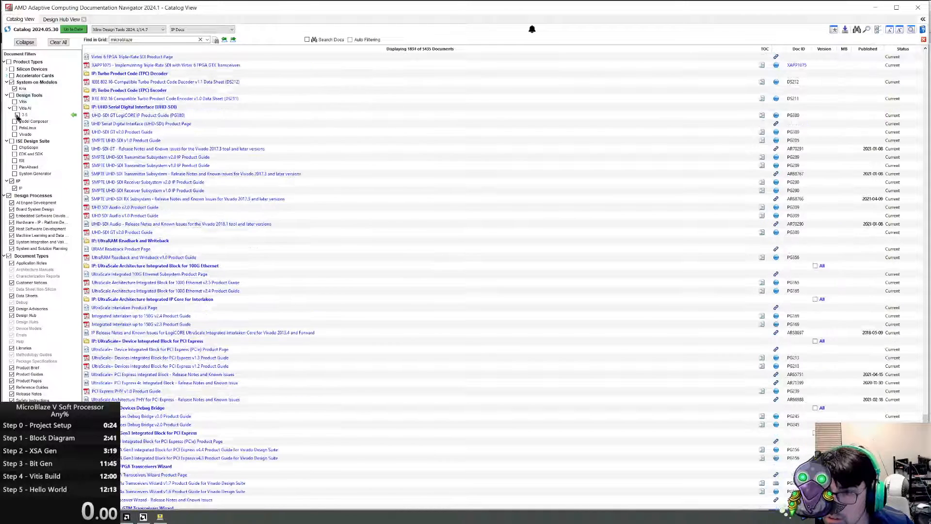
{"action": "left_click", "coordinate": [15, 135]}
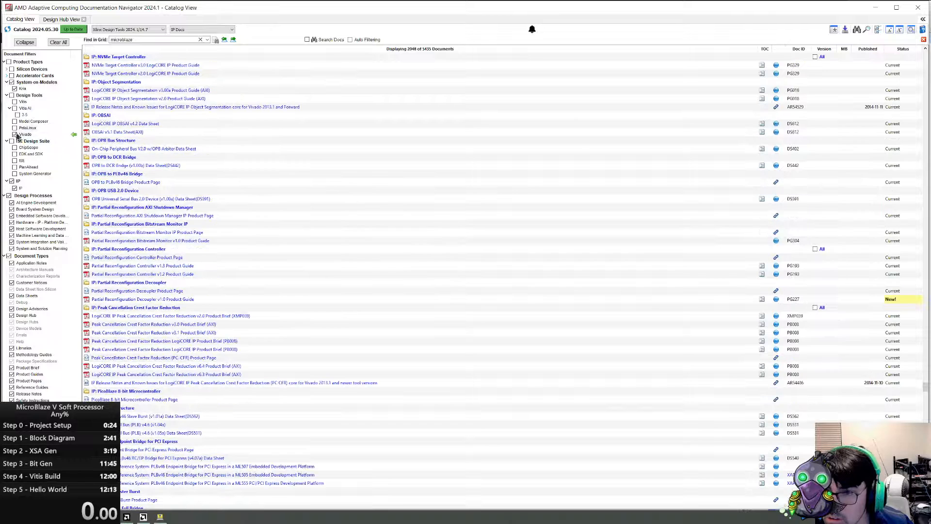
- Step forward through the "microblaze" matches in the filtered catalog and examine the documents around the MicroBlaze Debug Module (MDM) group
{"action": "left_click", "coordinate": [233, 39]}
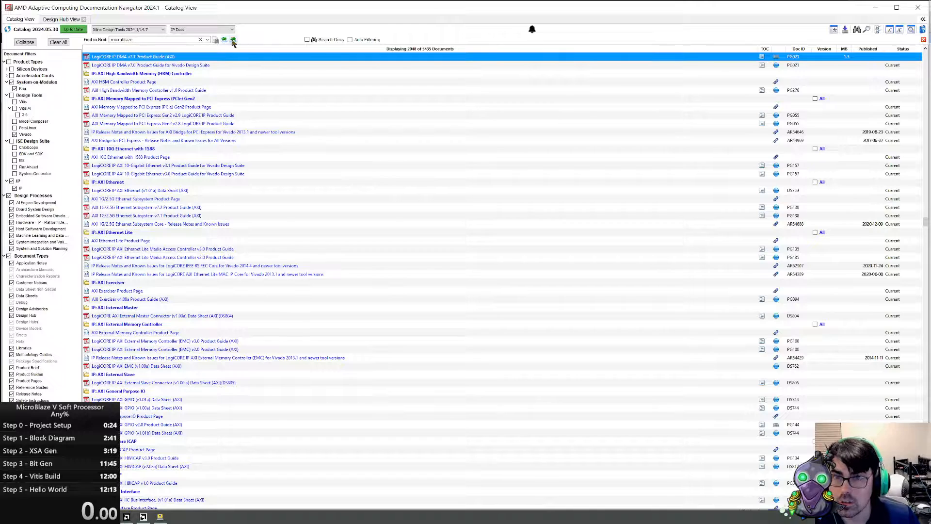
{"action": "left_click", "coordinate": [233, 40]}
{"action": "left_click", "coordinate": [233, 40]}
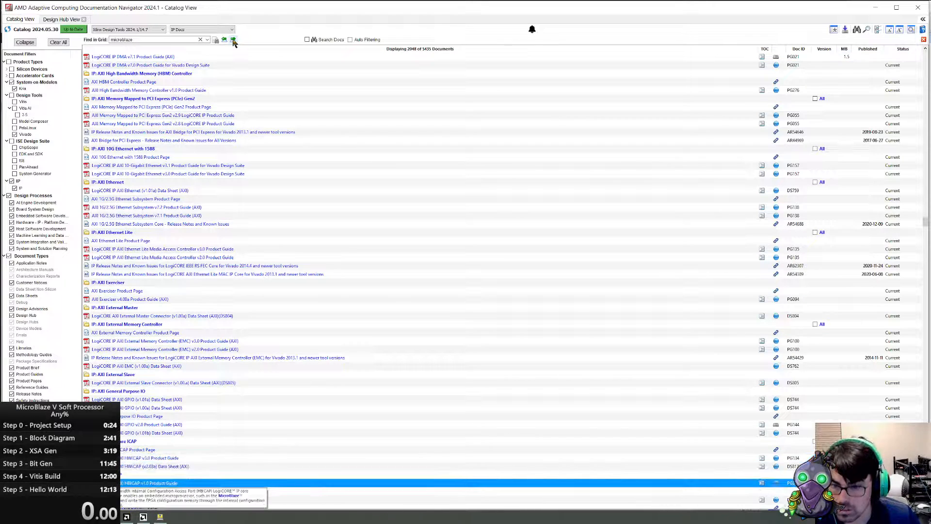
{"action": "left_click", "coordinate": [233, 40]}
{"action": "left_click", "coordinate": [233, 40]}
{"action": "left_click", "coordinate": [233, 39]}
{"action": "left_click", "coordinate": [233, 39]}
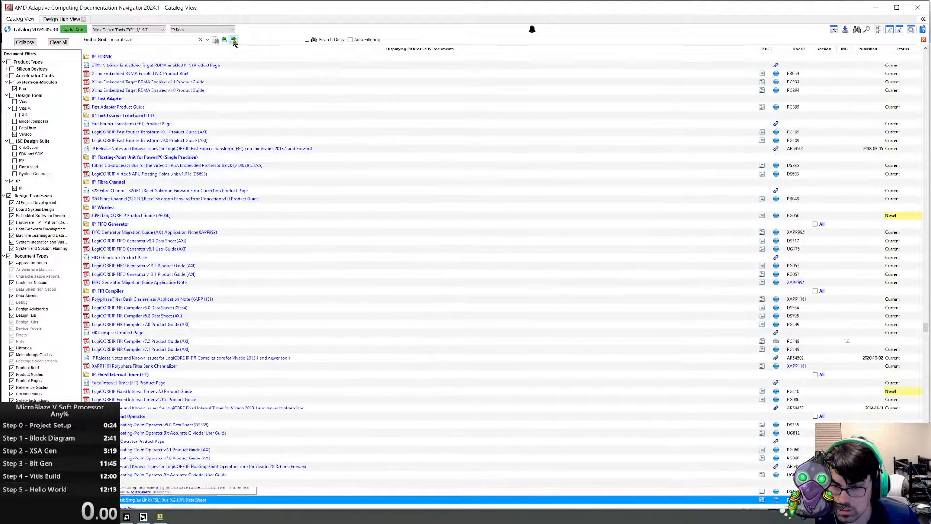
{"action": "left_click", "coordinate": [234, 40]}
{"action": "left_click", "coordinate": [234, 39]}
{"action": "left_click", "coordinate": [233, 40]}
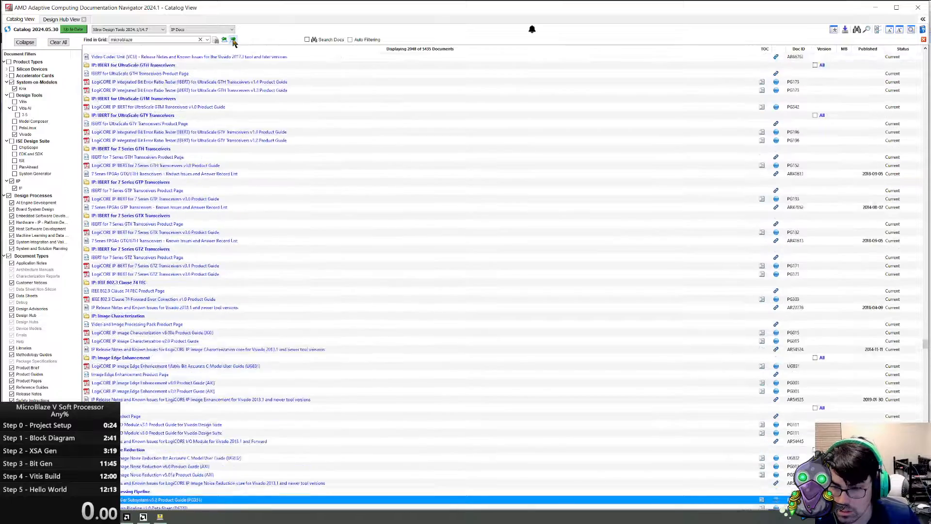
{"action": "left_click", "coordinate": [233, 40]}
{"action": "scroll", "coordinate": [241, 328], "scroll_direction": "down", "scroll_amount": 5}
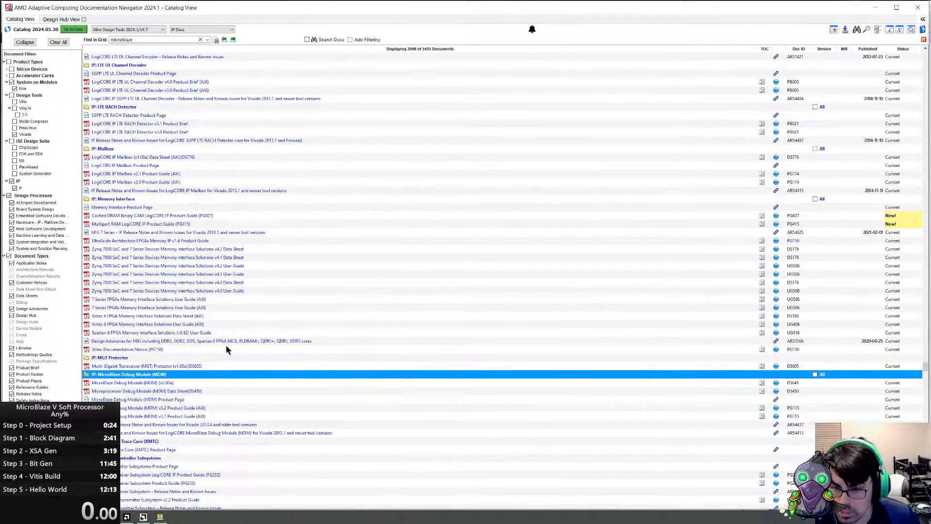
{"action": "scroll", "coordinate": [223, 369], "scroll_direction": "down", "scroll_amount": 2}
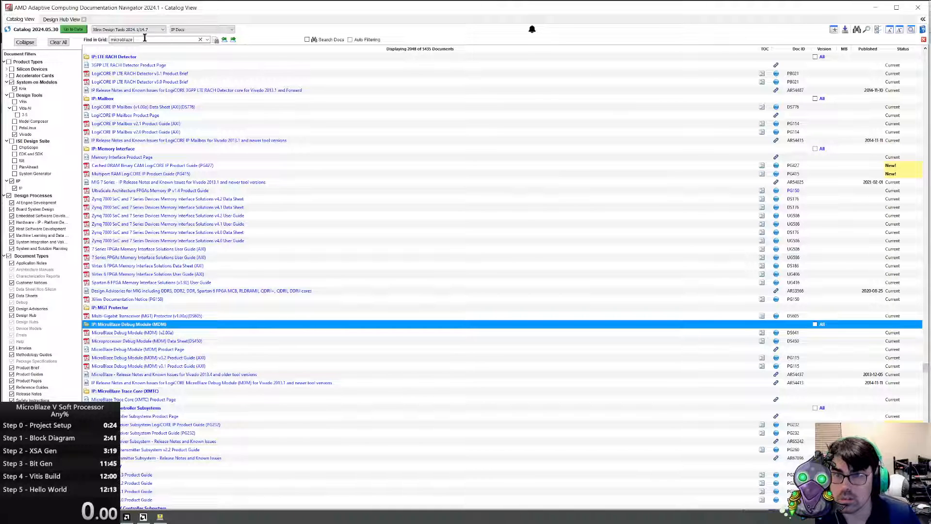
- Search the catalog for "microblaze V" and look through the documents above the match
{"action": "key", "text": "Return"}
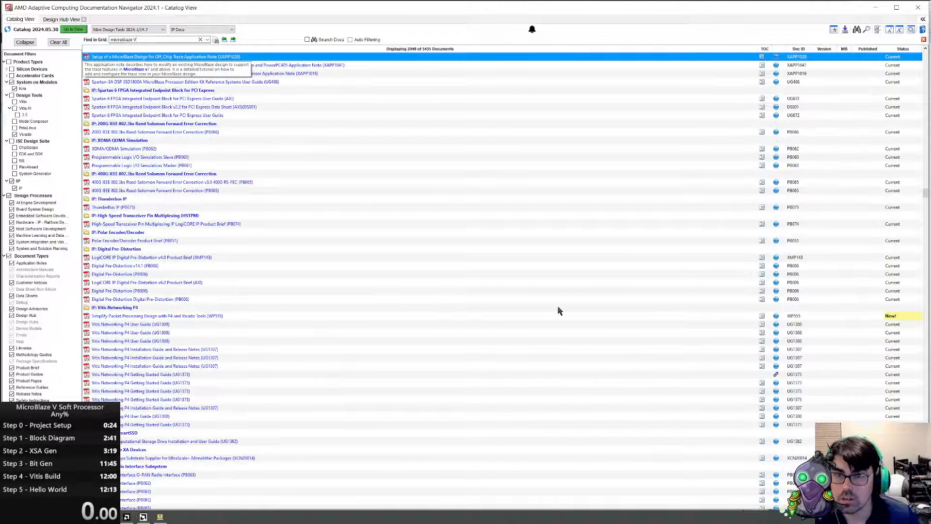
{"action": "scroll", "coordinate": [553, 302], "scroll_direction": "up", "scroll_amount": 19}
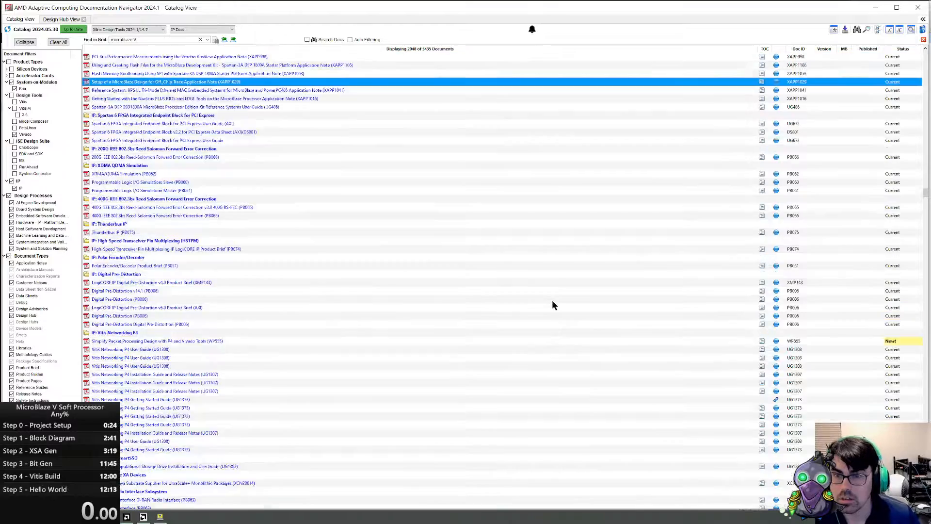
{"action": "scroll", "coordinate": [447, 290], "scroll_direction": "up", "scroll_amount": 15}
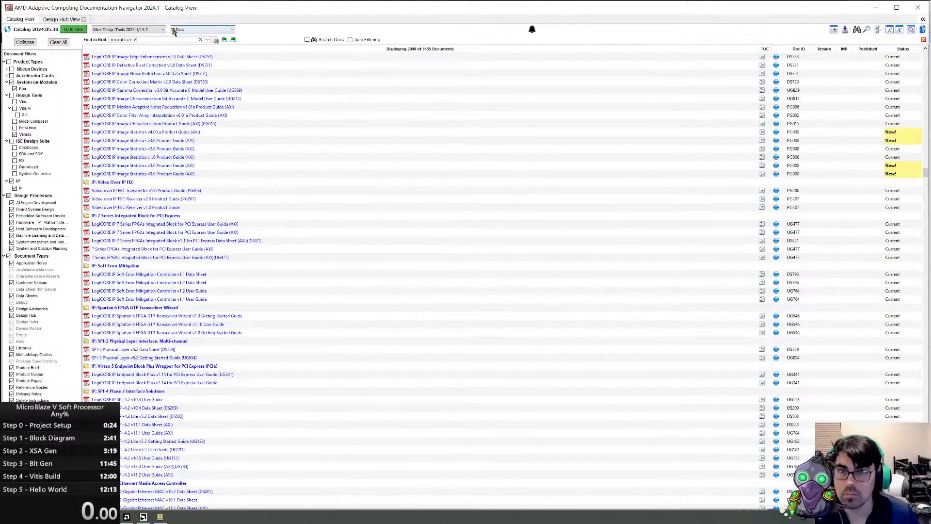
- Shorten the search back to "microblaze" and cycle through its matches until wrapping around to the IP: MicroBlaze group
{"action": "key", "text": "BackSpace"}
{"action": "left_click", "coordinate": [224, 31]}
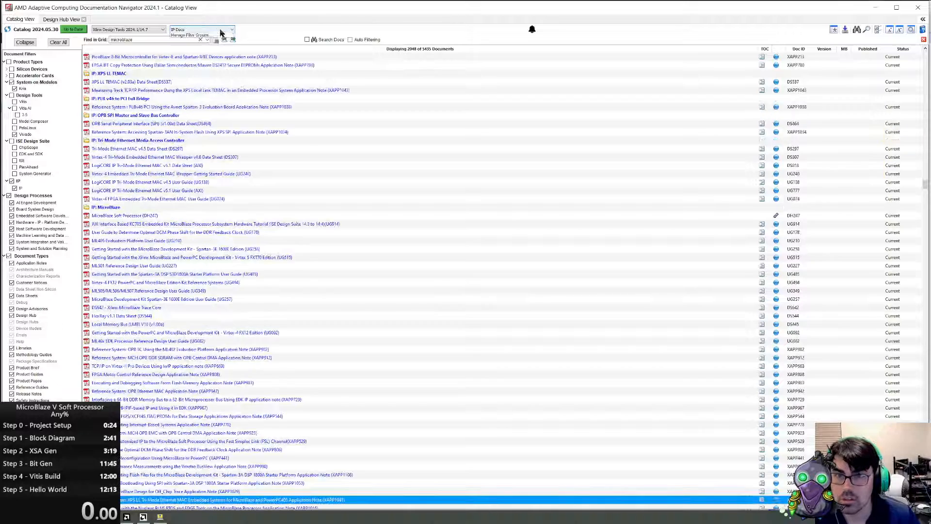
{"action": "left_click", "coordinate": [224, 32]}
{"action": "left_click", "coordinate": [149, 41]}
{"action": "key", "text": "Return"}
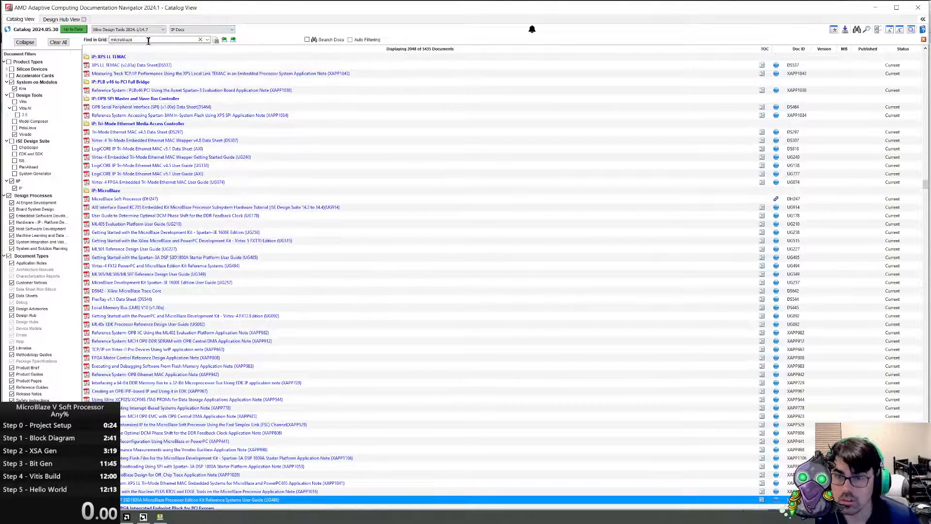
{"action": "key", "text": "Return"}
{"action": "key", "text": "Return"}
{"action": "key", "text": "Return"}
{"action": "key", "text": "Return"}
{"action": "key", "text": "Return"}
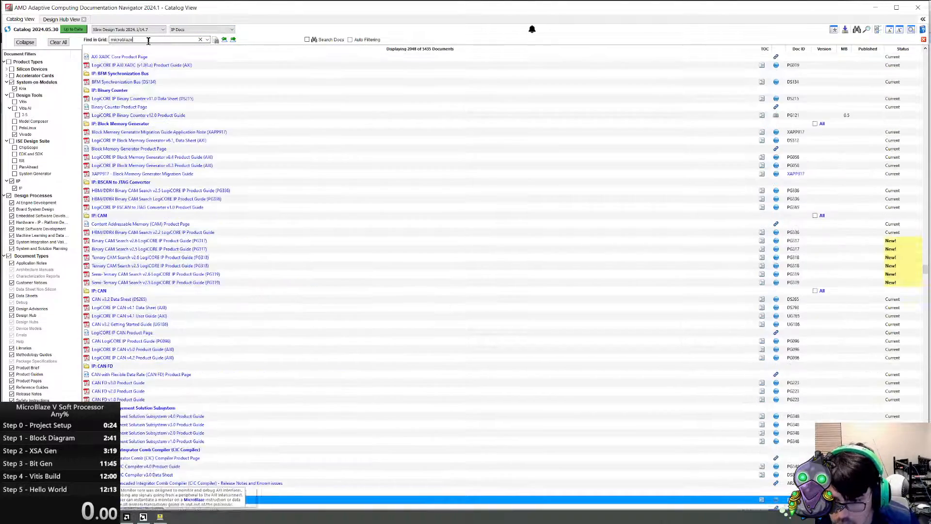
{"action": "key", "text": "Return"}
{"action": "key", "text": "Return"}
{"action": "key", "text": "Return"}
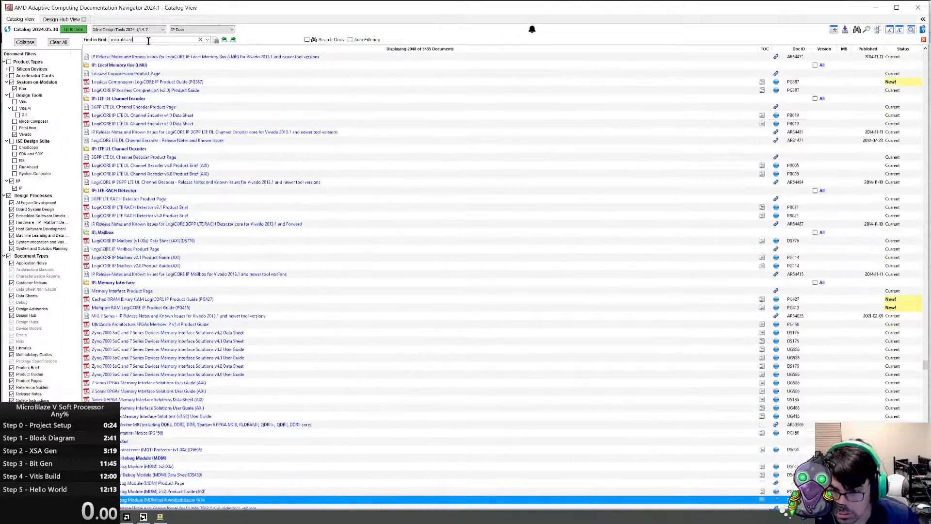
{"action": "key", "text": "Return"}
{"action": "key", "text": "Return"}
{"action": "key", "text": "Return"}
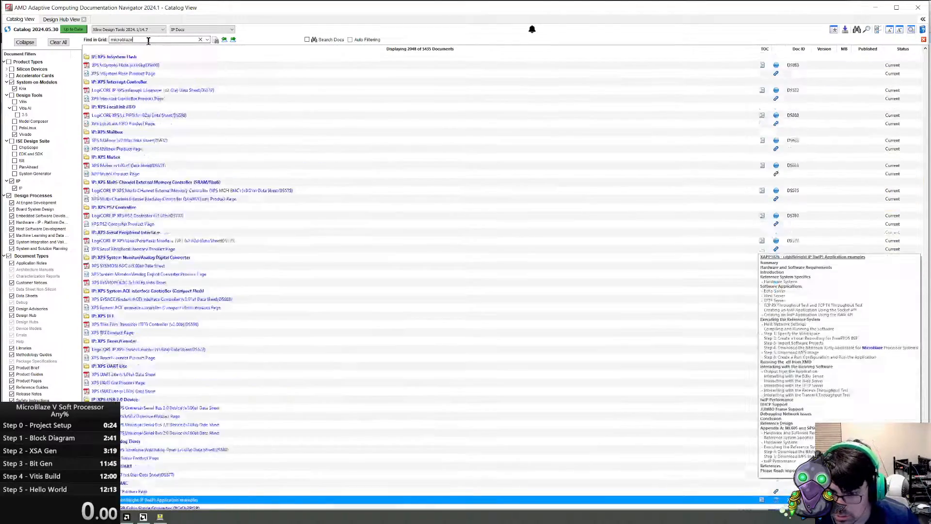
{"action": "key", "text": "Return"}
{"action": "key", "text": "Return"}
{"action": "key", "text": "Return"}
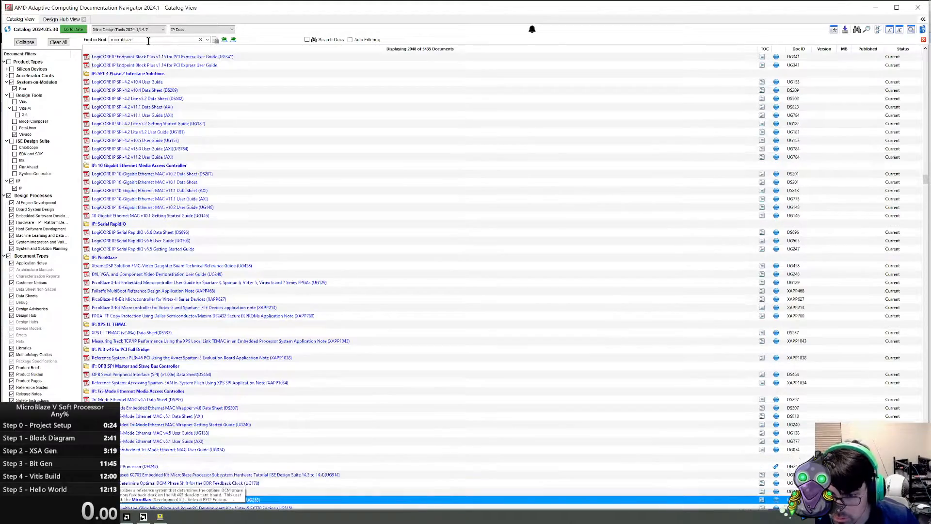
- Examine the documents listed in the IP: MicroBlaze group for a MicroBlaze V guide
{"action": "scroll", "coordinate": [203, 401], "scroll_direction": "down", "scroll_amount": 10}
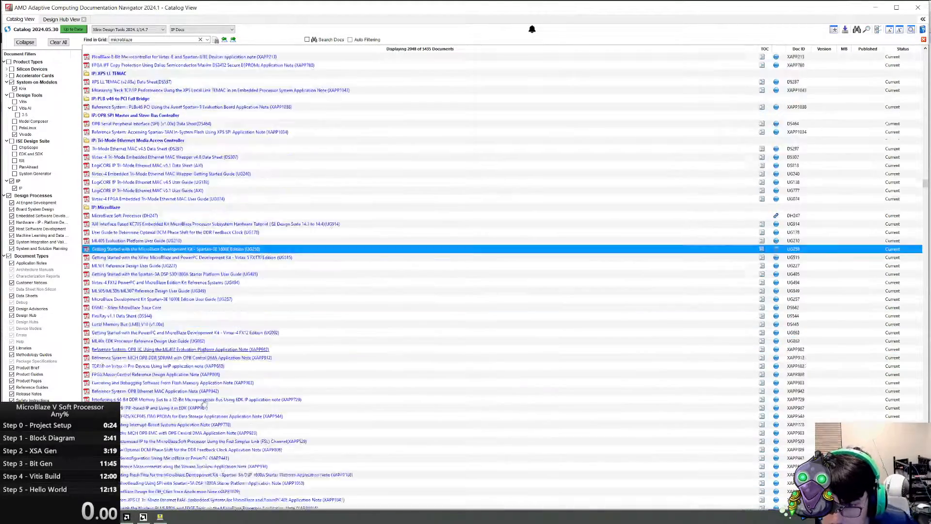
{"action": "scroll", "coordinate": [204, 402], "scroll_direction": "down", "scroll_amount": 5}
{"action": "scroll", "coordinate": [191, 425], "scroll_direction": "up", "scroll_amount": 4}
{"action": "scroll", "coordinate": [141, 465], "scroll_direction": "down", "scroll_amount": 1}
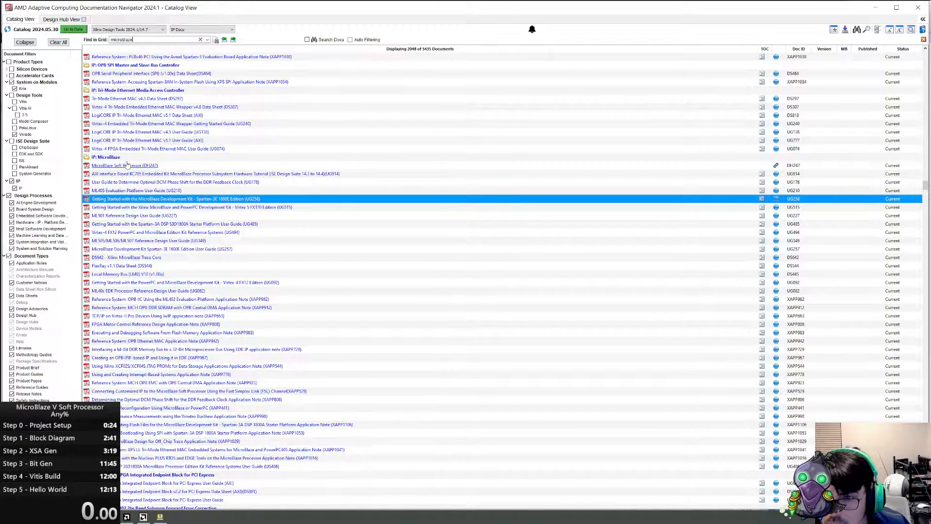
- Open the MicroBlaze Soft Processor Design Hub (DH247), check its available language versions and look through its document sections
{"action": "left_click", "coordinate": [127, 165]}
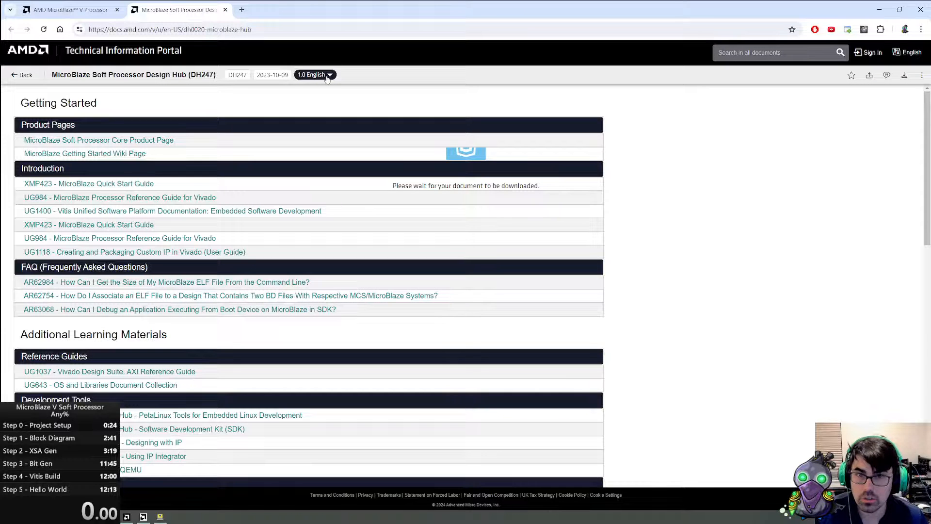
{"action": "left_click", "coordinate": [328, 79]}
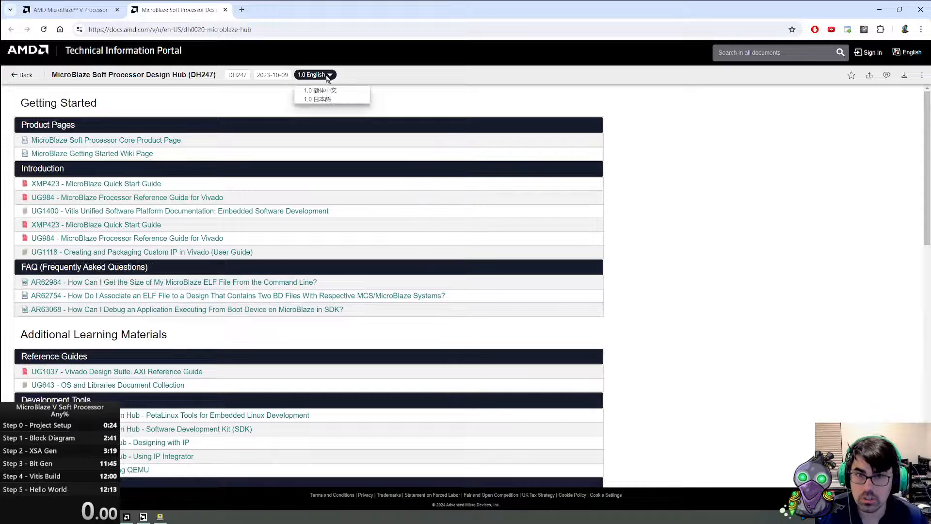
{"action": "left_click", "coordinate": [328, 79]}
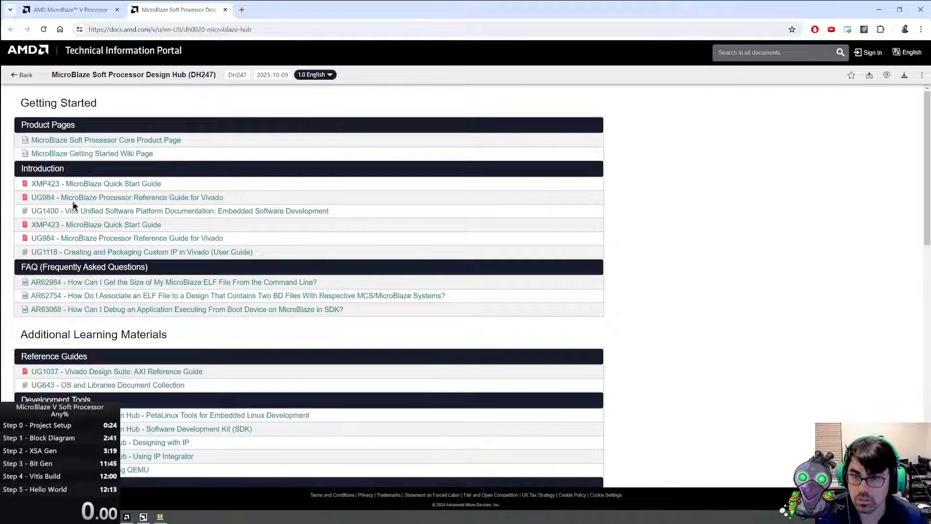
{"action": "scroll", "coordinate": [112, 242], "scroll_direction": "down", "scroll_amount": 5}
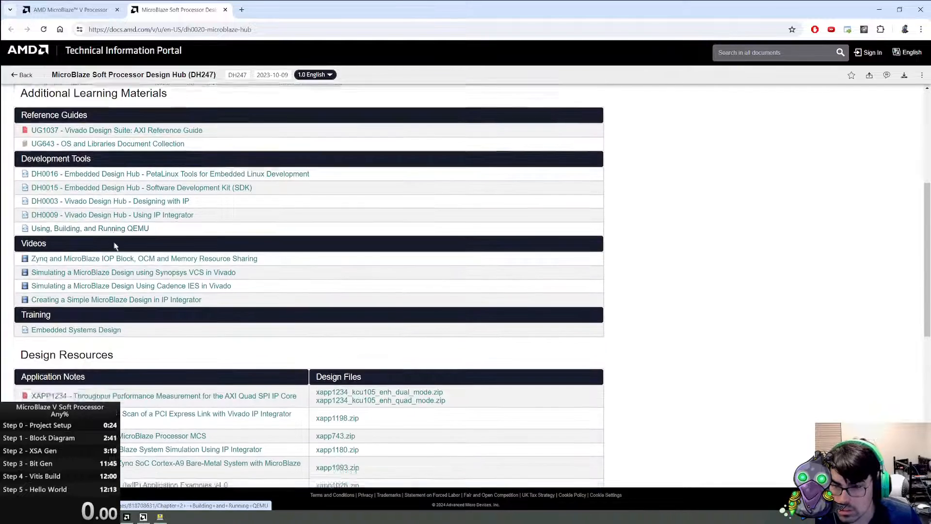
{"action": "scroll", "coordinate": [114, 242], "scroll_direction": "down", "scroll_amount": 3}
- Search the design hub page for "Microblaze V" and look through the MicroBlaze IP and support sections
{"action": "key", "text": "ctrl+f"}
{"action": "type", "text": "Micro"}
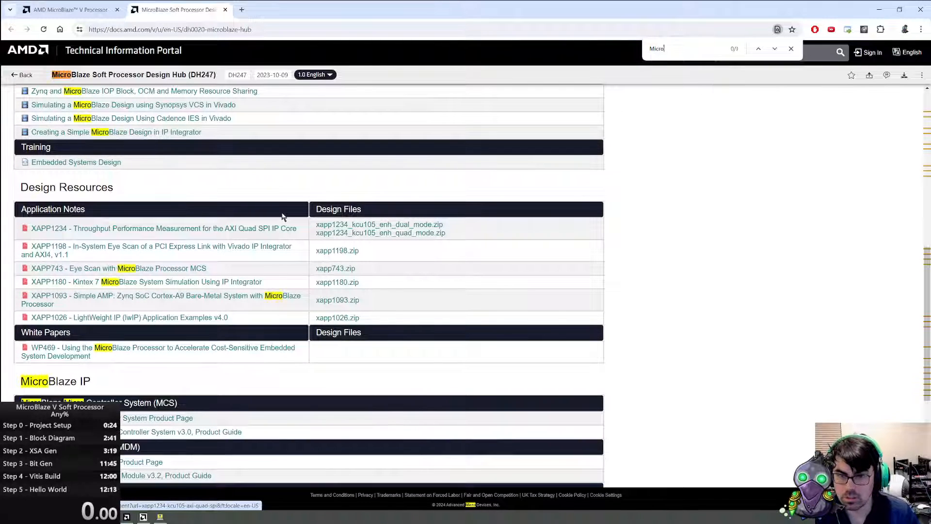
{"action": "type", "text": "blaze V"}
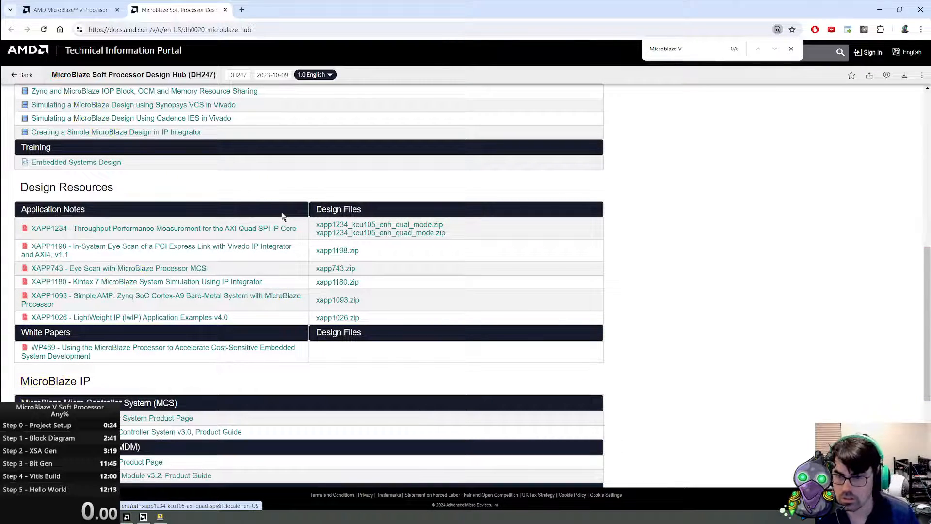
{"action": "scroll", "coordinate": [283, 217], "scroll_direction": "down", "scroll_amount": 5}
- Minimize the documentation catalog and review the processor details on the AMD MicroBlaze V product page, then return to Vivado
{"action": "key", "text": "alt+Tab"}
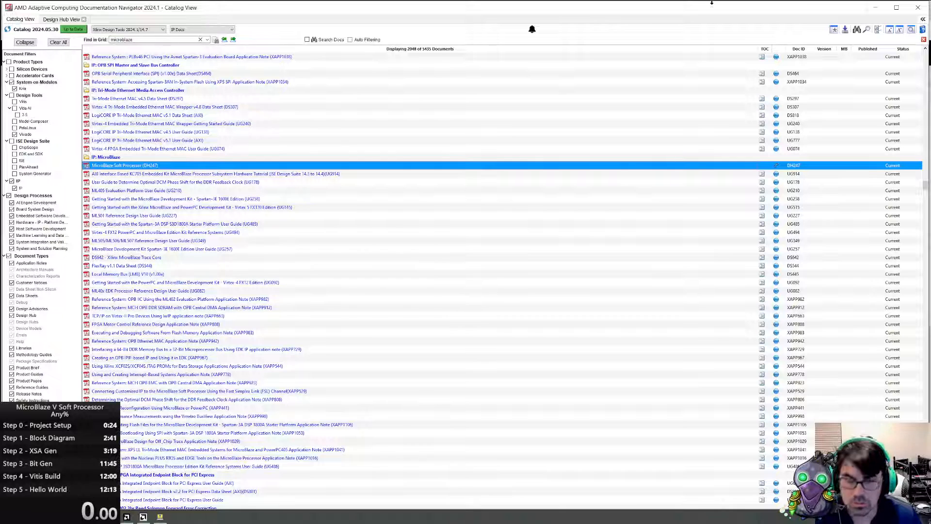
{"action": "left_click", "coordinate": [875, 7]}
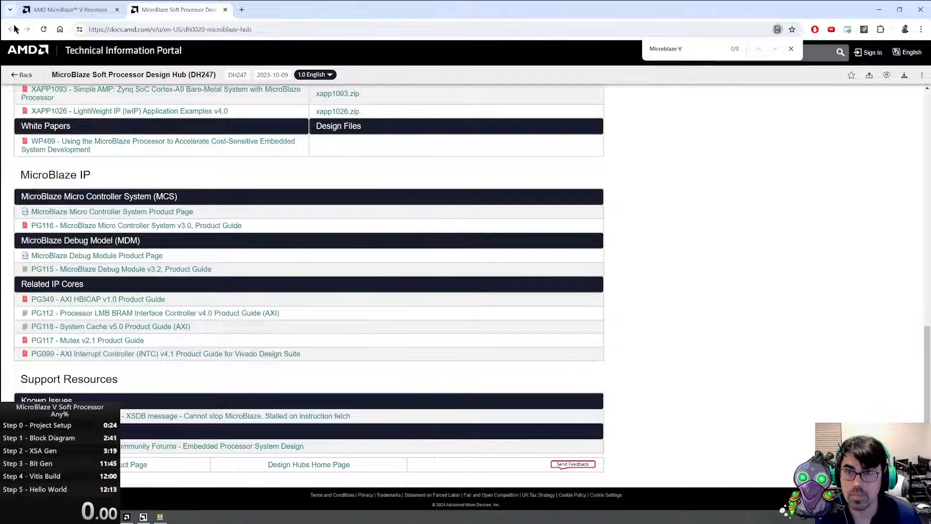
{"action": "left_click", "coordinate": [69, 10]}
{"action": "scroll", "coordinate": [244, 208], "scroll_direction": "down", "scroll_amount": 6}
{"action": "scroll", "coordinate": [385, 253], "scroll_direction": "up", "scroll_amount": 9}
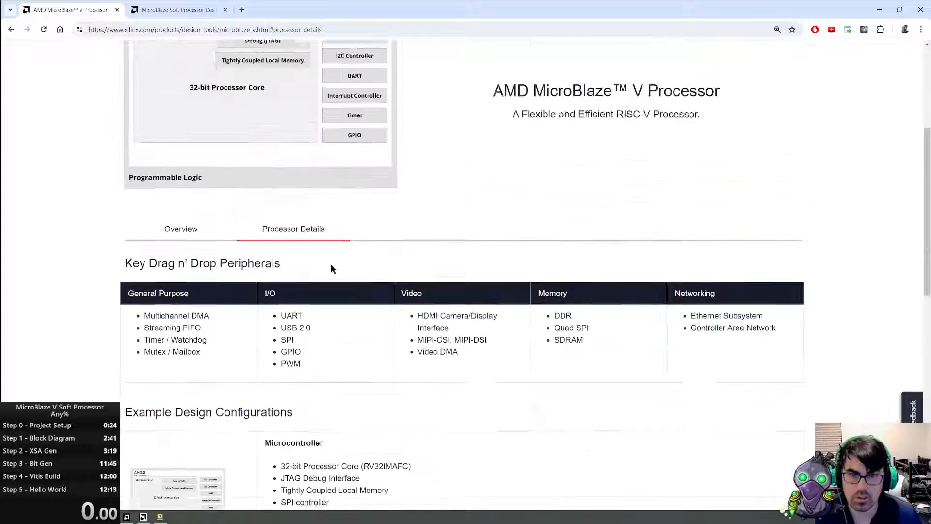
{"action": "scroll", "coordinate": [331, 268], "scroll_direction": "up", "scroll_amount": 2}
{"action": "left_click", "coordinate": [879, 9]}
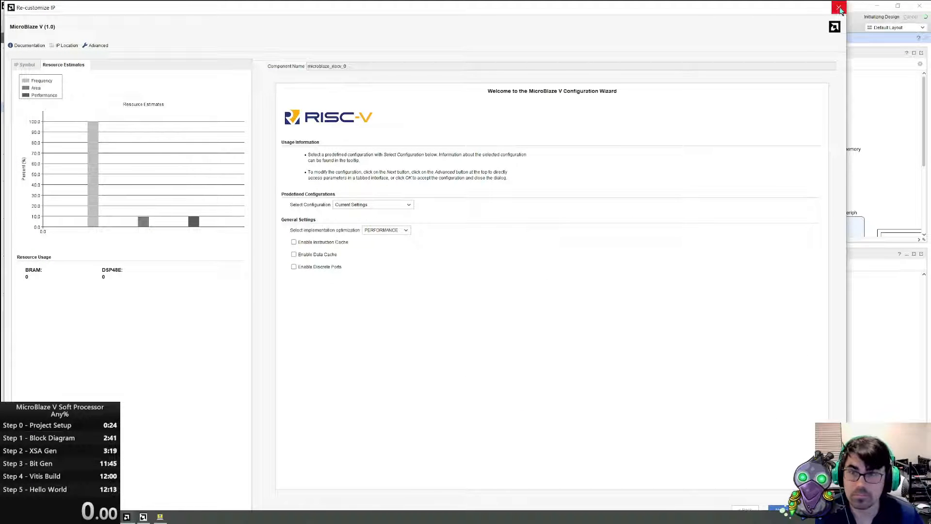
- Try to open the Product Guide for the MicroBlaze V IP from its customization dialog
{"action": "left_click", "coordinate": [30, 45]}
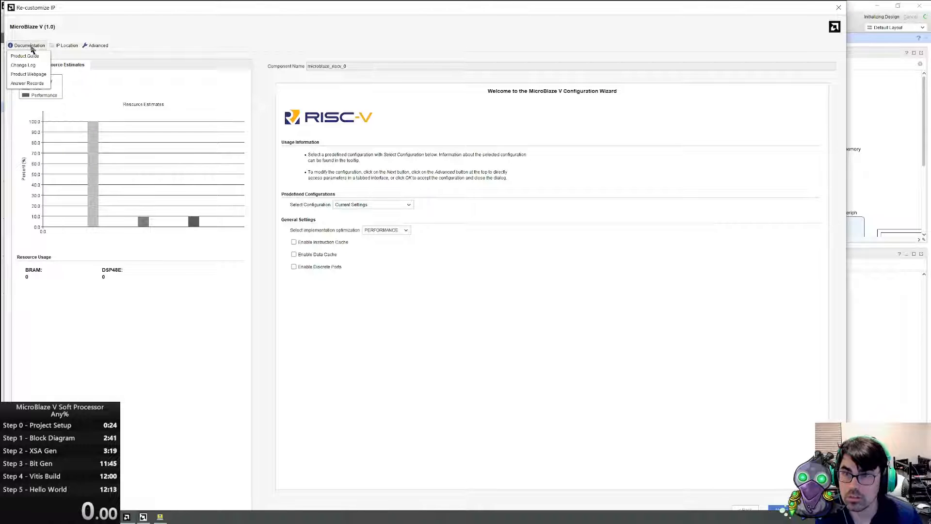
{"action": "left_click", "coordinate": [31, 57]}
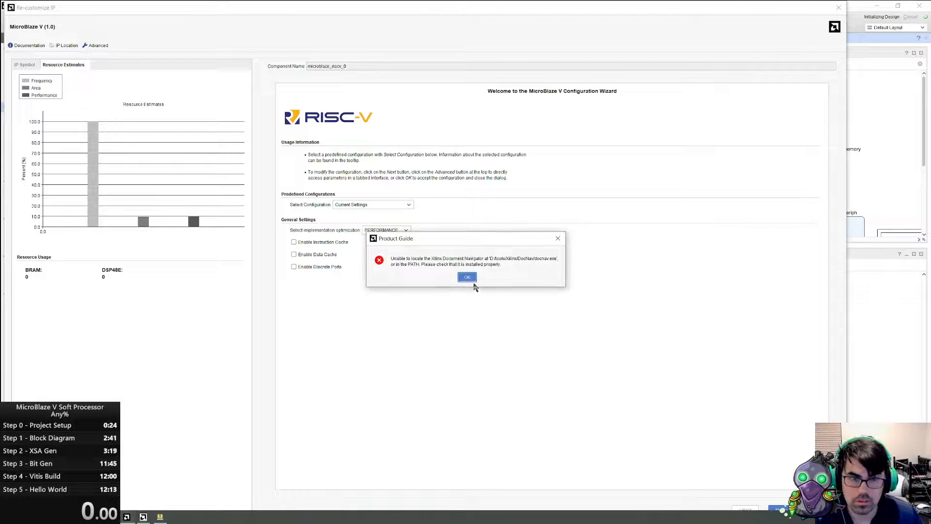
{"action": "left_click", "coordinate": [467, 278]}
- Open the MicroBlaze V change log, read through its version history and close it
{"action": "left_click", "coordinate": [29, 45]}
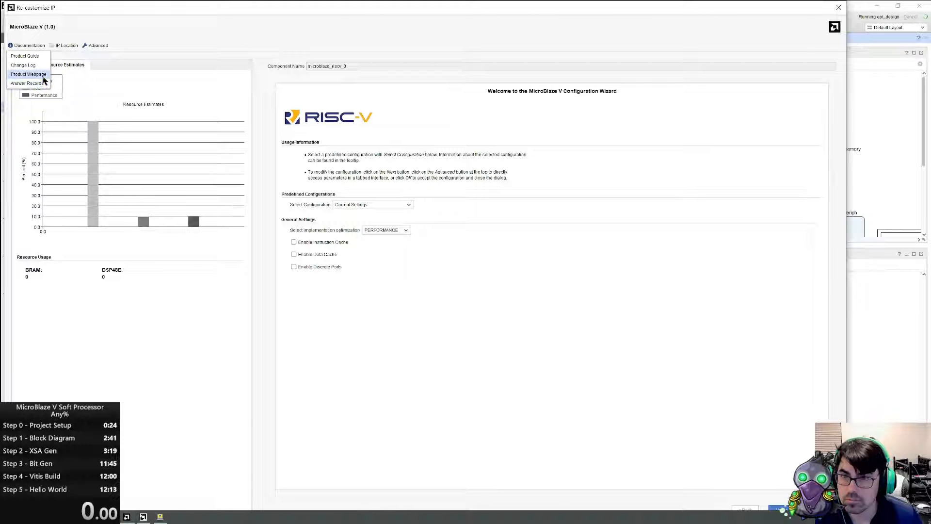
{"action": "left_click", "coordinate": [39, 65]}
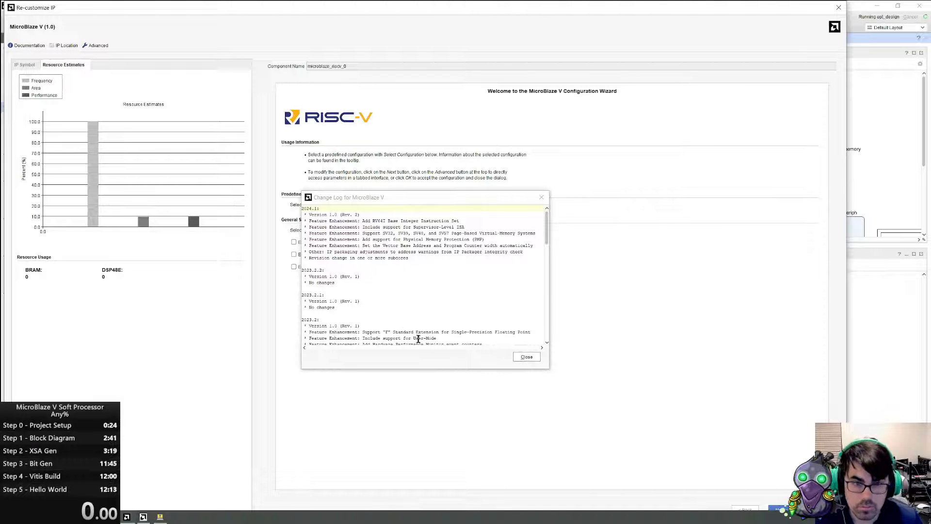
{"action": "scroll", "coordinate": [434, 261], "scroll_direction": "down", "scroll_amount": 3}
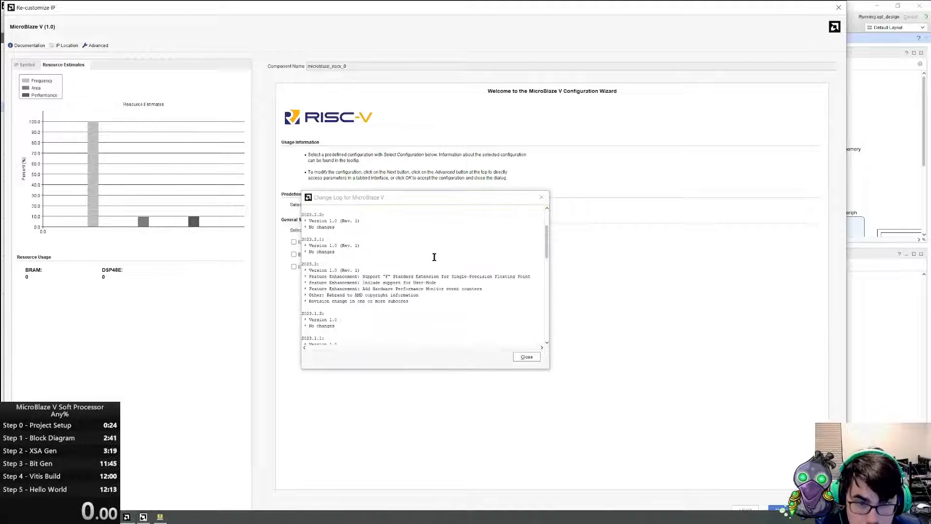
{"action": "scroll", "coordinate": [385, 274], "scroll_direction": "down", "scroll_amount": 6}
{"action": "scroll", "coordinate": [422, 291], "scroll_direction": "down", "scroll_amount": 10}
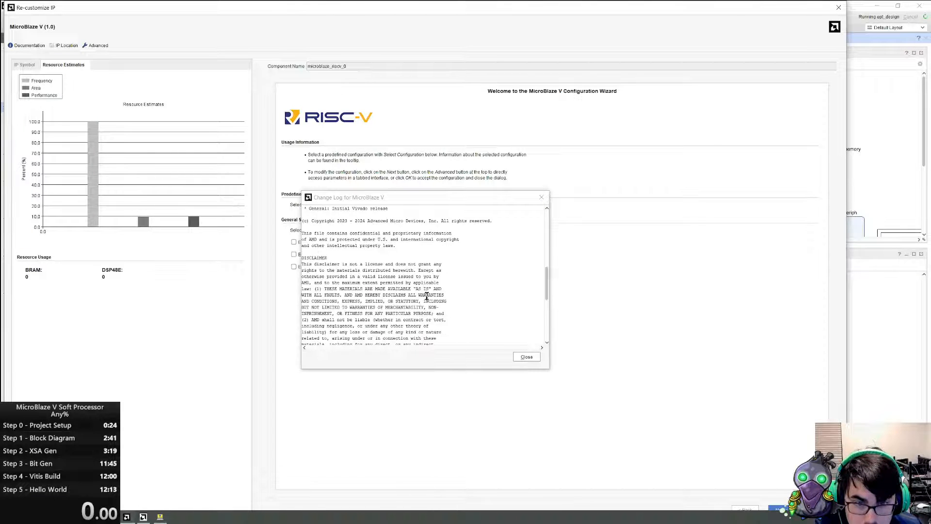
{"action": "left_click", "coordinate": [526, 356]}
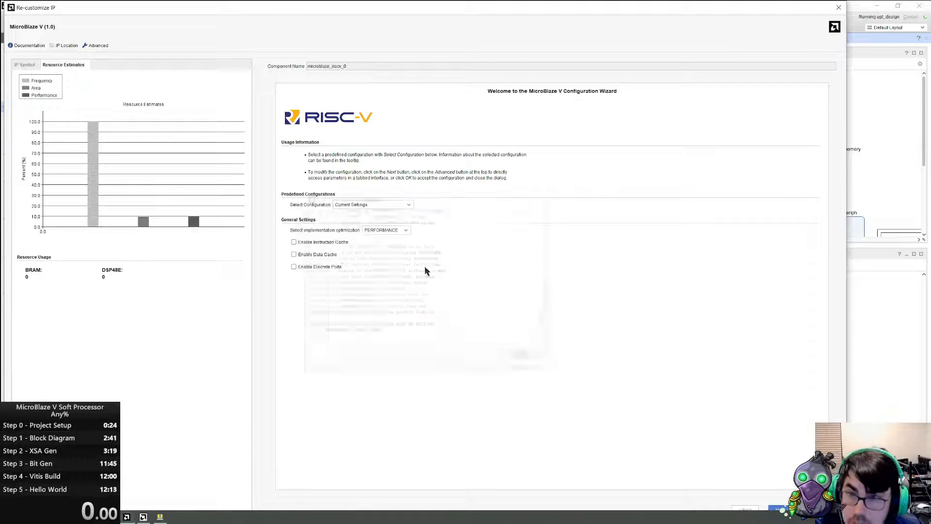
- Open the Answer Records for the MicroBlaze V IP in the browser and return to the customization dialog
{"action": "left_click", "coordinate": [27, 45]}
{"action": "left_click", "coordinate": [34, 85]}
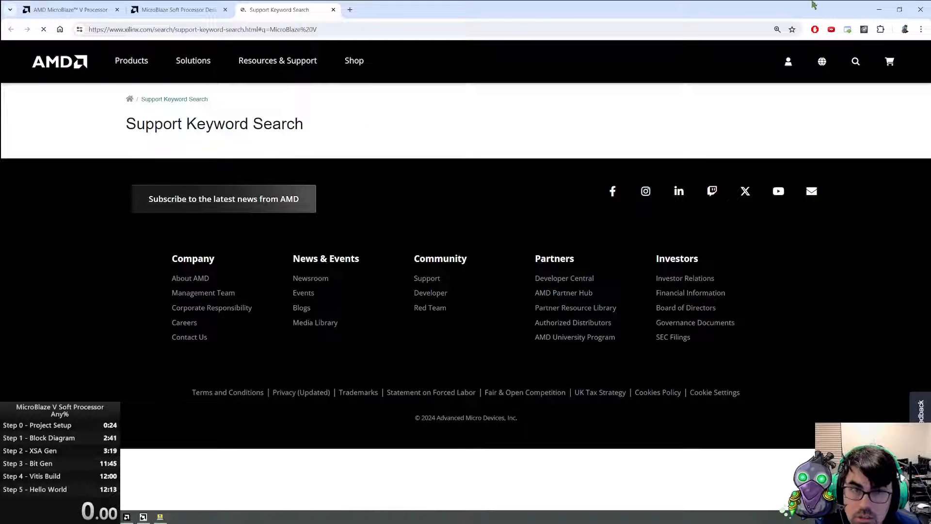
{"action": "left_click", "coordinate": [879, 8]}
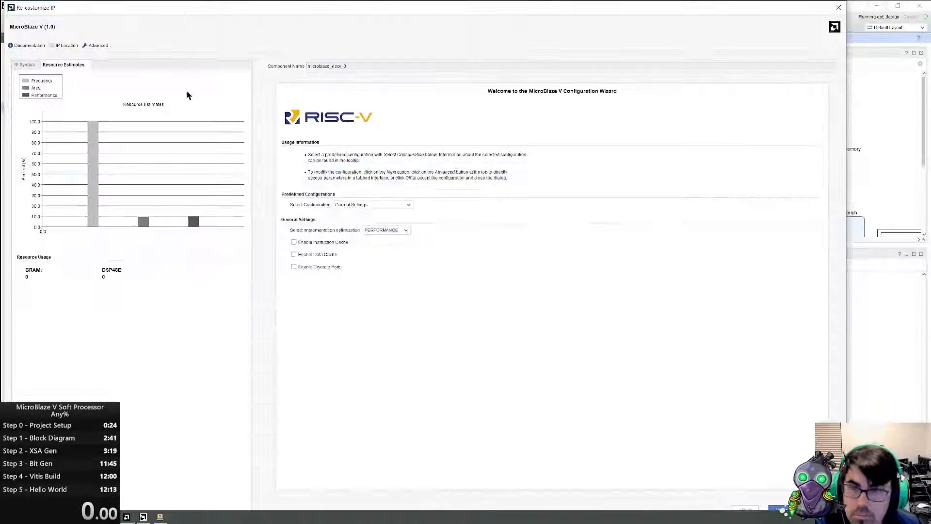
- Display the MicroBlaze V IP symbol with its disabled ports shown
{"action": "left_click", "coordinate": [26, 46]}
{"action": "left_click", "coordinate": [25, 64]}
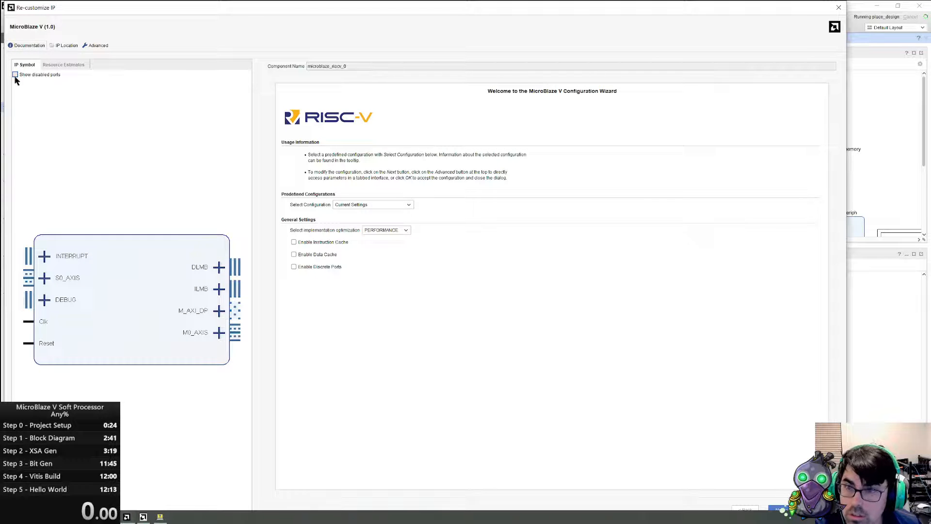
{"action": "left_click", "coordinate": [15, 75]}
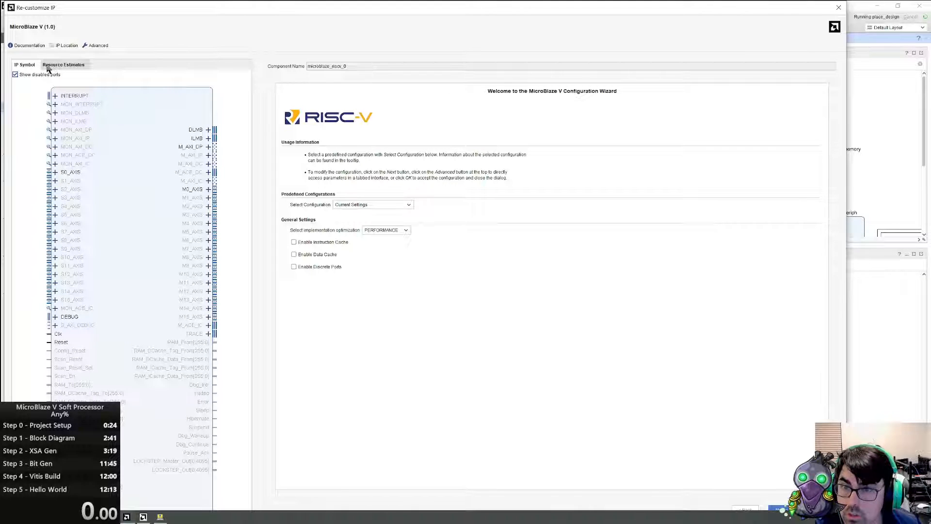
- Open the IP's Product Webpage and examine the featured documents in its Documentation section
{"action": "left_click", "coordinate": [32, 45]}
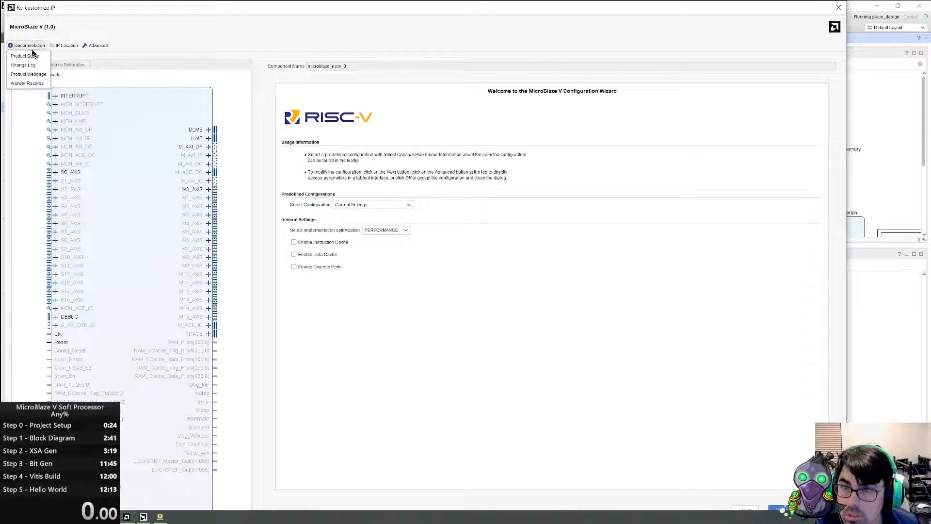
{"action": "left_click", "coordinate": [28, 74]}
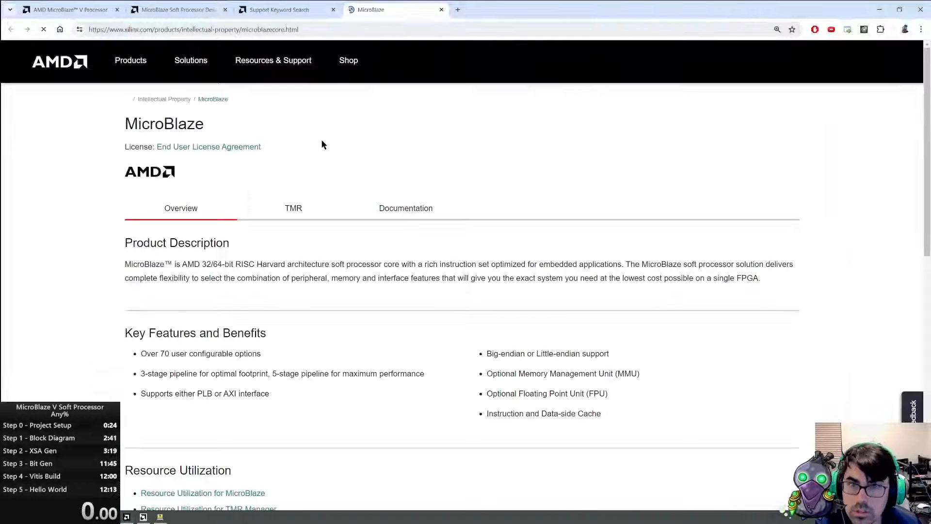
{"action": "left_click", "coordinate": [406, 177]}
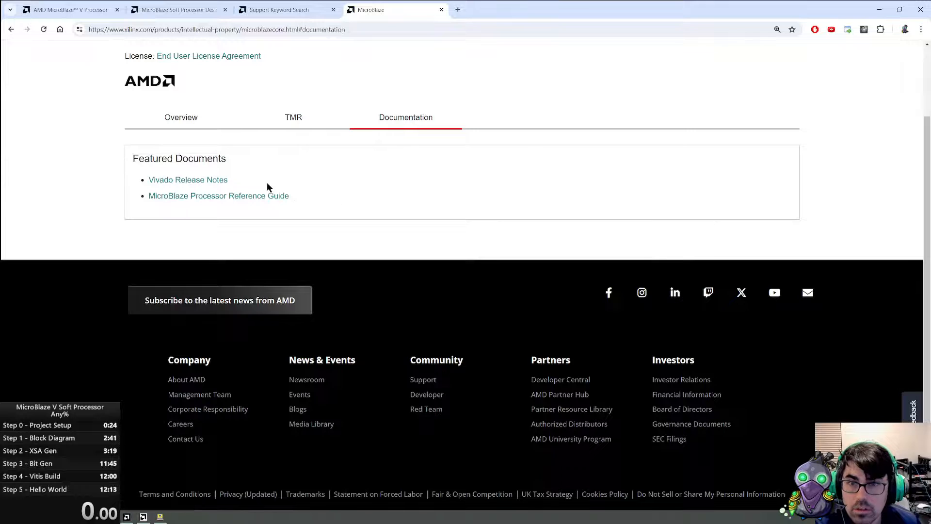
{"action": "scroll", "coordinate": [209, 132], "scroll_direction": "up", "scroll_amount": 2}
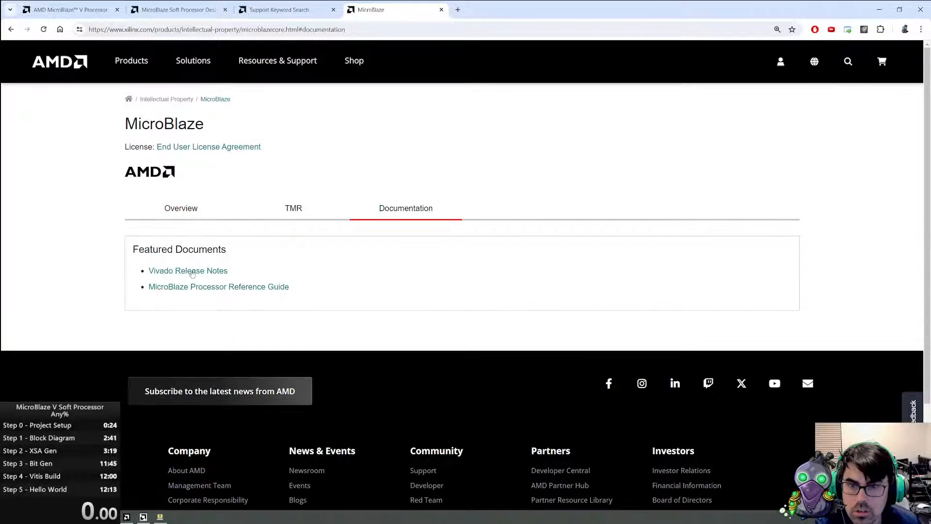
{"action": "left_click", "coordinate": [317, 207]}
{"action": "left_click", "coordinate": [413, 213]}
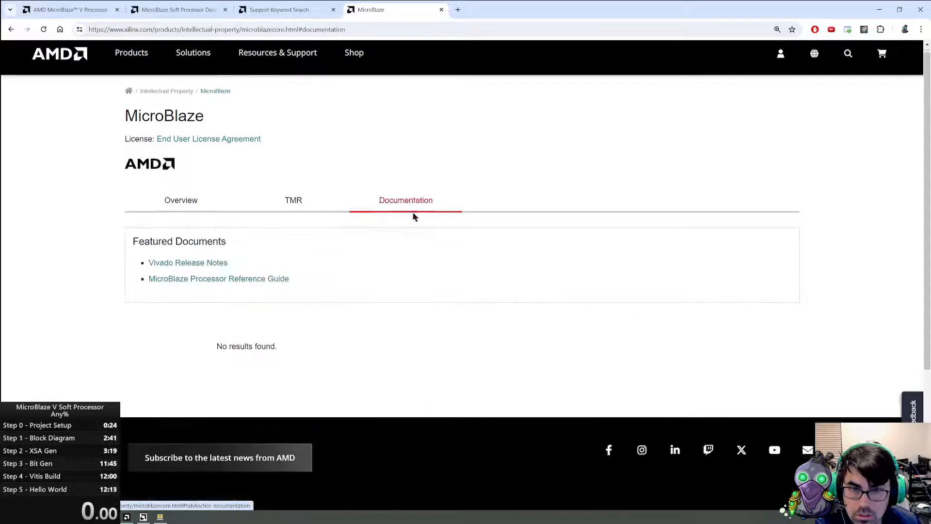
{"action": "scroll", "coordinate": [413, 217], "scroll_direction": "down", "scroll_amount": 4}
- Open the MicroBlaze Processor Reference Guide (UG984), look through its features, instruction summary and contents, and return to Vivado
{"action": "left_click", "coordinate": [221, 83]}
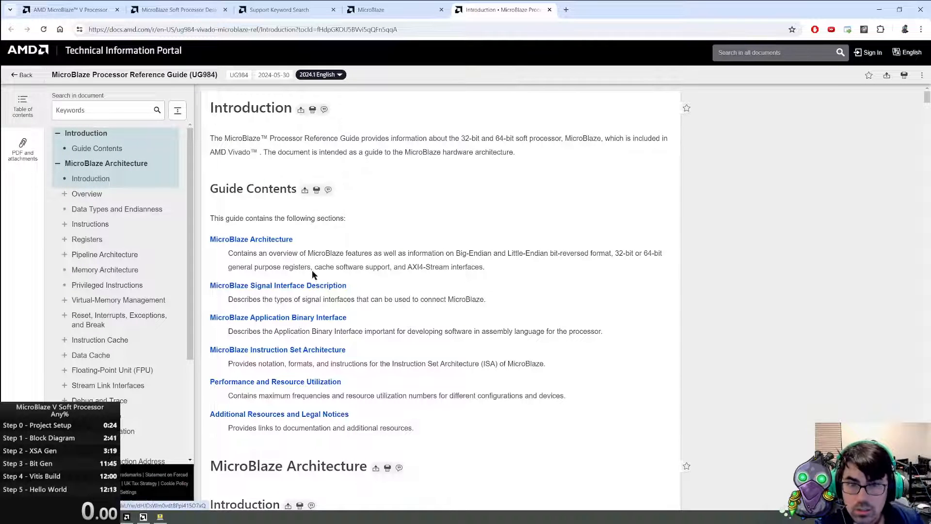
{"action": "scroll", "coordinate": [313, 275], "scroll_direction": "down", "scroll_amount": 15}
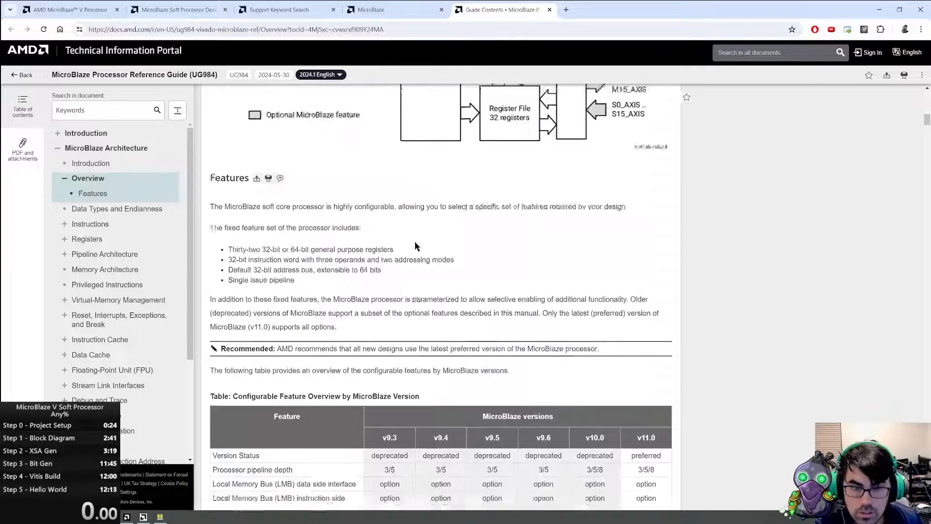
{"action": "scroll", "coordinate": [413, 242], "scroll_direction": "down", "scroll_amount": 15}
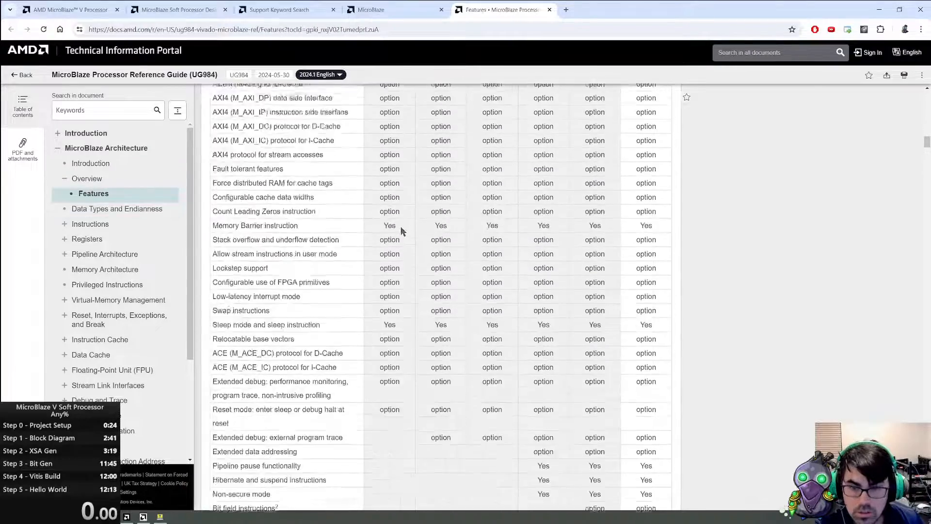
{"action": "scroll", "coordinate": [401, 231], "scroll_direction": "down", "scroll_amount": 20}
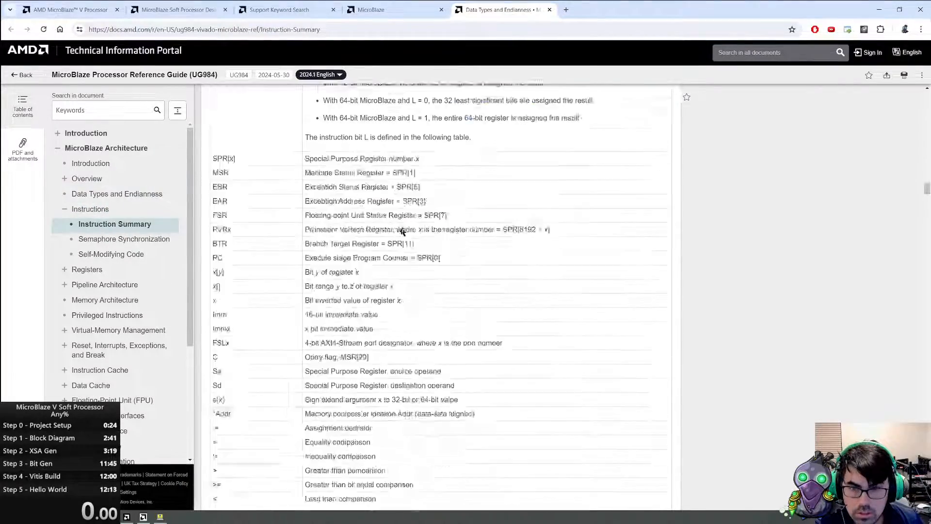
{"action": "scroll", "coordinate": [401, 232], "scroll_direction": "down", "scroll_amount": 20}
{"action": "scroll", "coordinate": [123, 286], "scroll_direction": "down", "scroll_amount": 4}
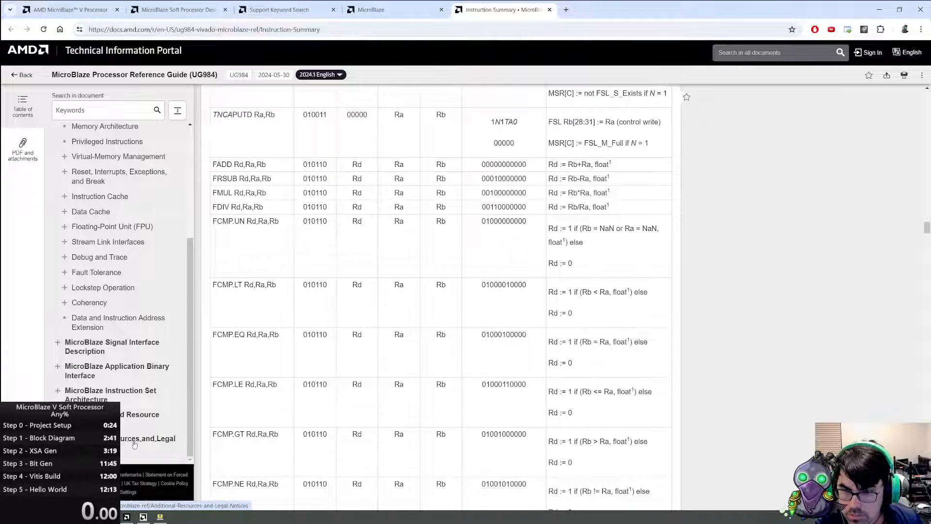
{"action": "left_click", "coordinate": [879, 9]}
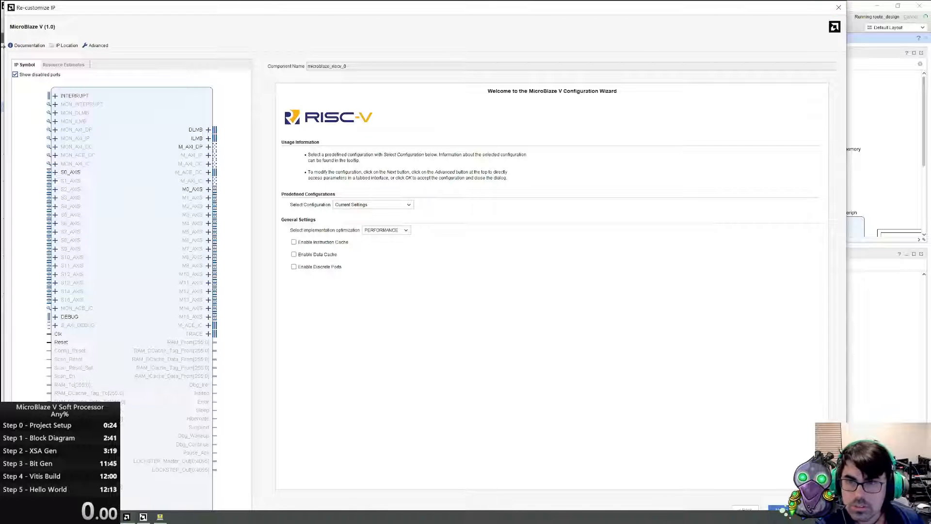
- Try to open the MicroBlaze V Product Guide again and close the IP customization dialog without changes
{"action": "left_click", "coordinate": [26, 45]}
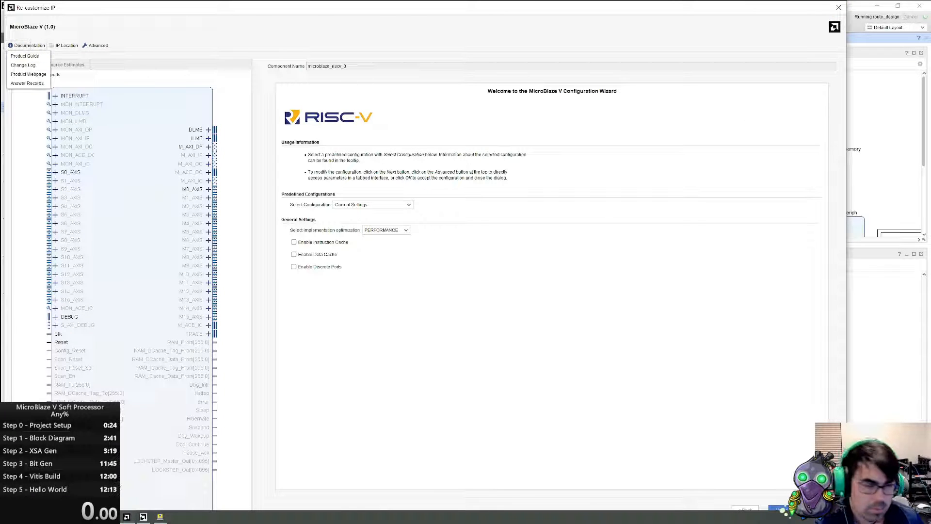
{"action": "left_click", "coordinate": [24, 56]}
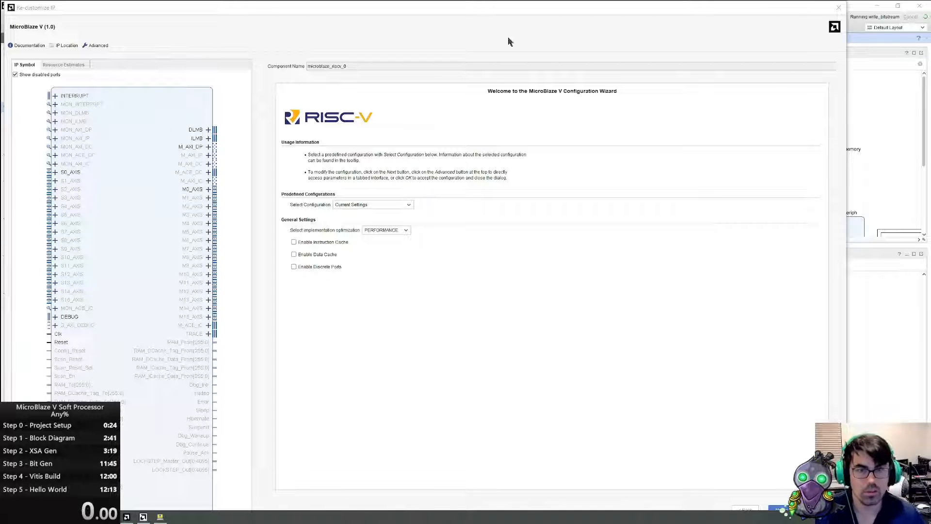
{"action": "left_click", "coordinate": [839, 7]}
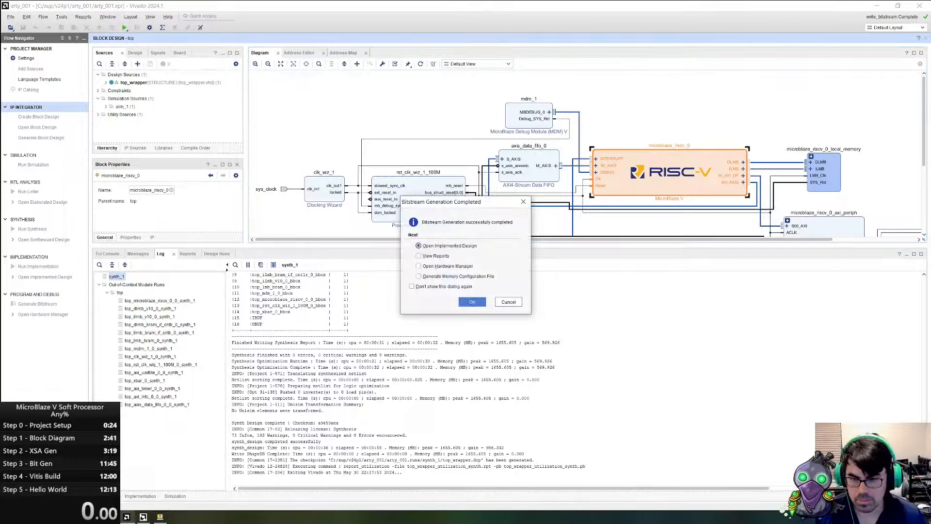
- Dismiss the bitstream completion dialog, switch to Vitis and open the Dhrystone embedded software example
{"action": "left_click", "coordinate": [508, 301]}
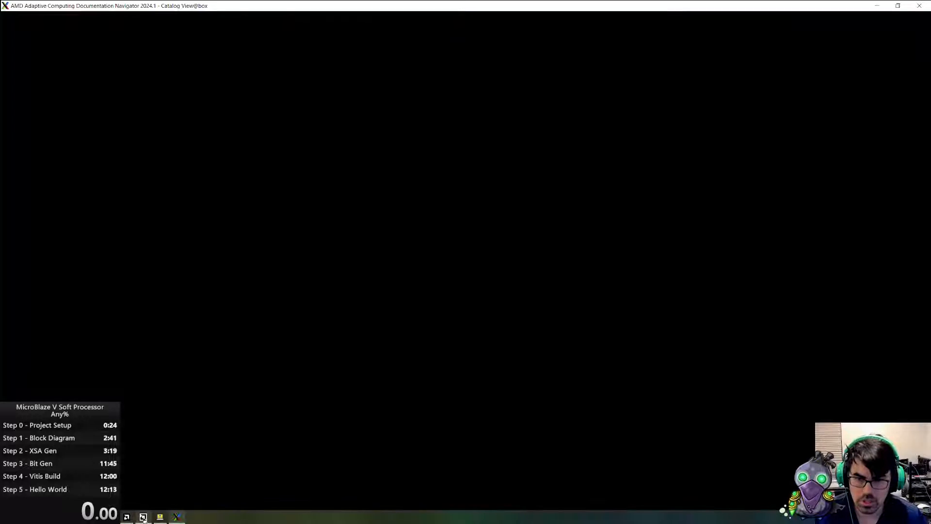
{"action": "left_click", "coordinate": [143, 517]}
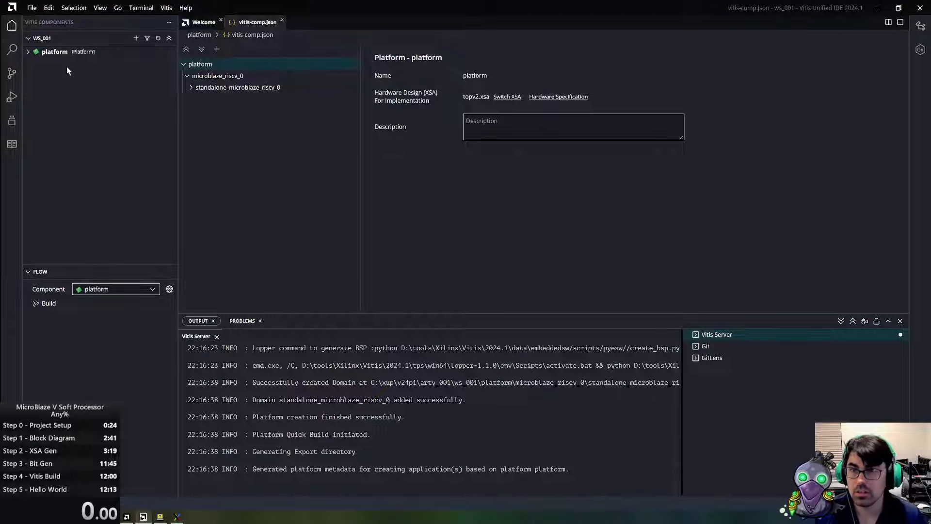
{"action": "left_click", "coordinate": [12, 120]}
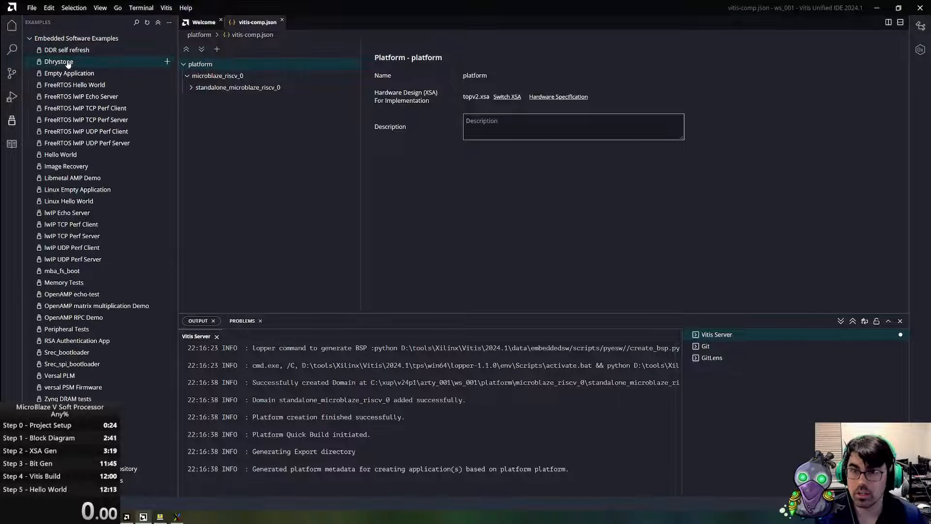
{"action": "left_click", "coordinate": [60, 61]}
- Create the dhrystone application component from the template, using the arty platform and the standalone_microblaze_riscv_0 domain
{"action": "left_click", "coordinate": [315, 46]}
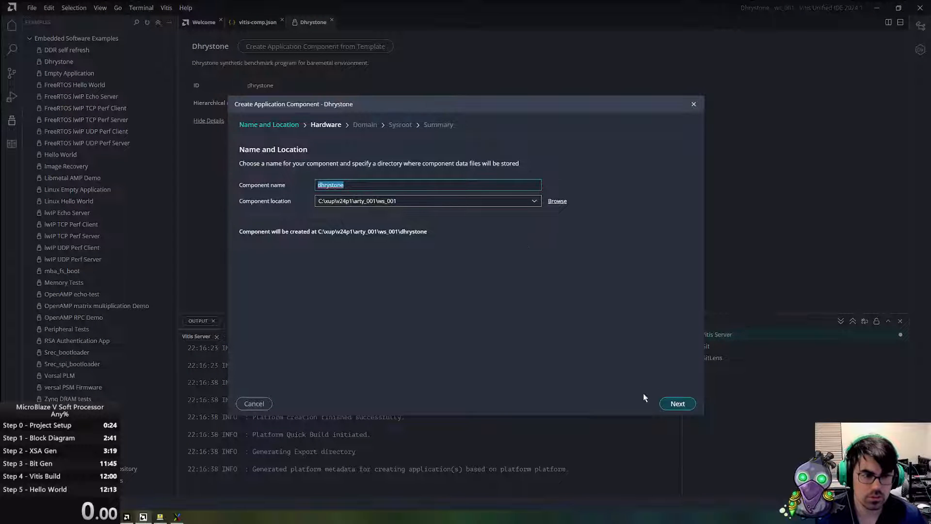
{"action": "left_click", "coordinate": [675, 404]}
{"action": "left_click", "coordinate": [359, 252]}
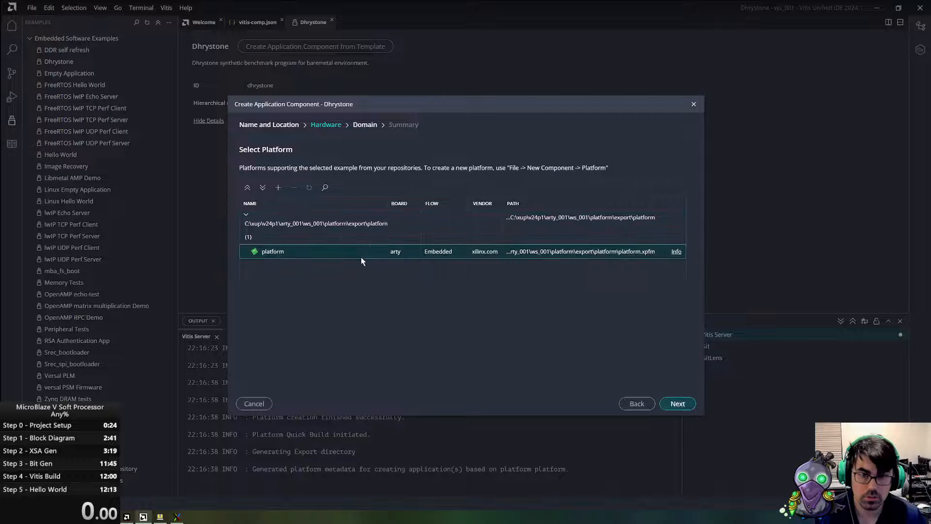
{"action": "left_click", "coordinate": [678, 404]}
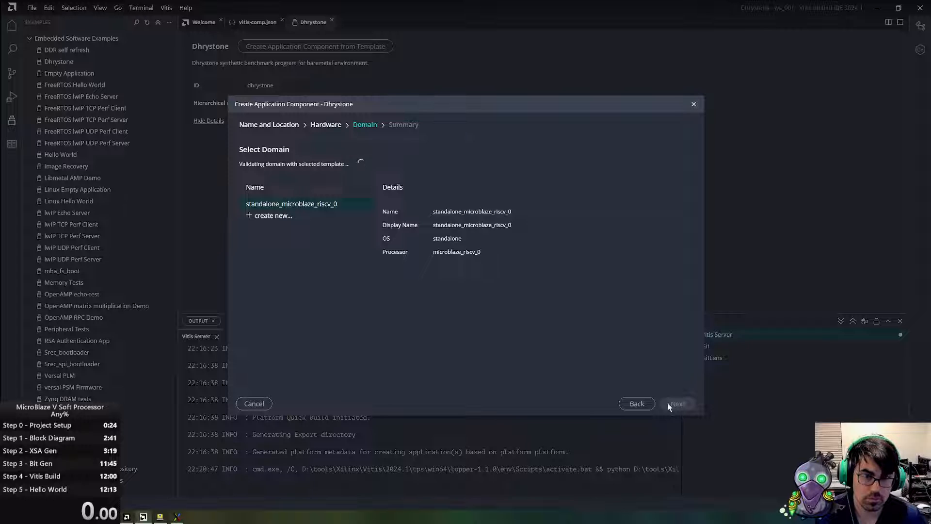
{"action": "left_click", "coordinate": [669, 405]}
{"action": "left_click", "coordinate": [677, 403]}
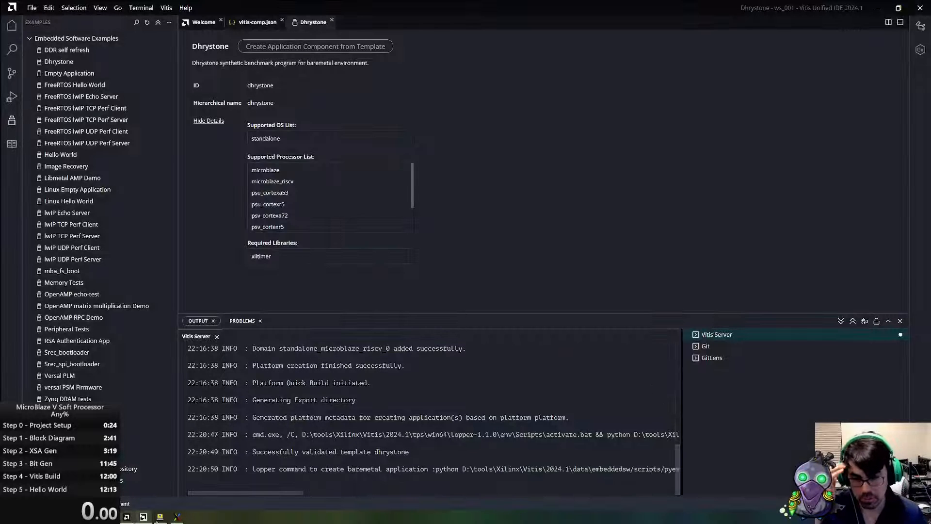
- Switch to Documentation Navigator and update its document catalog to the 2024.05.30 version
{"action": "left_click", "coordinate": [177, 517]}
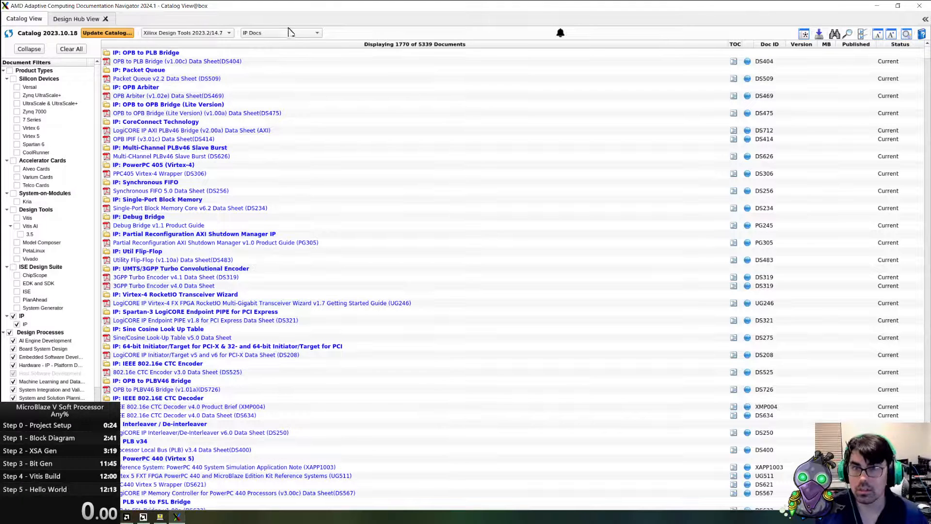
{"action": "left_click", "coordinate": [222, 36]}
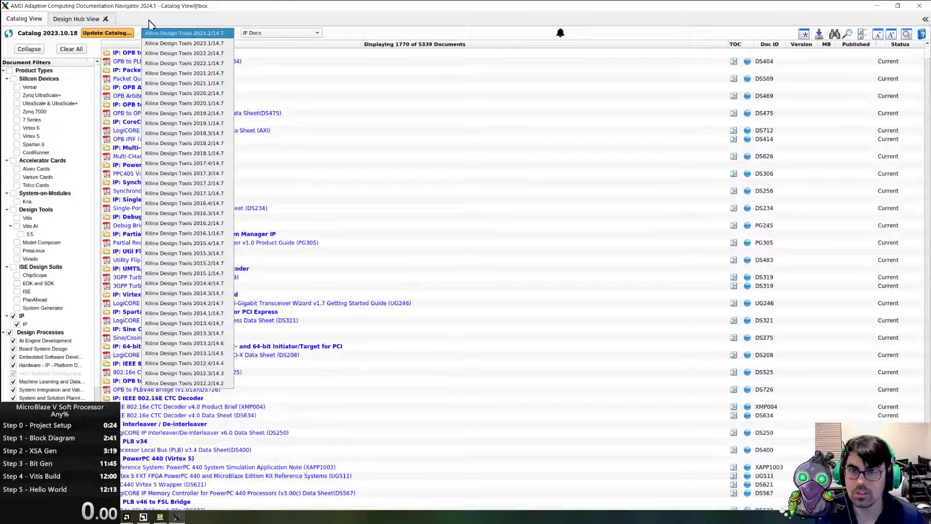
{"action": "left_click", "coordinate": [153, 30]}
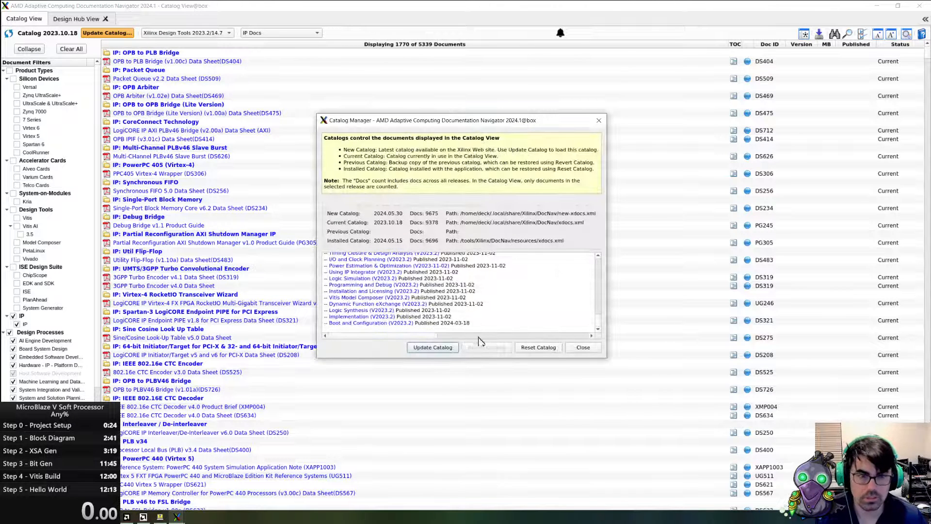
{"action": "left_click", "coordinate": [443, 348]}
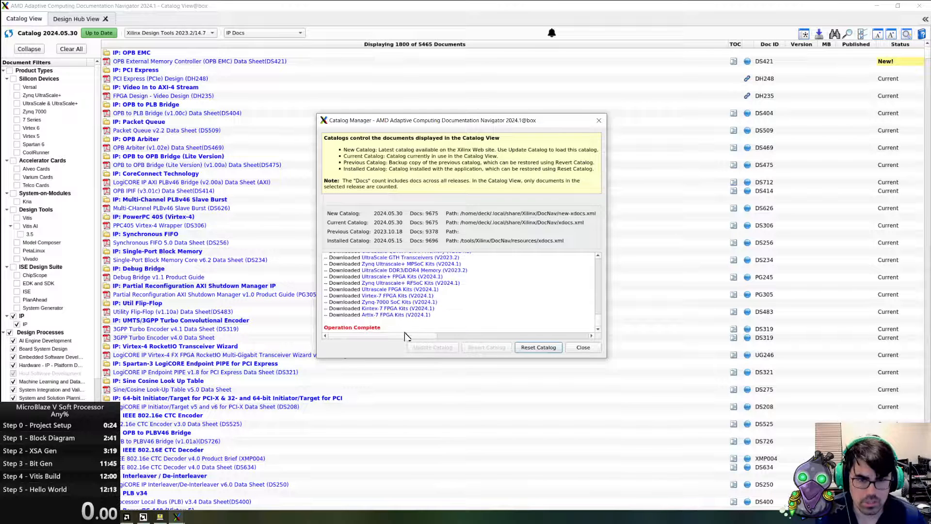
- Review the catalog download log, set the release to Xilinx Design Tools 2024.1/14.7 and close Documentation Navigator
{"action": "scroll", "coordinate": [385, 304], "scroll_direction": "up", "scroll_amount": 10}
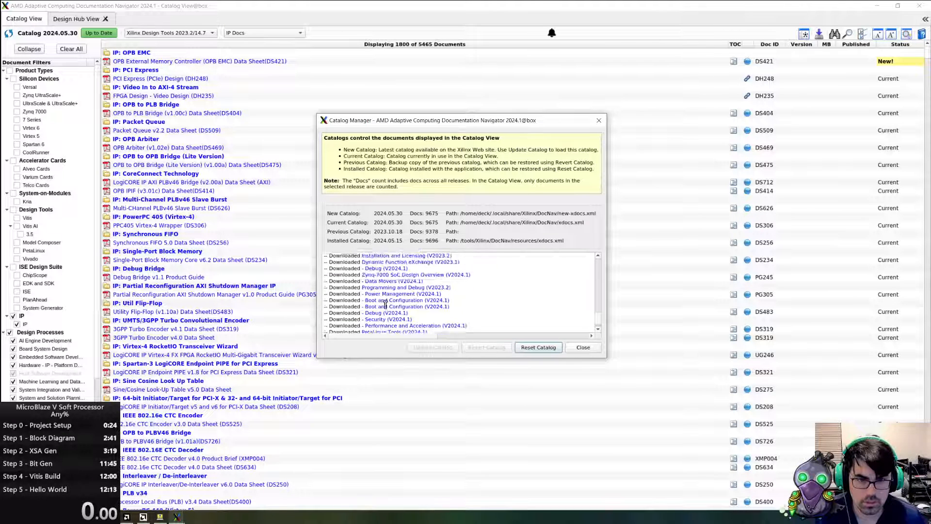
{"action": "scroll", "coordinate": [403, 301], "scroll_direction": "up", "scroll_amount": 5}
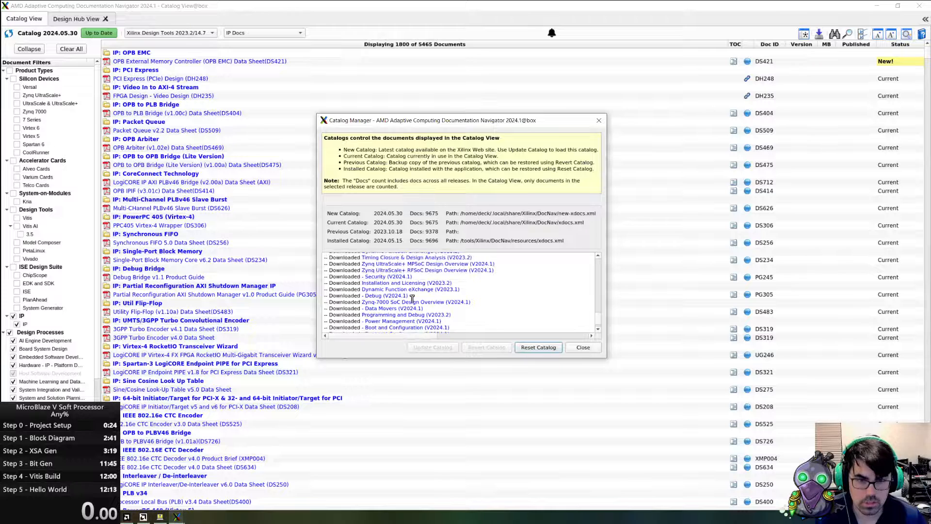
{"action": "scroll", "coordinate": [425, 299], "scroll_direction": "down", "scroll_amount": 8}
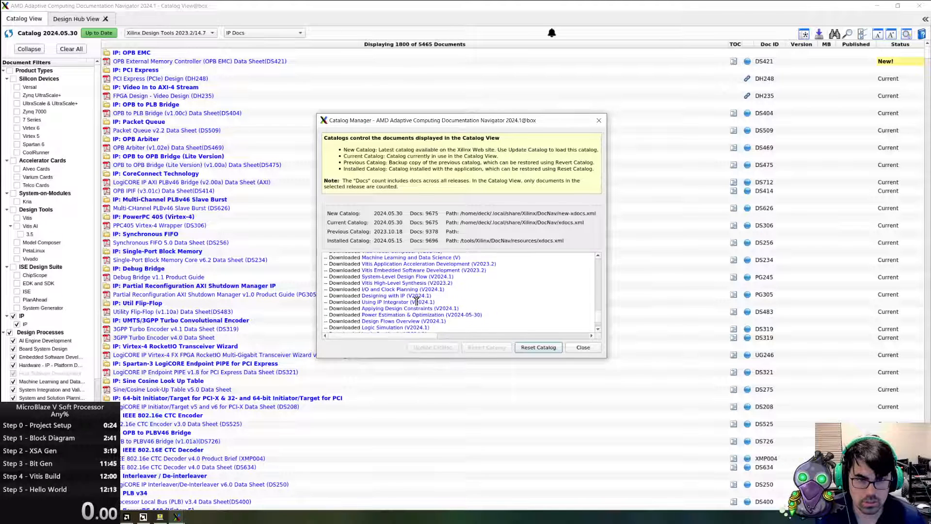
{"action": "left_click", "coordinate": [581, 347]}
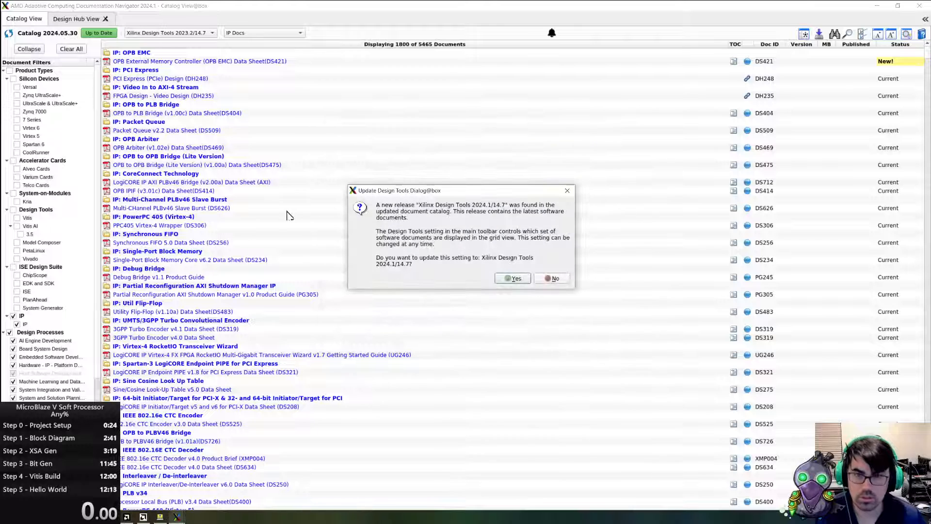
{"action": "left_click", "coordinate": [506, 280]}
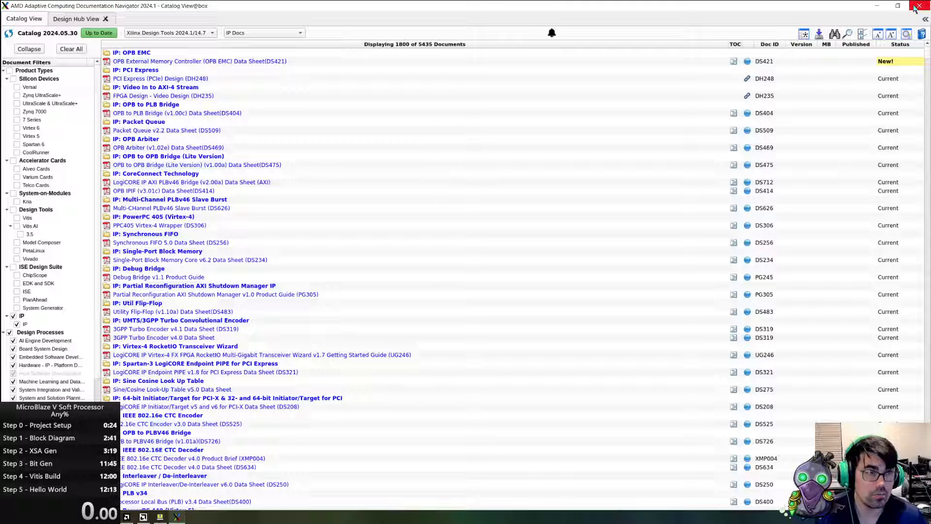
{"action": "left_click", "coordinate": [915, 7]}
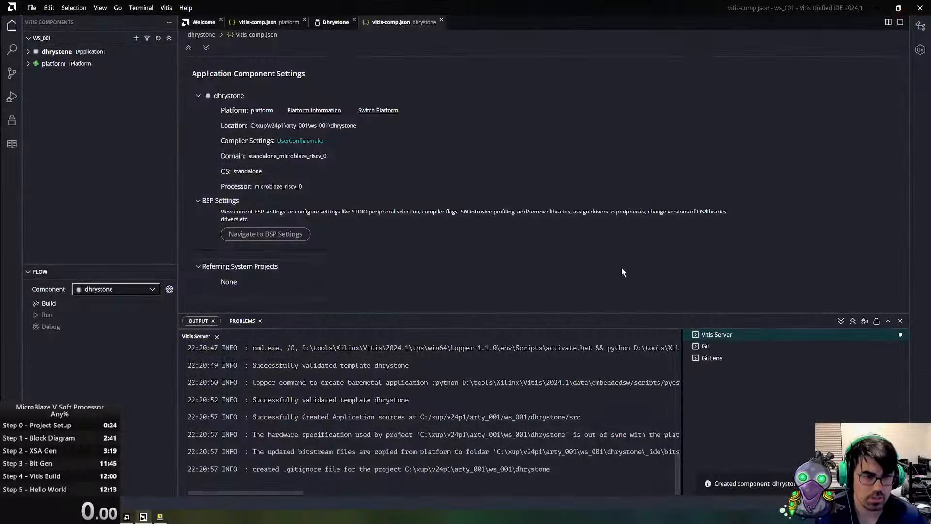
- Build the dhrystone application together with its platform, and select the platform component
{"action": "key", "text": "alt"}
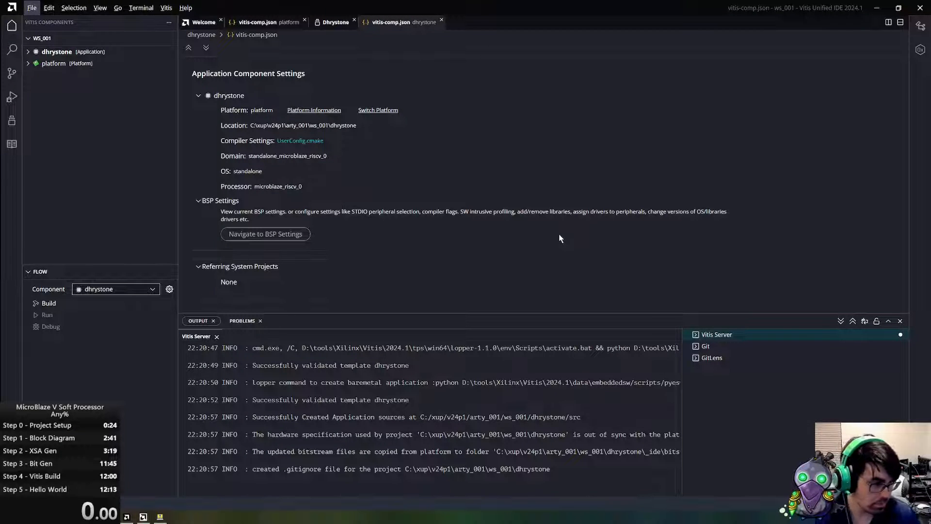
{"action": "left_click", "coordinate": [57, 51]}
{"action": "left_click", "coordinate": [64, 306]}
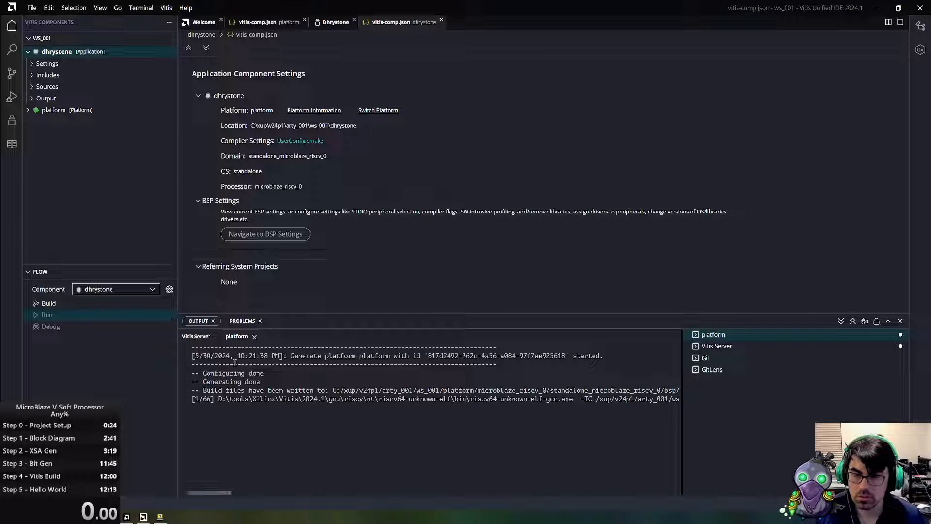
{"action": "left_click", "coordinate": [63, 109]}
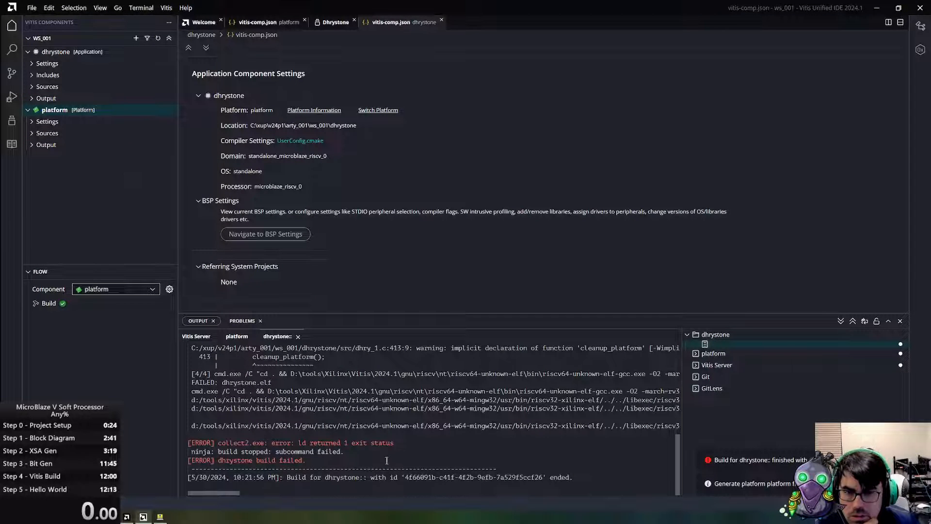
- Examine the end of the dhrystone build output, including the full width of its long command lines
{"action": "scroll", "coordinate": [298, 453], "scroll_direction": "up", "scroll_amount": 4}
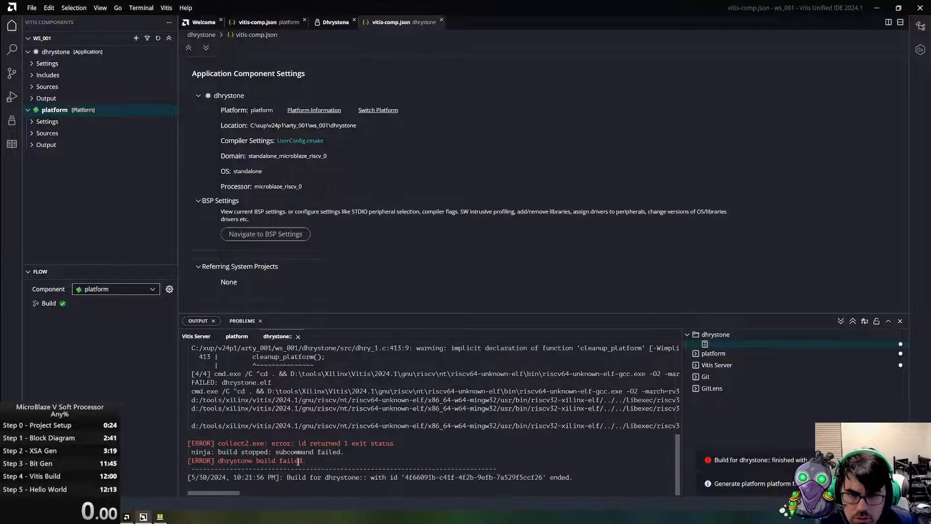
{"action": "scroll", "coordinate": [289, 445], "scroll_direction": "down", "scroll_amount": 4}
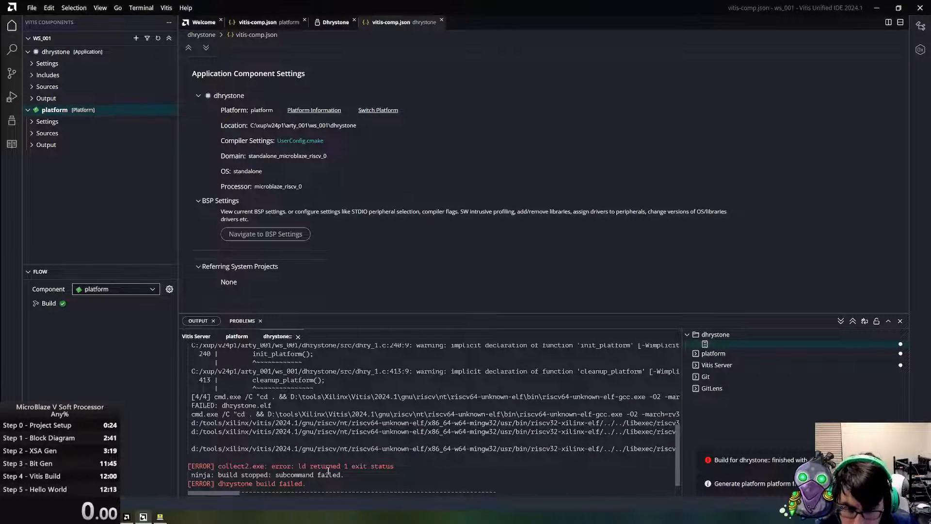
{"action": "left_click_drag", "start_coordinate": [226, 491], "coordinate": [201, 500]}
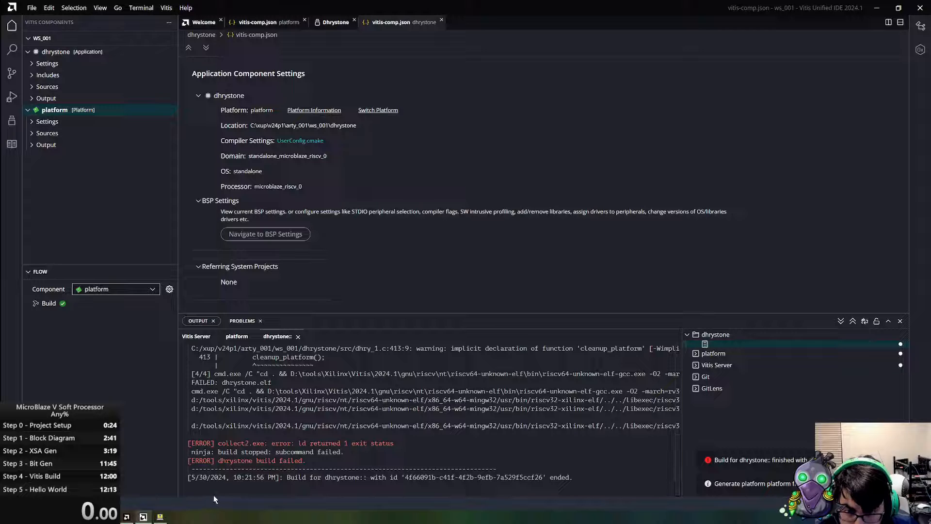
{"action": "left_click_drag", "start_coordinate": [210, 493], "coordinate": [220, 494]}
{"action": "left_click_drag", "start_coordinate": [254, 495], "coordinate": [653, 498]}
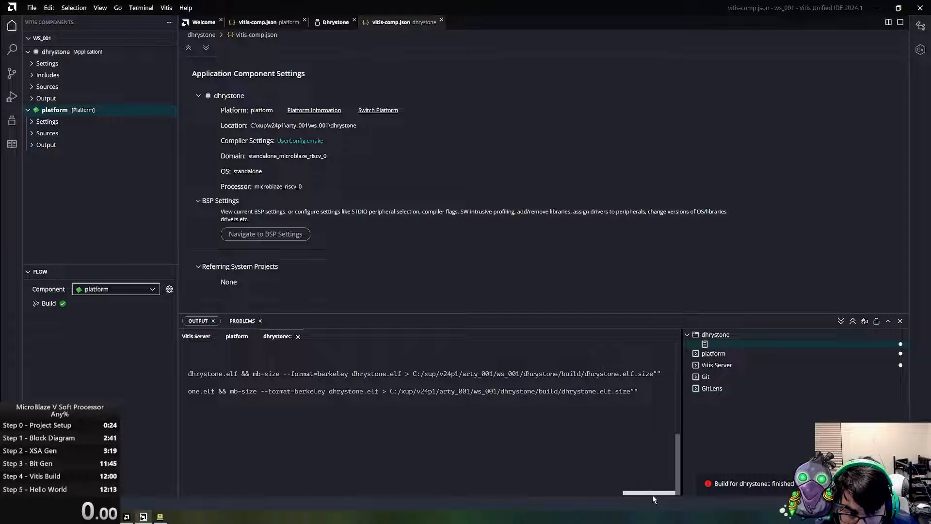
{"action": "double_click", "coordinate": [781, 485]}
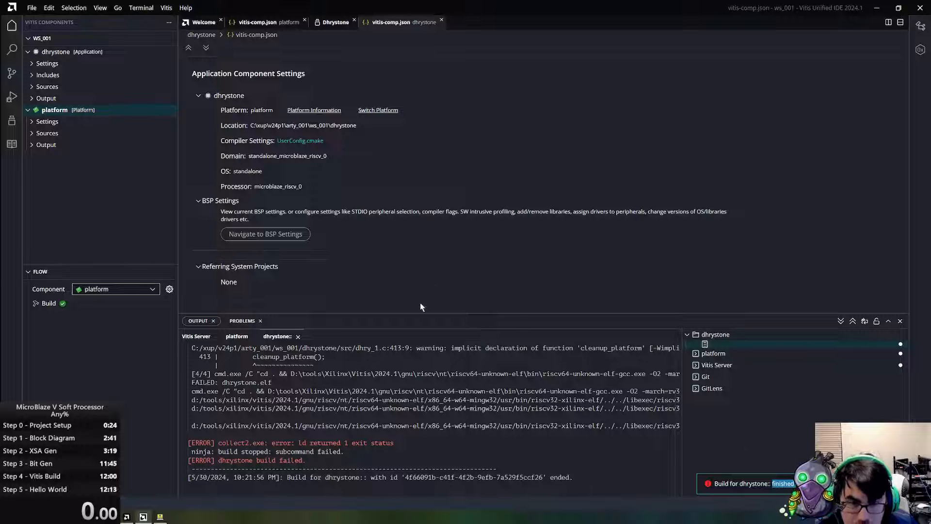
- Enlarge the output area and examine the dhrystone build log from compiler detection through the compile and link stages
{"action": "left_click_drag", "start_coordinate": [423, 312], "coordinate": [427, 156]}
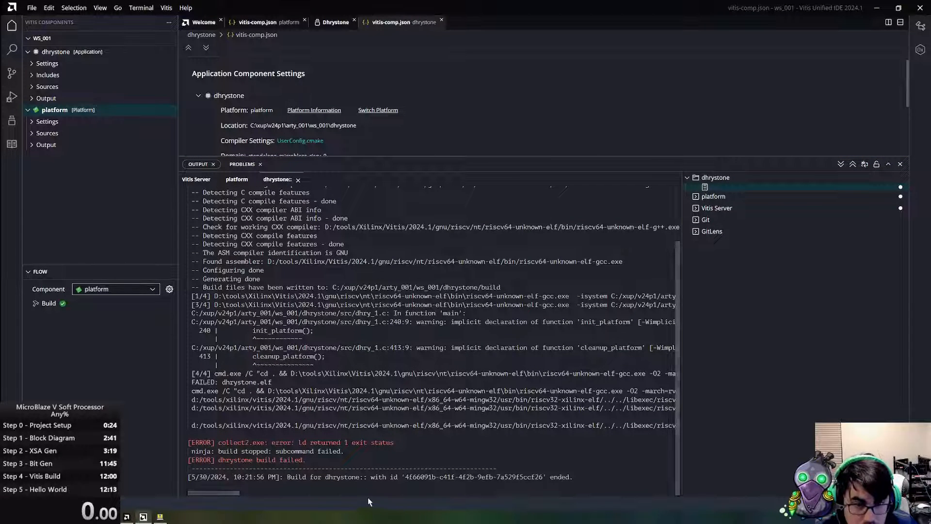
{"action": "left_click_drag", "start_coordinate": [223, 383], "coordinate": [279, 373]}
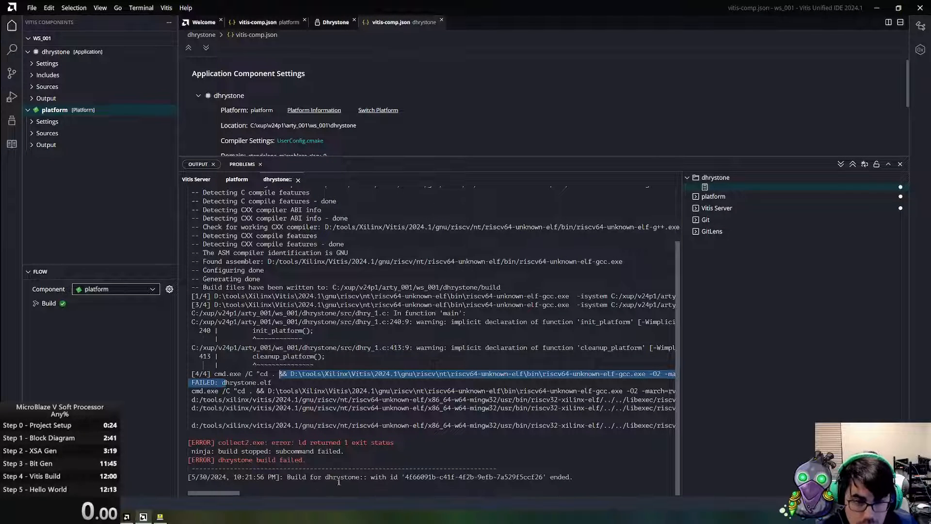
{"action": "left_click_drag", "start_coordinate": [204, 494], "coordinate": [127, 471]}
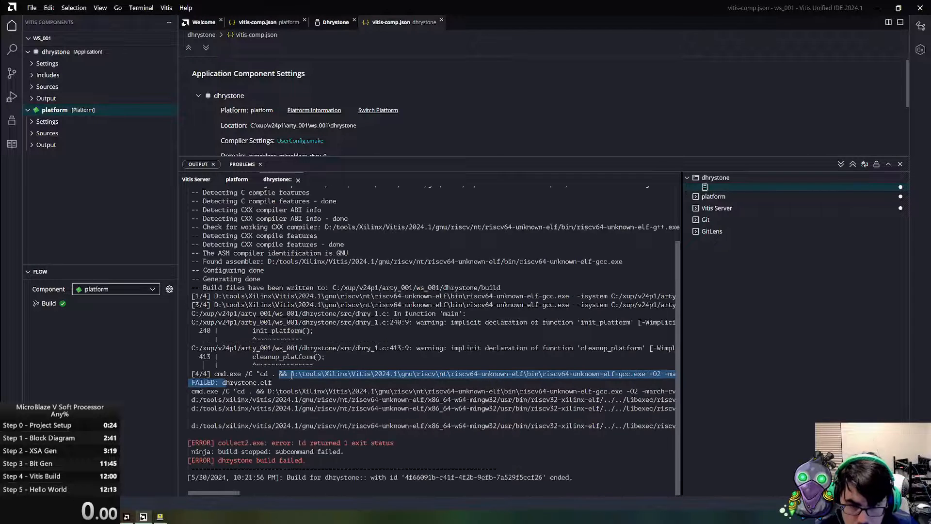
{"action": "left_click", "coordinate": [226, 374]}
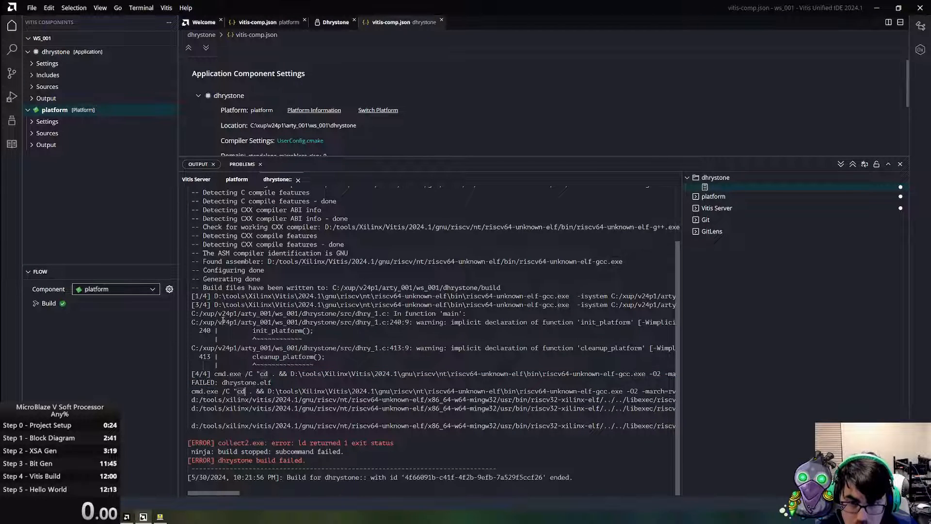
{"action": "left_click", "coordinate": [205, 297]}
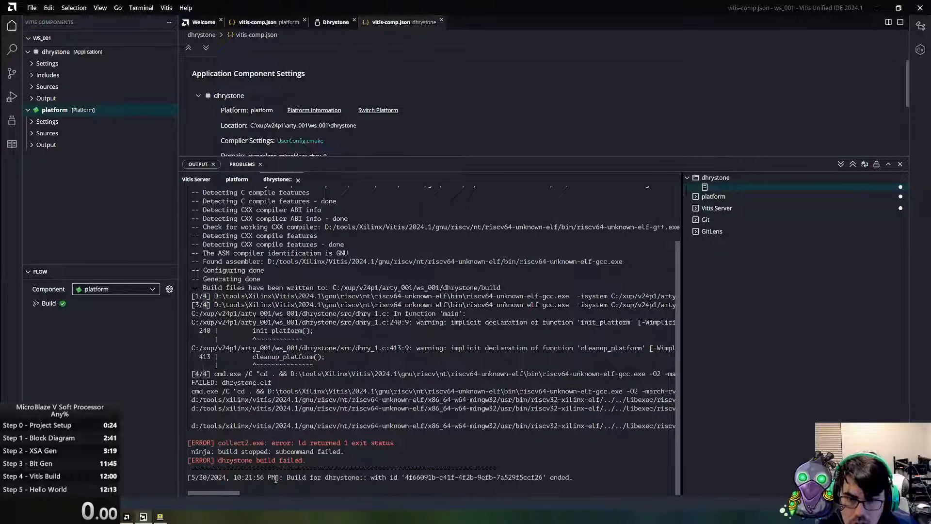
{"action": "scroll", "coordinate": [326, 422], "scroll_direction": "up", "scroll_amount": 3}
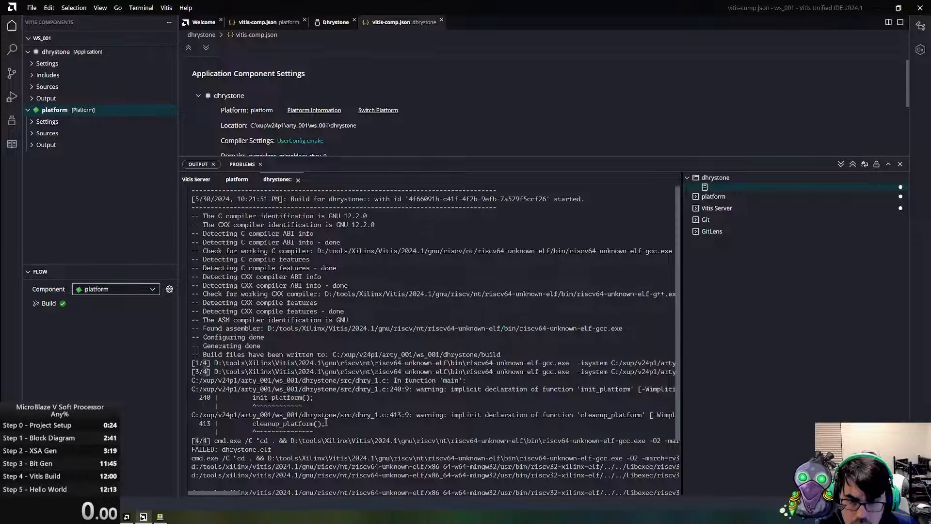
{"action": "scroll", "coordinate": [326, 423], "scroll_direction": "down", "scroll_amount": 3}
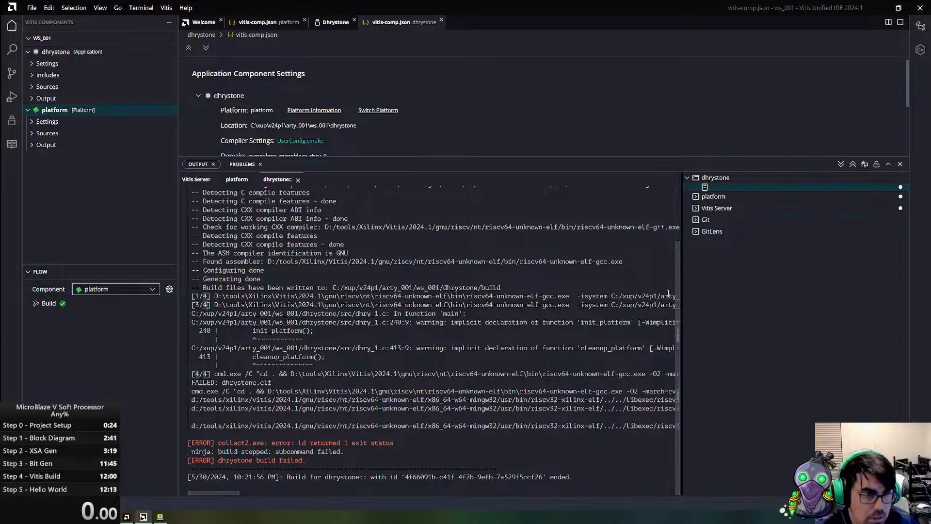
- Widen the dhrystone build output and examine the linker error at the end of the log
{"action": "left_click_drag", "start_coordinate": [680, 391], "coordinate": [877, 372]}
{"action": "left_click_drag", "start_coordinate": [279, 490], "coordinate": [214, 443]}
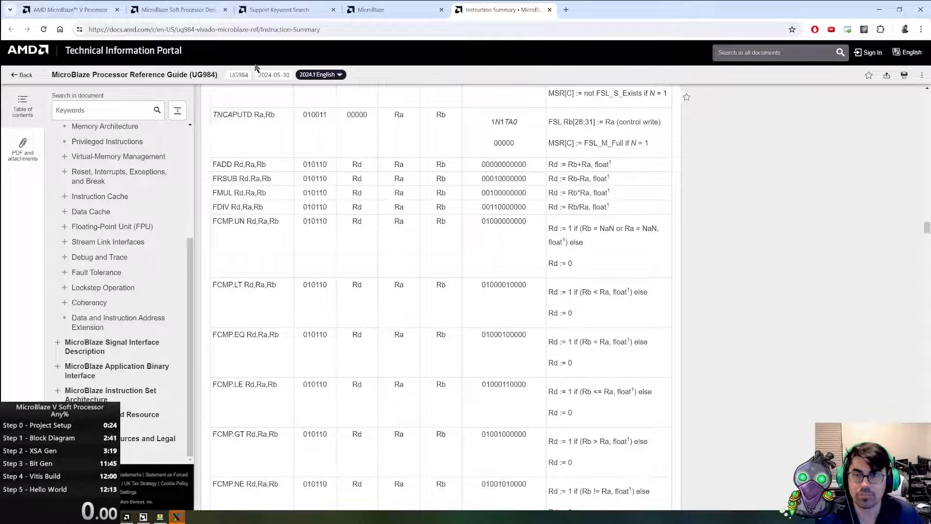
- Search the web for the document number U1629
{"action": "double_click", "coordinate": [195, 75]}
{"action": "key", "text": "ctrl+c"}
{"action": "left_click", "coordinate": [225, 30]}
{"action": "key", "text": "ctrl+v"}
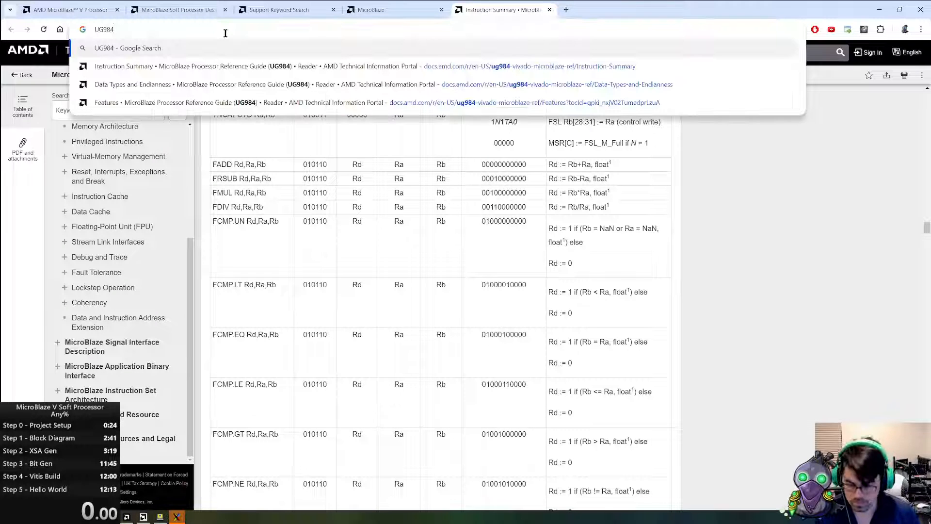
{"action": "key", "text": "BackSpace"}
{"action": "key", "text": "BackSpace"}
{"action": "key", "text": "BackSpace"}
{"action": "key", "text": "BackSpace"}
{"action": "type", "text": "1639"}
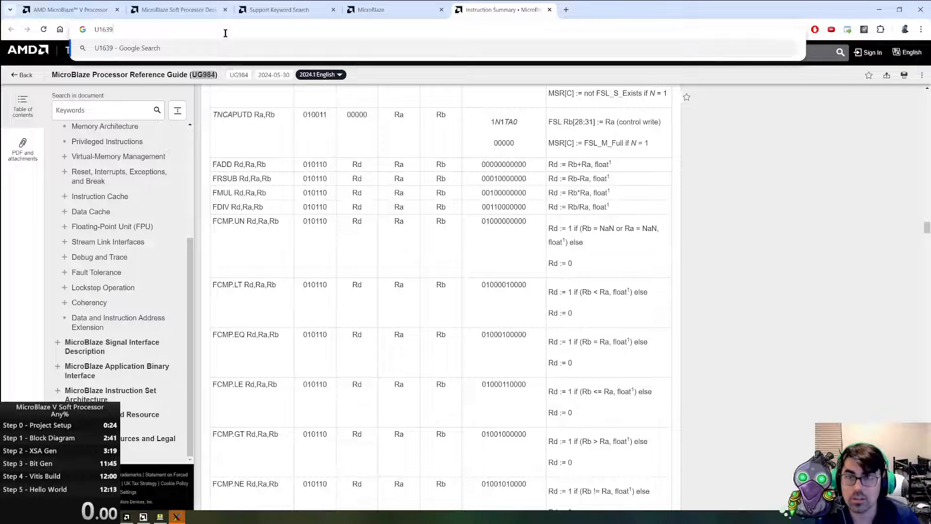
{"action": "key", "text": "BackSpace"}
{"action": "key", "text": "BackSpace"}
{"action": "type", "text": "29"}
{"action": "key", "text": "Return"}
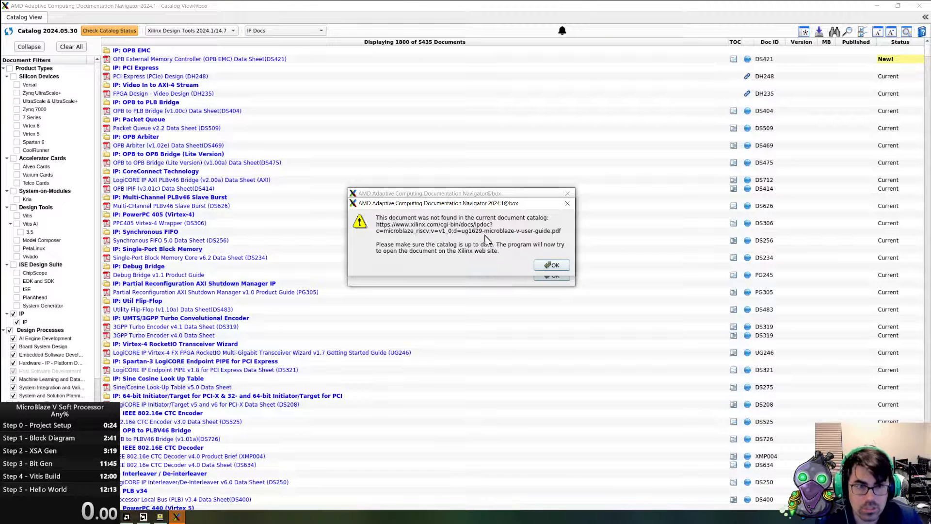
- Copy the file name ug1629-microblaze-v-user-guide.pdf from the Documentation Navigator's document-not-found warning and switch back to the browser
{"action": "left_click_drag", "start_coordinate": [462, 231], "coordinate": [484, 237]}
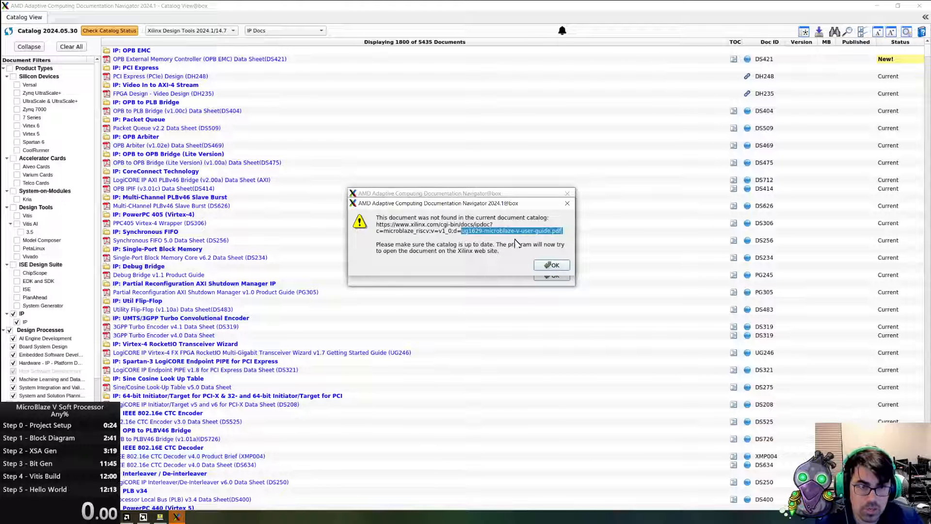
{"action": "right_click", "coordinate": [546, 238]}
{"action": "left_click", "coordinate": [547, 238]}
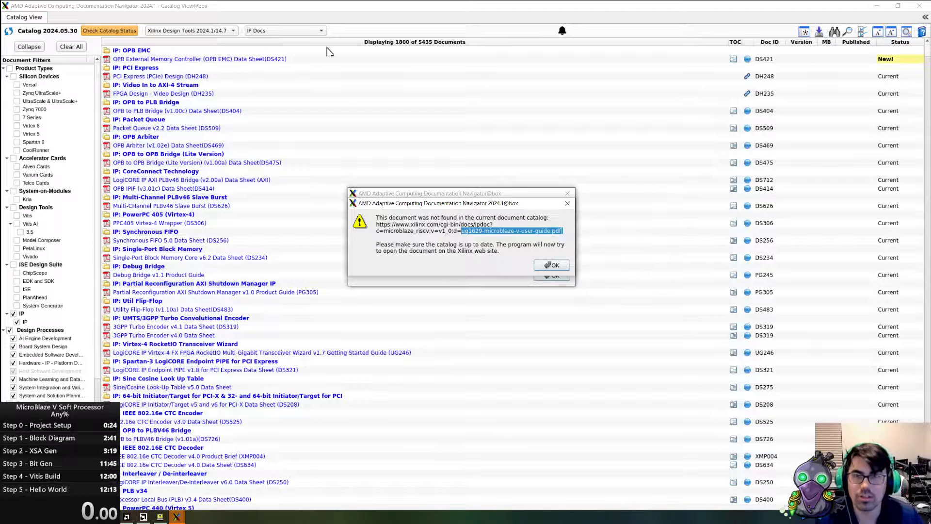
{"action": "key", "text": "alt+Tab"}
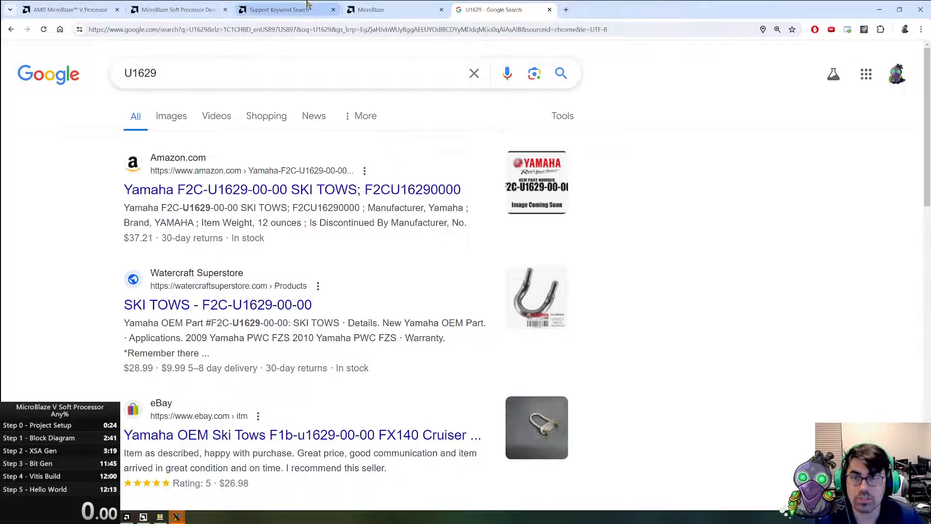
- Go back to the UG984 guide and reload it with the page address shortened to end at ug984-vivado-microblaze-ref
{"action": "left_click", "coordinate": [11, 31]}
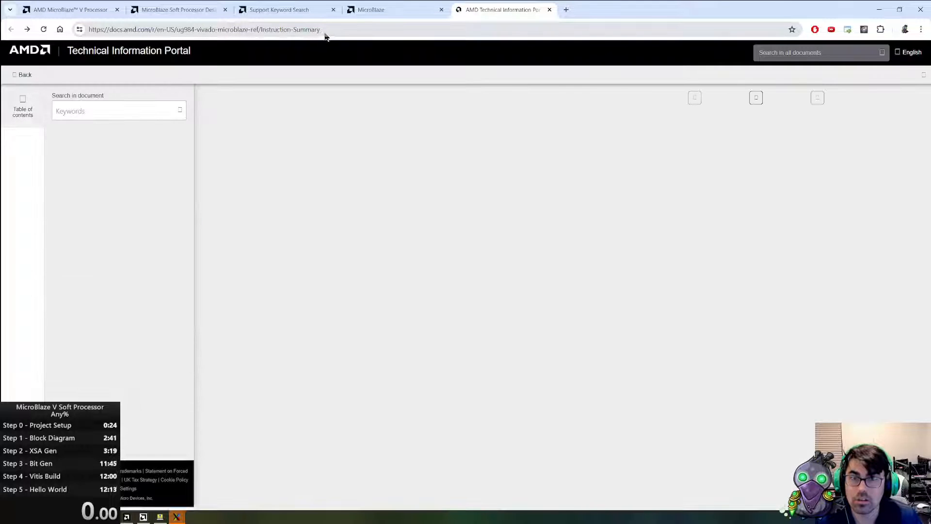
{"action": "double_click", "coordinate": [328, 30]}
{"action": "key", "text": "BackSpace"}
{"action": "key", "text": "BackSpace"}
{"action": "key", "text": "BackSpace"}
{"action": "key", "text": "BackSpace"}
{"action": "key", "text": "BackSpace"}
{"action": "key", "text": "BackSpace"}
{"action": "key", "text": "BackSpace"}
{"action": "key", "text": "BackSpace"}
{"action": "key", "text": "BackSpace"}
{"action": "key", "text": "BackSpace"}
{"action": "key", "text": "BackSpace"}
{"action": "key", "text": "BackSpace"}
{"action": "key", "text": "BackSpace"}
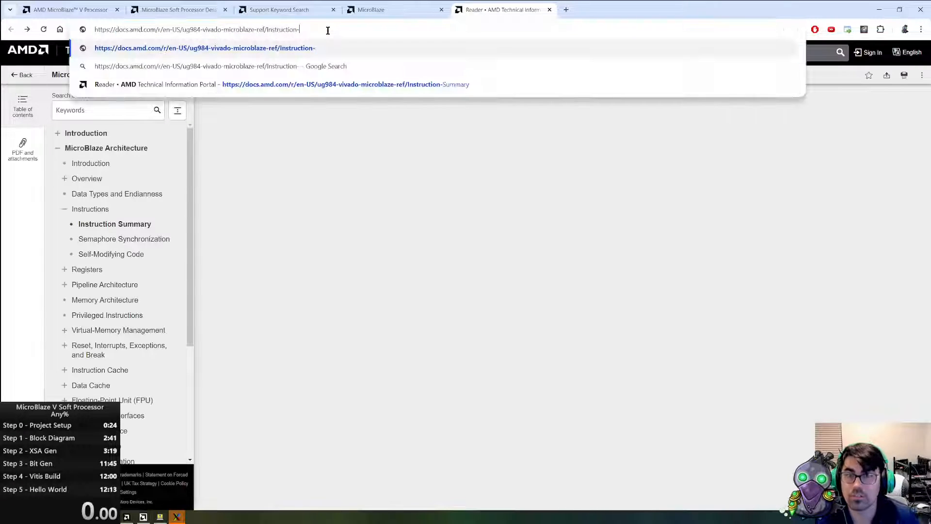
{"action": "key", "text": "Return"}
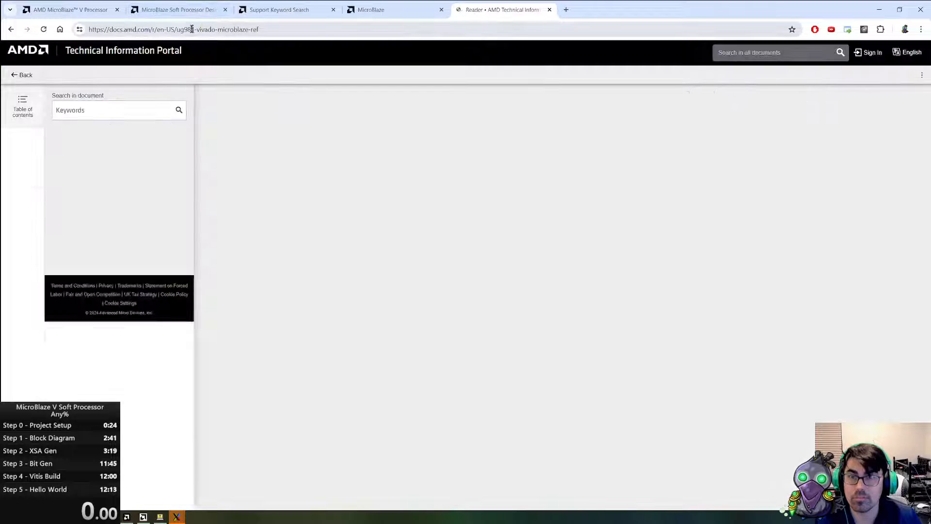
- Replace the document name in the page address with ug1629-microblaze-v-user-guide, without the .pdf extension, and load it
{"action": "left_click_drag", "start_coordinate": [176, 29], "coordinate": [420, 43]}
{"action": "key", "text": "ctrl+v"}
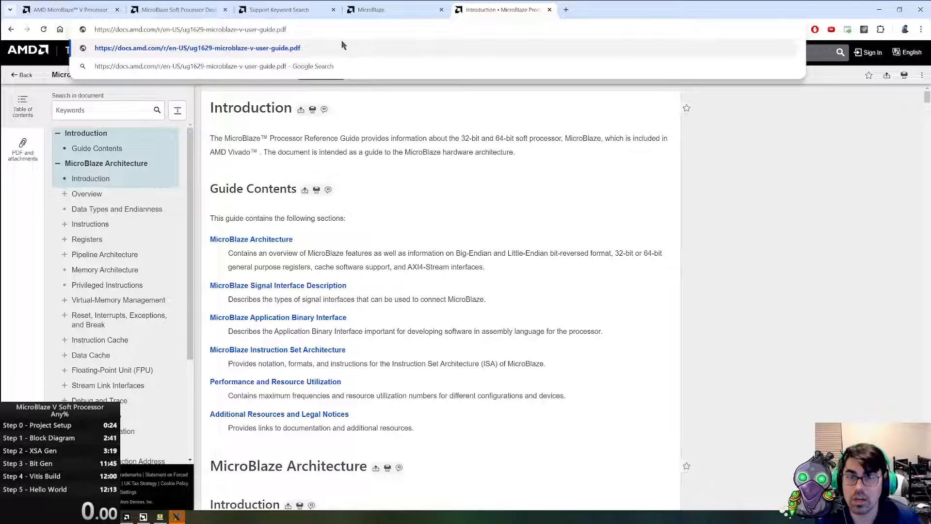
{"action": "key", "text": "BackSpace"}
{"action": "key", "text": "BackSpace"}
{"action": "key", "text": "BackSpace"}
{"action": "key", "text": "BackSpace"}
{"action": "key", "text": "Return"}
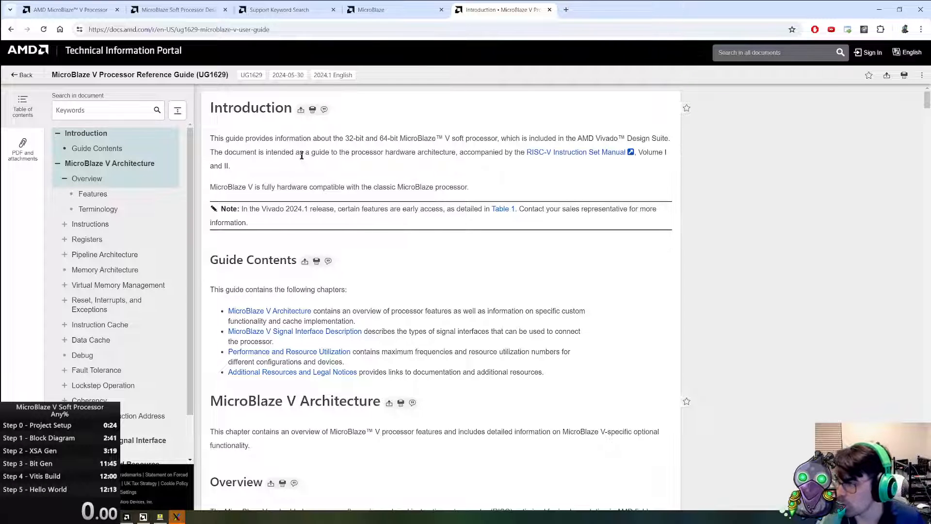
- Read through the MicroBlaze V overview, configurable features and instruction latency tables
{"action": "scroll", "coordinate": [348, 242], "scroll_direction": "down", "scroll_amount": 10}
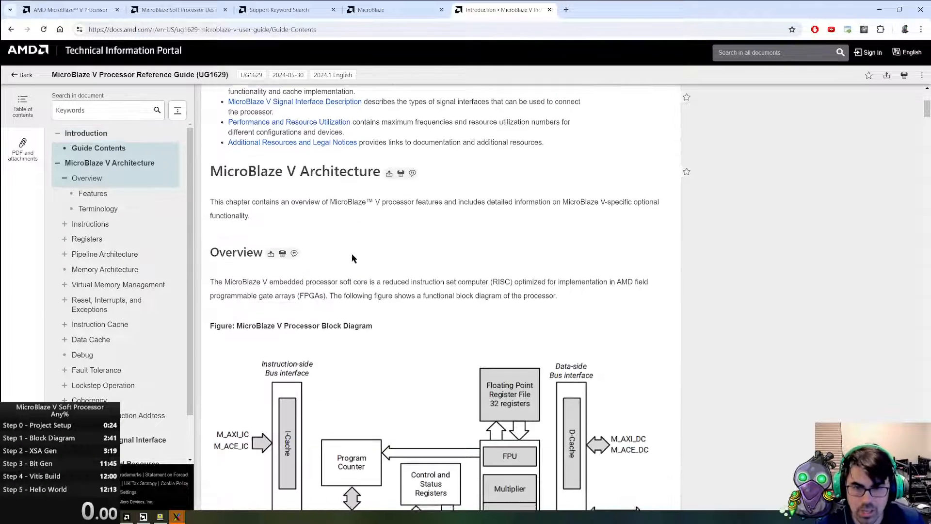
{"action": "scroll", "coordinate": [387, 249], "scroll_direction": "down", "scroll_amount": 3}
{"action": "scroll", "coordinate": [376, 320], "scroll_direction": "up", "scroll_amount": 9}
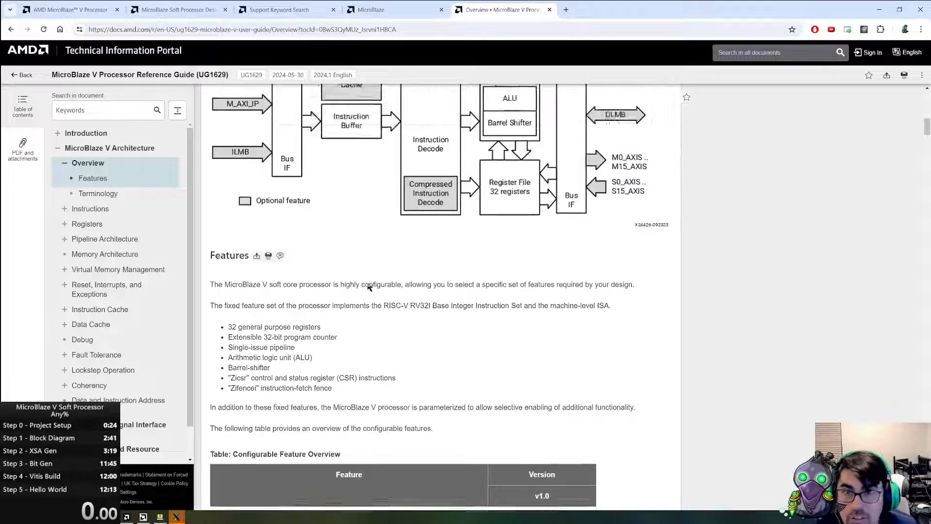
{"action": "scroll", "coordinate": [361, 261], "scroll_direction": "down", "scroll_amount": 15}
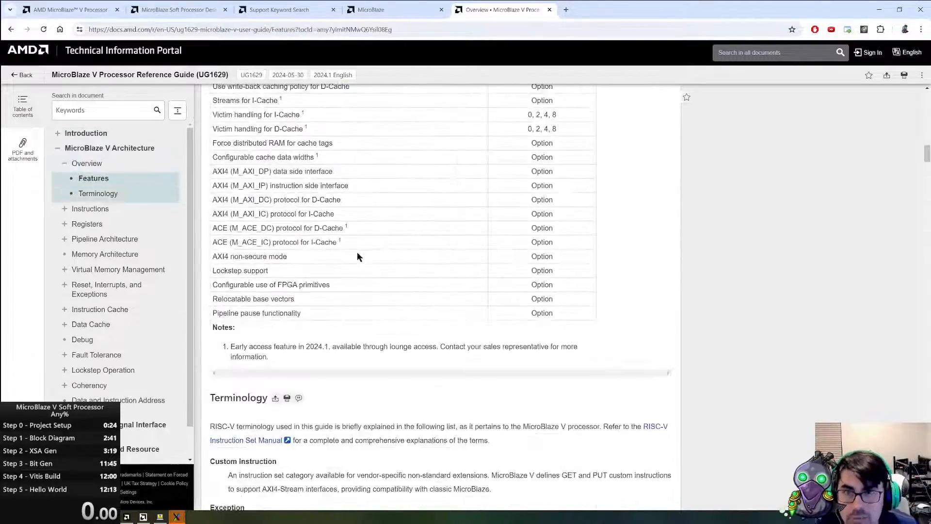
{"action": "scroll", "coordinate": [357, 255], "scroll_direction": "down", "scroll_amount": 15}
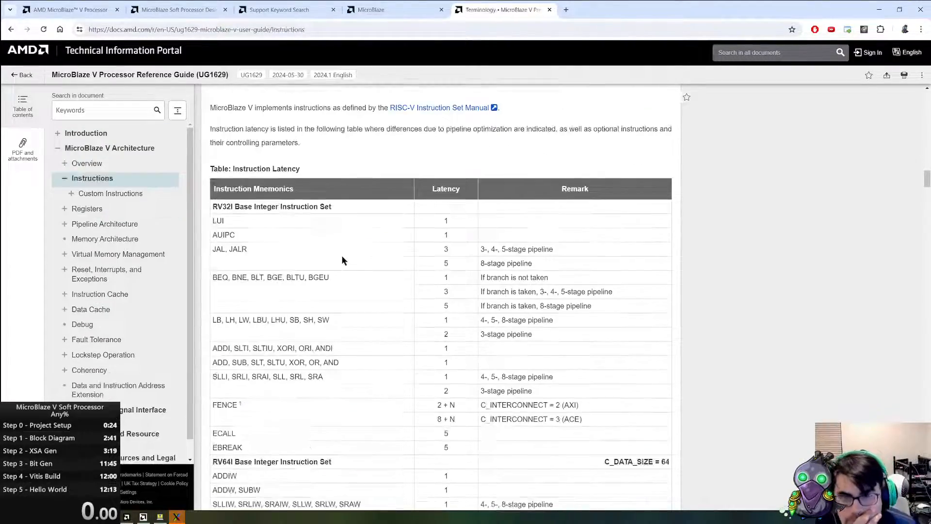
{"action": "scroll", "coordinate": [569, 368], "scroll_direction": "down", "scroll_amount": 5}
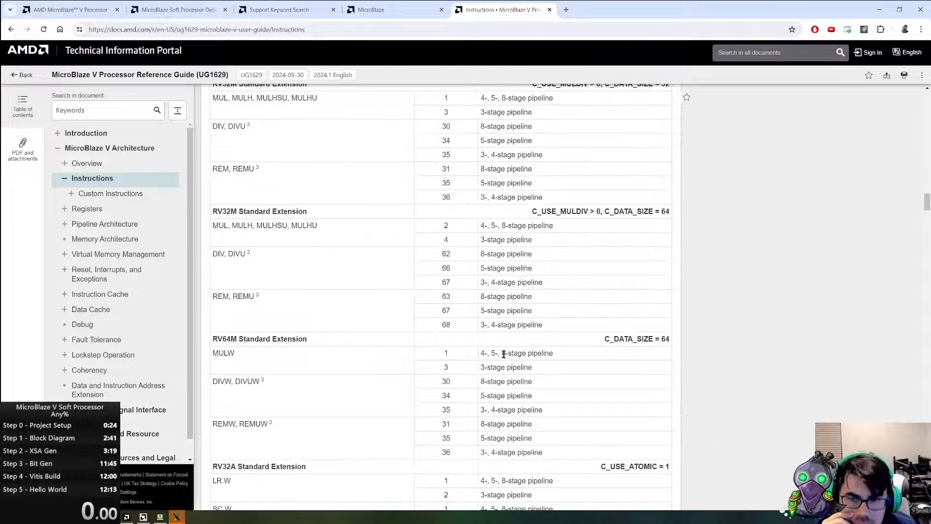
- Open the Fault Tolerance section, look over the remaining table of contents and check the guide's publication date
{"action": "left_click", "coordinate": [109, 340]}
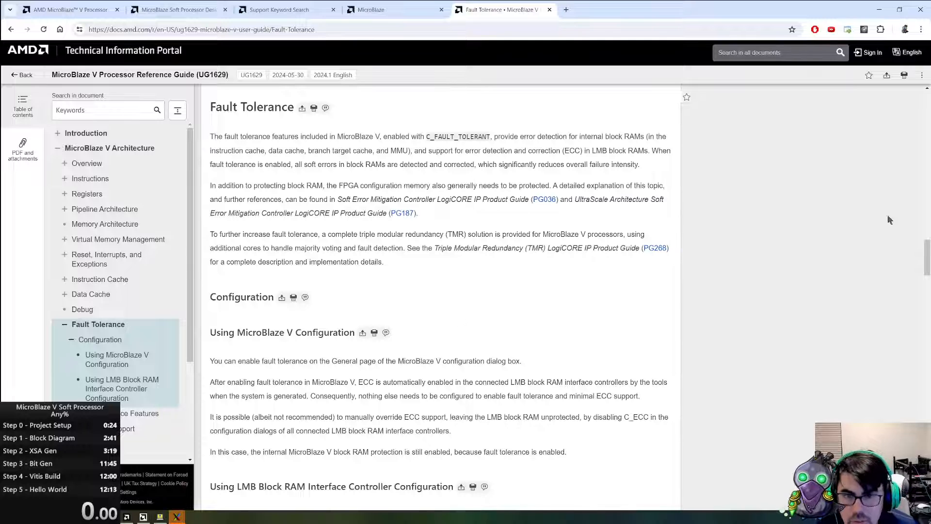
{"action": "scroll", "coordinate": [259, 363], "scroll_direction": "down", "scroll_amount": 3}
{"action": "scroll", "coordinate": [127, 356], "scroll_direction": "down", "scroll_amount": 4}
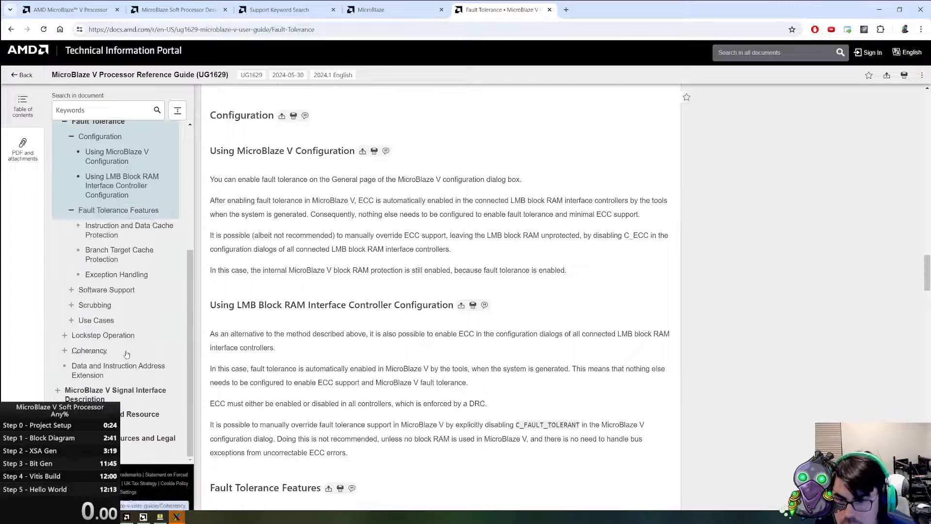
{"action": "scroll", "coordinate": [137, 392], "scroll_direction": "up", "scroll_amount": 4}
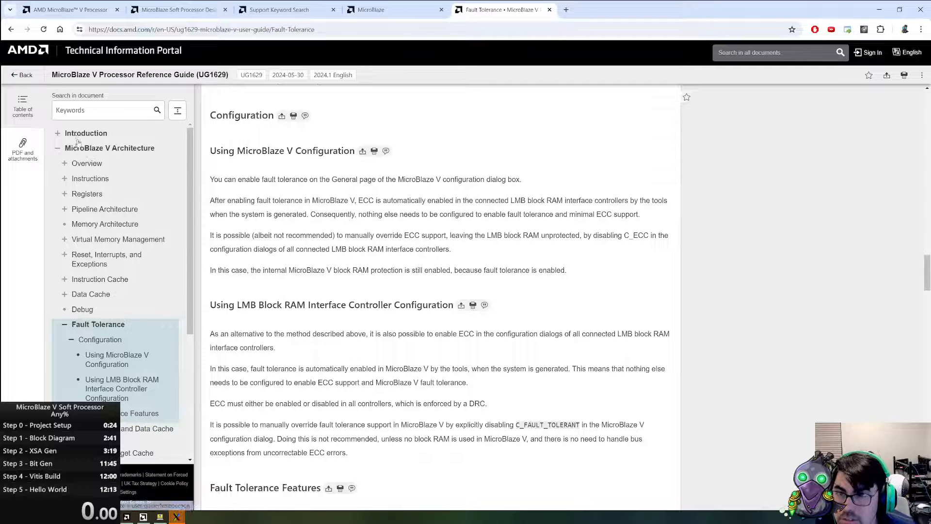
{"action": "scroll", "coordinate": [84, 320], "scroll_direction": "down", "scroll_amount": 4}
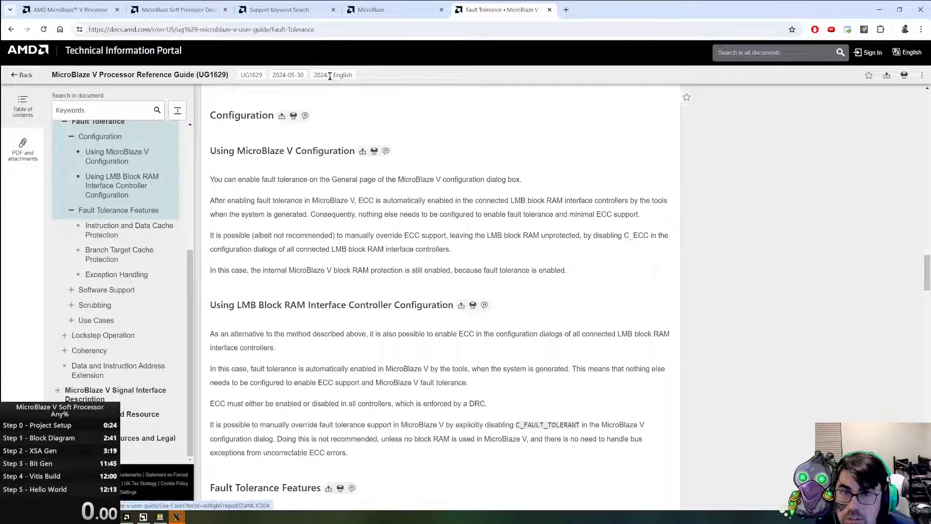
{"action": "left_click_drag", "start_coordinate": [286, 72], "coordinate": [305, 75]}
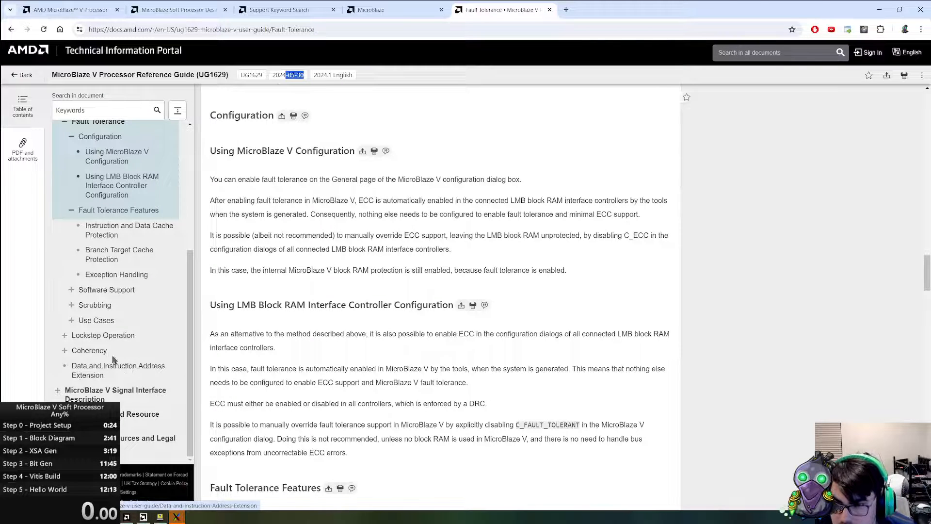
- Browse the guide's sections from Software Support, Scrubbing and Use Cases through Coherency to Data and Instruction Address Extension
{"action": "left_click", "coordinate": [103, 289]}
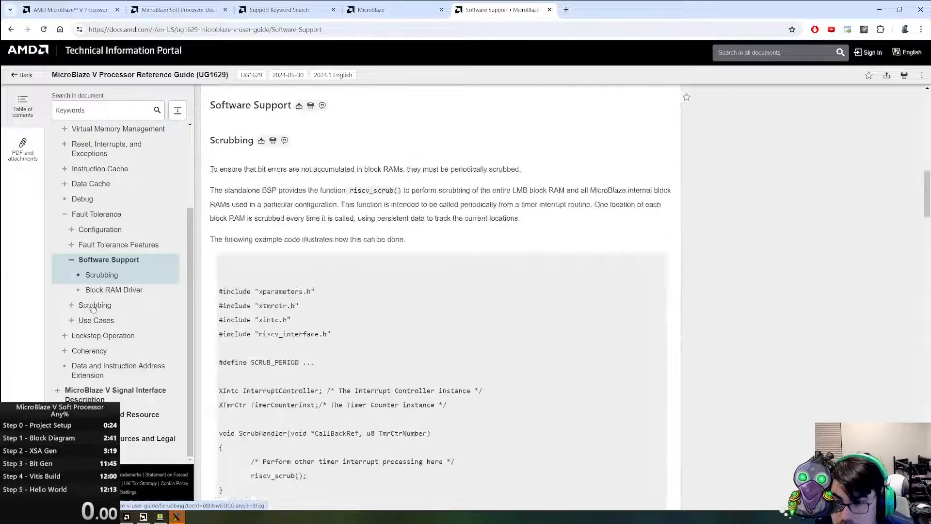
{"action": "left_click", "coordinate": [93, 305]}
{"action": "left_click", "coordinate": [93, 320]}
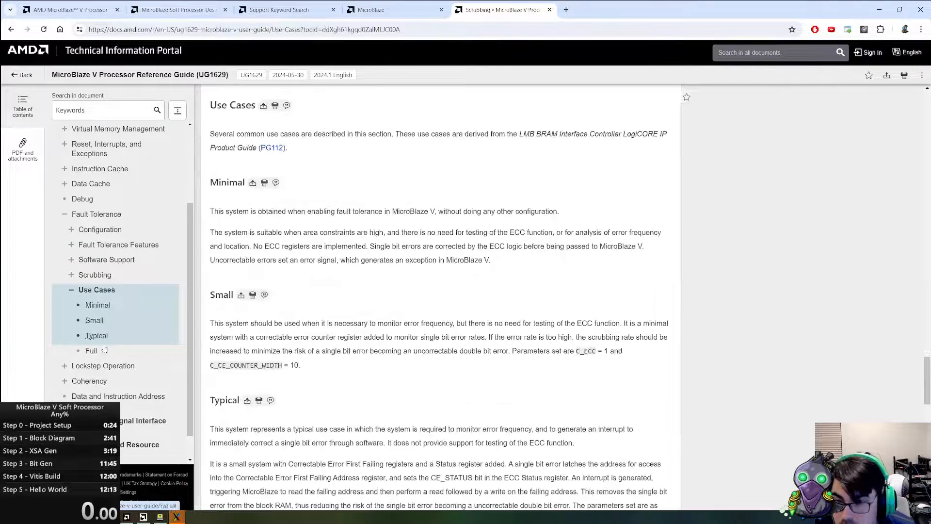
{"action": "left_click", "coordinate": [102, 366]}
{"action": "left_click", "coordinate": [98, 367]}
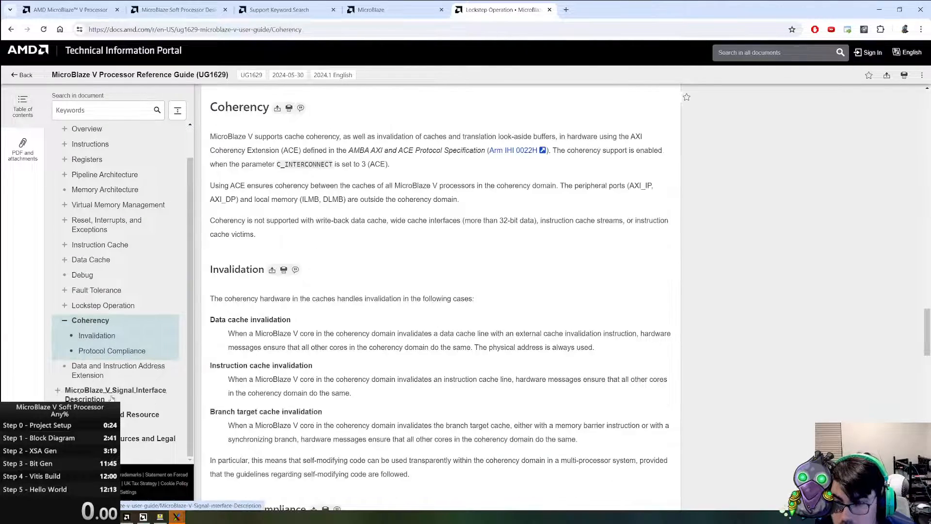
{"action": "left_click", "coordinate": [96, 367]}
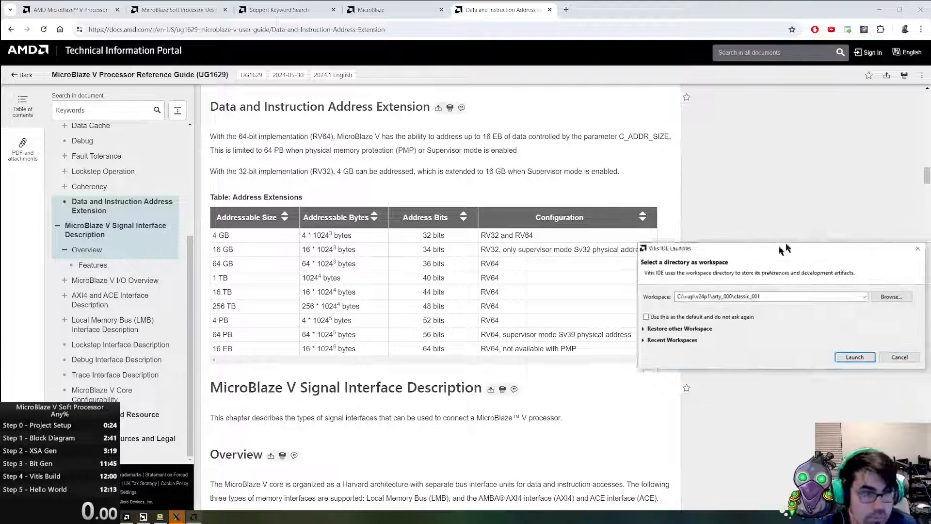
- Set the Vitis IDE workspace to a classic workspace folder under C:\xup\v24p1\arty_001 and launch the IDE
{"action": "left_click", "coordinate": [313, 271]}
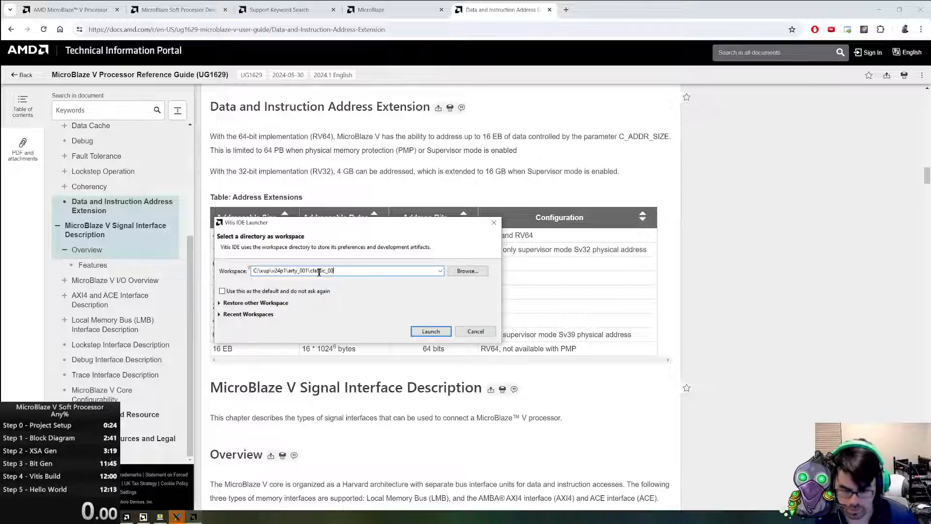
{"action": "key", "text": "Return"}
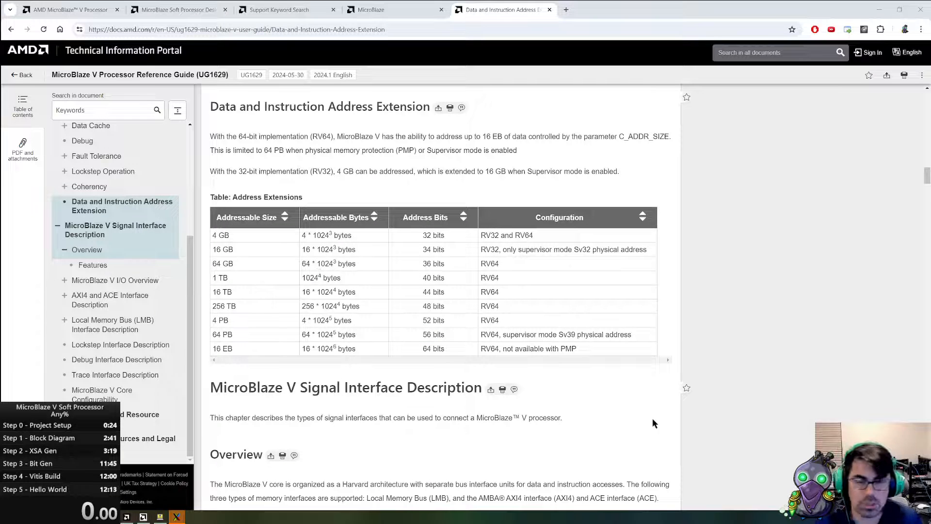
- Browse the MicroBlaze V Signal Interface Description and open its Stream Interfaces section
{"action": "scroll", "coordinate": [238, 357], "scroll_direction": "down", "scroll_amount": 5}
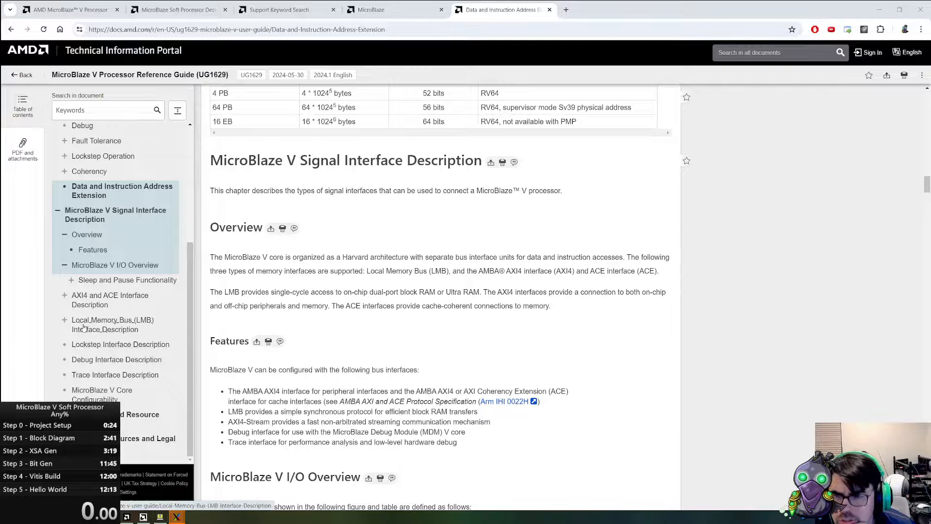
{"action": "left_click", "coordinate": [129, 312]}
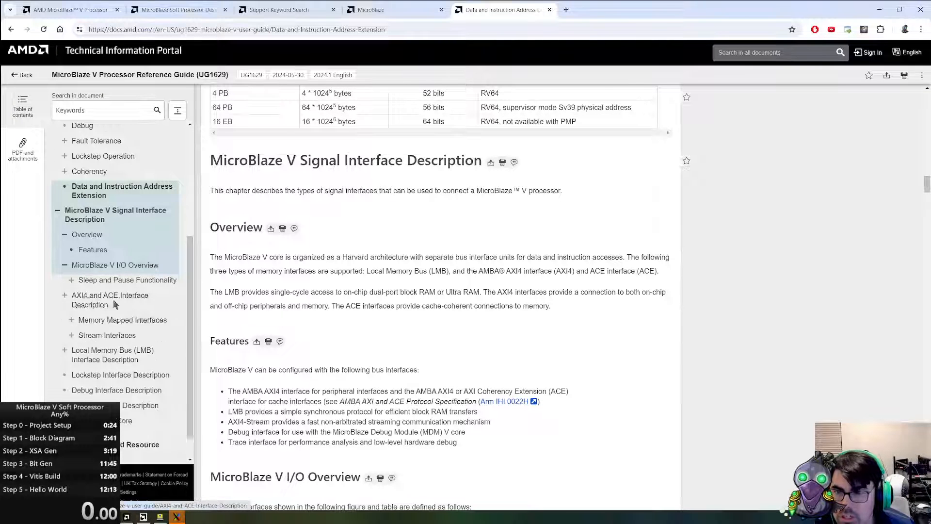
{"action": "left_click", "coordinate": [121, 313]}
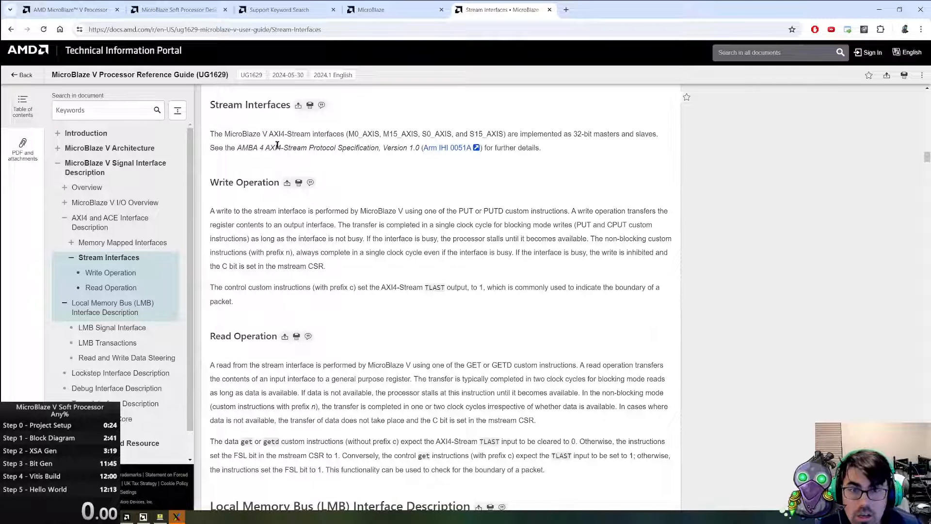
- Read the AXI4-Stream description, open the linked Arm IHI 0051A specification in a new tab, and return to the guide's Read Operation section
{"action": "left_click_drag", "start_coordinate": [249, 135], "coordinate": [666, 134]}
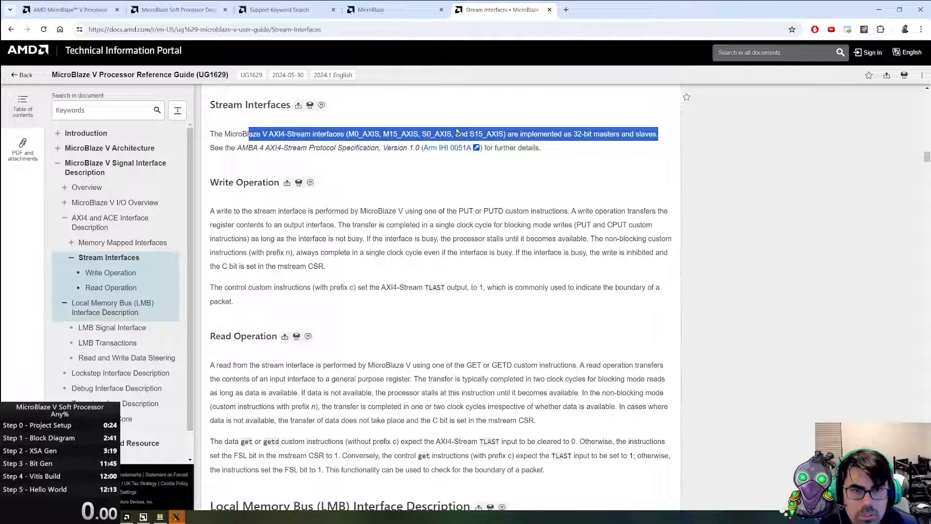
{"action": "right_click", "coordinate": [443, 148]}
{"action": "left_click", "coordinate": [490, 154]}
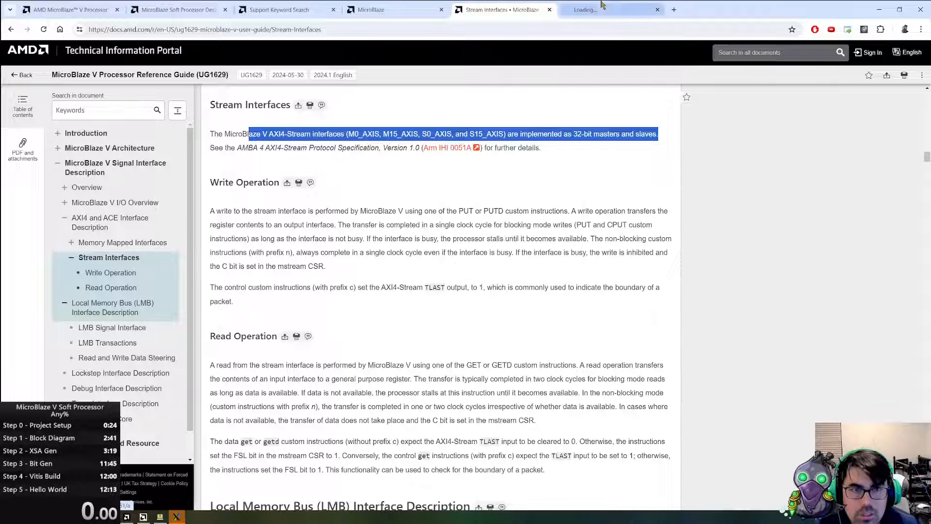
{"action": "left_click", "coordinate": [601, 6]}
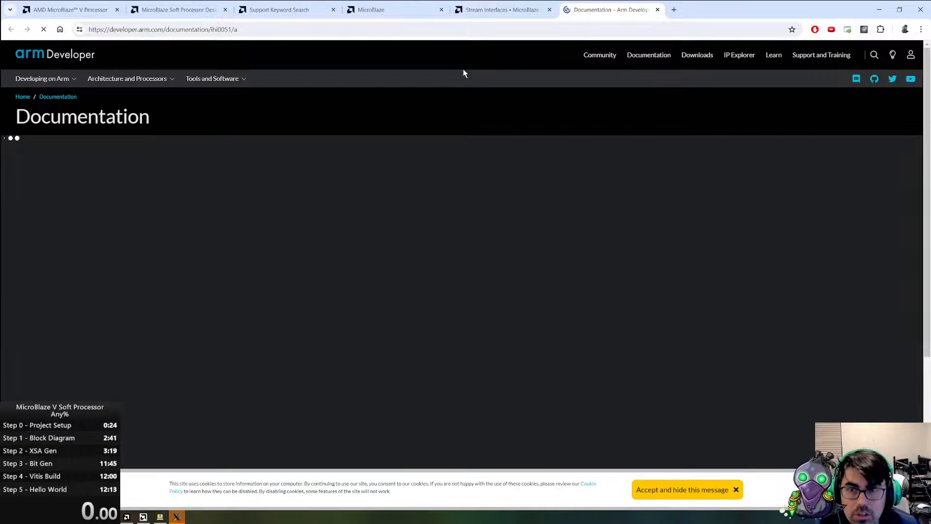
{"action": "left_click", "coordinate": [502, 10]}
{"action": "scroll", "coordinate": [356, 281], "scroll_direction": "down", "scroll_amount": 4}
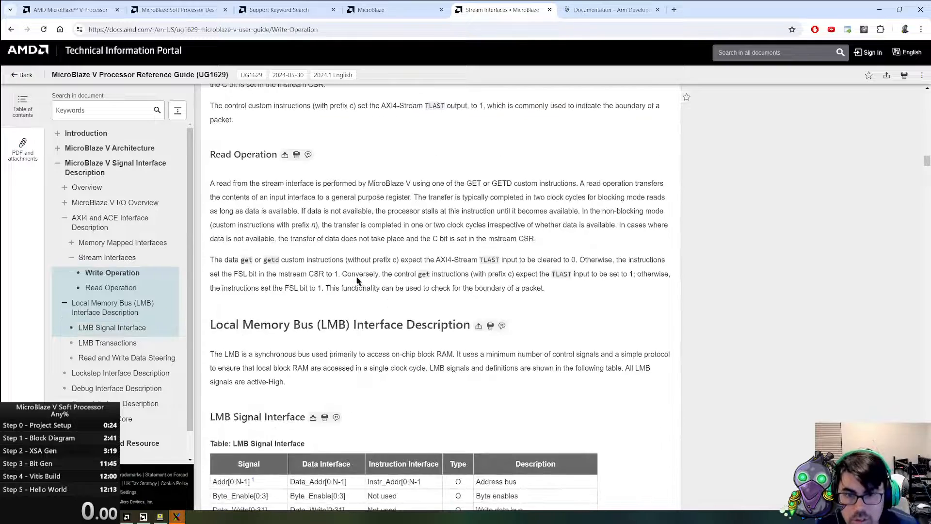
- Read the Write Operation and Read Operation descriptions, covering the PUT/PUTD and GET/GETD instructions, the C bit, and TLAST handling
{"action": "scroll", "coordinate": [339, 262], "scroll_direction": "up", "scroll_amount": 4}
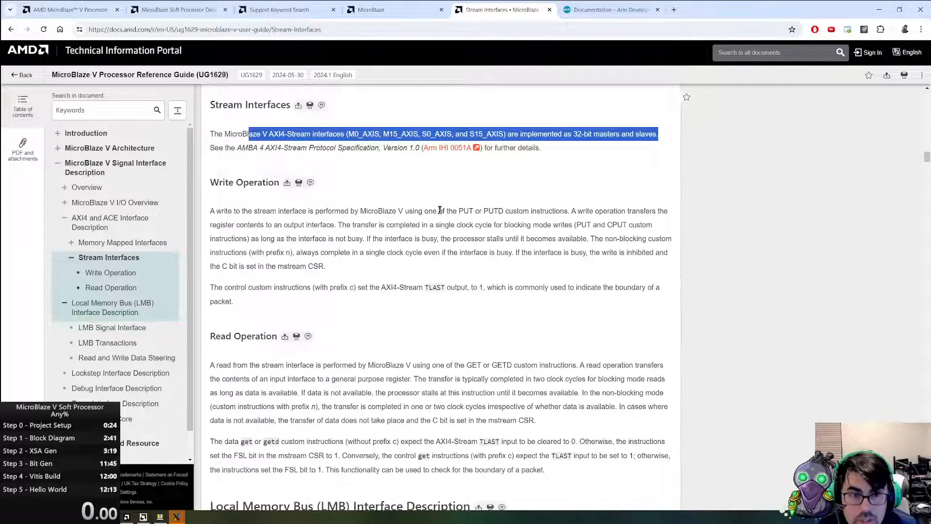
{"action": "left_click_drag", "start_coordinate": [458, 211], "coordinate": [504, 211]}
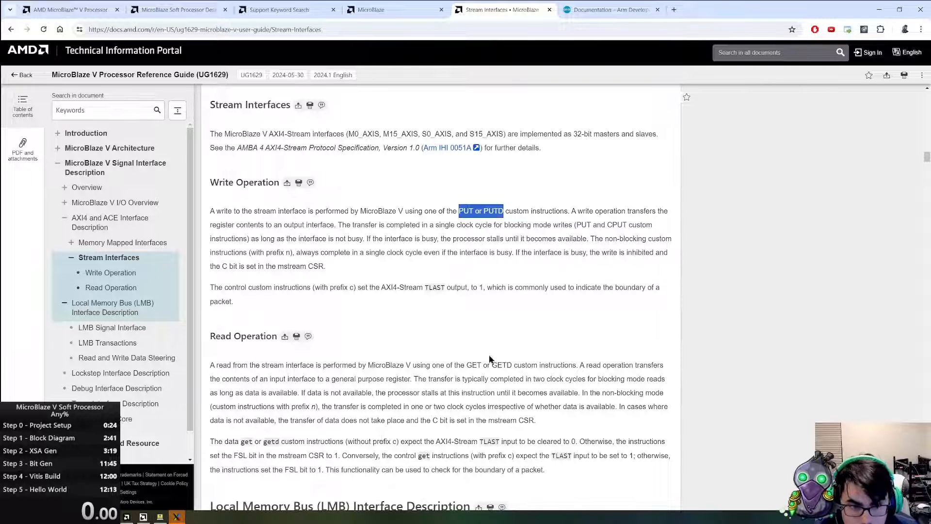
{"action": "left_click_drag", "start_coordinate": [465, 364], "coordinate": [520, 367]}
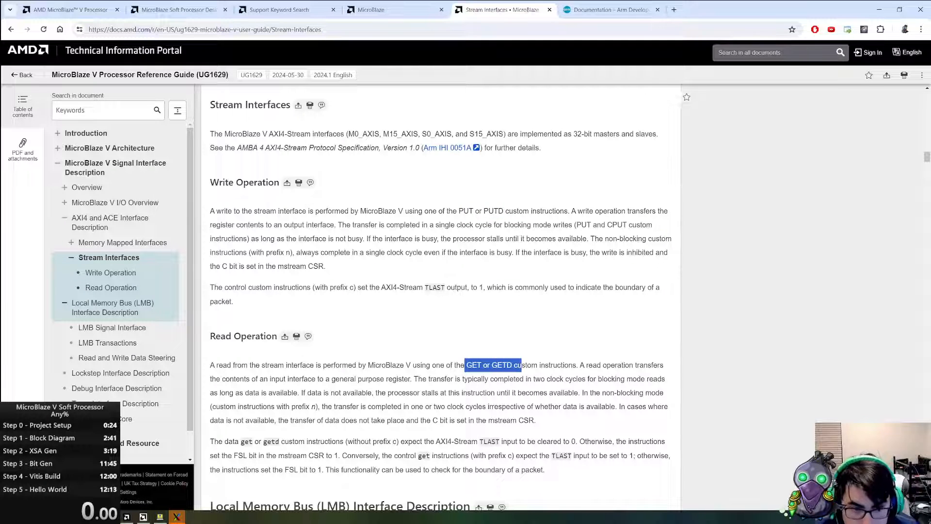
{"action": "scroll", "coordinate": [282, 390], "scroll_direction": "down", "scroll_amount": 2}
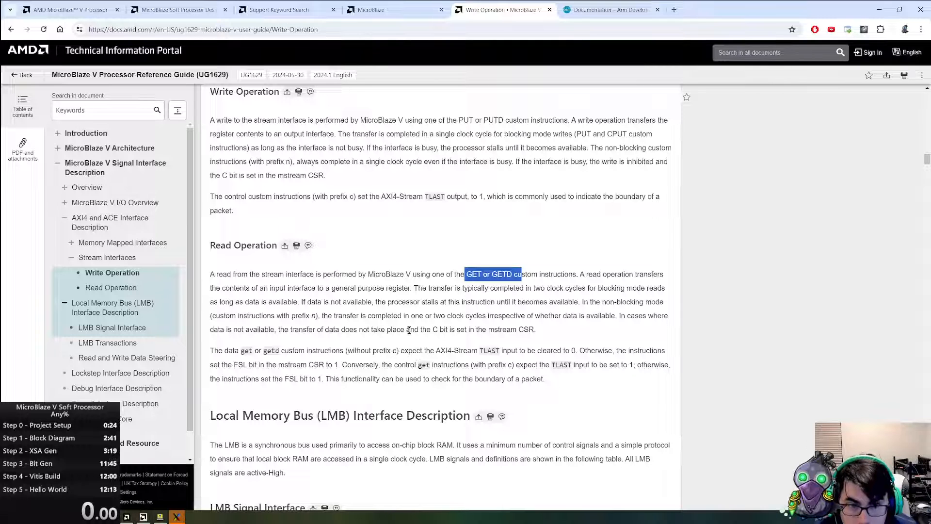
{"action": "left_click_drag", "start_coordinate": [432, 330], "coordinate": [521, 316]}
{"action": "left_click", "coordinate": [257, 353]}
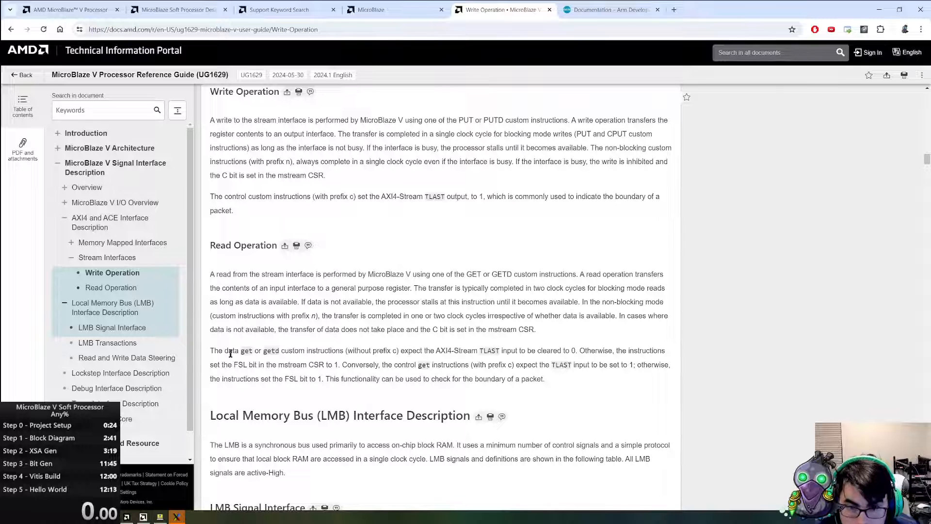
{"action": "left_click_drag", "start_coordinate": [368, 352], "coordinate": [665, 366]}
{"action": "scroll", "coordinate": [537, 418], "scroll_direction": "down", "scroll_amount": 5}
{"action": "scroll", "coordinate": [417, 383], "scroll_direction": "up", "scroll_amount": 5}
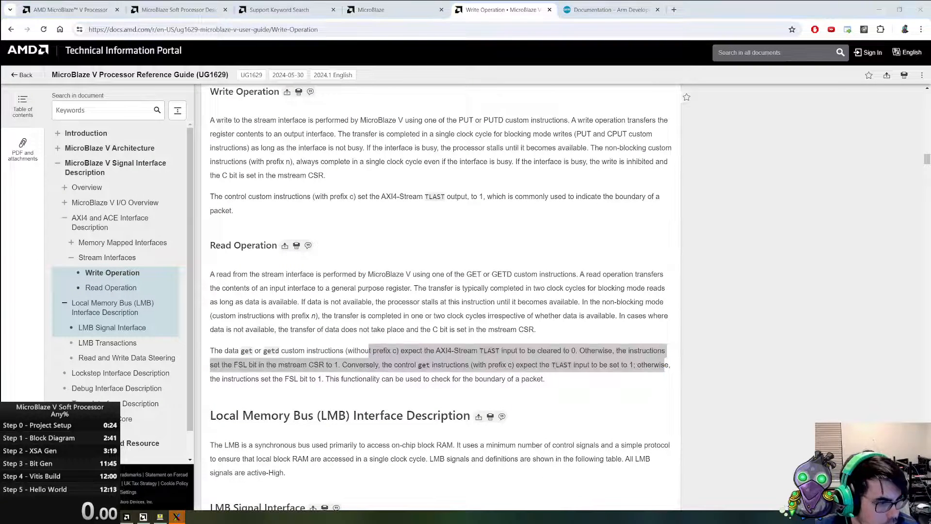
- Switch to Notepad++ and review the TLP receive loop in helloworld.c, highlighting the blocking getfsl call
{"action": "key", "text": "super+d"}
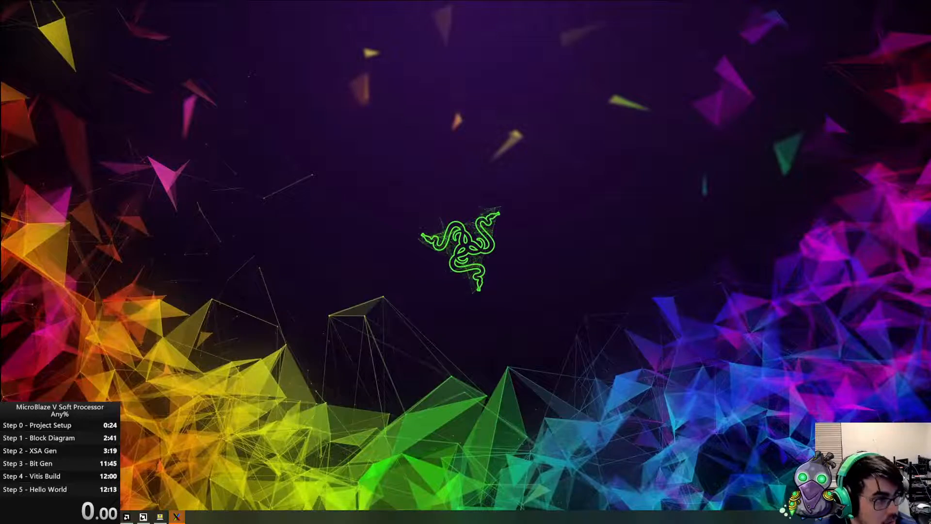
{"action": "key", "text": "super+d"}
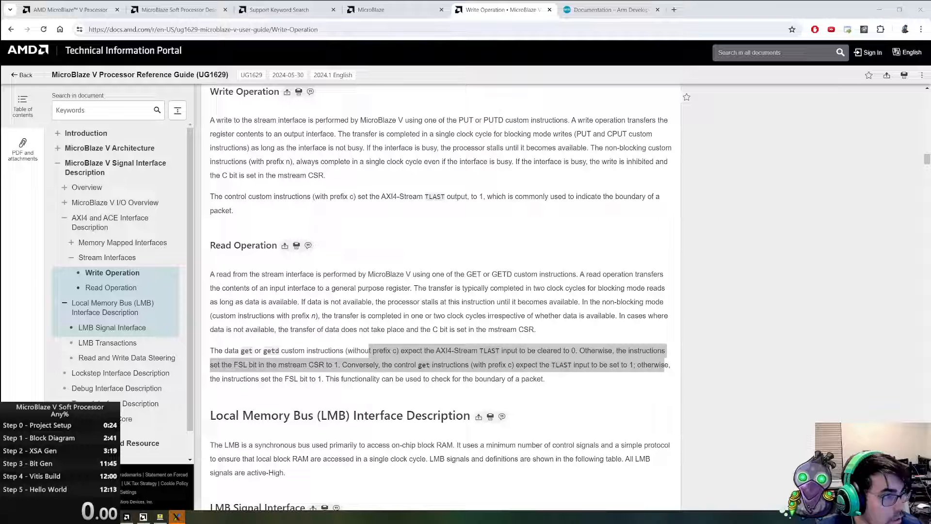
{"action": "key", "text": "alt+Tab"}
{"action": "scroll", "coordinate": [723, 285], "scroll_direction": "down", "scroll_amount": 12}
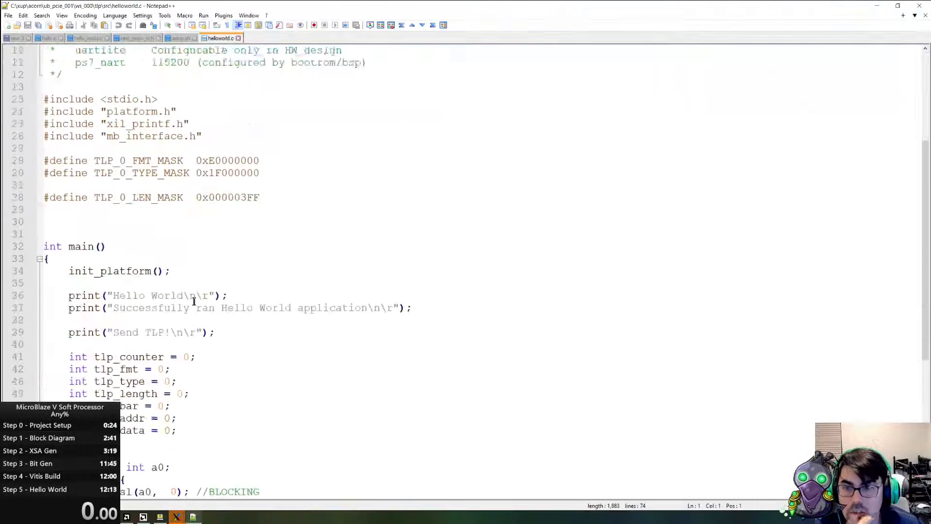
{"action": "scroll", "coordinate": [164, 283], "scroll_direction": "up", "scroll_amount": 7}
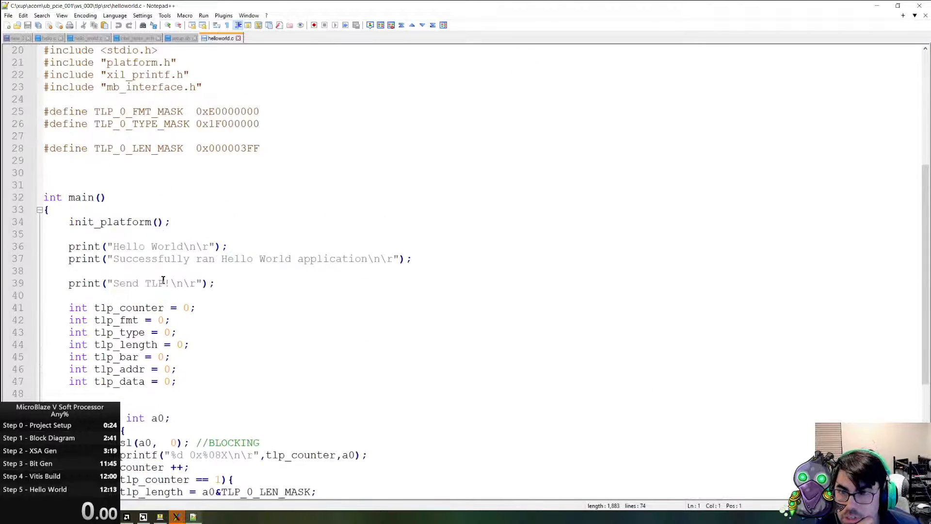
{"action": "scroll", "coordinate": [151, 278], "scroll_direction": "down", "scroll_amount": 7}
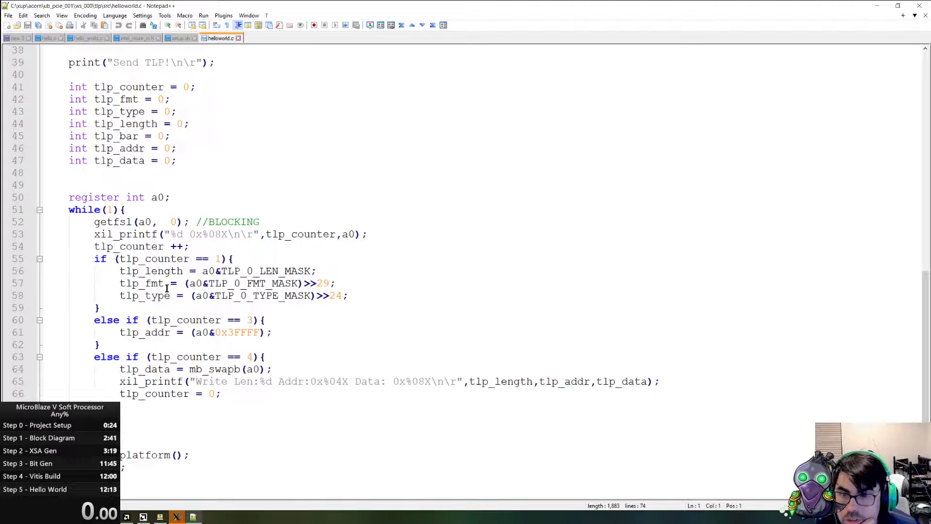
{"action": "double_click", "coordinate": [113, 221]}
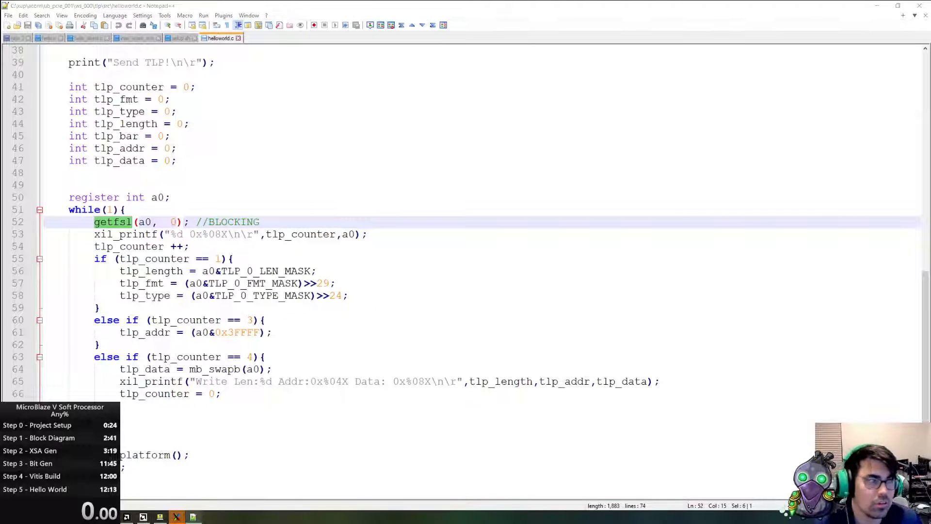
- Open helloworld.c from C:\xup\acorn\ub_pcie_000\ws_000\base\src
{"action": "key", "text": "ctrl+o"}
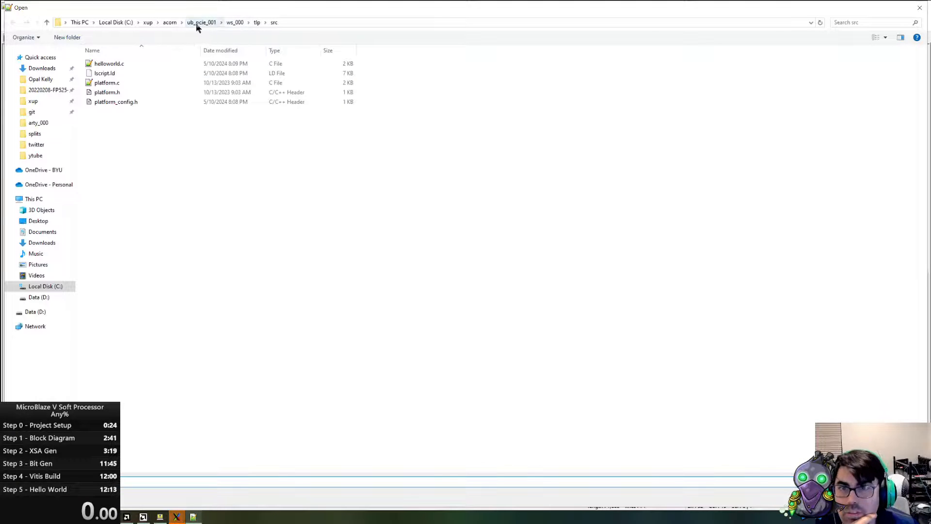
{"action": "left_click", "coordinate": [172, 23]}
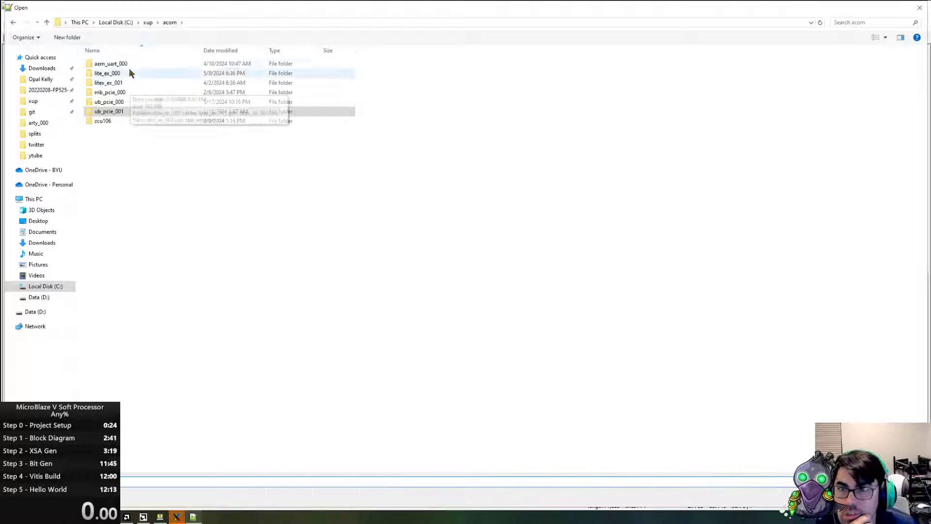
{"action": "double_click", "coordinate": [125, 102]}
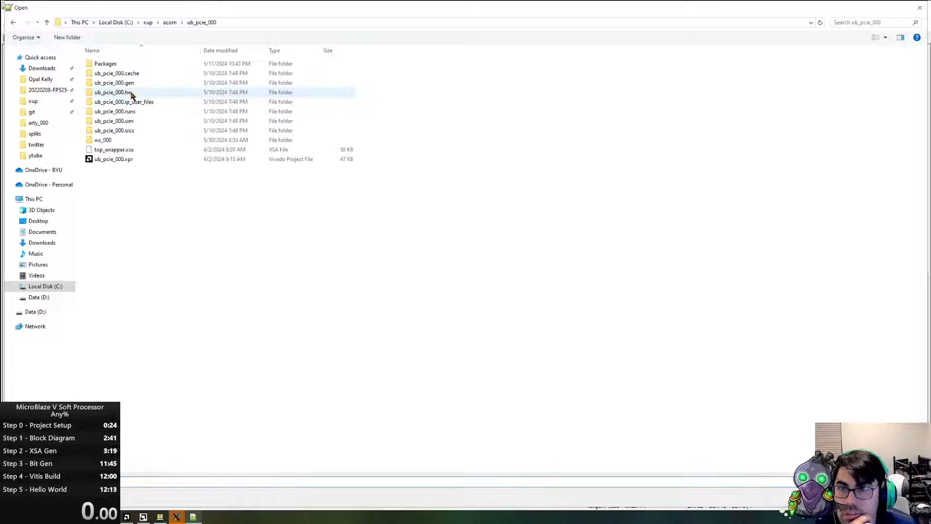
{"action": "double_click", "coordinate": [120, 140]}
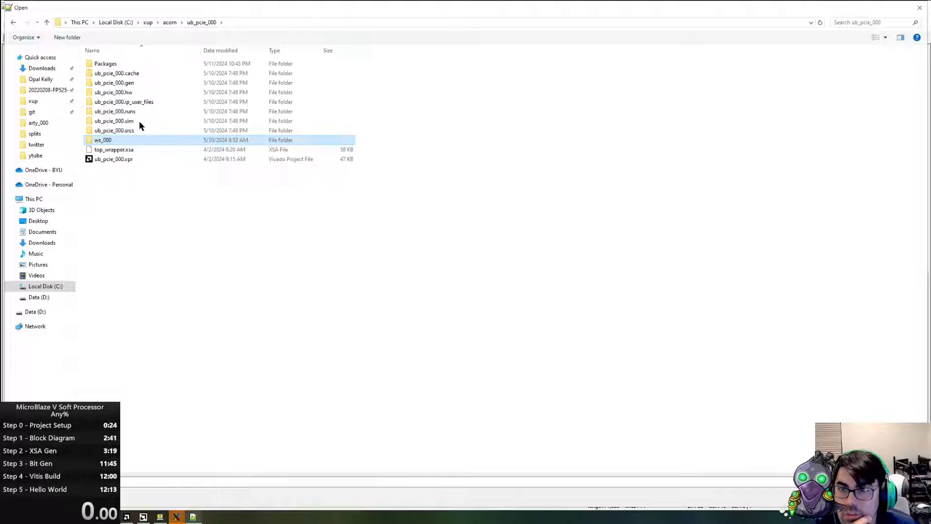
{"action": "double_click", "coordinate": [117, 75]}
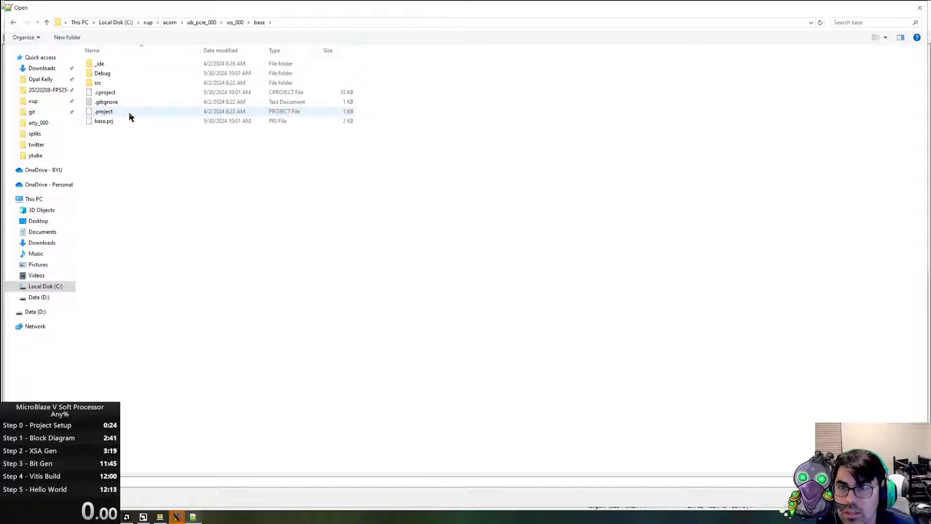
{"action": "double_click", "coordinate": [122, 84]}
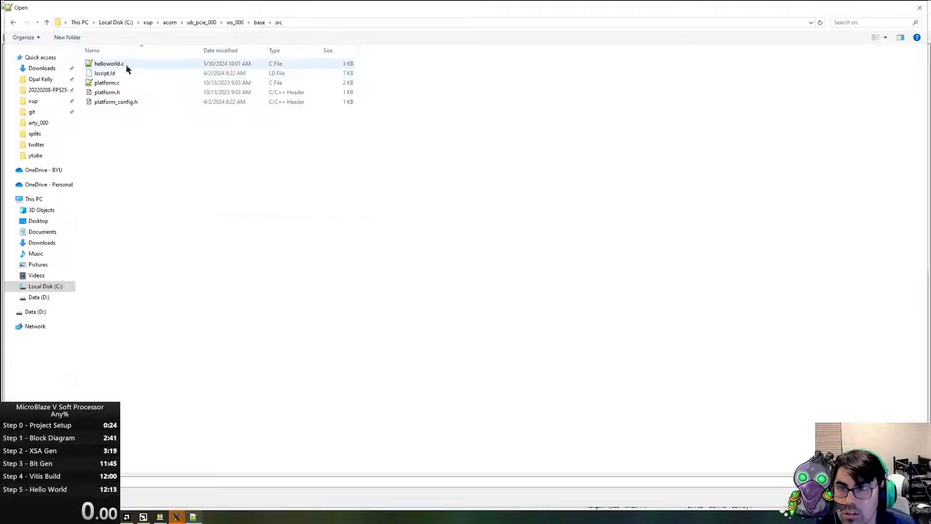
{"action": "double_click", "coordinate": [126, 64]}
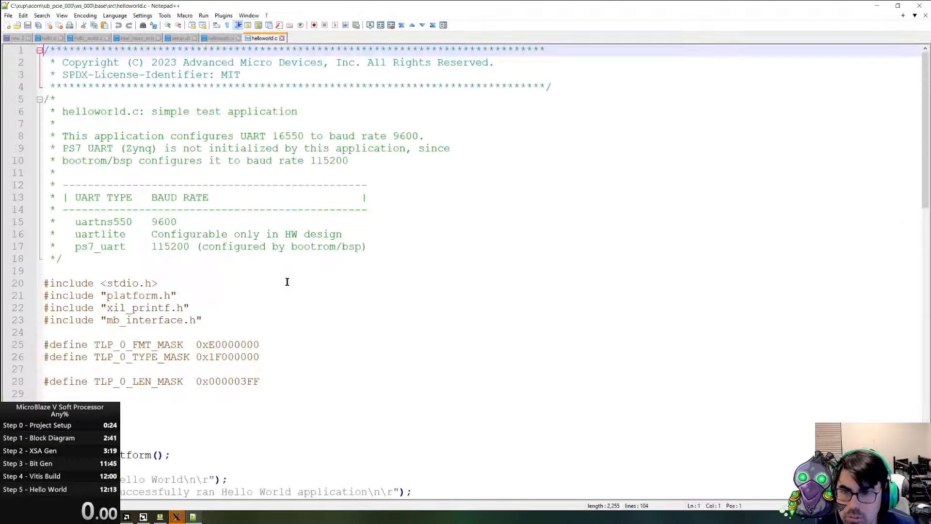
- Examine the putfsl and cputfsl calls in the TLP send loop and the mb_interface.h include
{"action": "scroll", "coordinate": [266, 274], "scroll_direction": "down", "scroll_amount": 15}
{"action": "scroll", "coordinate": [201, 304], "scroll_direction": "up", "scroll_amount": 2}
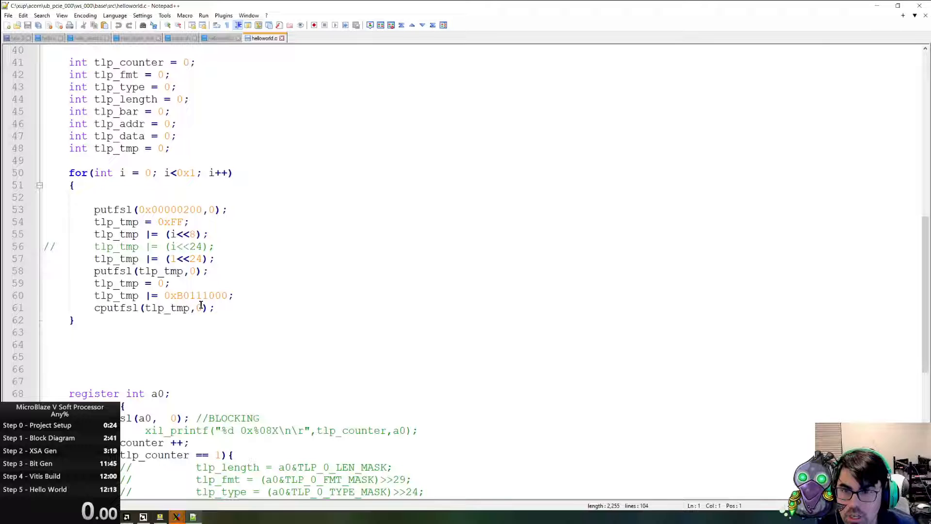
{"action": "double_click", "coordinate": [128, 312]}
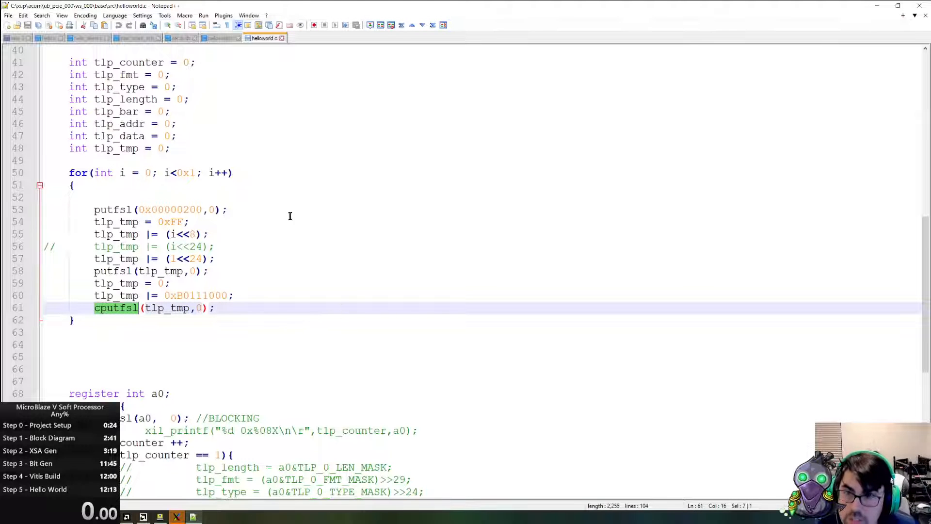
{"action": "scroll", "coordinate": [289, 214], "scroll_direction": "up", "scroll_amount": 12}
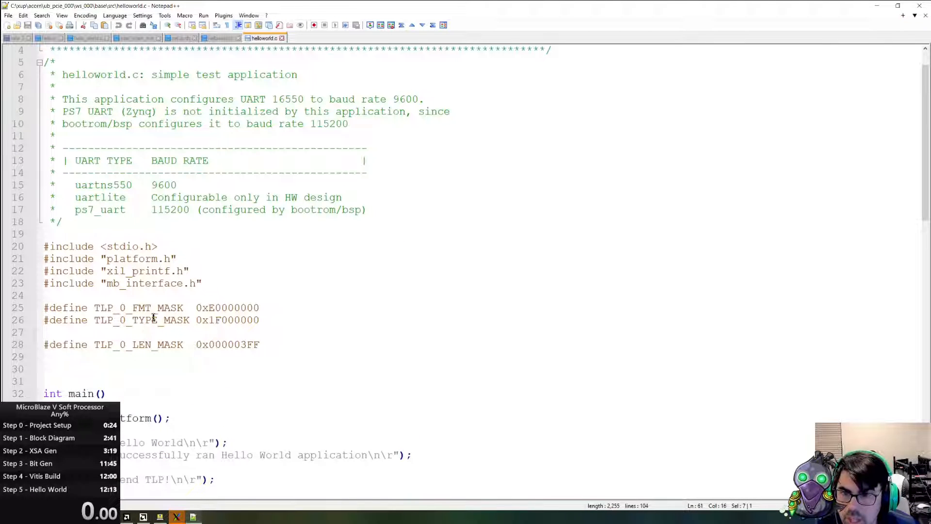
{"action": "double_click", "coordinate": [140, 287]}
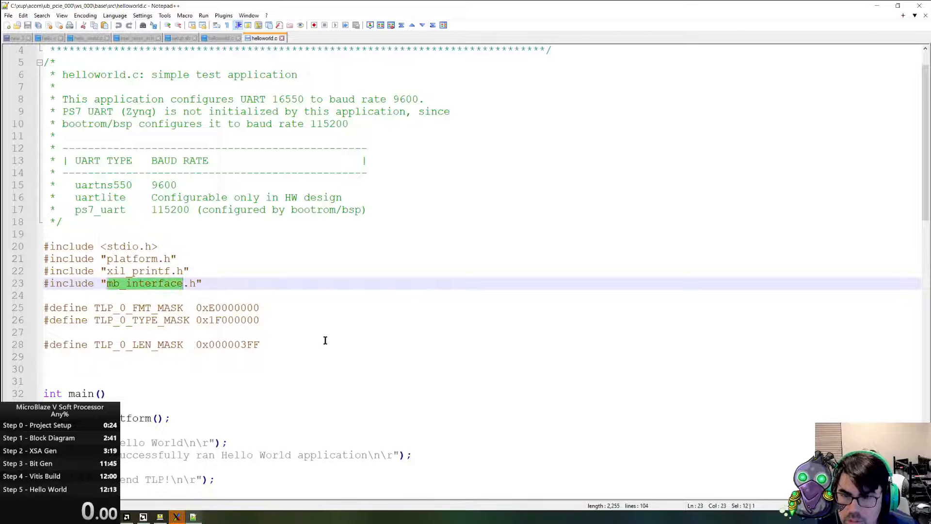
- Switch to Vitis IDE and start an application project with a new platform based on C:\xup\v24p1\arty_001\topv2.xsa
{"action": "left_click", "coordinate": [876, 6]}
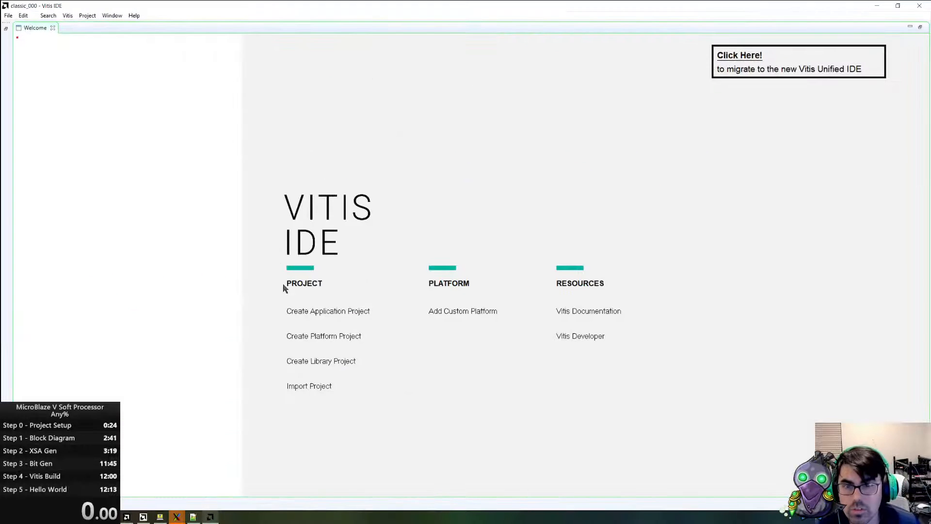
{"action": "left_click", "coordinate": [321, 313]}
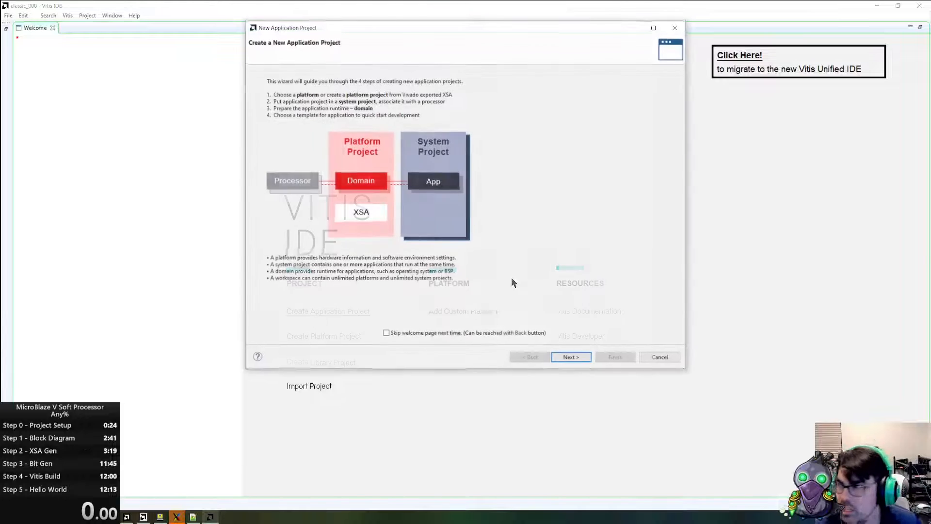
{"action": "left_click", "coordinate": [572, 359]}
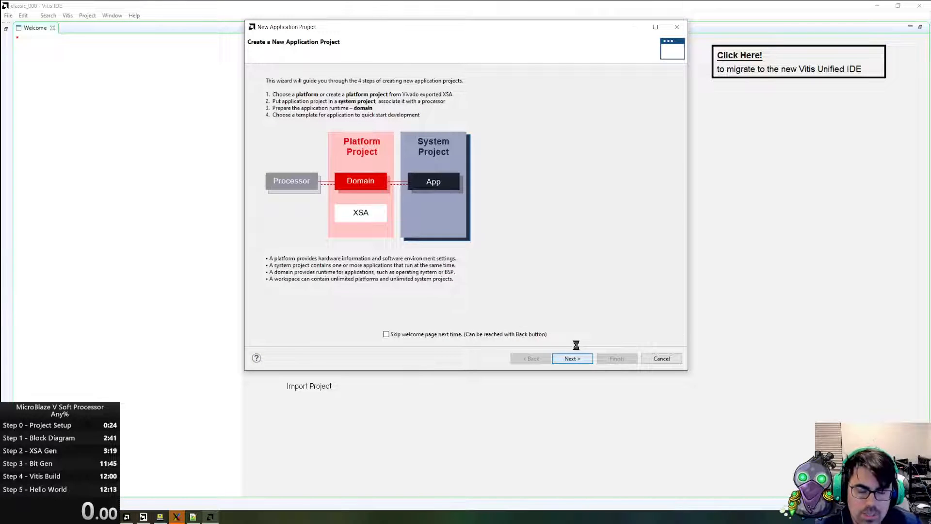
{"action": "left_click", "coordinate": [388, 80]}
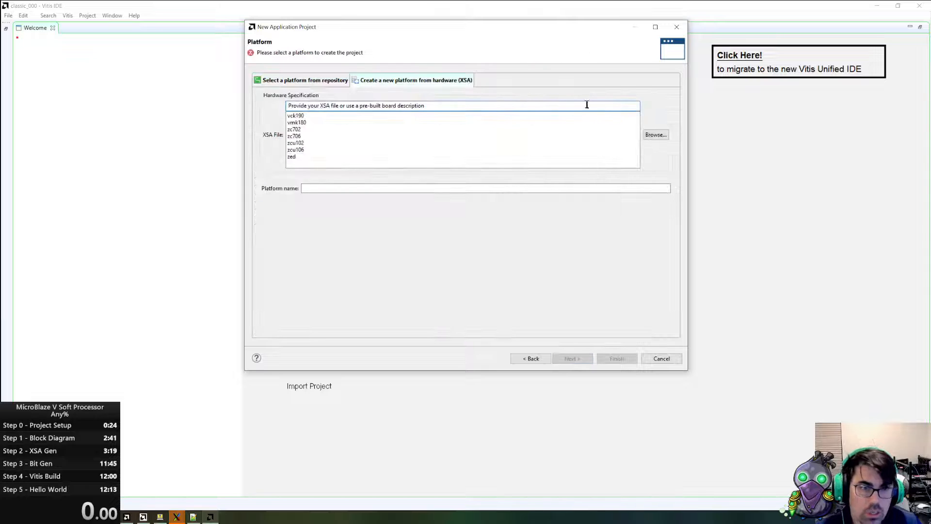
{"action": "left_click", "coordinate": [656, 135]}
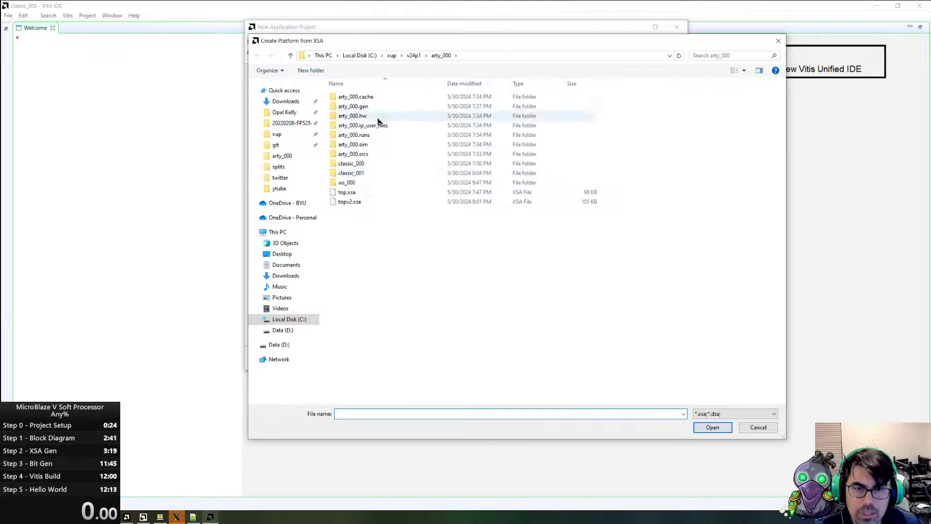
{"action": "left_click", "coordinate": [414, 55]}
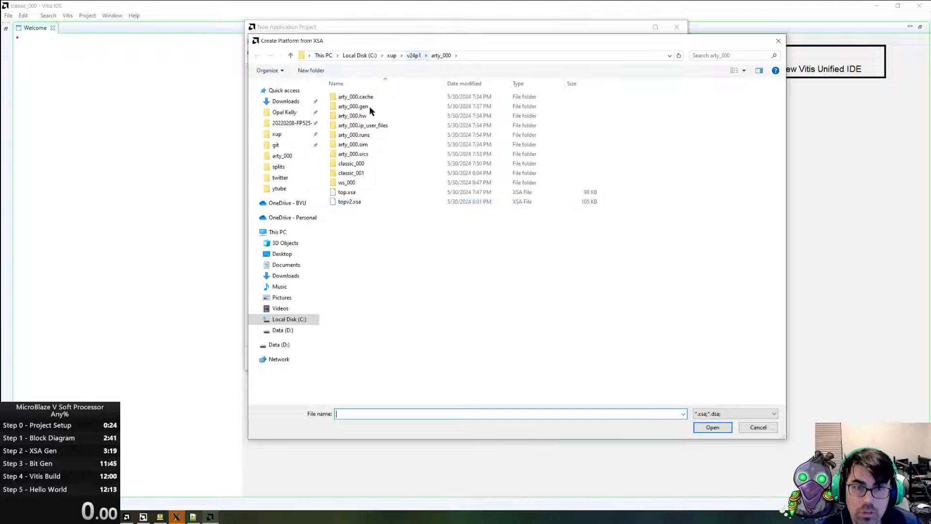
{"action": "left_click", "coordinate": [359, 106]}
{"action": "double_click", "coordinate": [354, 203]}
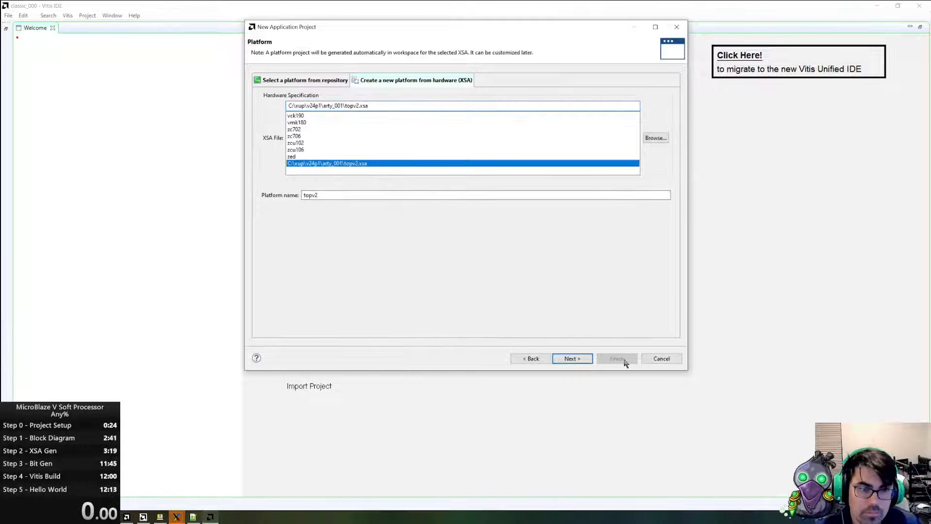
{"action": "left_click", "coordinate": [562, 358]}
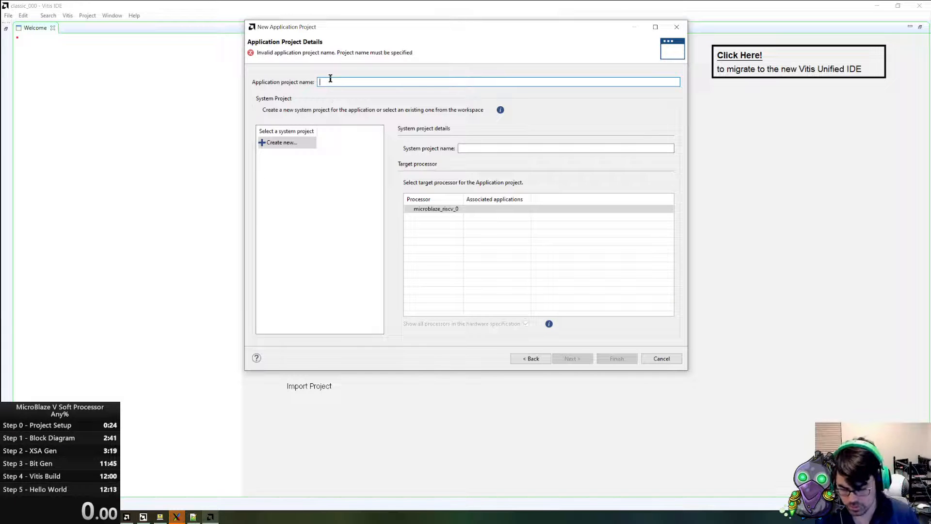
- Name the application project dhry and its system project base
{"action": "type", "text": "dhry"}
{"action": "left_click", "coordinate": [506, 146]}
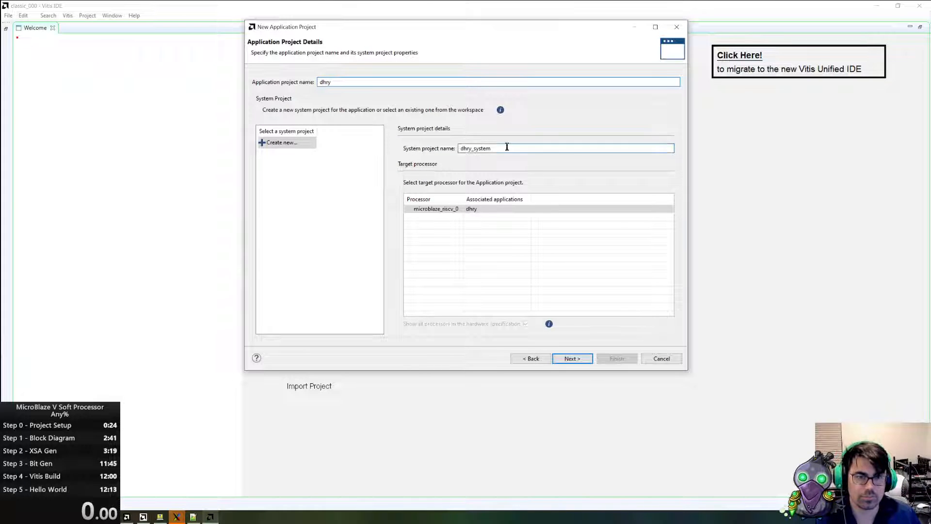
{"action": "key", "text": "ctrl+a"}
{"action": "type", "text": "base"}
{"action": "left_click", "coordinate": [572, 359]}
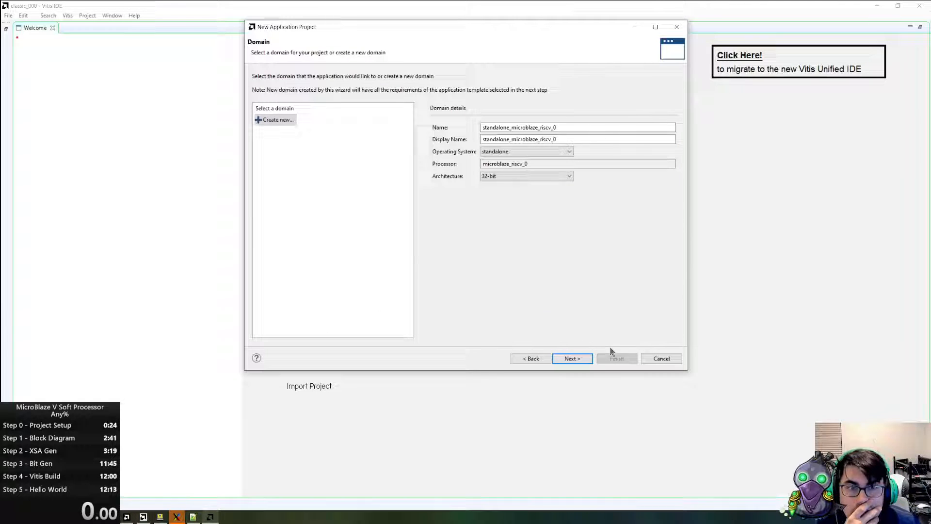
- Accept the standalone 32-bit domain and create the project from the Dhrystone template
{"action": "left_click", "coordinate": [576, 358]}
{"action": "left_click", "coordinate": [293, 107]}
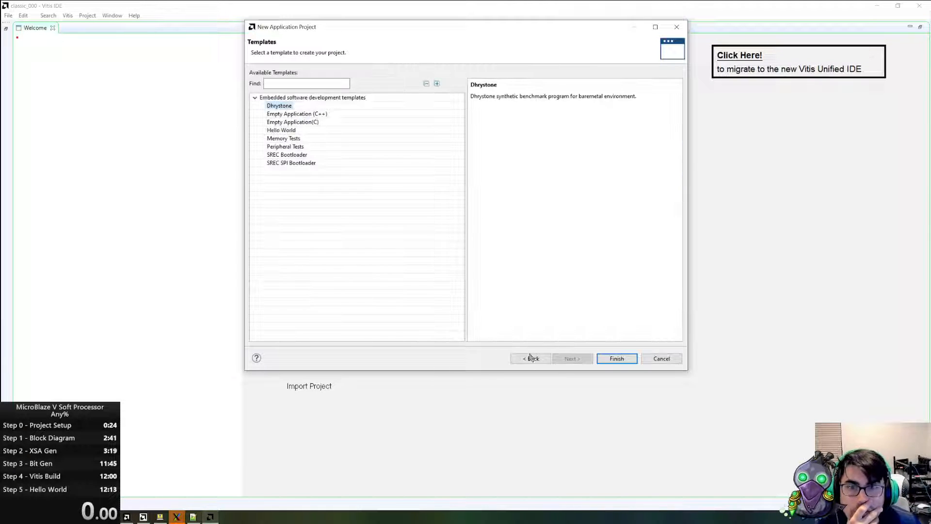
{"action": "left_click", "coordinate": [611, 358]}
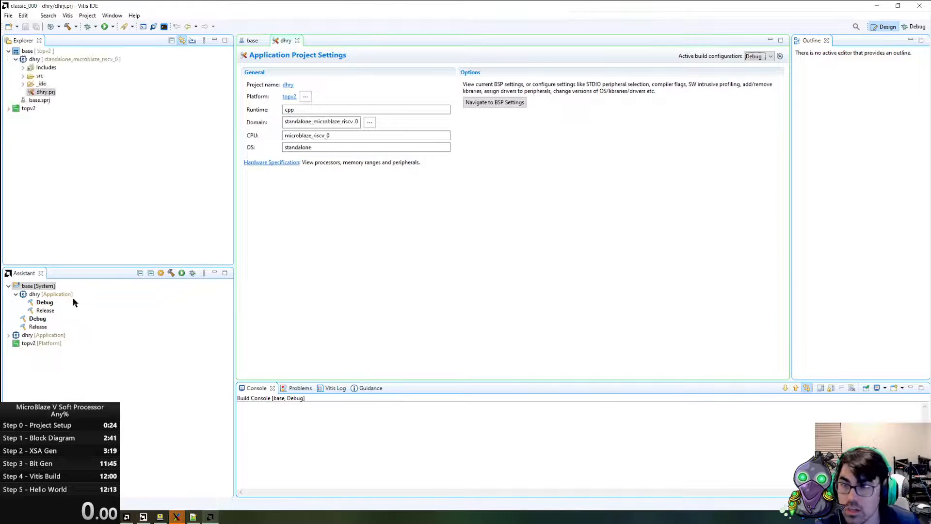
- Build the dhry application and examine the linker's memory region messages in the build output
{"action": "left_click", "coordinate": [51, 294]}
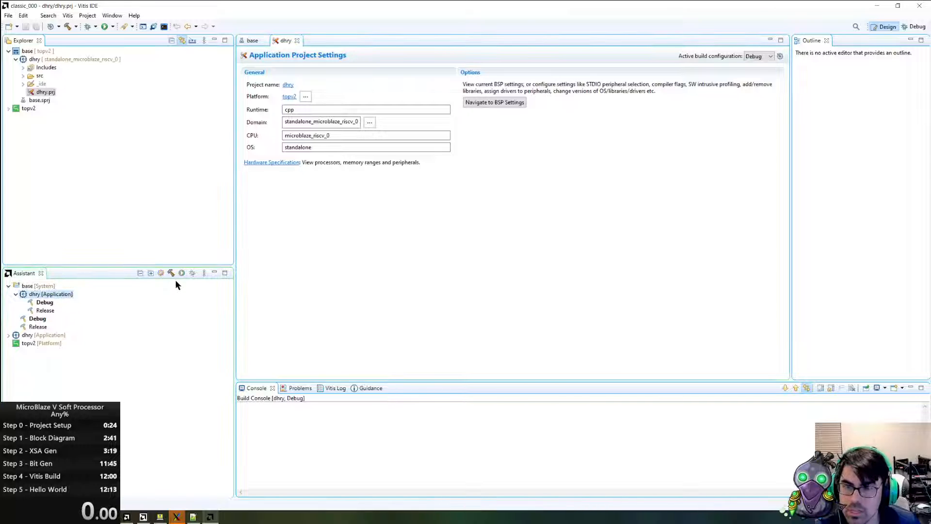
{"action": "left_click", "coordinate": [170, 273]}
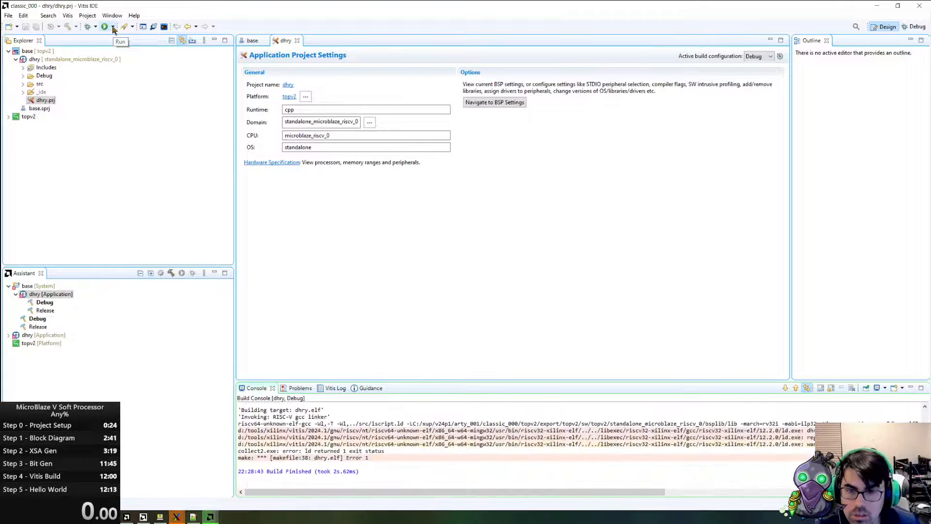
{"action": "left_click_drag", "start_coordinate": [564, 492], "coordinate": [787, 496]}
{"action": "double_click", "coordinate": [648, 437]}
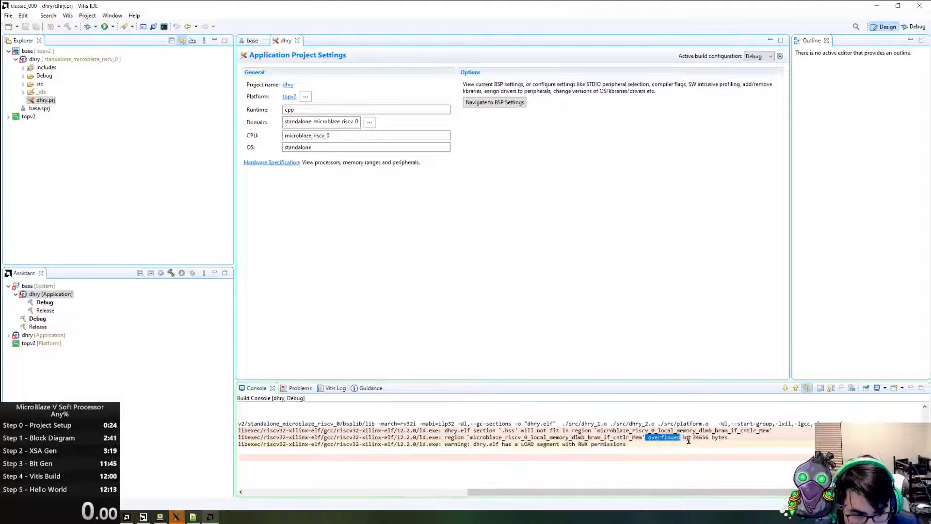
{"action": "left_click_drag", "start_coordinate": [688, 440], "coordinate": [728, 439]}
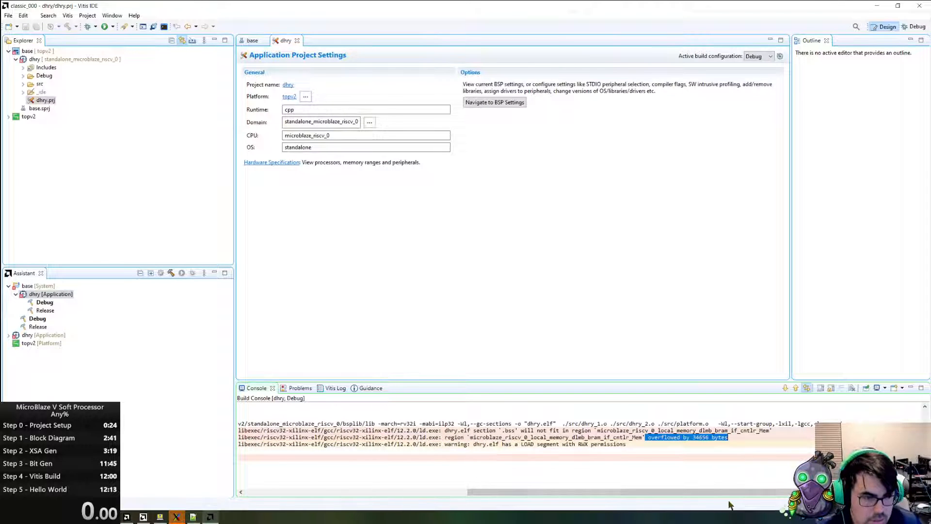
{"action": "left_click_drag", "start_coordinate": [728, 492], "coordinate": [504, 492]}
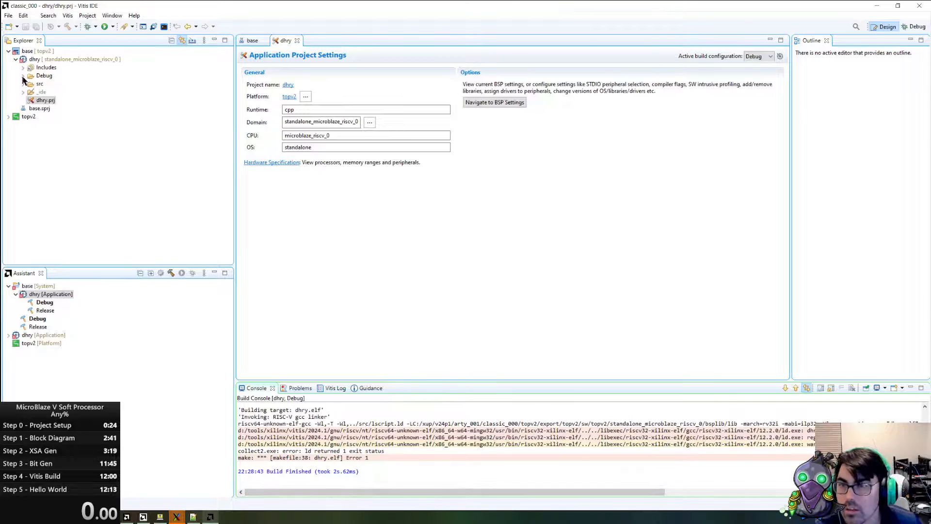
- Set the dhry project's RISC-V gcc compiler optimization level to Optimize for size (-Os) in its C/C++ build settings
{"action": "right_click", "coordinate": [27, 61]}
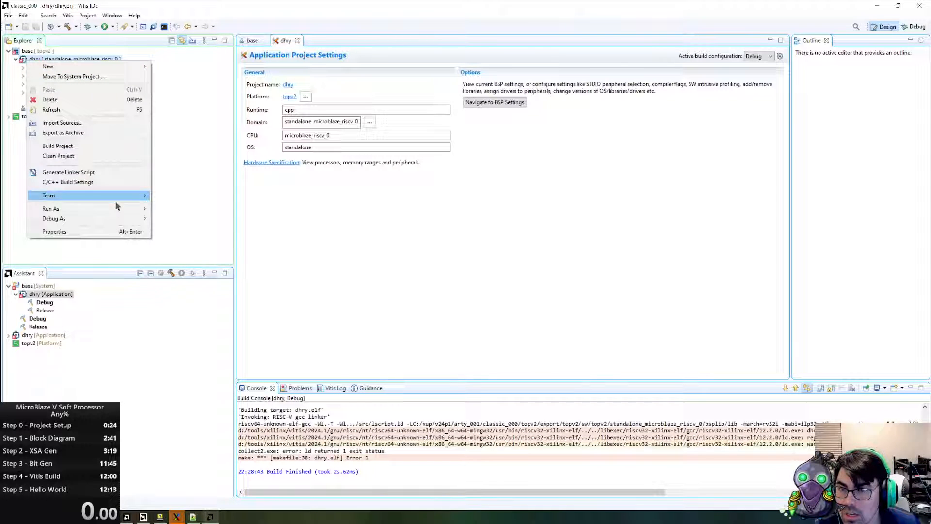
{"action": "left_click", "coordinate": [97, 183]}
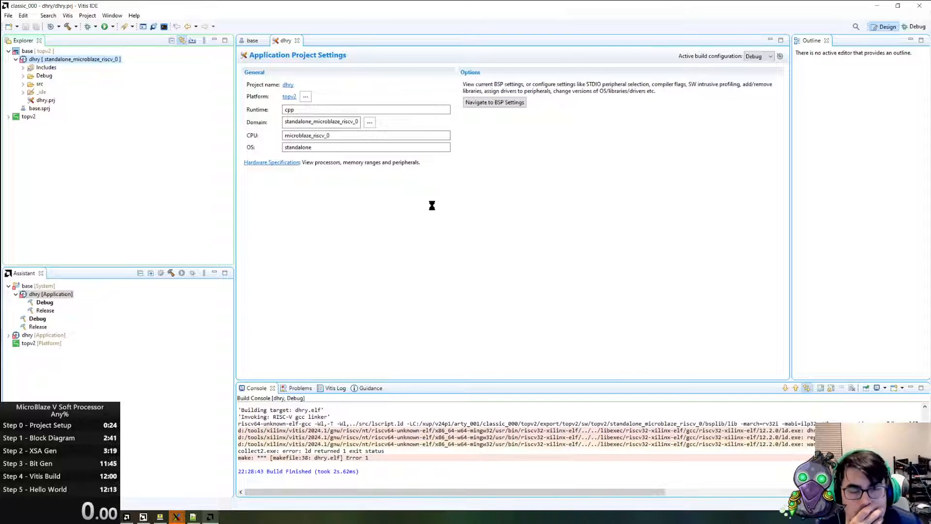
{"action": "left_click", "coordinate": [418, 131]}
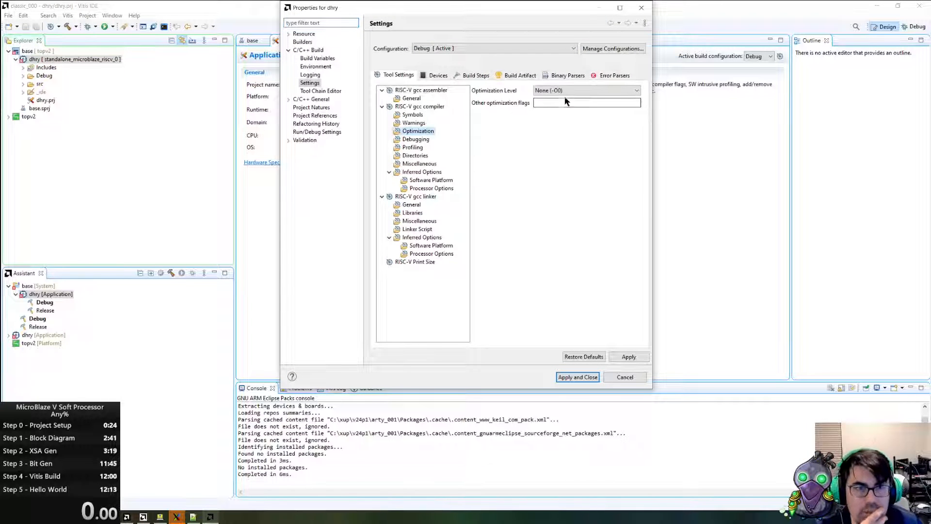
{"action": "left_click", "coordinate": [566, 91]}
{"action": "left_click", "coordinate": [582, 124]}
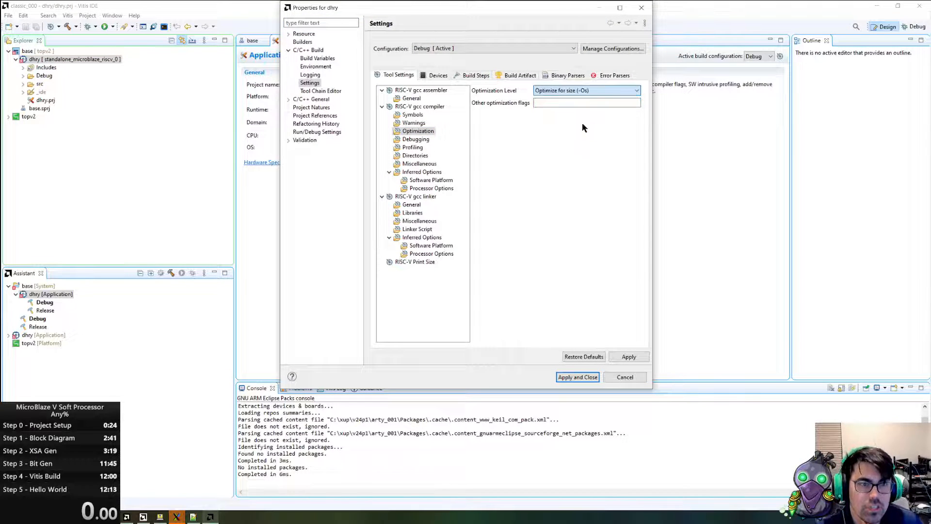
{"action": "left_click", "coordinate": [641, 360]}
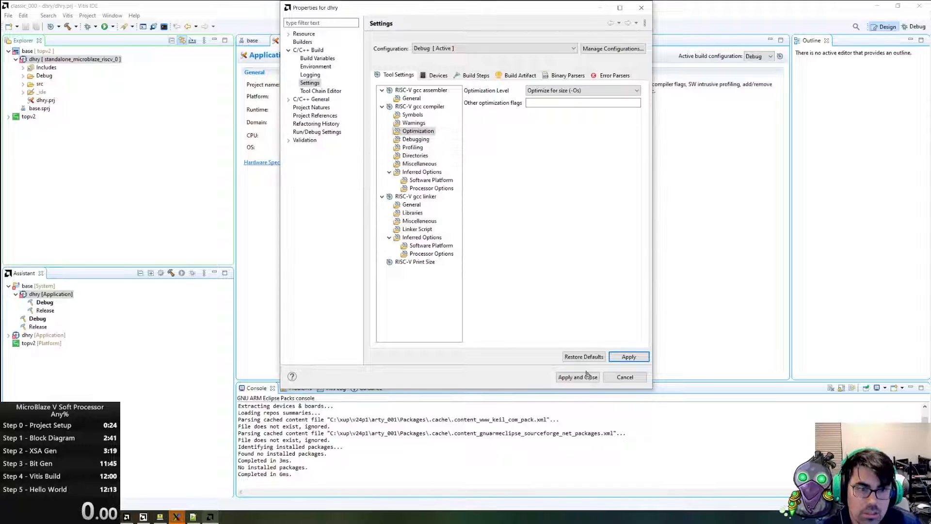
{"action": "left_click", "coordinate": [587, 376]}
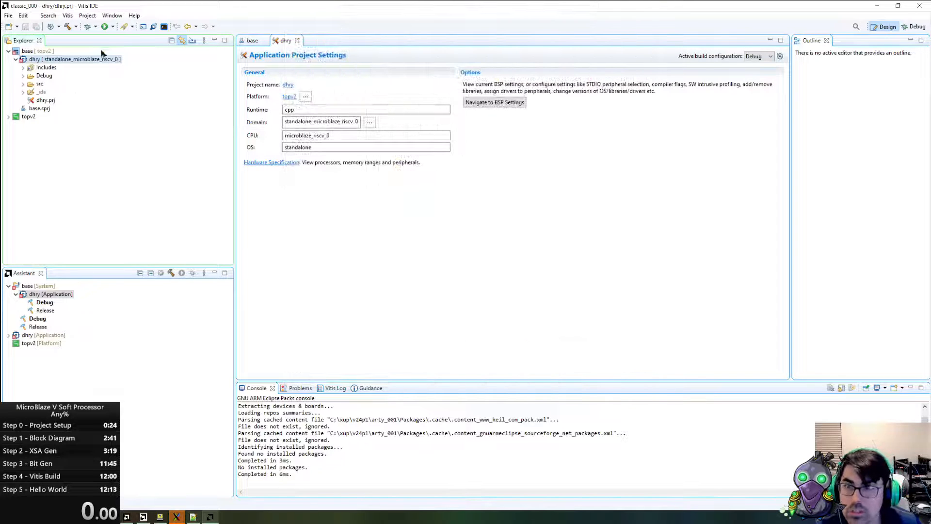
- Rebuild the dhry application with size optimization and review the compiler flags and linker messages
{"action": "left_click", "coordinate": [170, 273]}
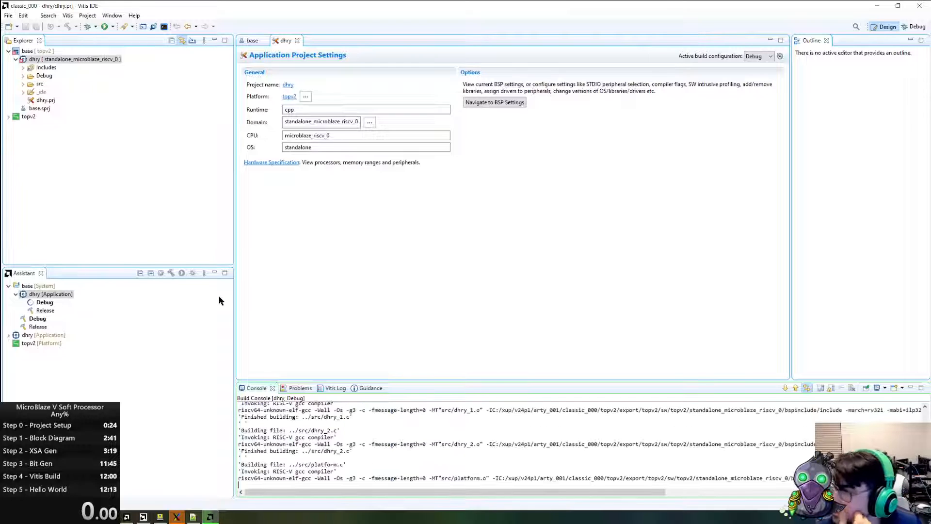
{"action": "left_click_drag", "start_coordinate": [448, 492], "coordinate": [648, 487]}
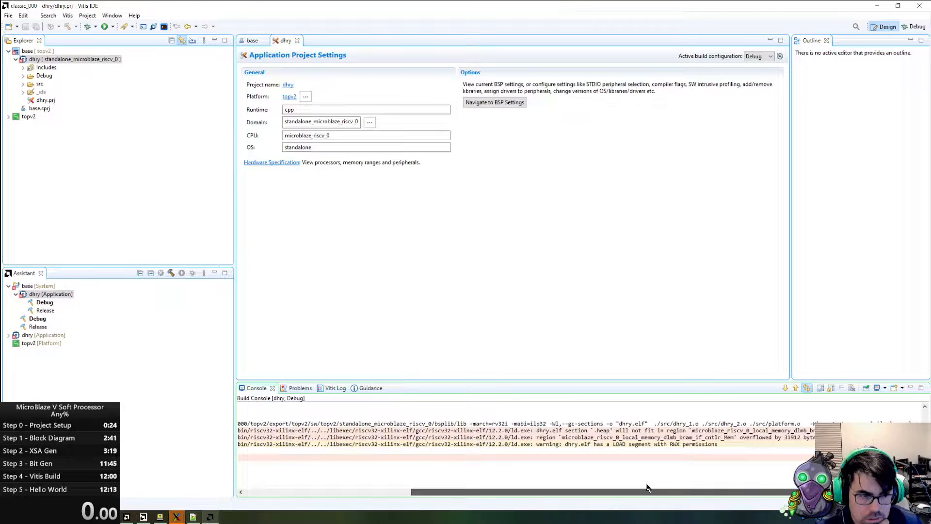
{"action": "left_click_drag", "start_coordinate": [647, 487], "coordinate": [473, 472]}
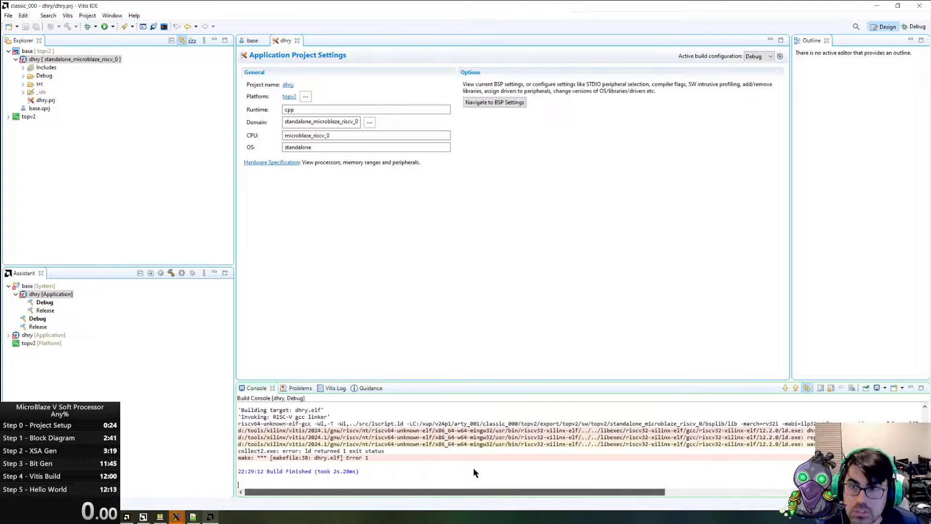
{"action": "scroll", "coordinate": [369, 435], "scroll_direction": "up", "scroll_amount": 10}
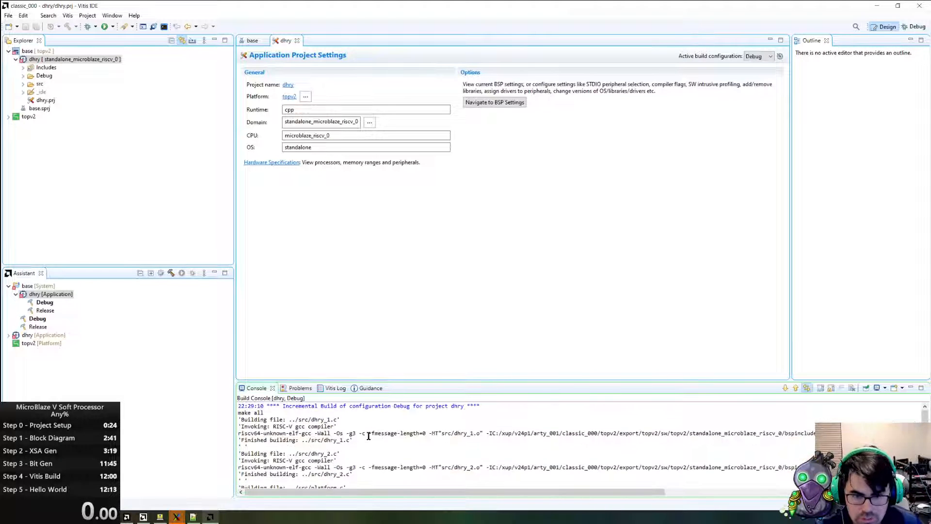
{"action": "scroll", "coordinate": [369, 435], "scroll_direction": "down", "scroll_amount": 10}
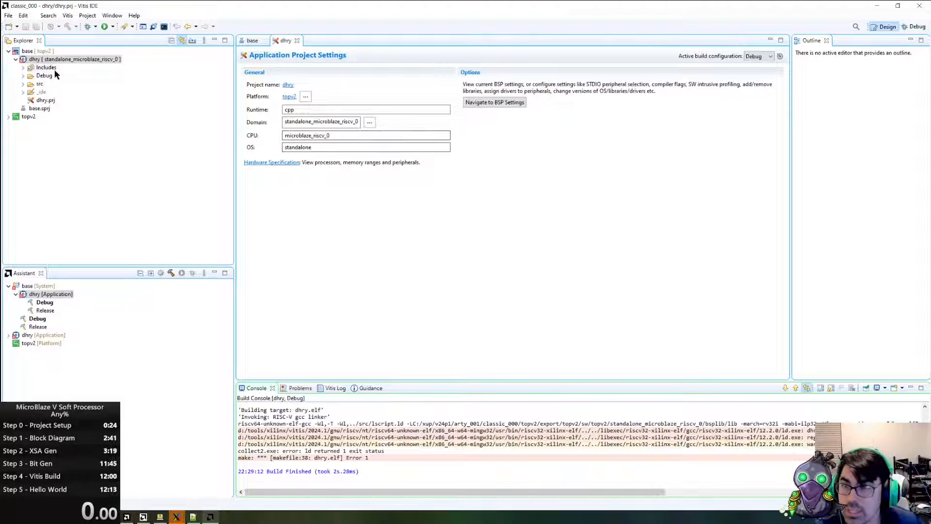
- Check the memory regions in the lscript.ld linker script, and switch to Vivado to view the block design's address assignments
{"action": "left_click", "coordinate": [23, 84]}
{"action": "double_click", "coordinate": [53, 133]}
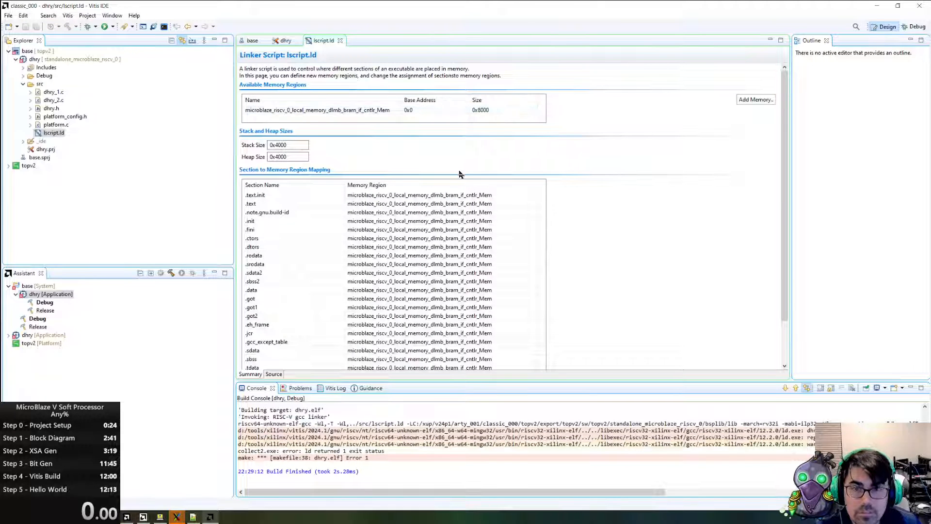
{"action": "left_click", "coordinate": [127, 516]}
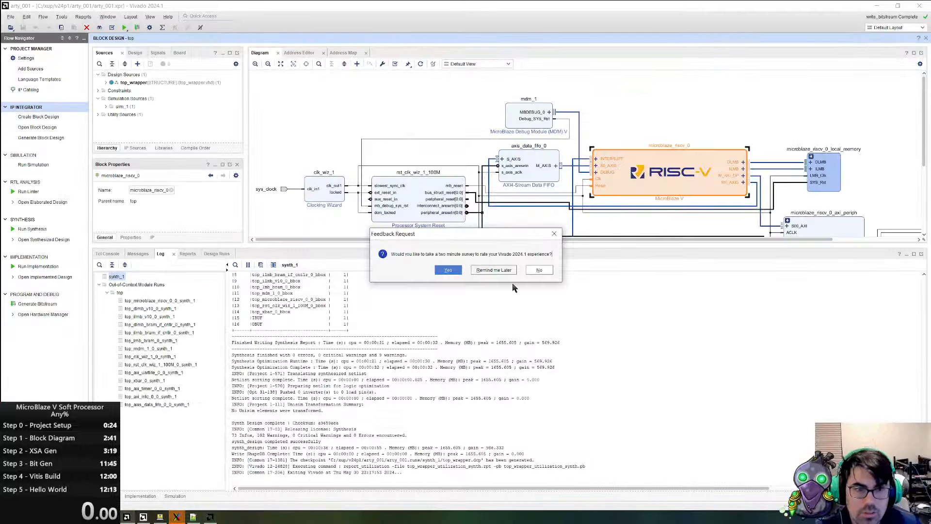
{"action": "left_click", "coordinate": [499, 269]}
{"action": "left_click", "coordinate": [297, 53]}
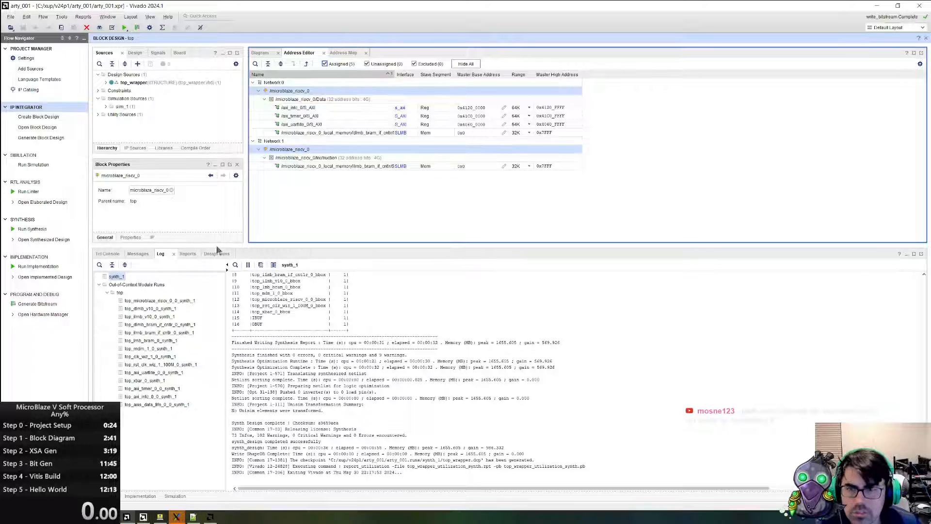
- Show the project summary's post-implementation utilization as a table and check the BRAM usage
{"action": "left_click", "coordinate": [162, 27]}
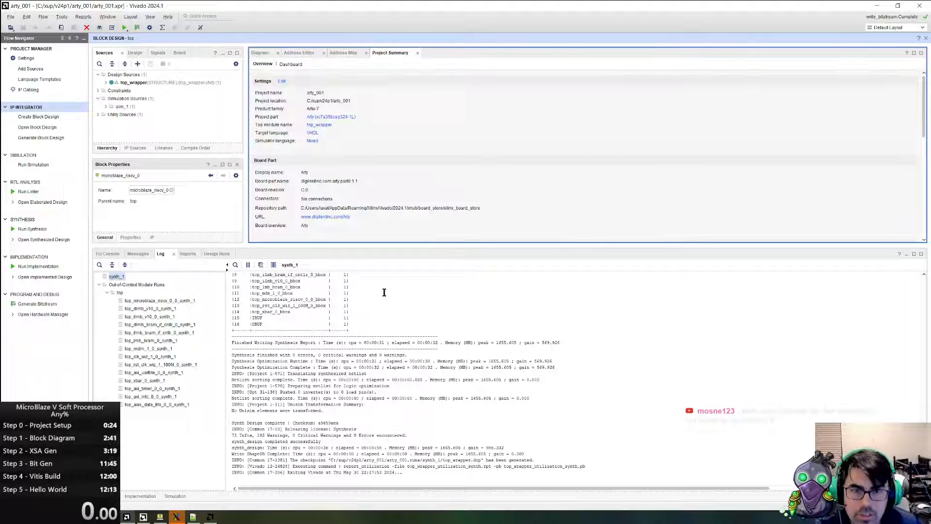
{"action": "scroll", "coordinate": [340, 203], "scroll_direction": "down", "scroll_amount": 5}
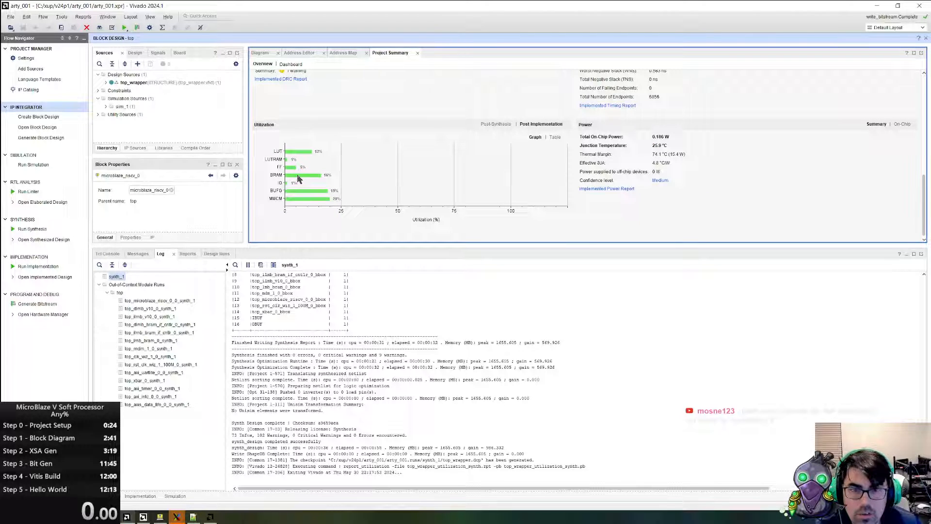
{"action": "left_click", "coordinate": [555, 138]}
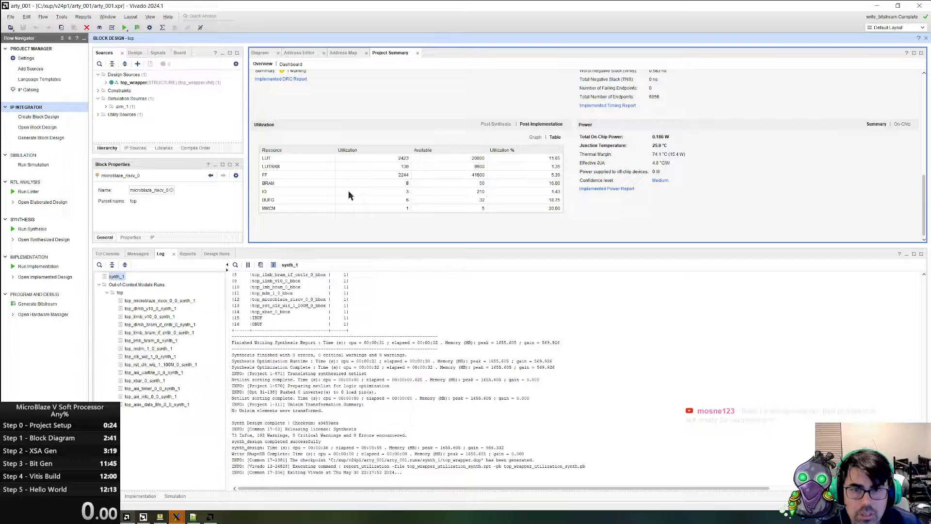
{"action": "left_click", "coordinate": [405, 183]}
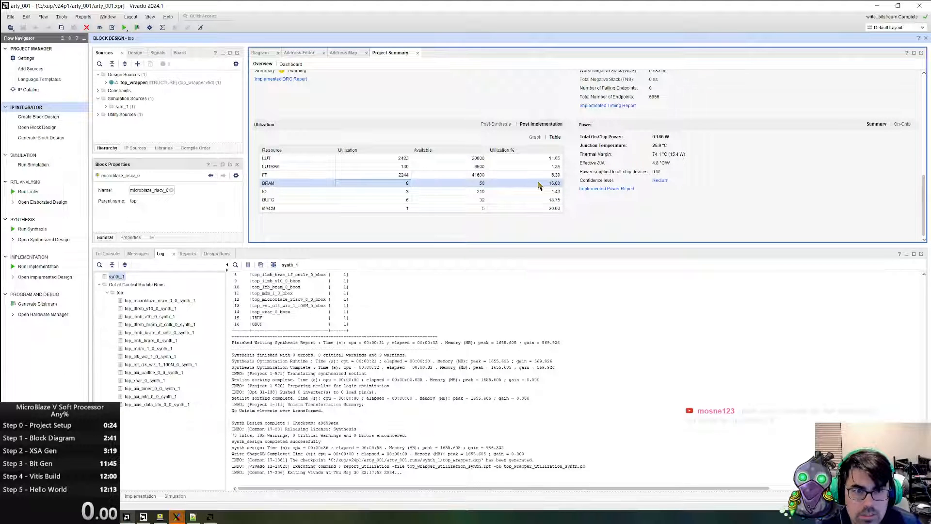
- Set the address range of both the data and instruction local memory BRAM controllers to 128K
{"action": "left_click", "coordinate": [260, 53]}
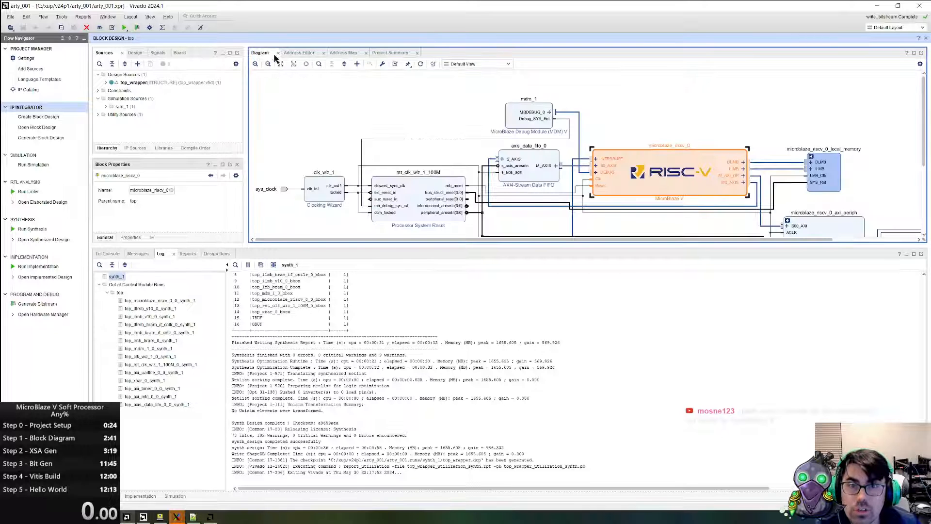
{"action": "left_click", "coordinate": [343, 53]}
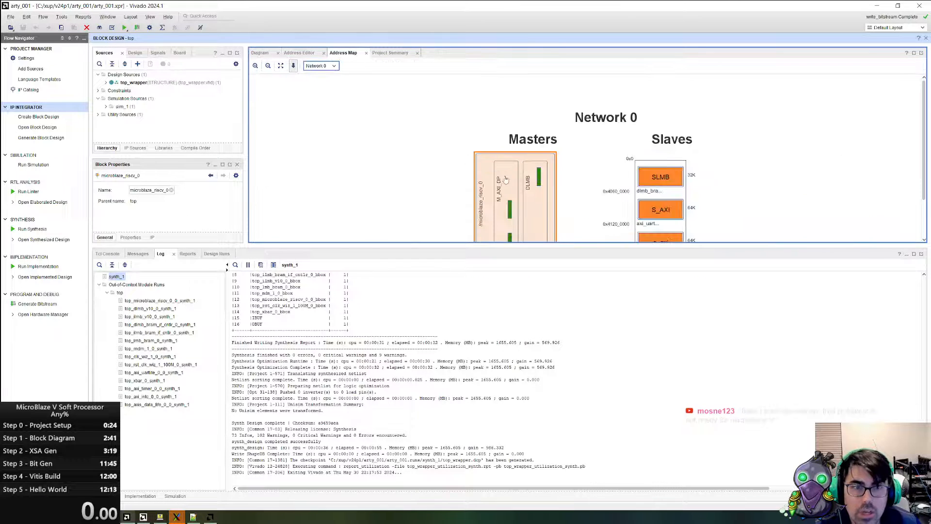
{"action": "left_click", "coordinate": [299, 52]}
{"action": "left_click", "coordinate": [526, 133]}
{"action": "left_click", "coordinate": [530, 134]}
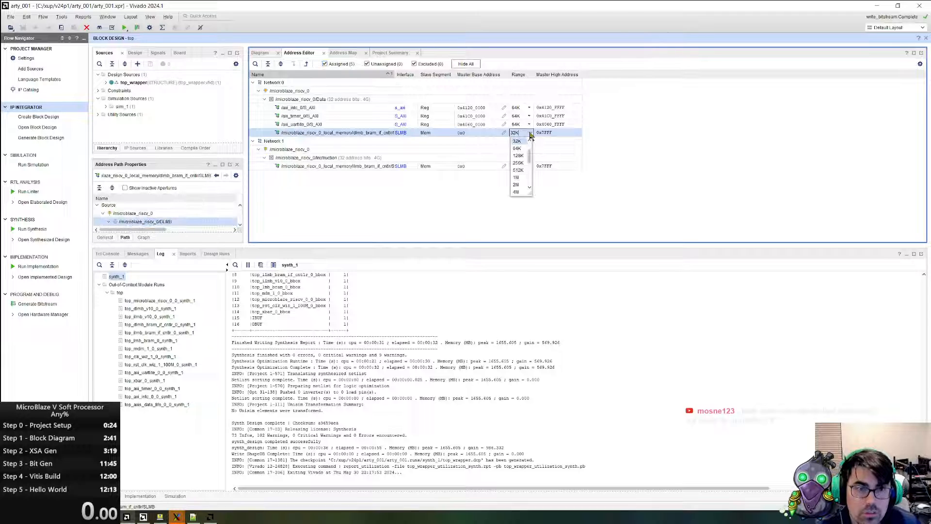
{"action": "left_click", "coordinate": [518, 155]}
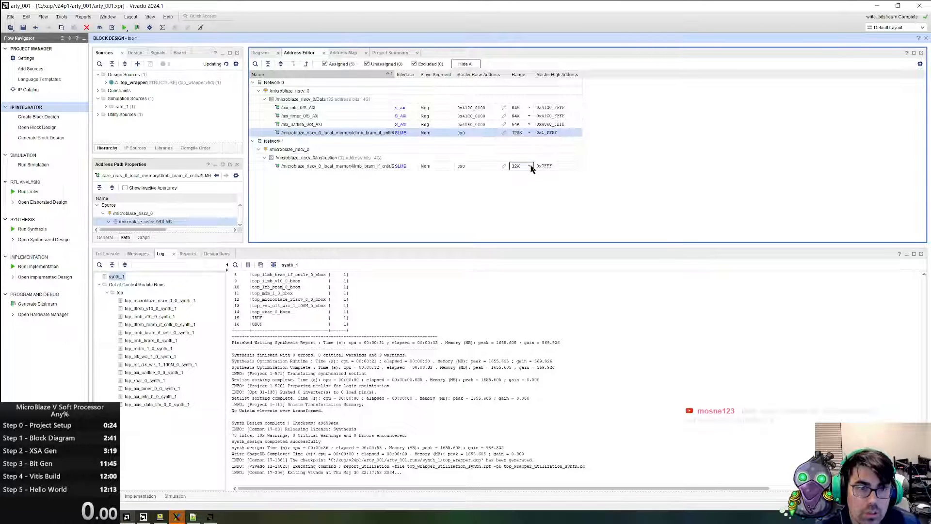
{"action": "left_click", "coordinate": [529, 166]}
{"action": "left_click", "coordinate": [519, 216]}
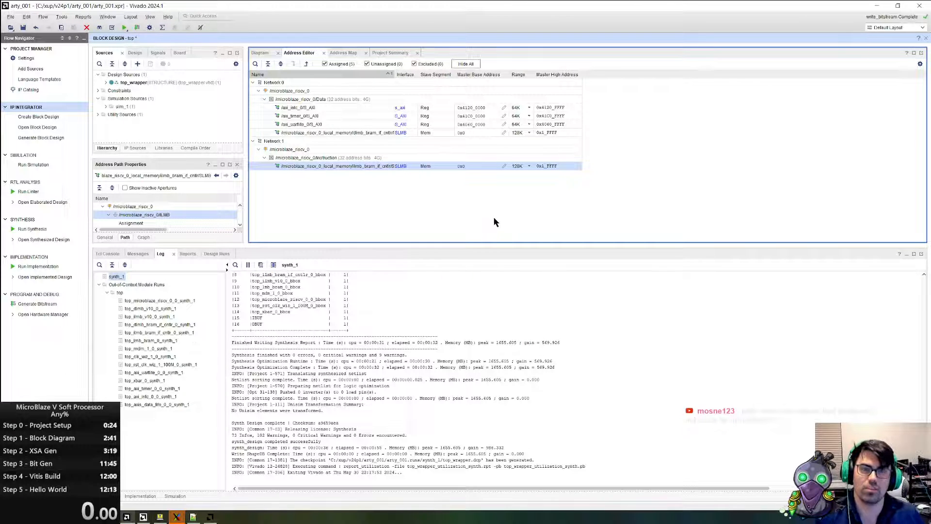
- Dismiss the separate output product generation for the block design and start generating the bitstream instead
{"action": "left_click", "coordinate": [43, 138]}
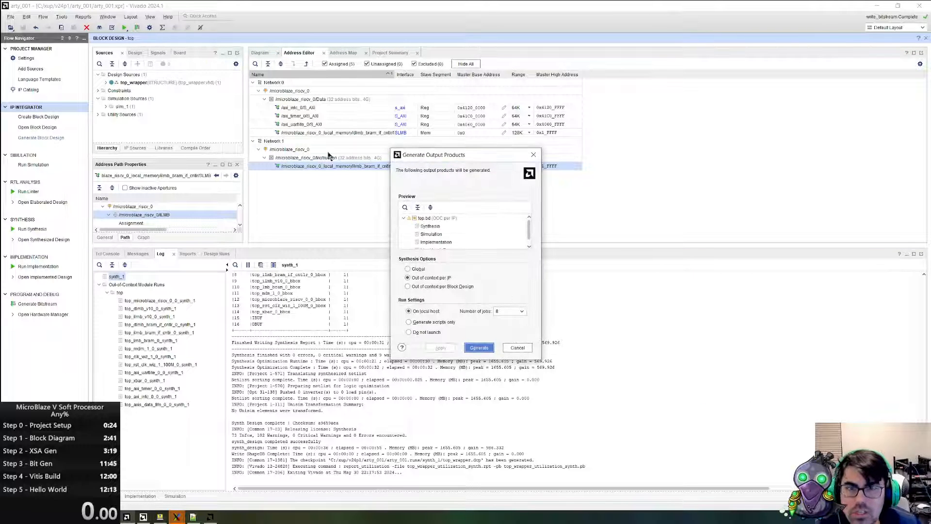
{"action": "left_click", "coordinate": [515, 348]}
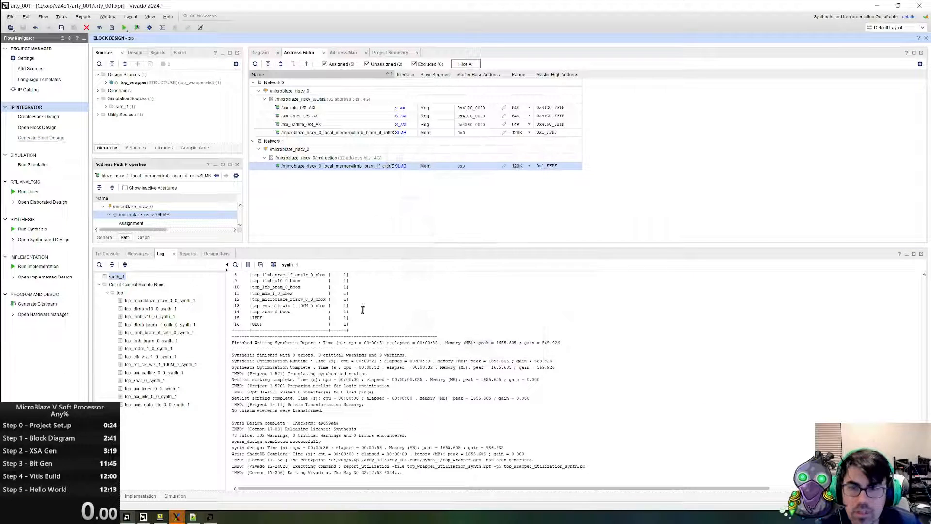
{"action": "left_click", "coordinate": [38, 303]}
{"action": "left_click", "coordinate": [469, 276]}
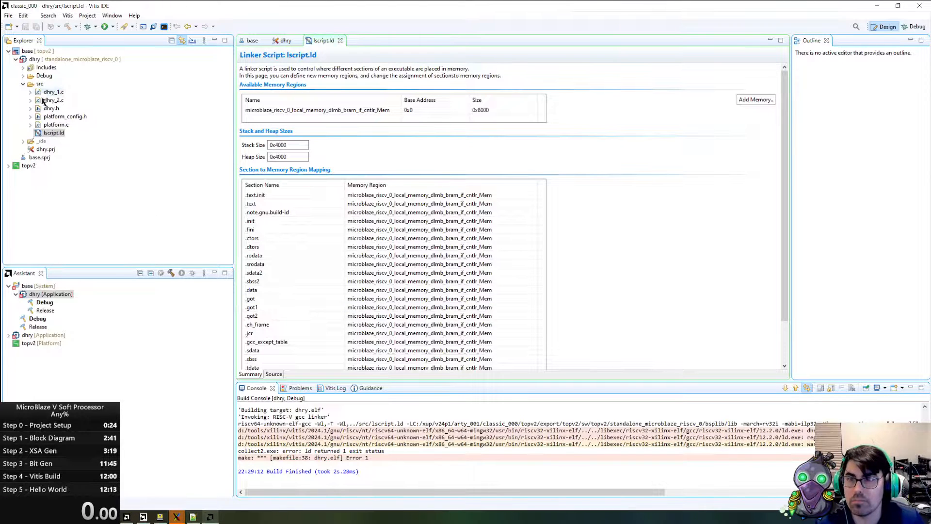
- Open the dhry_1.c source file and expand the topv2 platform down to the contents of its standalone BSP's microblaze_riscv_0 folder
{"action": "double_click", "coordinate": [53, 92]}
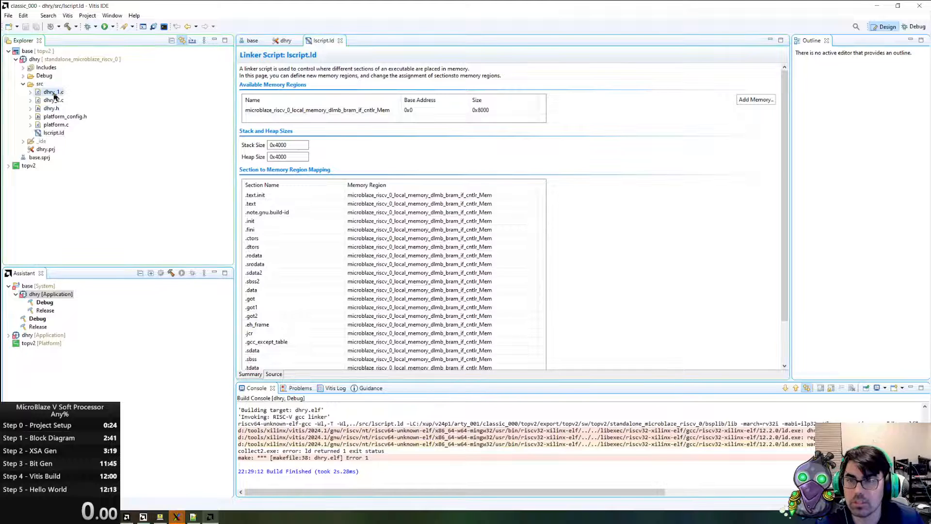
{"action": "left_click", "coordinate": [9, 166]}
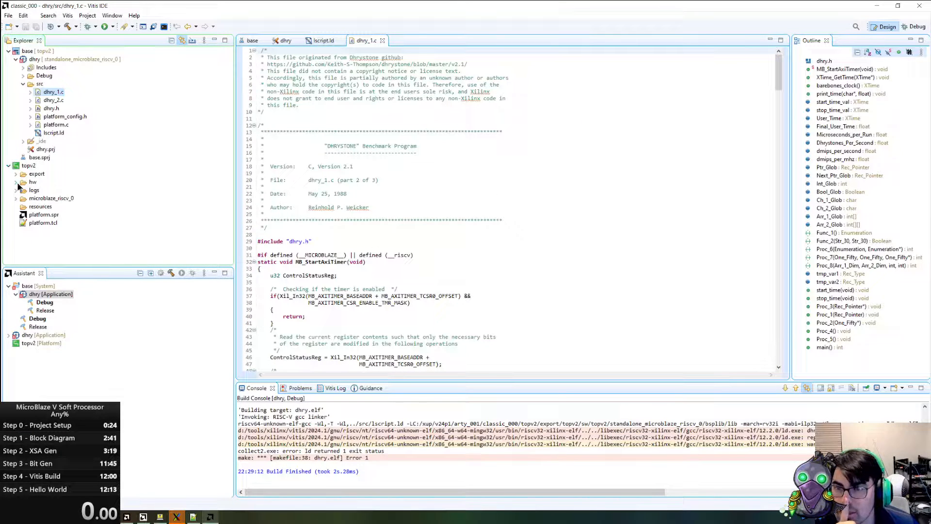
{"action": "left_click", "coordinate": [17, 183]}
{"action": "left_click", "coordinate": [16, 214]}
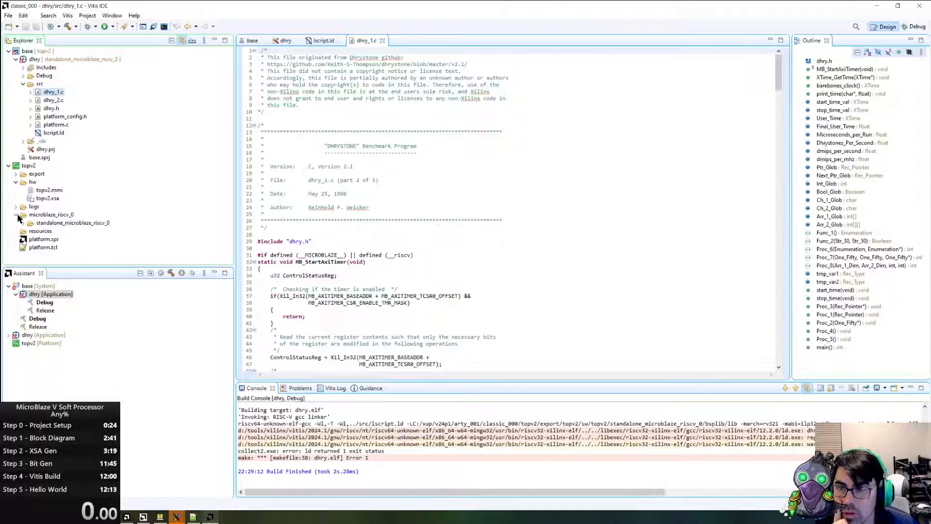
{"action": "left_click", "coordinate": [23, 223]}
{"action": "left_click", "coordinate": [37, 230]}
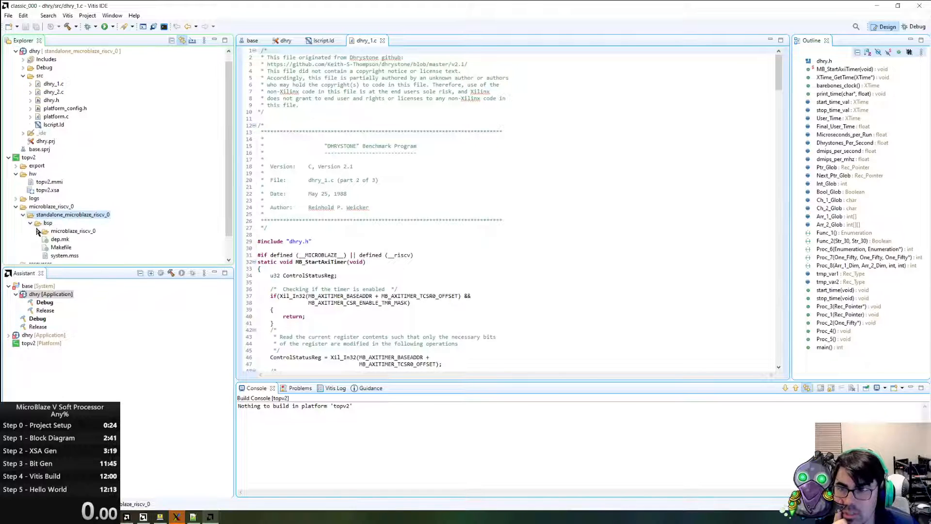
{"action": "left_click", "coordinate": [38, 207]}
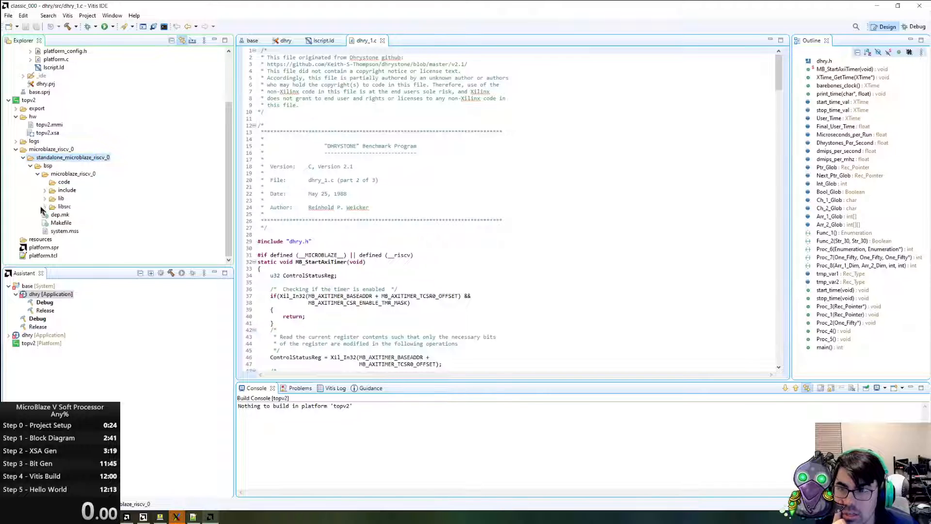
- Open xcpu_riscv.h, xio.c and xio.h from the BSP's cpu_riscv_v1_1 library sources and look through them
{"action": "left_click", "coordinate": [44, 207]}
{"action": "left_click", "coordinate": [51, 173]}
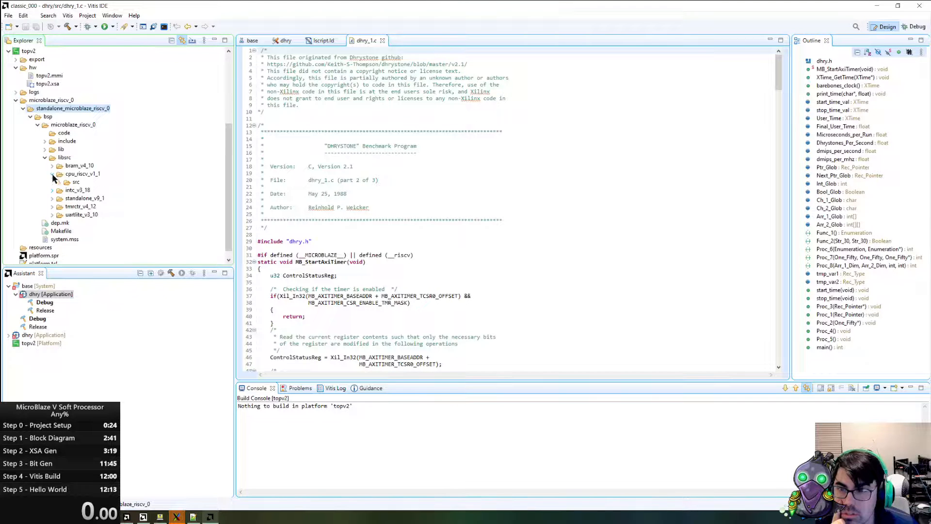
{"action": "left_click", "coordinate": [59, 181]}
{"action": "double_click", "coordinate": [92, 190]}
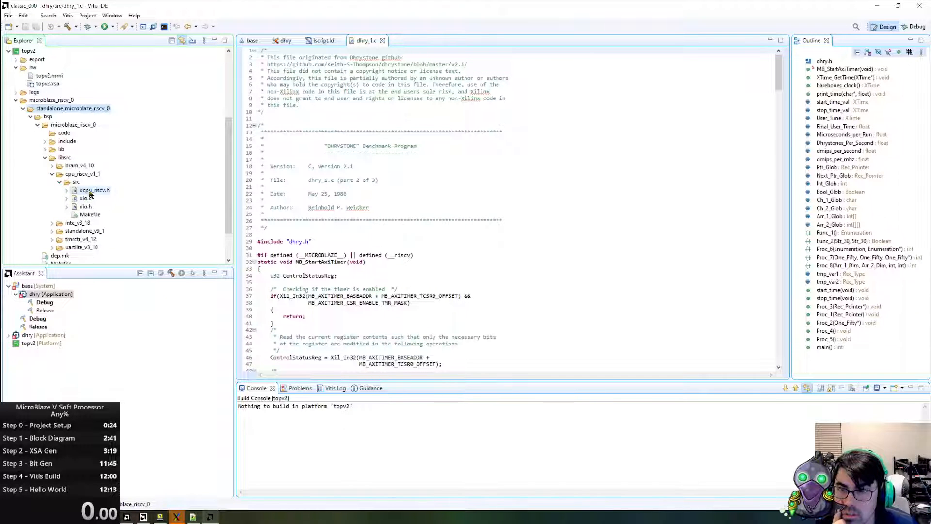
{"action": "double_click", "coordinate": [88, 198]}
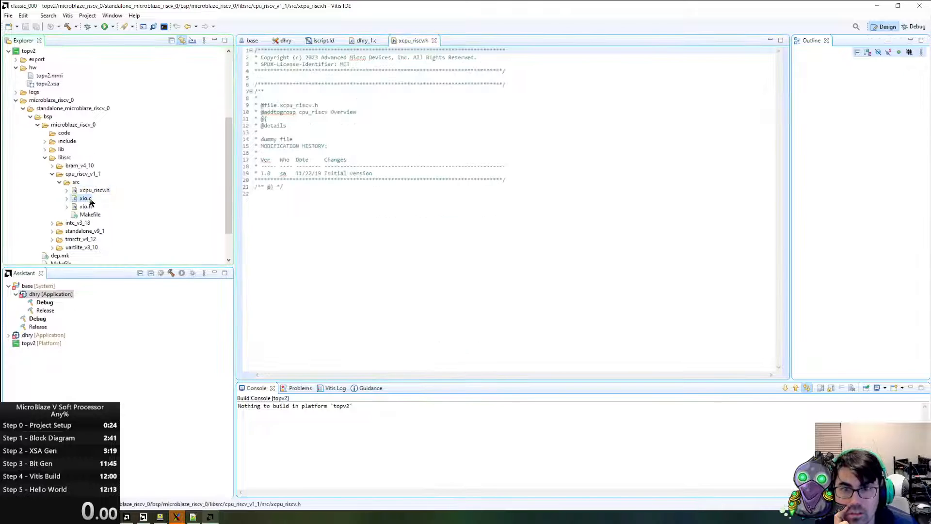
{"action": "double_click", "coordinate": [88, 207]}
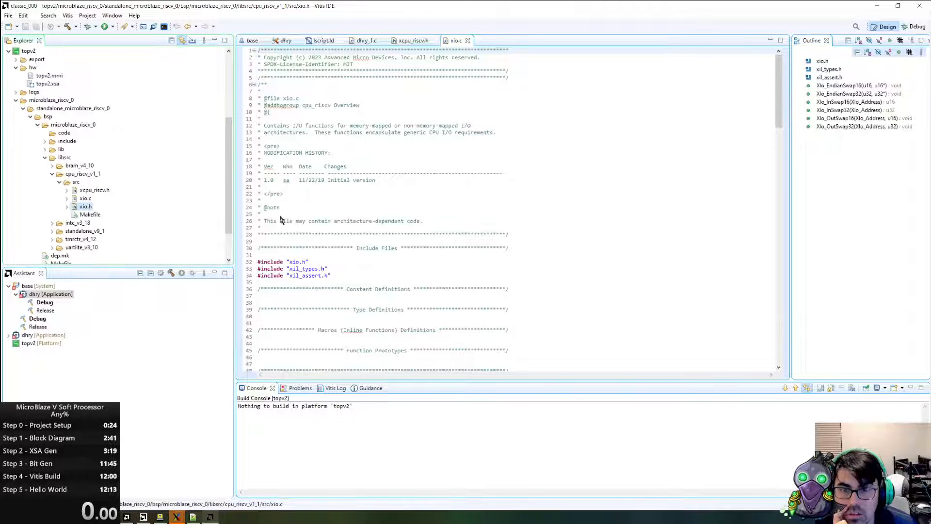
{"action": "scroll", "coordinate": [341, 270], "scroll_direction": "down", "scroll_amount": 6}
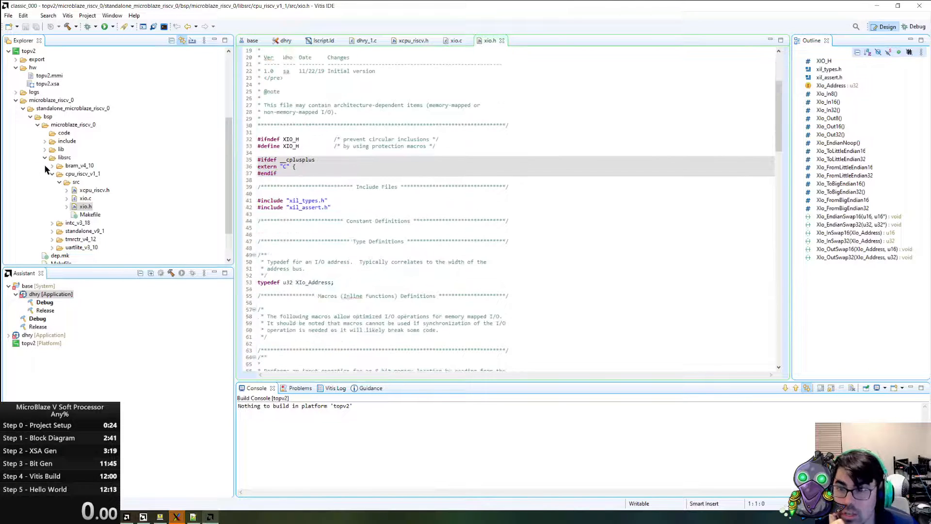
- Browse the BSP's lib and include folders for the files related to the processor interface
{"action": "left_click", "coordinate": [45, 149]}
{"action": "scroll", "coordinate": [89, 174], "scroll_direction": "down", "scroll_amount": 5}
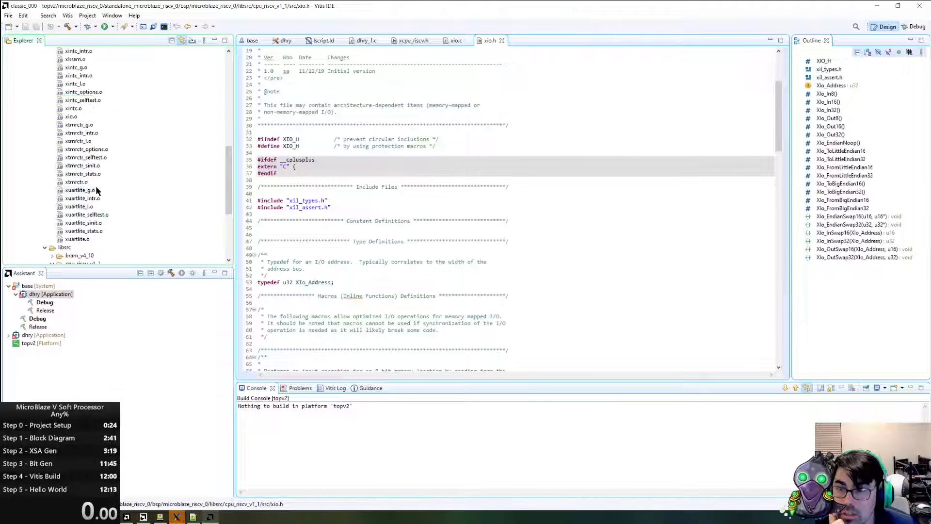
{"action": "scroll", "coordinate": [62, 177], "scroll_direction": "up", "scroll_amount": 10}
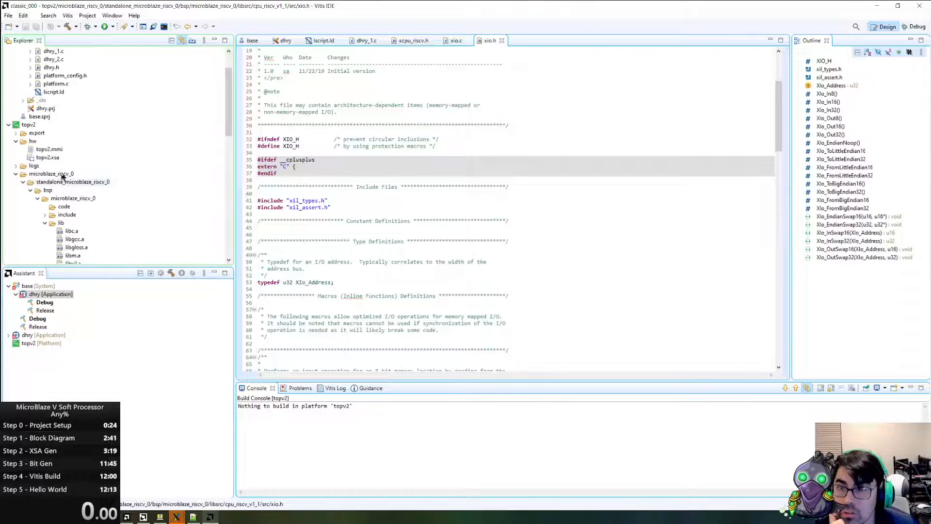
{"action": "left_click", "coordinate": [46, 215]}
{"action": "scroll", "coordinate": [88, 180], "scroll_direction": "down", "scroll_amount": 12}
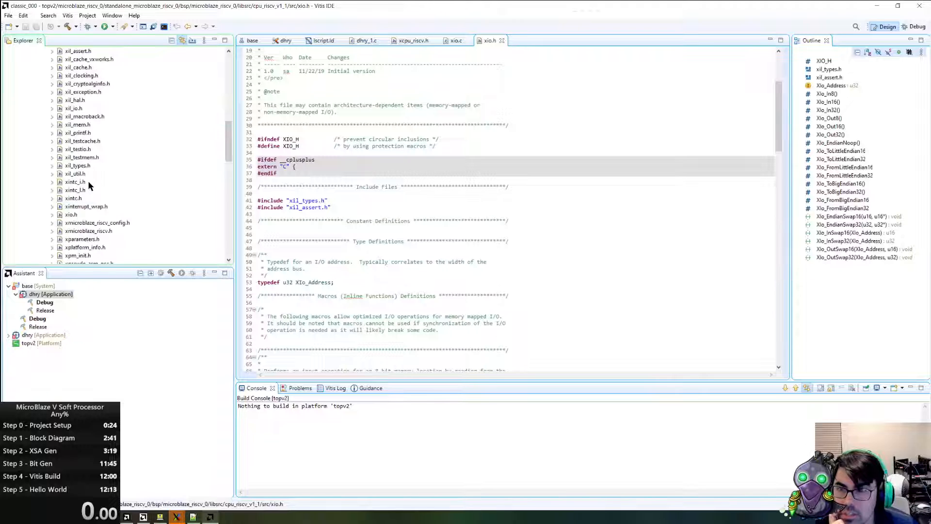
{"action": "scroll", "coordinate": [112, 195], "scroll_direction": "up", "scroll_amount": 2}
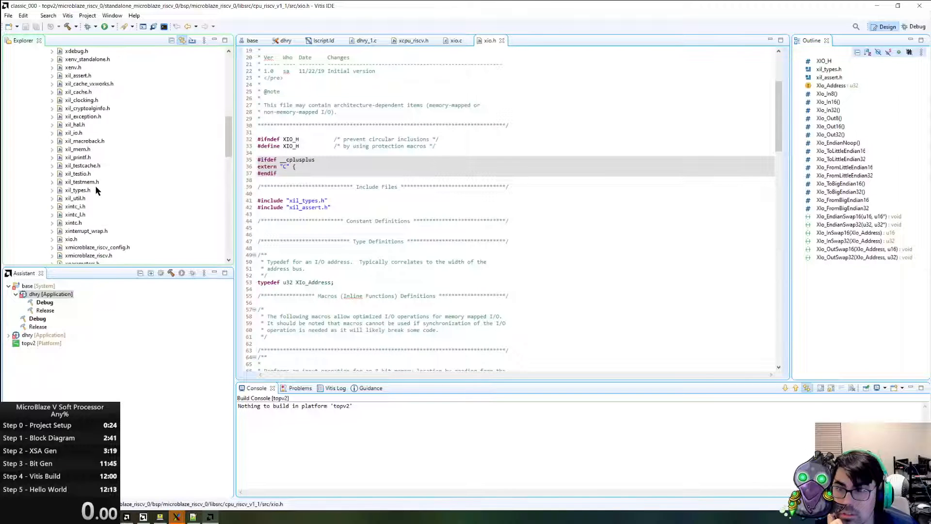
{"action": "scroll", "coordinate": [96, 189], "scroll_direction": "down", "scroll_amount": 3}
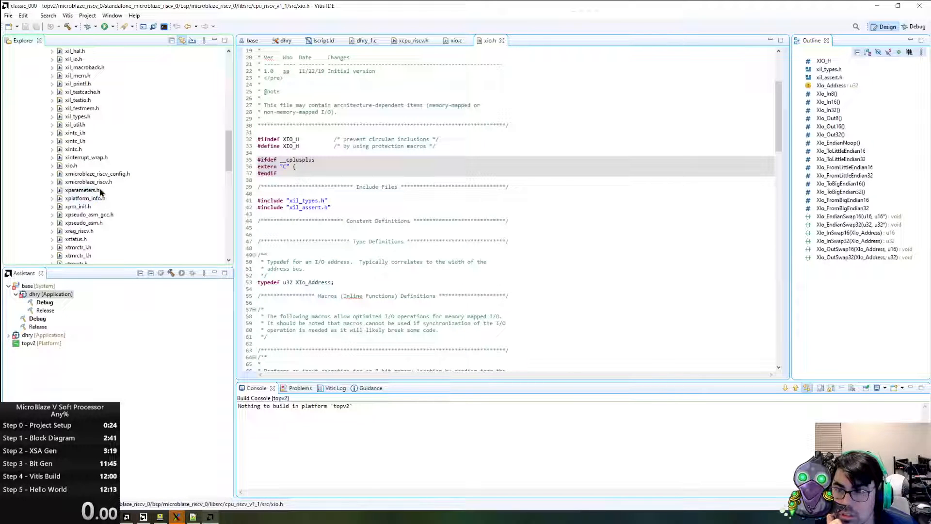
{"action": "scroll", "coordinate": [97, 199], "scroll_direction": "down", "scroll_amount": 15}
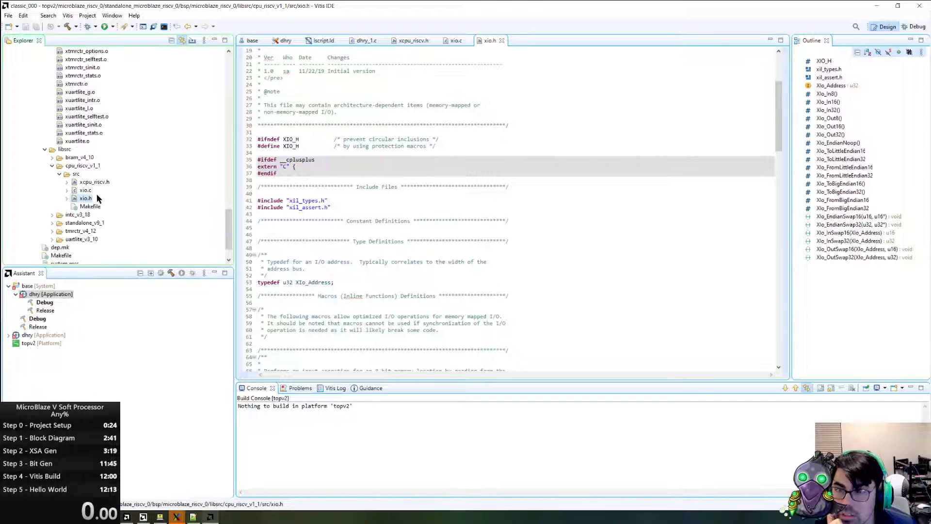
- Open mb_interface.h from the microblaze sources of standalone_v9_1 and examine the FSL access macros, selecting cgetfsl
{"action": "left_click", "coordinate": [51, 224]}
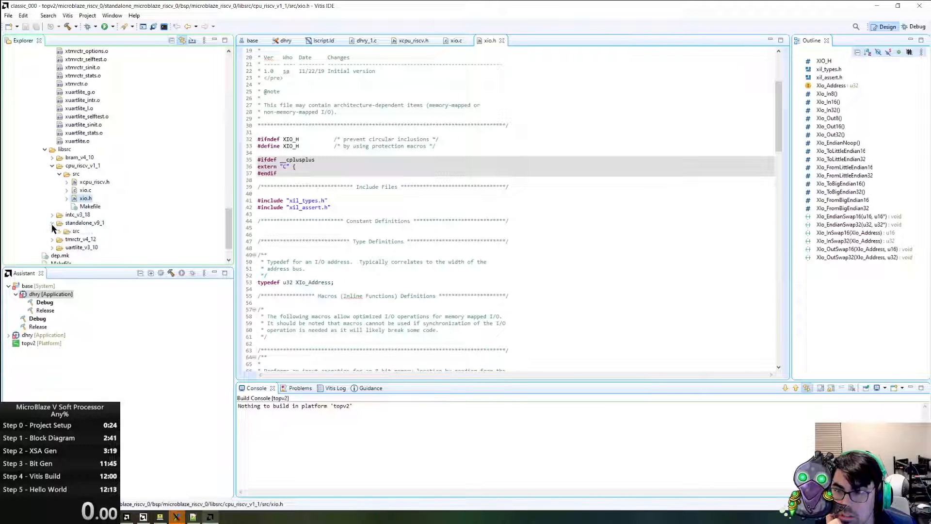
{"action": "left_click", "coordinate": [66, 230]}
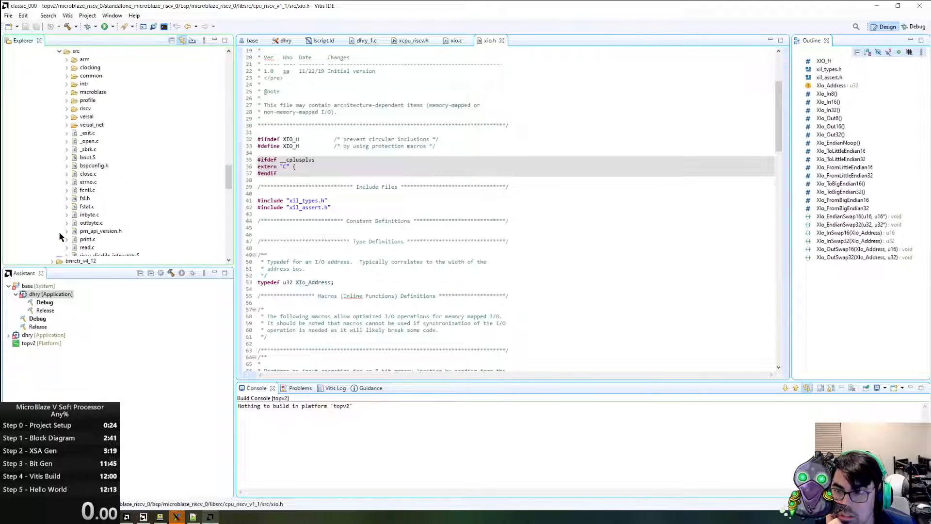
{"action": "left_click", "coordinate": [67, 92]}
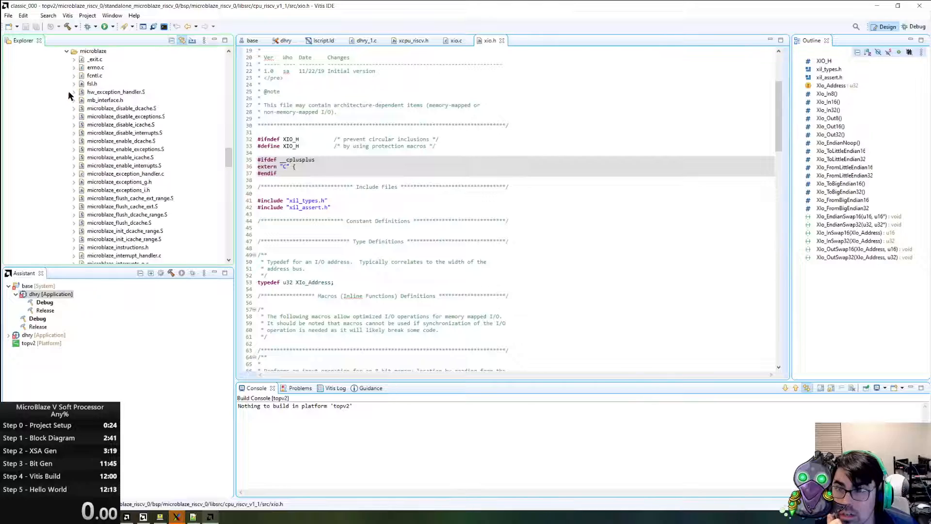
{"action": "double_click", "coordinate": [103, 99]}
{"action": "scroll", "coordinate": [376, 207], "scroll_direction": "down", "scroll_amount": 10}
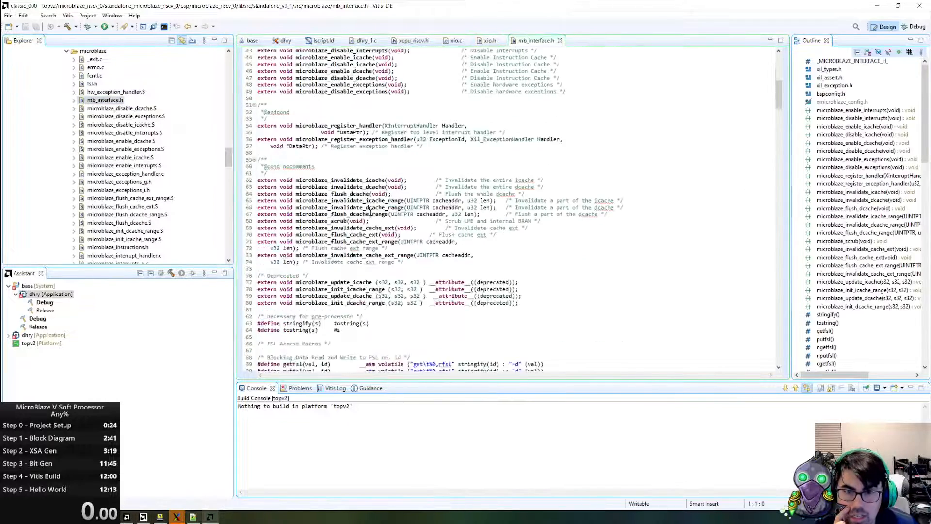
{"action": "scroll", "coordinate": [371, 214], "scroll_direction": "down", "scroll_amount": 10}
{"action": "scroll", "coordinate": [298, 218], "scroll_direction": "up", "scroll_amount": 1}
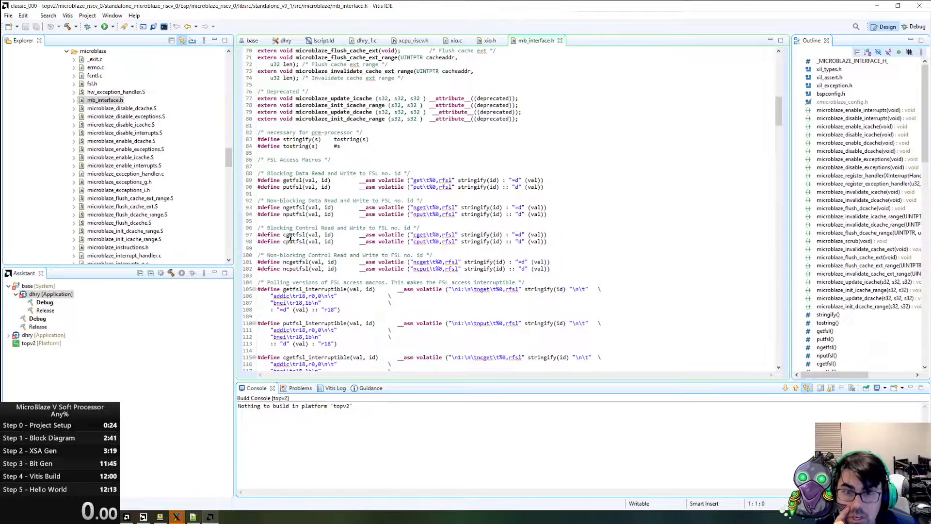
{"action": "double_click", "coordinate": [290, 235]}
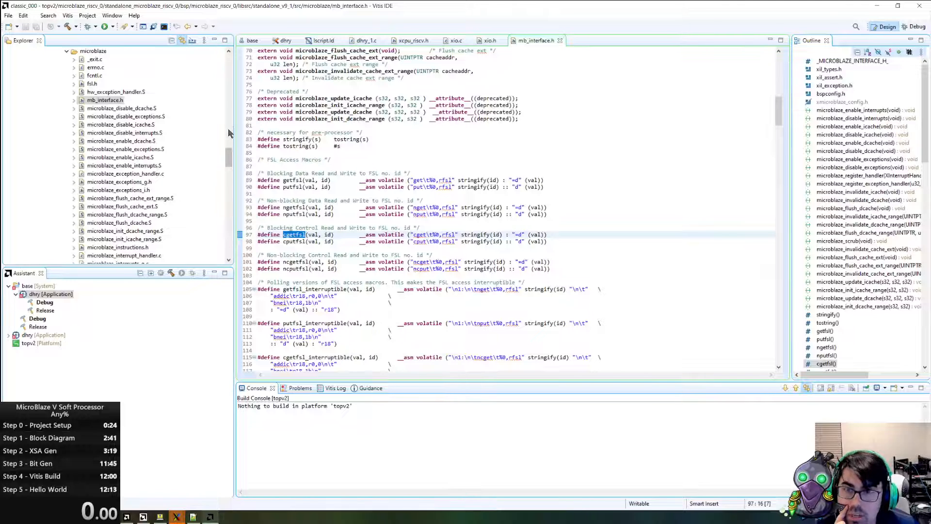
- Create a Hello World application project named mb_stream on the topv2 platform, using a new system project and the standalone_microblaze_riscv_0 domain
{"action": "left_click_drag", "start_coordinate": [229, 160], "coordinate": [228, 66]}
{"action": "left_click", "coordinate": [8, 15]}
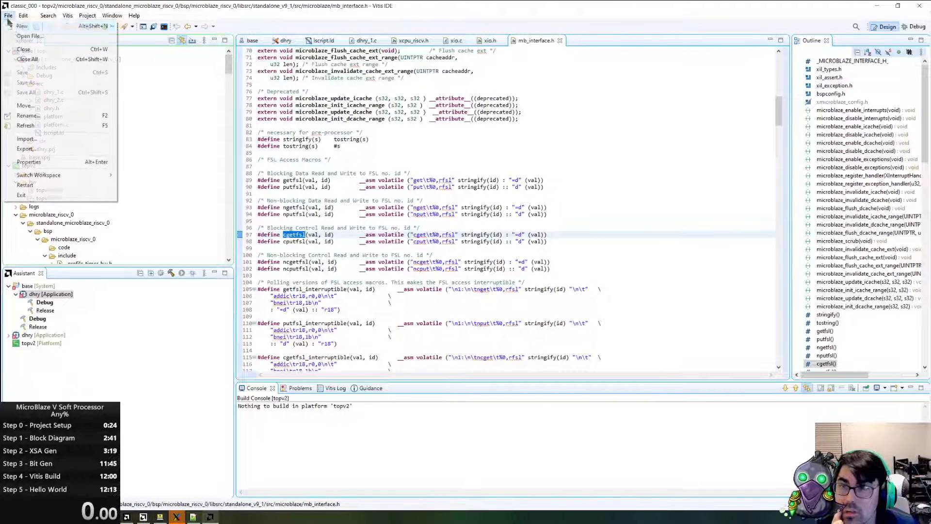
{"action": "mouse_move", "coordinate": [47, 26]}
{"action": "left_click", "coordinate": [133, 26]}
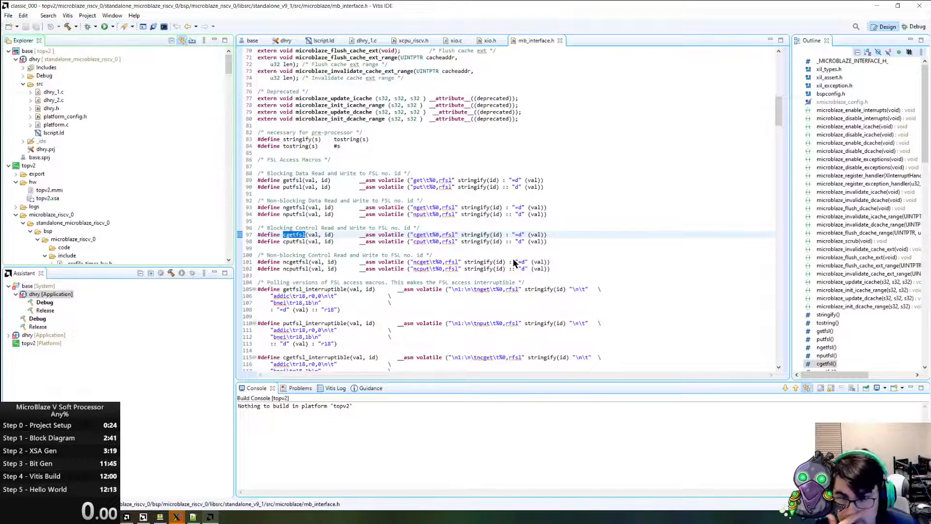
{"action": "left_click", "coordinate": [585, 359]}
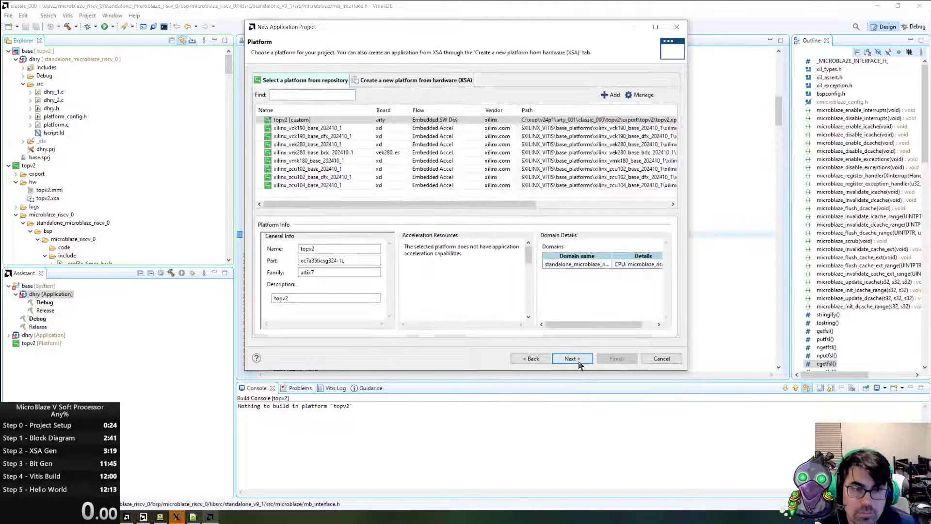
{"action": "left_click", "coordinate": [572, 359]}
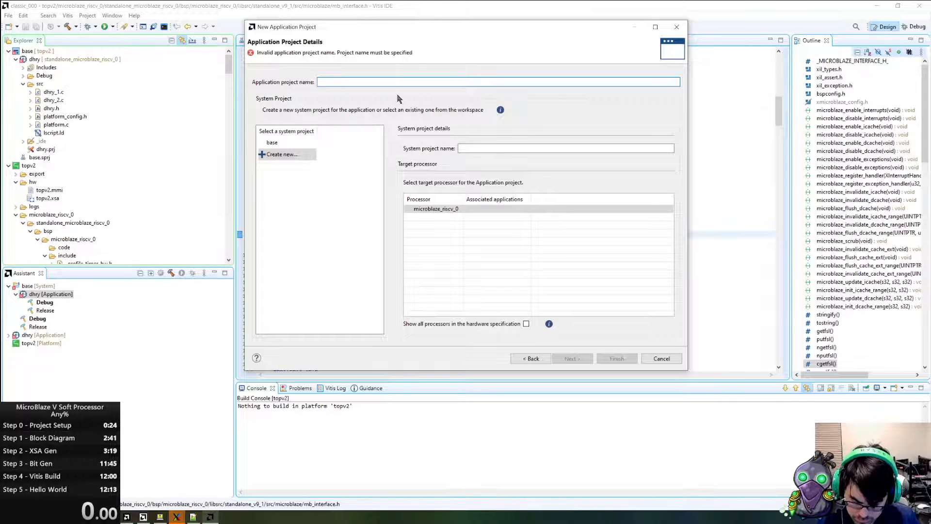
{"action": "type", "text": "mb_stream"}
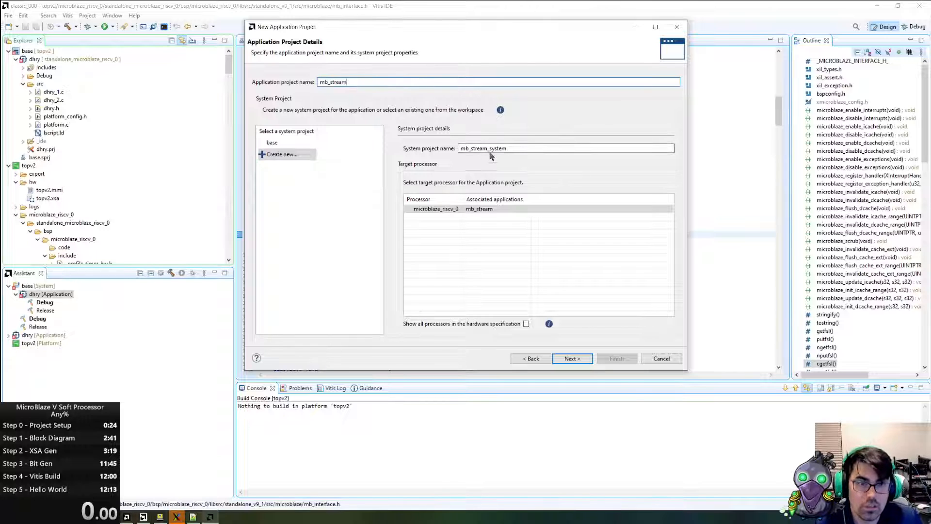
{"action": "left_click", "coordinate": [572, 359]}
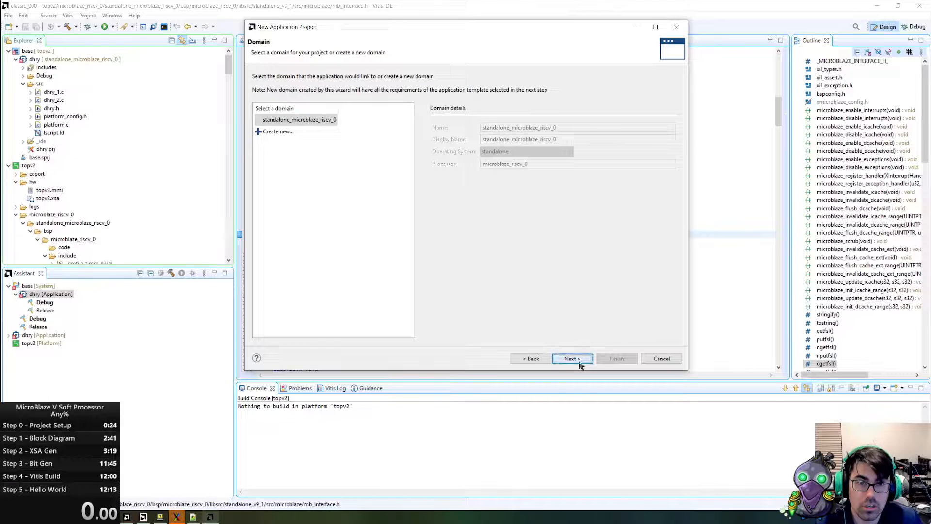
{"action": "left_click", "coordinate": [572, 358]}
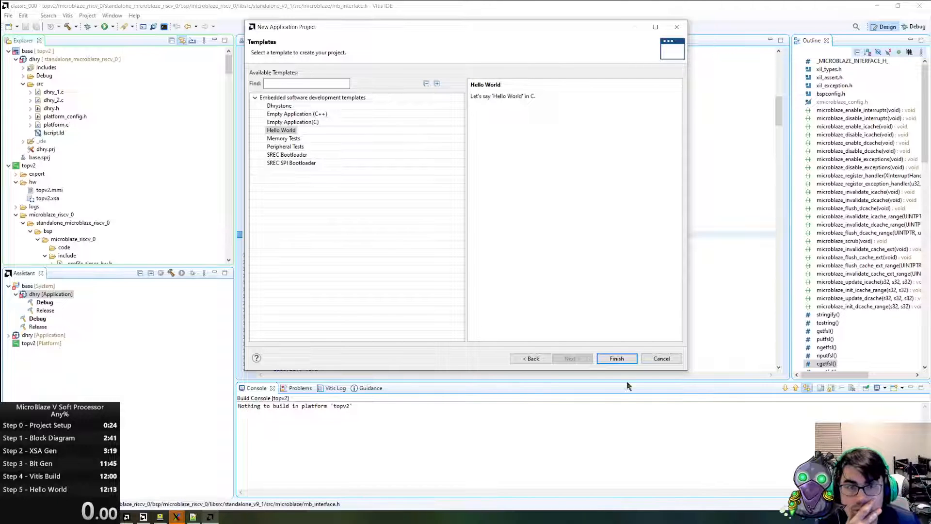
{"action": "left_click", "coordinate": [619, 358]}
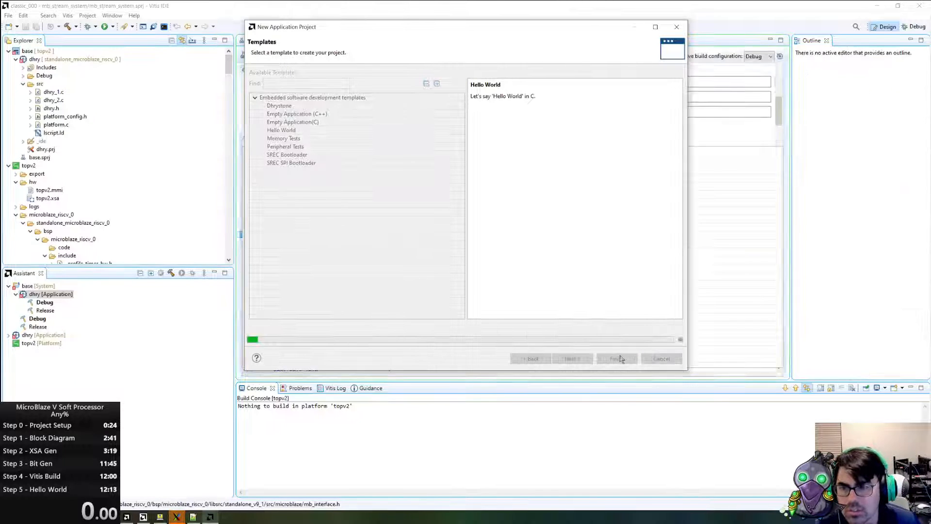
- Switch to Vivado and check the out-of-context synthesis logs of the local memory BRAM controllers, mdm and microblaze_riscv_0
{"action": "left_click", "coordinate": [126, 516]}
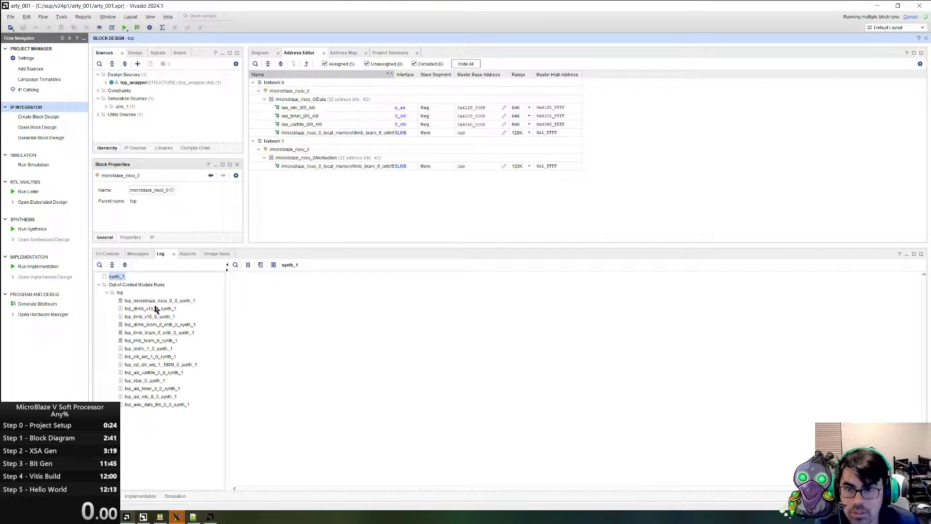
{"action": "left_click", "coordinate": [145, 325]}
{"action": "left_click", "coordinate": [146, 333]}
{"action": "left_click", "coordinate": [147, 346]}
{"action": "left_click", "coordinate": [140, 302]}
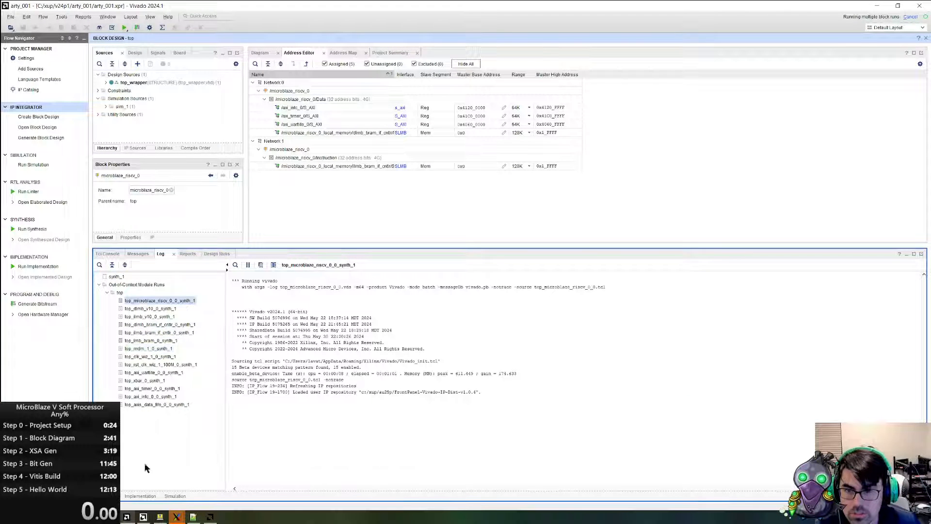
- Switch to the Documentation Navigator and dismiss its catalog download error message
{"action": "mouse_move", "coordinate": [176, 517]}
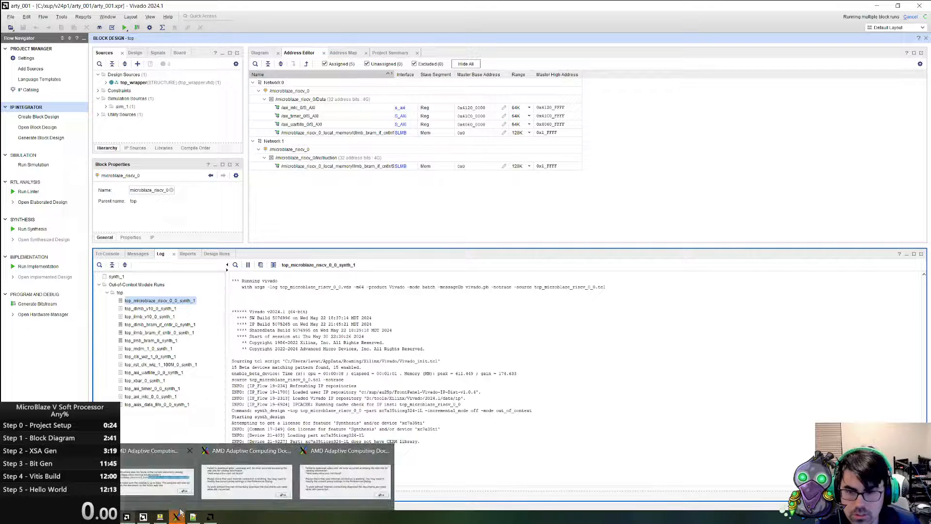
{"action": "left_click", "coordinate": [187, 471]}
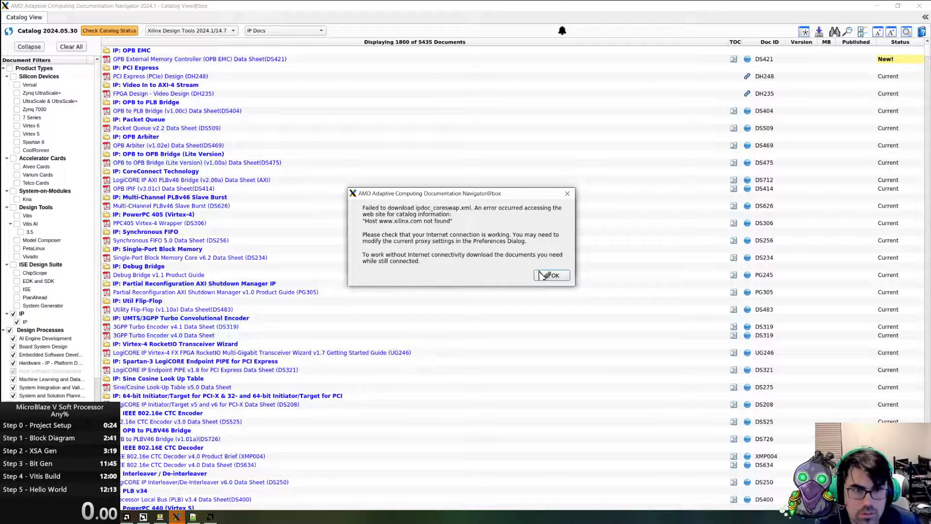
{"action": "left_click", "coordinate": [568, 195]}
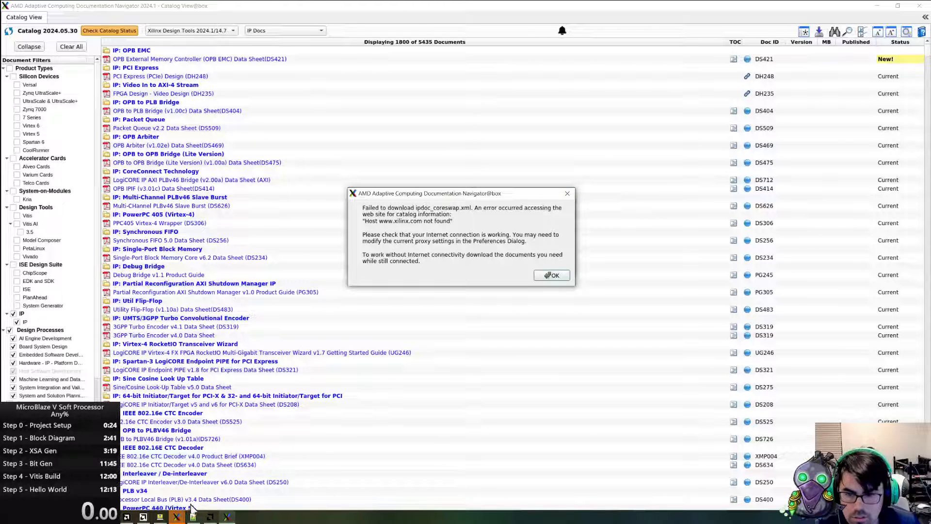
- Dismiss the remaining catalog download error messages and close the Documentation Navigator
{"action": "left_click", "coordinate": [181, 517]}
{"action": "left_click", "coordinate": [271, 474]}
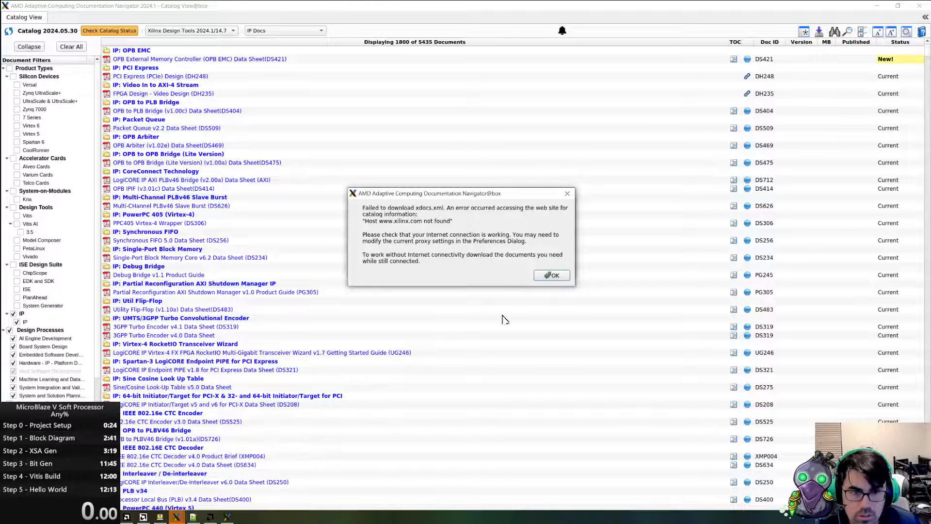
{"action": "left_click", "coordinate": [178, 517]}
{"action": "left_click", "coordinate": [182, 478]}
{"action": "left_click", "coordinate": [556, 265]}
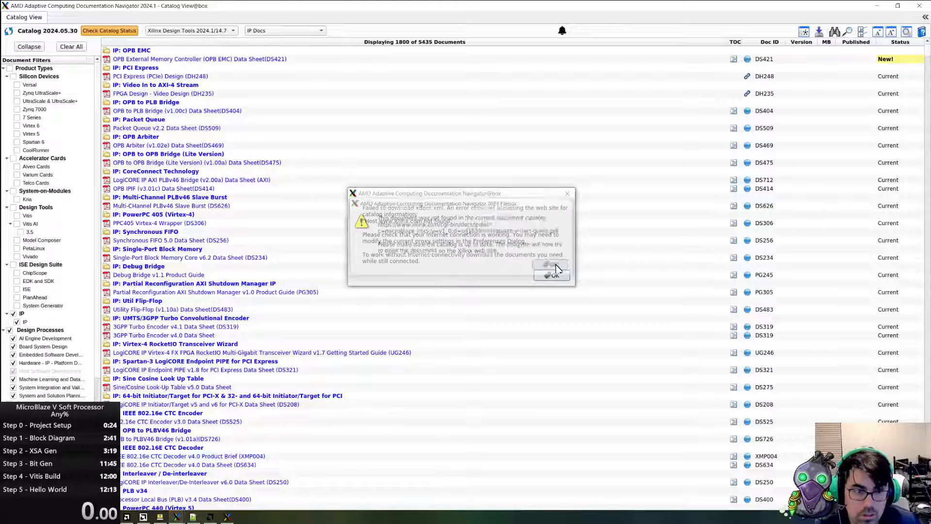
{"action": "left_click", "coordinate": [567, 194]}
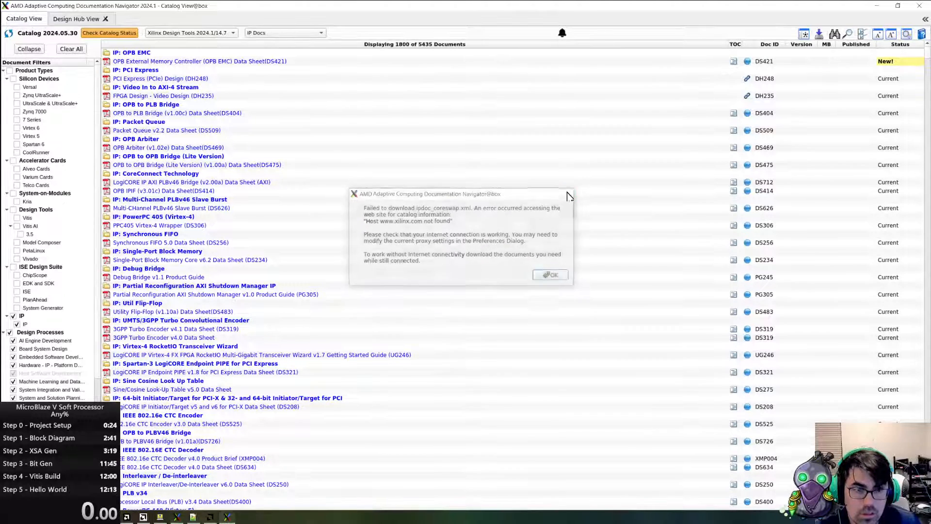
{"action": "left_click", "coordinate": [568, 189]}
{"action": "left_click", "coordinate": [919, 5]}
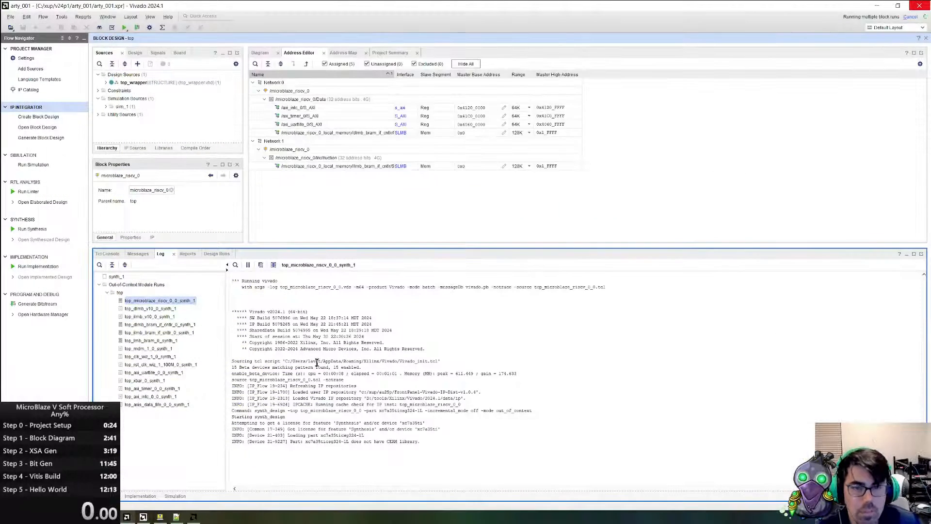
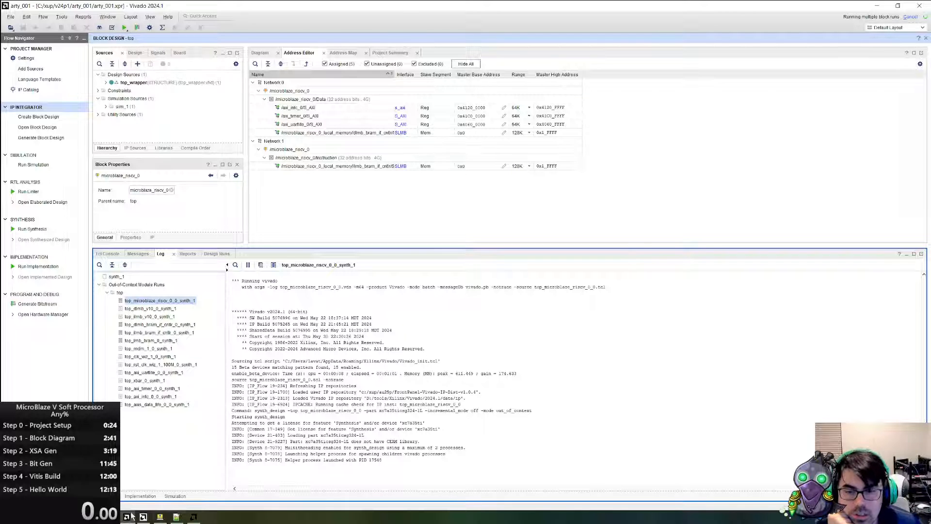
- Switch to Vitis and build the mb_stream application
{"action": "left_click", "coordinate": [193, 517]}
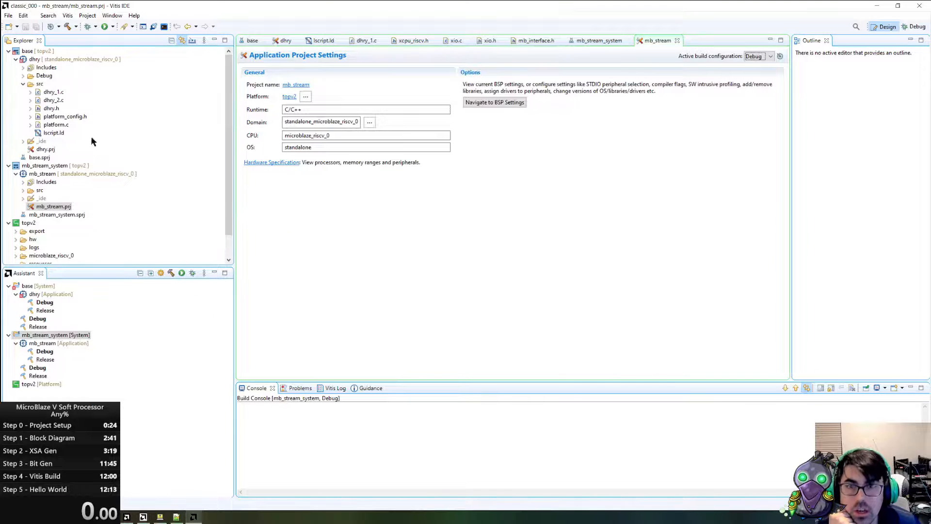
{"action": "left_click", "coordinate": [42, 174]}
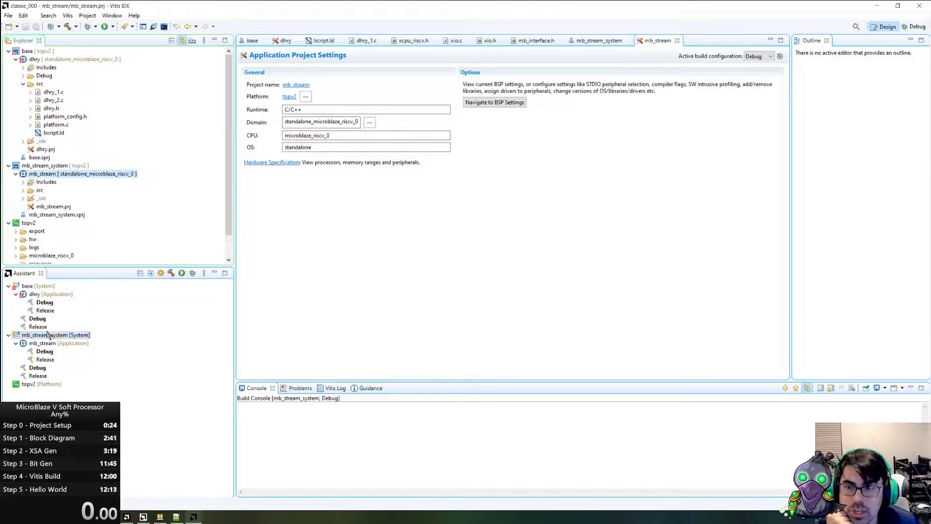
{"action": "left_click", "coordinate": [171, 273]}
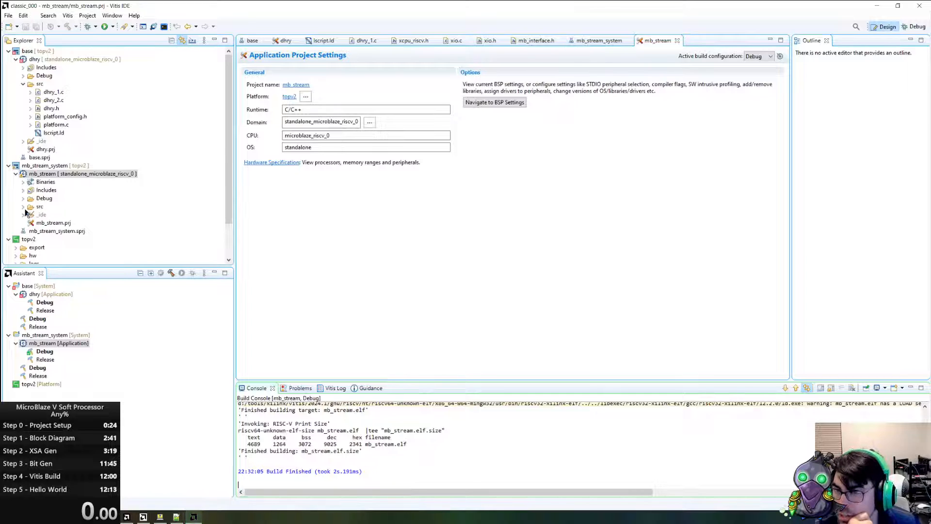
- Open helloworld.c of mb_stream, add #include "mb_interface.h" below the xil_printf.h include, and save the file
{"action": "left_click", "coordinate": [23, 207]}
{"action": "double_click", "coordinate": [58, 215]}
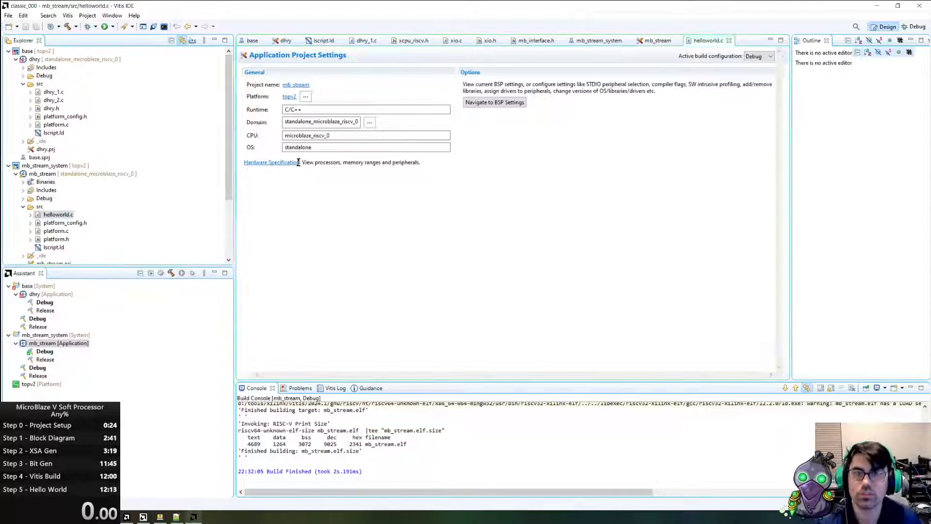
{"action": "left_click", "coordinate": [358, 195]}
{"action": "key", "text": "Return"}
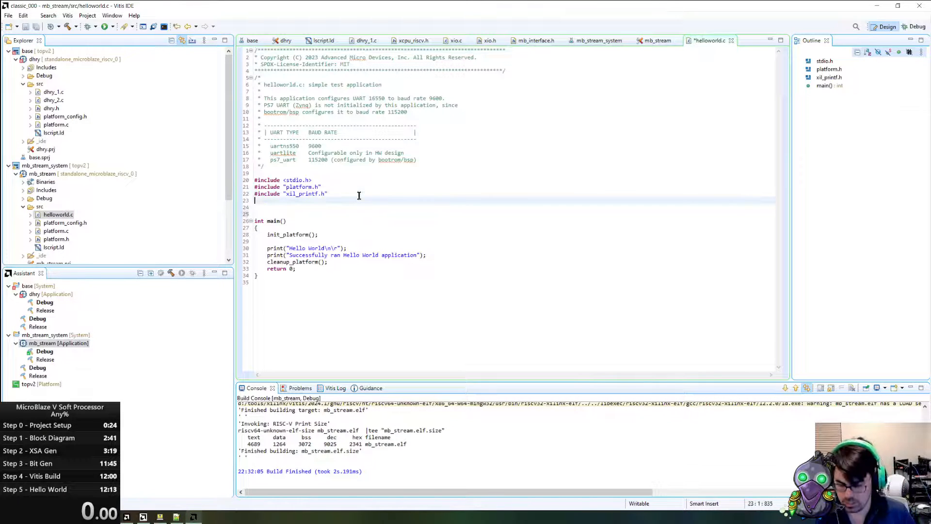
{"action": "type", "text": "#include"}
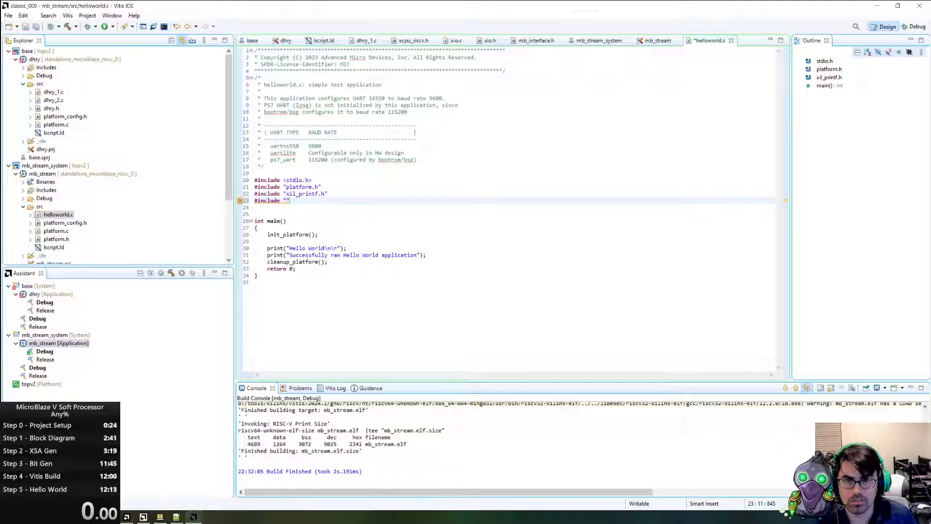
{"action": "type", "text": "_int"}
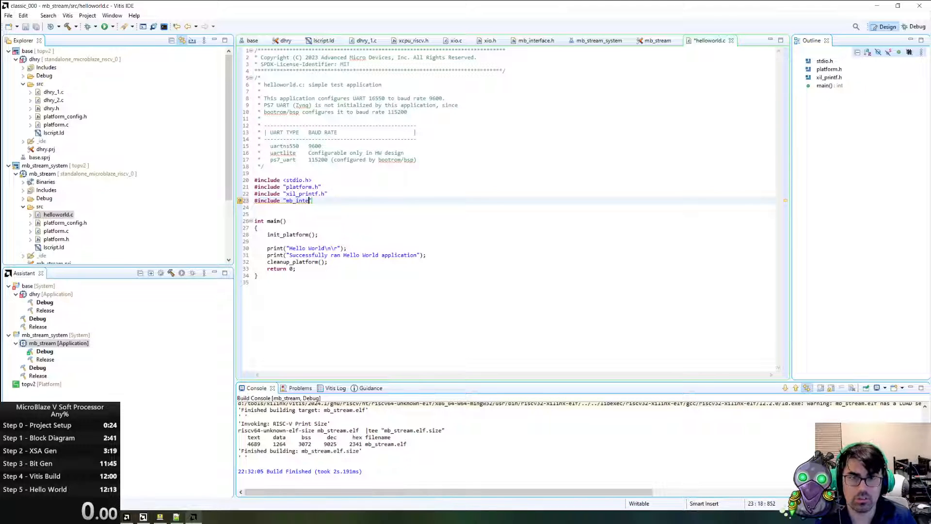
{"action": "type", "text": "e"}
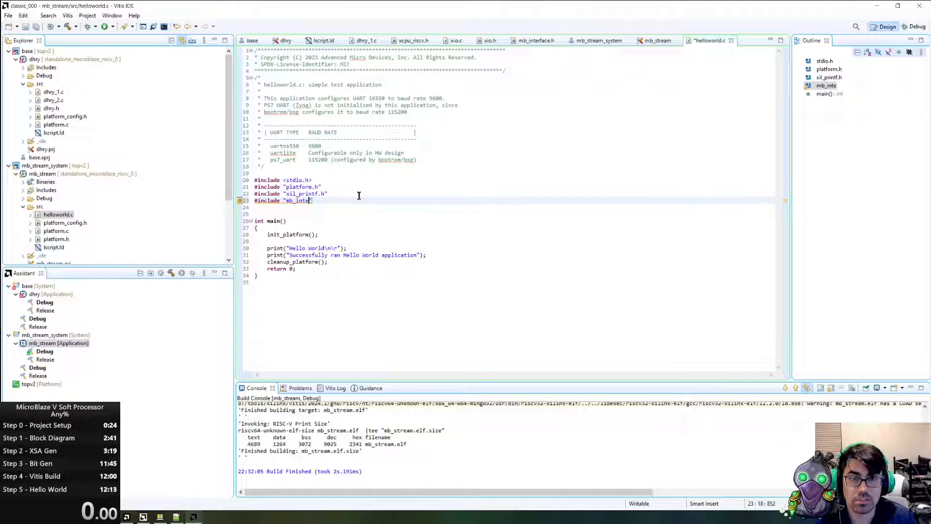
{"action": "type", "text": "rface.h"}
{"action": "key", "text": "ctrl+s"}
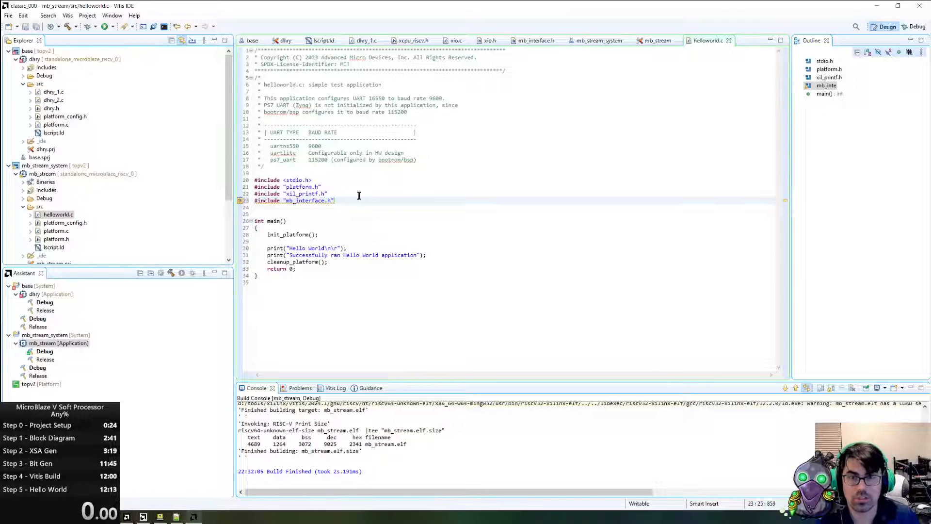
- Begin a putfsl( call on a new line above the Hello World print in main, checking the macro's name in mb_interface.h
{"action": "left_click", "coordinate": [447, 249]}
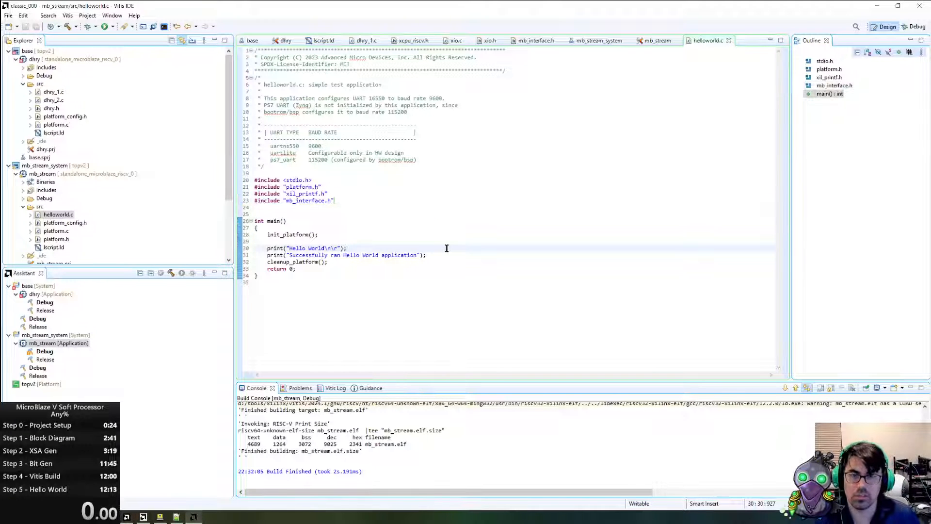
{"action": "key", "text": "ctrl+shift+Return"}
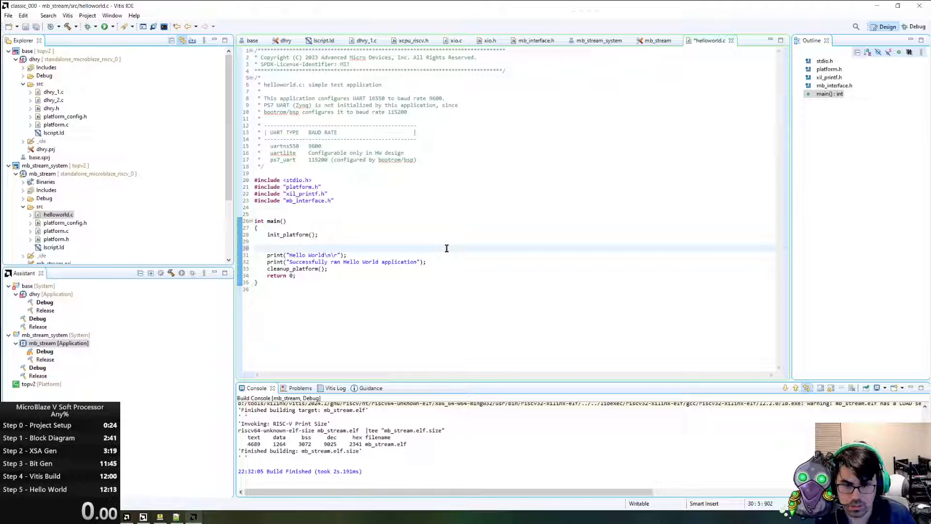
{"action": "type", "text": "put"}
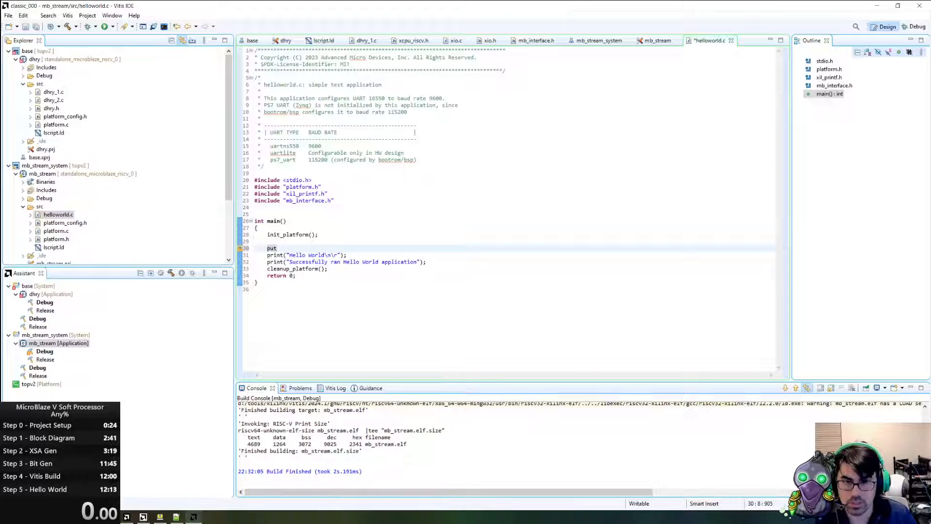
{"action": "type", "text": "fsb"}
{"action": "key", "text": "alt+Tab"}
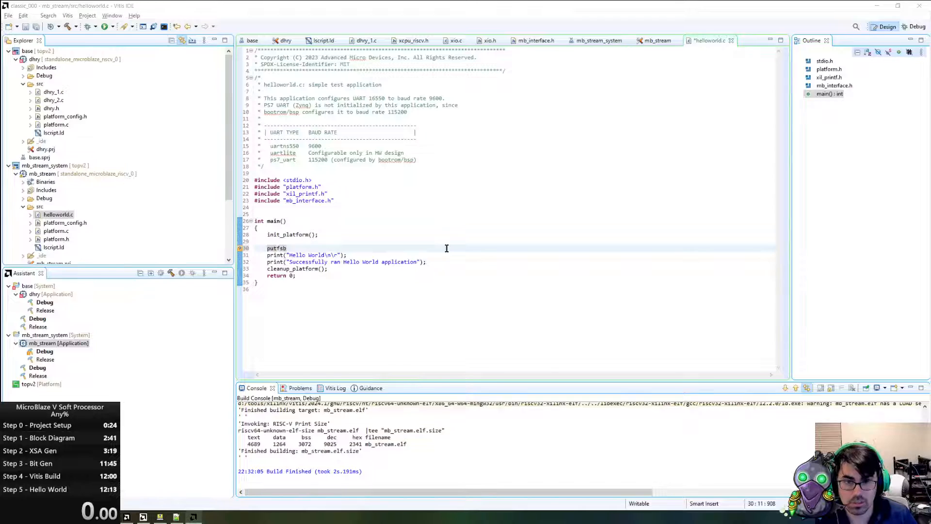
{"action": "key", "text": "alt+Tab"}
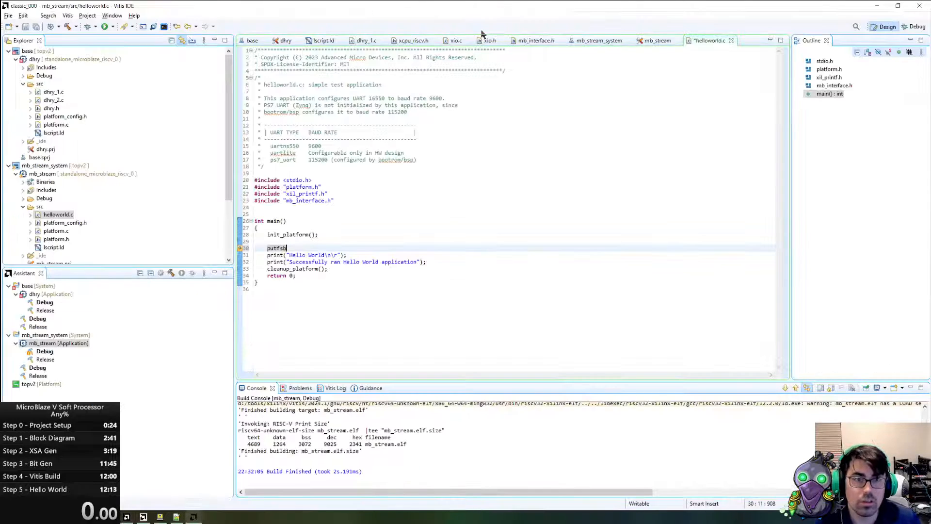
{"action": "left_click", "coordinate": [546, 40]}
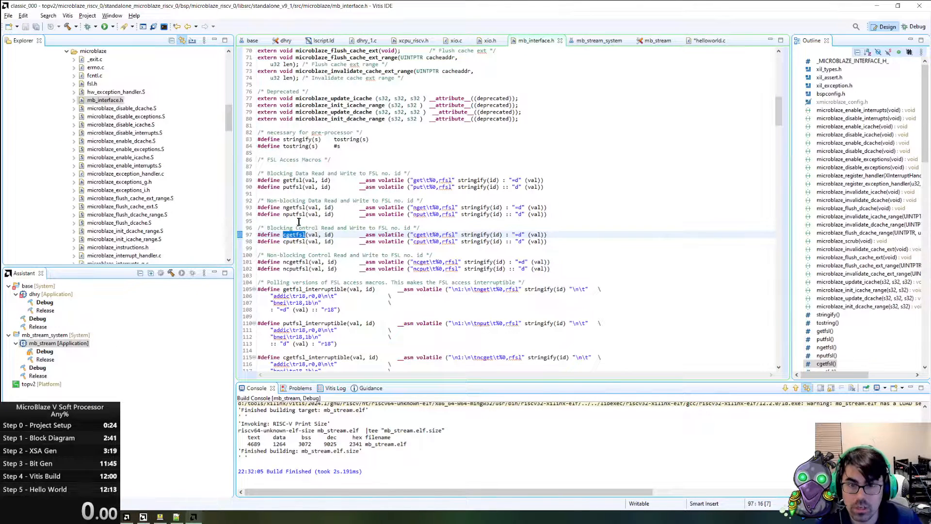
{"action": "double_click", "coordinate": [293, 187]}
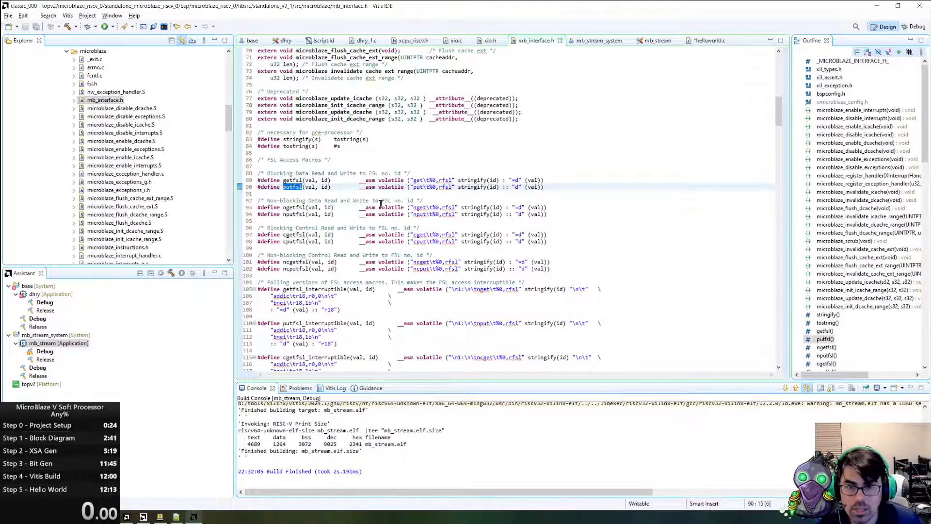
{"action": "left_click", "coordinate": [709, 41]}
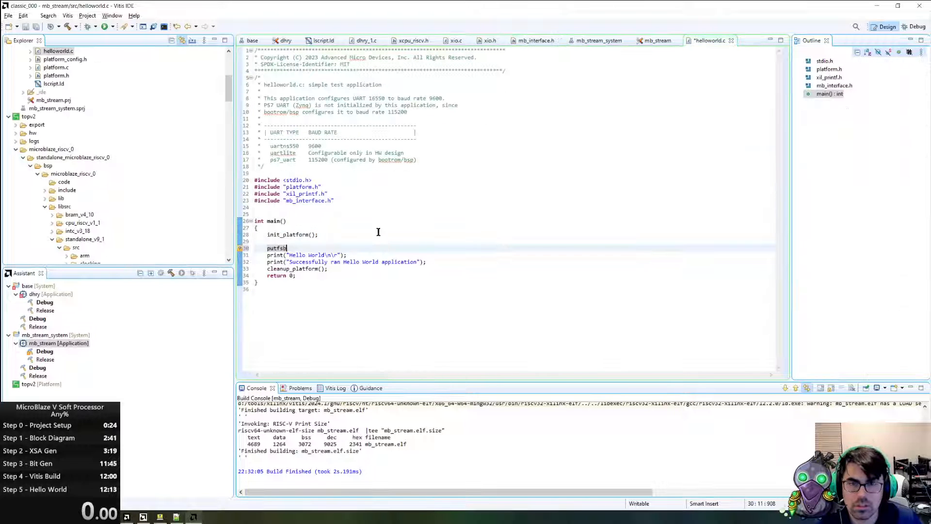
{"action": "double_click", "coordinate": [273, 248]}
{"action": "type", "text": "putfsl"}
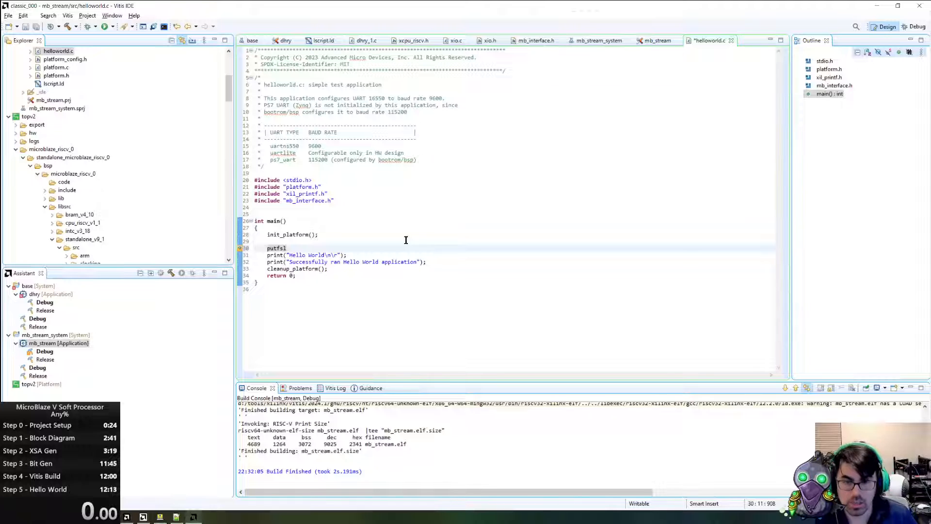
{"action": "type", "text": "("}
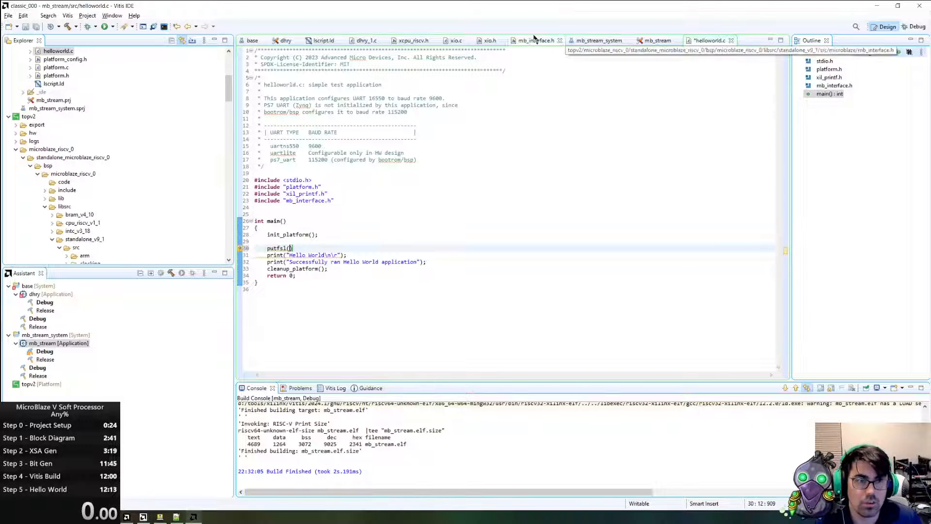
- Check the putfsl parameters in mb_interface.h and give the call in helloworld.c the arguments 0xDEAFBEEF and 0
{"action": "left_click", "coordinate": [533, 40]}
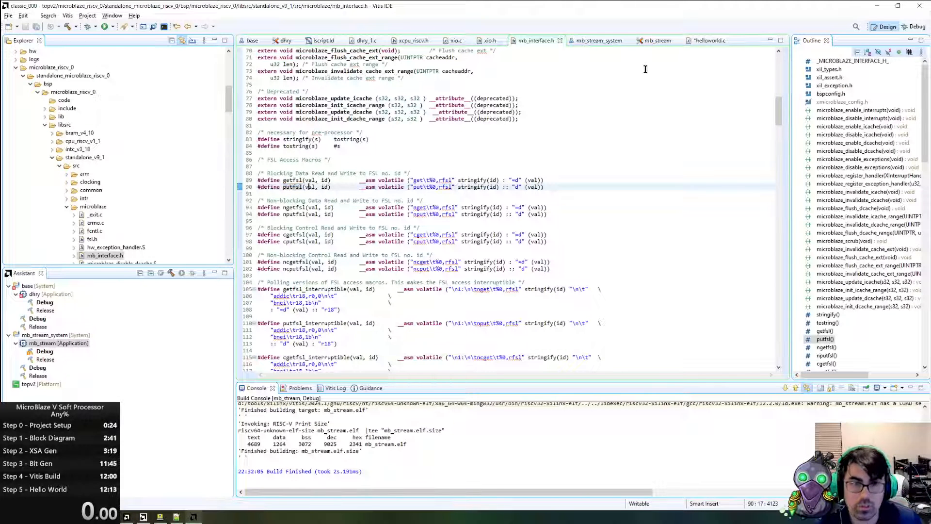
{"action": "left_click", "coordinate": [709, 40]}
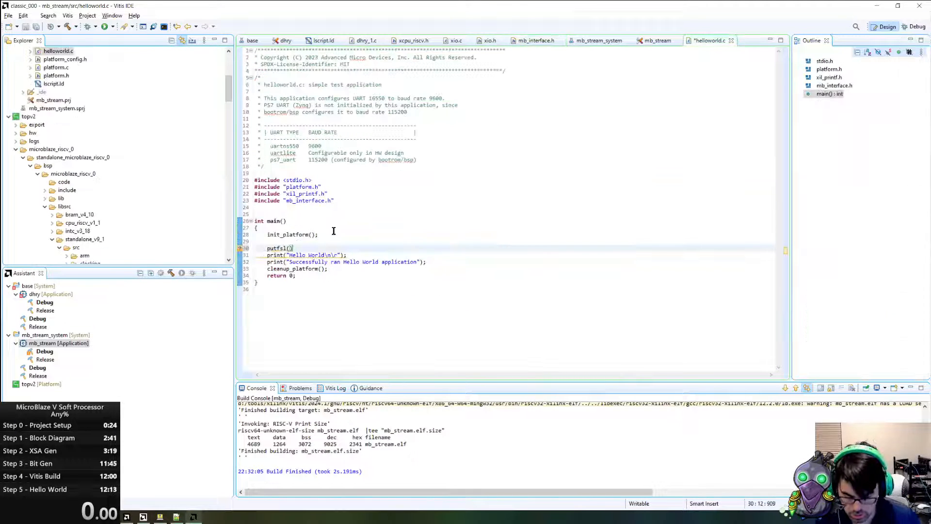
{"action": "type", "text": "0xD"}
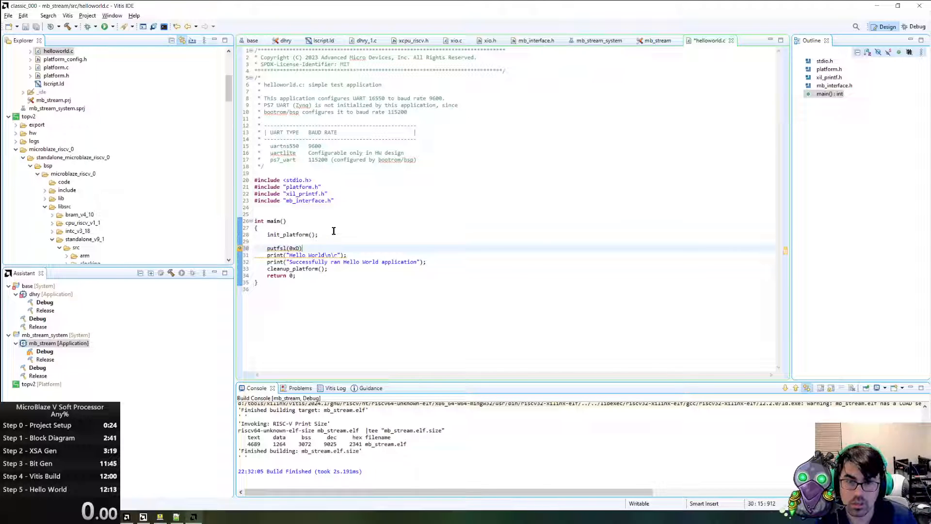
{"action": "type", "text": "EAFBE"}
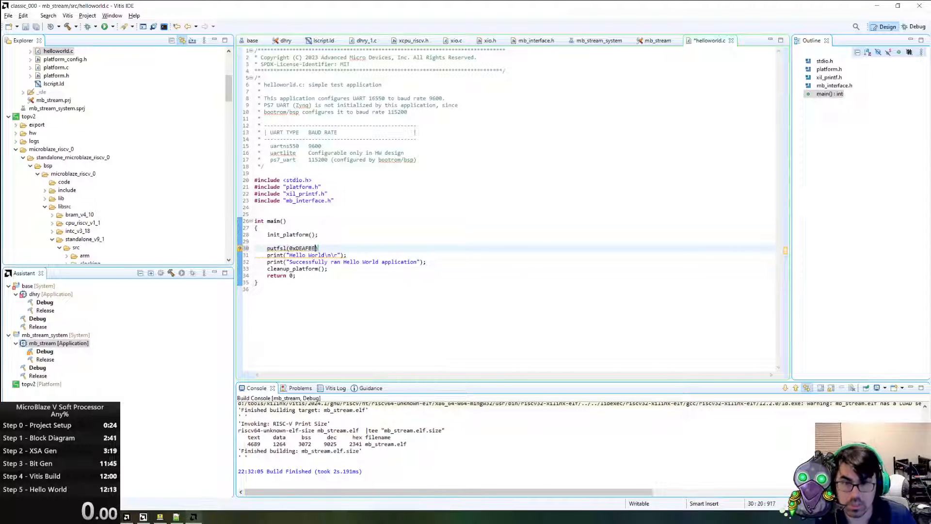
{"action": "type", "text": "EF"}
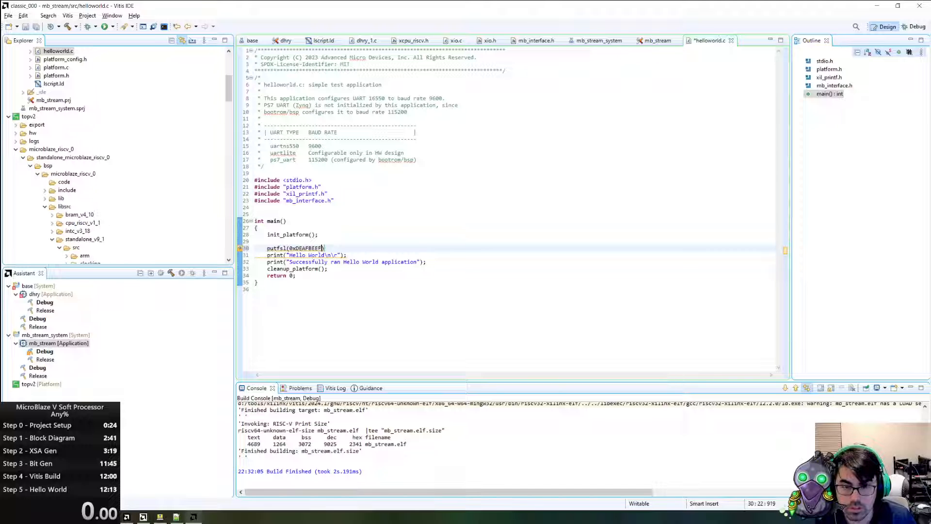
{"action": "type", "text": ","}
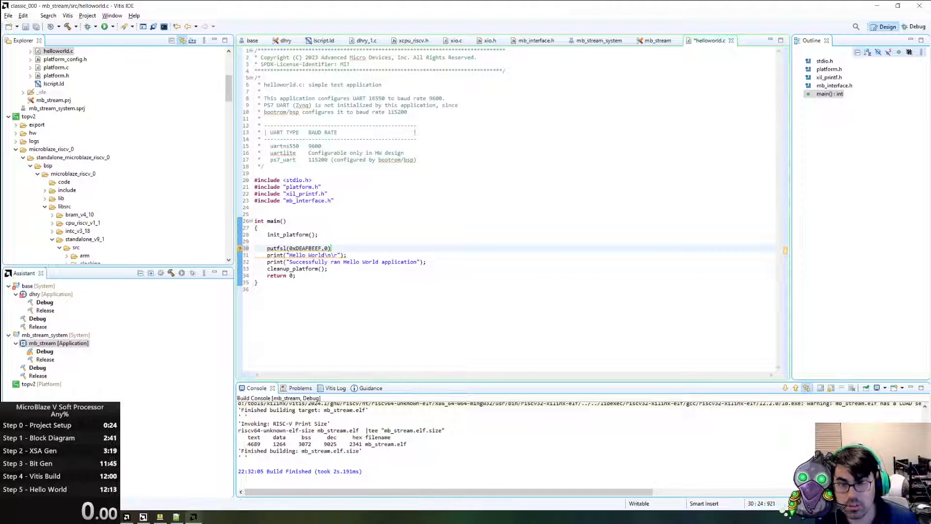
{"action": "type", "text": "0"}
- Add an empty line above cleanup_platform in helloworld.c and look up the cgetfsl macro in mb_interface.h
{"action": "left_click", "coordinate": [472, 262]}
{"action": "key", "text": "Return"}
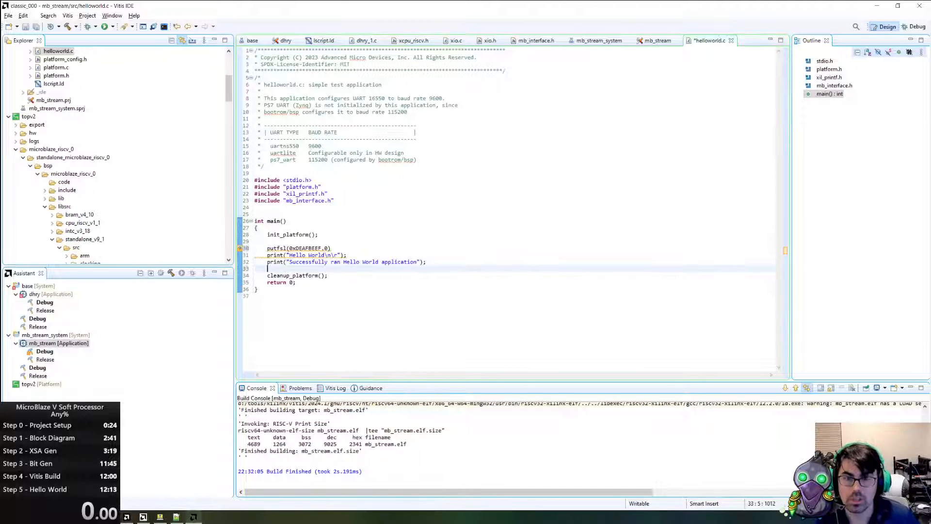
{"action": "left_click", "coordinate": [532, 41]}
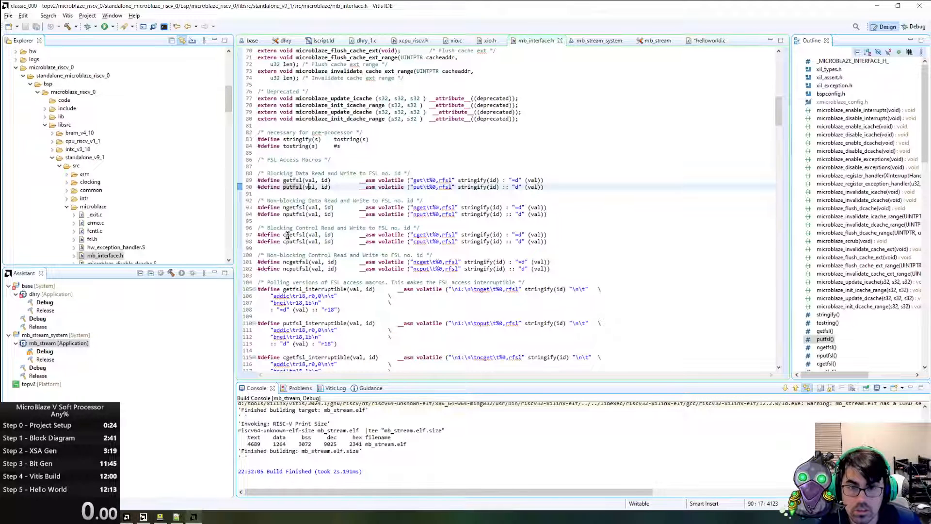
{"action": "double_click", "coordinate": [289, 234]}
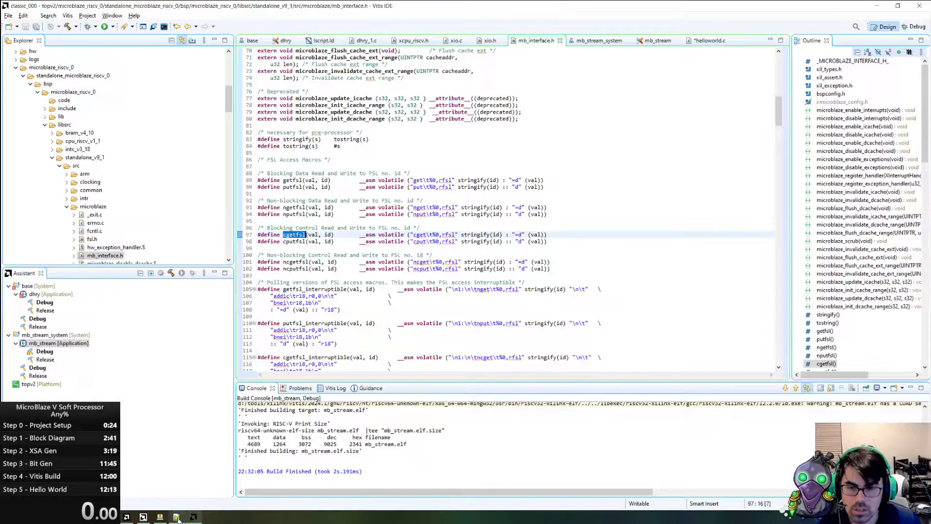
- Copy the declaration register int a0; from the reference helloworld.c in Notepad++ to the empty line above cleanup_platform in mb_stream's helloworld.c in Vitis
{"action": "mouse_move", "coordinate": [177, 519]}
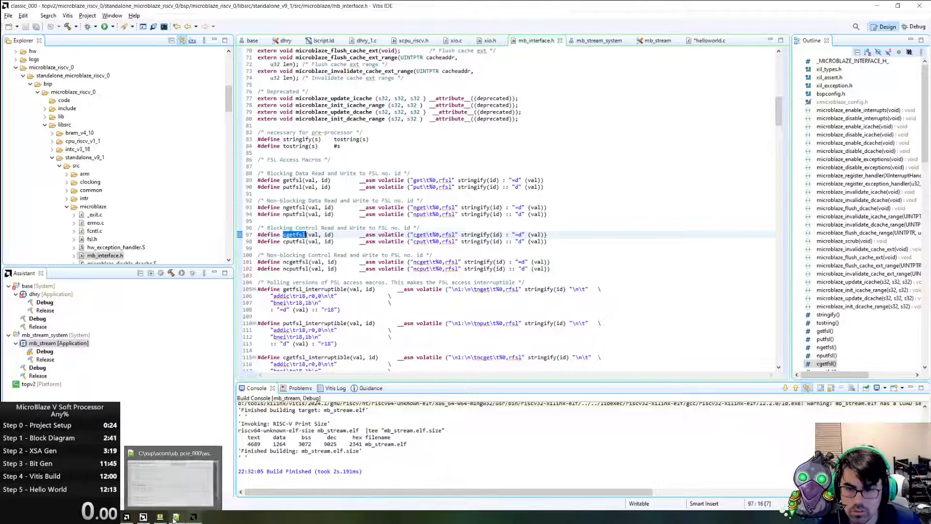
{"action": "left_click", "coordinate": [178, 488]}
{"action": "scroll", "coordinate": [167, 340], "scroll_direction": "down", "scroll_amount": 5}
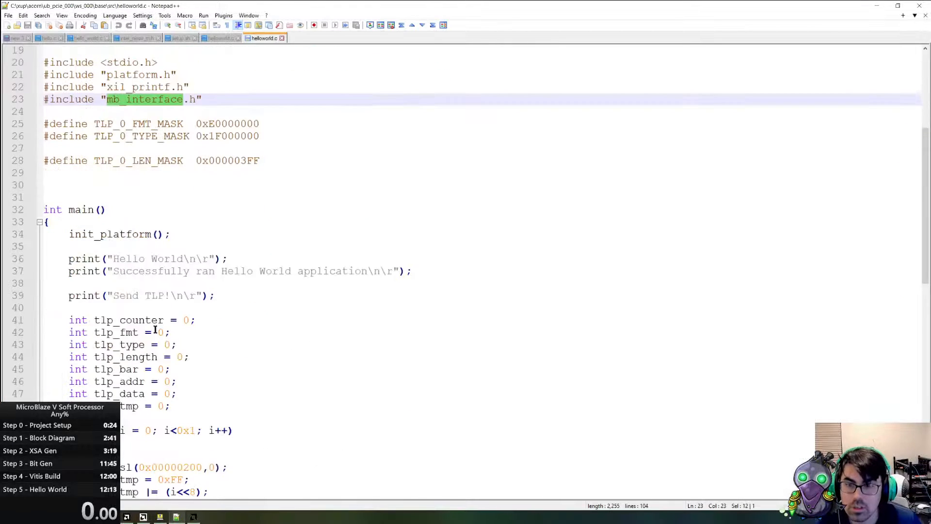
{"action": "scroll", "coordinate": [155, 330], "scroll_direction": "down", "scroll_amount": 11}
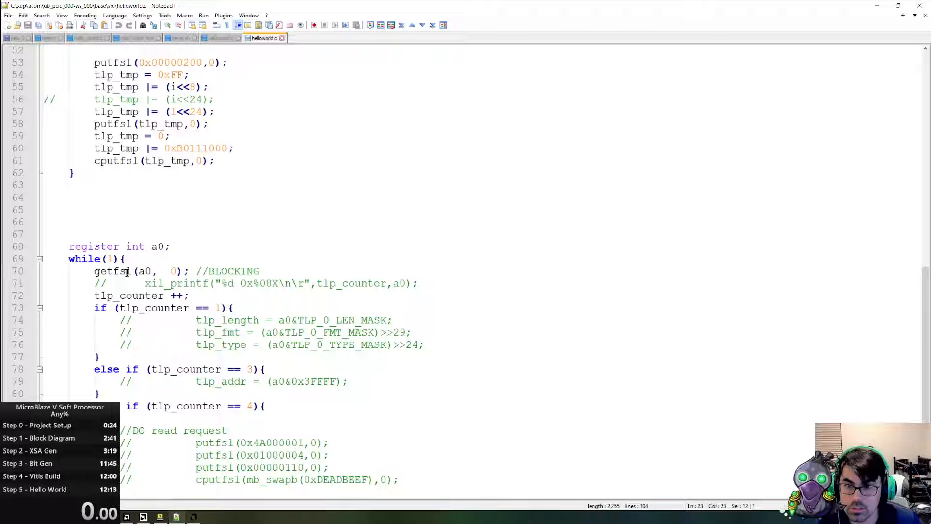
{"action": "double_click", "coordinate": [127, 271]}
{"action": "double_click", "coordinate": [145, 272]}
{"action": "left_click", "coordinate": [71, 247]}
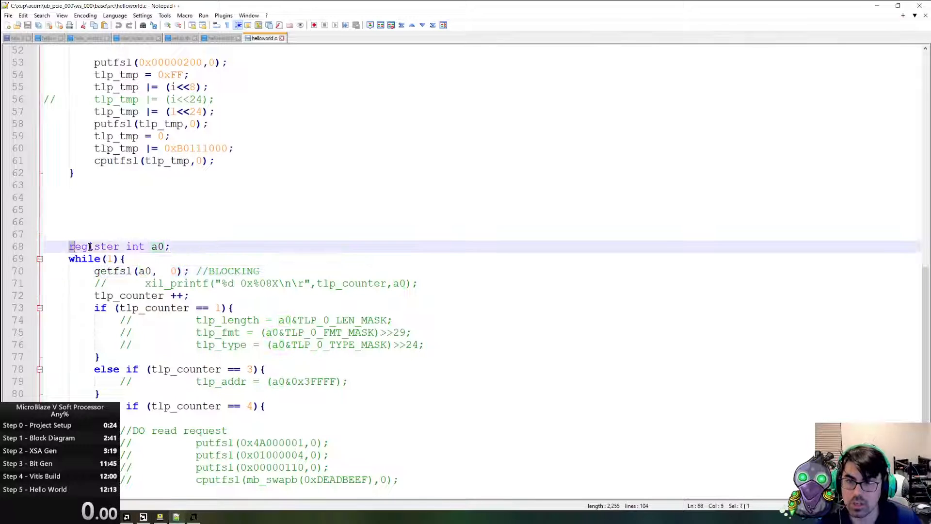
{"action": "left_click_drag", "start_coordinate": [90, 247], "coordinate": [248, 244]}
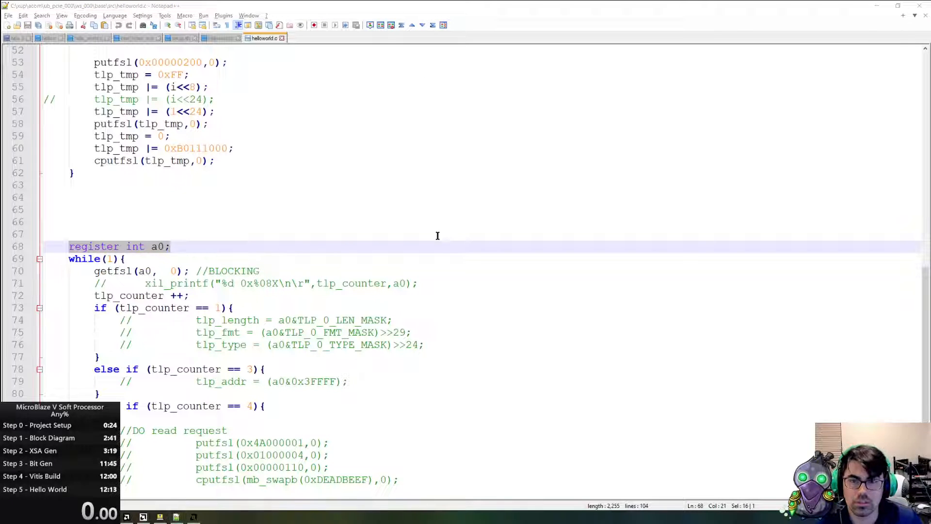
{"action": "key", "text": "alt+Tab"}
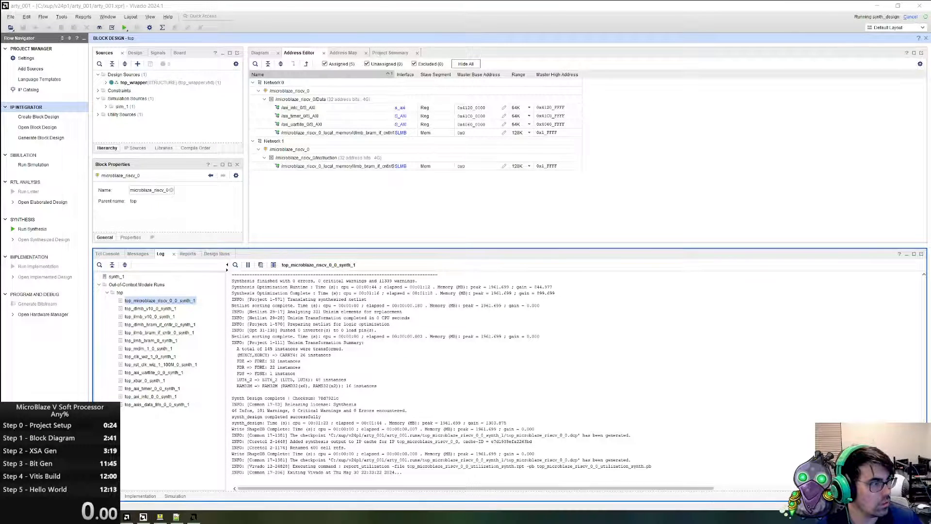
{"action": "key", "text": "alt+Tab"}
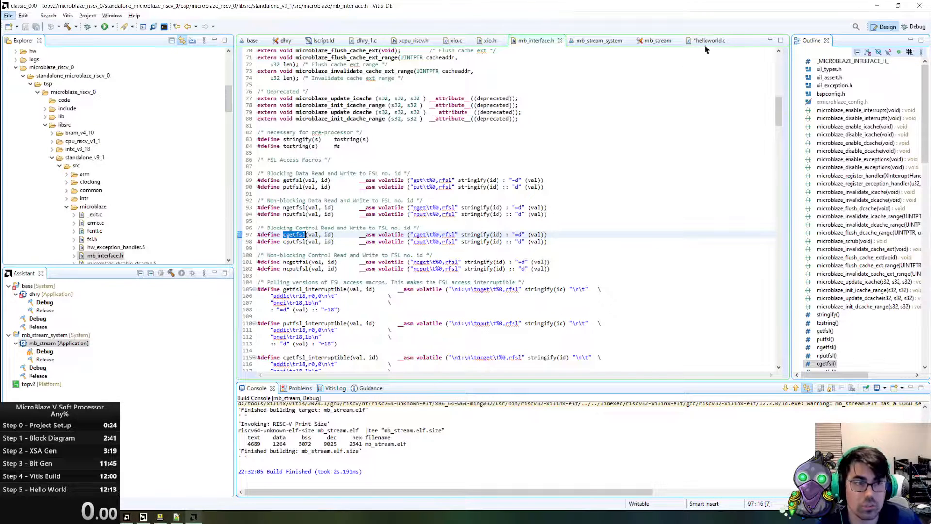
{"action": "key", "text": "ctrl+F6"}
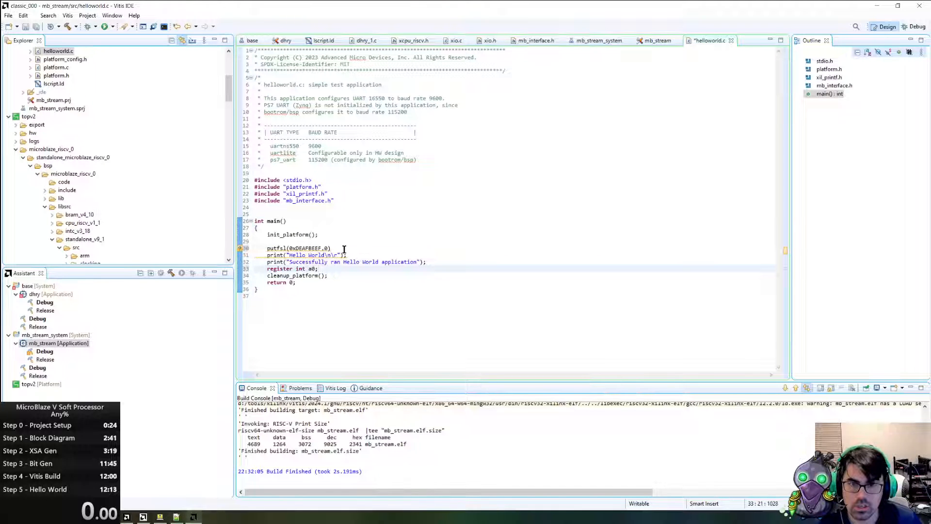
- Copy the putfsl call to below the a0 declaration, change it to putfsl(a0,0); and add an empty line after it
{"action": "left_click_drag", "start_coordinate": [331, 248], "coordinate": [344, 241]}
{"action": "key", "text": "ctrl+c"}
{"action": "left_click", "coordinate": [339, 269]}
{"action": "key", "text": "ctrl+v"}
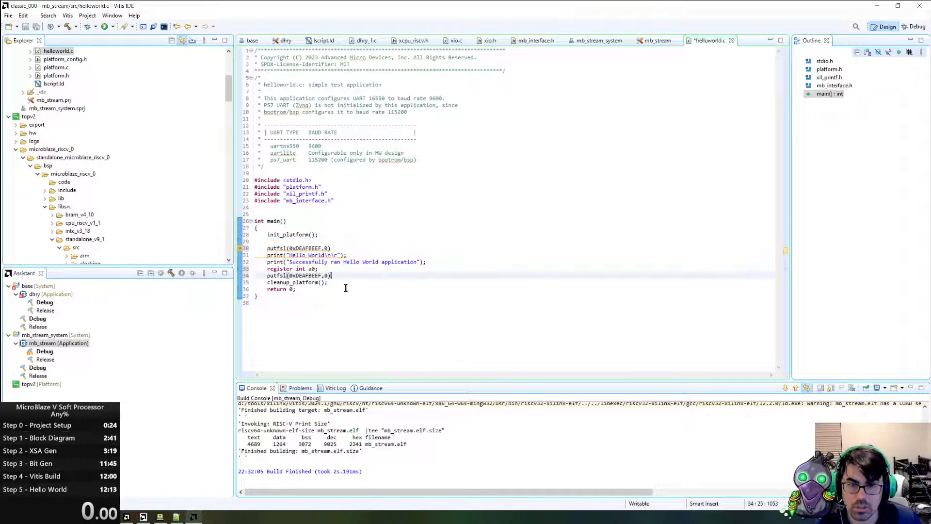
{"action": "double_click", "coordinate": [300, 275]}
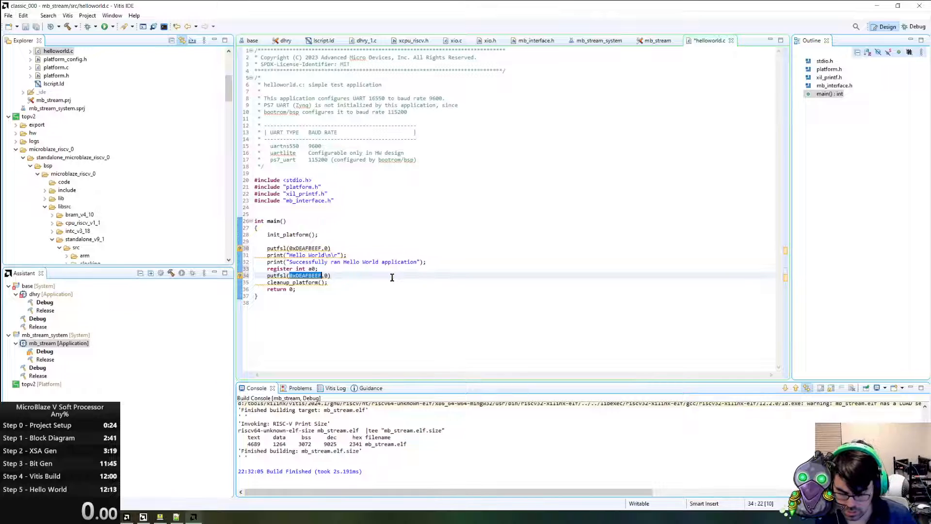
{"action": "type", "text": "a0"}
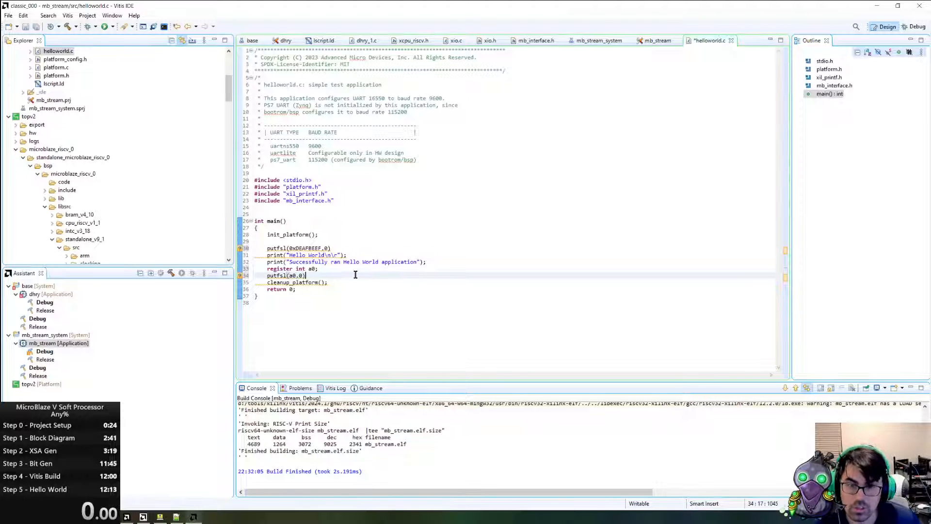
{"action": "type", "text": ";"}
{"action": "key", "text": "Return"}
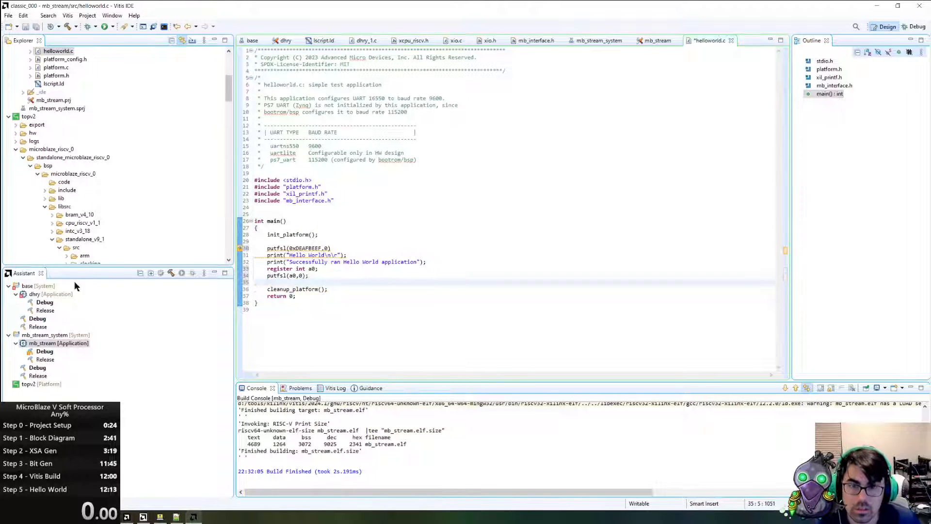
- Save helloworld.c, build the projects, and check the error on the mb_interface.h include
{"action": "key", "text": "ctrl+s"}
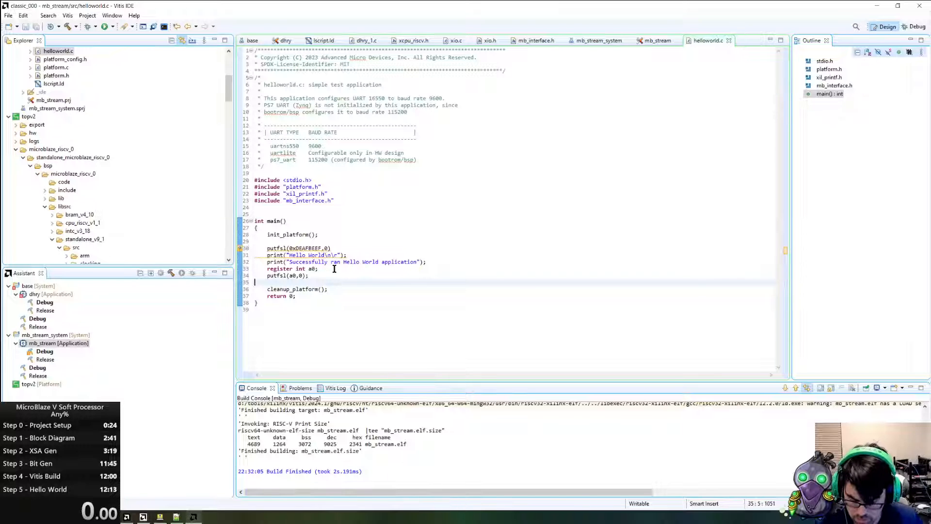
{"action": "key", "text": "ctrl+b"}
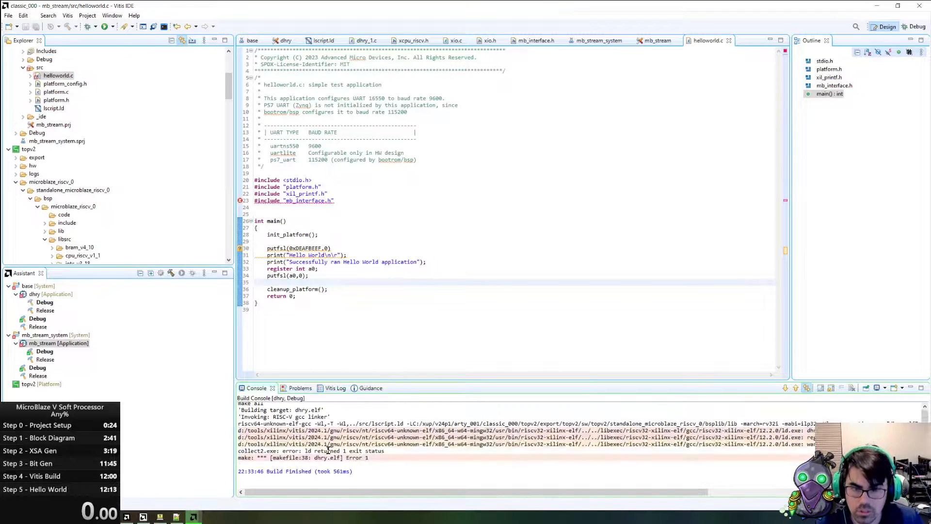
{"action": "mouse_move", "coordinate": [317, 201]}
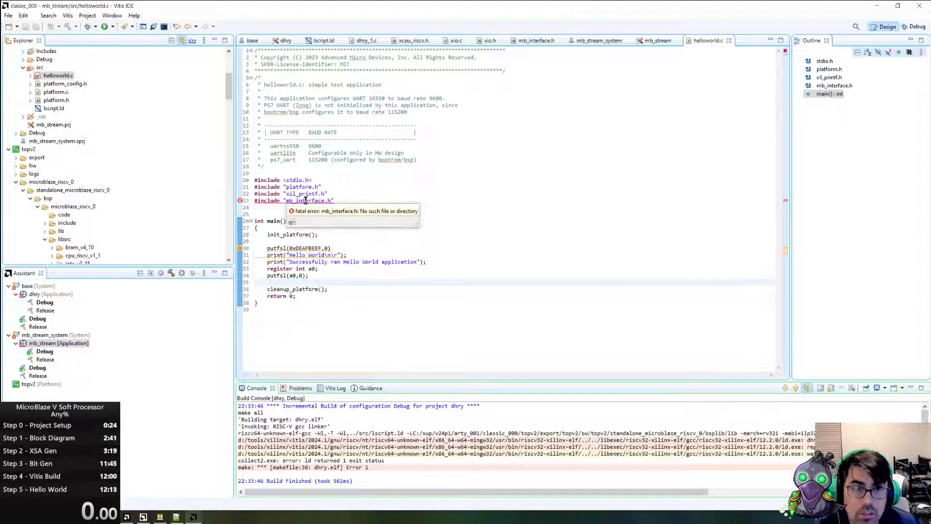
- Open mb_interface.h from the BSP's standalone_v9_1 microblaze source folder and examine its header comment and include guard
{"action": "scroll", "coordinate": [76, 215], "scroll_direction": "down", "scroll_amount": 4}
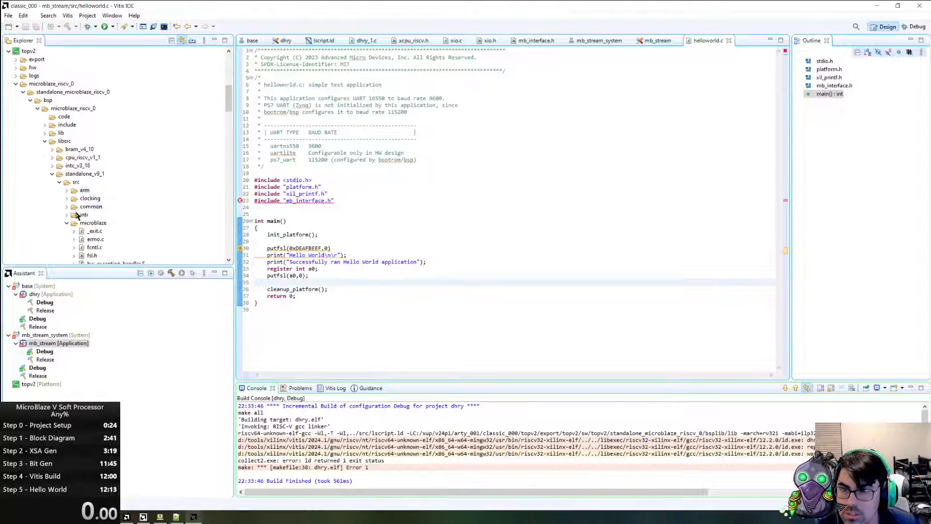
{"action": "scroll", "coordinate": [117, 214], "scroll_direction": "down", "scroll_amount": 4}
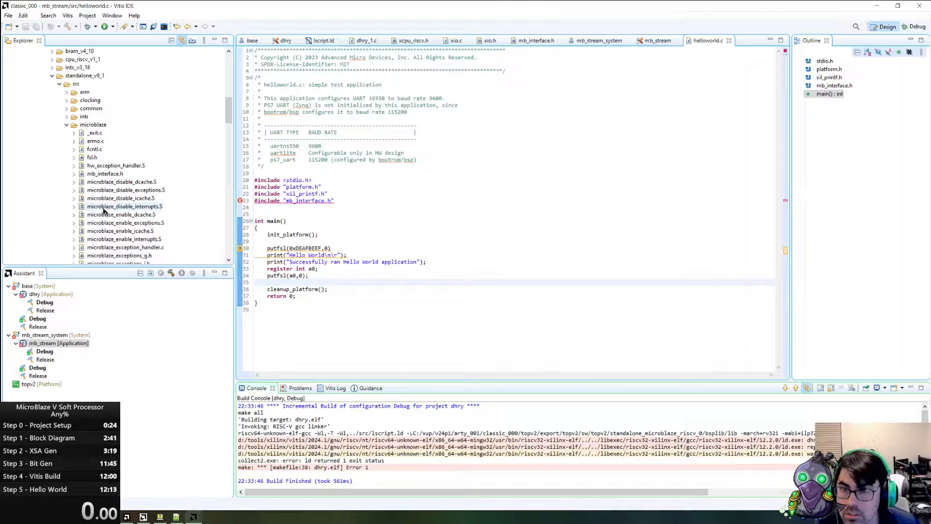
{"action": "double_click", "coordinate": [120, 178]}
{"action": "scroll", "coordinate": [775, 135], "scroll_direction": "up", "scroll_amount": 7}
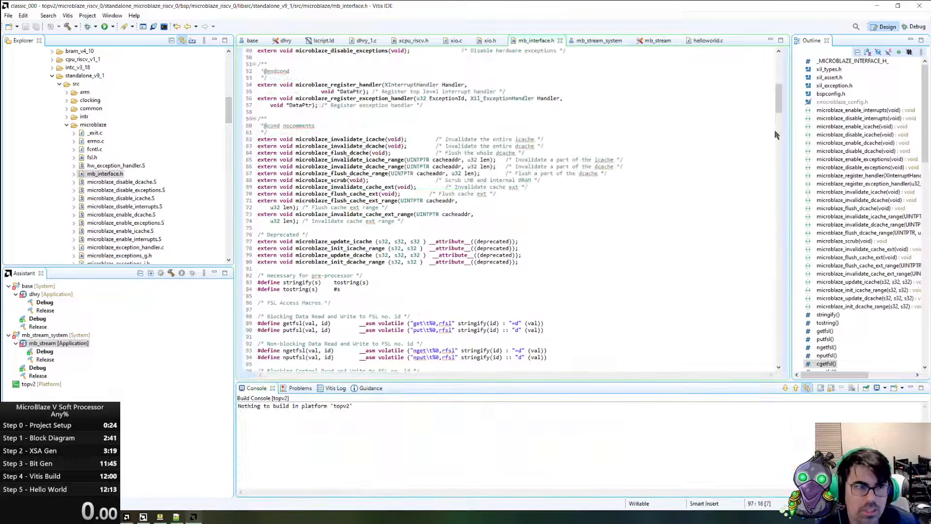
{"action": "scroll", "coordinate": [599, 95], "scroll_direction": "up", "scroll_amount": 16}
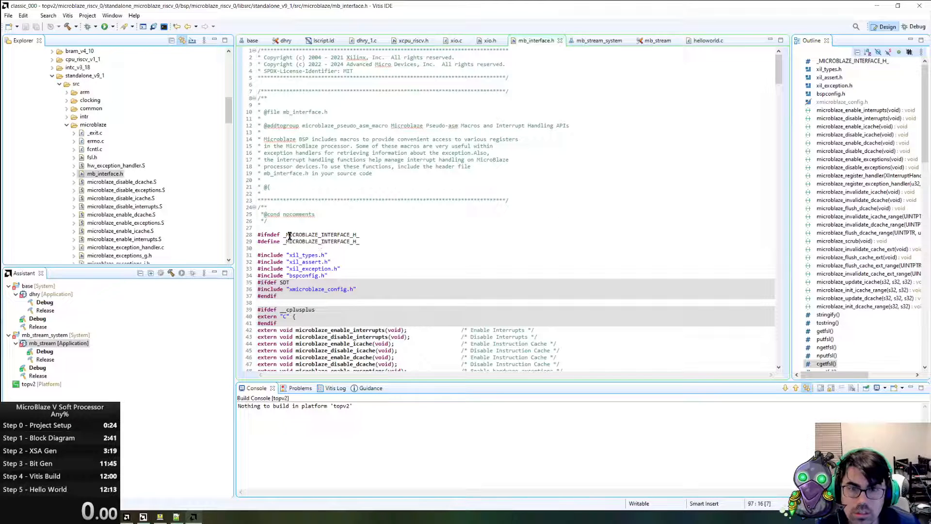
{"action": "left_click_drag", "start_coordinate": [321, 234], "coordinate": [350, 234]}
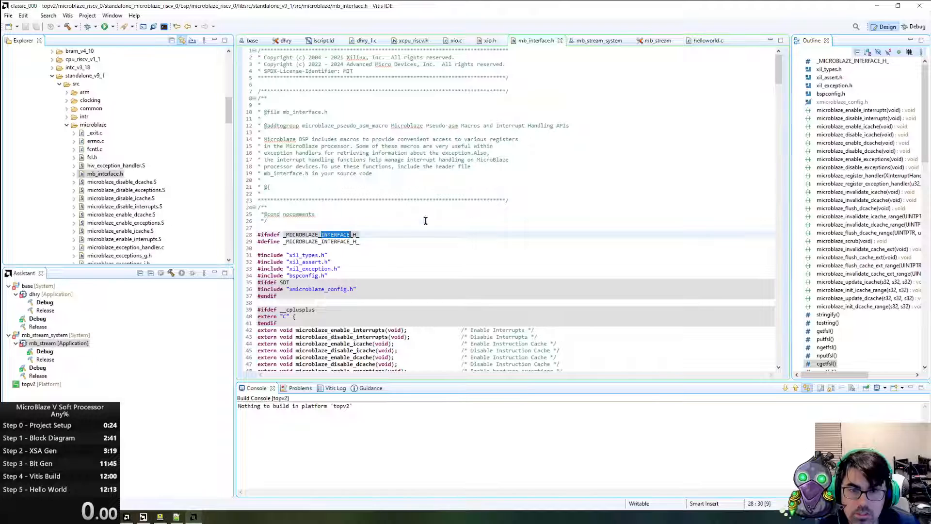
- Paste the xil_printf.h and mb_interface.h includes from the Notepad++ helloworld.c over those in mb_stream's helloworld.c, remove the duplicate line, and save
{"action": "left_click", "coordinate": [703, 40]}
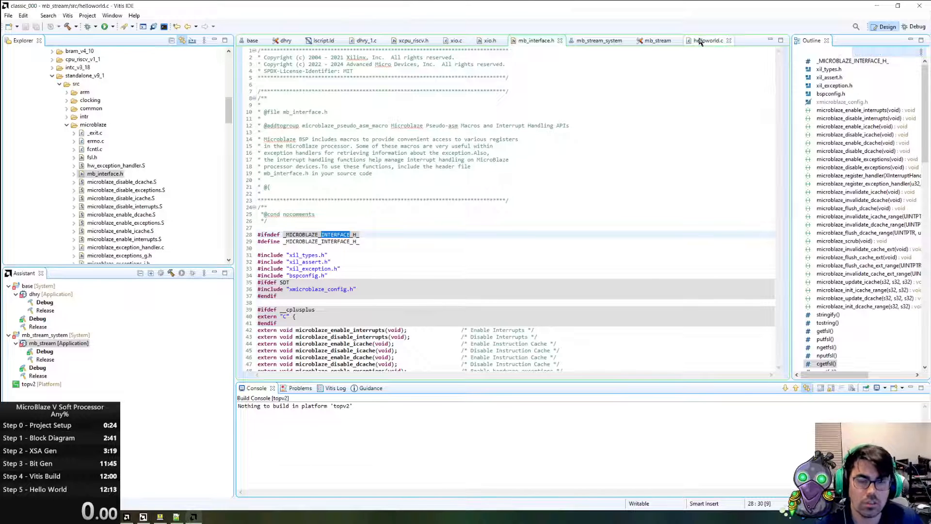
{"action": "key", "text": "alt+Tab"}
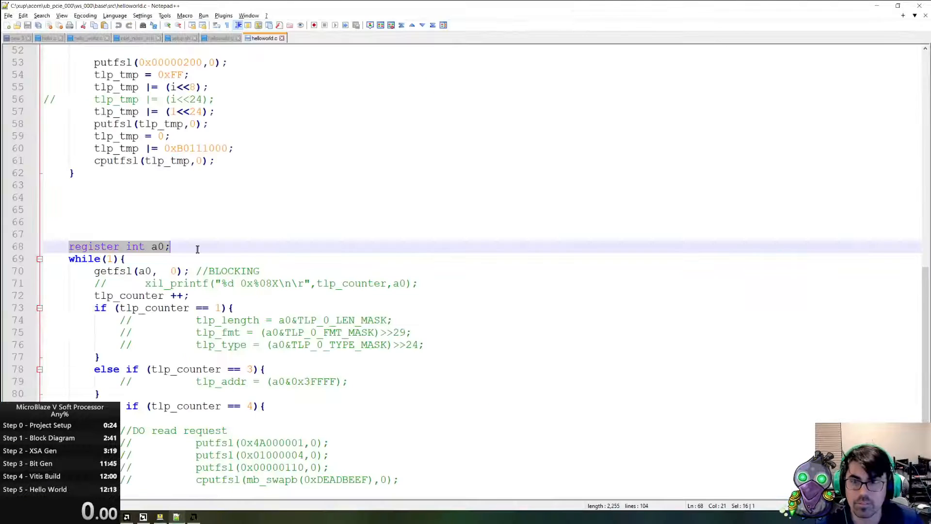
{"action": "scroll", "coordinate": [249, 178], "scroll_direction": "up", "scroll_amount": 10}
{"action": "scroll", "coordinate": [221, 213], "scroll_direction": "up", "scroll_amount": 4}
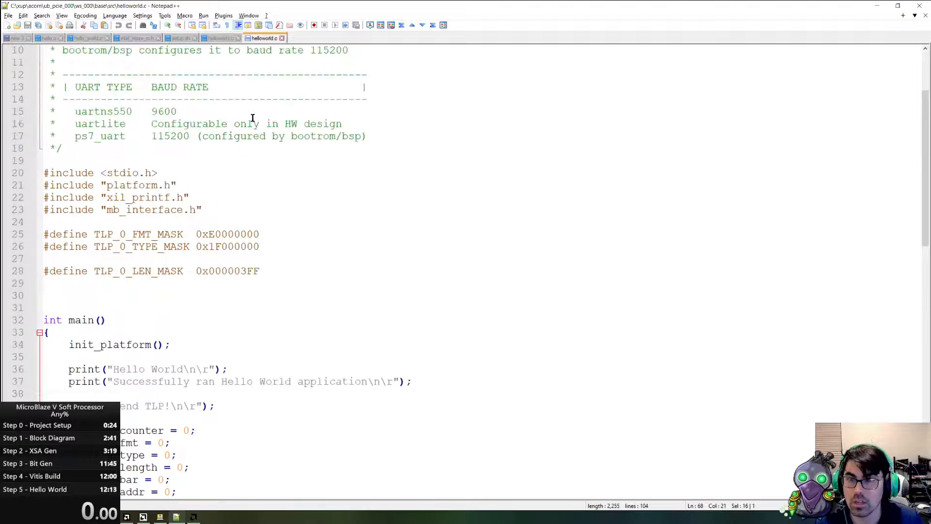
{"action": "left_click_drag", "start_coordinate": [222, 211], "coordinate": [225, 187]}
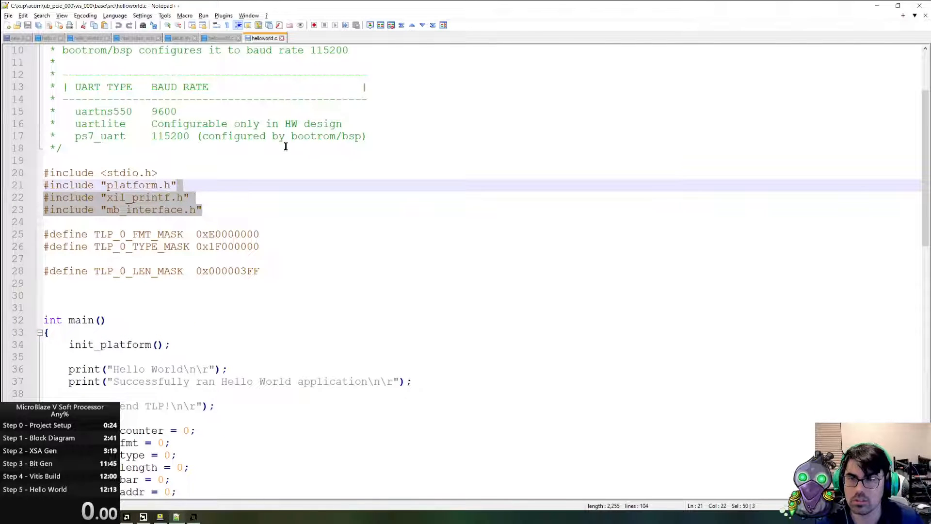
{"action": "key", "text": "alt+Tab"}
{"action": "left_click_drag", "start_coordinate": [363, 207], "coordinate": [359, 197]}
{"action": "key", "text": "ctrl+v"}
{"action": "key", "text": "BackSpace"}
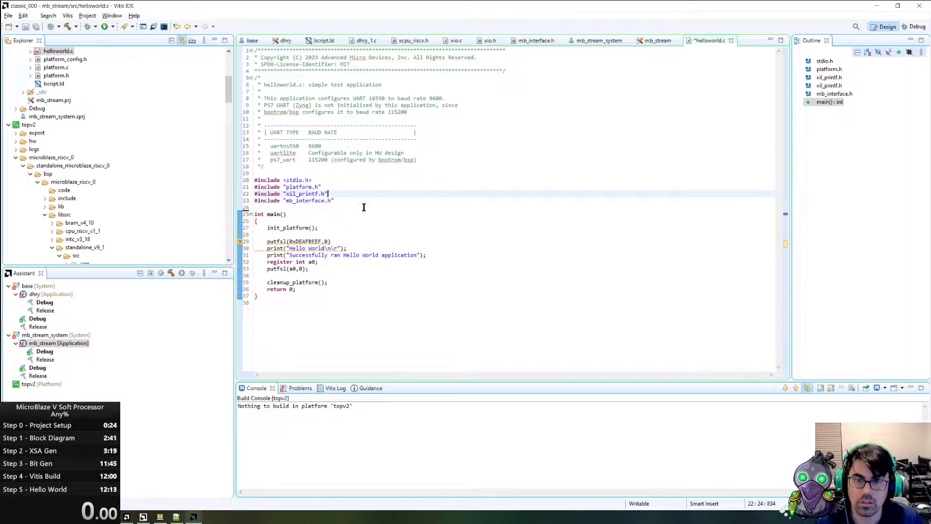
{"action": "key", "text": "ctrl+s"}
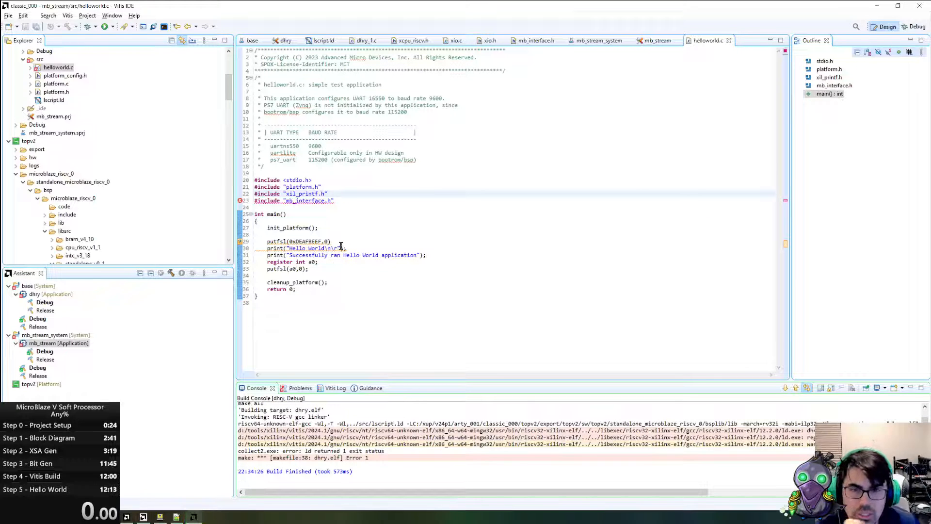
- Reopen mb_interface.h from the BSP's microblaze source folder and read through its declarations and macros
{"action": "scroll", "coordinate": [87, 193], "scroll_direction": "down", "scroll_amount": 1}
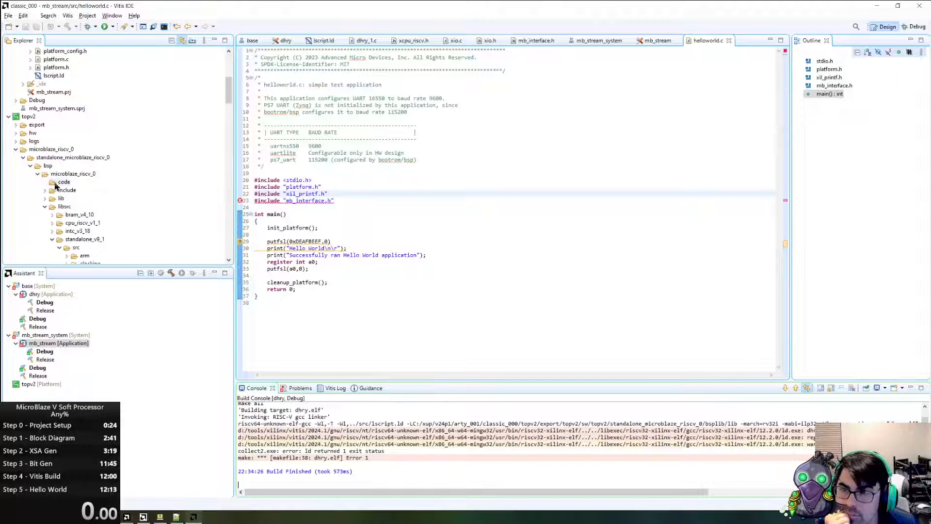
{"action": "scroll", "coordinate": [55, 186], "scroll_direction": "down", "scroll_amount": 3}
{"action": "scroll", "coordinate": [62, 198], "scroll_direction": "down", "scroll_amount": 4}
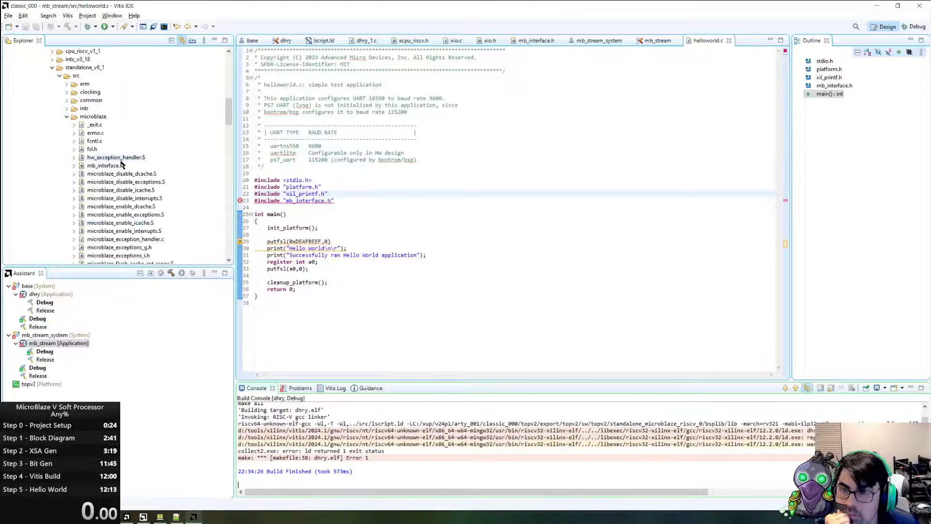
{"action": "double_click", "coordinate": [104, 165]}
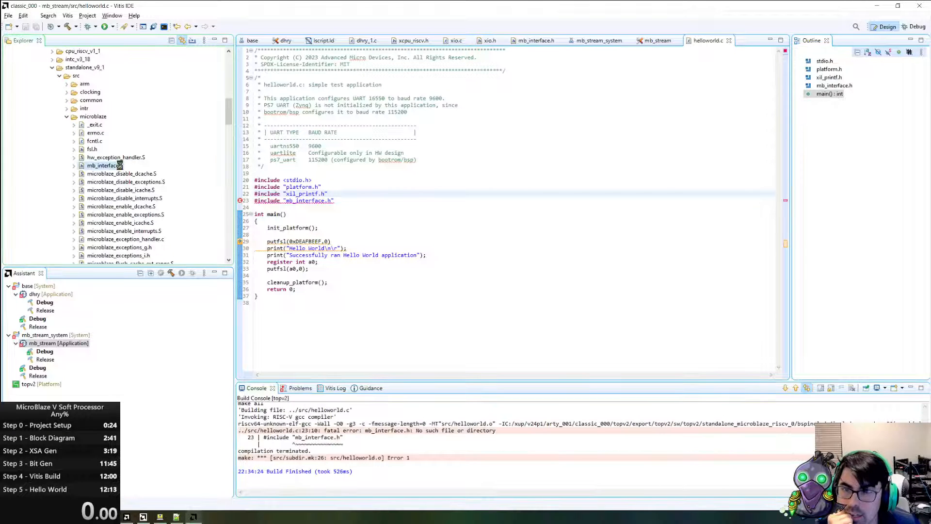
{"action": "scroll", "coordinate": [391, 297], "scroll_direction": "down", "scroll_amount": 6}
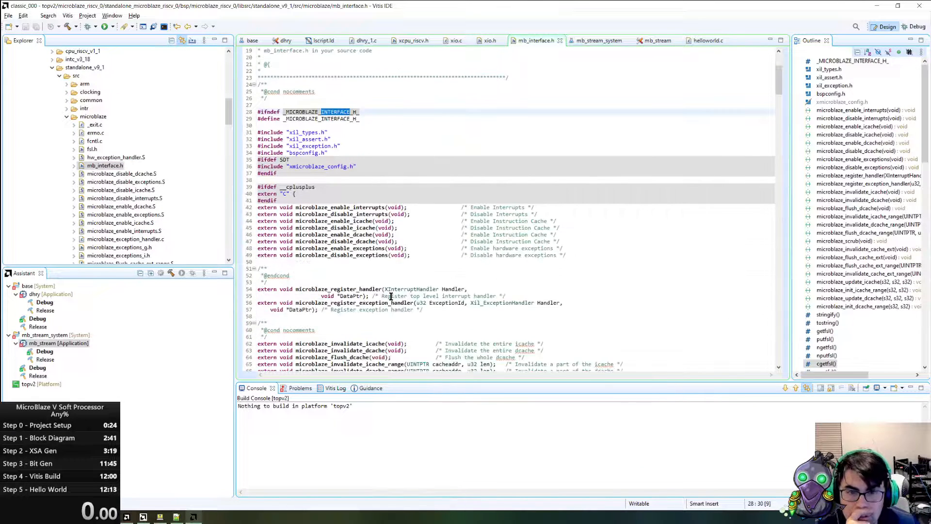
{"action": "scroll", "coordinate": [390, 297], "scroll_direction": "down", "scroll_amount": 20}
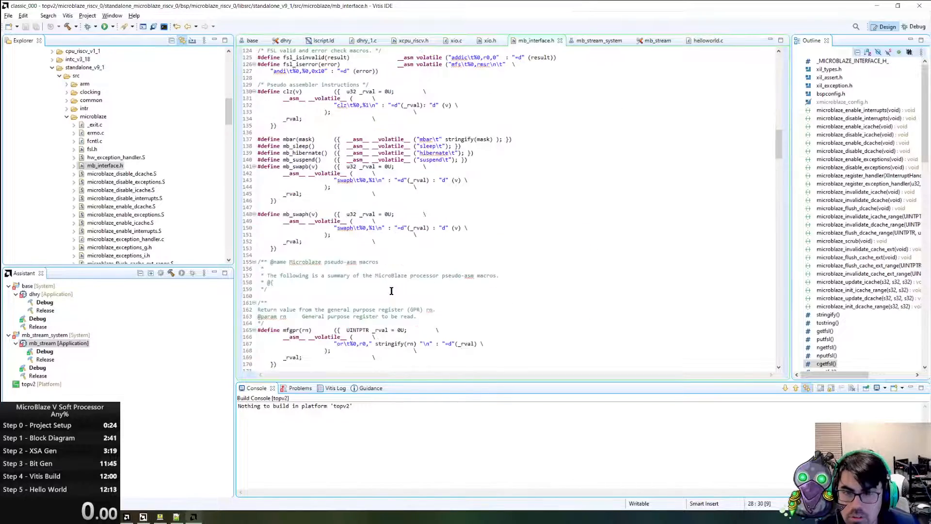
{"action": "scroll", "coordinate": [391, 291], "scroll_direction": "down", "scroll_amount": 15}
- Look through the BSP's microblaze source files, collapse that folder, and switch to the MicroBlaze V reference guide in the browser
{"action": "scroll", "coordinate": [163, 217], "scroll_direction": "down", "scroll_amount": 13}
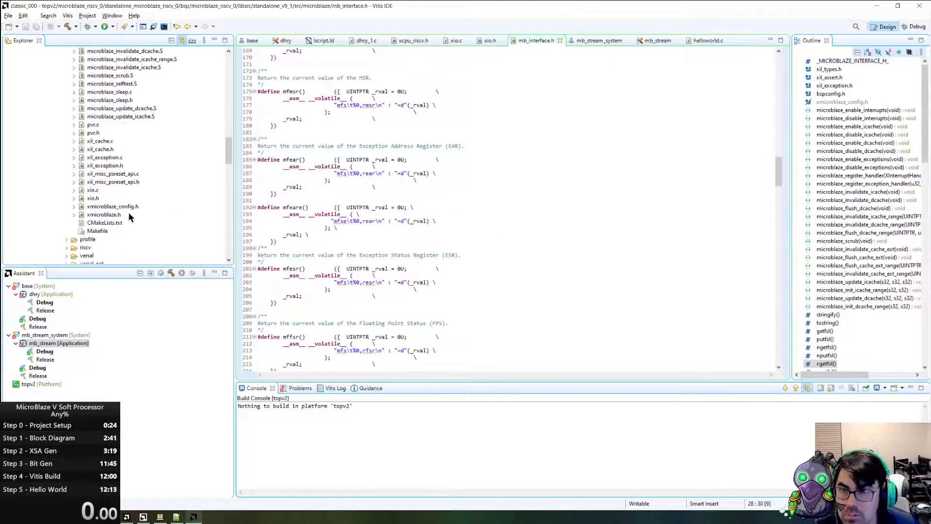
{"action": "scroll", "coordinate": [116, 213], "scroll_direction": "up", "scroll_amount": 10}
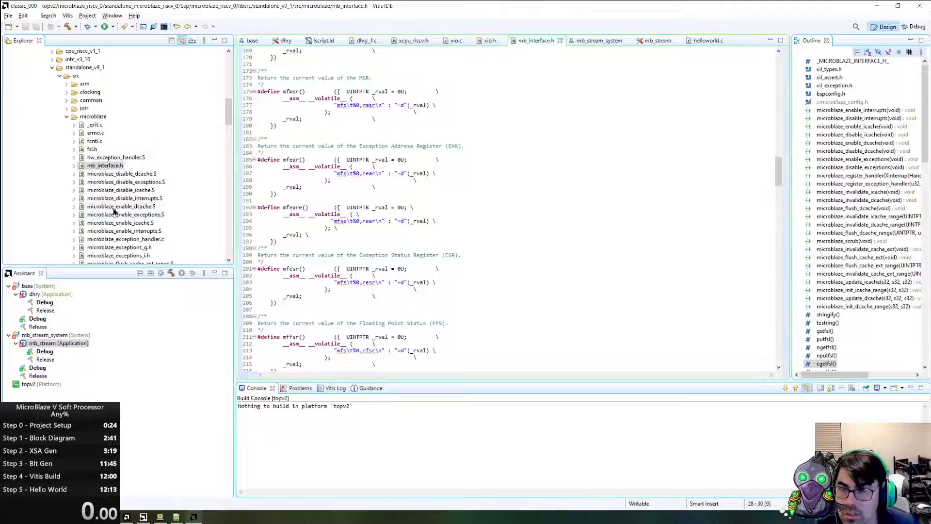
{"action": "scroll", "coordinate": [119, 228], "scroll_direction": "up", "scroll_amount": 3}
{"action": "left_click", "coordinate": [66, 191]}
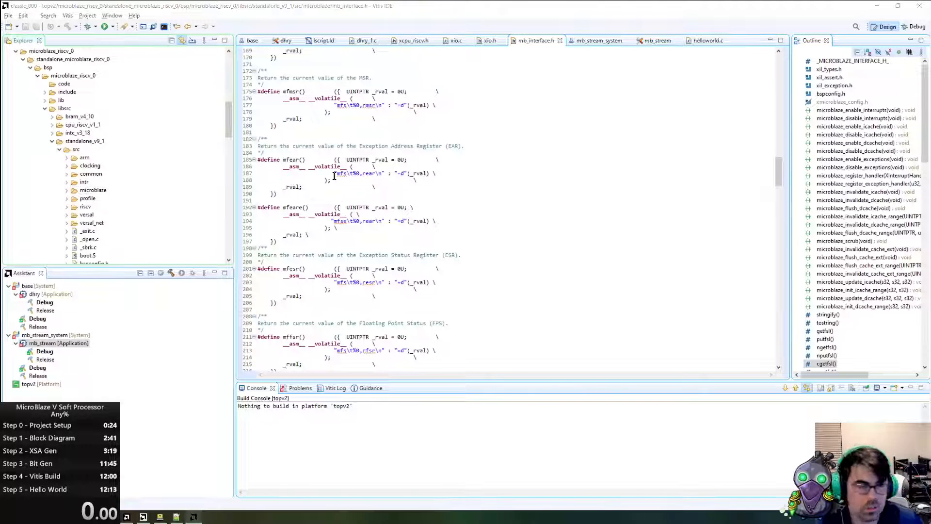
{"action": "key", "text": "alt+Tab"}
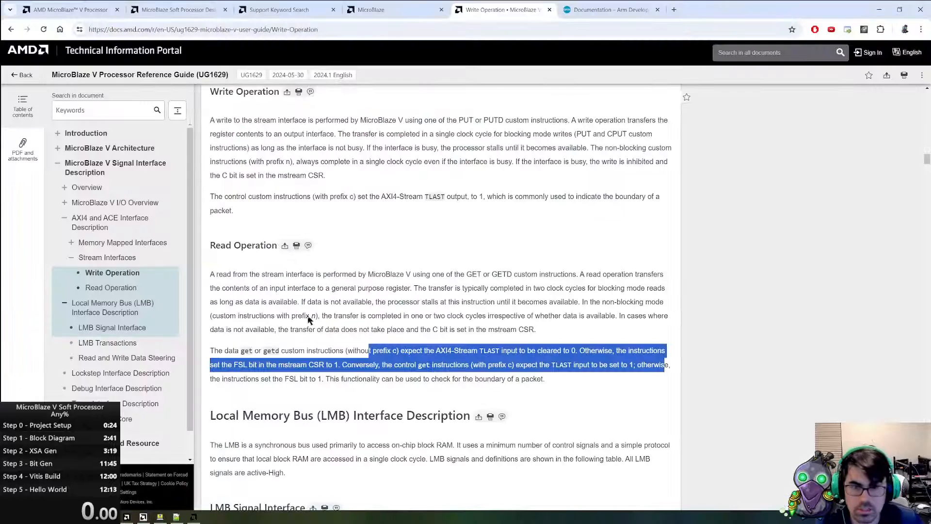
- Read the guide's stream Write Operation section and compare its PUT instructions with the FSL access macros in mb_interface.h
{"action": "scroll", "coordinate": [344, 314], "scroll_direction": "up", "scroll_amount": 3}
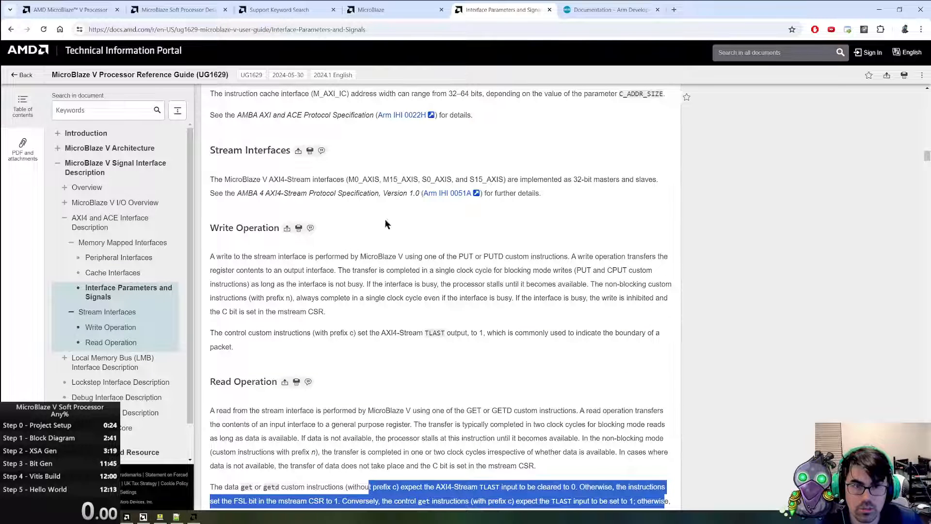
{"action": "double_click", "coordinate": [465, 256]}
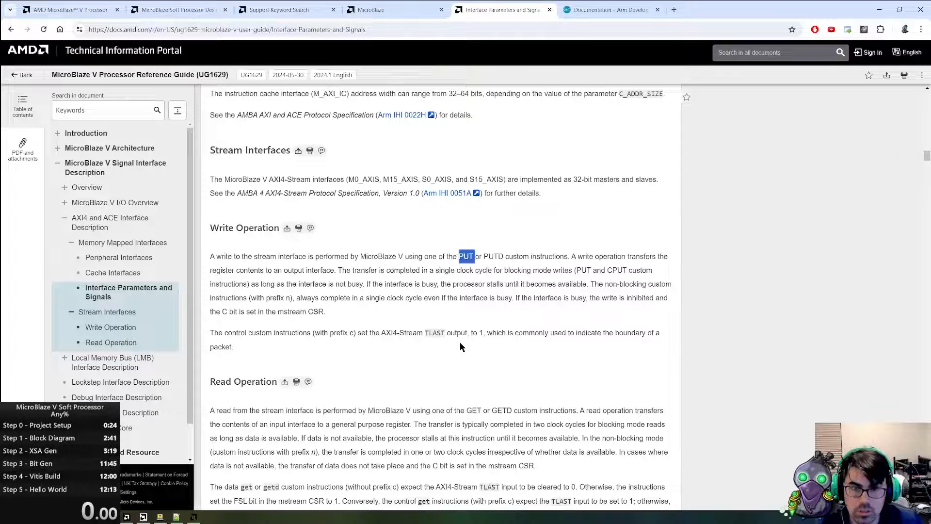
{"action": "key", "text": "alt+Tab"}
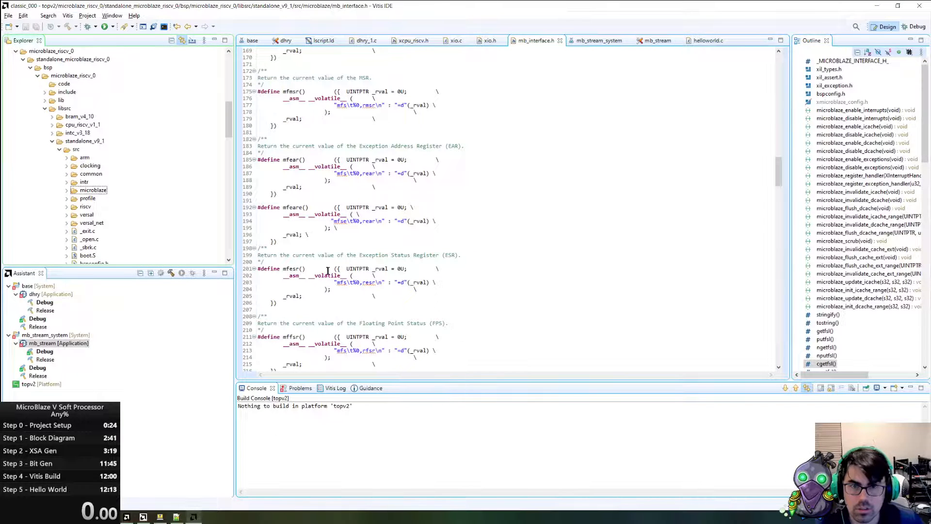
{"action": "scroll", "coordinate": [381, 291], "scroll_direction": "up", "scroll_amount": 20}
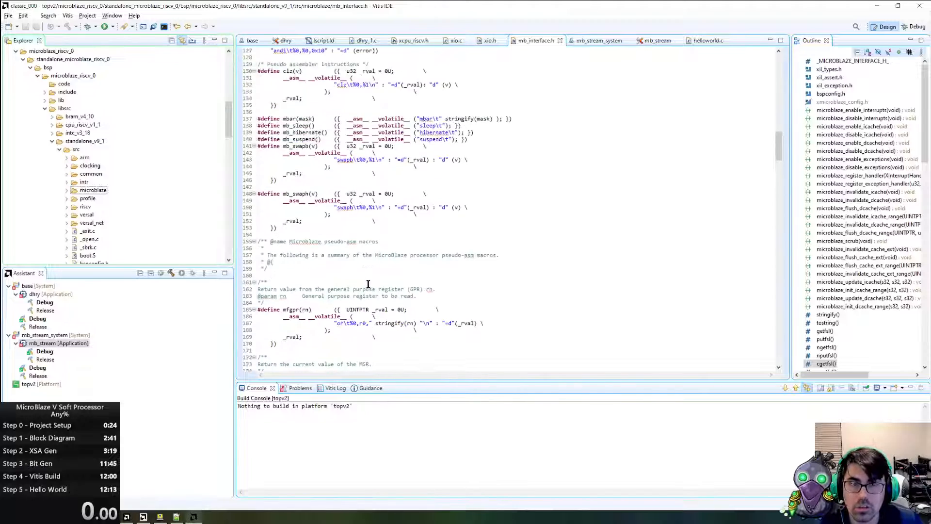
{"action": "scroll", "coordinate": [369, 281], "scroll_direction": "up", "scroll_amount": 7}
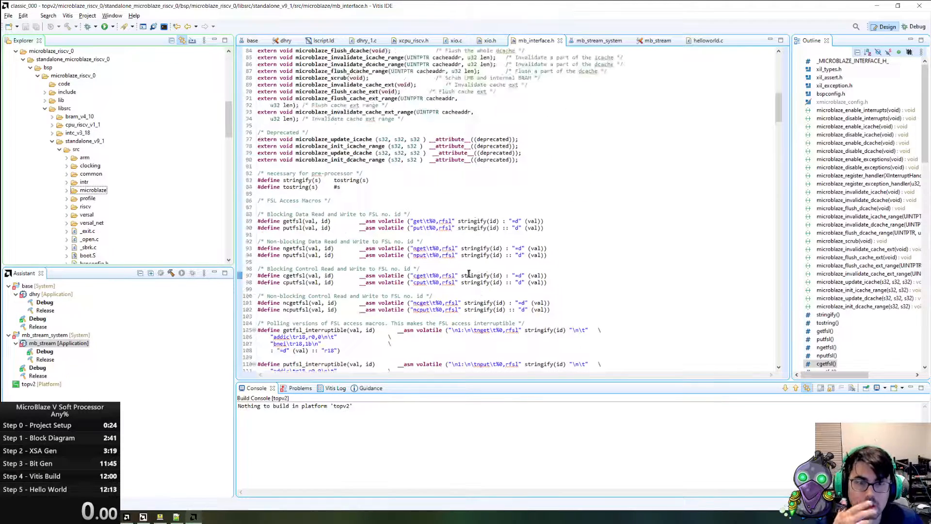
{"action": "double_click", "coordinate": [416, 221]}
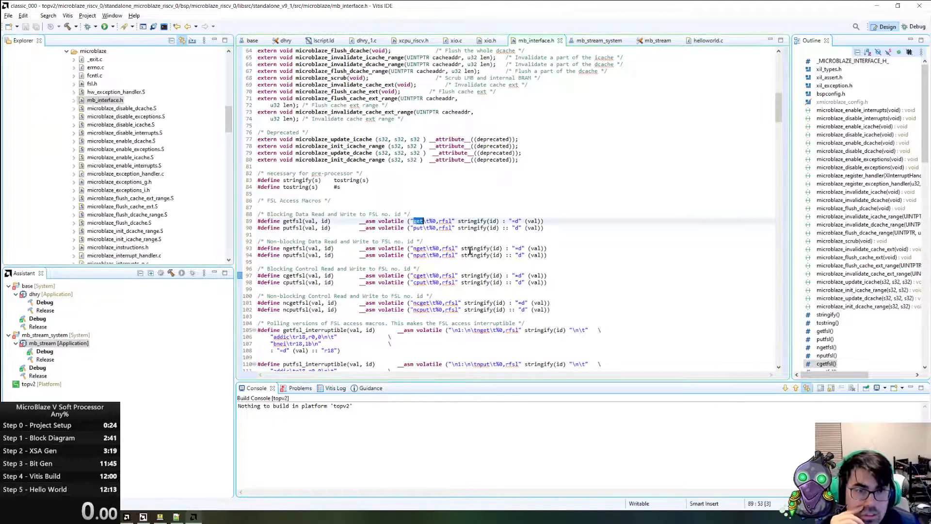
- Try replacing the mb_interface.h include in mb_stream's helloworld.c with the blocking getfsl and putfsl macros copied from mb_interface.h, and save
{"action": "left_click_drag", "start_coordinate": [544, 228], "coordinate": [547, 205]}
{"action": "key", "text": "ctrl+c"}
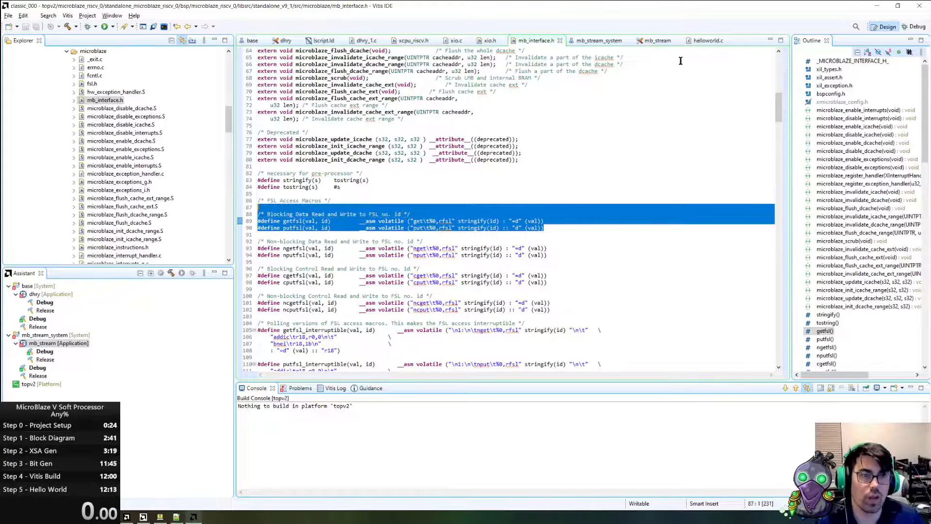
{"action": "left_click", "coordinate": [708, 40]}
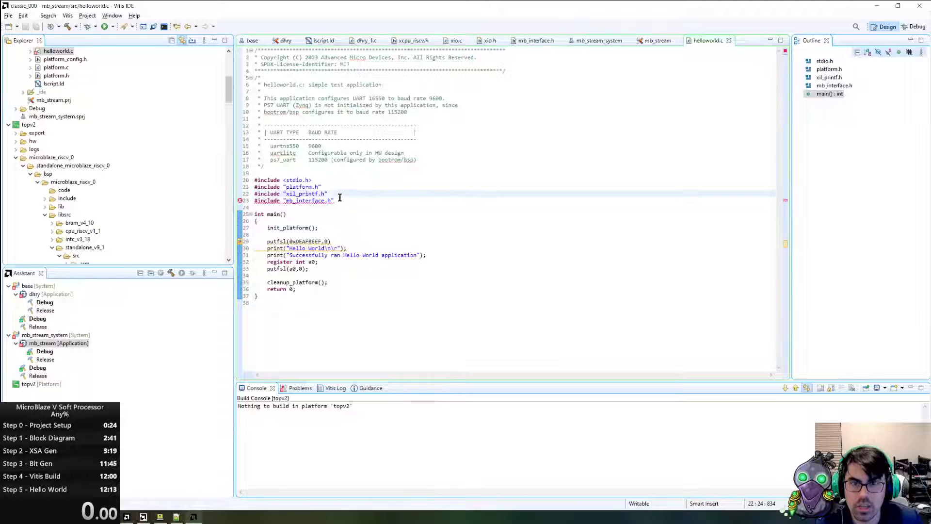
{"action": "triple_click", "coordinate": [339, 197]}
{"action": "key", "text": "shift+Left"}
{"action": "key", "text": "ctrl+v"}
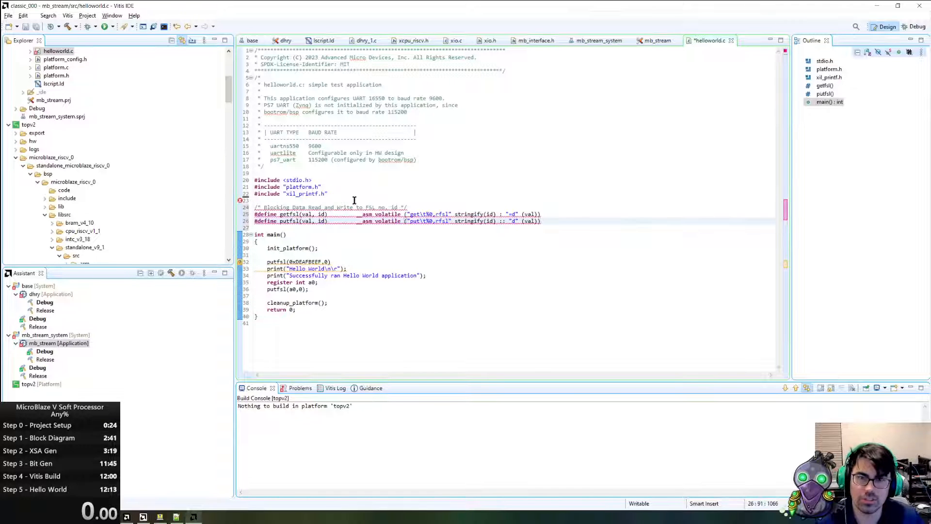
{"action": "left_click", "coordinate": [355, 200]}
{"action": "key", "text": "ctrl+s"}
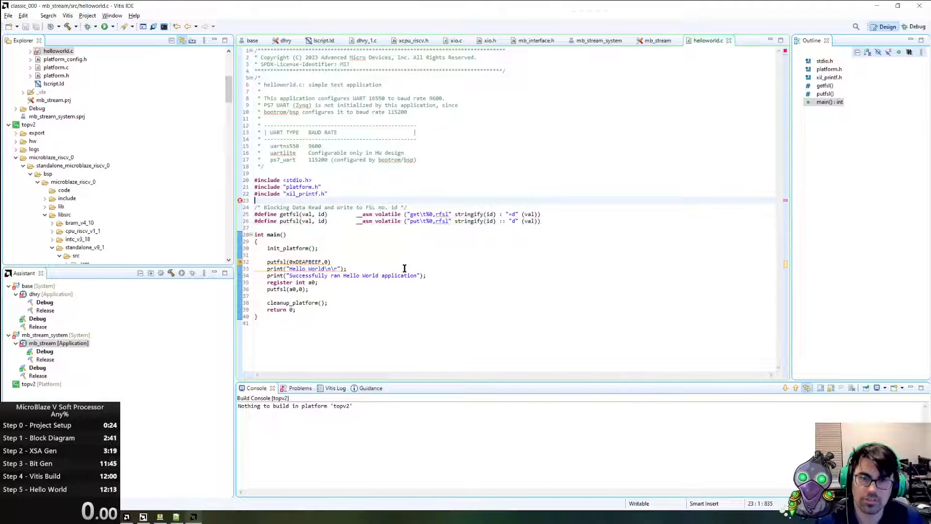
- Build all projects and inspect the markers on the putfsl call and the pasted macro definition in helloworld.c
{"action": "key", "text": "ctrl+b"}
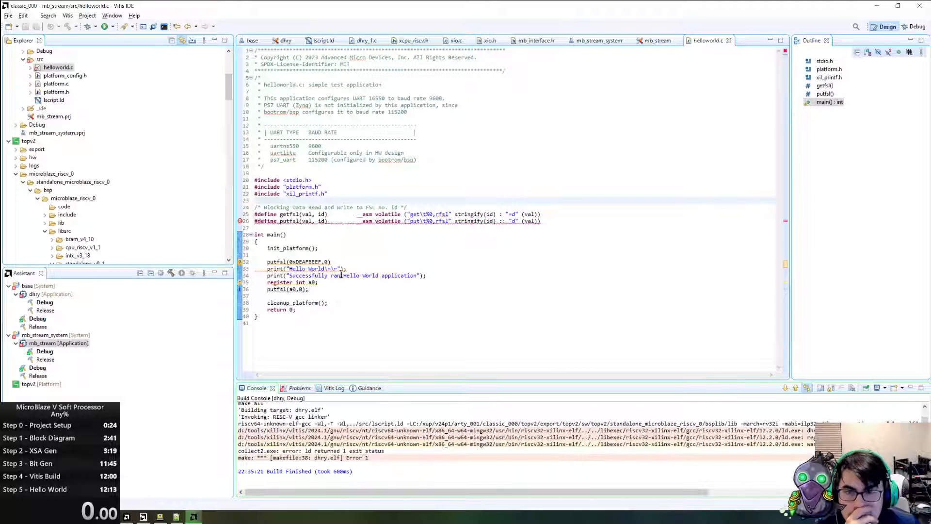
{"action": "mouse_move", "coordinate": [288, 286]}
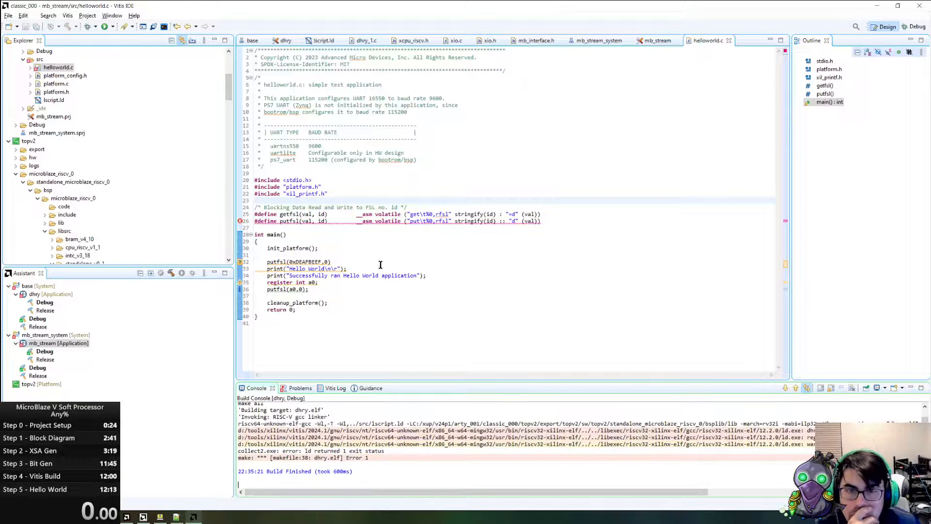
{"action": "mouse_move", "coordinate": [369, 221]}
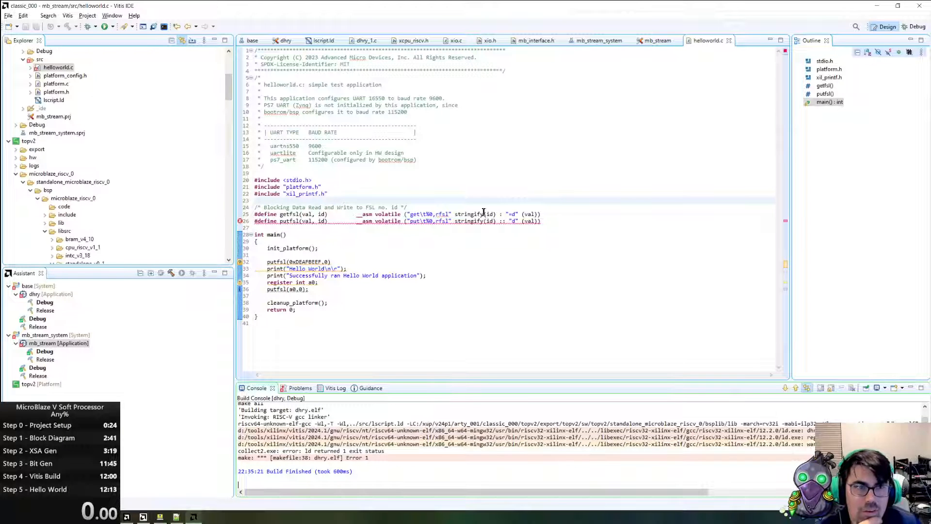
- Look up the declaration of stringify from mb_interface.h, open the riscv_interface.h match in the exported bspinclude folder, and examine its FSL macros and includes
{"action": "left_click", "coordinate": [536, 40]}
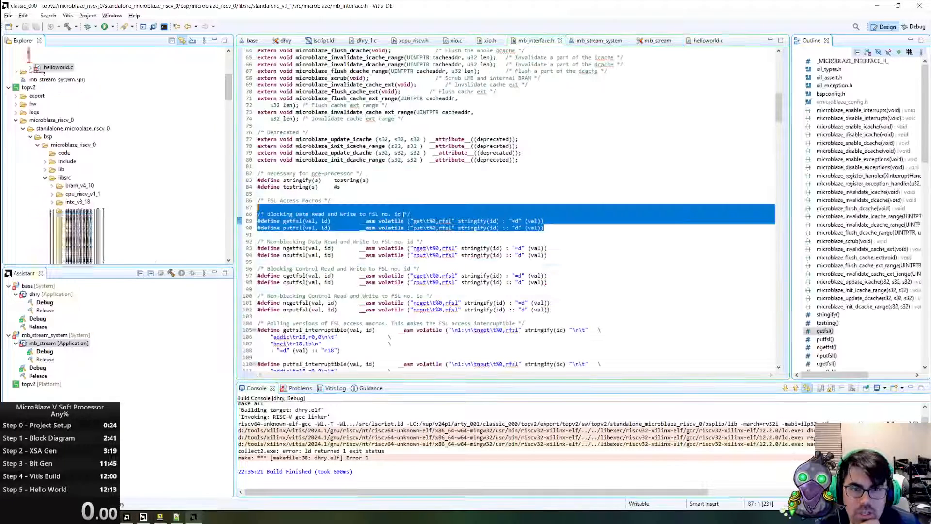
{"action": "double_click", "coordinate": [469, 228]}
{"action": "right_click", "coordinate": [468, 228]}
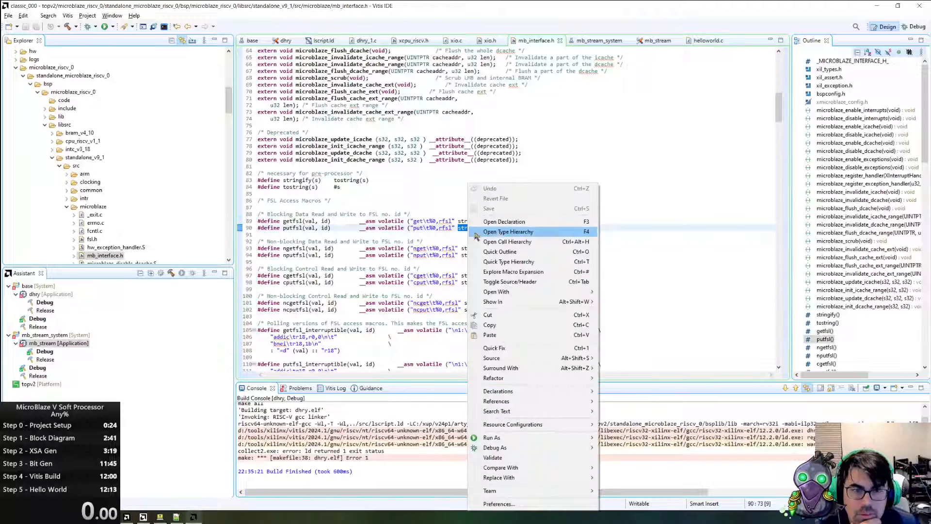
{"action": "left_click", "coordinate": [507, 222]}
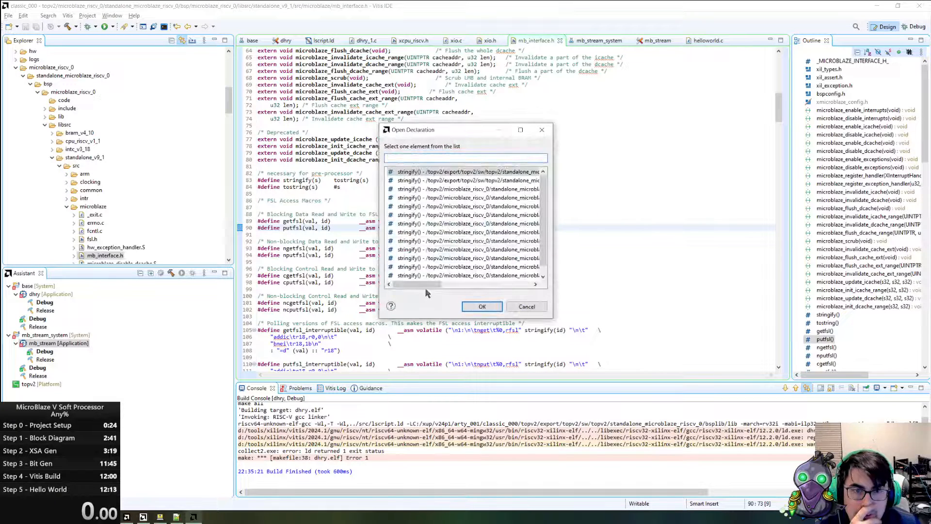
{"action": "left_click", "coordinate": [497, 277]}
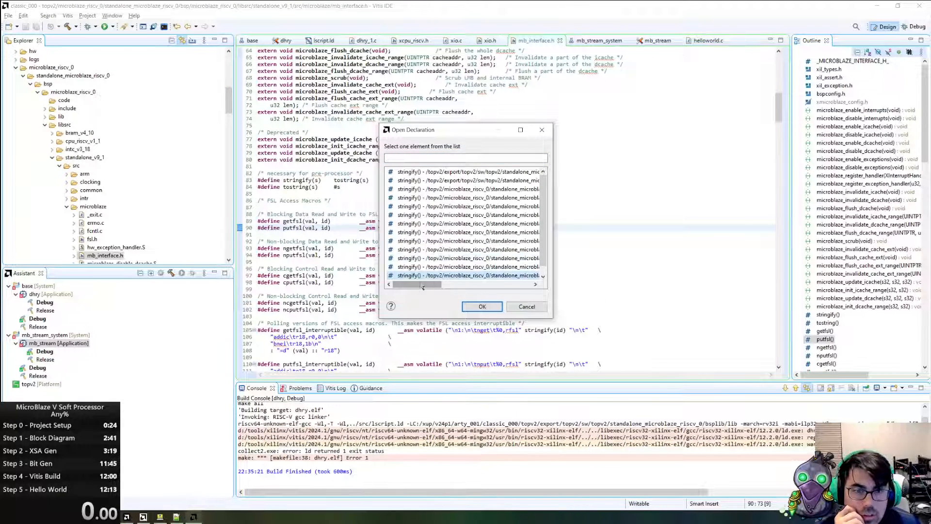
{"action": "left_click_drag", "start_coordinate": [433, 284], "coordinate": [484, 280]}
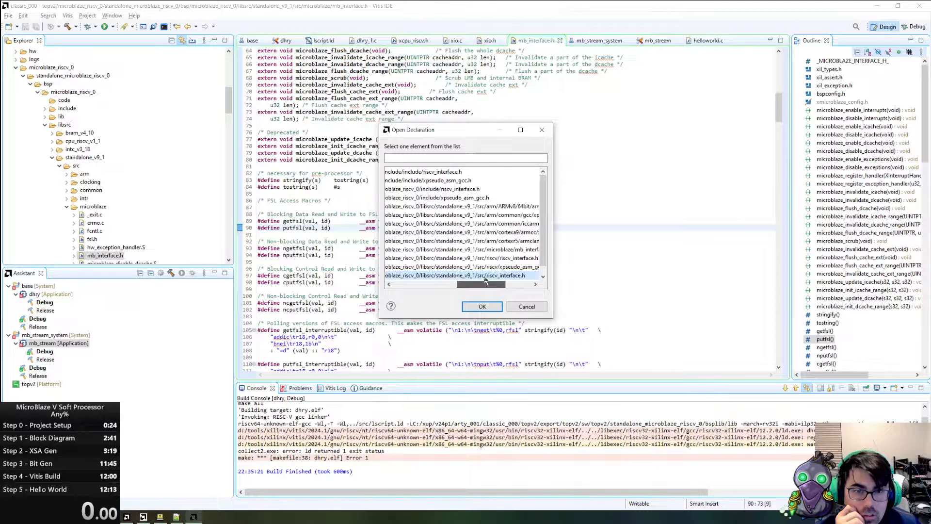
{"action": "double_click", "coordinate": [465, 172]}
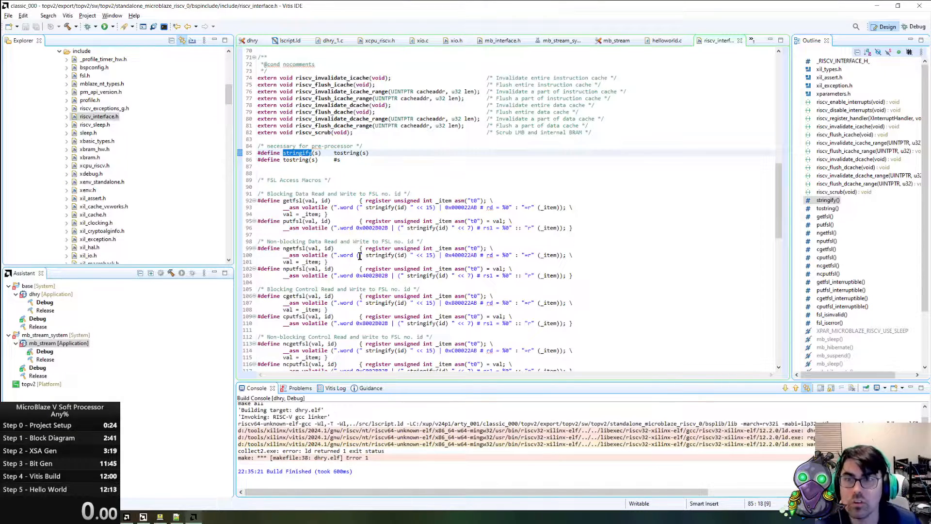
{"action": "scroll", "coordinate": [359, 256], "scroll_direction": "up", "scroll_amount": 6}
{"action": "scroll", "coordinate": [136, 225], "scroll_direction": "up", "scroll_amount": 4}
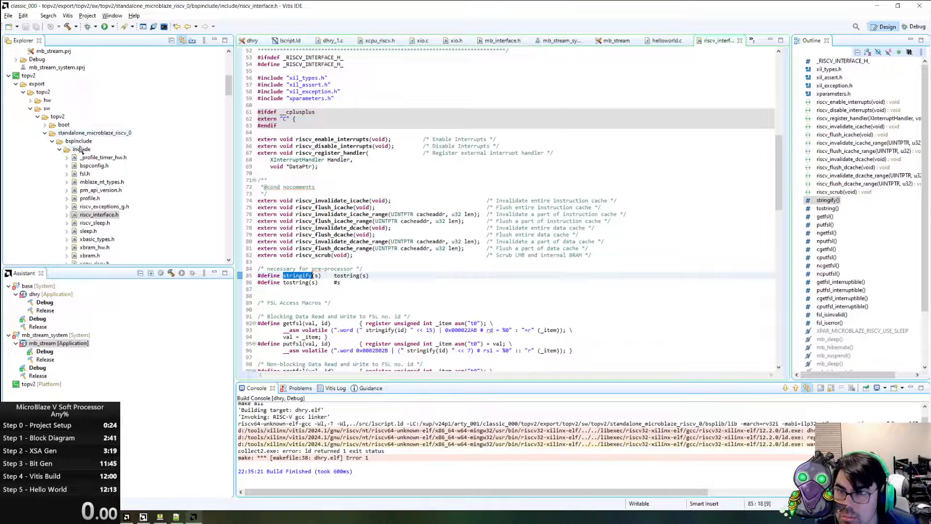
{"action": "scroll", "coordinate": [350, 164], "scroll_direction": "up", "scroll_amount": 3}
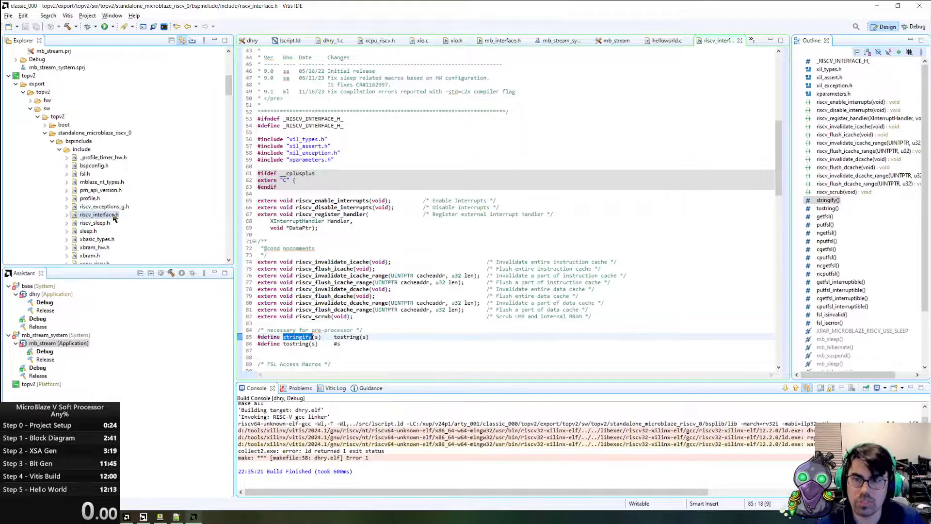
- Undo the macro paste in helloworld.c, change the mb_interface.h include to riscv_interface.h, then save and build all projects
{"action": "left_click", "coordinate": [667, 41]}
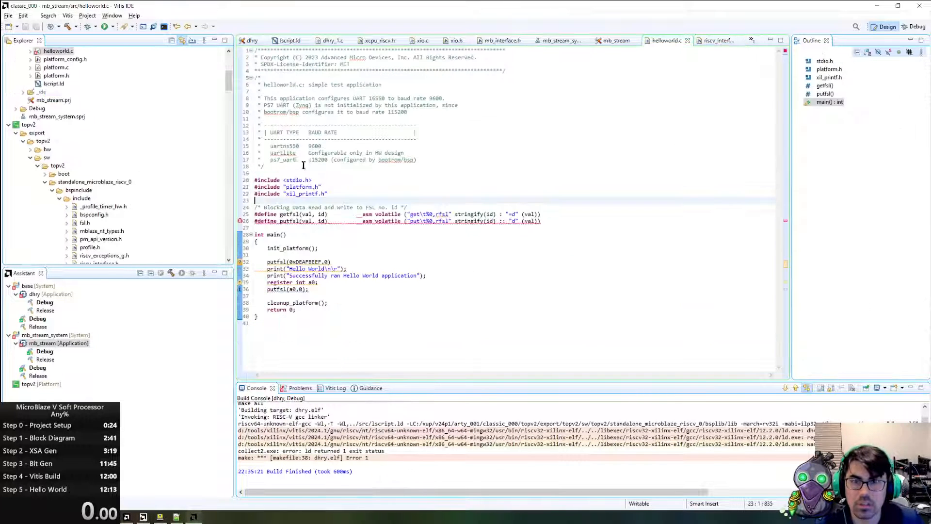
{"action": "key", "text": "ctrl+z"}
{"action": "left_click", "coordinate": [293, 200]}
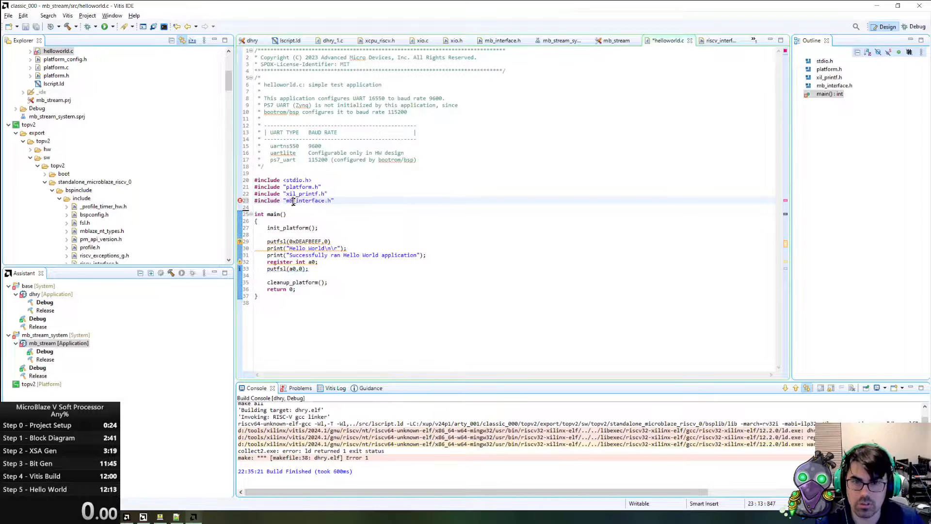
{"action": "key", "text": "BackSpace"}
{"action": "key", "text": "BackSpace"}
{"action": "type", "text": "riscv"}
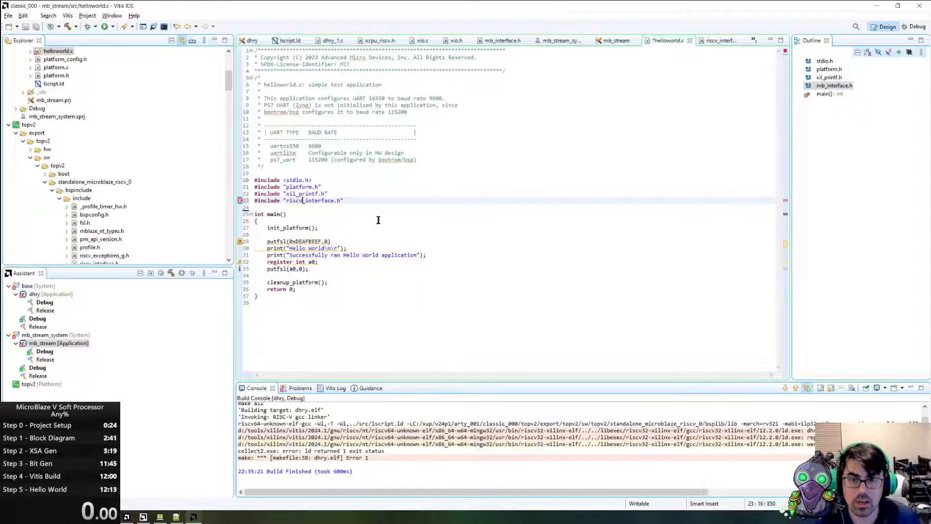
{"action": "key", "text": "ctrl+s"}
{"action": "key", "text": "ctrl+b"}
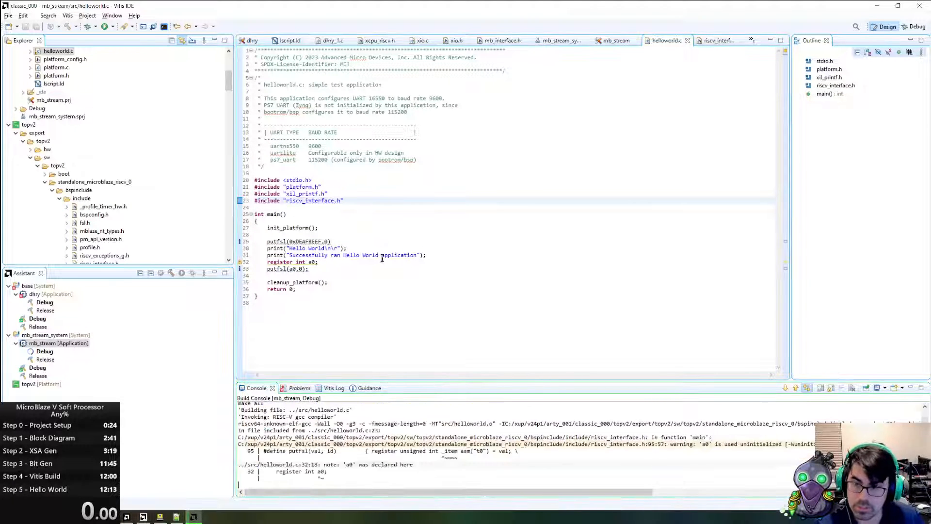
- Add xil_print("0x%08X\n\r",a0); below putfsl(a0,0); in main, save helloworld.c, and build mb_stream
{"action": "left_click", "coordinate": [314, 268]}
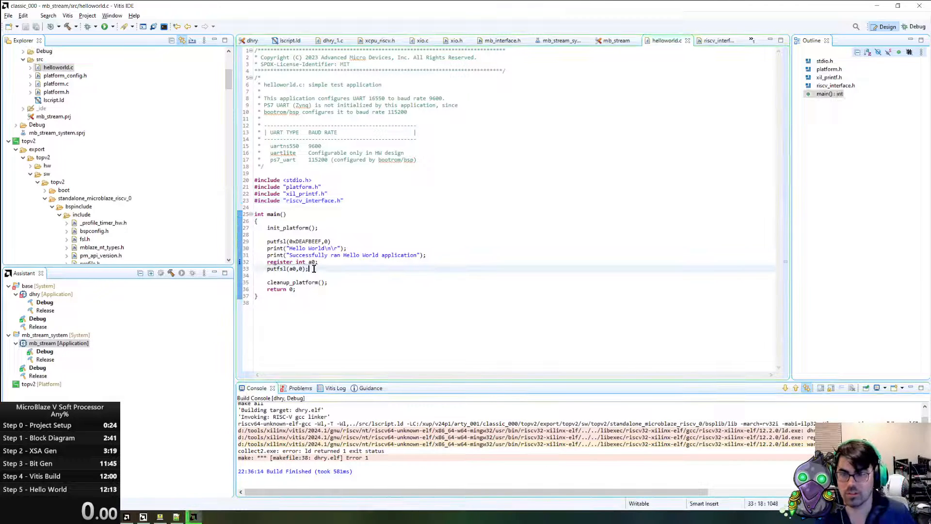
{"action": "key", "text": "Return"}
{"action": "type", "text": "xil_print"}
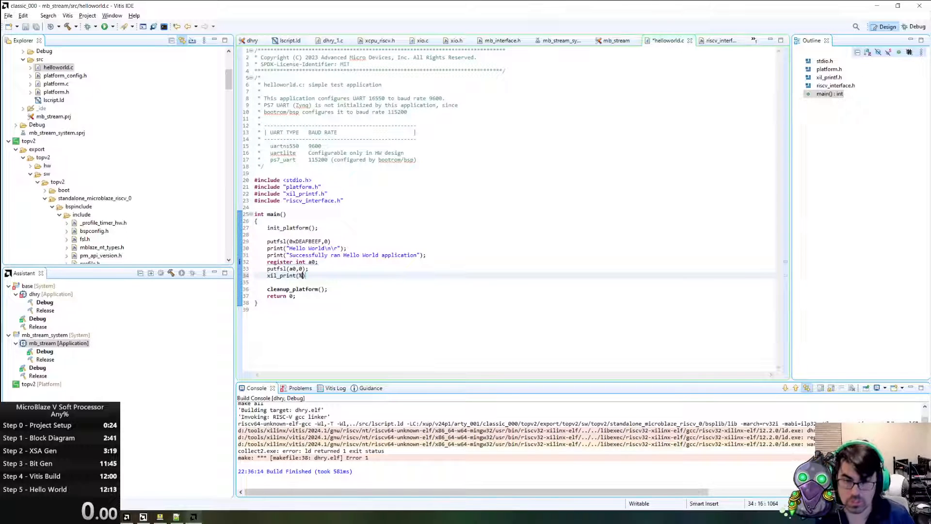
{"action": "type", "text": "(0x%08X"}
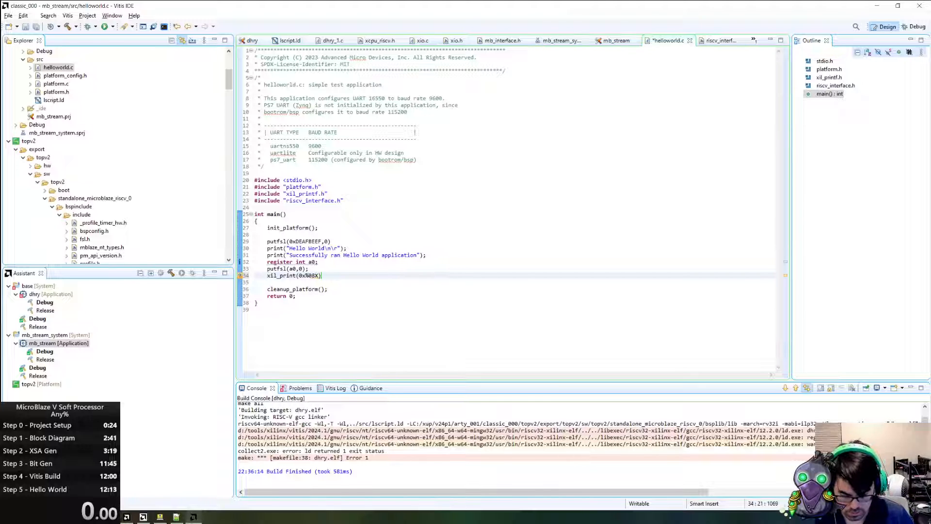
{"action": "type", "text": "\\n"}
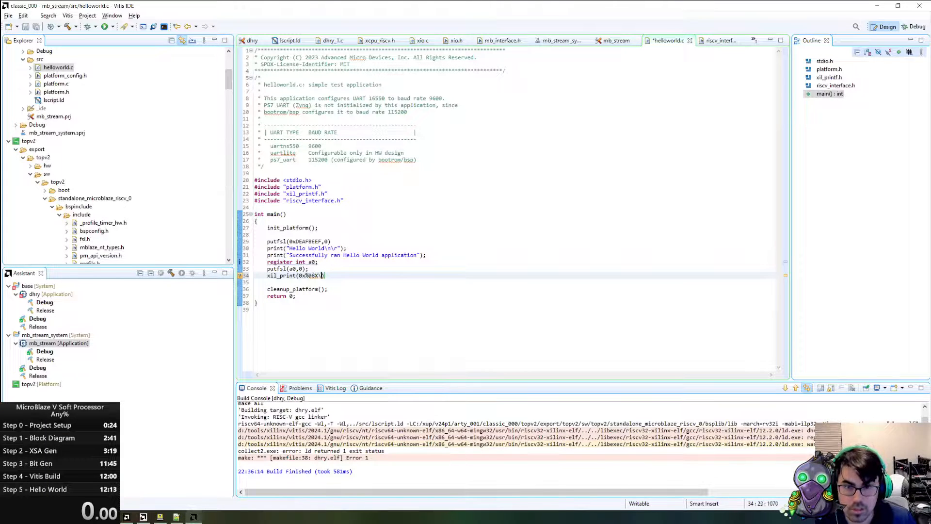
{"action": "type", "text": "\\r"}
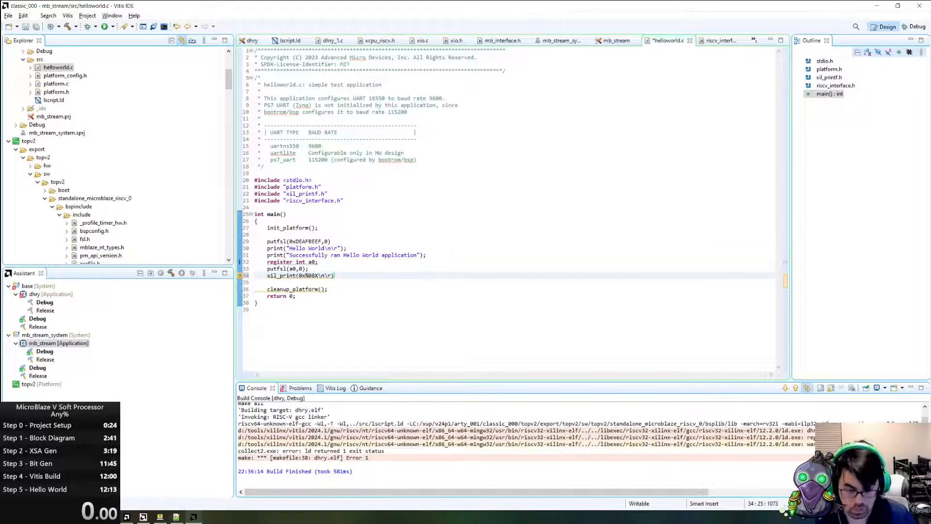
{"action": "type", "text": "\"m"}
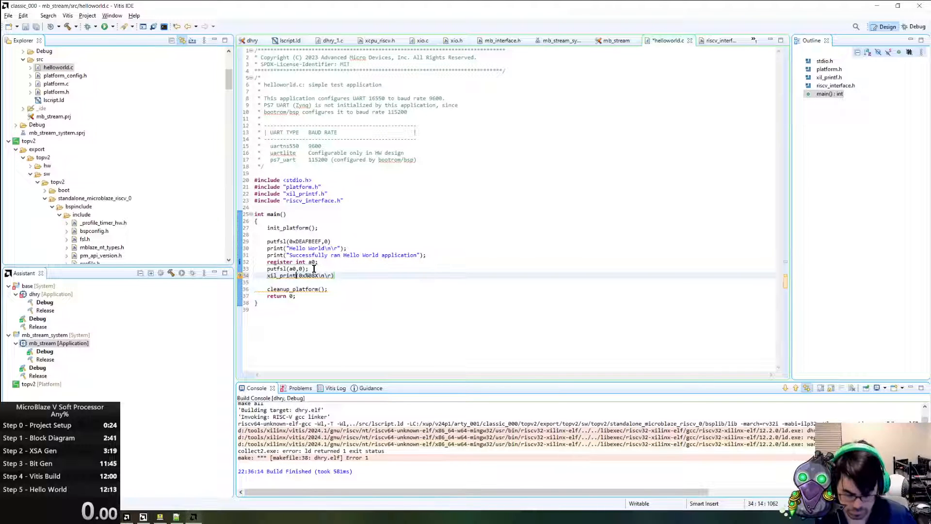
{"action": "key", "text": "Right"}
{"action": "type", "text": "\""}
{"action": "key", "text": "Right"}
{"action": "key", "text": "Right"}
{"action": "key", "text": "Right"}
{"action": "key", "text": "Right"}
{"action": "key", "text": "Right"}
{"action": "key", "text": "Right"}
{"action": "key", "text": "Right"}
{"action": "key", "text": "Right"}
{"action": "key", "text": "Right"}
{"action": "key", "text": "Right"}
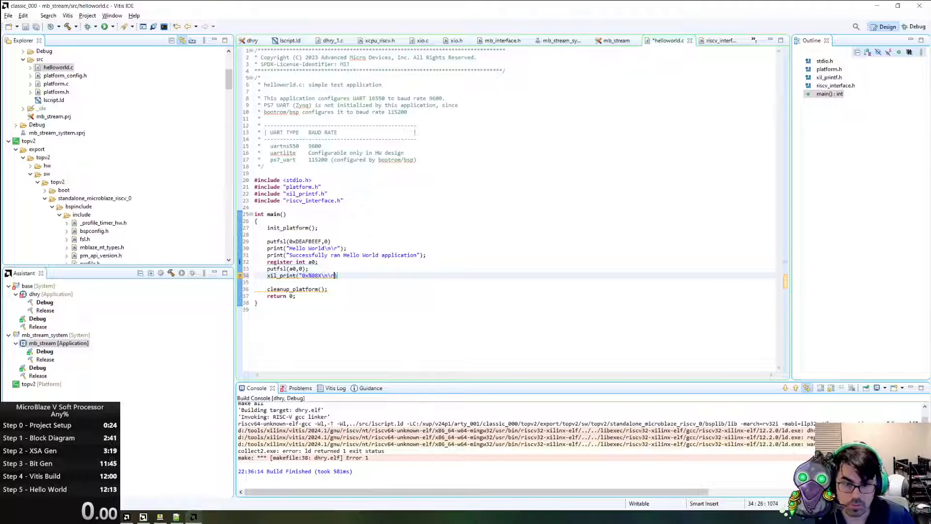
{"action": "type", "text": "\",a0"}
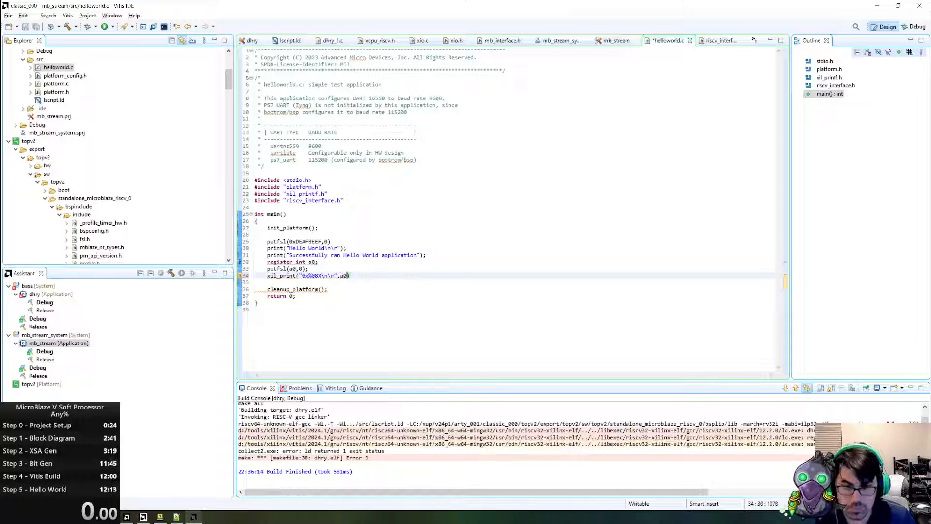
{"action": "type", "text": ";"}
{"action": "key", "text": "ctrl+s"}
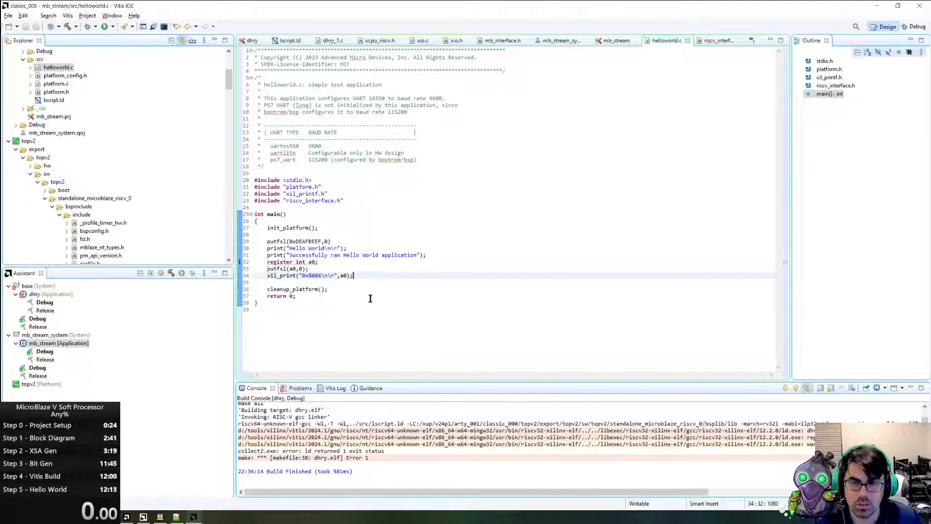
{"action": "left_click", "coordinate": [172, 274]}
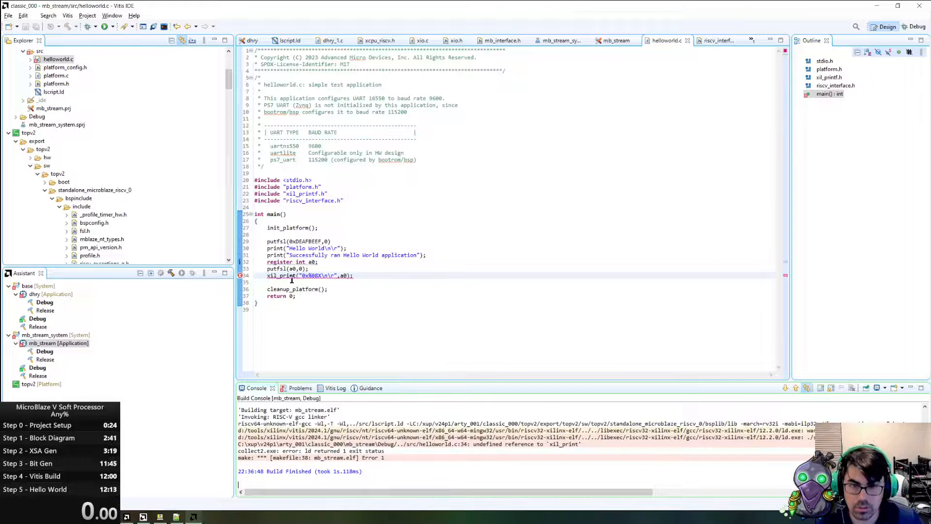
- Correct xil_print to xil_printf in helloworld.c, save the file, and build the projects
{"action": "left_click", "coordinate": [296, 276]}
{"action": "type", "text": "f"}
{"action": "key", "text": "ctrl+s"}
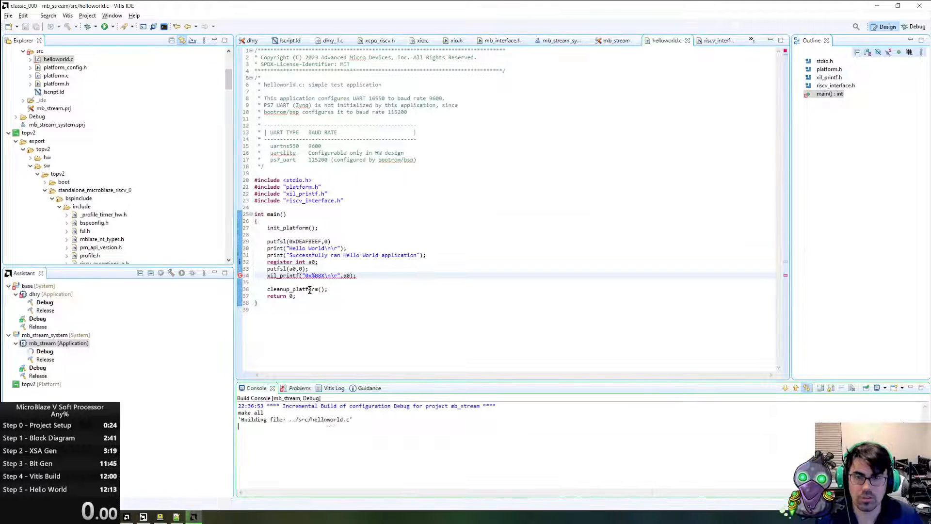
- Run the mb_stream application project with Launch Hardware (Single Application Debug)
{"action": "left_click", "coordinate": [67, 343]}
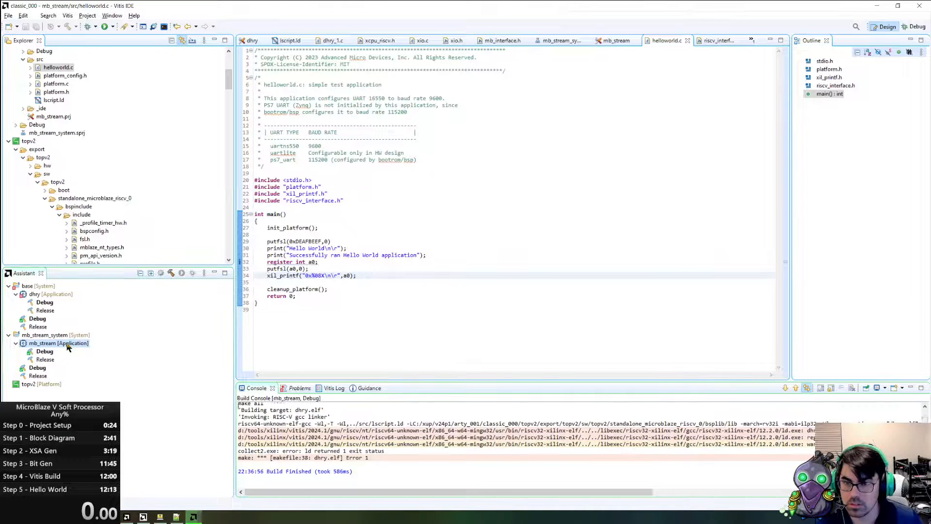
{"action": "right_click", "coordinate": [66, 344]}
{"action": "left_click", "coordinate": [69, 118]}
{"action": "scroll", "coordinate": [70, 117], "scroll_direction": "up", "scroll_amount": 5}
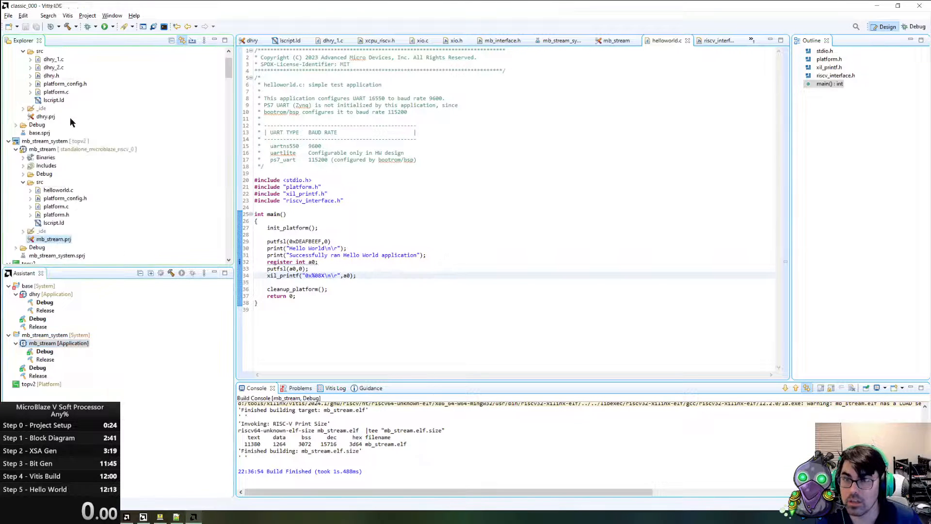
{"action": "right_click", "coordinate": [38, 150]}
{"action": "mouse_move", "coordinate": [107, 298]}
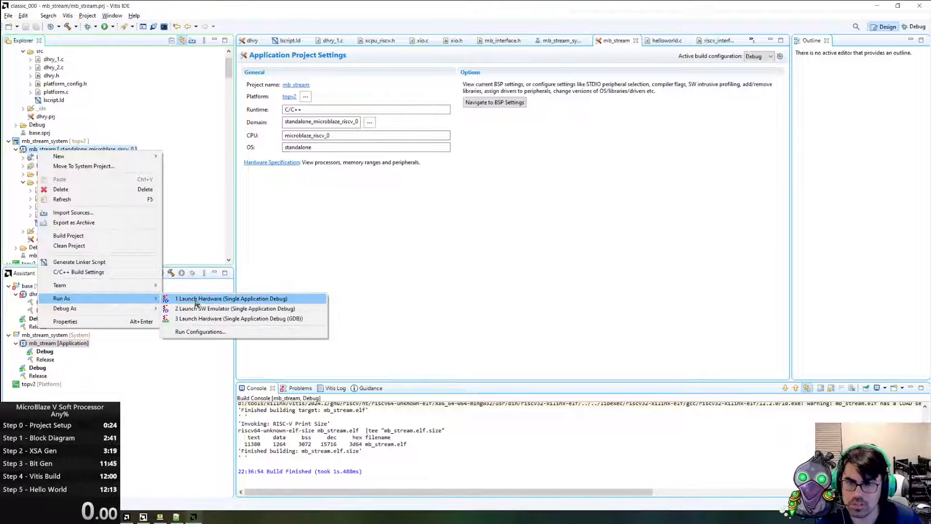
{"action": "left_click", "coordinate": [196, 299]}
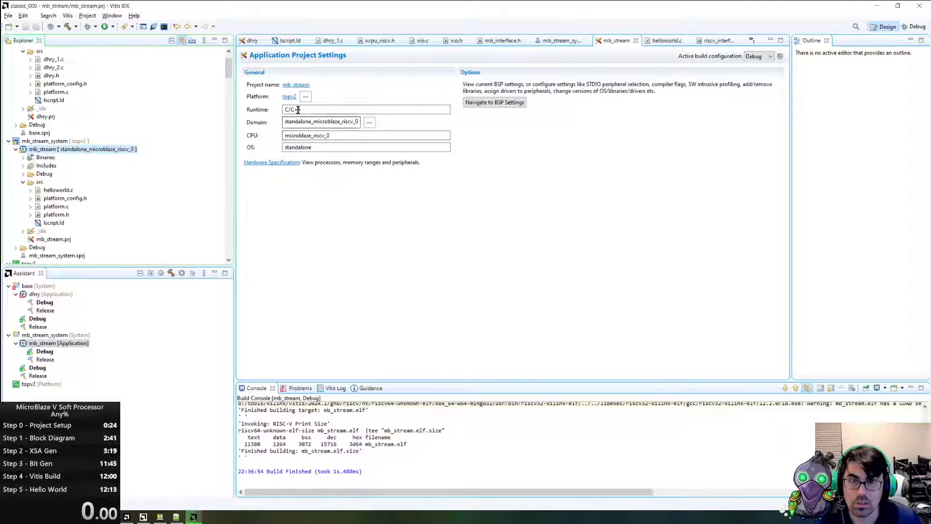
- Open the run configuration Debugger_mb_stream-Default and review its main, application, and target setup settings
{"action": "left_click", "coordinate": [114, 27]}
{"action": "left_click", "coordinate": [130, 60]}
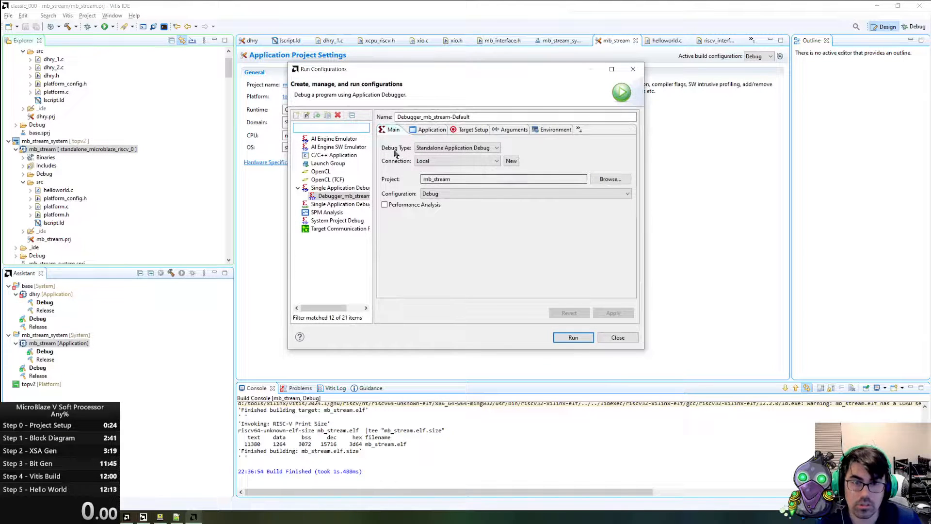
{"action": "left_click", "coordinate": [426, 130]}
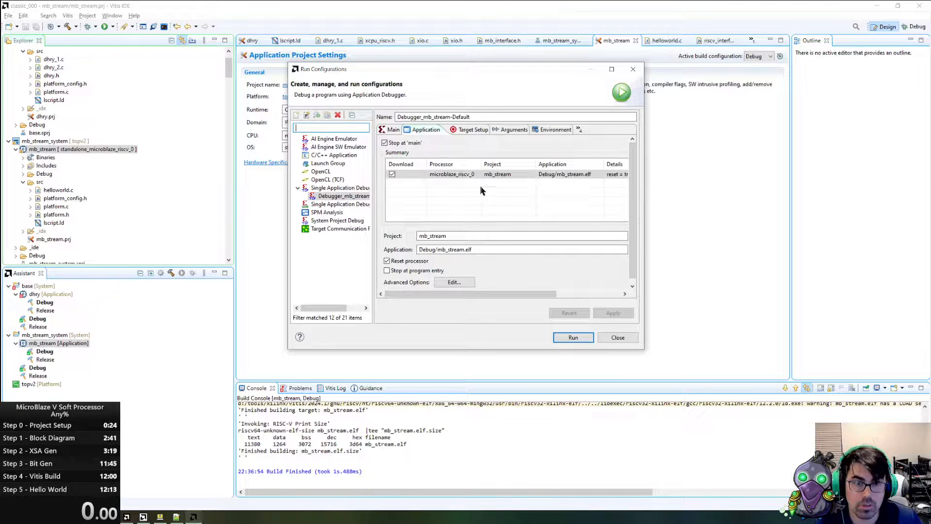
{"action": "left_click", "coordinate": [469, 130]}
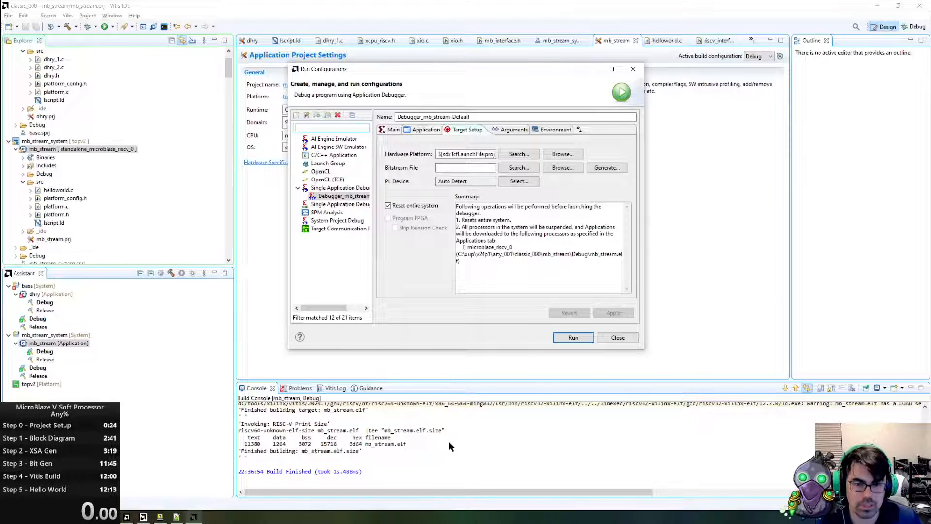
- Check the Tera Term output and the implementation log in Vivado, then return to Vitis and close the run configurations
{"action": "left_click", "coordinate": [161, 516]}
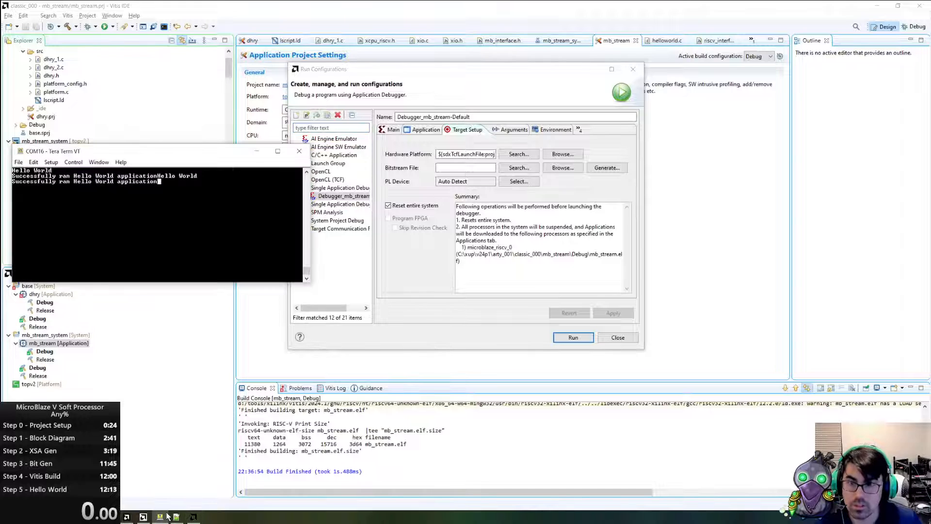
{"action": "left_click", "coordinate": [165, 516]}
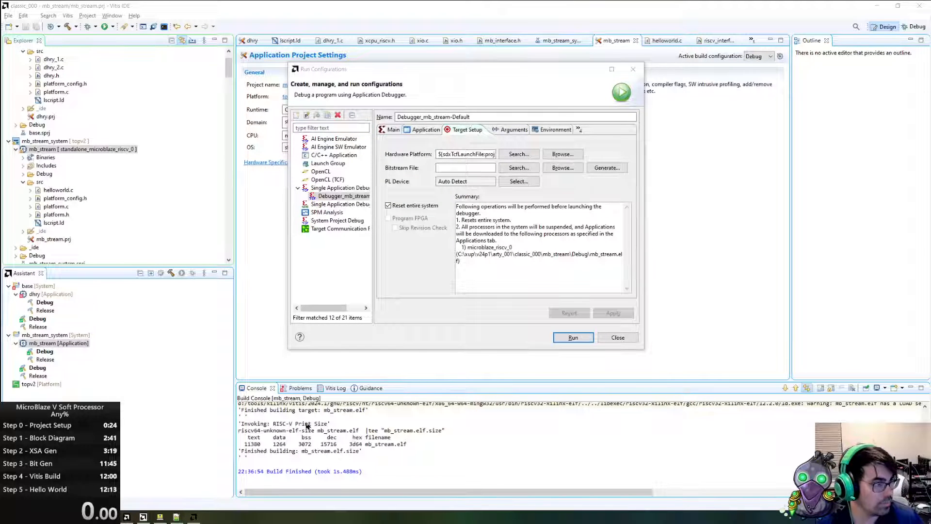
{"action": "key", "text": "alt+Tab"}
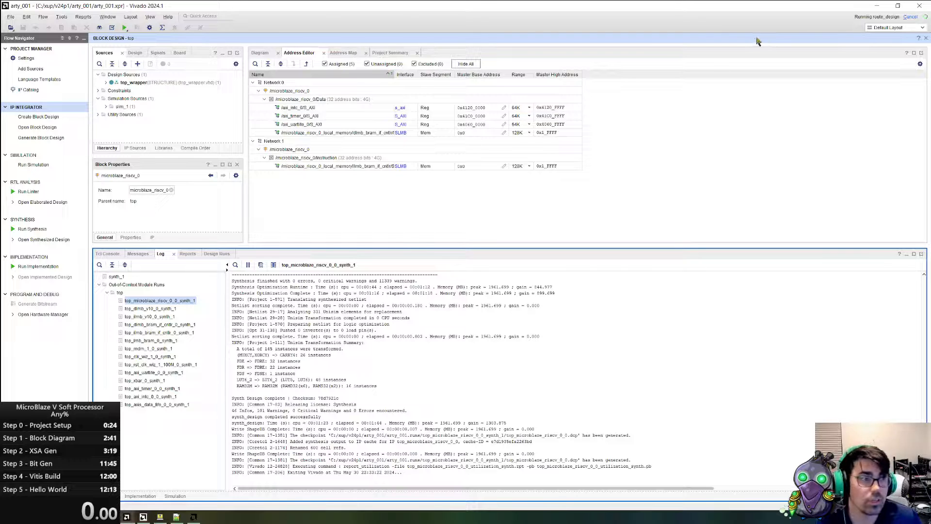
{"action": "left_click", "coordinate": [145, 496]}
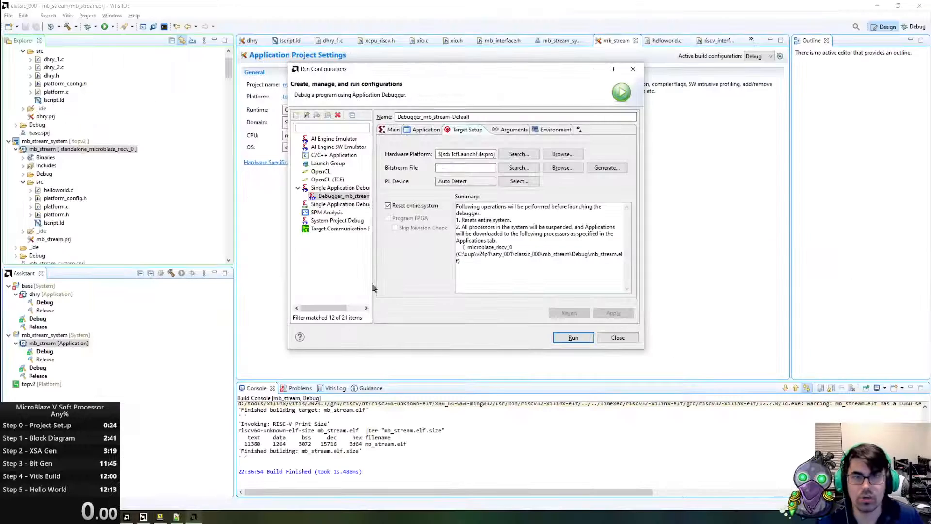
{"action": "left_click", "coordinate": [617, 339]}
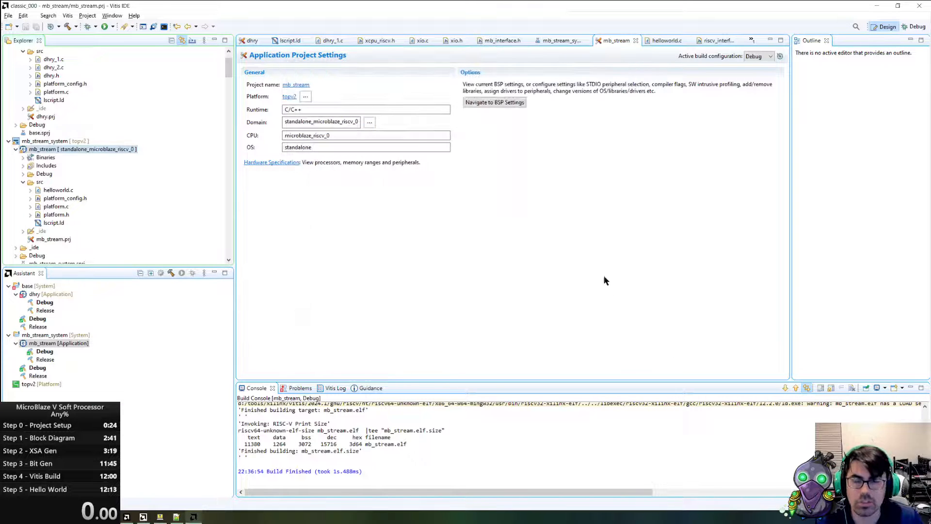
- List the debug targets with the targets command in a maximized XSCT Console, then restore the console's size
{"action": "left_click", "coordinate": [88, 17]}
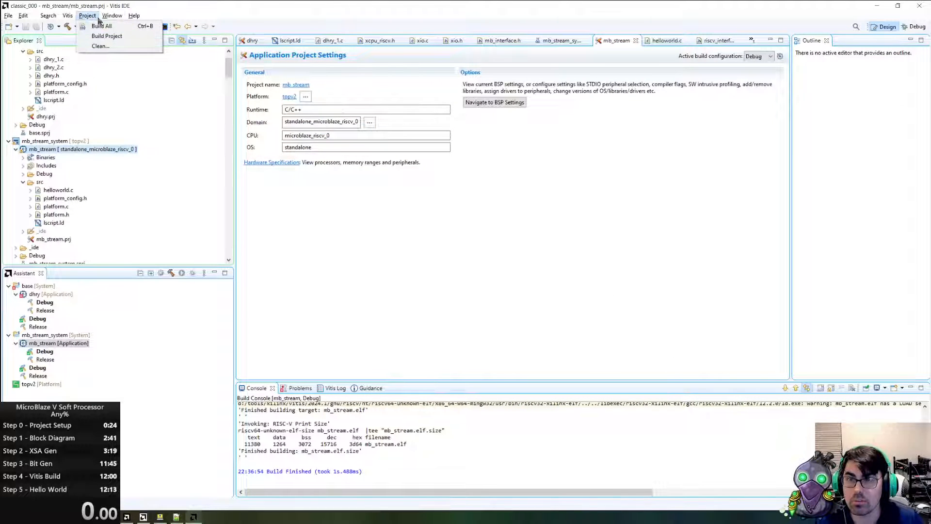
{"action": "left_click", "coordinate": [204, 19]}
{"action": "left_click", "coordinate": [164, 26]}
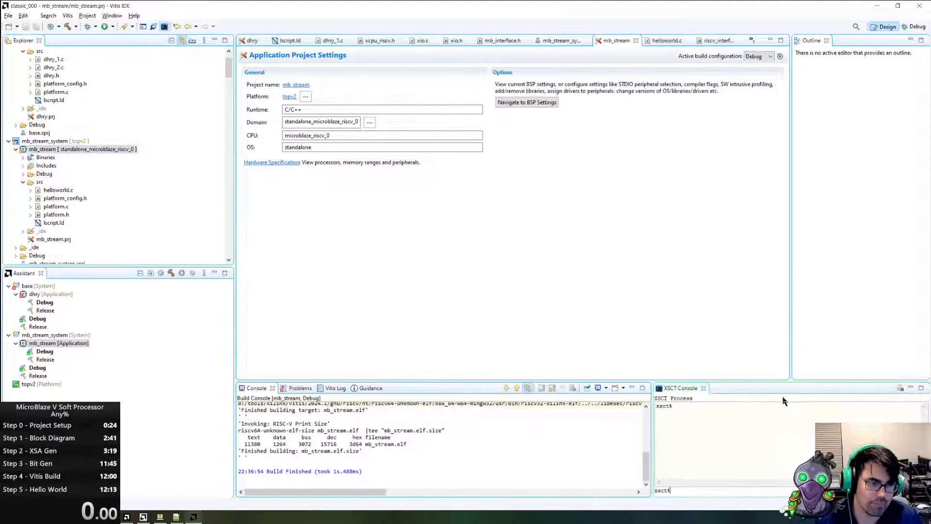
{"action": "double_click", "coordinate": [688, 388]}
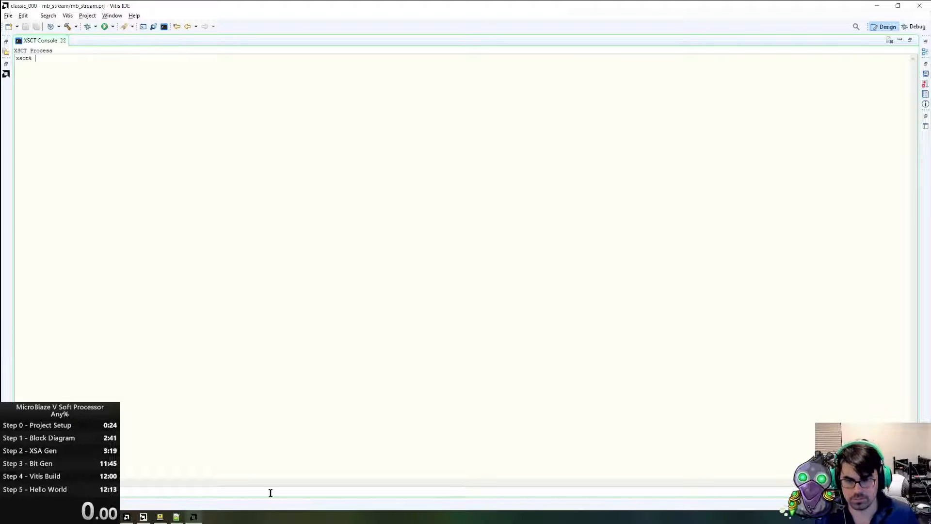
{"action": "type", "text": "targets"}
{"action": "key", "text": "Return"}
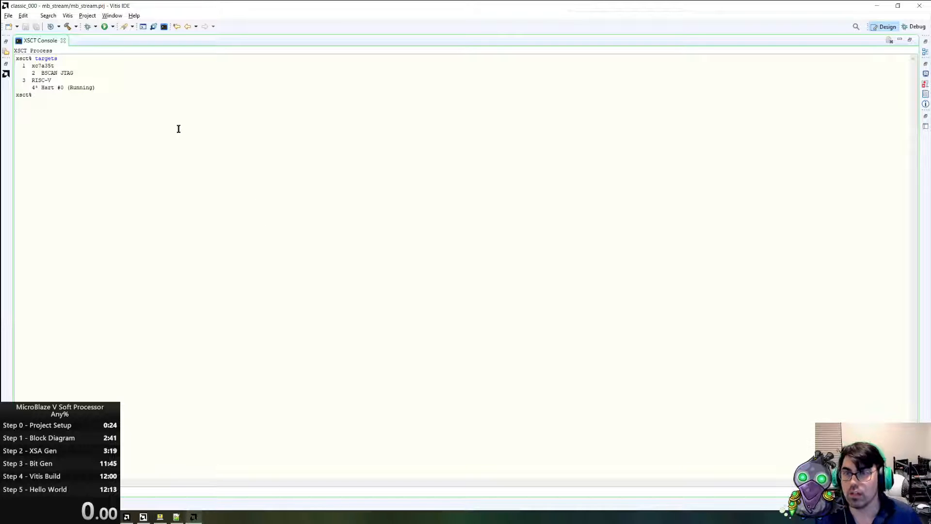
{"action": "left_click_drag", "start_coordinate": [42, 87], "coordinate": [57, 88]}
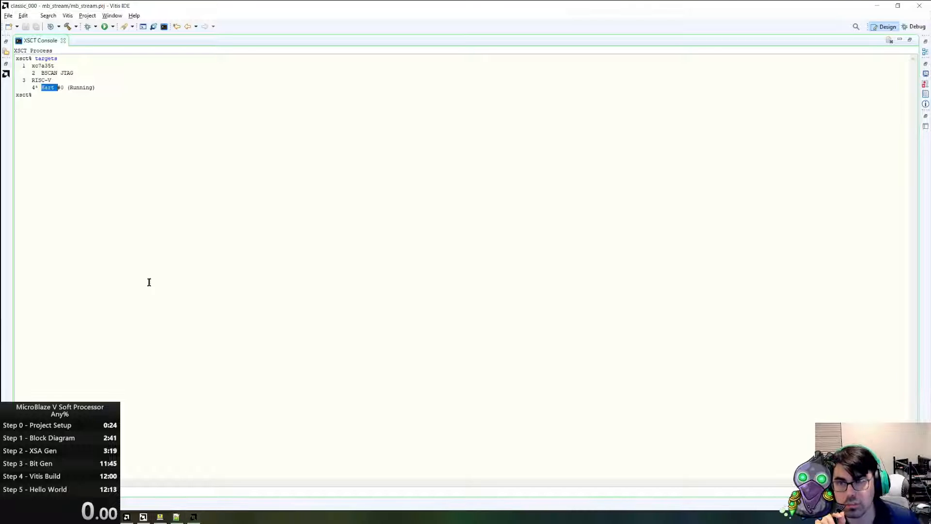
{"action": "double_click", "coordinate": [39, 40]}
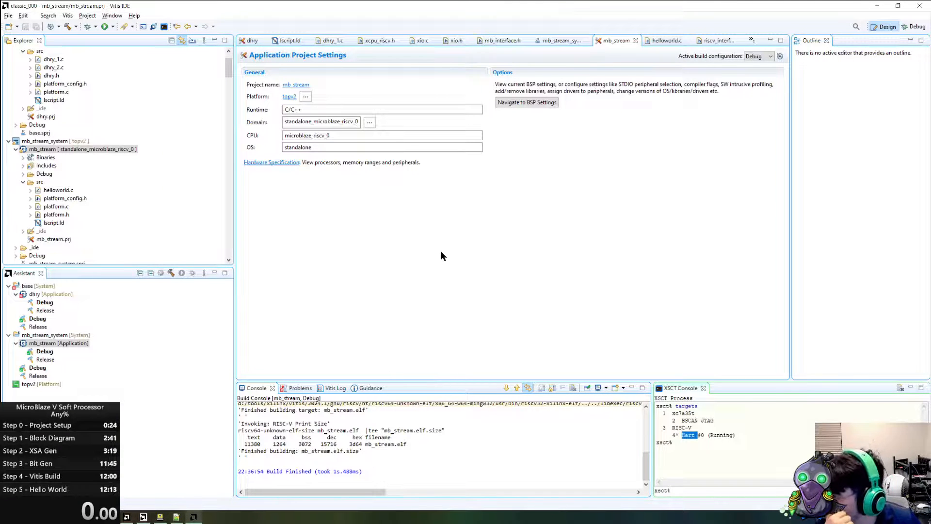
- Check the bitstream generation status in Vivado, postpone the feedback survey, and return to Vitis
{"action": "left_click", "coordinate": [142, 517]}
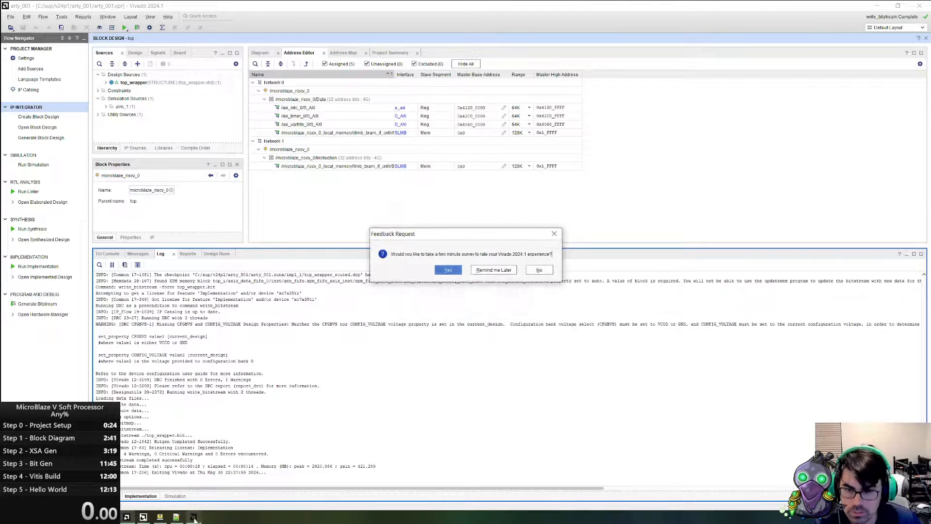
{"action": "left_click", "coordinate": [503, 270]}
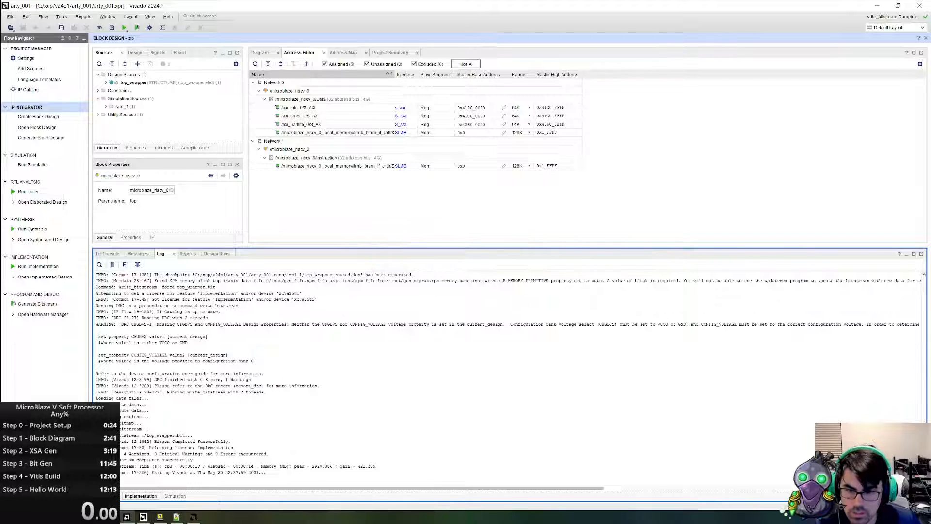
{"action": "left_click", "coordinate": [193, 517]}
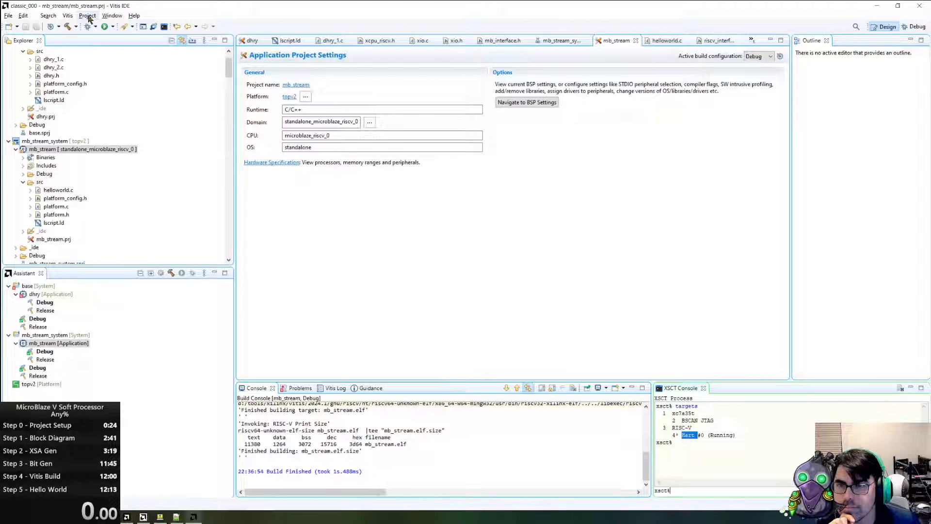
- Review the topv2 platform's available actions and the bitstream settings in Debugger_mb_stream-Default's target setup, leaving both without changes
{"action": "scroll", "coordinate": [119, 115], "scroll_direction": "down", "scroll_amount": 6}
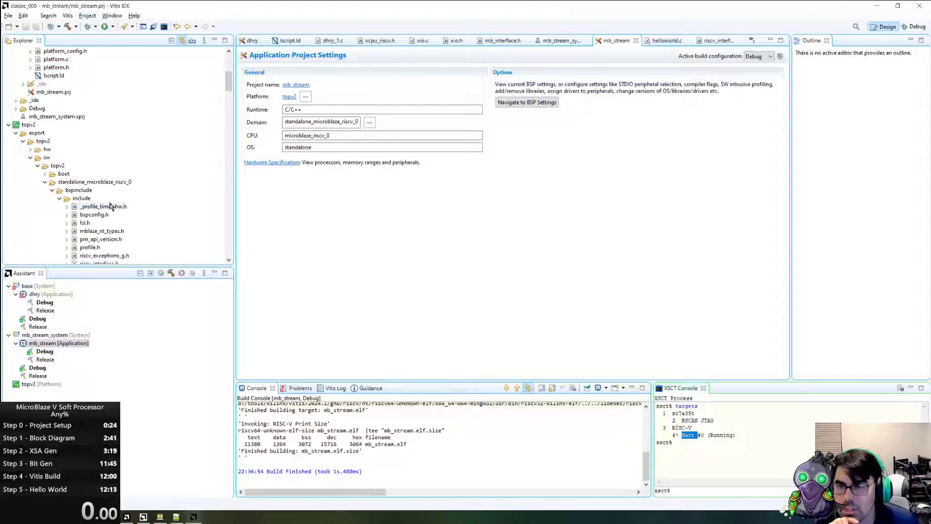
{"action": "left_click", "coordinate": [28, 125]}
{"action": "right_click", "coordinate": [27, 128]}
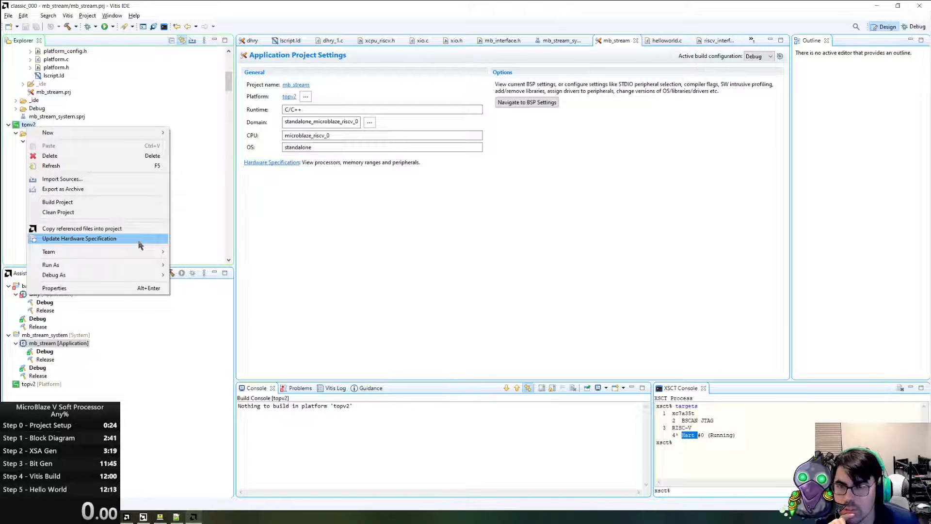
{"action": "left_click", "coordinate": [200, 189]}
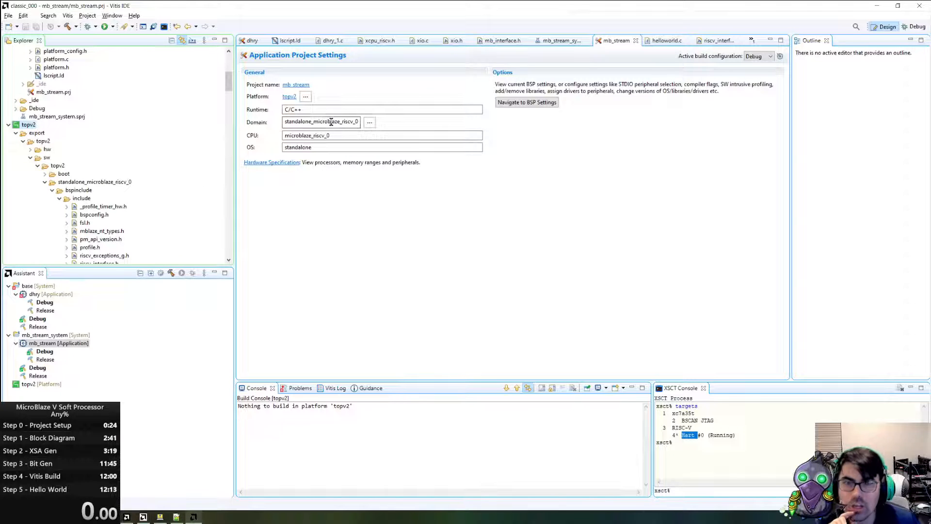
{"action": "left_click", "coordinate": [112, 26]}
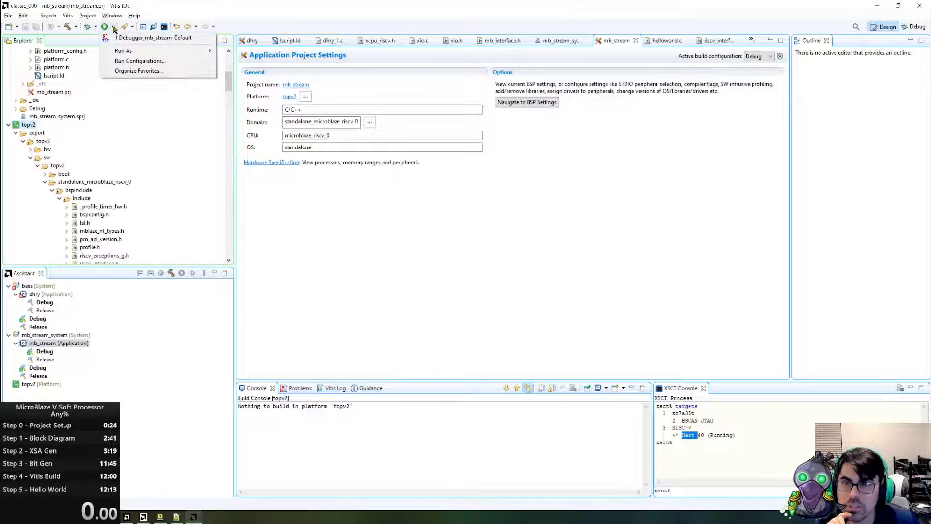
{"action": "left_click", "coordinate": [131, 61]}
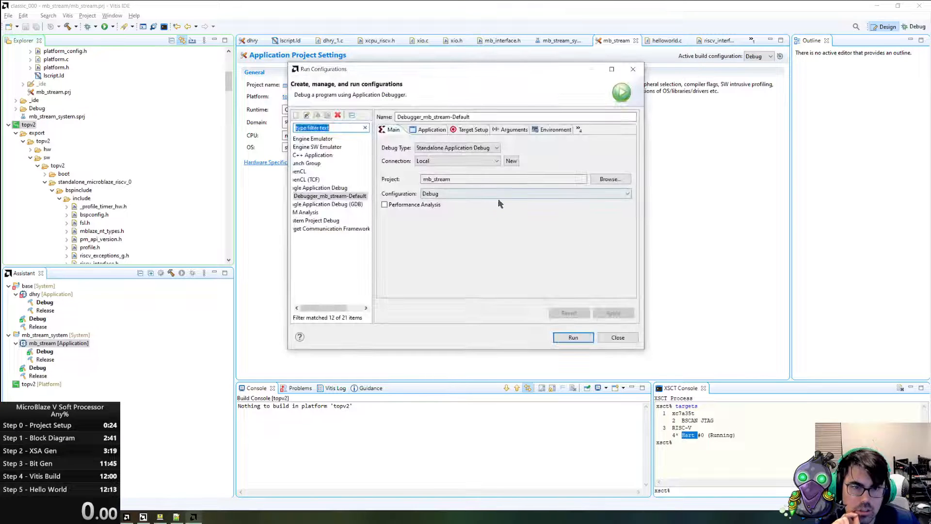
{"action": "left_click", "coordinate": [464, 130]}
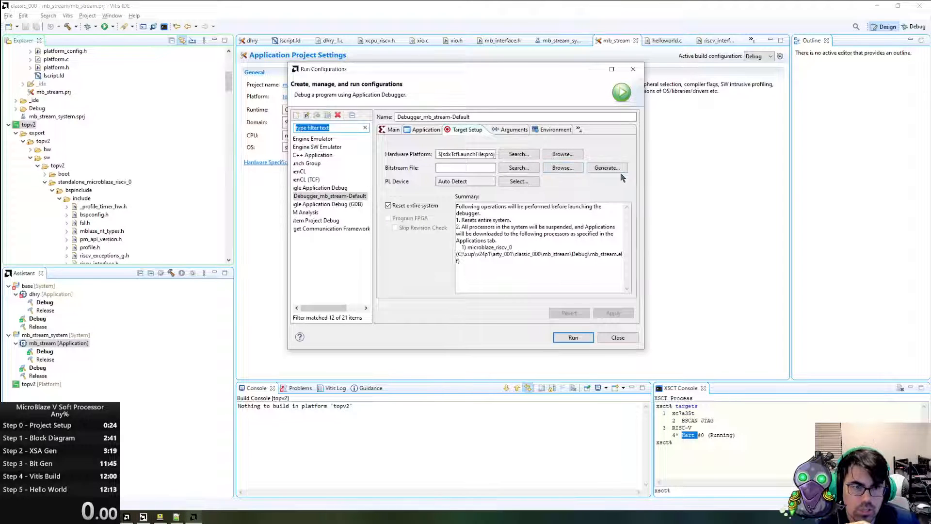
{"action": "left_click", "coordinate": [618, 338]}
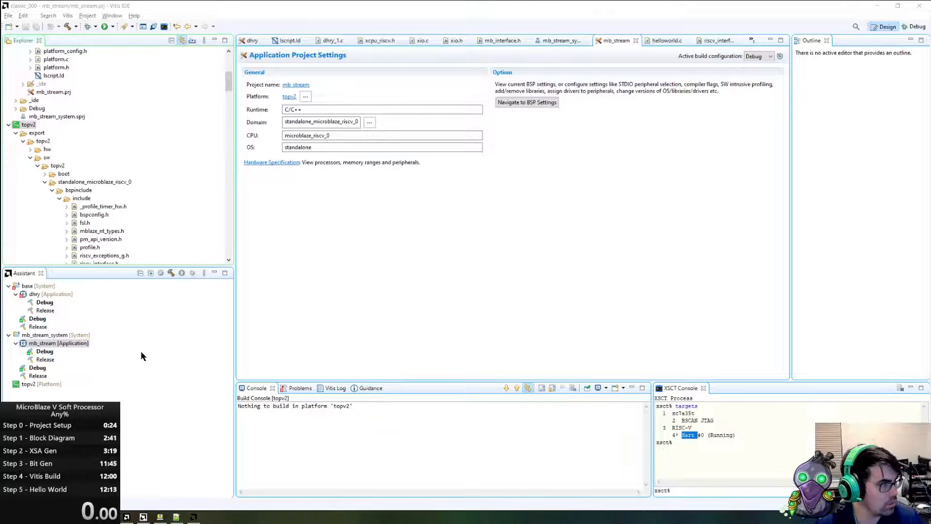
- Switch to Vivado and export the hardware platform with the bitstream included, naming the XSA file topv3
{"action": "key", "text": "alt+Tab"}
{"action": "left_click", "coordinate": [10, 17]}
{"action": "mouse_move", "coordinate": [46, 146]}
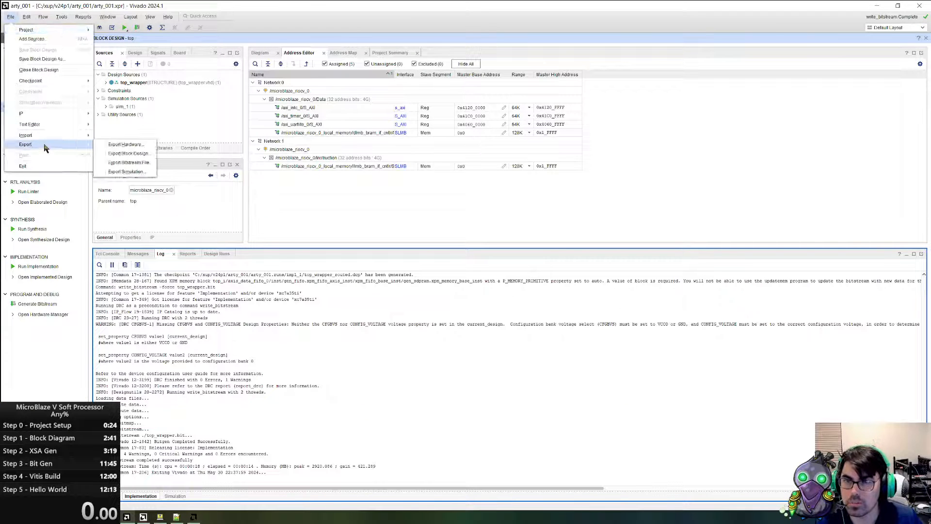
{"action": "left_click", "coordinate": [116, 147]}
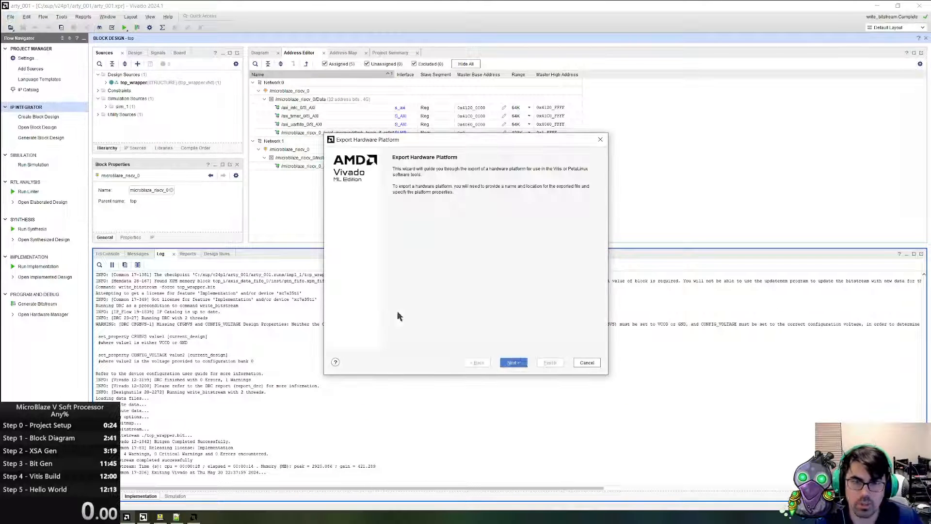
{"action": "left_click", "coordinate": [514, 362]}
{"action": "left_click", "coordinate": [338, 207]}
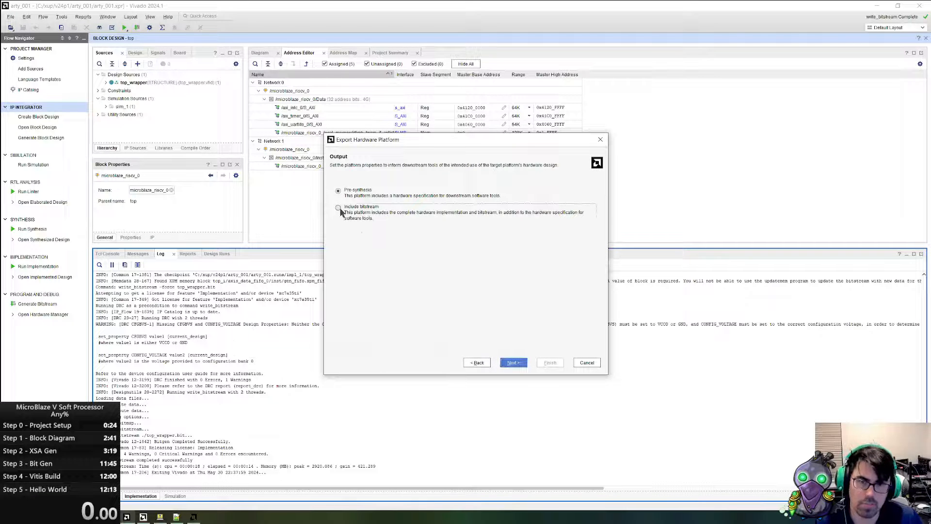
{"action": "left_click", "coordinate": [513, 362]}
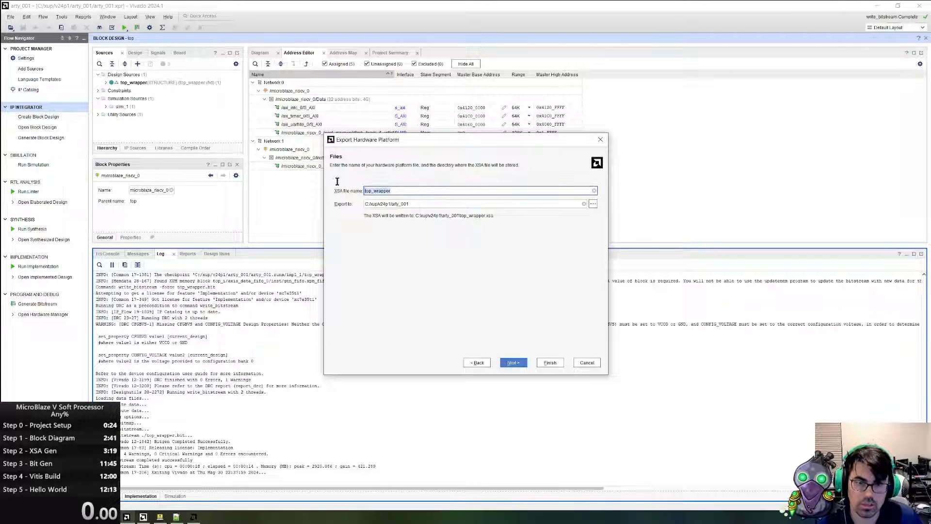
{"action": "type", "text": "topv"}
{"action": "key", "text": "Return"}
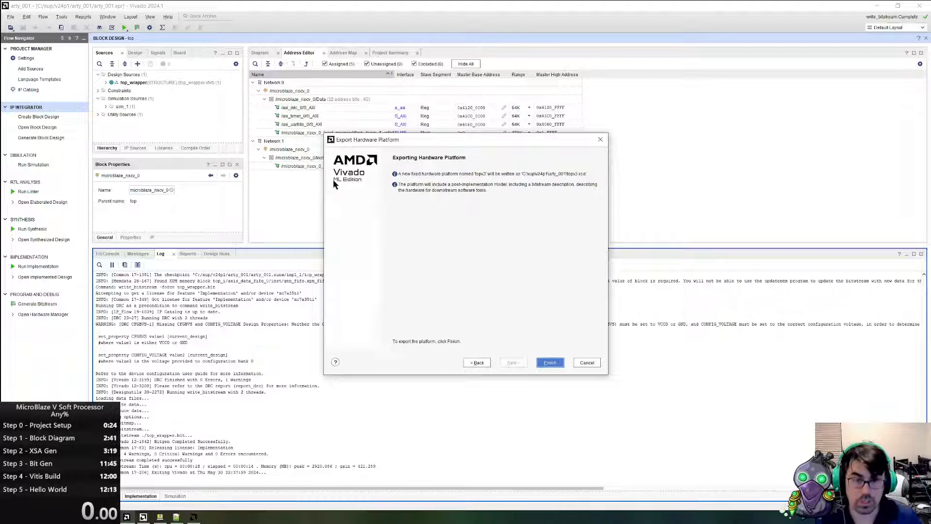
{"action": "key", "text": "Return"}
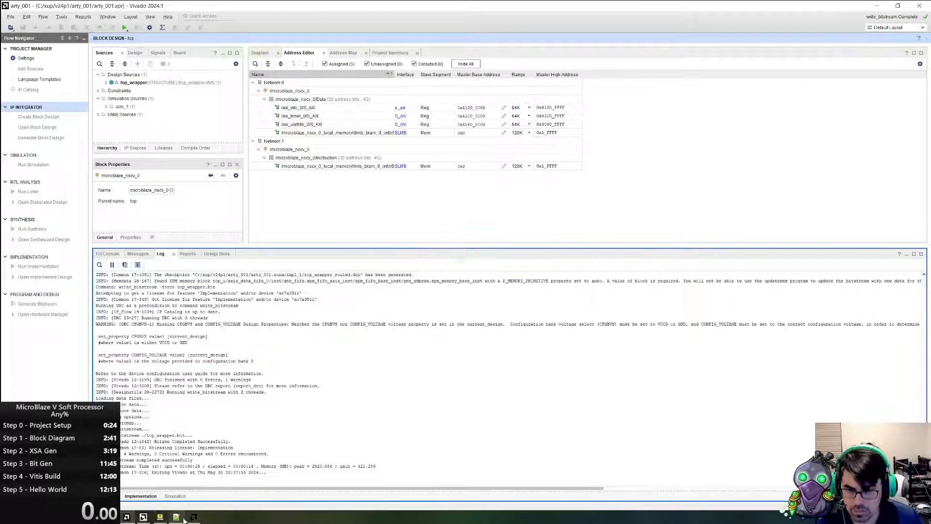
- Switch to Vitis and update the topv2 platform's hardware specification to topv3.xsa
{"action": "left_click", "coordinate": [194, 517]}
{"action": "right_click", "coordinate": [31, 126]}
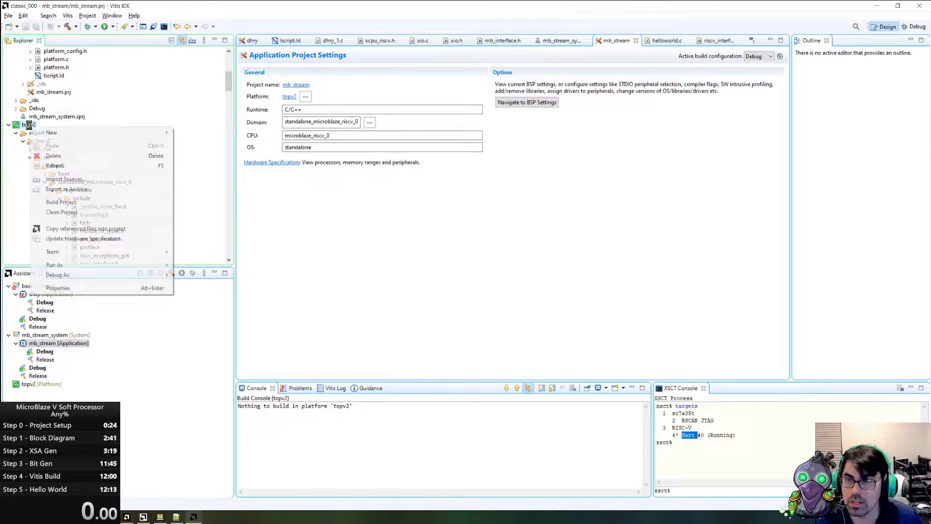
{"action": "left_click", "coordinate": [92, 239]}
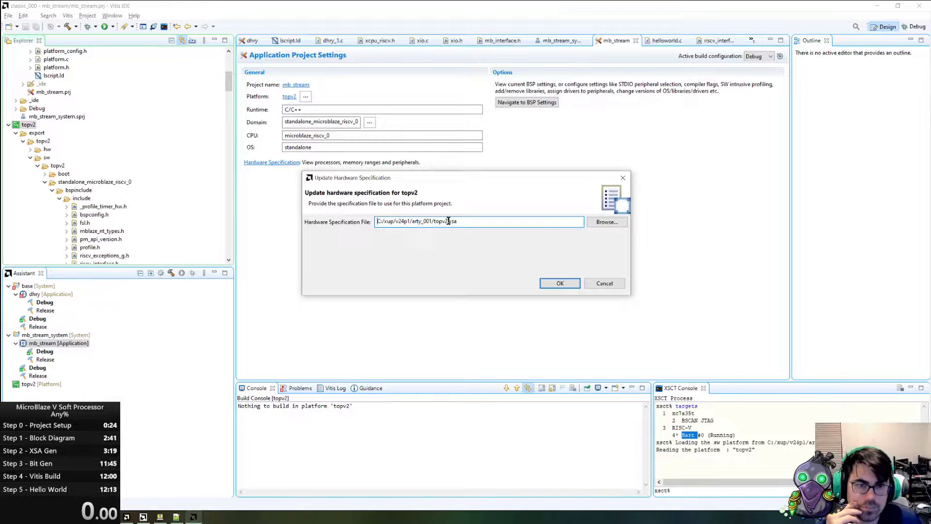
{"action": "key", "text": "Return"}
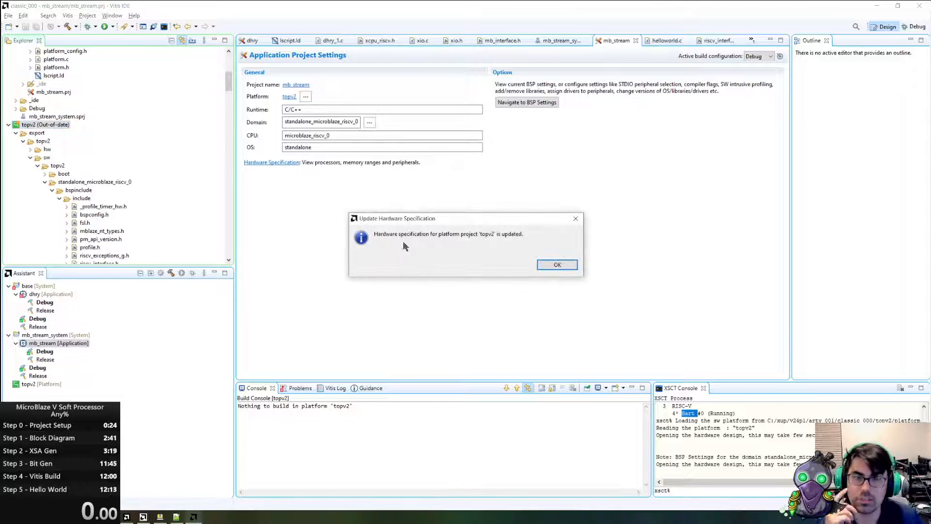
{"action": "left_click", "coordinate": [547, 265]}
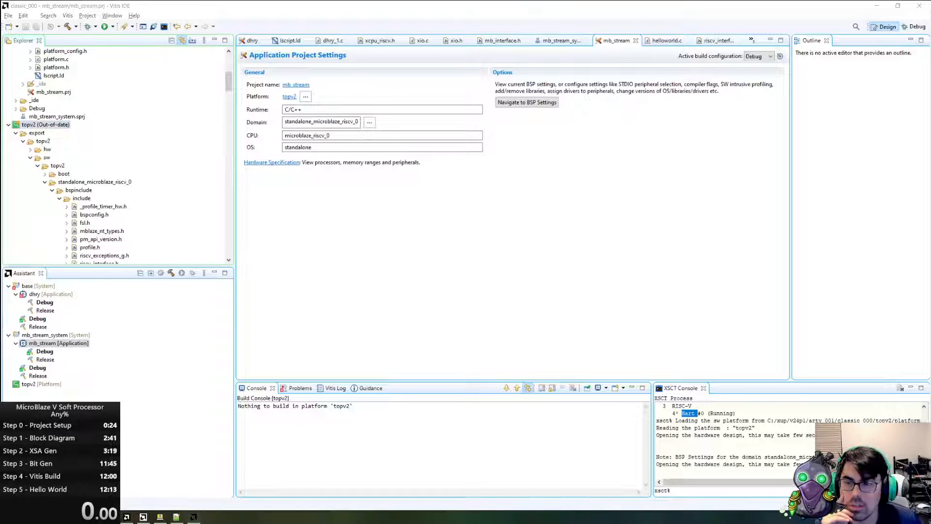
- Build the topv2 platform and expand its hw folder to check the hardware files
{"action": "left_click", "coordinate": [43, 384]}
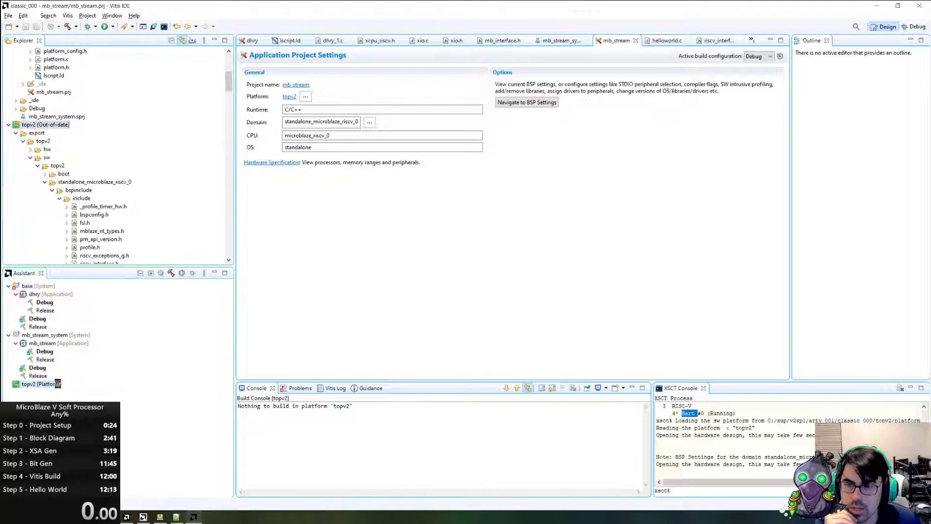
{"action": "left_click", "coordinate": [180, 273]}
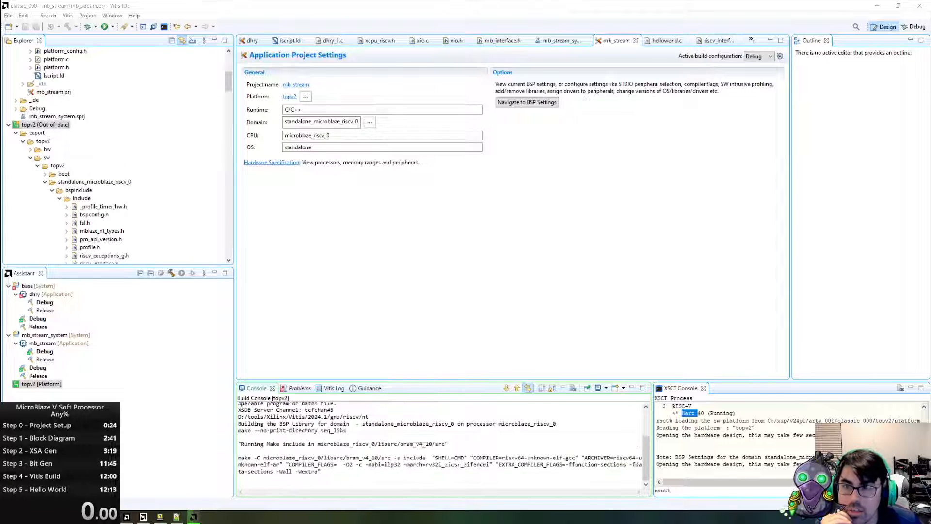
{"action": "left_click", "coordinate": [30, 151]}
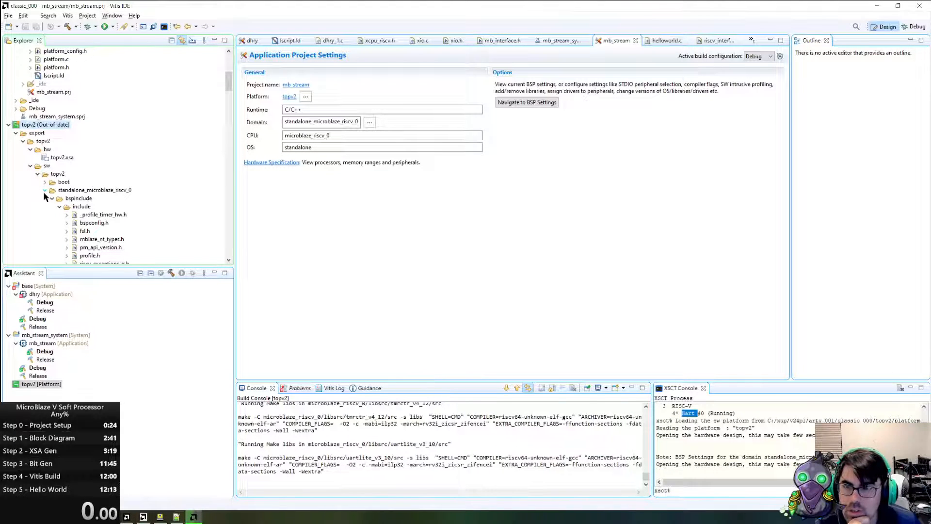
{"action": "left_click", "coordinate": [23, 141]}
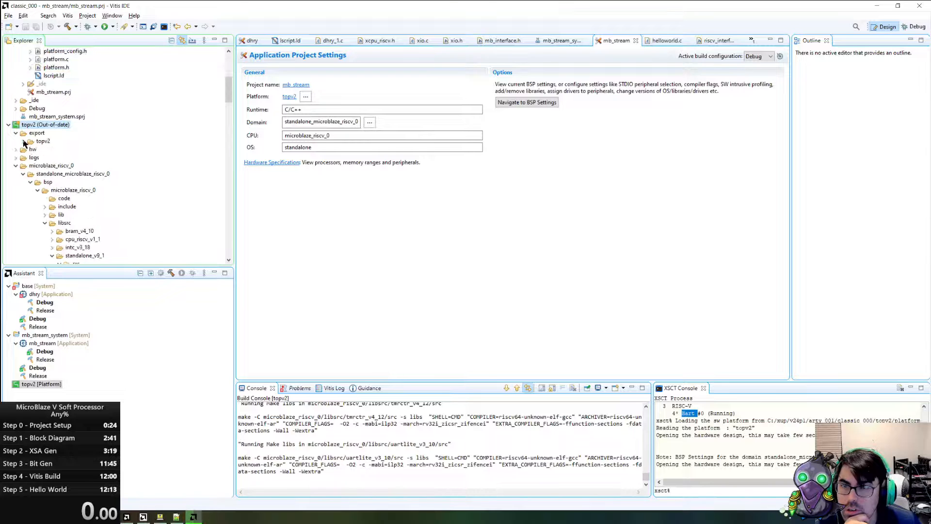
{"action": "left_click", "coordinate": [16, 149]}
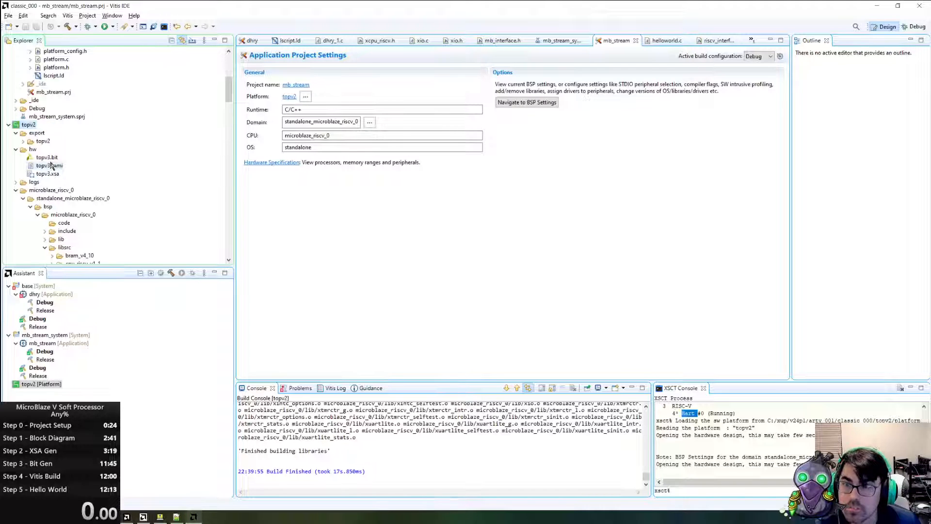
- Set the bitstream file in Debugger_mb_stream-Default's target setup to topv3.bit and apply the change
{"action": "left_click", "coordinate": [112, 27]}
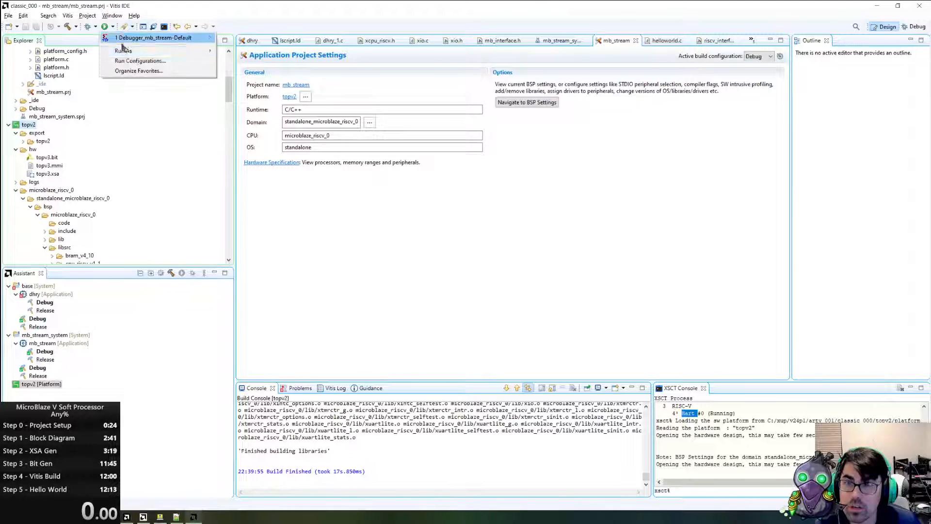
{"action": "left_click", "coordinate": [142, 61]}
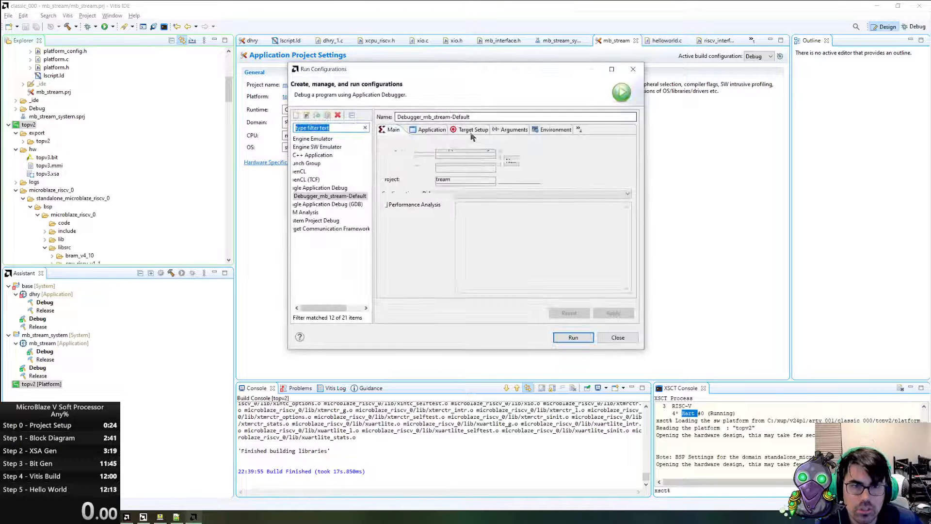
{"action": "left_click", "coordinate": [520, 167]}
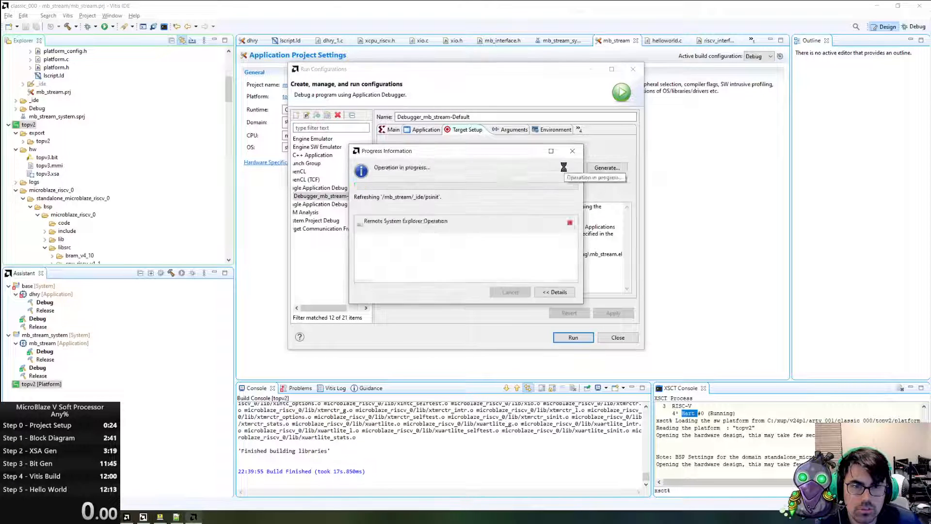
{"action": "left_click", "coordinate": [474, 274]}
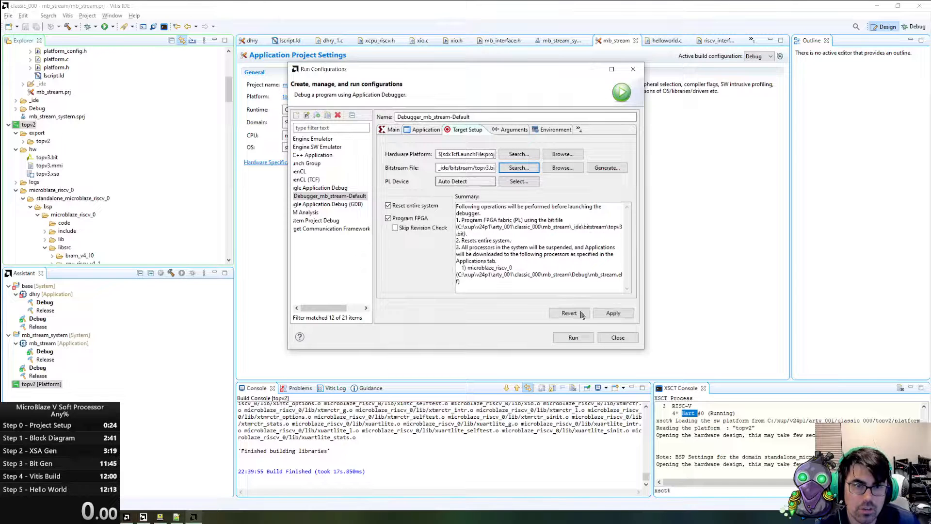
{"action": "left_click", "coordinate": [613, 313]}
- Run Debugger_mb_stream-Default, bring up the COM16 Tera Term window, and relaunch the active session
{"action": "left_click", "coordinate": [573, 341]}
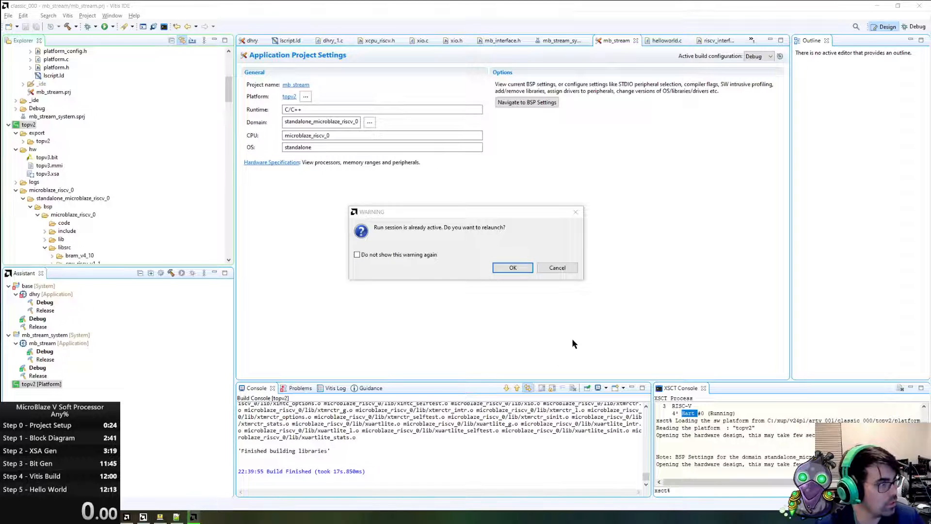
{"action": "key", "text": "alt+Tab"}
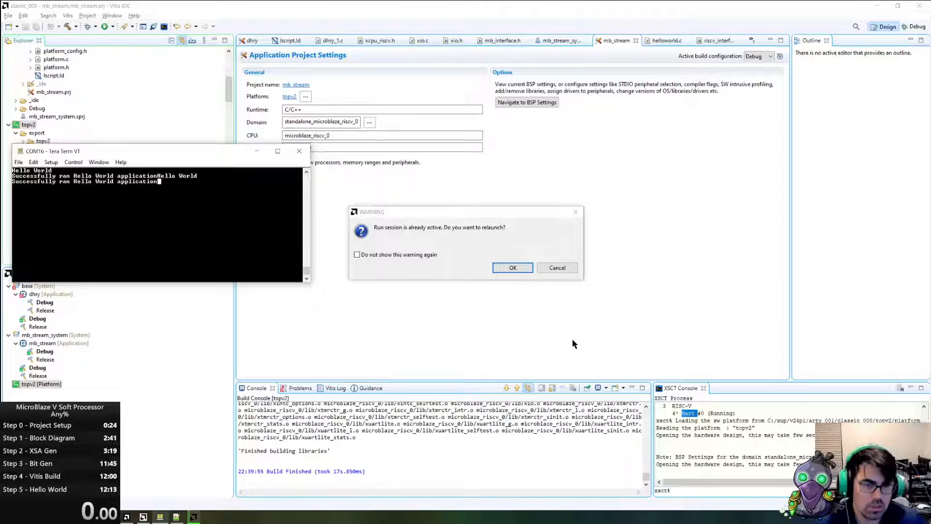
{"action": "left_click", "coordinate": [512, 267]}
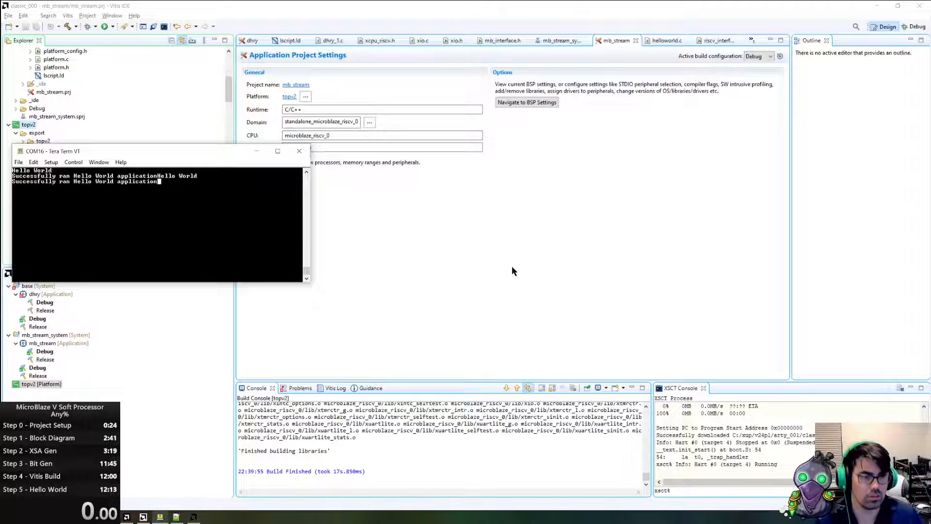
{"action": "left_click", "coordinate": [718, 491]}
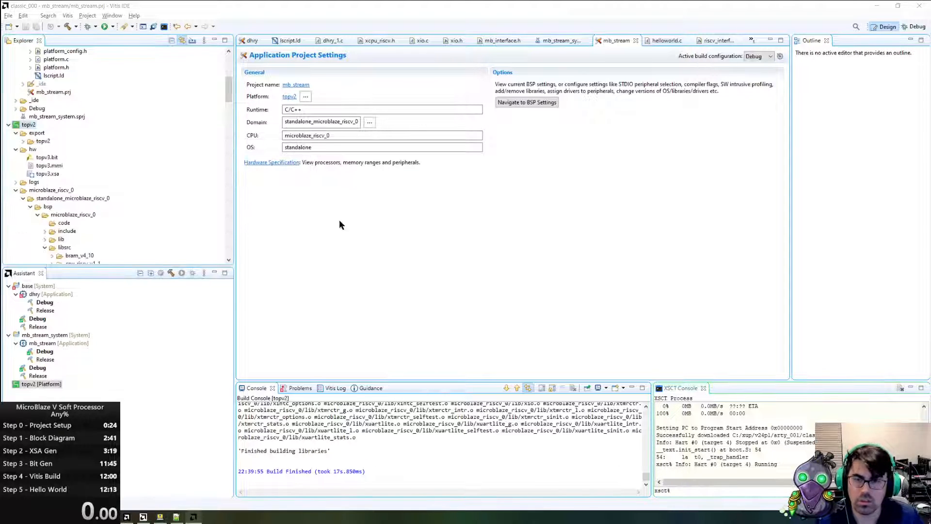
- Switch to the COM16 Tera Term window and clear its buffer
{"action": "key", "text": "alt+Tab"}
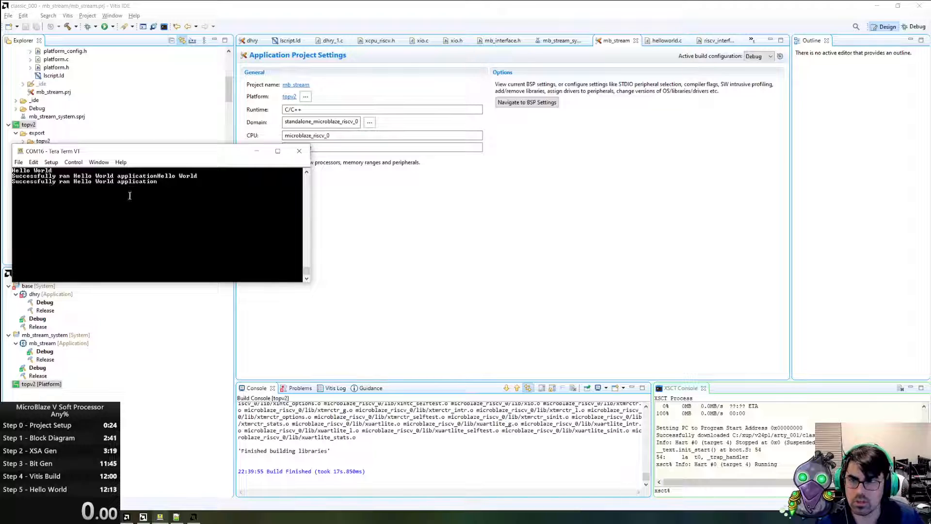
{"action": "left_click", "coordinate": [51, 162]}
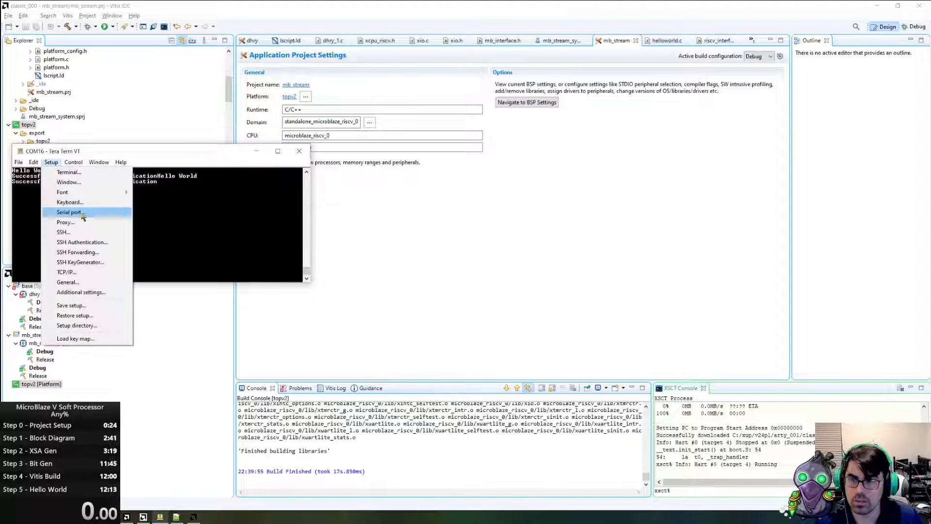
{"action": "left_click", "coordinate": [73, 162]}
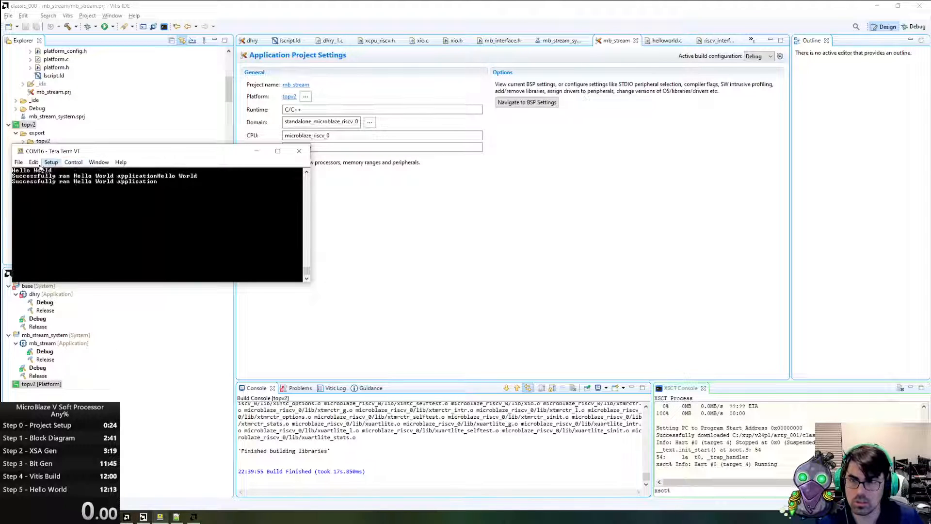
{"action": "left_click", "coordinate": [33, 162]}
{"action": "left_click", "coordinate": [57, 218]}
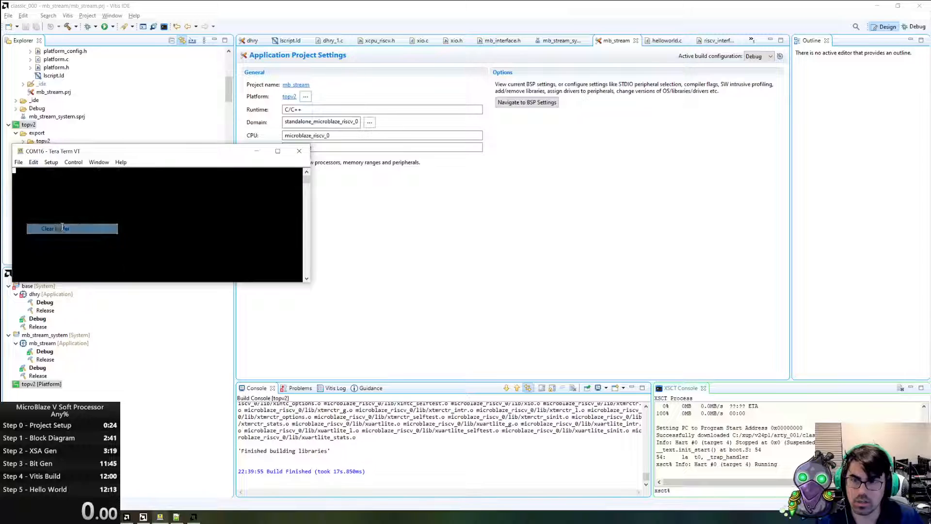
- Relaunch mb_stream, check the COM16 terminal for output, and move its window over the project settings
{"action": "left_click", "coordinate": [105, 27]}
{"action": "left_click", "coordinate": [512, 268]}
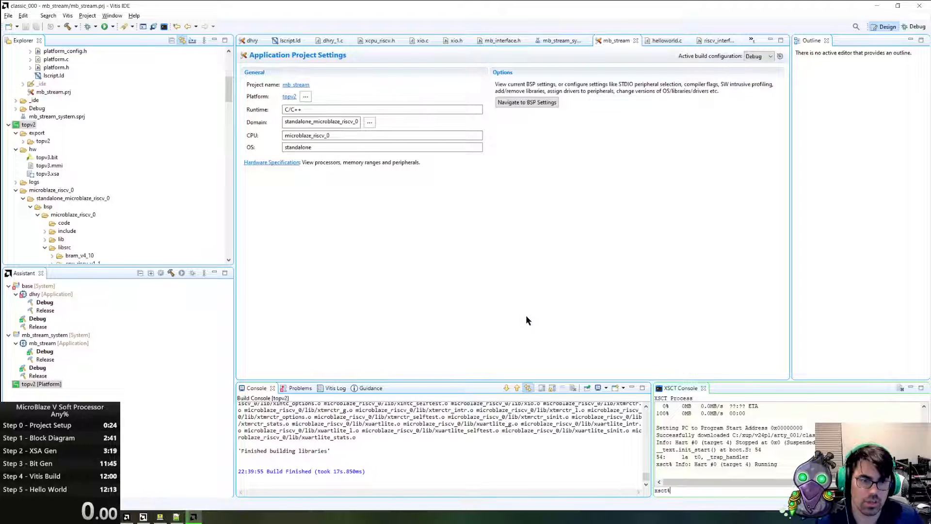
{"action": "key", "text": "alt+Tab"}
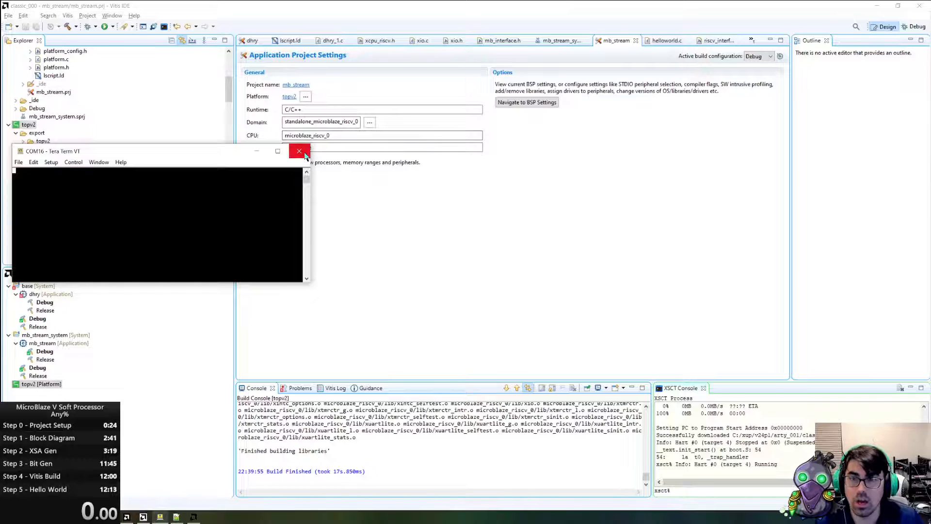
{"action": "left_click_drag", "start_coordinate": [153, 156], "coordinate": [558, 156]}
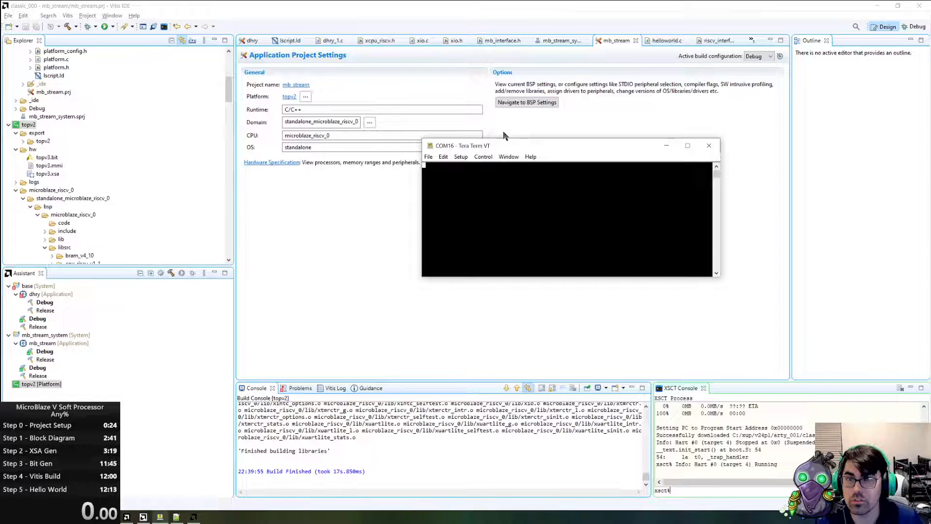
- Launch Debugger_mb_stream-Default in debug mode and step over the init_platform code until main's putfsl(0xDEAFBEEF,0) line
{"action": "left_click", "coordinate": [96, 26]}
{"action": "left_click", "coordinate": [114, 38]}
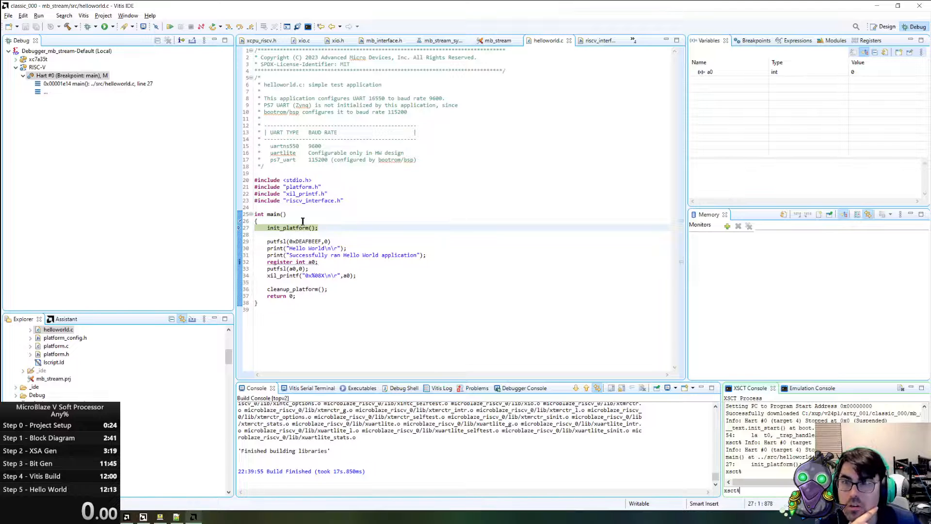
{"action": "left_click", "coordinate": [238, 28]}
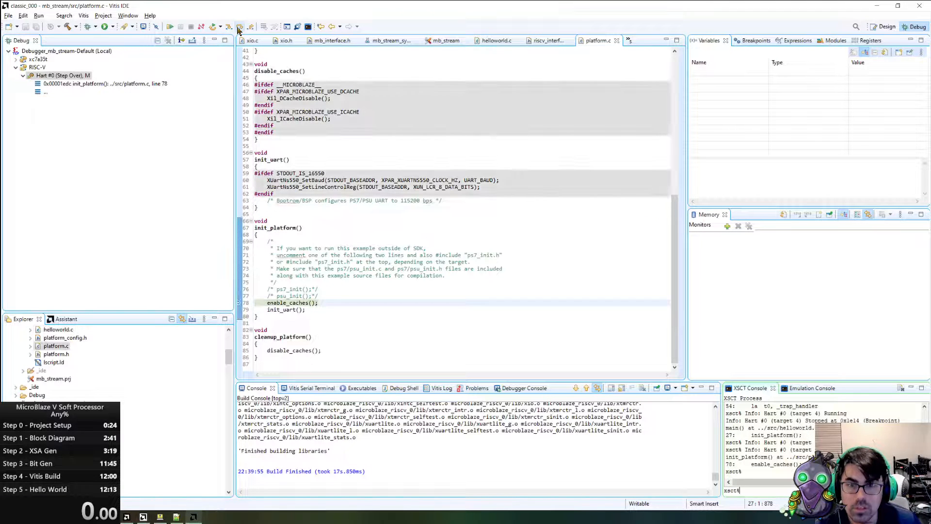
{"action": "left_click", "coordinate": [238, 29]}
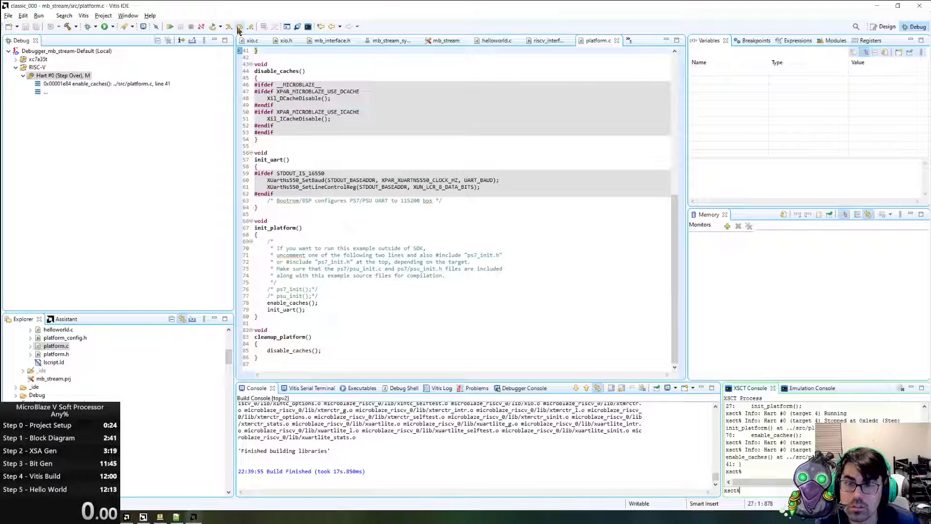
{"action": "left_click", "coordinate": [238, 29]}
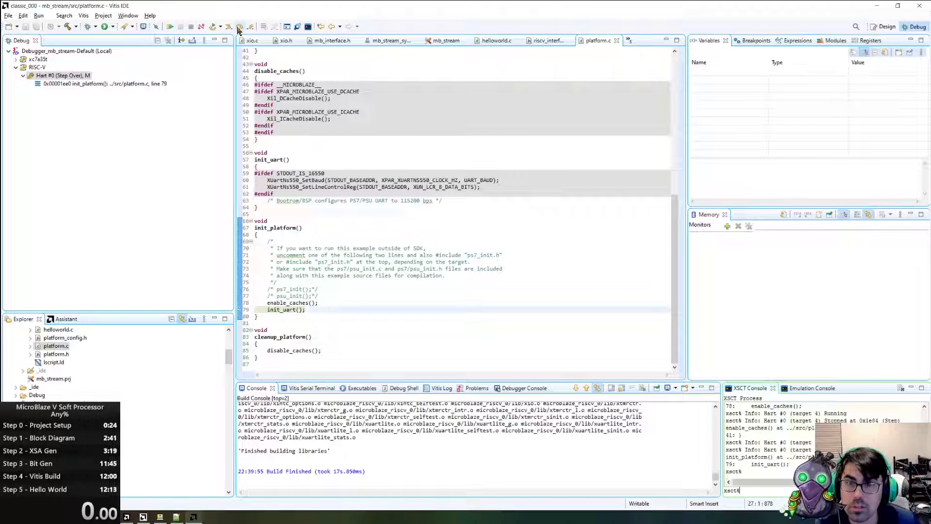
{"action": "left_click", "coordinate": [238, 29]}
{"action": "left_click", "coordinate": [238, 29]}
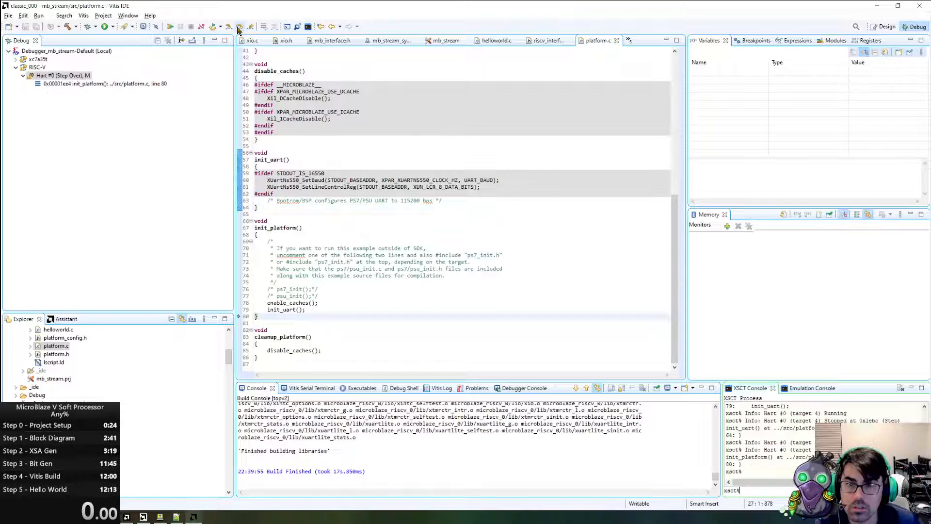
{"action": "left_click", "coordinate": [238, 30]}
- Step over the first putfsl call and the following crt0.S lines, and examine the disassembly around deregister_tm_clones
{"action": "left_click", "coordinate": [238, 29]}
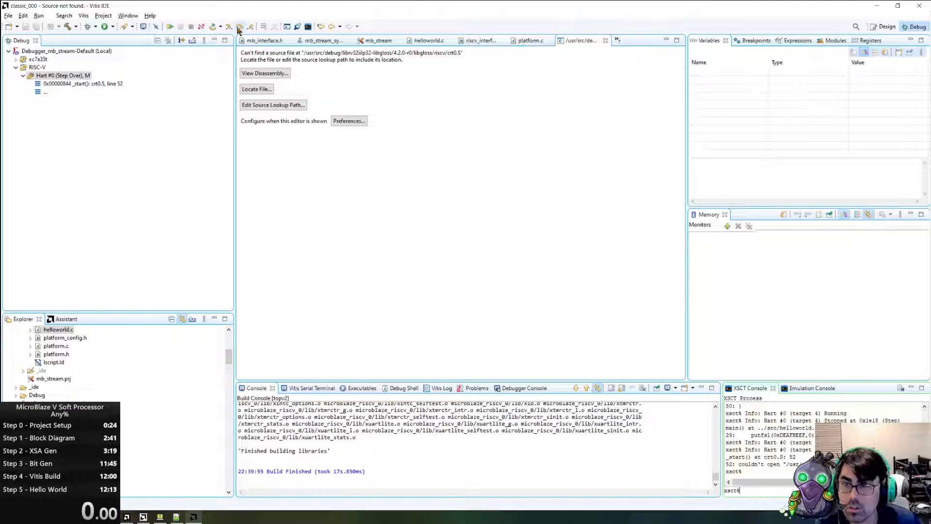
{"action": "left_click", "coordinate": [238, 29]}
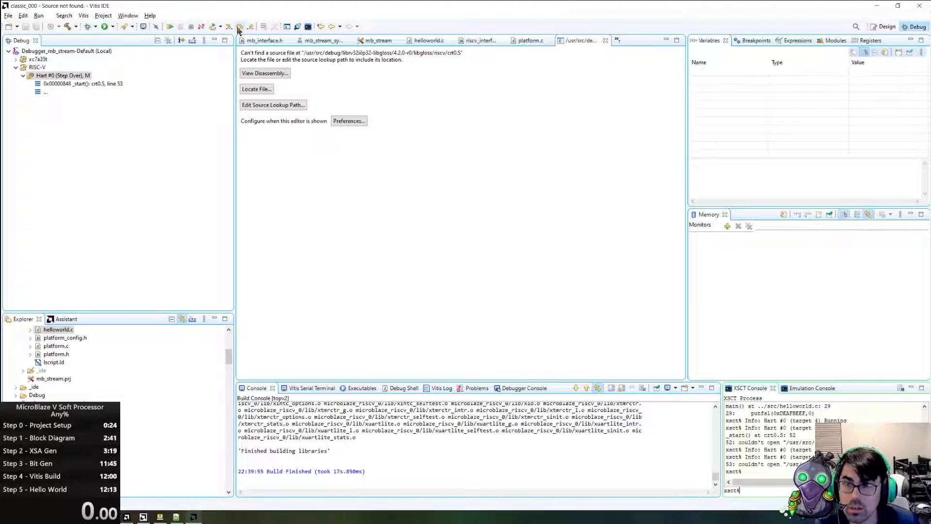
{"action": "left_click", "coordinate": [238, 30]}
{"action": "left_click", "coordinate": [238, 30]}
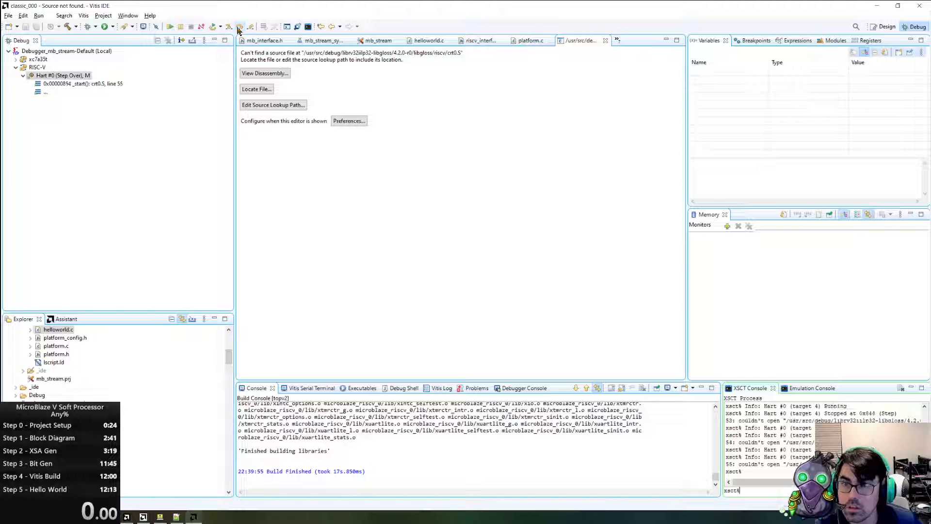
{"action": "left_click", "coordinate": [238, 30]}
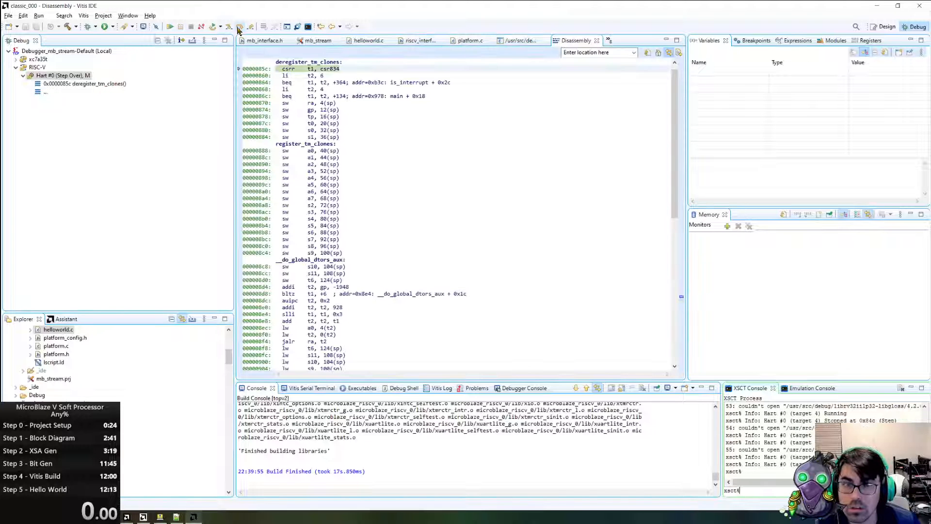
{"action": "scroll", "coordinate": [339, 171], "scroll_direction": "up", "scroll_amount": 6}
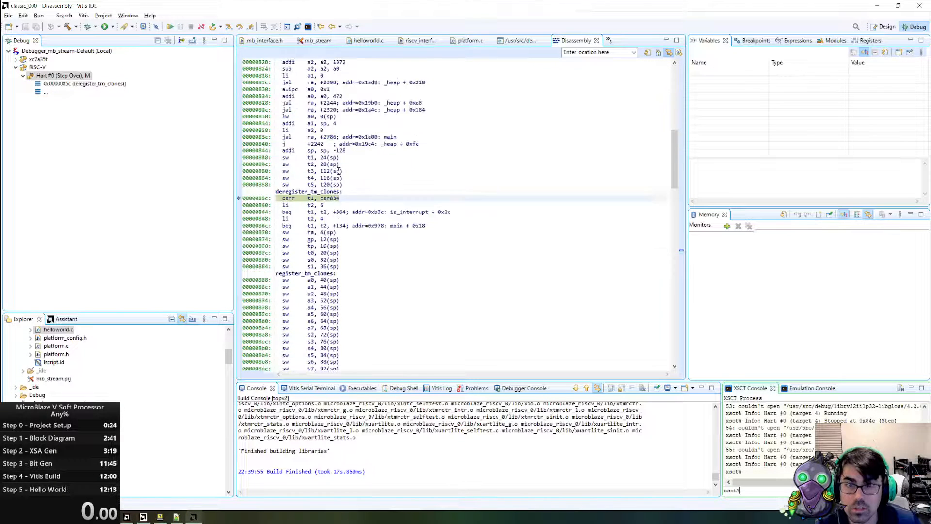
{"action": "scroll", "coordinate": [339, 174], "scroll_direction": "up", "scroll_amount": 5}
{"action": "scroll", "coordinate": [332, 224], "scroll_direction": "down", "scroll_amount": 4}
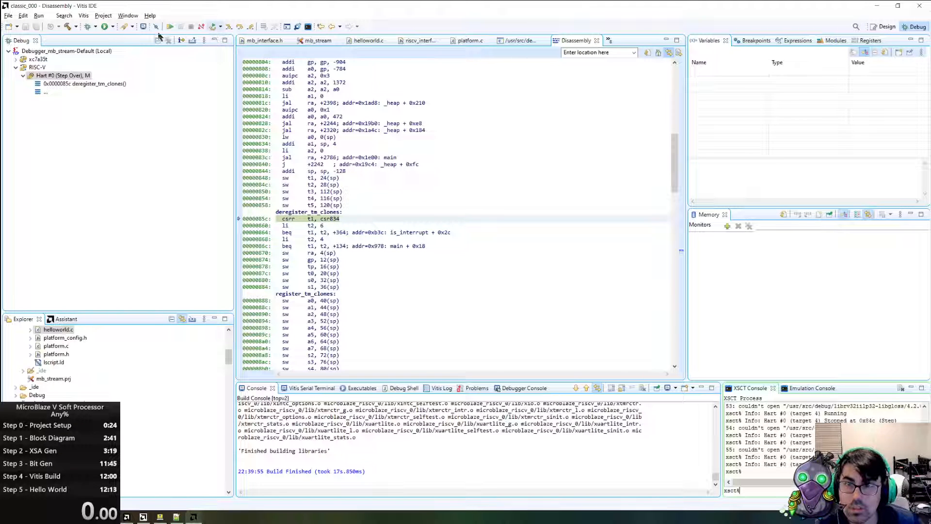
- Step over the disassembled instructions from deregister_tm_clones through register_tm_clones and __do_global_dtors_aux to the end of frame_dummy
{"action": "left_click", "coordinate": [239, 28]}
{"action": "left_click", "coordinate": [239, 29]}
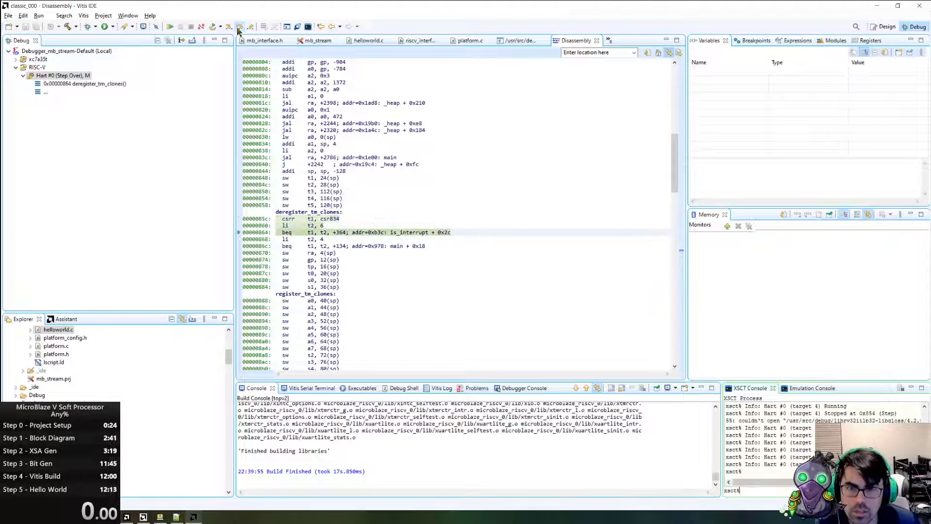
{"action": "left_click", "coordinate": [239, 27]}
{"action": "left_click", "coordinate": [239, 27]}
{"action": "left_click", "coordinate": [239, 27]}
{"action": "left_click", "coordinate": [239, 27]}
{"action": "left_click", "coordinate": [239, 27]}
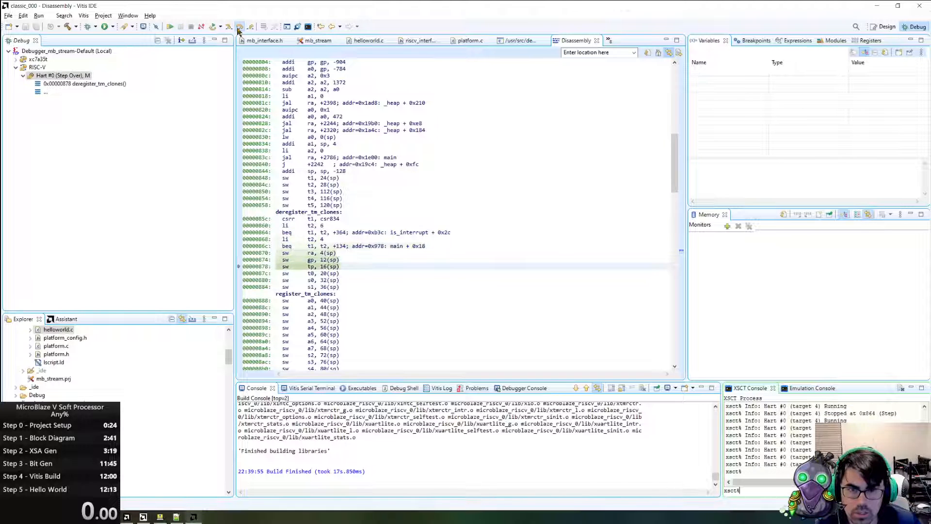
{"action": "left_click", "coordinate": [239, 27]}
{"action": "left_click", "coordinate": [239, 27]}
{"action": "left_click", "coordinate": [239, 28]}
{"action": "left_click", "coordinate": [239, 27]}
{"action": "left_click", "coordinate": [239, 27]}
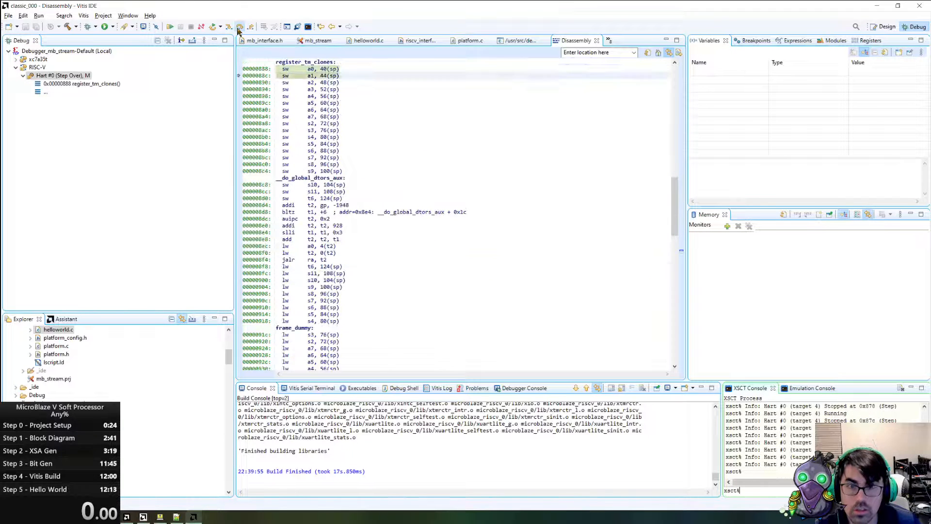
{"action": "left_click", "coordinate": [239, 27]}
{"action": "left_click", "coordinate": [239, 27]}
{"action": "left_click", "coordinate": [239, 28]}
{"action": "left_click", "coordinate": [239, 27]}
{"action": "left_click", "coordinate": [239, 27]}
{"action": "left_click", "coordinate": [239, 27]}
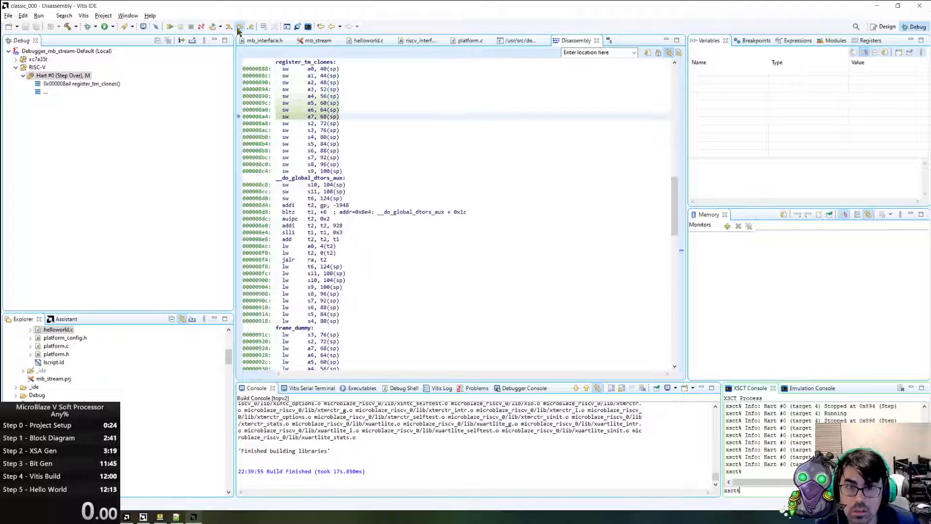
{"action": "left_click", "coordinate": [239, 27]}
{"action": "left_click", "coordinate": [239, 27]}
{"action": "left_click", "coordinate": [239, 27]}
{"action": "left_click", "coordinate": [239, 27]}
{"action": "left_click", "coordinate": [239, 27]}
{"action": "left_click", "coordinate": [239, 27]}
{"action": "left_click", "coordinate": [239, 27]}
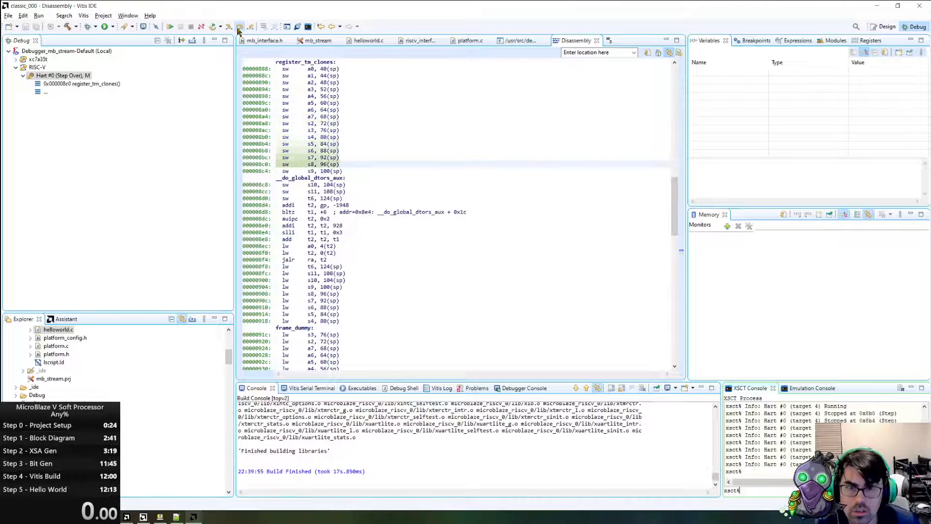
{"action": "left_click", "coordinate": [239, 28]}
{"action": "left_click", "coordinate": [239, 28]}
{"action": "left_click", "coordinate": [239, 27]}
{"action": "left_click", "coordinate": [239, 28]}
{"action": "left_click", "coordinate": [239, 28]}
{"action": "left_click", "coordinate": [239, 27]}
{"action": "left_click", "coordinate": [239, 27]}
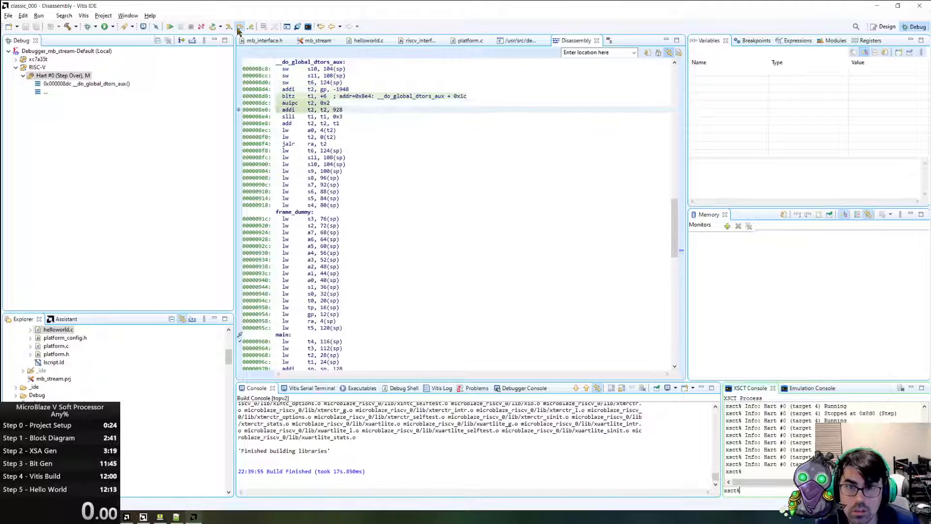
{"action": "left_click", "coordinate": [239, 27]}
{"action": "left_click", "coordinate": [239, 27]}
{"action": "left_click", "coordinate": [239, 27]}
{"action": "left_click", "coordinate": [239, 27]}
{"action": "left_click", "coordinate": [239, 28]}
{"action": "left_click", "coordinate": [239, 27]}
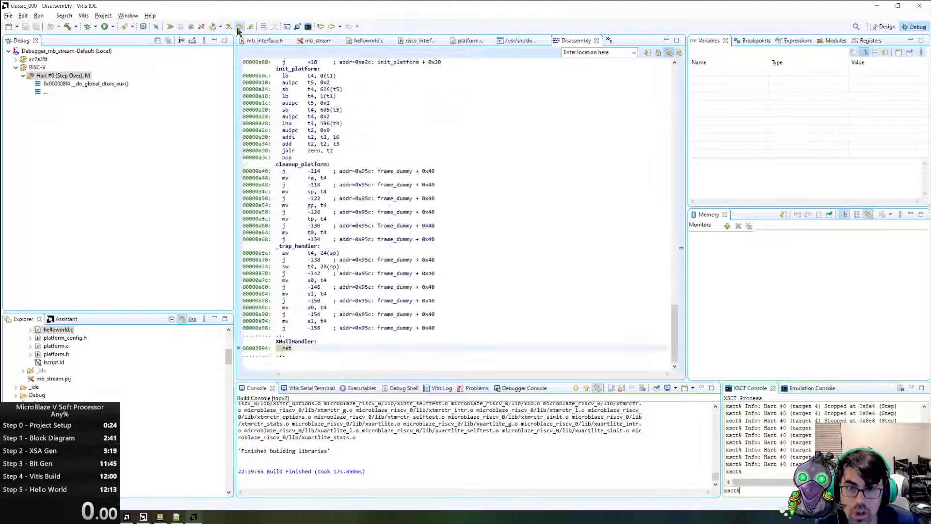
{"action": "left_click", "coordinate": [239, 27]}
{"action": "left_click", "coordinate": [239, 27]}
{"action": "left_click", "coordinate": [239, 27]}
{"action": "left_click", "coordinate": [238, 30]}
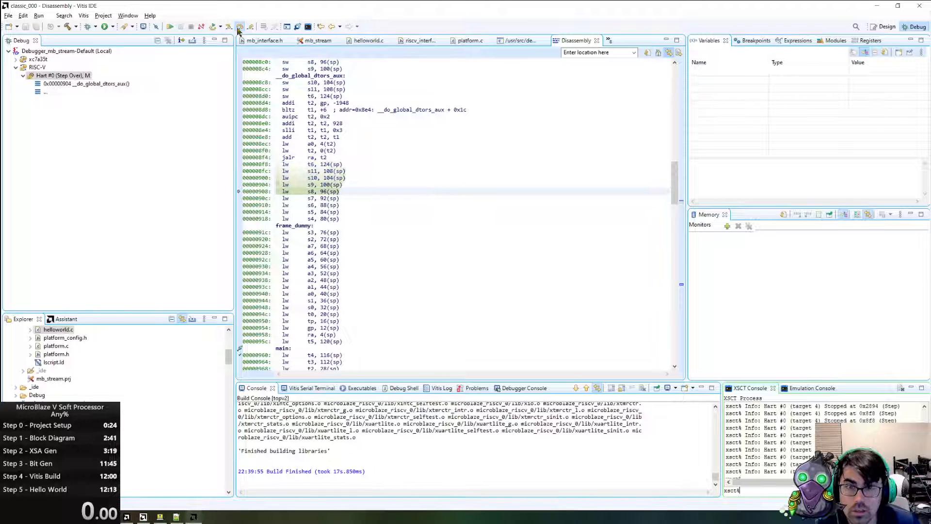
{"action": "left_click", "coordinate": [238, 30]}
{"action": "left_click", "coordinate": [238, 30]}
{"action": "left_click", "coordinate": [238, 30]}
{"action": "left_click", "coordinate": [238, 30]}
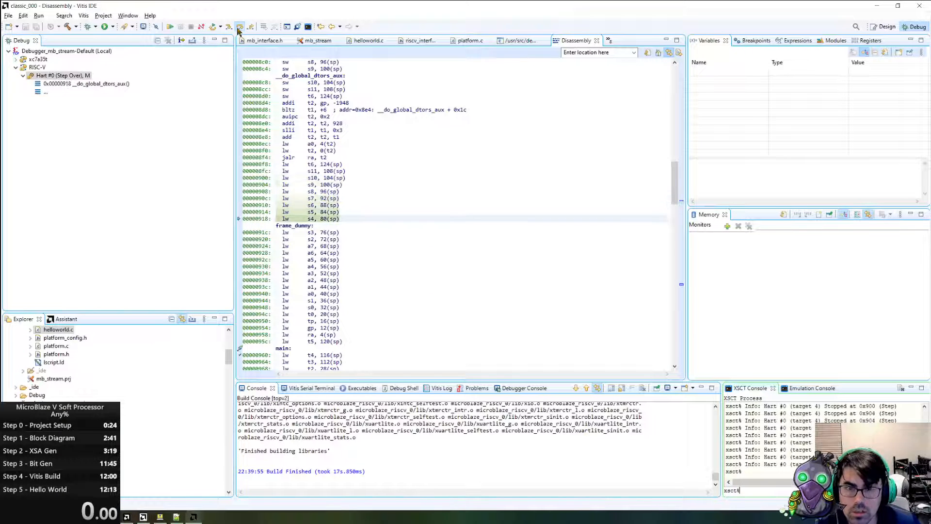
{"action": "left_click", "coordinate": [238, 30]}
{"action": "left_click", "coordinate": [239, 30]}
{"action": "left_click", "coordinate": [238, 30]}
{"action": "left_click", "coordinate": [238, 30]}
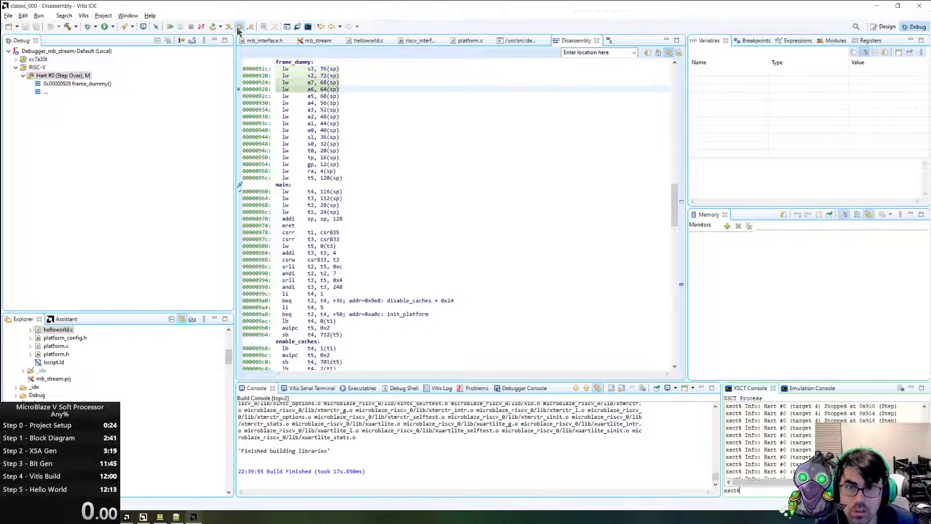
{"action": "left_click", "coordinate": [238, 30]}
{"action": "left_click", "coordinate": [238, 30]}
{"action": "left_click", "coordinate": [238, 30]}
{"action": "left_click", "coordinate": [238, 30]}
{"action": "left_click", "coordinate": [238, 31]}
{"action": "left_click", "coordinate": [238, 30]}
{"action": "left_click", "coordinate": [238, 30]}
{"action": "left_click", "coordinate": [238, 30]}
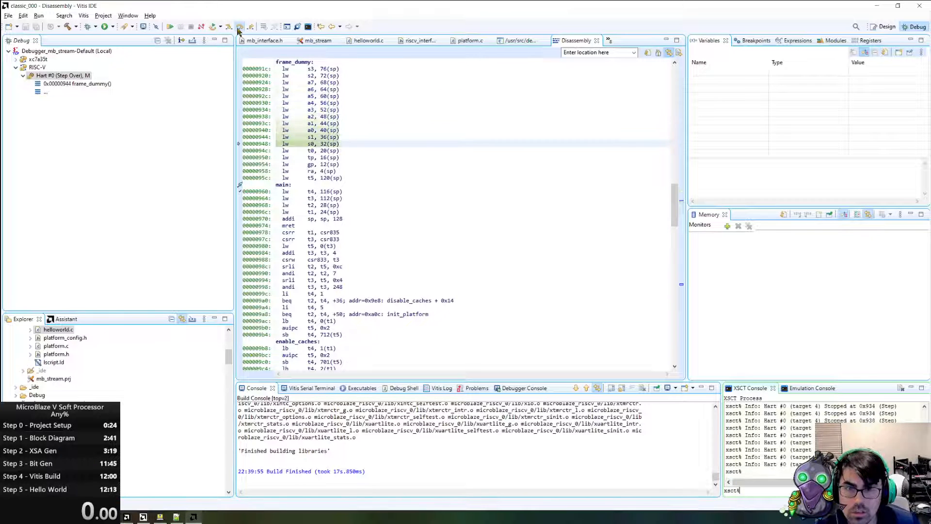
{"action": "left_click", "coordinate": [238, 30]}
{"action": "left_click", "coordinate": [238, 30]}
{"action": "left_click", "coordinate": [238, 30]}
{"action": "left_click", "coordinate": [238, 30]}
{"action": "left_click", "coordinate": [238, 30]}
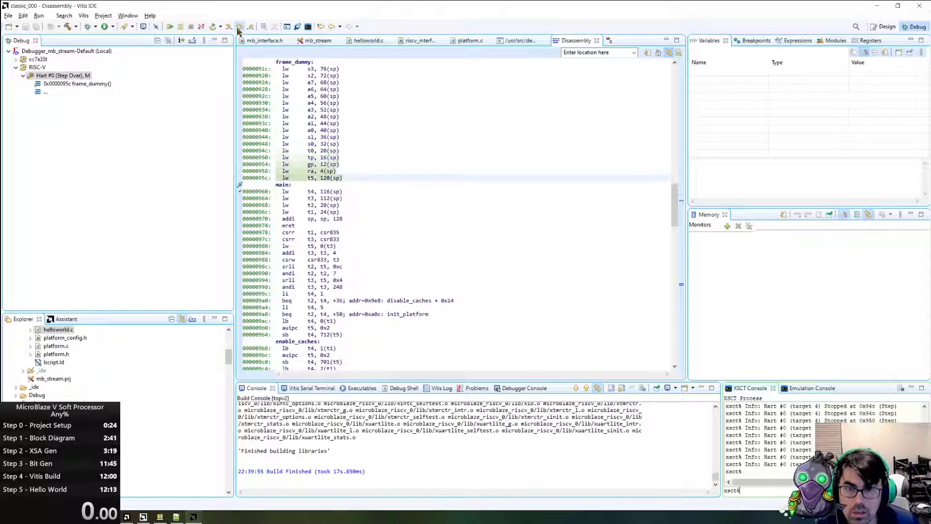
{"action": "left_click", "coordinate": [238, 30]}
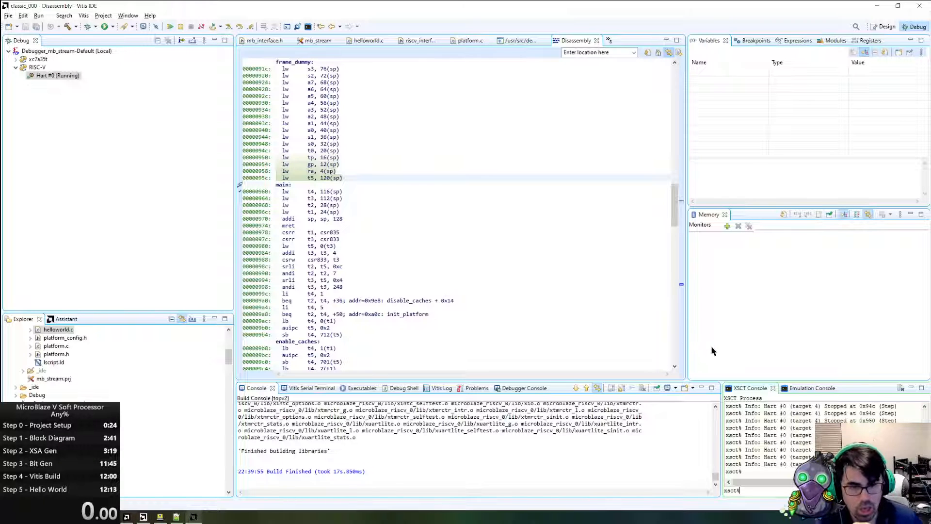
- Switch to the Design perspective, build the dhry application, and read the full linker messages in the build console
{"action": "left_click", "coordinate": [885, 27]}
{"action": "left_click", "coordinate": [51, 294]}
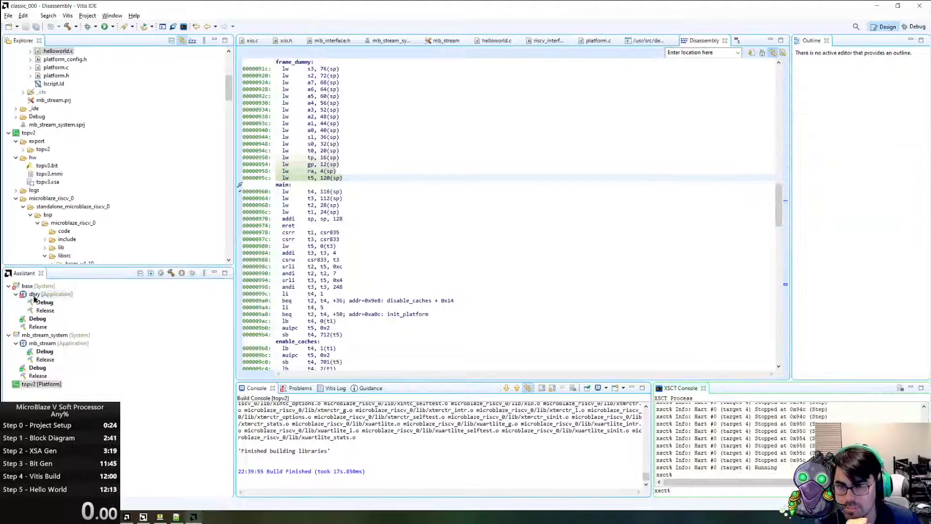
{"action": "left_click", "coordinate": [171, 273]}
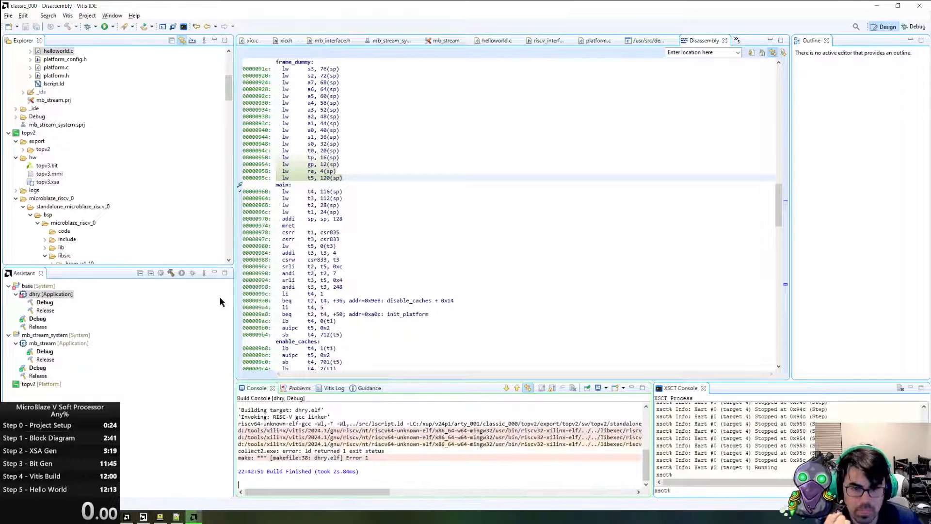
{"action": "left_click_drag", "start_coordinate": [360, 494], "coordinate": [560, 499]}
- Check mb_stream's lscript.ld memory region, and regenerate dhry's linker script for the 128 KB local memory, overwriting the existing lscript.ld
{"action": "scroll", "coordinate": [60, 121], "scroll_direction": "up", "scroll_amount": 3}
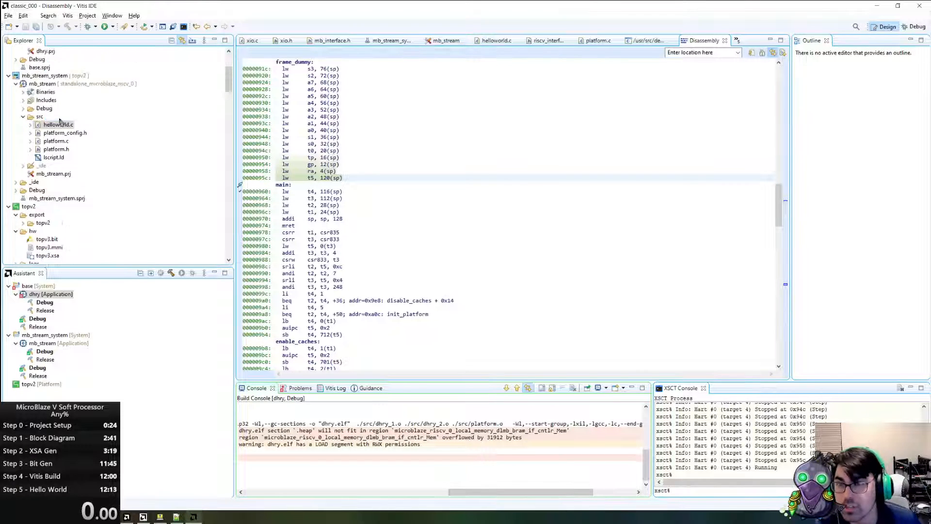
{"action": "double_click", "coordinate": [54, 157]}
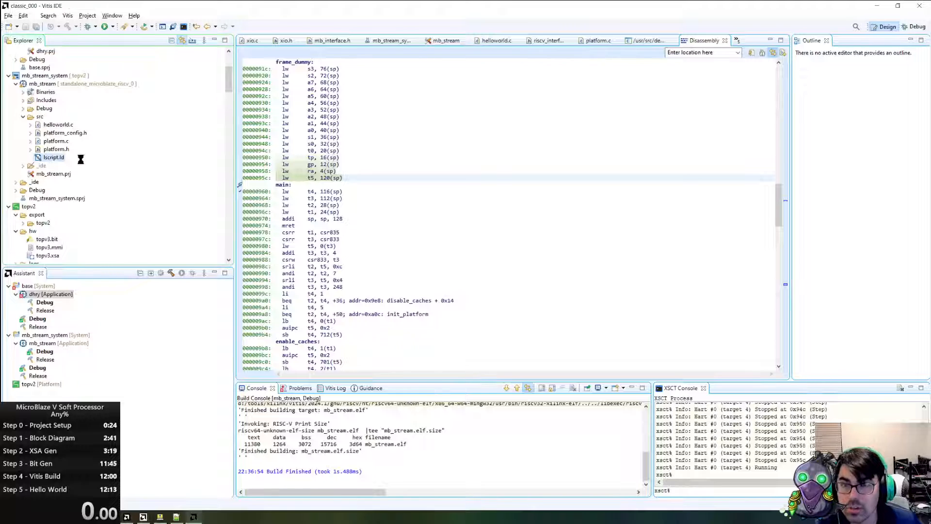
{"action": "scroll", "coordinate": [48, 81], "scroll_direction": "up", "scroll_amount": 4}
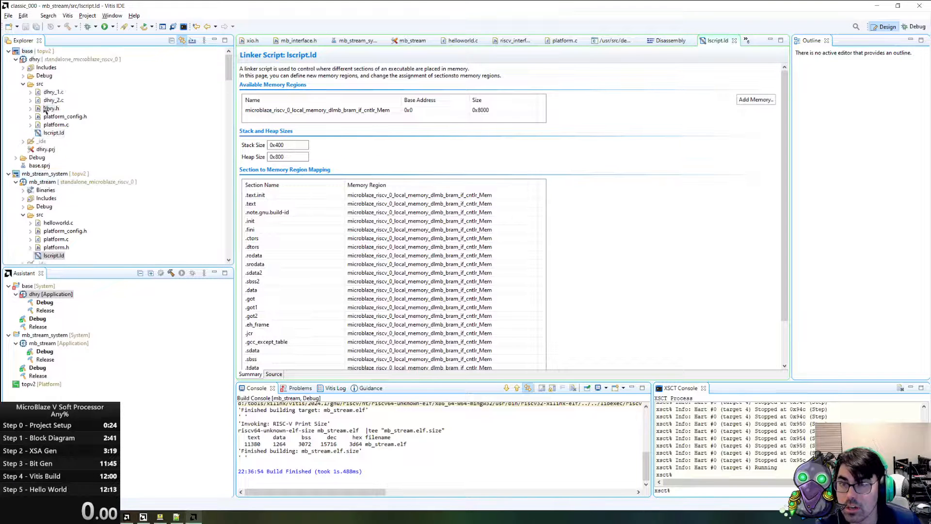
{"action": "right_click", "coordinate": [48, 60]}
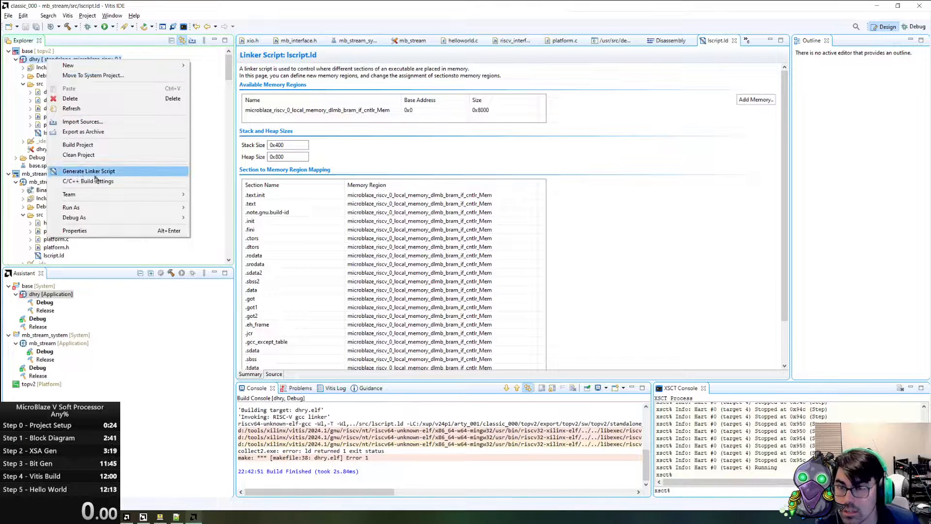
{"action": "left_click", "coordinate": [108, 173]}
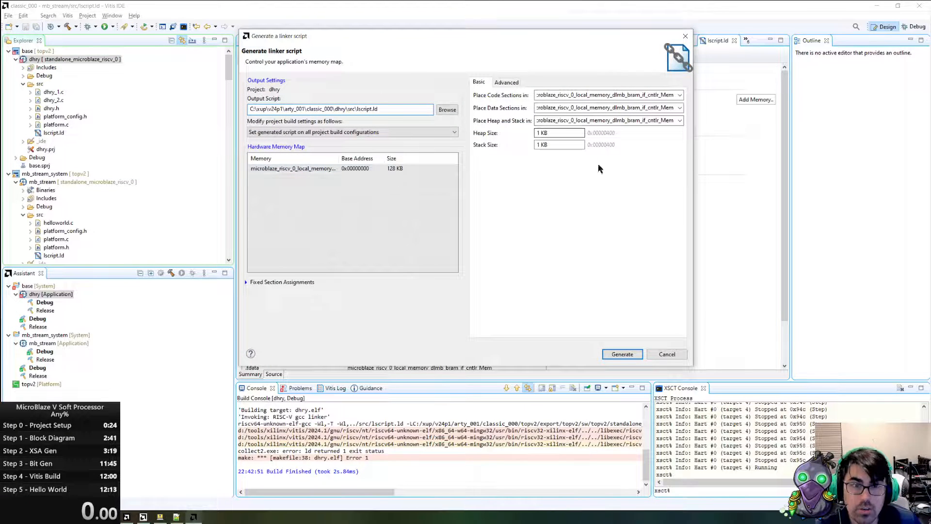
{"action": "left_click", "coordinate": [625, 350]}
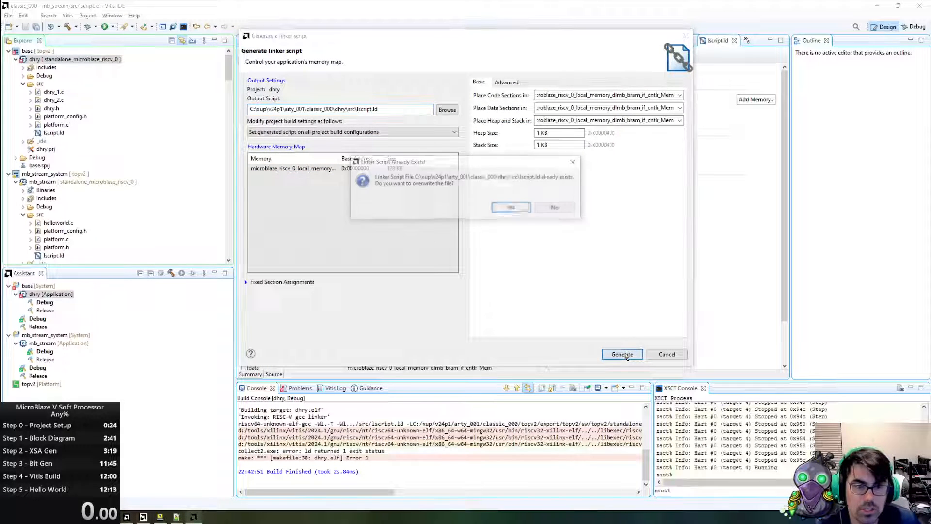
{"action": "left_click", "coordinate": [508, 208]}
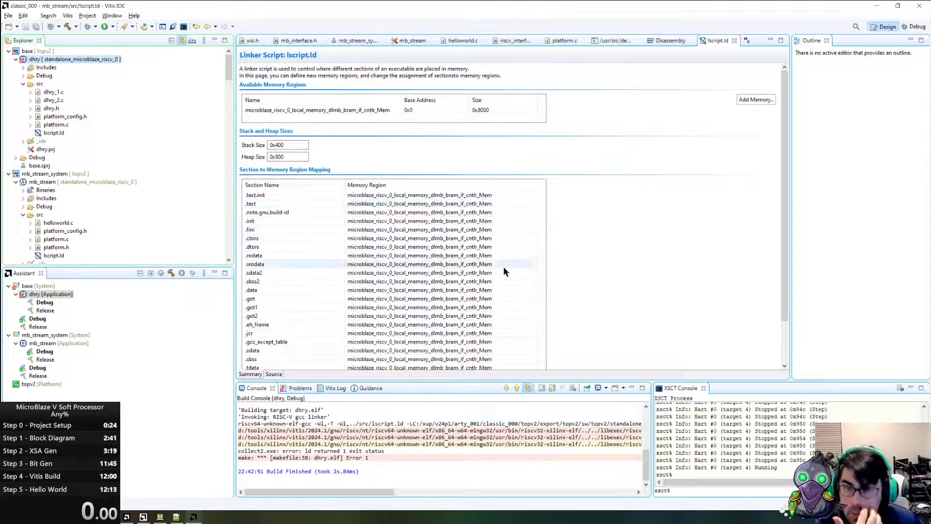
- Rebuild dhry and run its Debug build on hardware as a single application, terminating the conflicting Debugger_mb_stream-Default launch
{"action": "left_click", "coordinate": [171, 273]}
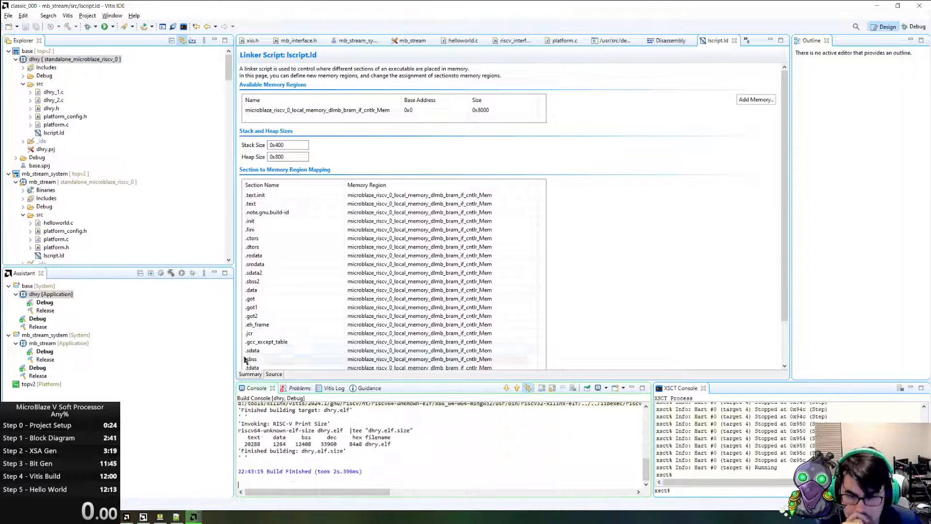
{"action": "right_click", "coordinate": [48, 301]}
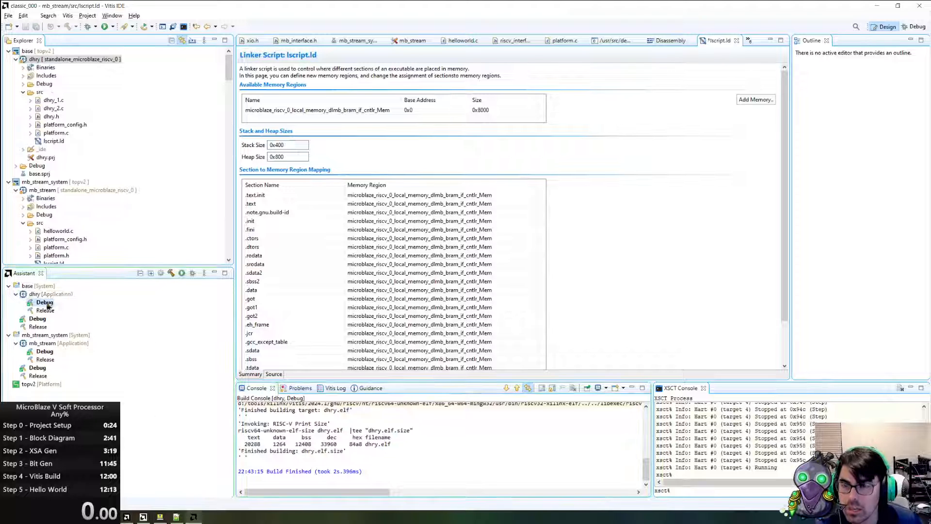
{"action": "mouse_move", "coordinate": [91, 357]}
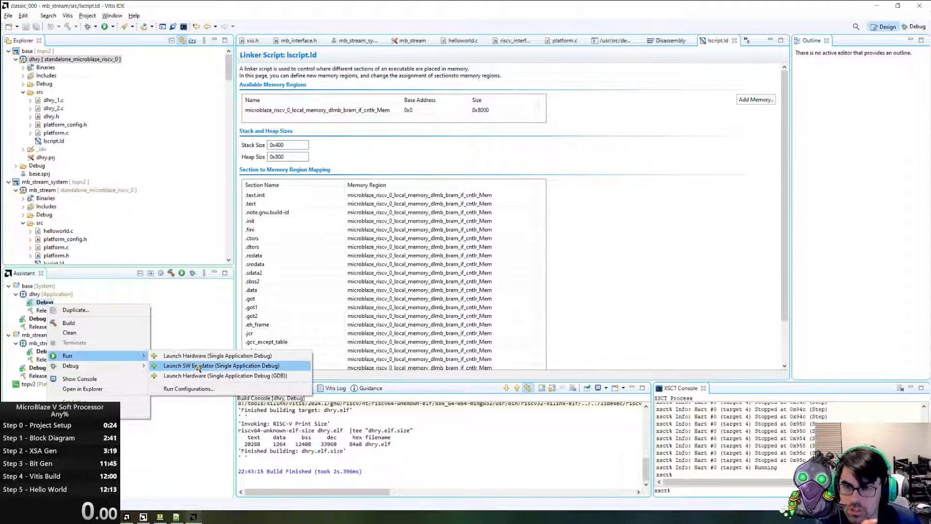
{"action": "left_click", "coordinate": [233, 358]}
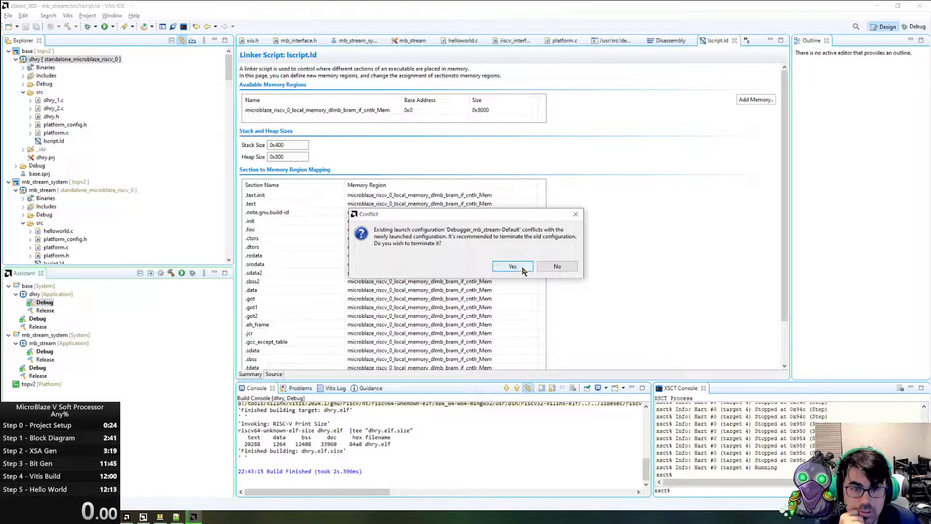
{"action": "left_click", "coordinate": [522, 267]}
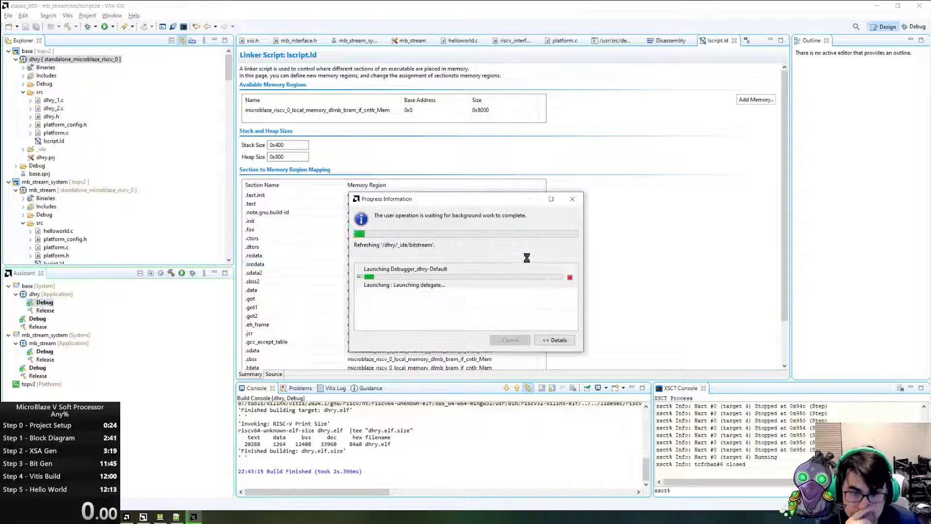
- Switch to the COM16 Tera Term window, enlarge it, and set the terminal's received new-line mode to AUTO
{"action": "left_click", "coordinate": [160, 516]}
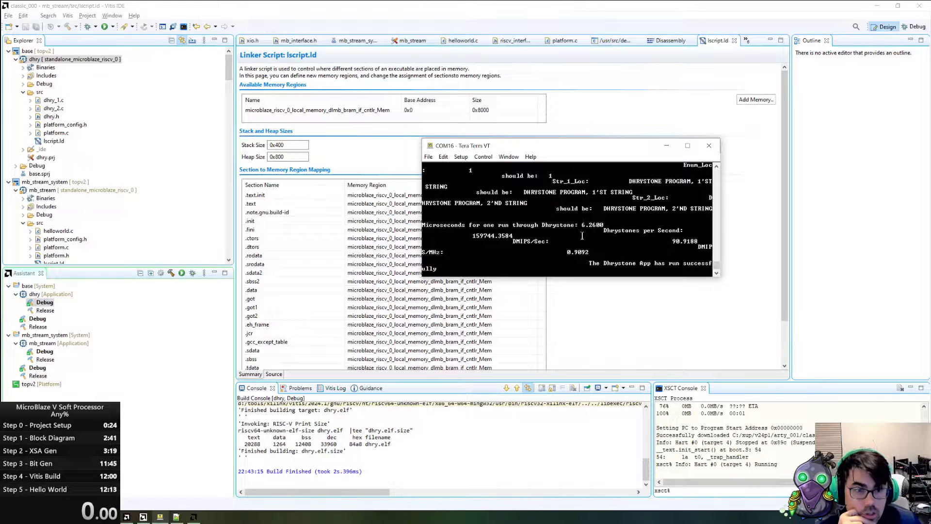
{"action": "left_click_drag", "start_coordinate": [718, 276], "coordinate": [807, 349]}
{"action": "left_click", "coordinate": [443, 157]}
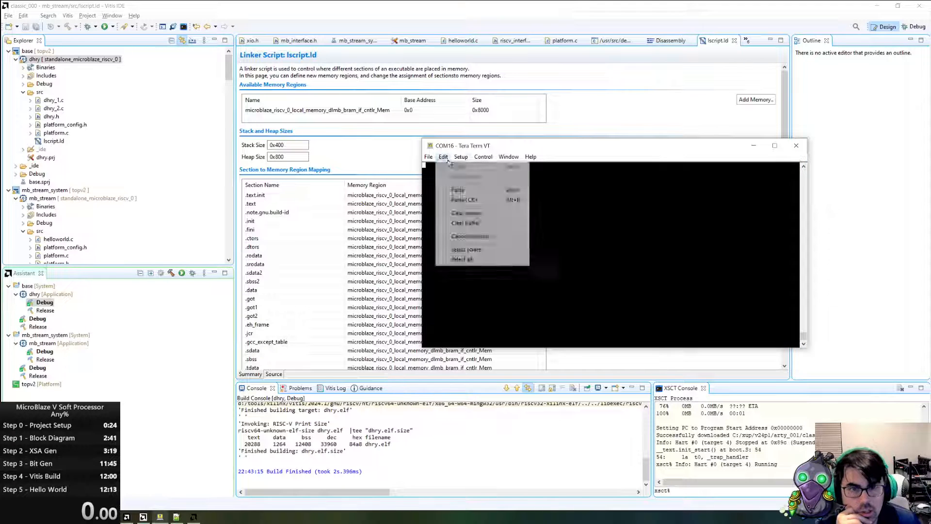
{"action": "left_click", "coordinate": [478, 167]}
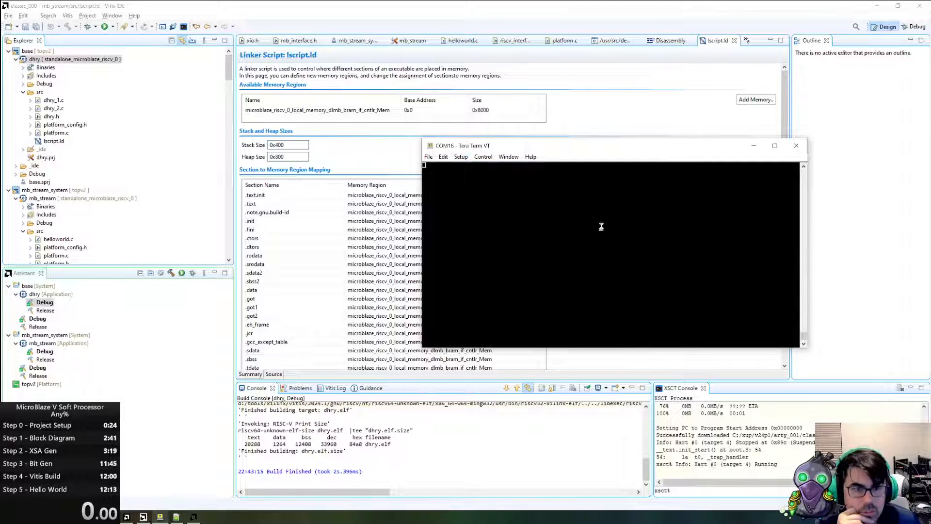
{"action": "left_click", "coordinate": [662, 207]}
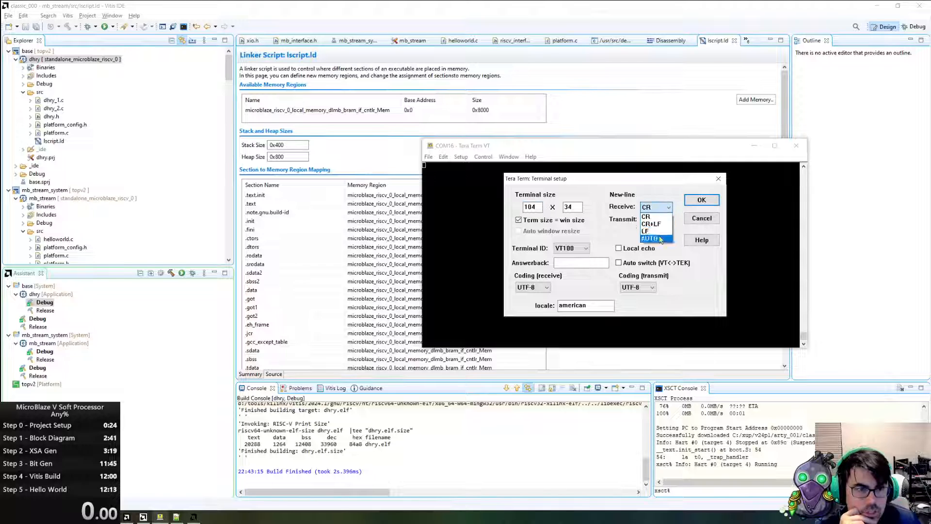
{"action": "left_click", "coordinate": [664, 236]}
{"action": "left_click", "coordinate": [702, 203]}
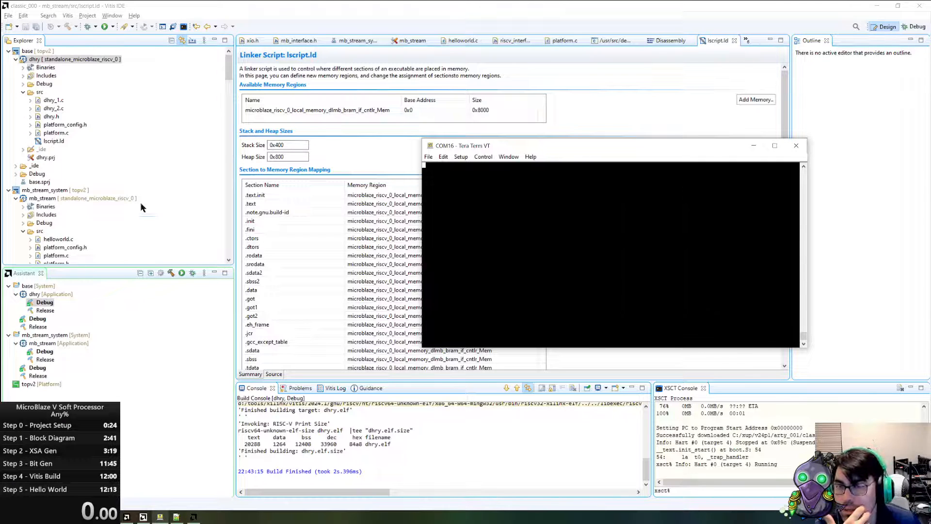
- Relaunch dhry on hardware and highlight the DMIPS/MHz line of its output in the COM16 terminal
{"action": "left_click", "coordinate": [108, 28]}
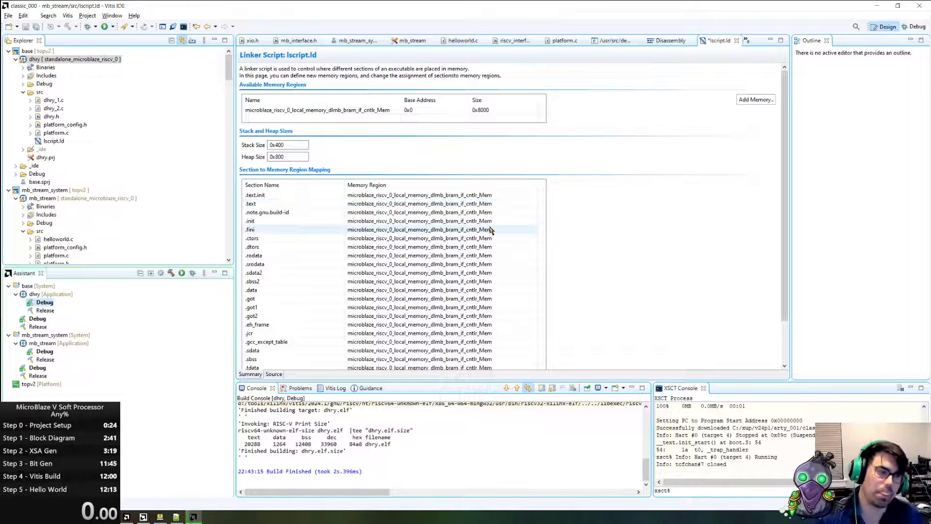
{"action": "key", "text": "alt+Tab"}
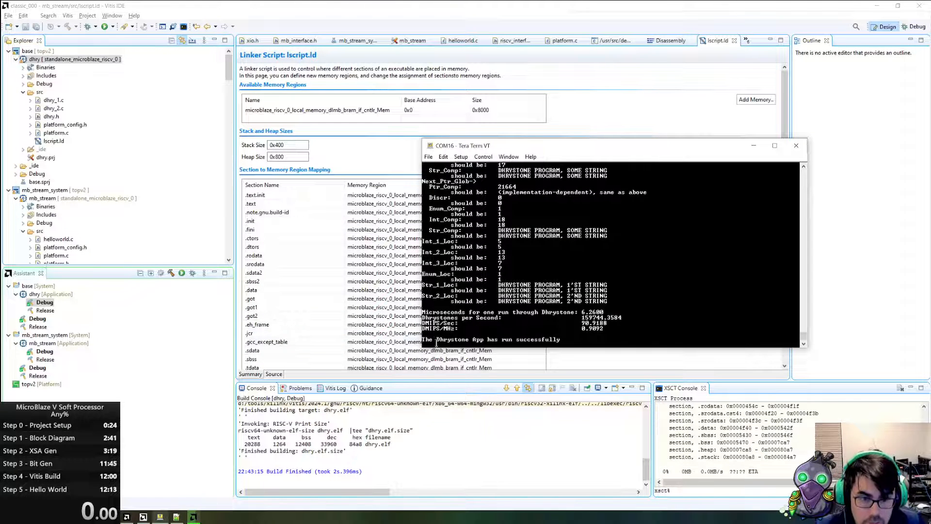
{"action": "left_click_drag", "start_coordinate": [423, 328], "coordinate": [625, 328]}
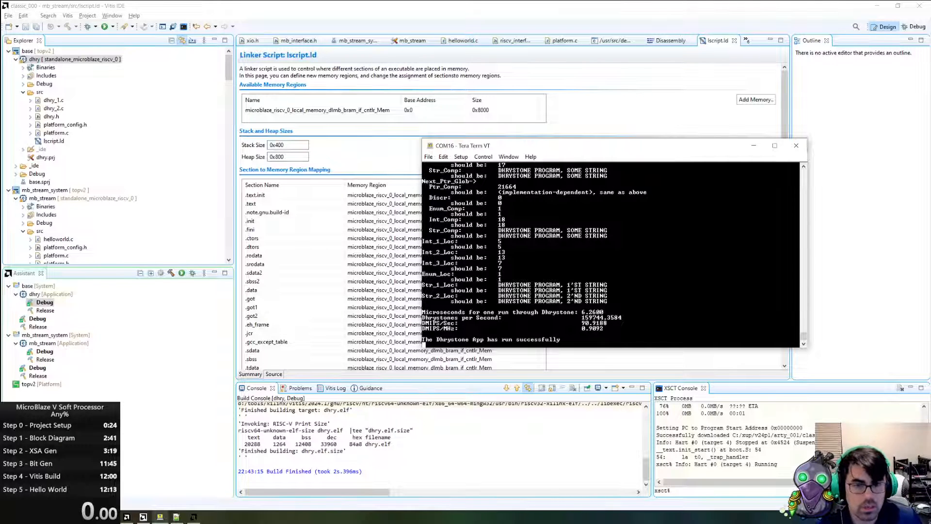
- Switch to the browser, move the Arm documentation tab out of its window, and open the microblaze folder in the warp_bench GitHub repository
{"action": "key", "text": "alt+Tab"}
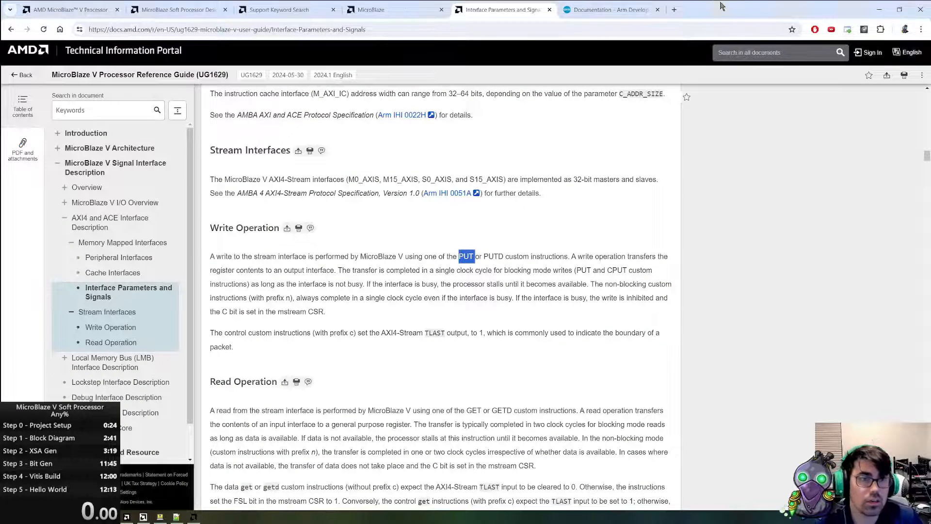
{"action": "left_click_drag", "start_coordinate": [622, 16], "coordinate": [930, 28]}
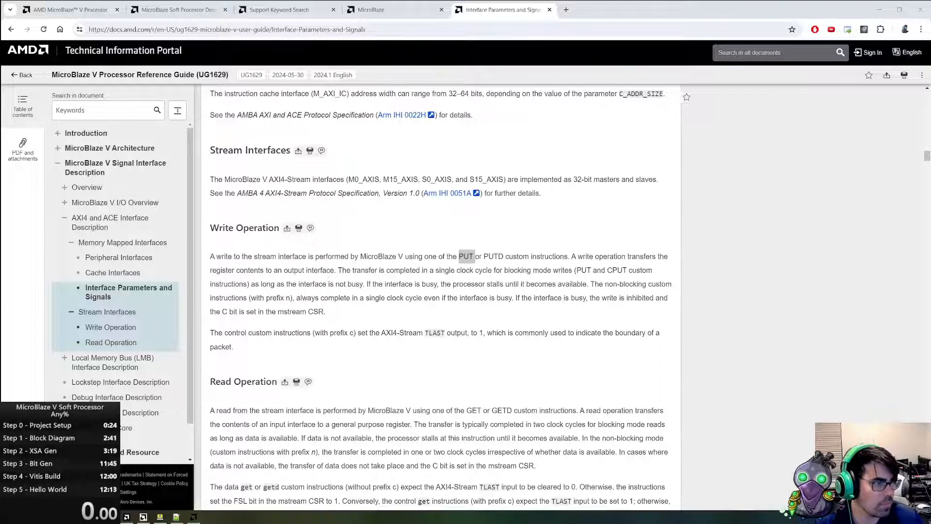
{"action": "key", "text": "alt+Tab"}
{"action": "scroll", "coordinate": [83, 393], "scroll_direction": "down", "scroll_amount": 3}
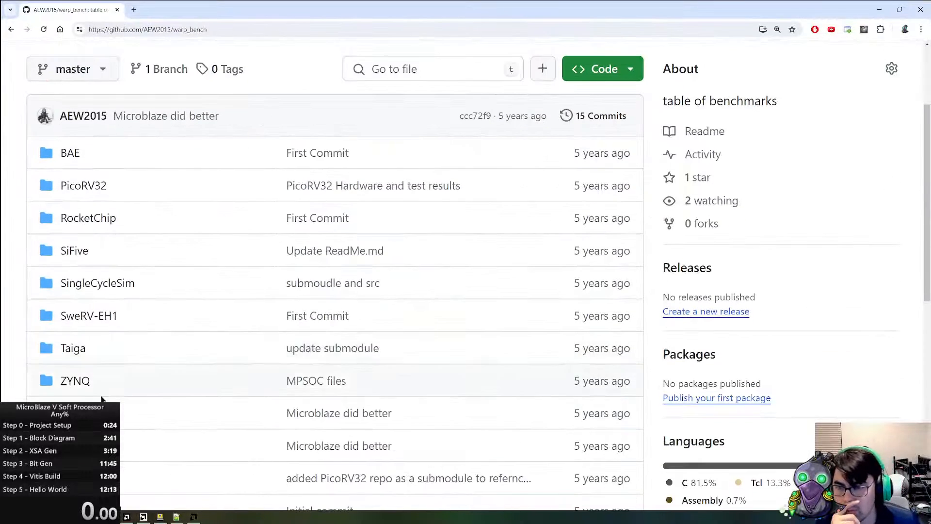
{"action": "left_click", "coordinate": [85, 412]}
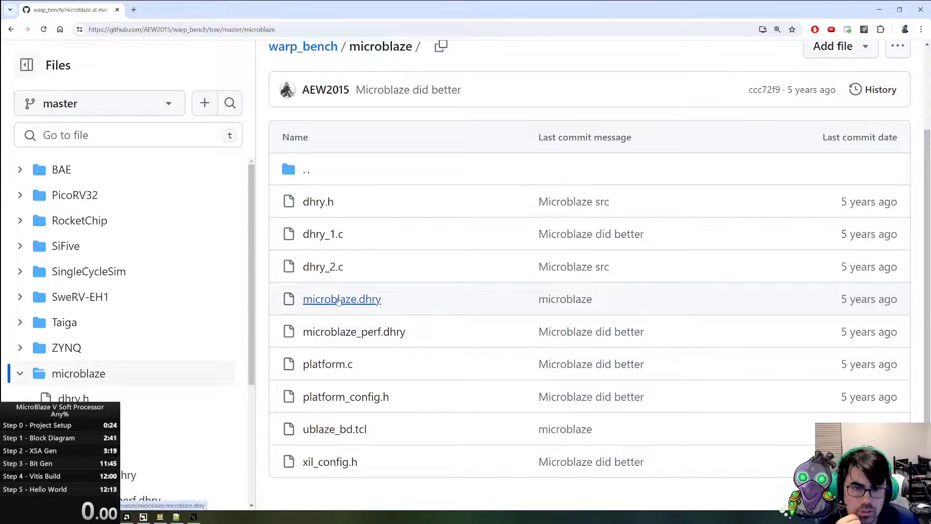
- Open microblaze.dhry and microblaze_perf.dhry in separate new tabs, and examine the tick results near the end of microblaze.dhry
{"action": "right_click", "coordinate": [339, 301]}
{"action": "left_click", "coordinate": [389, 308]}
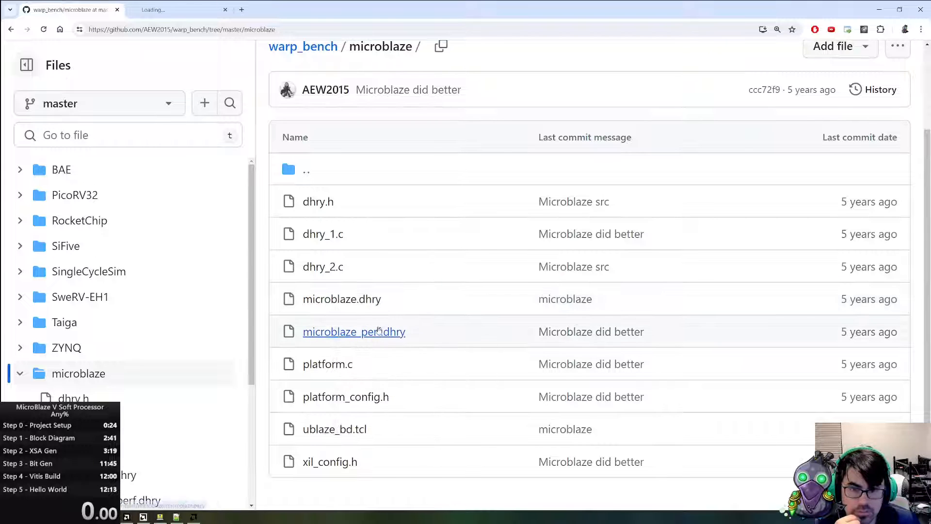
{"action": "right_click", "coordinate": [381, 335]}
{"action": "left_click", "coordinate": [414, 343]}
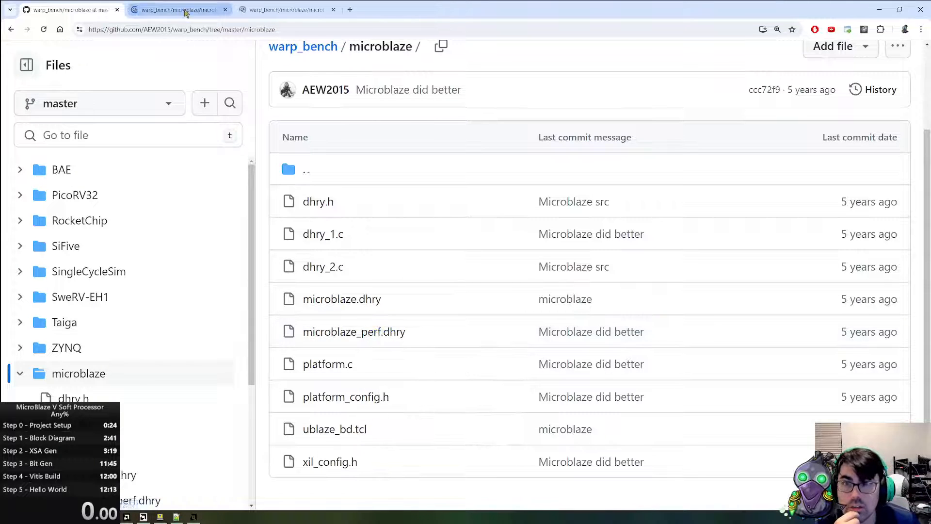
{"action": "left_click", "coordinate": [181, 10]}
{"action": "scroll", "coordinate": [514, 324], "scroll_direction": "down", "scroll_amount": 15}
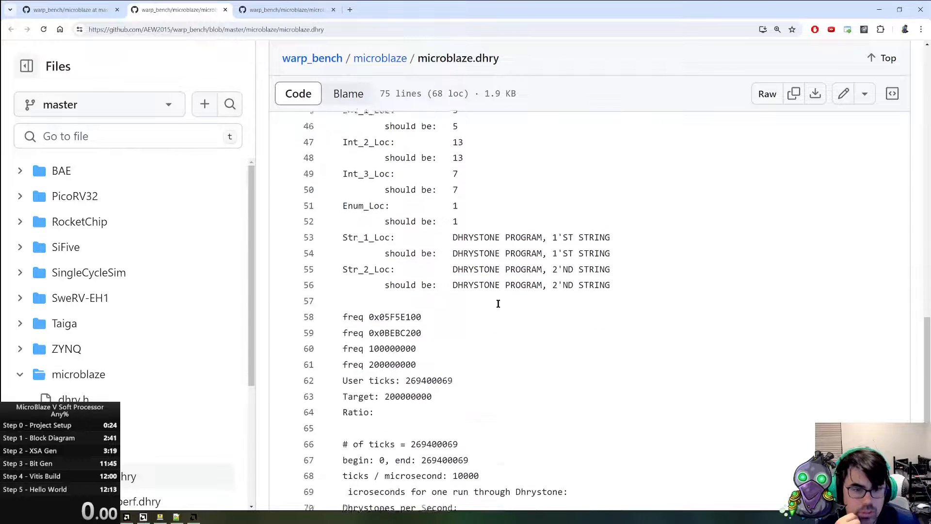
{"action": "left_click_drag", "start_coordinate": [431, 447], "coordinate": [480, 422]}
- Check the end of microblaze_perf.dhry and highlight its DMIPS/Mhz value
{"action": "left_click", "coordinate": [266, 10]}
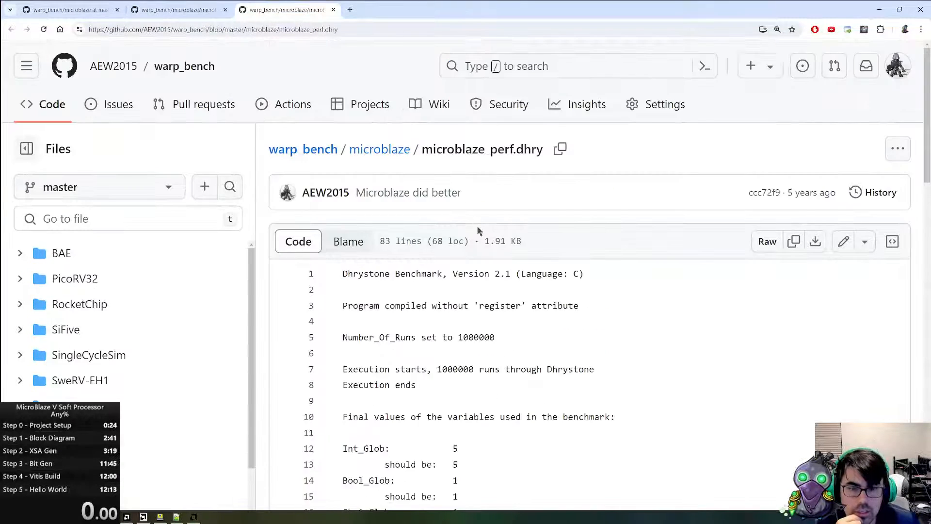
{"action": "scroll", "coordinate": [480, 238], "scroll_direction": "down", "scroll_amount": 20}
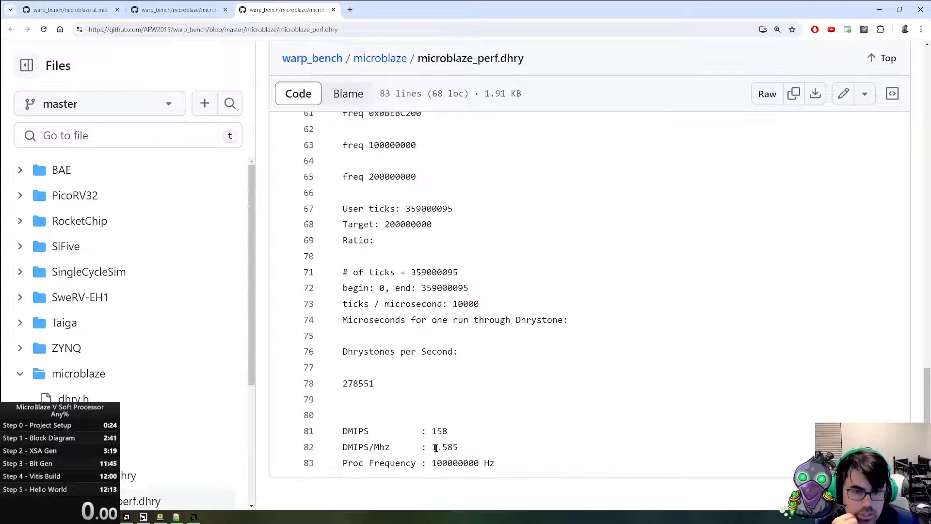
{"action": "left_click_drag", "start_coordinate": [433, 447], "coordinate": [486, 448]}
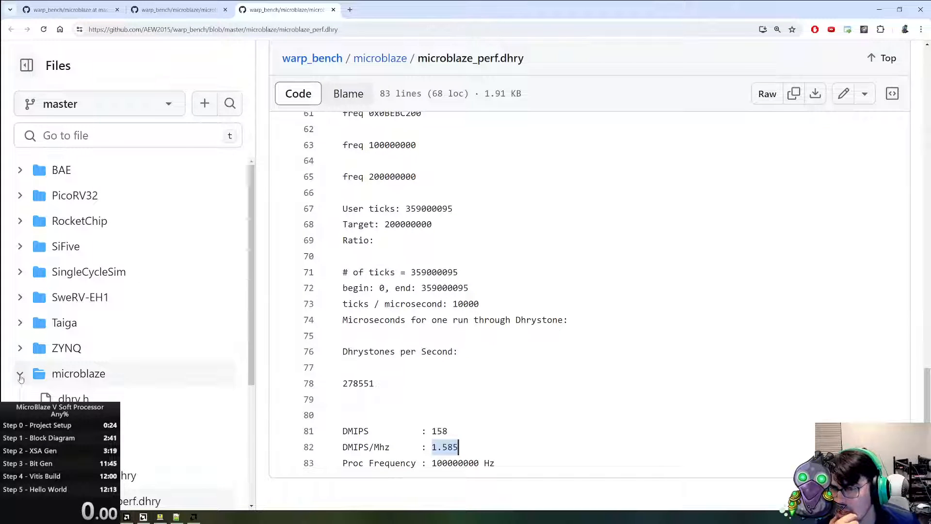
- Examine the Taiga folder's contents and ReadMe.md, and the run count and cycle results at the end of Taiga.dhry
{"action": "left_click", "coordinate": [37, 321]}
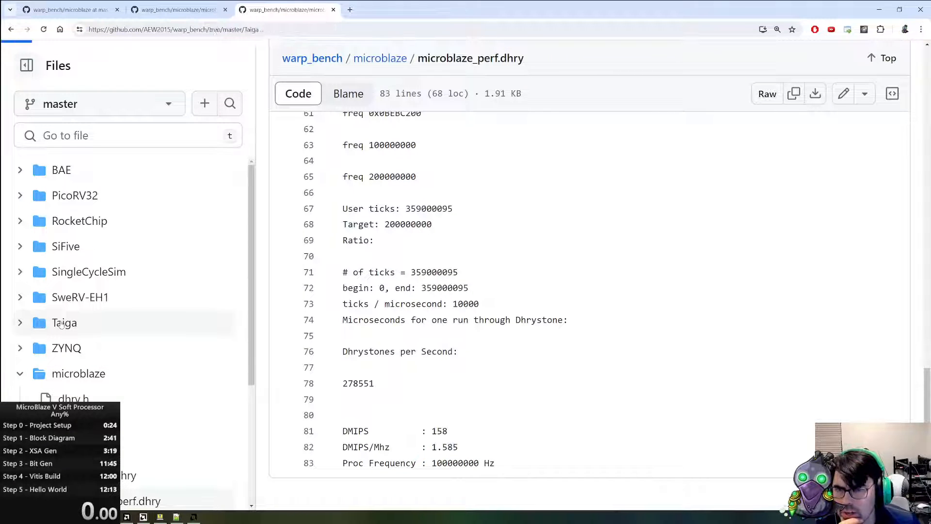
{"action": "left_click", "coordinate": [327, 287]}
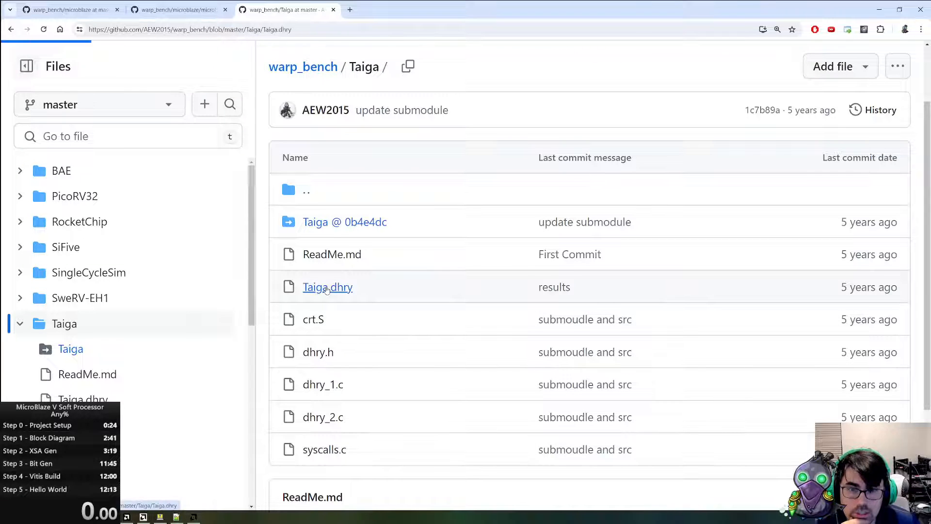
{"action": "scroll", "coordinate": [492, 290], "scroll_direction": "down", "scroll_amount": 10}
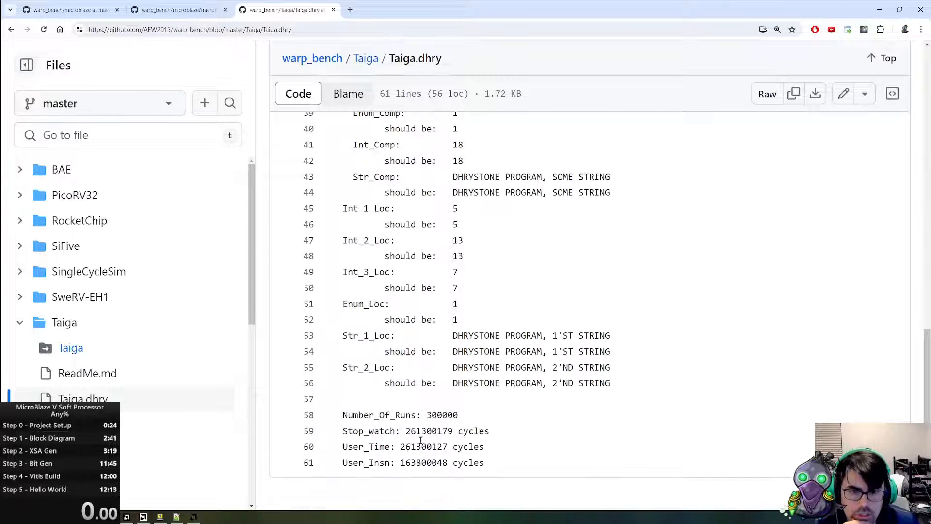
{"action": "scroll", "coordinate": [399, 441], "scroll_direction": "up", "scroll_amount": 5}
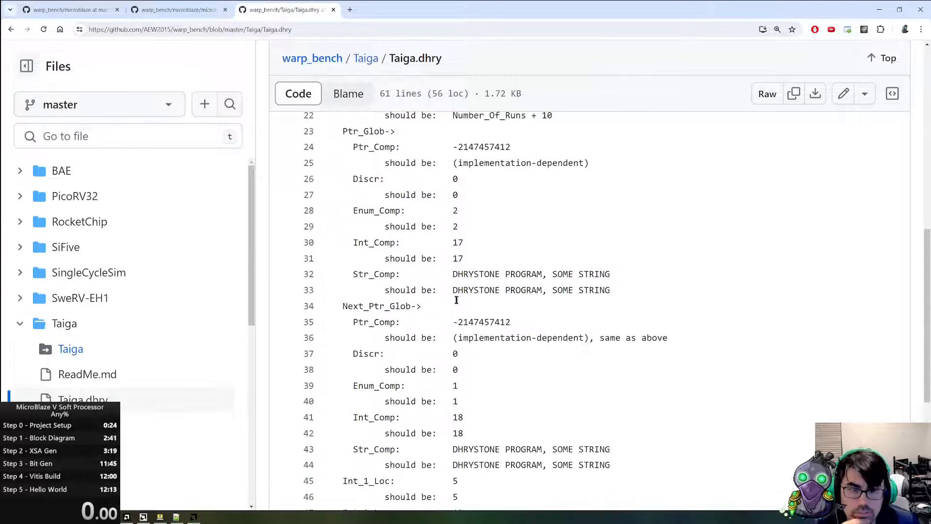
{"action": "left_click", "coordinate": [366, 59]}
{"action": "scroll", "coordinate": [520, 272], "scroll_direction": "down", "scroll_amount": 3}
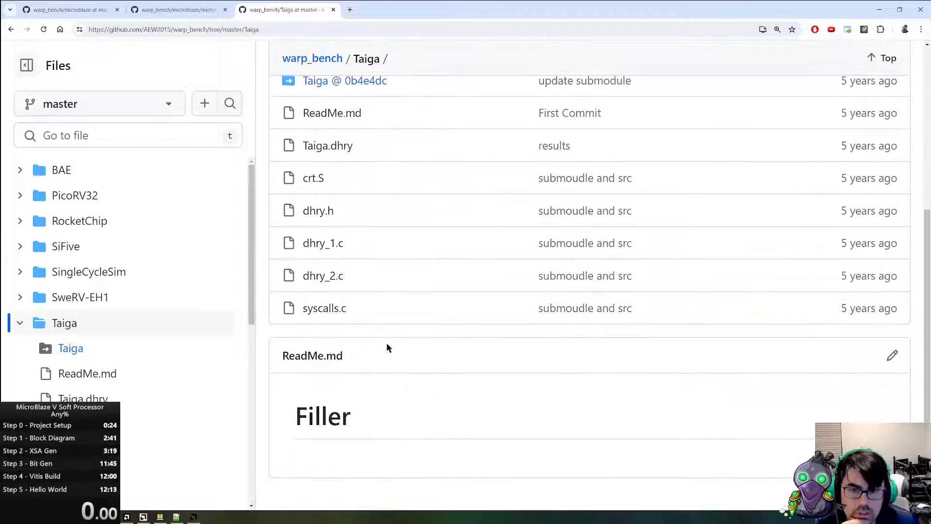
{"action": "scroll", "coordinate": [388, 348], "scroll_direction": "up", "scroll_amount": 1}
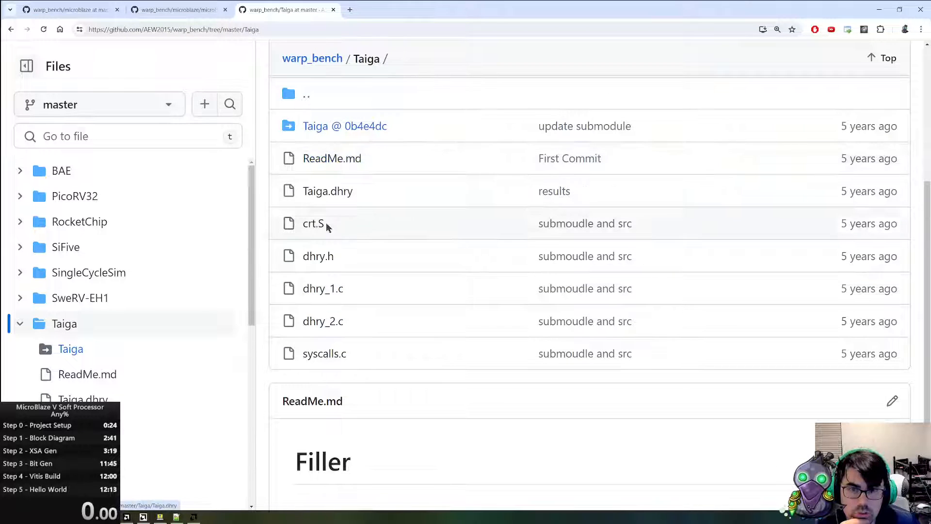
{"action": "left_click", "coordinate": [328, 191]}
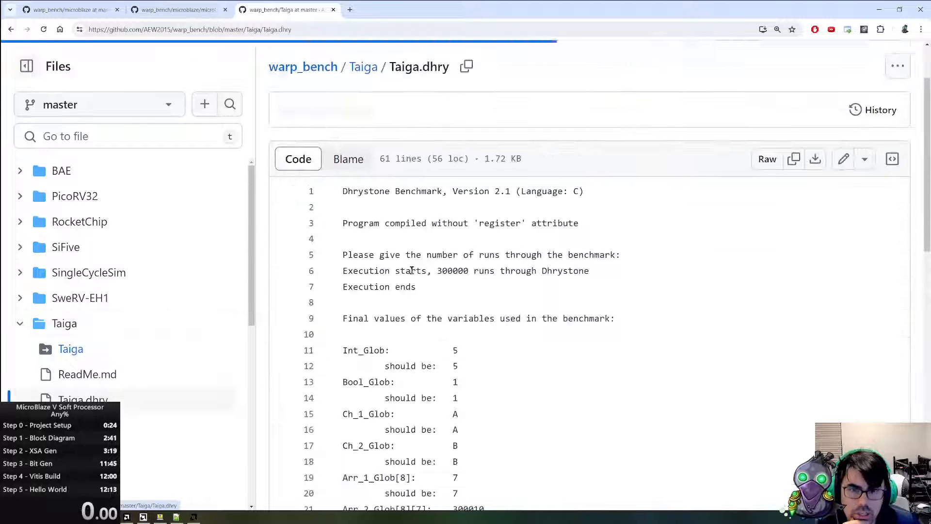
{"action": "scroll", "coordinate": [411, 270], "scroll_direction": "down", "scroll_amount": 13}
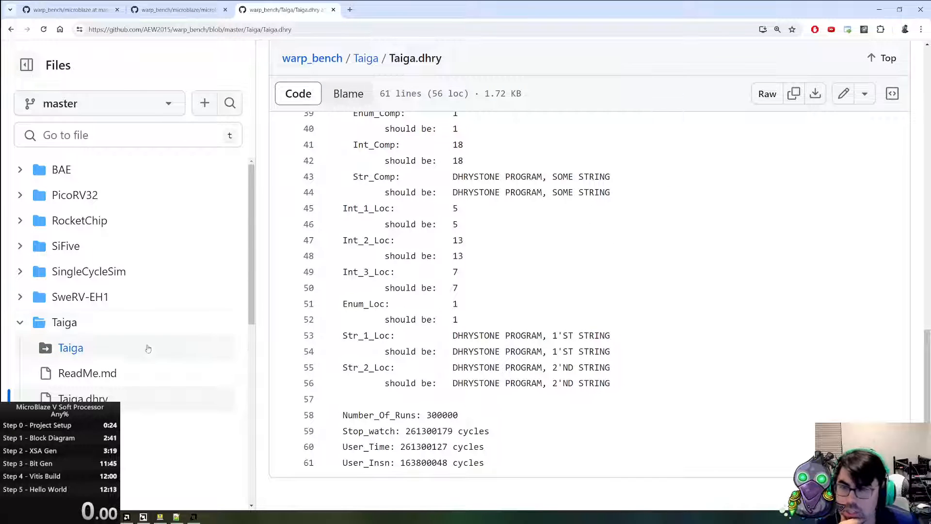
- Collapse the Taiga and microblaze folders, and check the SweRV-EH1 folder and the Dhrystone results in SiFive's hifive1.dhry
{"action": "left_click", "coordinate": [20, 322]}
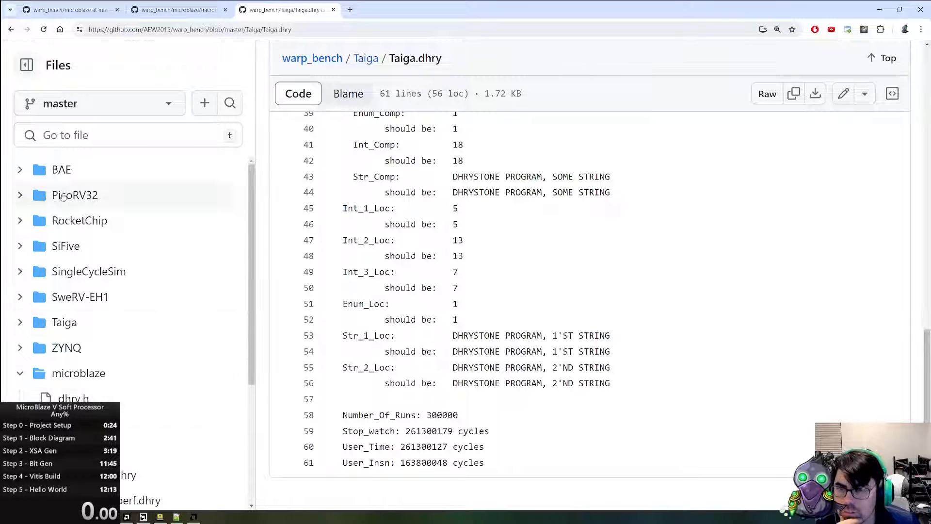
{"action": "left_click", "coordinate": [30, 382]}
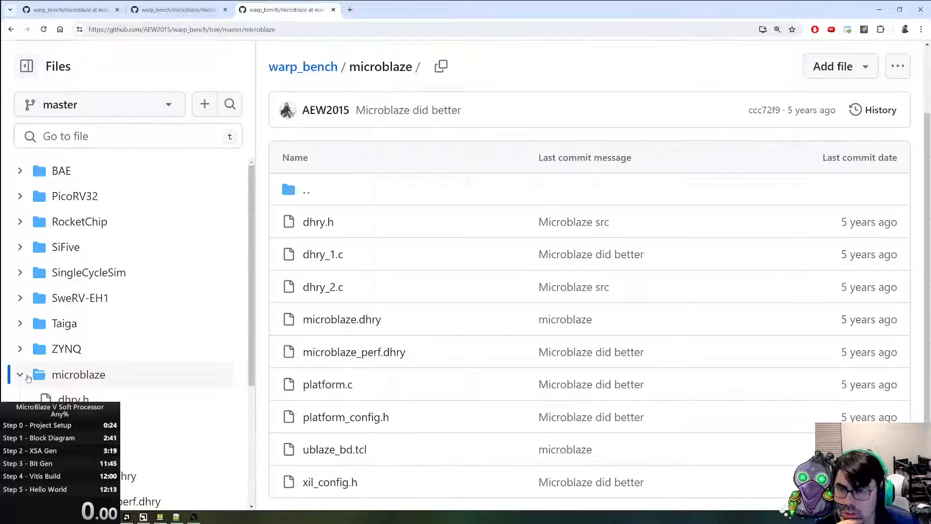
{"action": "left_click", "coordinate": [20, 373]}
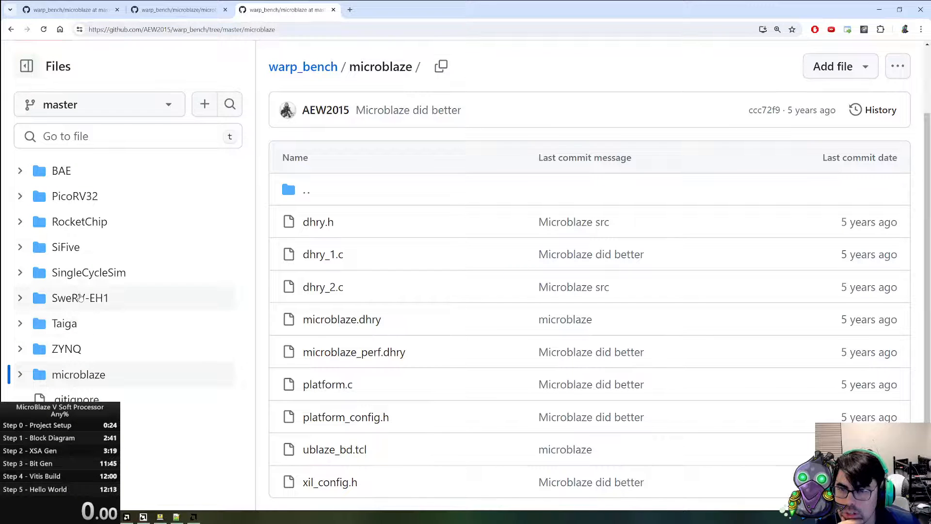
{"action": "left_click", "coordinate": [81, 297]}
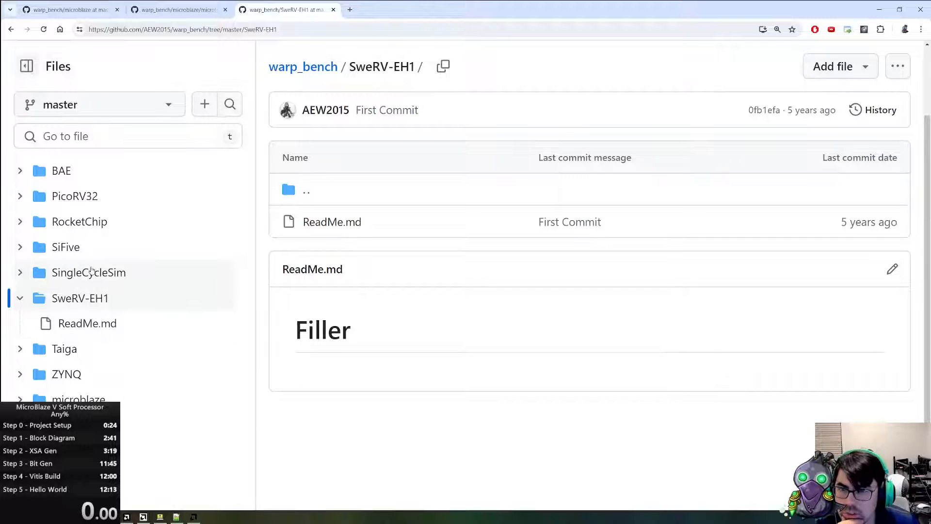
{"action": "left_click", "coordinate": [83, 254]}
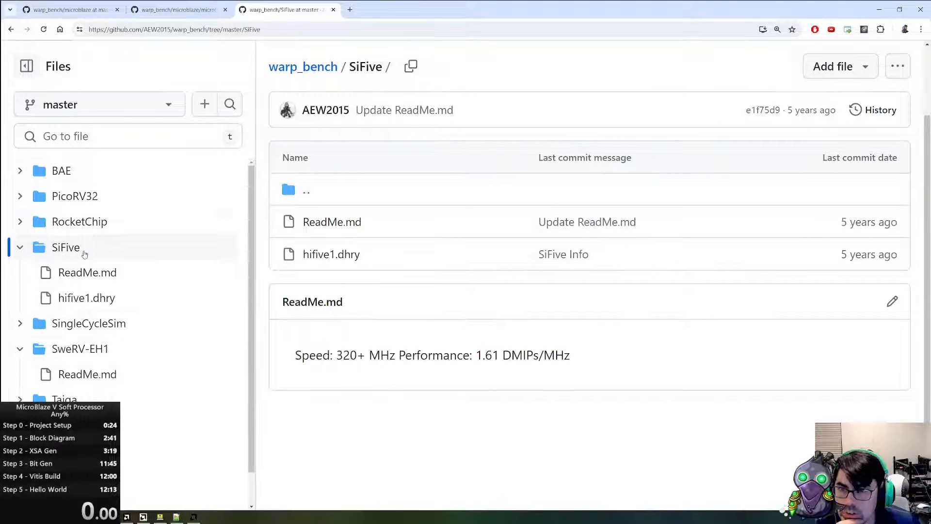
{"action": "left_click", "coordinate": [87, 298]}
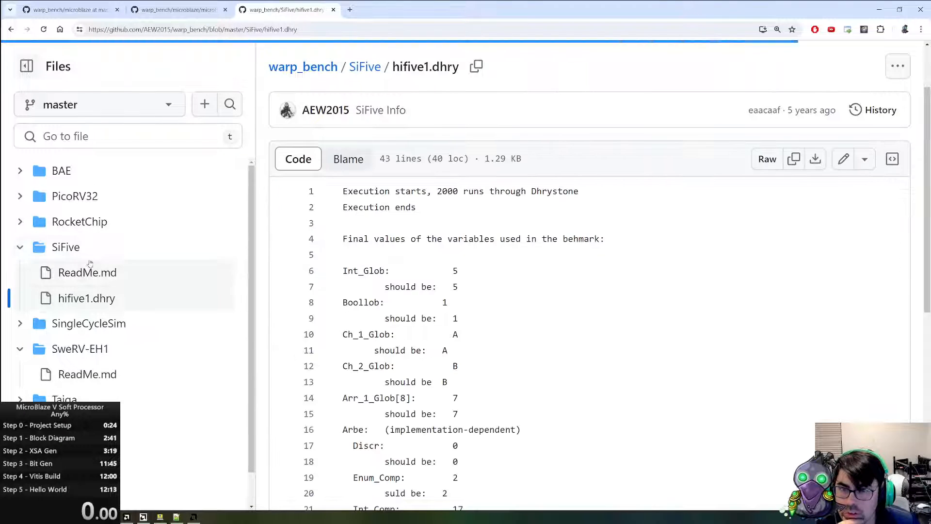
{"action": "scroll", "coordinate": [460, 347], "scroll_direction": "down", "scroll_amount": 8}
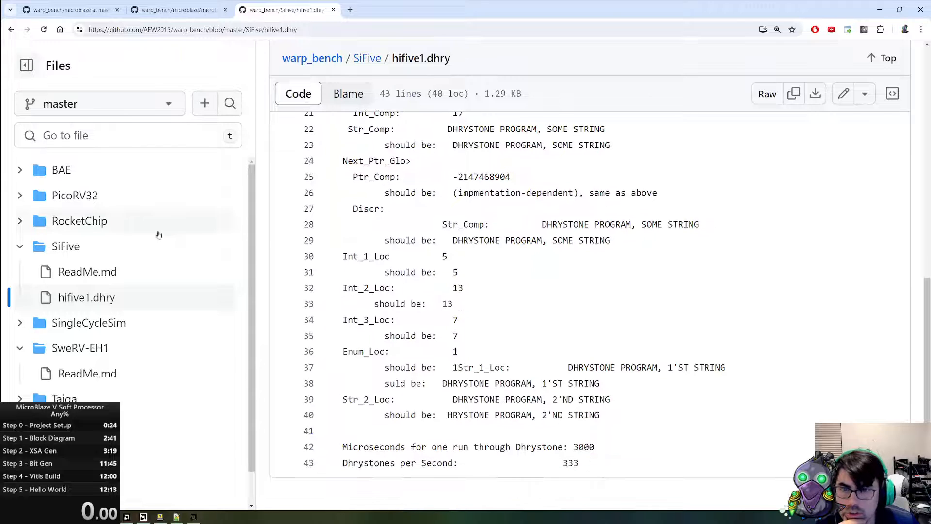
- Check the cycle results in PicoRV32's pciorv32.dhry and the BAE folder, and return to the microblaze folder
{"action": "left_click", "coordinate": [76, 196]}
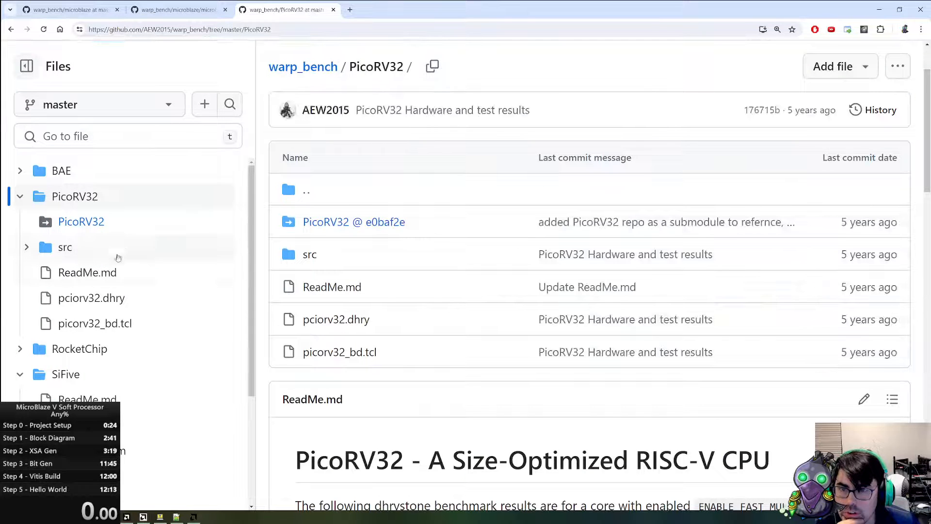
{"action": "left_click", "coordinate": [118, 295]}
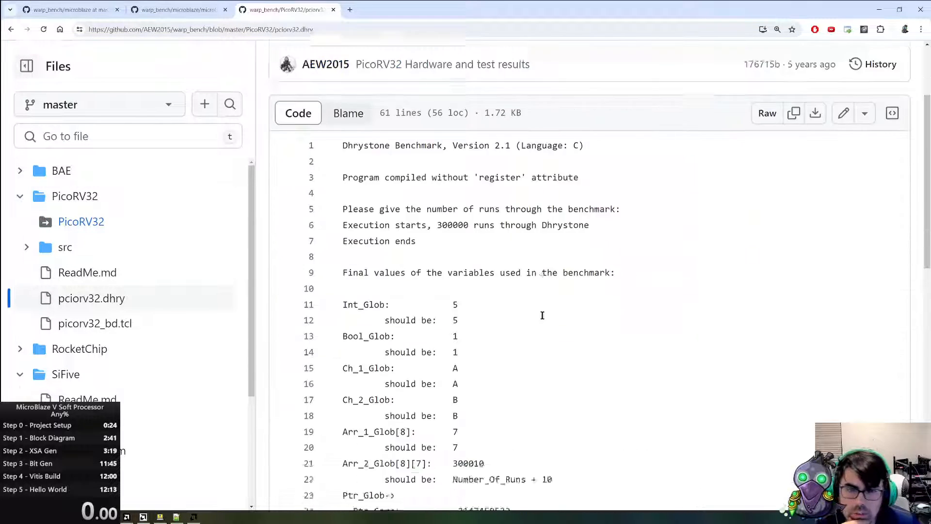
{"action": "scroll", "coordinate": [540, 312], "scroll_direction": "down", "scroll_amount": 10}
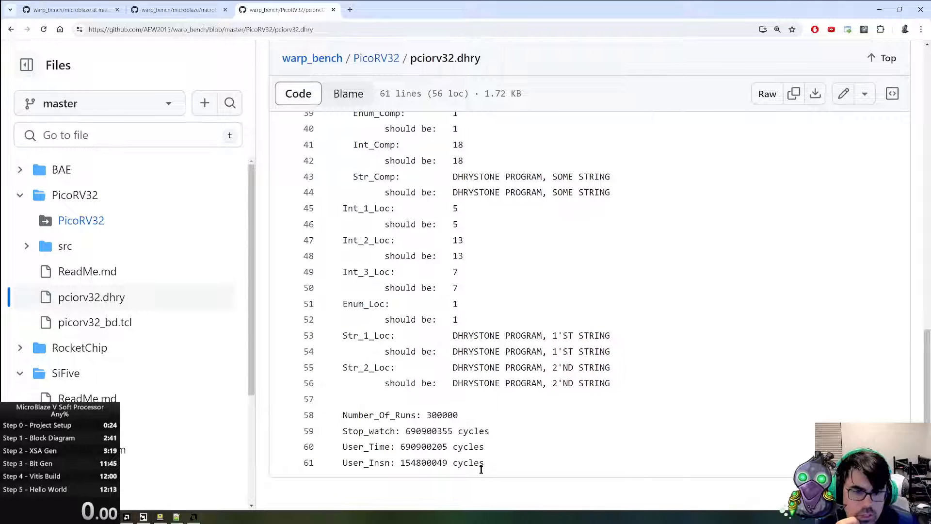
{"action": "left_click", "coordinate": [62, 169]}
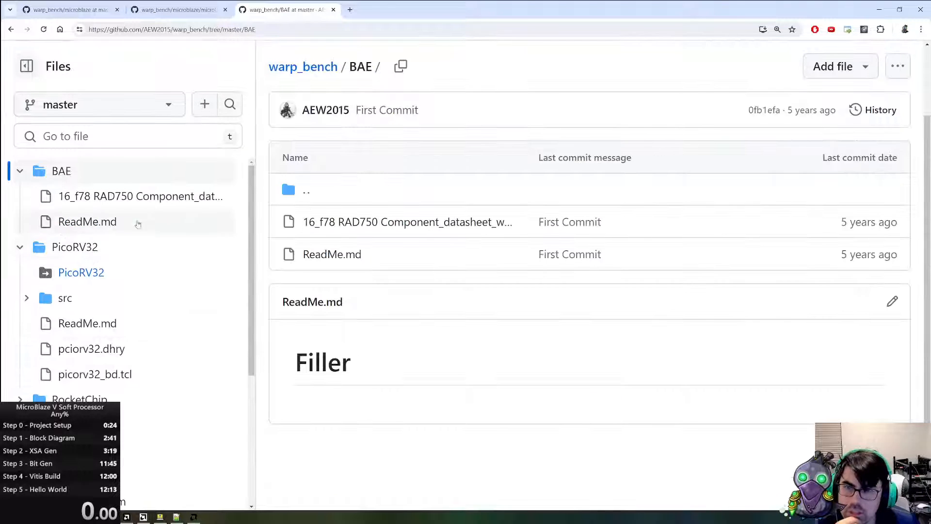
{"action": "scroll", "coordinate": [138, 224], "scroll_direction": "down", "scroll_amount": 4}
{"action": "left_click", "coordinate": [169, 415]}
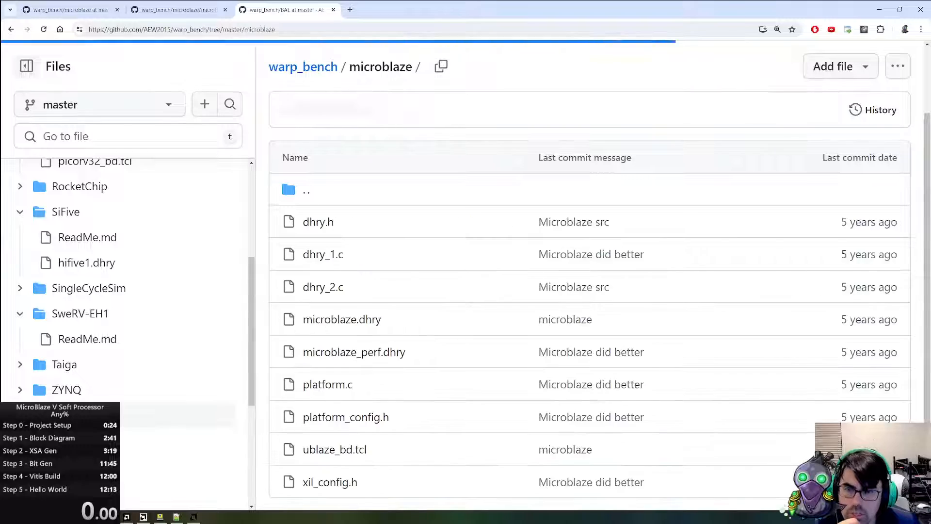
- Close the warp_bench browser window, switch back to Vitis, and highlight the DMIPS/MHz line in the COM16 terminal
{"action": "left_click", "coordinate": [921, 9]}
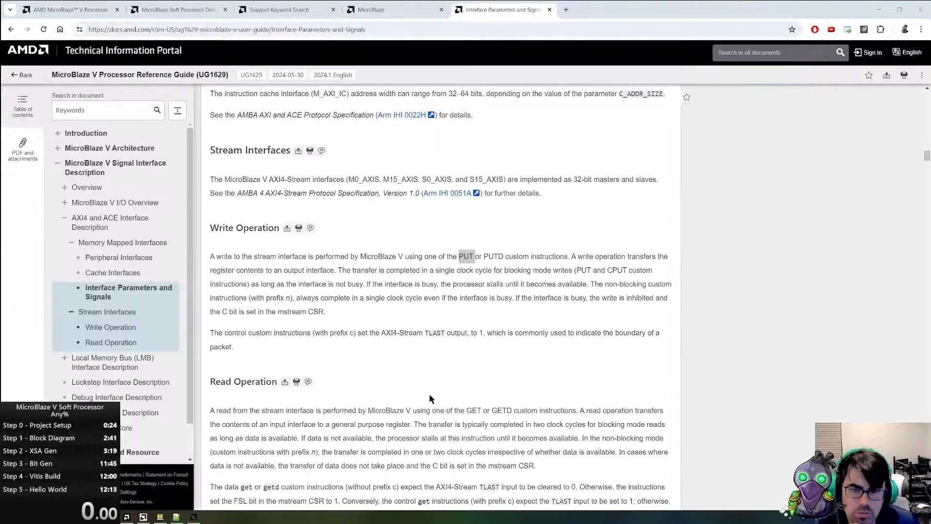
{"action": "left_click", "coordinate": [143, 517]}
{"action": "left_click", "coordinate": [159, 517]}
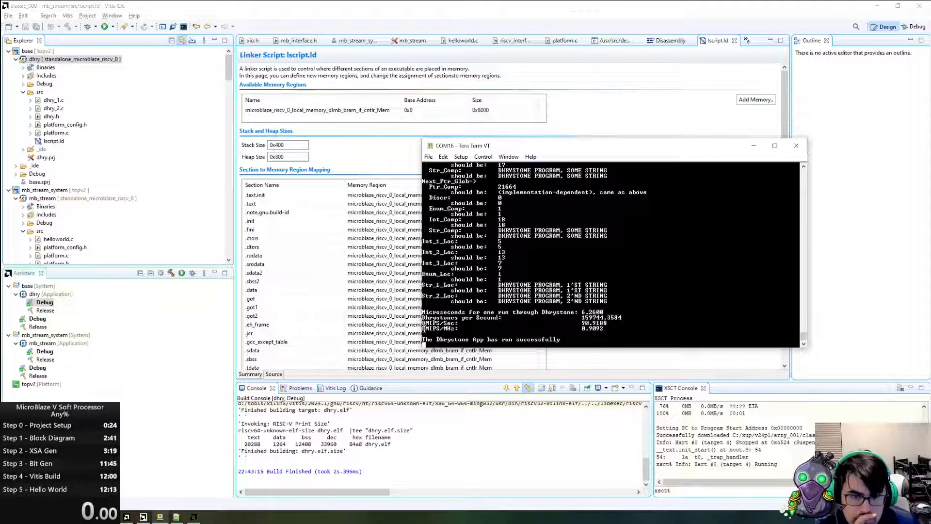
{"action": "left_click_drag", "start_coordinate": [424, 327], "coordinate": [605, 327]}
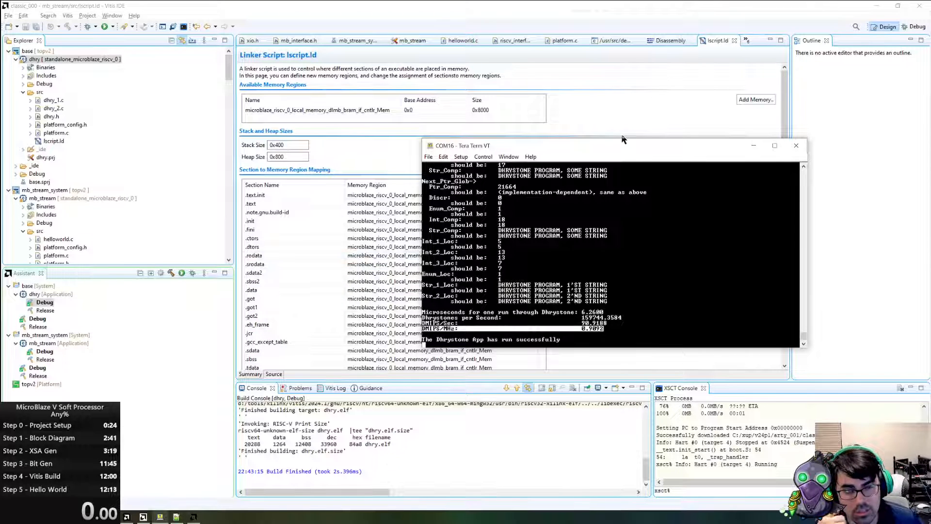
- Move the COM16 terminal window clear of the editor tabs and bring up the Disassembly view in Vitis
{"action": "left_click_drag", "start_coordinate": [608, 146], "coordinate": [431, 216]}
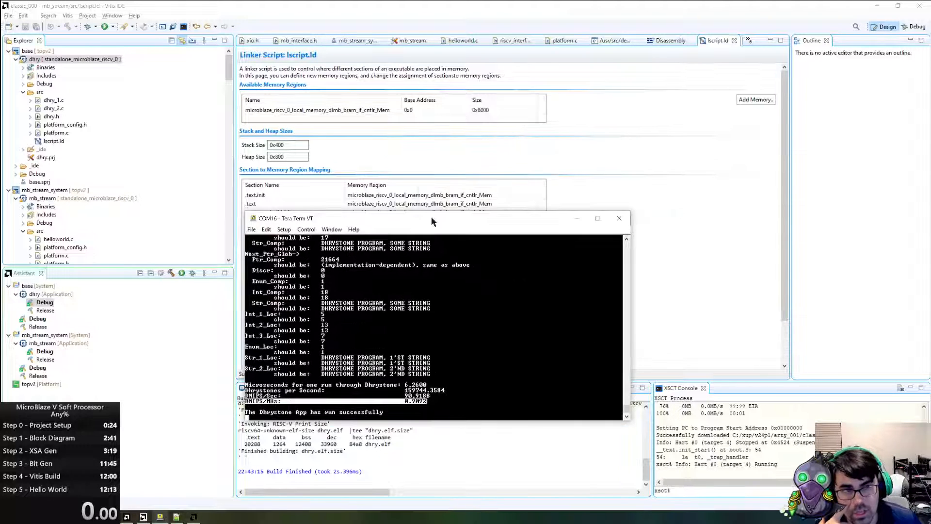
{"action": "left_click", "coordinate": [673, 41]}
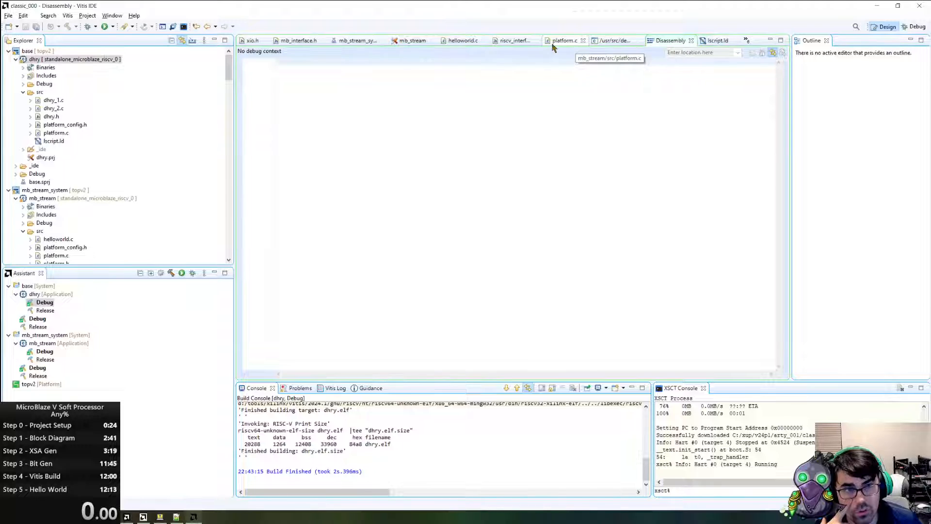
- Examine the FSL access macros in riscv_interface.h, highlighting putfsl and the instruction words of the nputfsl and cputfsl macros
{"action": "left_click", "coordinate": [515, 42]}
{"action": "scroll", "coordinate": [314, 221], "scroll_direction": "down", "scroll_amount": 3}
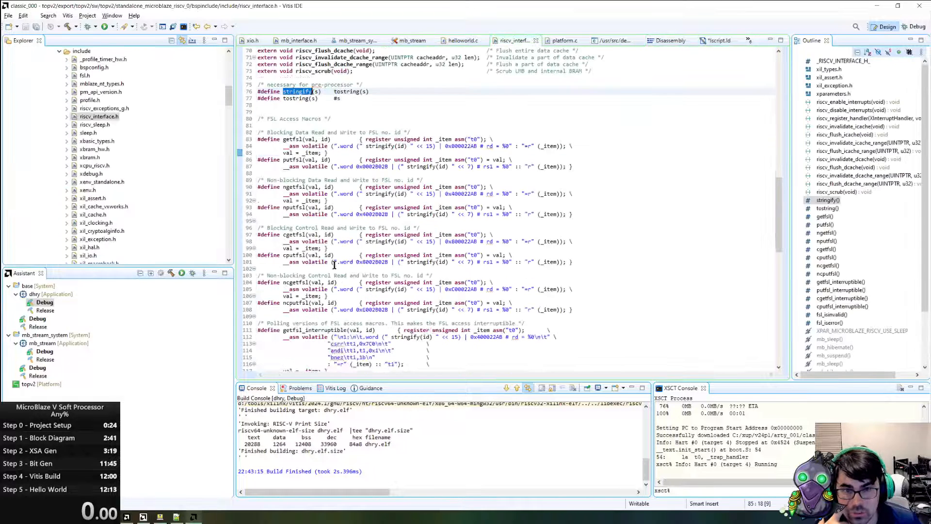
{"action": "scroll", "coordinate": [314, 221], "scroll_direction": "up", "scroll_amount": 6}
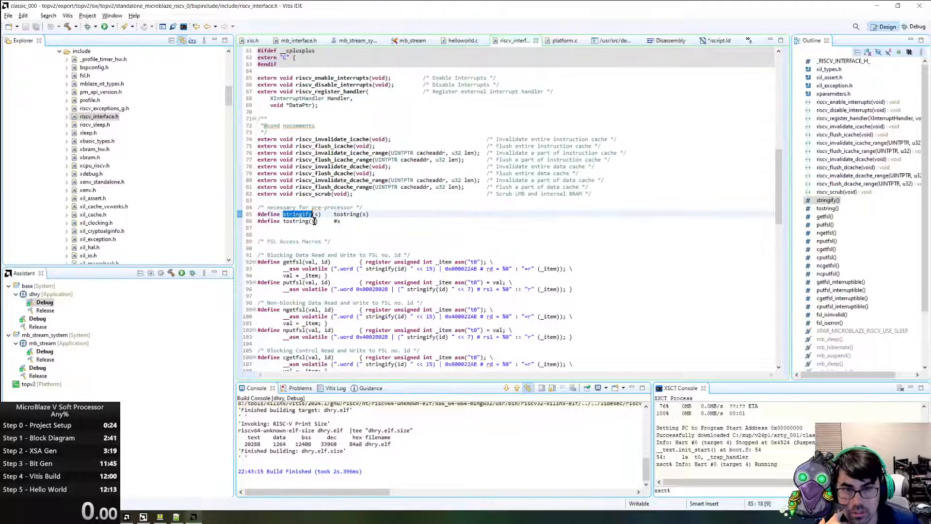
{"action": "left_click", "coordinate": [297, 262]}
{"action": "double_click", "coordinate": [293, 283]}
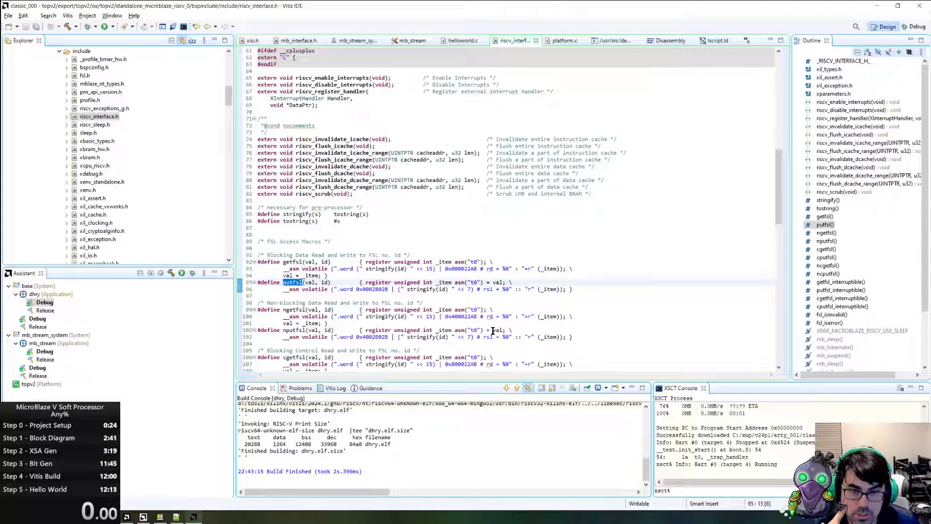
{"action": "double_click", "coordinate": [372, 336]}
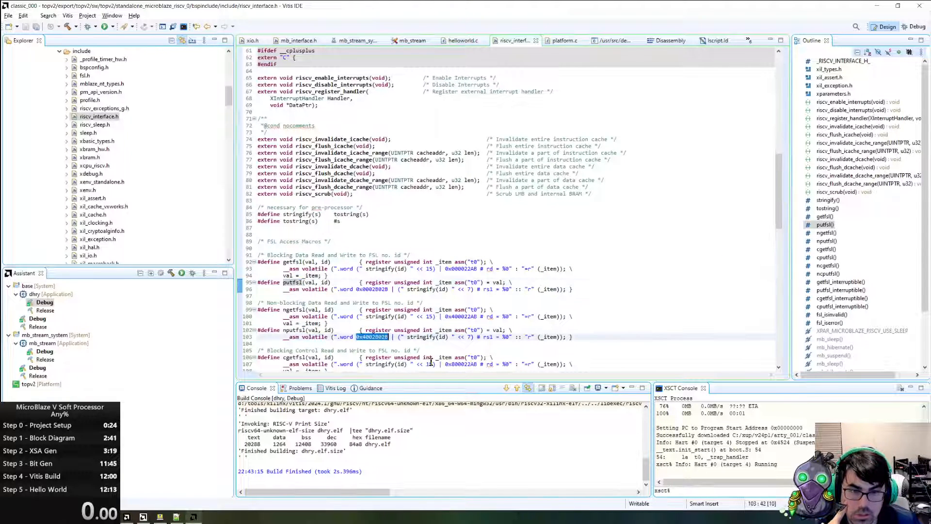
{"action": "scroll", "coordinate": [465, 305], "scroll_direction": "down", "scroll_amount": 3}
{"action": "double_click", "coordinate": [463, 303]}
{"action": "double_click", "coordinate": [372, 323]}
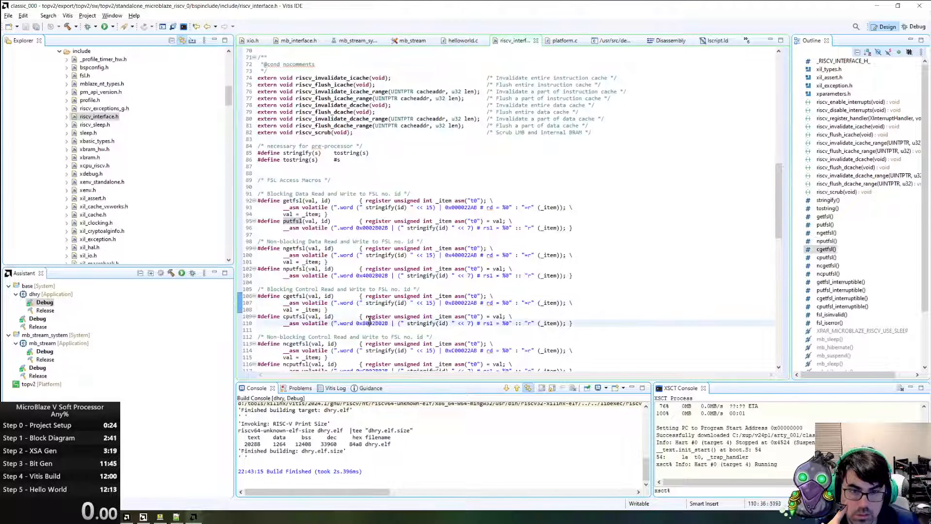
- Read the getfsl macro and the interruptible, error-check and sleep macros in riscv_interface.h, and compare getfsl with putfsl
{"action": "scroll", "coordinate": [394, 314], "scroll_direction": "up", "scroll_amount": 1}
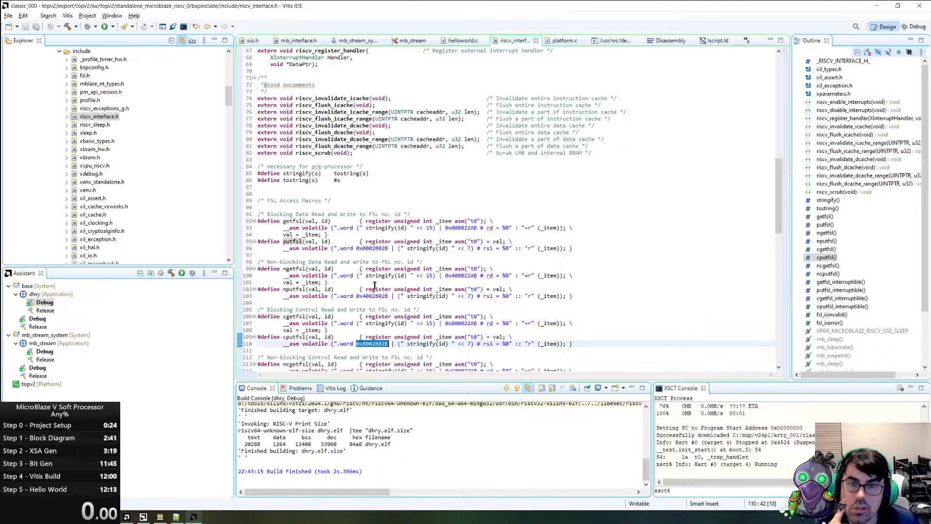
{"action": "double_click", "coordinate": [292, 221]}
{"action": "scroll", "coordinate": [374, 239], "scroll_direction": "up", "scroll_amount": 4}
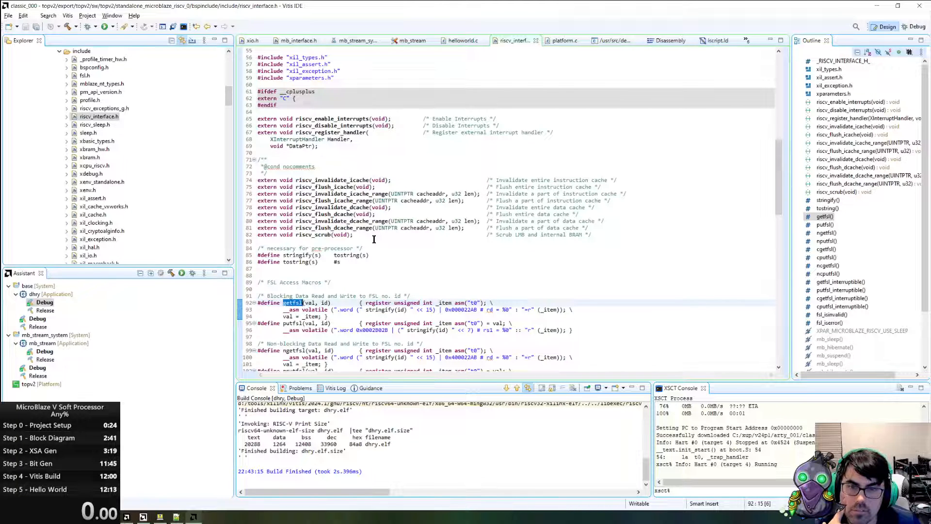
{"action": "scroll", "coordinate": [374, 239], "scroll_direction": "down", "scroll_amount": 20}
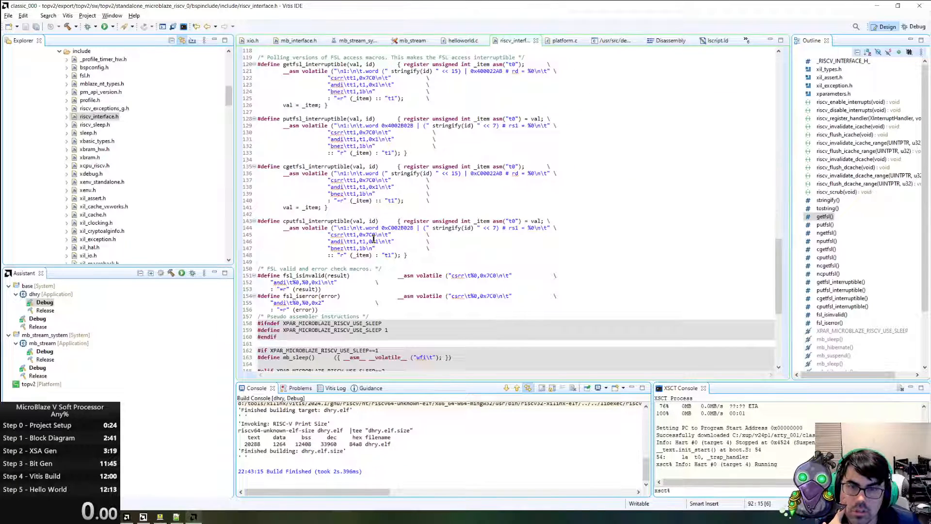
{"action": "scroll", "coordinate": [373, 239], "scroll_direction": "down", "scroll_amount": 7}
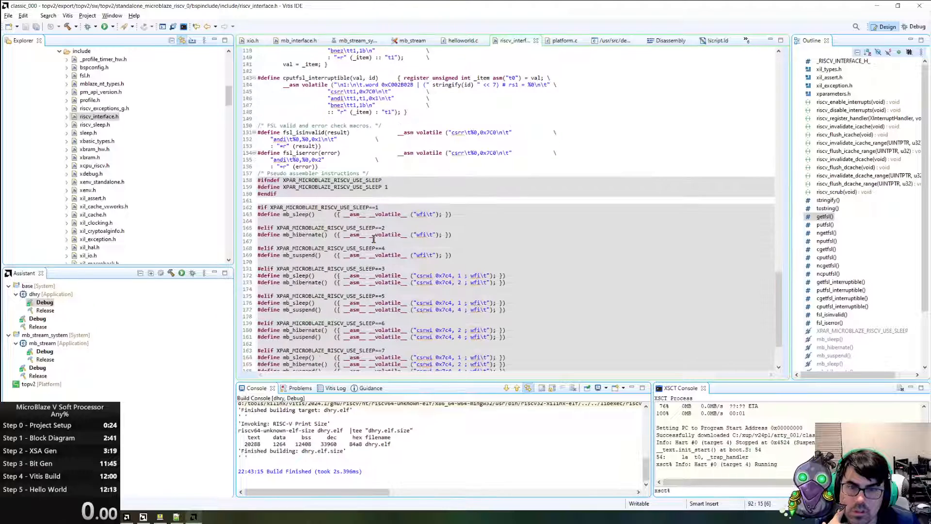
{"action": "scroll", "coordinate": [374, 239], "scroll_direction": "up", "scroll_amount": 20}
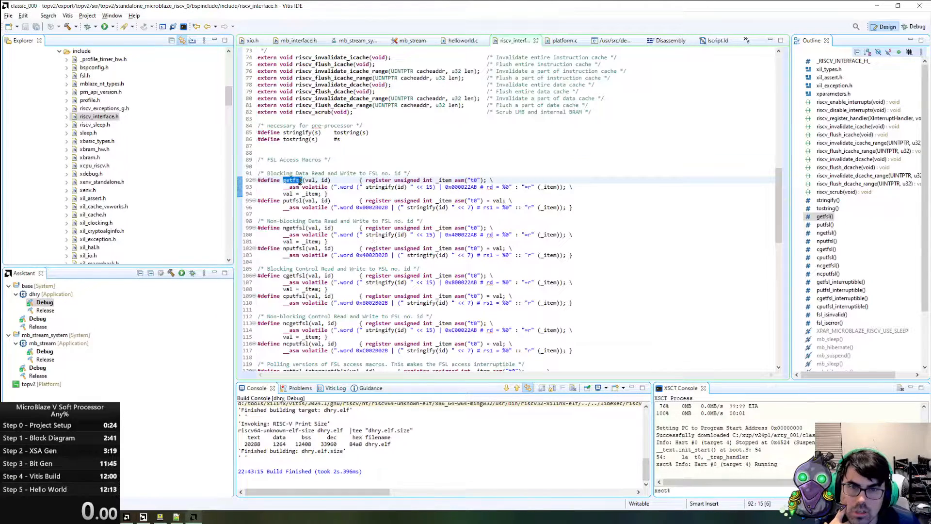
{"action": "double_click", "coordinate": [290, 200]}
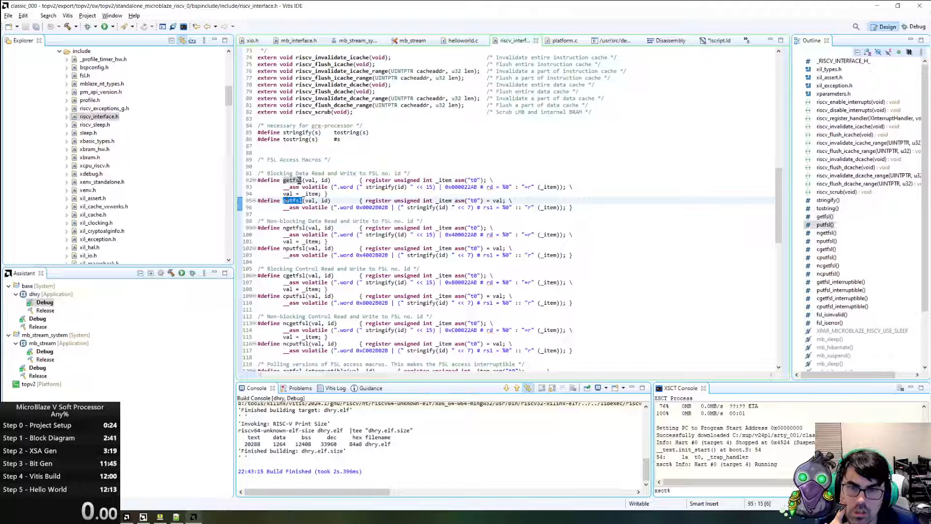
{"action": "double_click", "coordinate": [292, 180]}
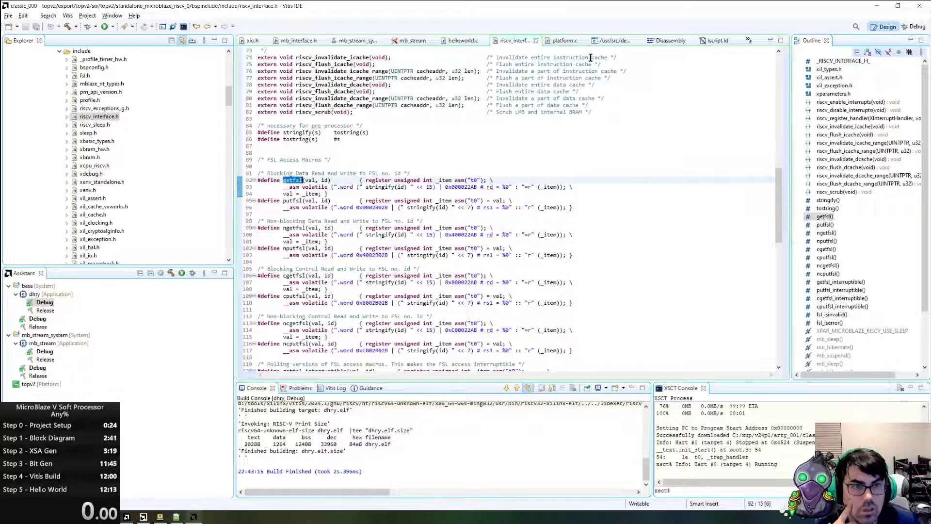
- In helloworld.c of mb_stream, replace the putfsl call after the a0 register declaration with getfsl
{"action": "left_click", "coordinate": [462, 40]}
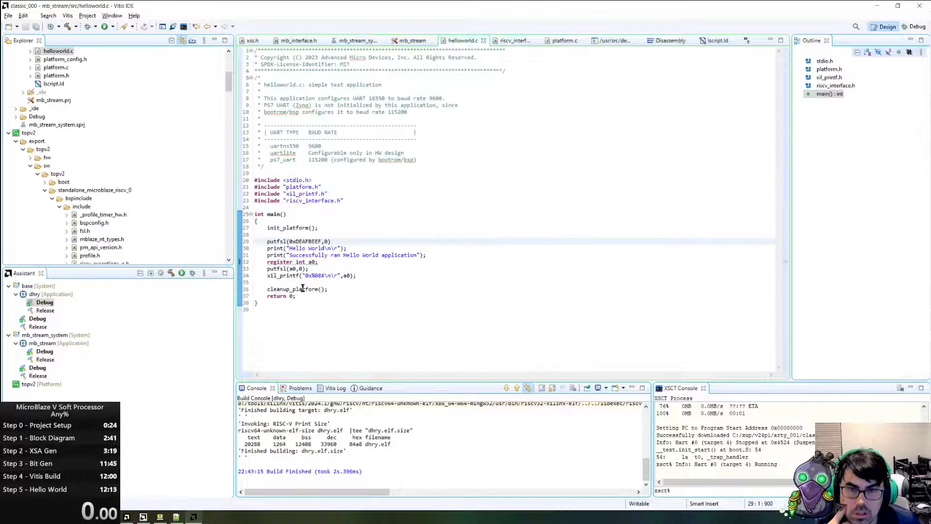
{"action": "double_click", "coordinate": [277, 241]}
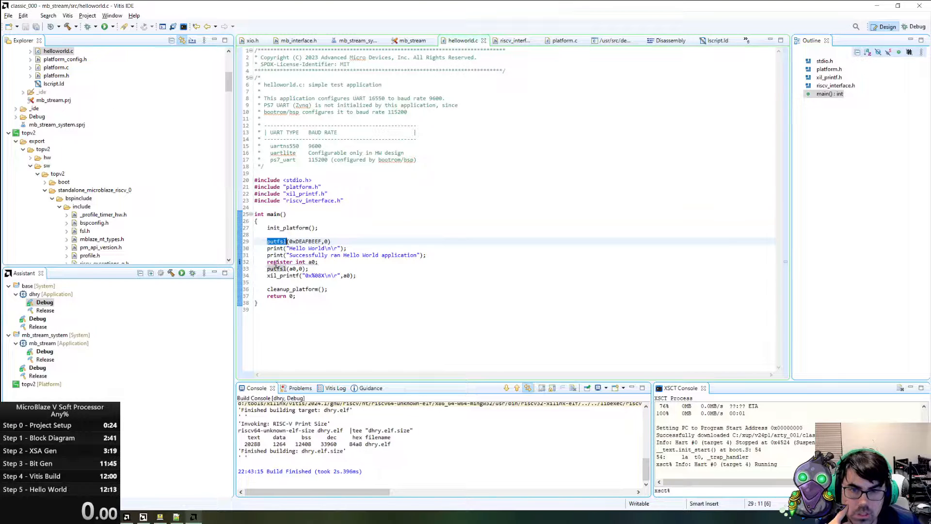
{"action": "left_click", "coordinate": [275, 262]}
{"action": "double_click", "coordinate": [277, 268]}
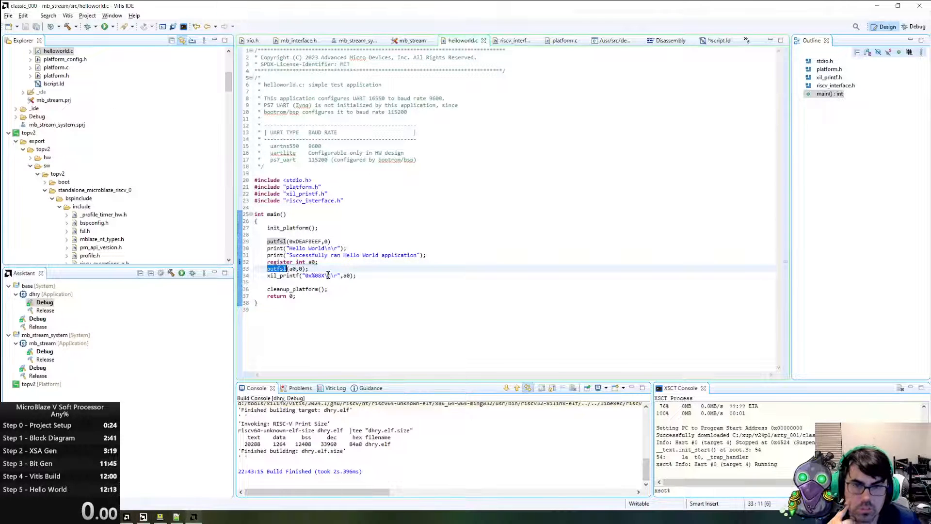
{"action": "key", "text": "Right"}
{"action": "key", "text": "Left"}
{"action": "key", "text": "Left"}
{"action": "key", "text": "Left"}
{"action": "key", "text": "BackSpace"}
{"action": "key", "text": "BackSpace"}
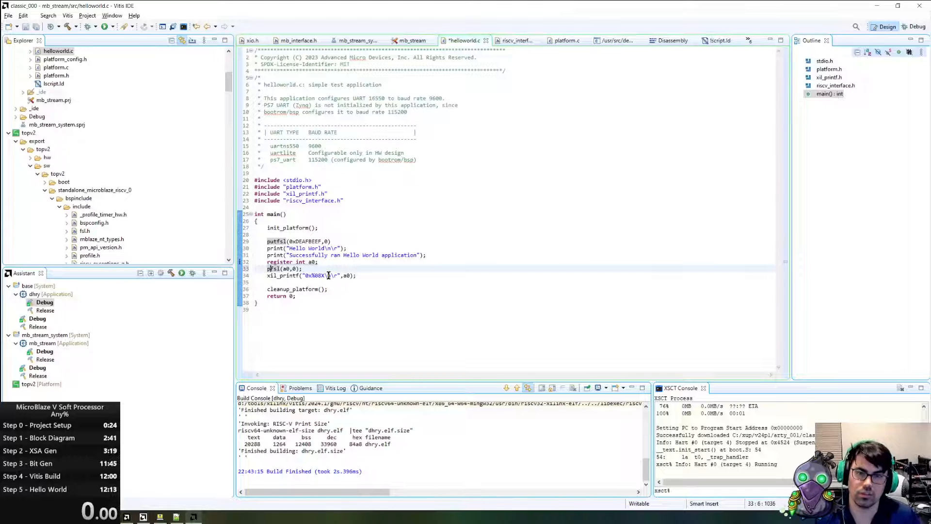
{"action": "key", "text": "BackSpace"}
{"action": "type", "text": "get"}
{"action": "left_click", "coordinate": [327, 255]}
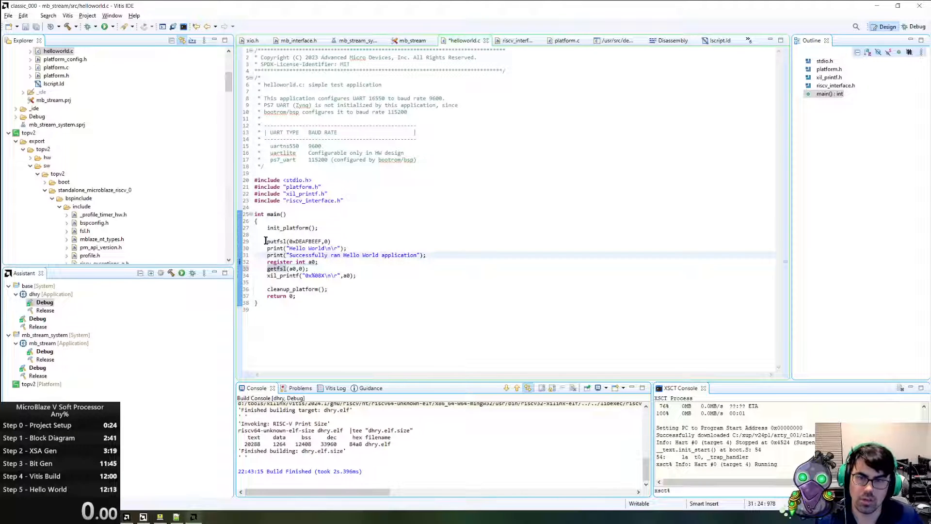
- Highlight the putfsl call with 0xDEAFBEEF, save helloworld.c, and switch to the COM16 Tera Term window
{"action": "left_click", "coordinate": [271, 241]}
{"action": "double_click", "coordinate": [276, 241]}
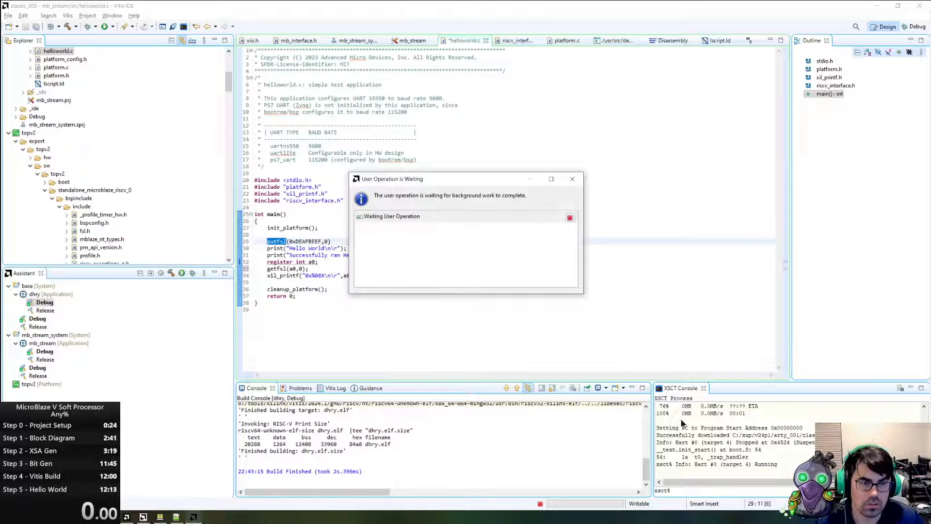
{"action": "key", "text": "alt+Tab"}
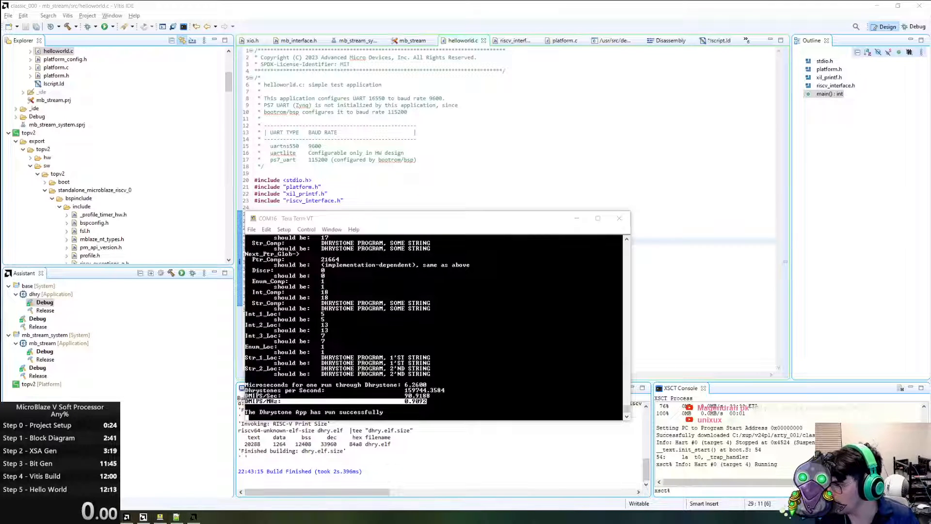
{"action": "key", "text": "ctrl+shift+s"}
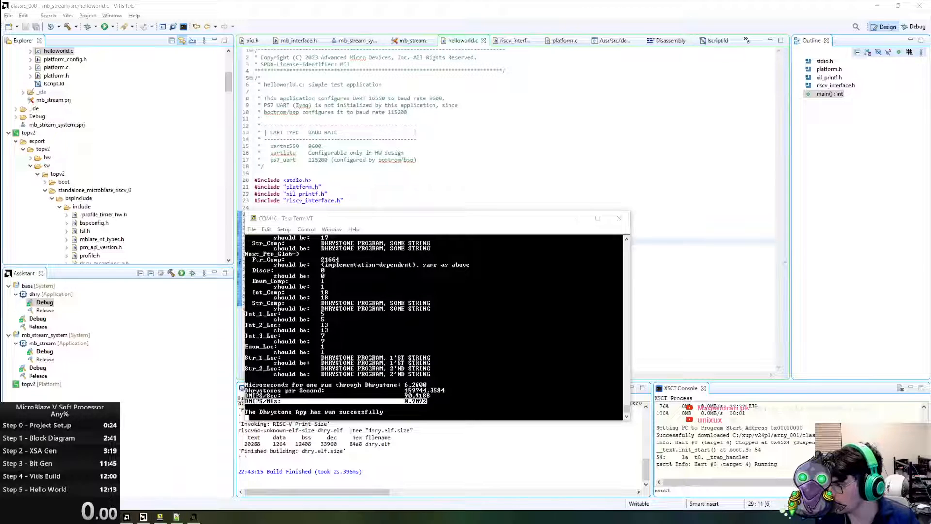